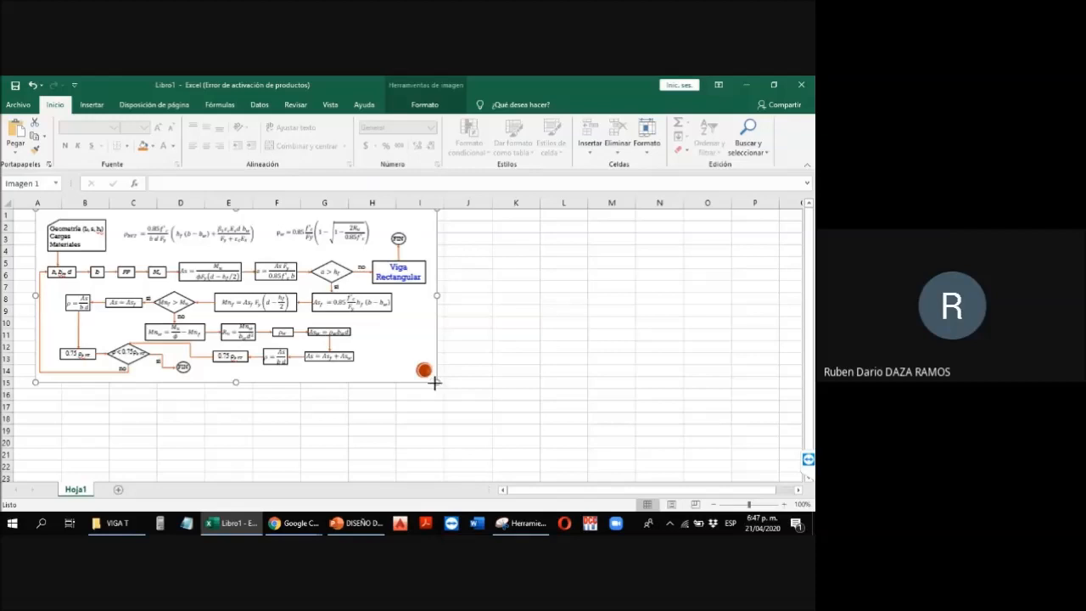
Step: Shrink the flowchart picture slightly and reposition it so it starts at column B, row 2
left_click_drag(434, 382, 401, 386)
left_click_drag(359, 338, 388, 357)
left_click(498, 332)
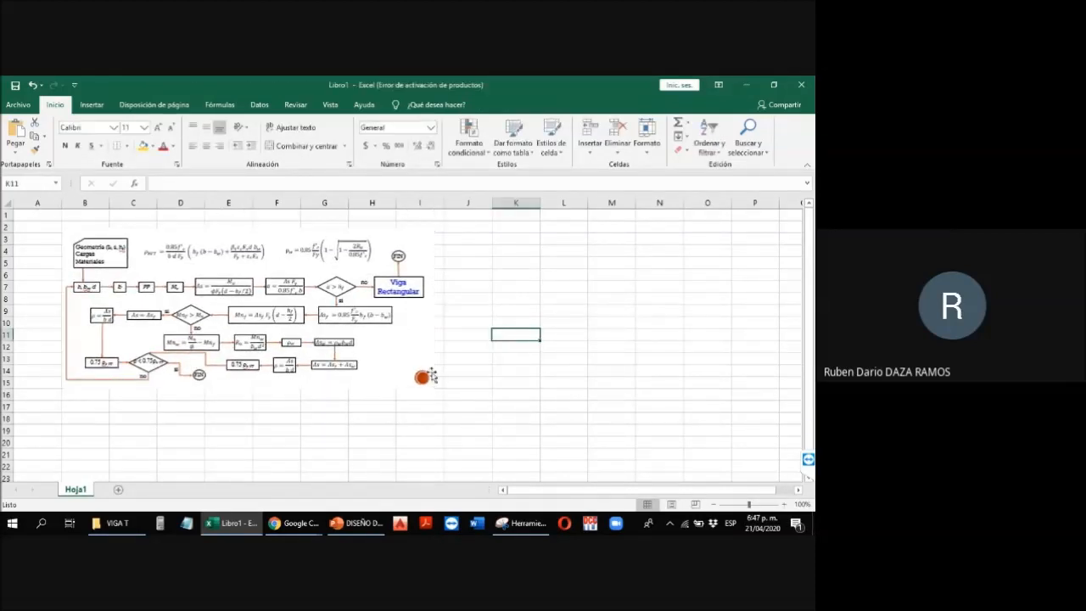
Step: Enter the title "DISEÑO DE VIGAS T" in cell B18, below the flowchart
left_click(91, 419)
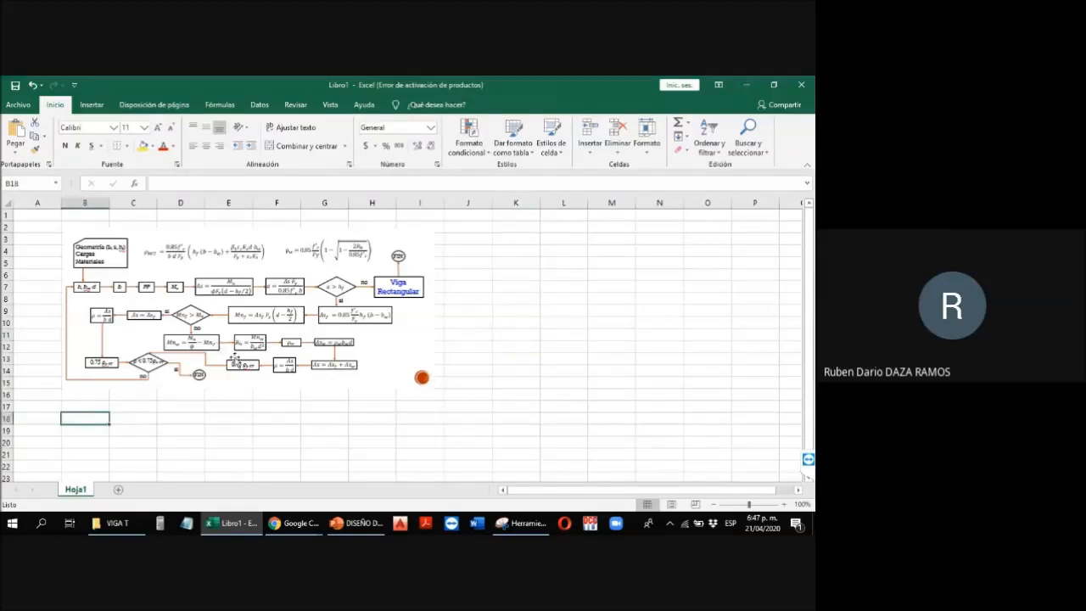
type("DISEÑO DE V")
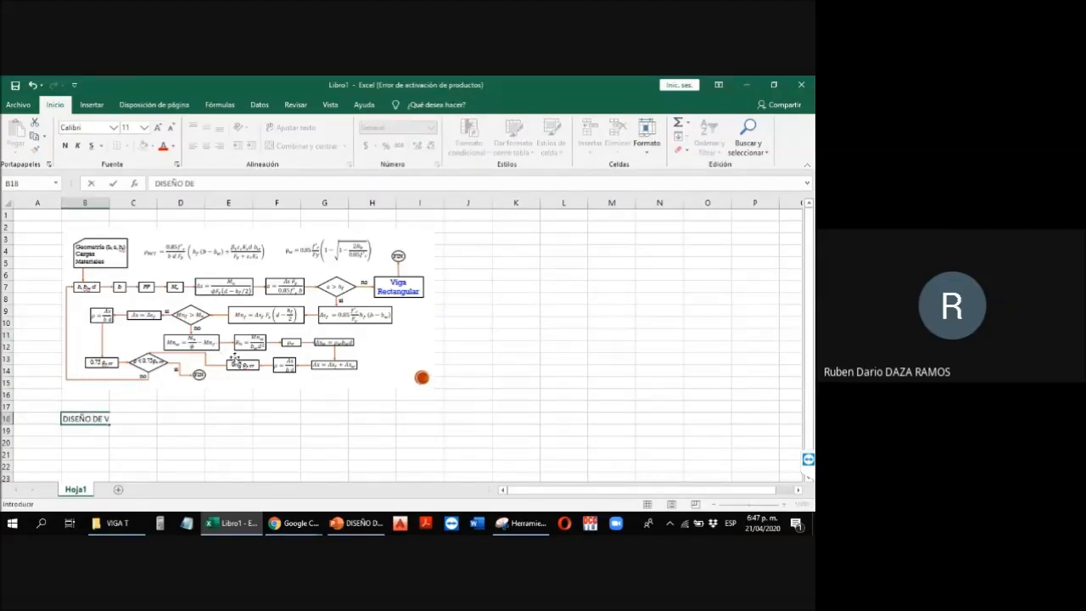
type("IGAS T")
key("Return")
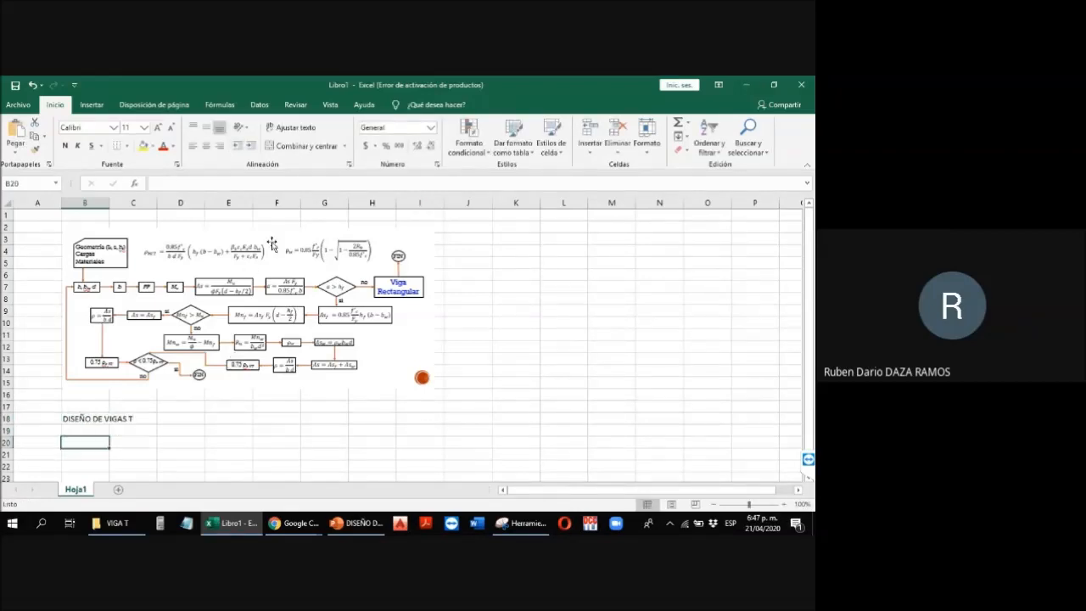
key("Down")
key("Left")
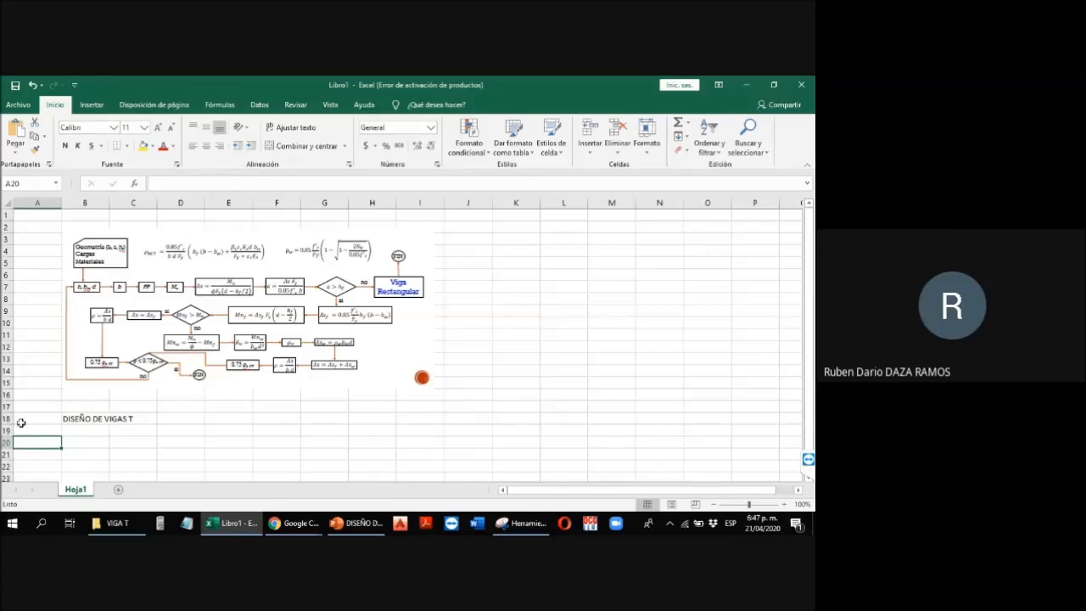
Step: Widen column B to about three times its width and format column C as centred italic Times New Roman
left_click_drag(109, 203, 205, 203)
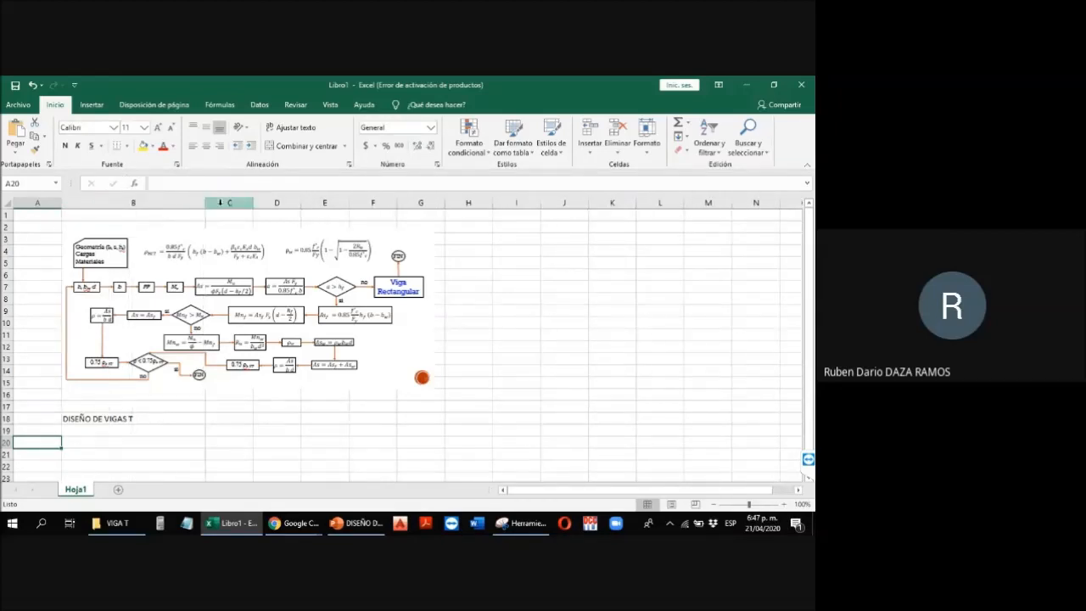
left_click(220, 202)
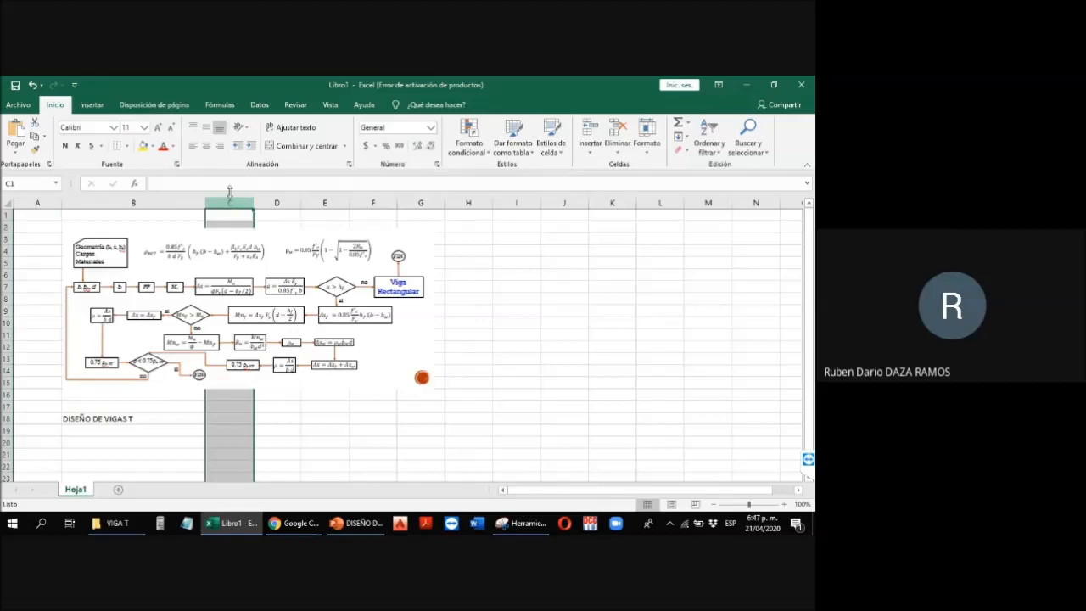
left_click(97, 128)
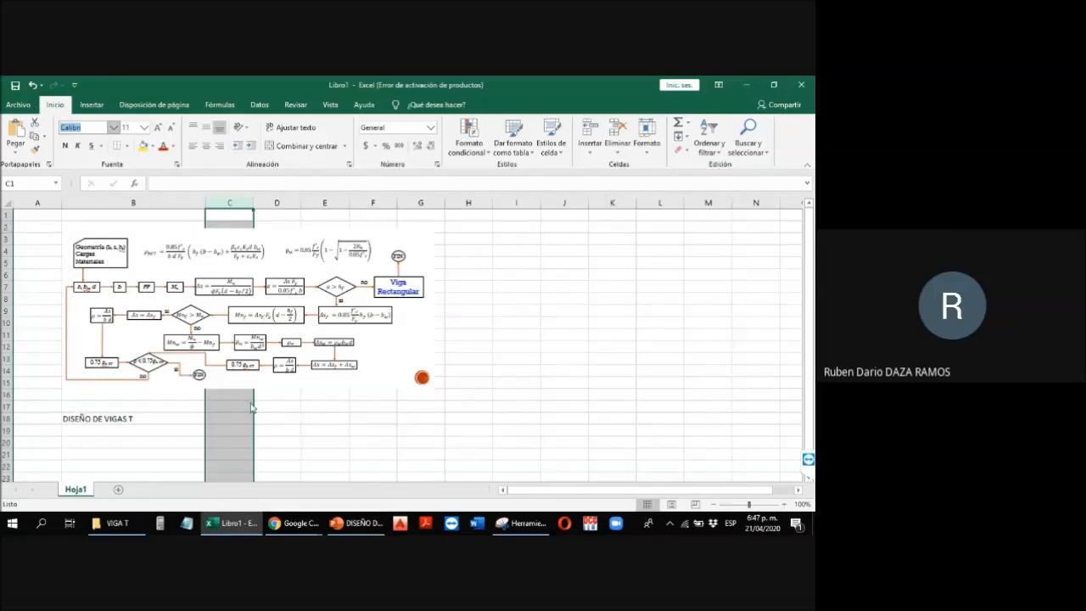
key("ctrl+p")
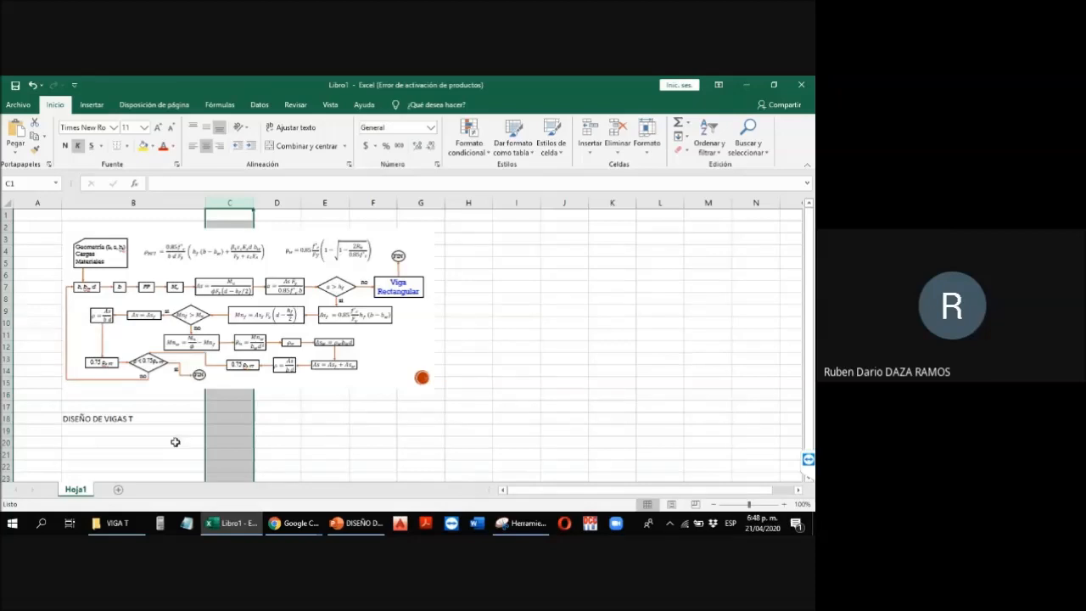
Step: Enter the section number 1 in A20 and its heading "Geometría" in B20
left_click(52, 431)
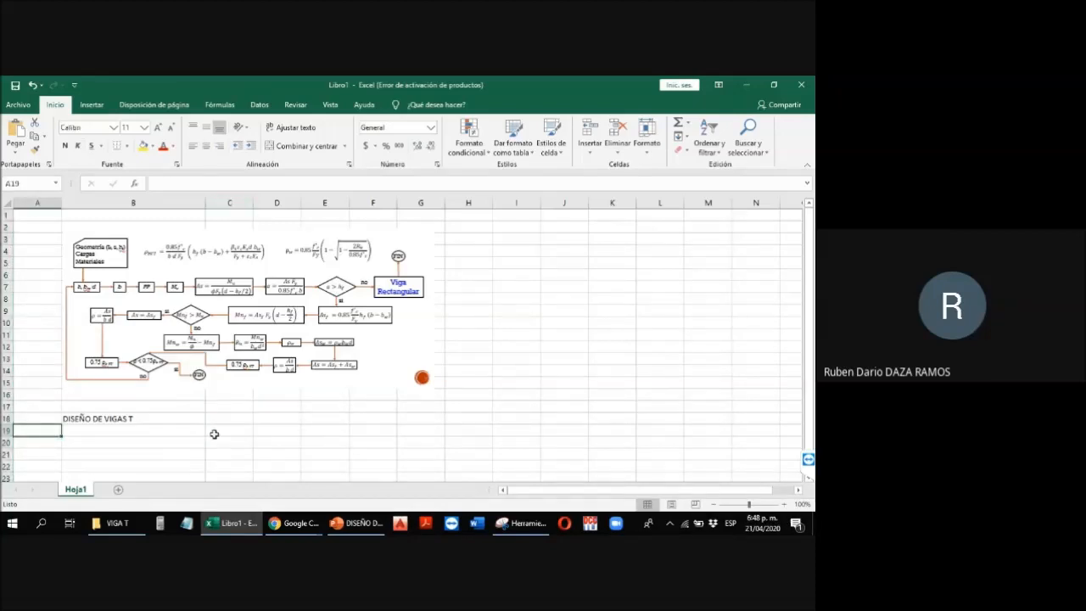
left_click(44, 440)
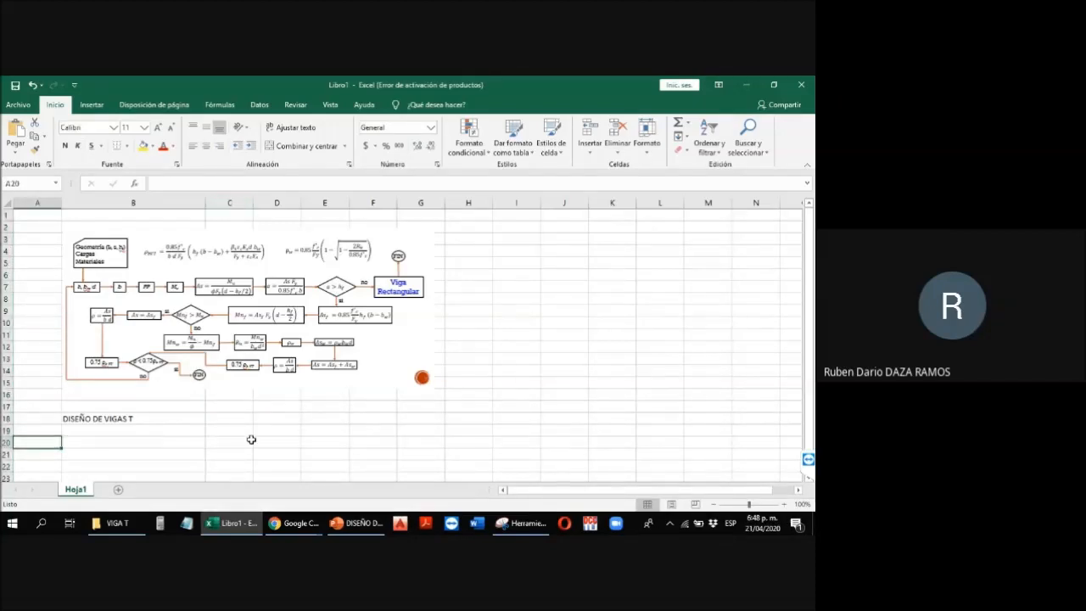
type("1")
key("Return")
key("Up")
key("Right")
type("g")
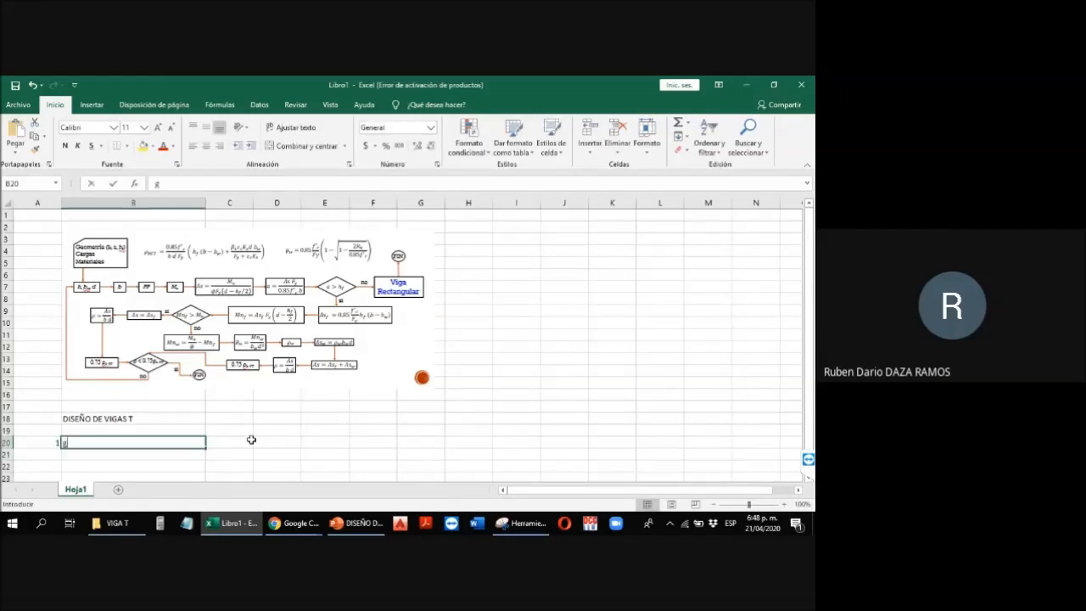
type("EOMETRÍA")
key("Return")
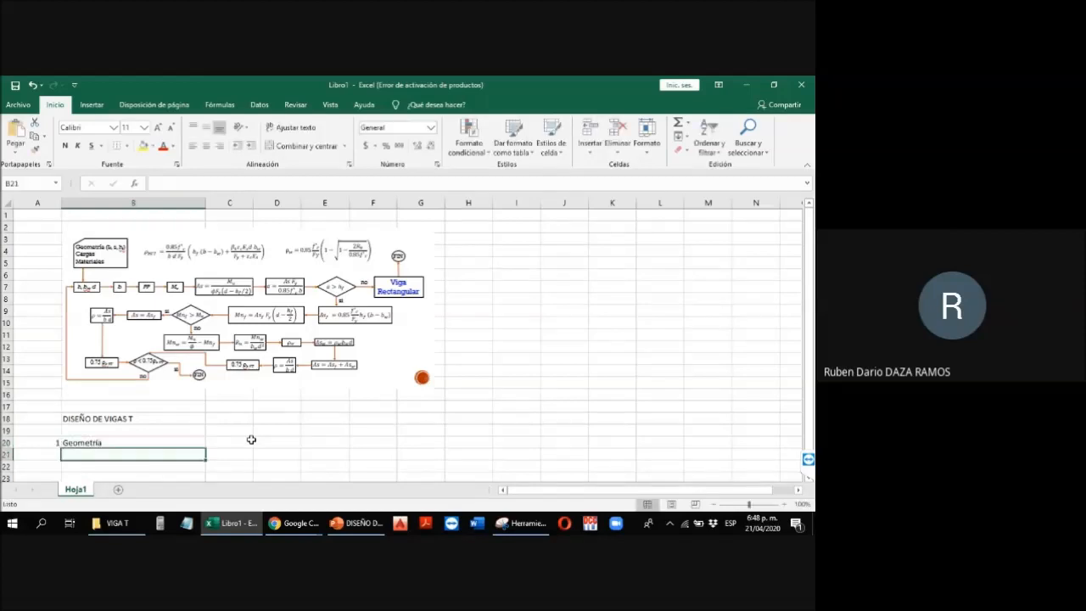
Step: Cut the flowchart picture from the sheet and recapture it larger from PowerPoint's PROCEDIMIENTO DE DISEÑO slide with the Snipping Tool
left_click(133, 270)
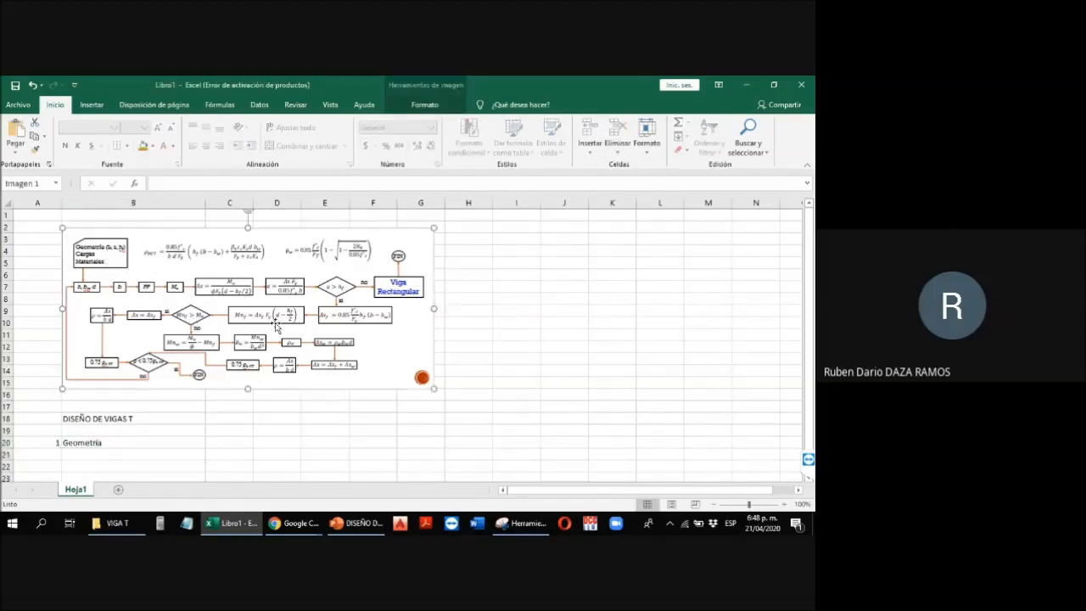
key("ctrl+x")
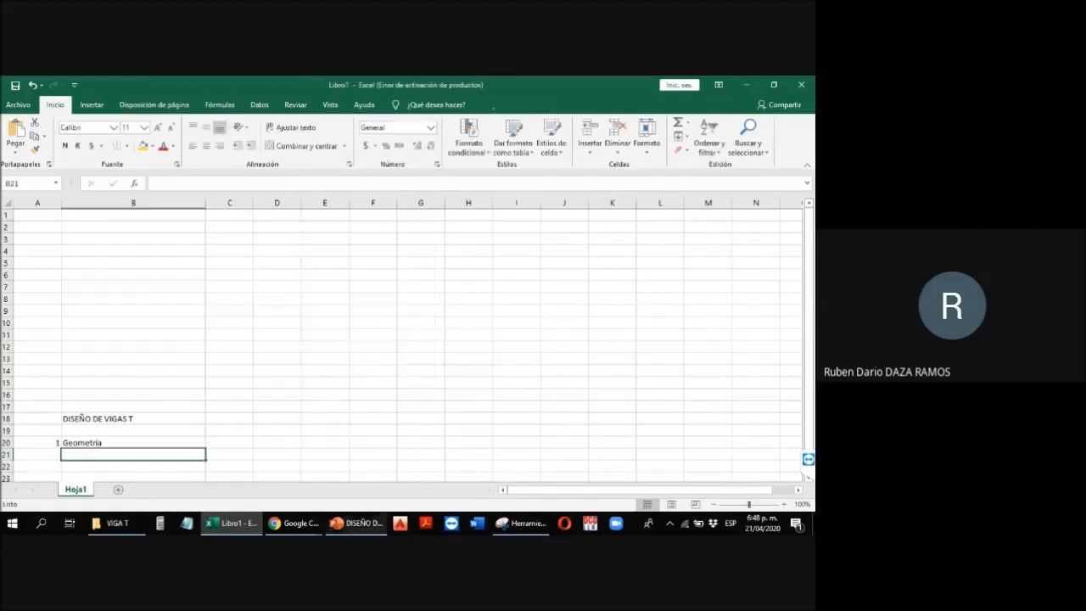
key("alt+Tab")
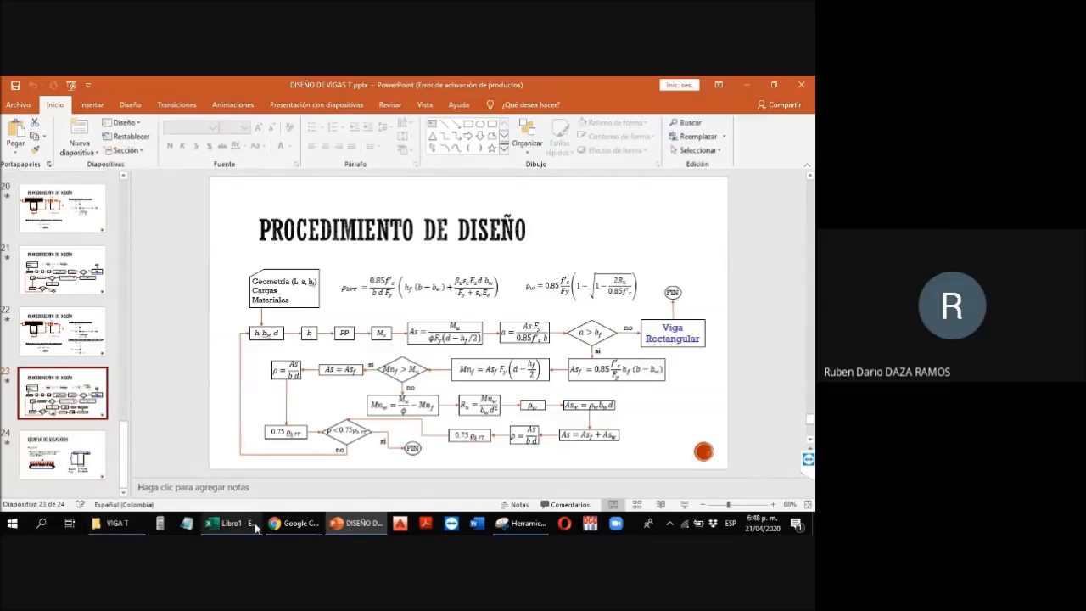
left_click(522, 523)
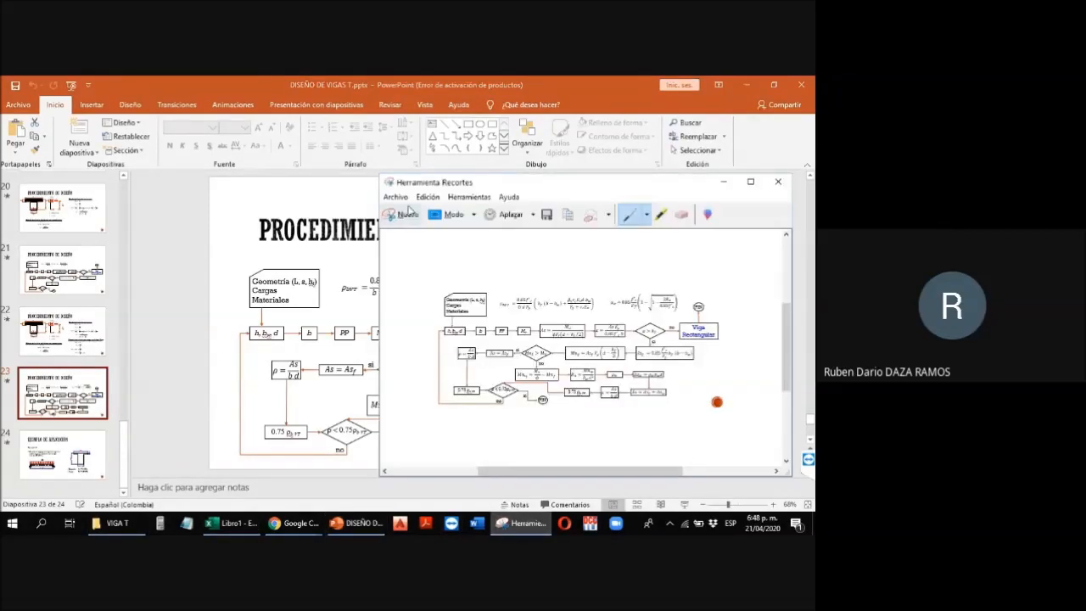
left_click(408, 214)
left_click_drag(235, 257, 715, 466)
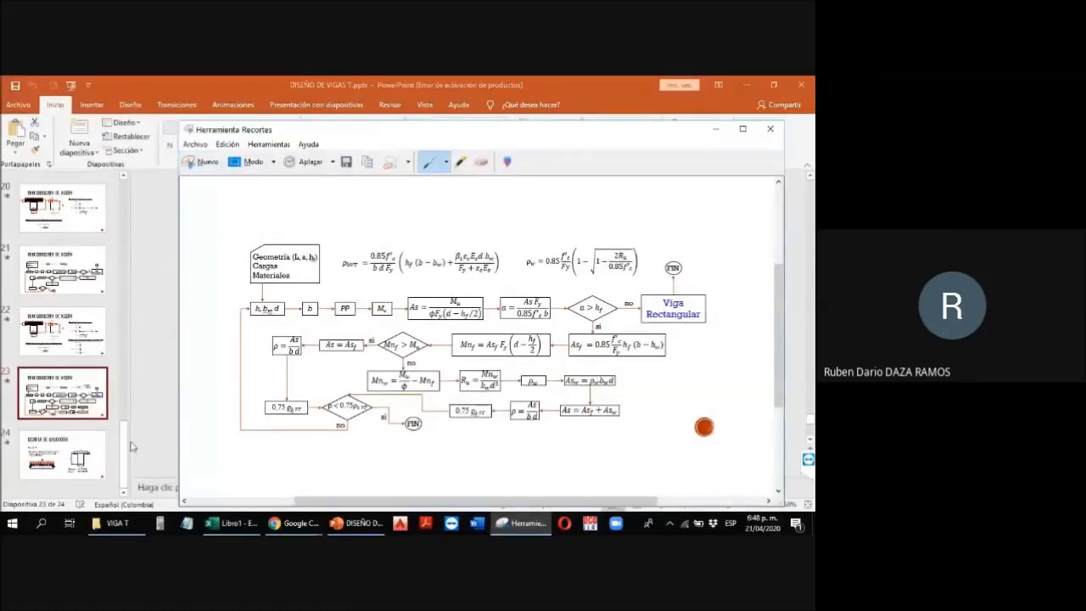
Step: Switch back to Excel, paste the new flowchart capture at B4 and move it up to the sheet's top rows
left_click(233, 522)
left_click(118, 251)
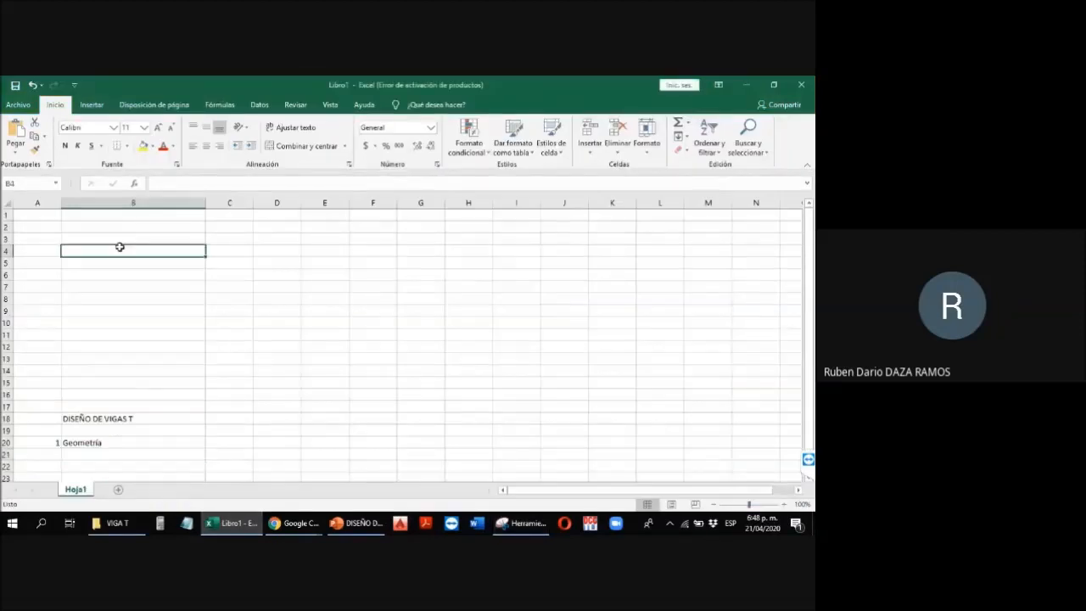
key("ctrl+v")
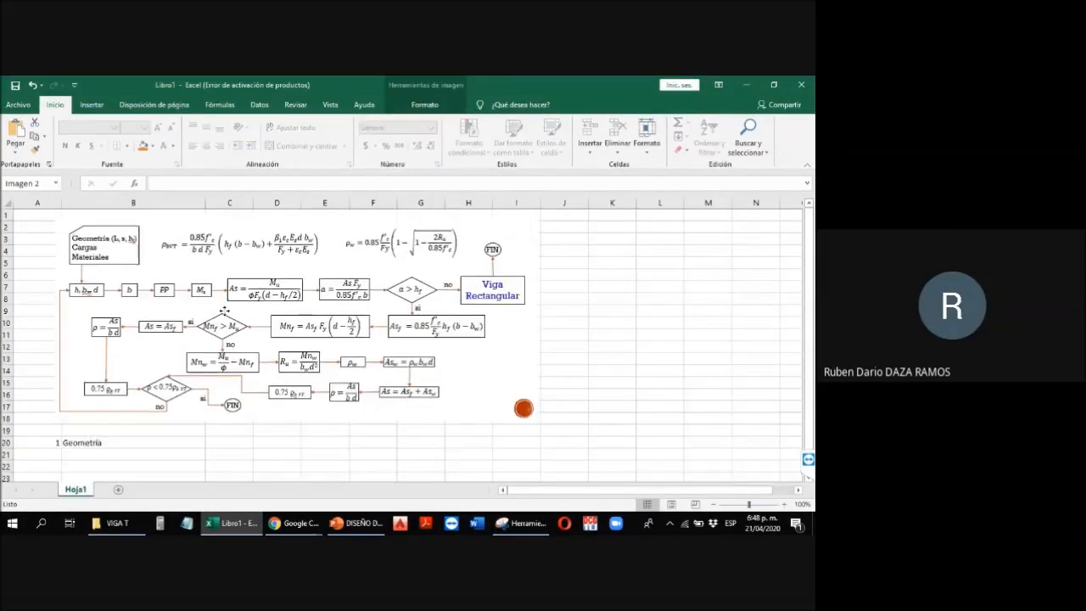
left_click(109, 453)
left_click_drag(200, 352, 201, 346)
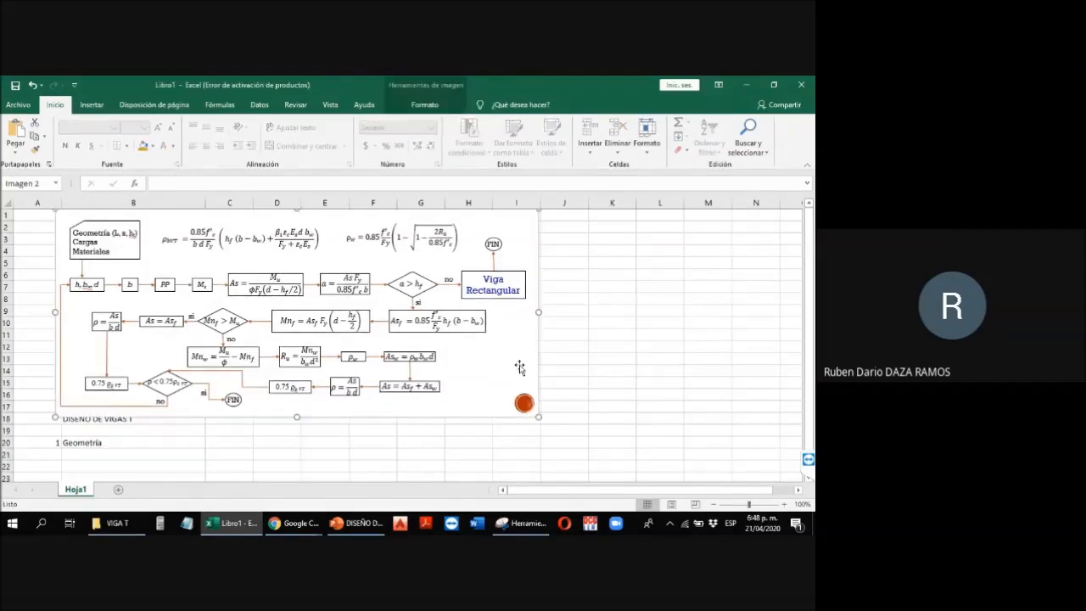
Step: Insert two rows at rows 7 and 8 and move the flowchart down to start at row 2
left_click_drag(623, 284, 625, 305)
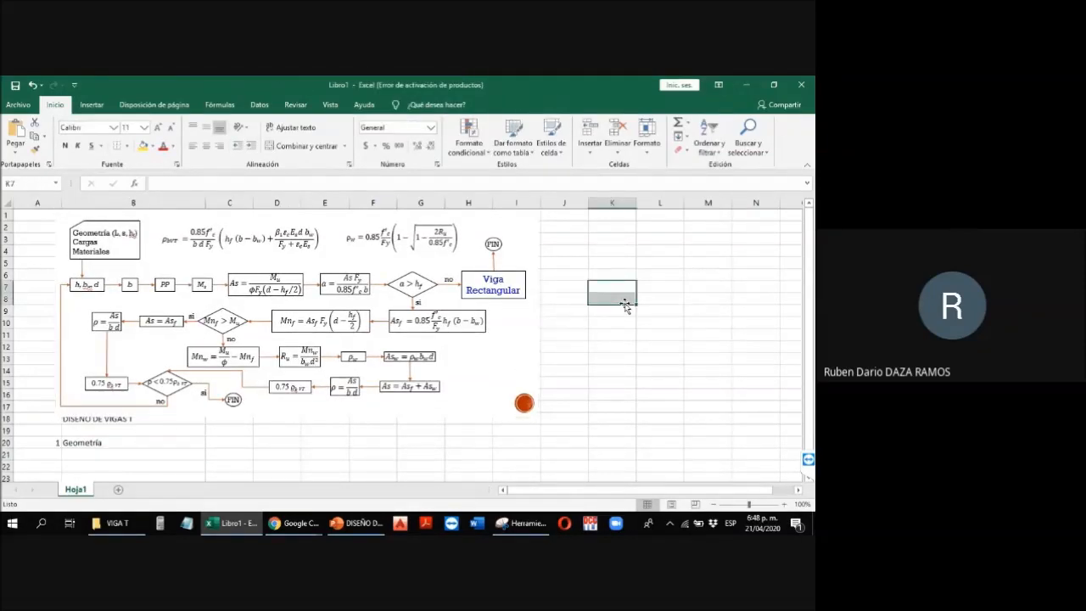
key("shift+space")
left_click(589, 132)
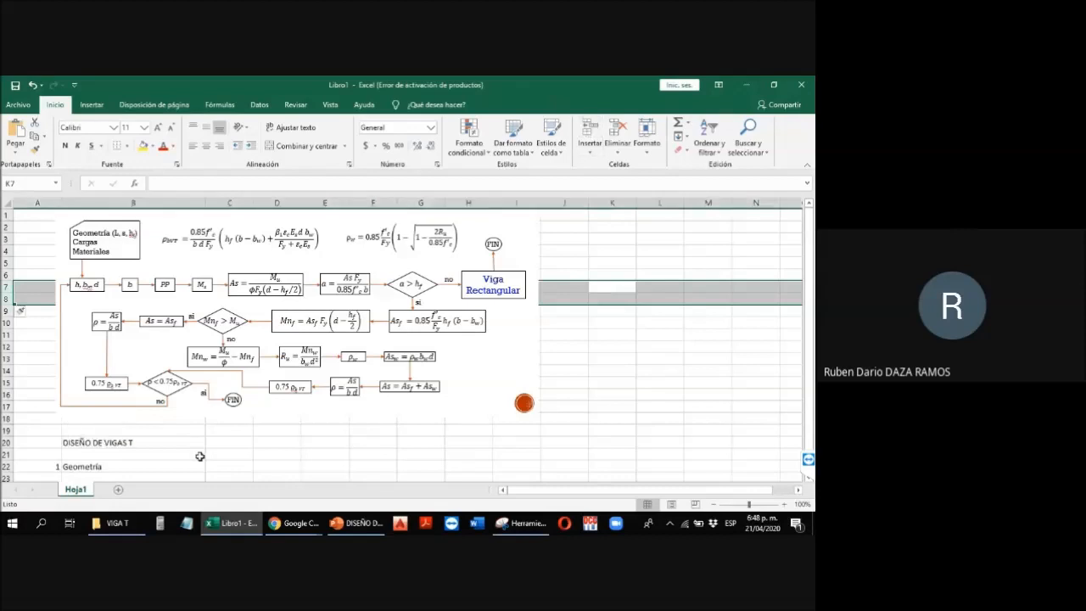
left_click(151, 347)
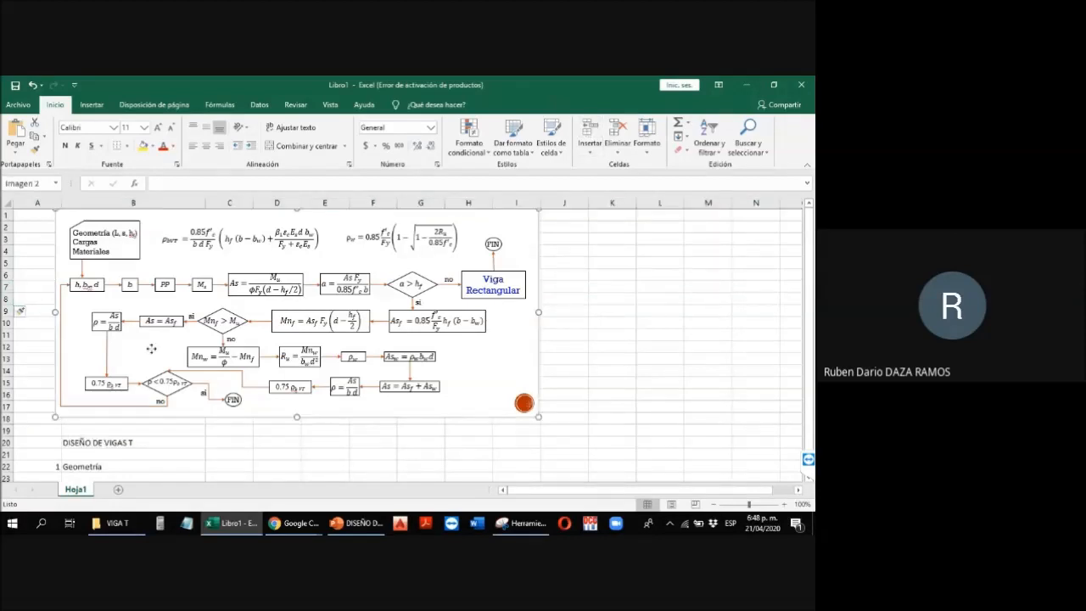
left_click_drag(151, 348, 151, 360)
left_click(611, 370)
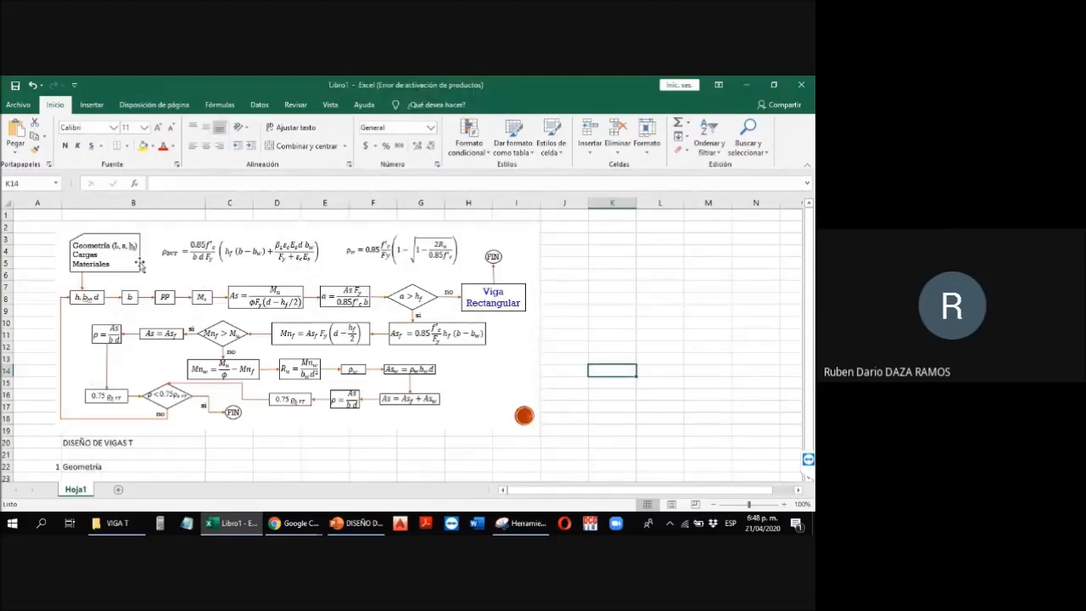
Step: Switch to PowerPoint and copy the T-section drawing from the Ejemplo 2 slide
left_click(145, 468)
scroll(145, 373, "down", 6)
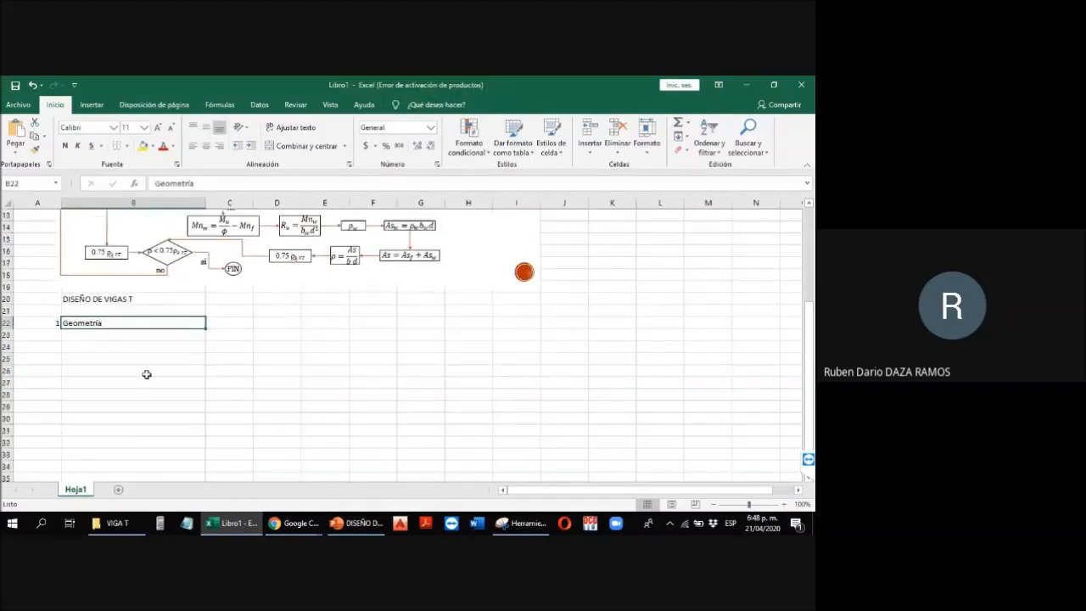
scroll(146, 357, "up", 5)
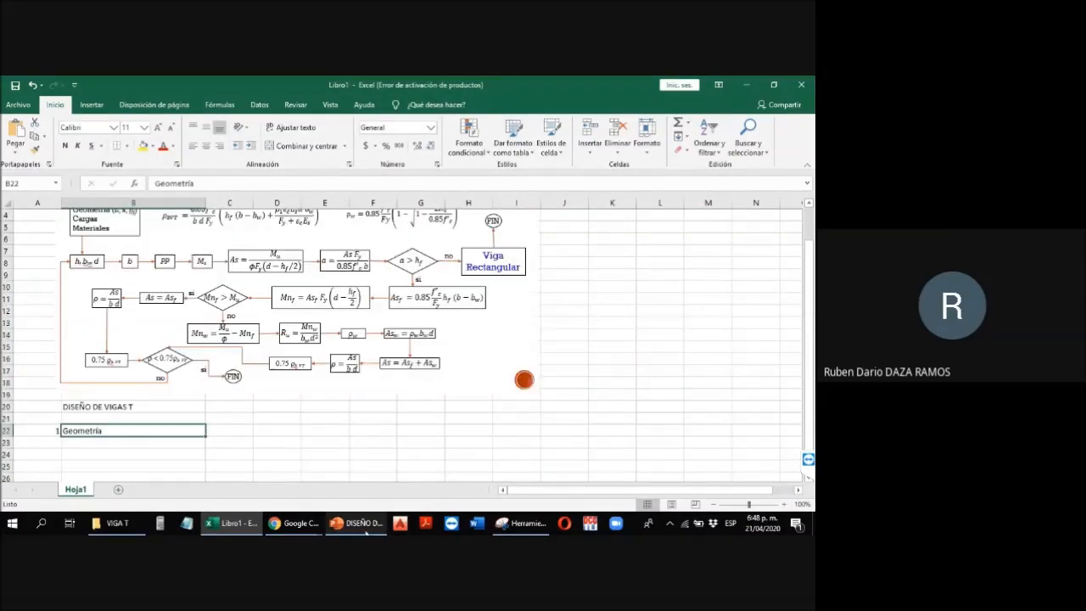
left_click(365, 532)
key("Down")
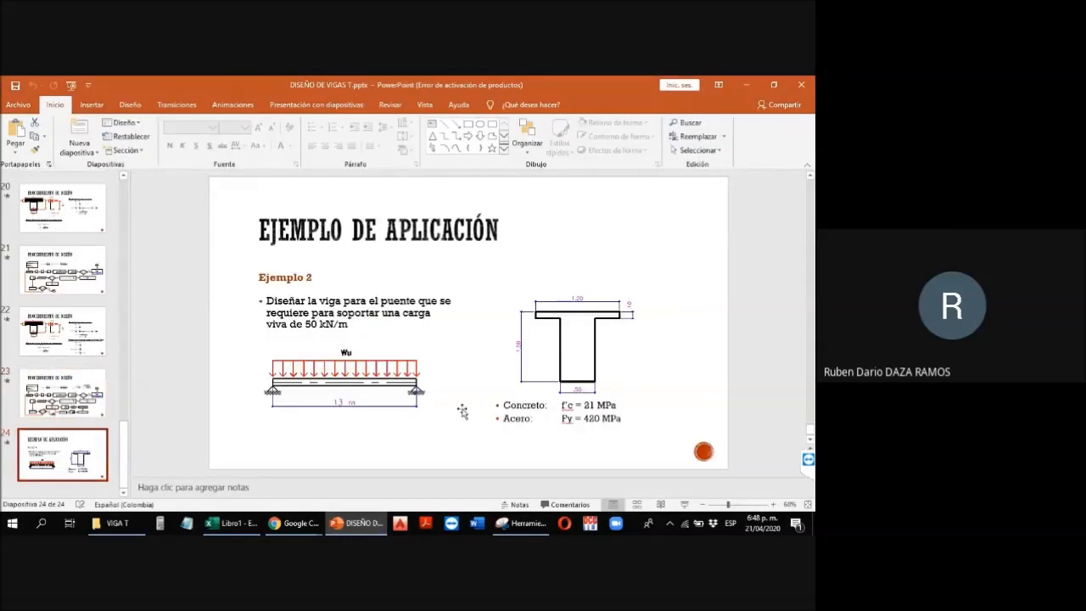
left_click(610, 346)
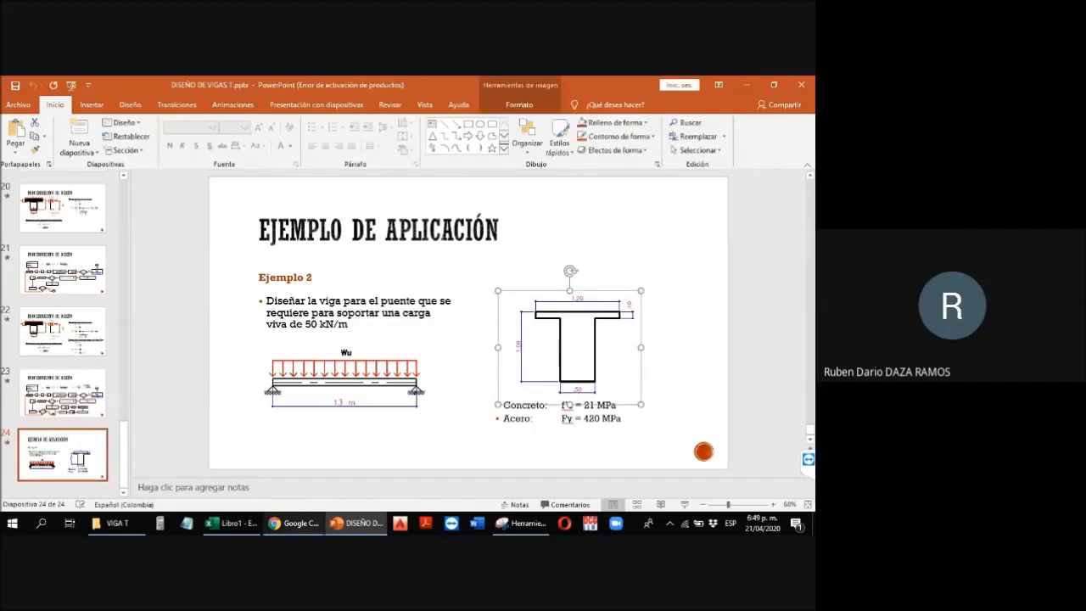
Step: Switch back to Excel, paste the T-section drawing and place it just below the "Geometría" heading
left_click(231, 522)
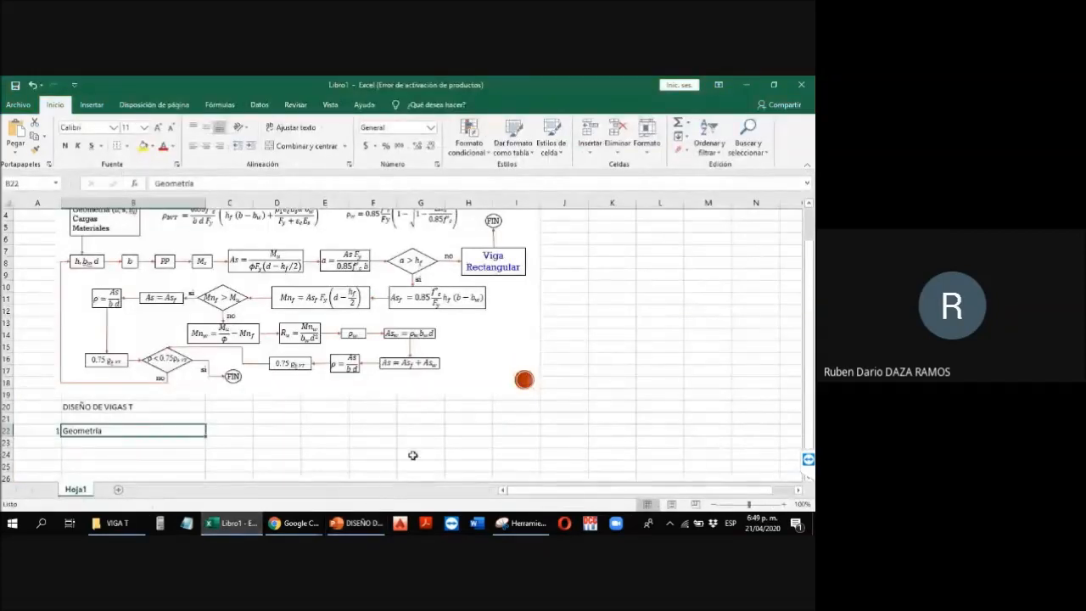
left_click(419, 442)
key("ctrl+v")
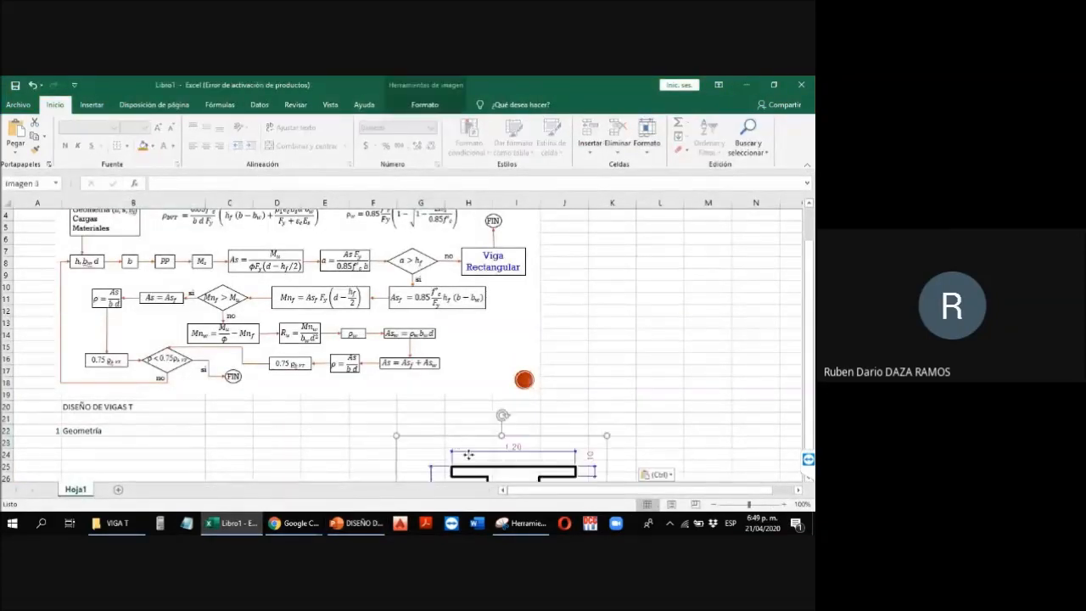
scroll(548, 386, "down", 2)
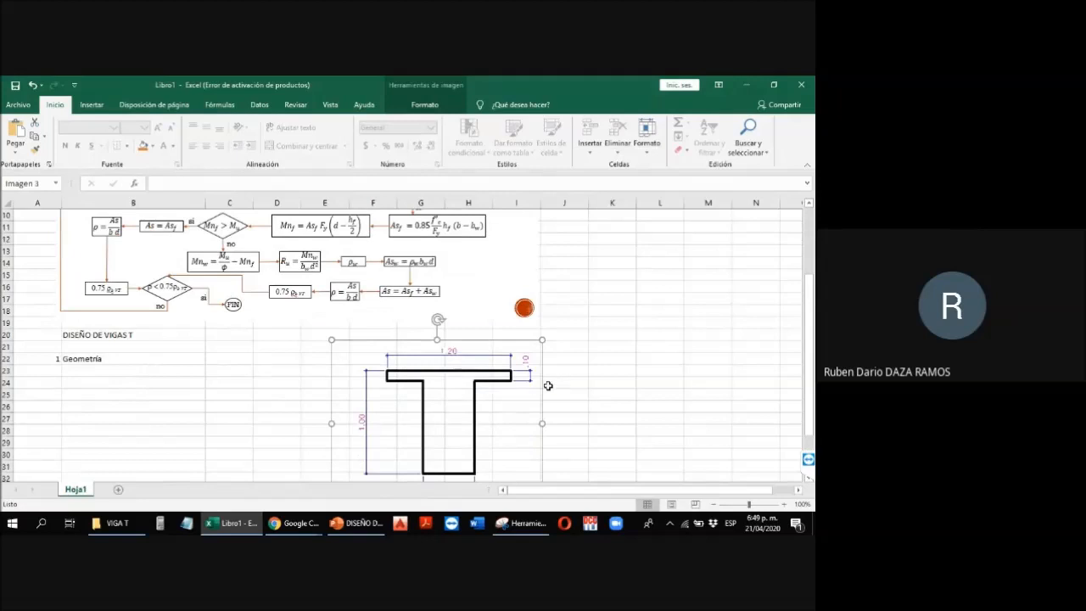
scroll(548, 386, "down", 1)
left_click_drag(493, 397, 261, 416)
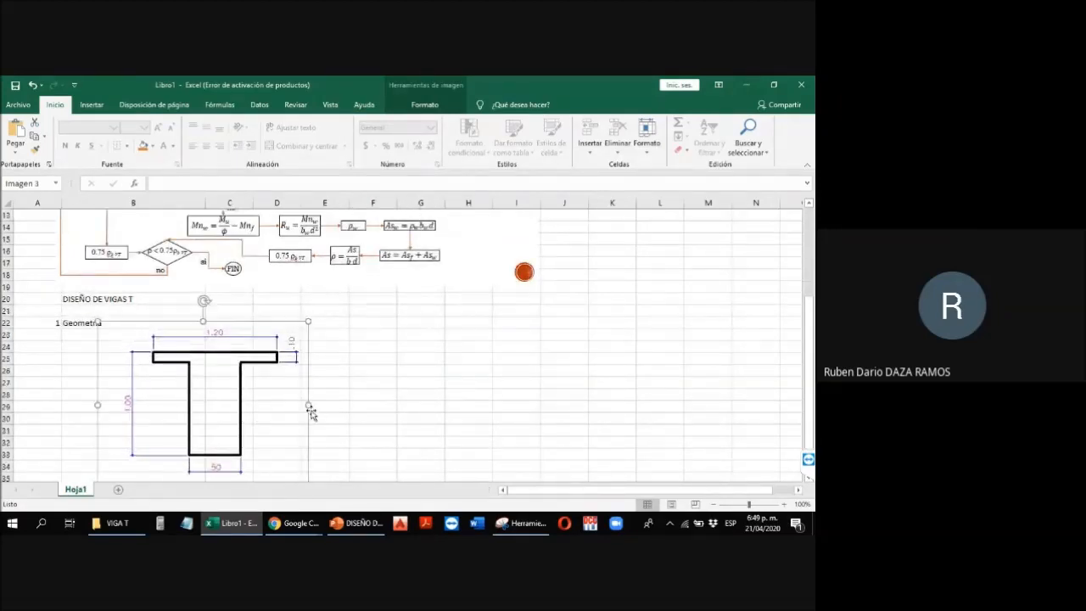
left_click_drag(240, 392, 246, 396)
left_click(355, 384)
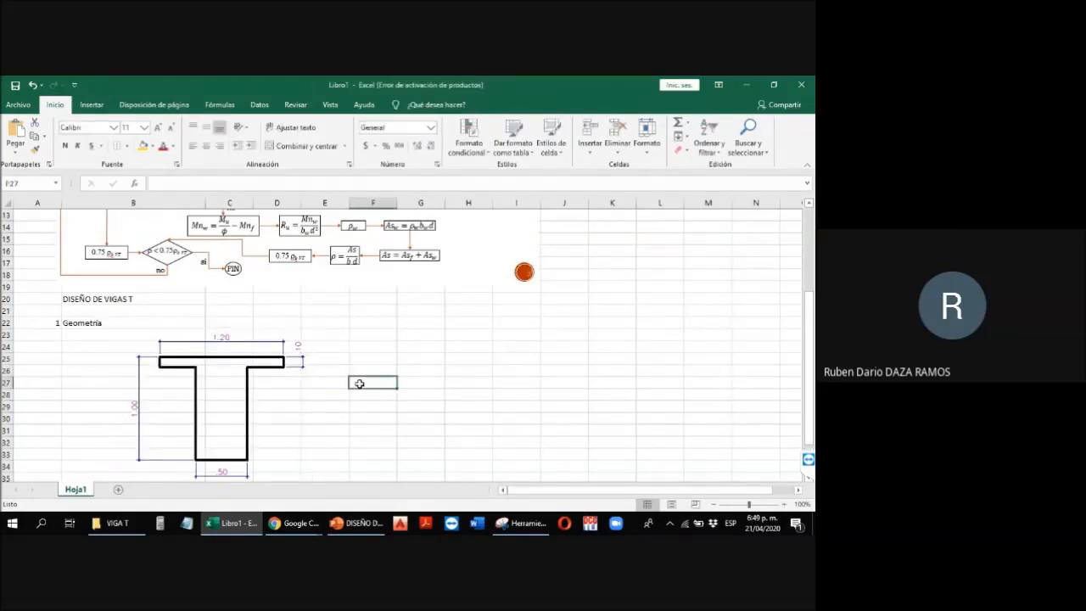
scroll(360, 385, "up", 4)
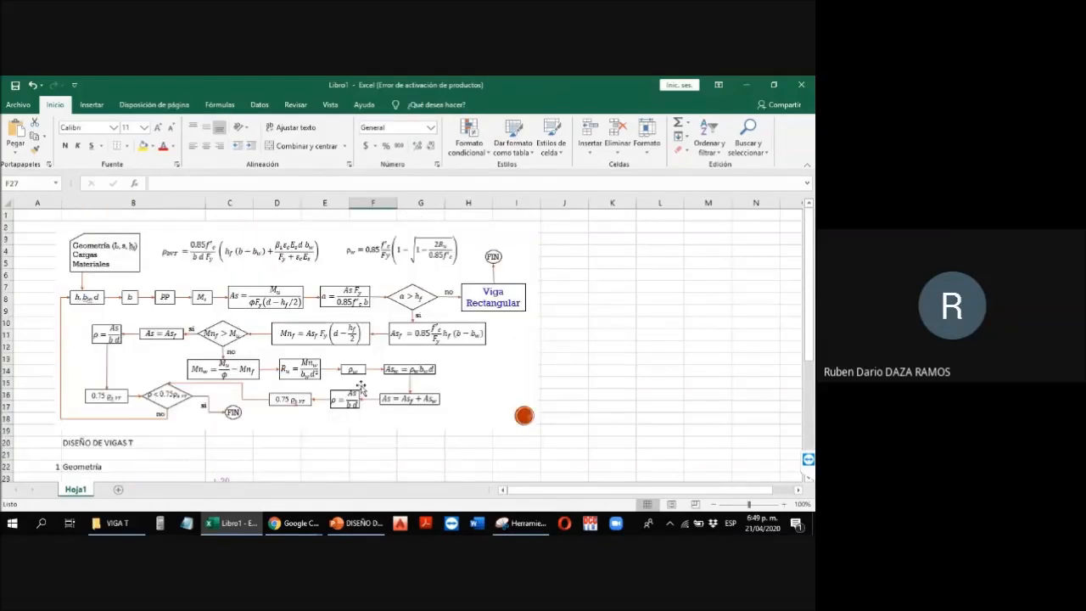
Step: Label cell B37, below the T-section drawing, "Altura de la viga"
scroll(360, 389, "down", 6)
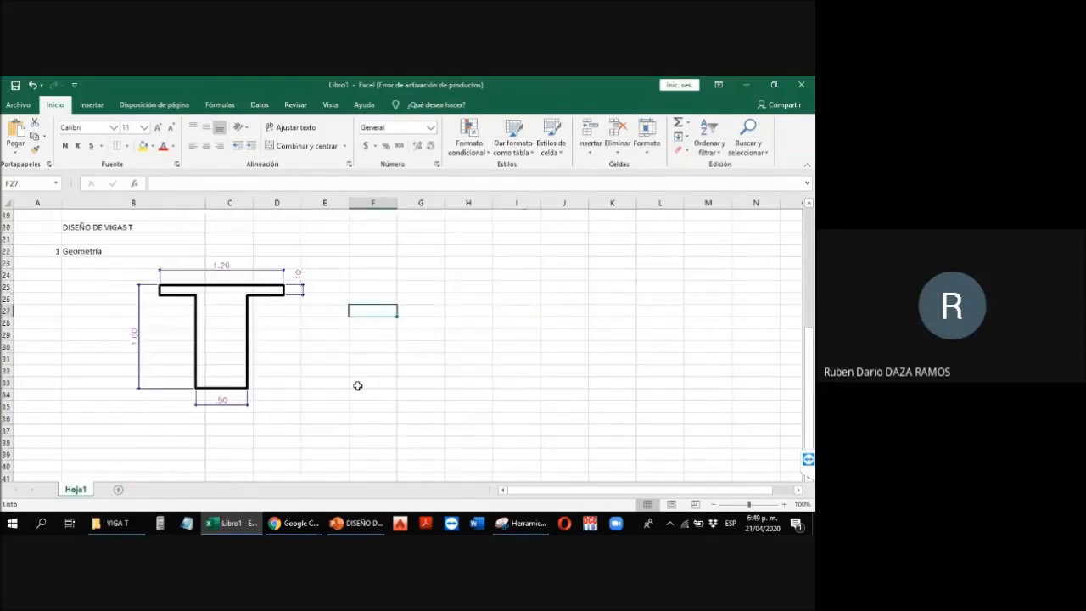
left_click(154, 428)
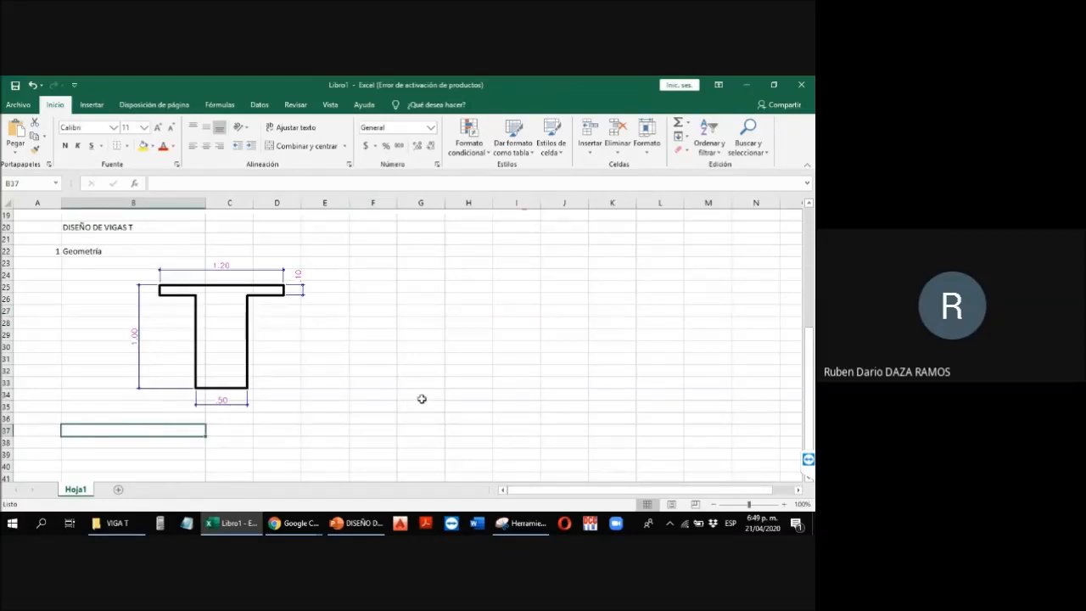
type("Ancho")
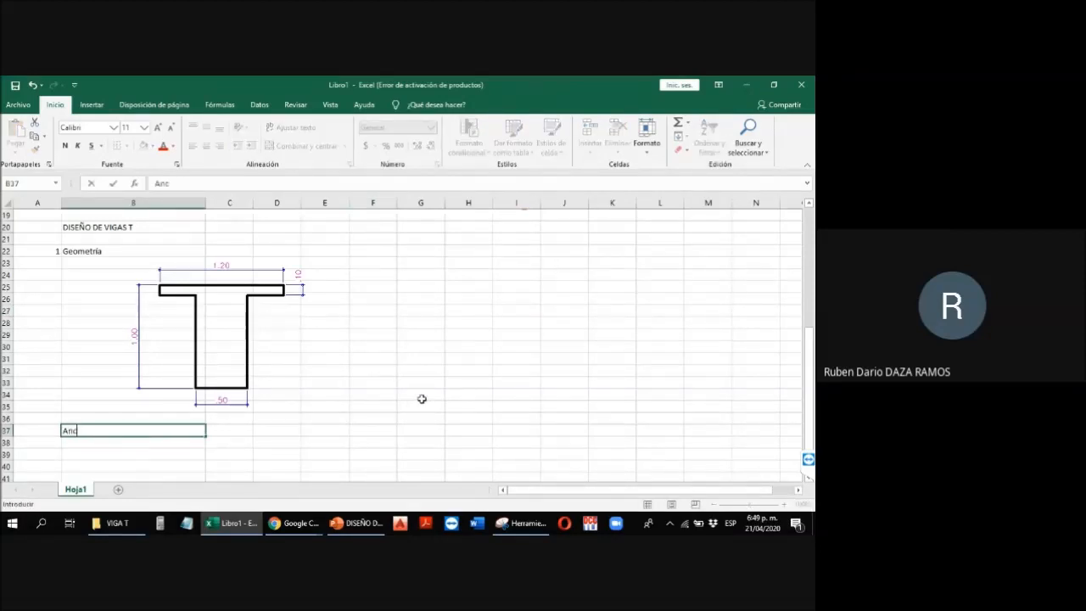
key("BackSpace")
key("BackSpace")
key("BackSpace")
key("BackSpace")
key("BackSpace")
type("Altura de la viga")
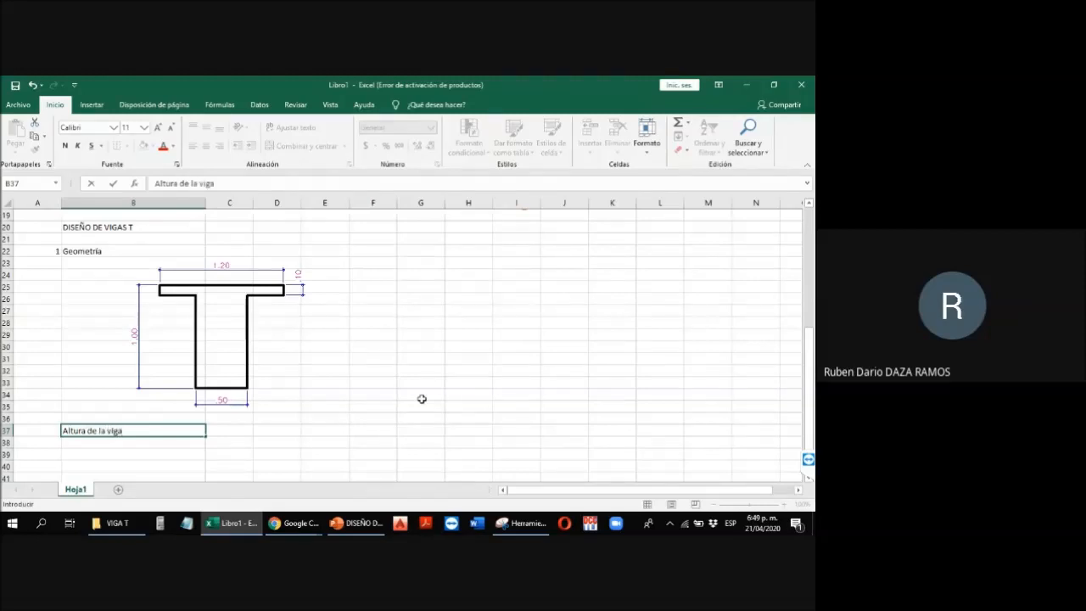
Step: Complete the "Altura de la viga" row with the symbol h, the value 1000 and the unit mm
key("Tab")
type("h")
key("Tab")
type("1000")
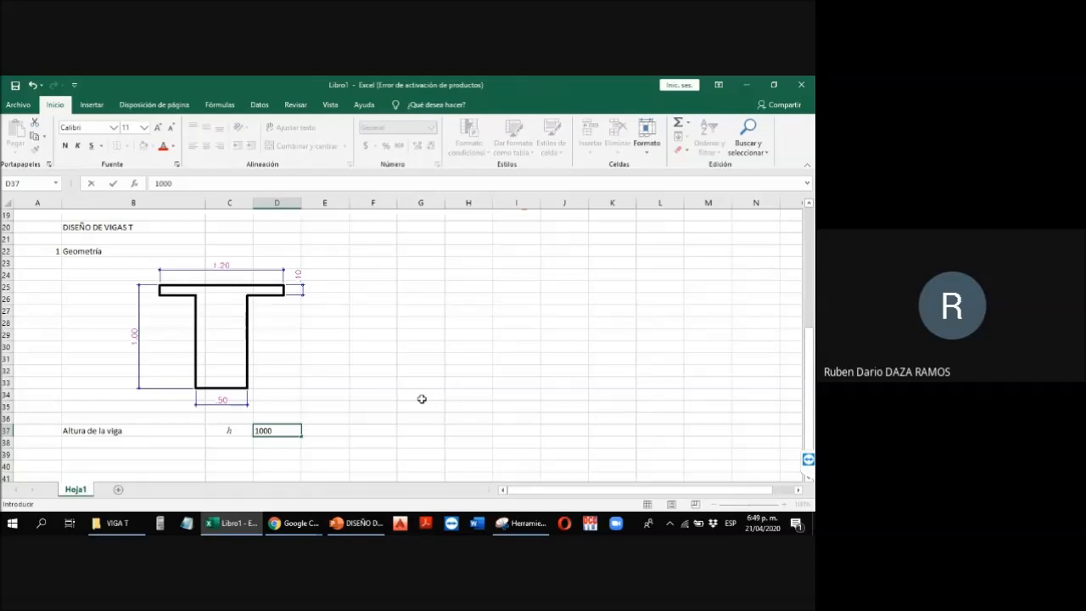
type(" mm")
key("Return")
Step: Label cell B38, in the row below, "Ancho del alma de la viga"
key("Left")
key("Left")
key("Right")
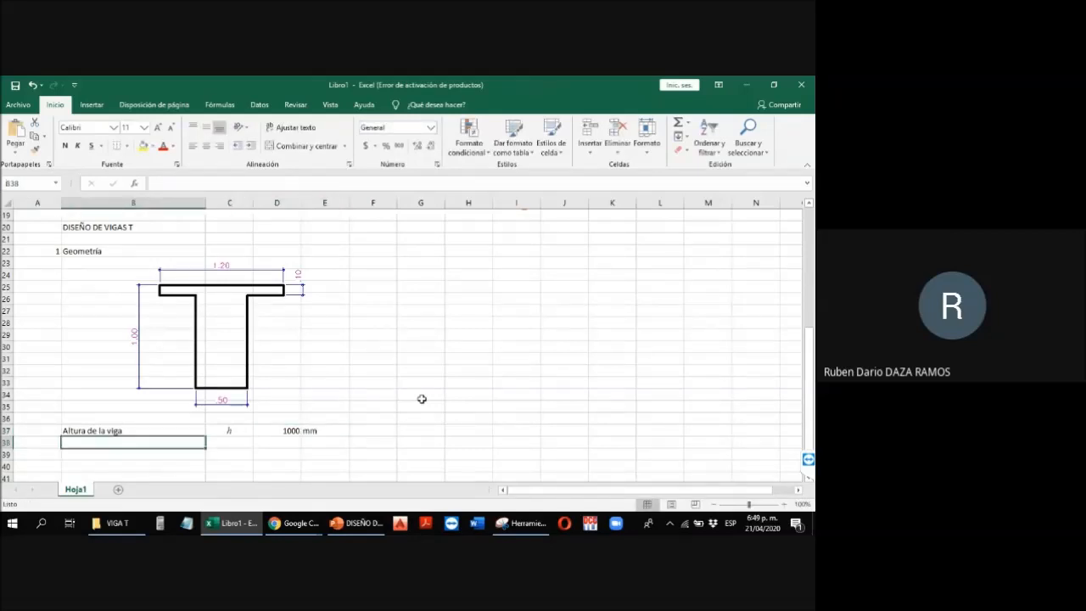
type("Ancho de la")
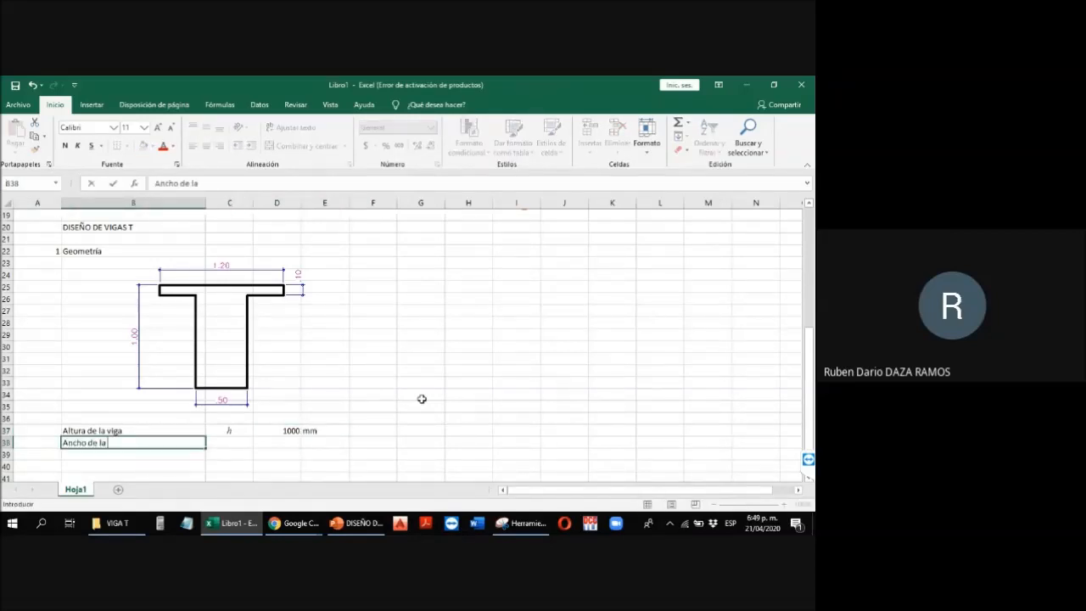
type(" viga")
key("Tab")
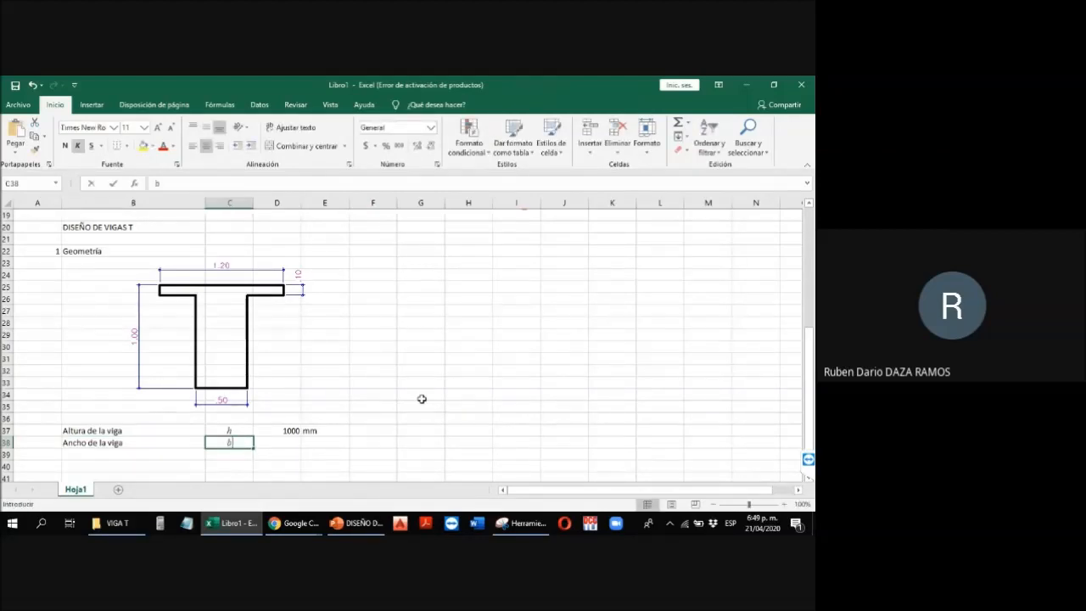
key("Left")
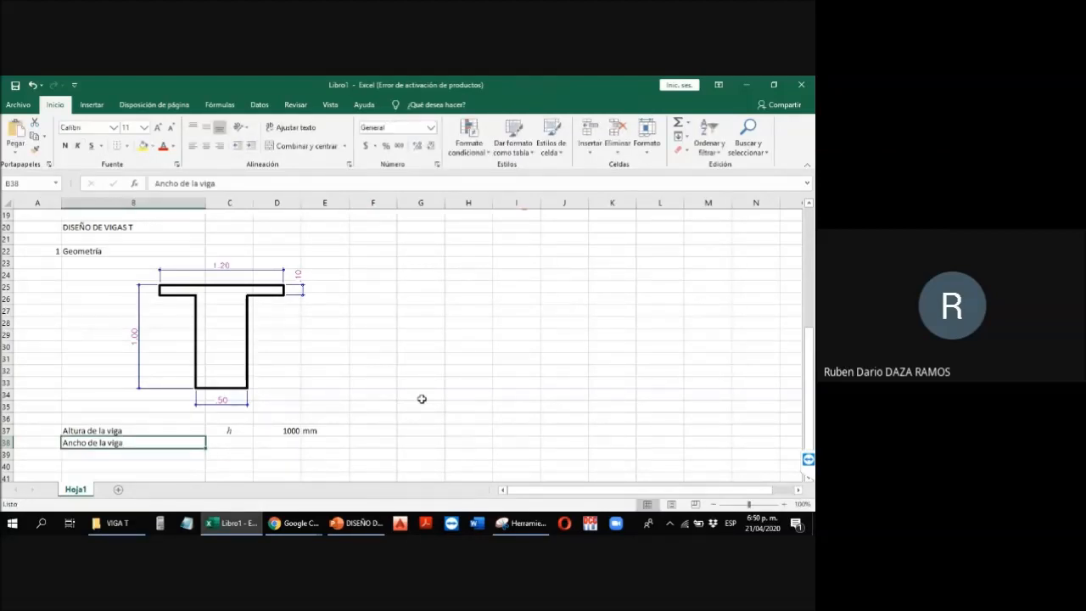
key("F2")
key("Left")
key("Left")
key("Left")
key("Left")
key("Left")
key("Left")
key("Left")
key("Left")
type("l alma de")
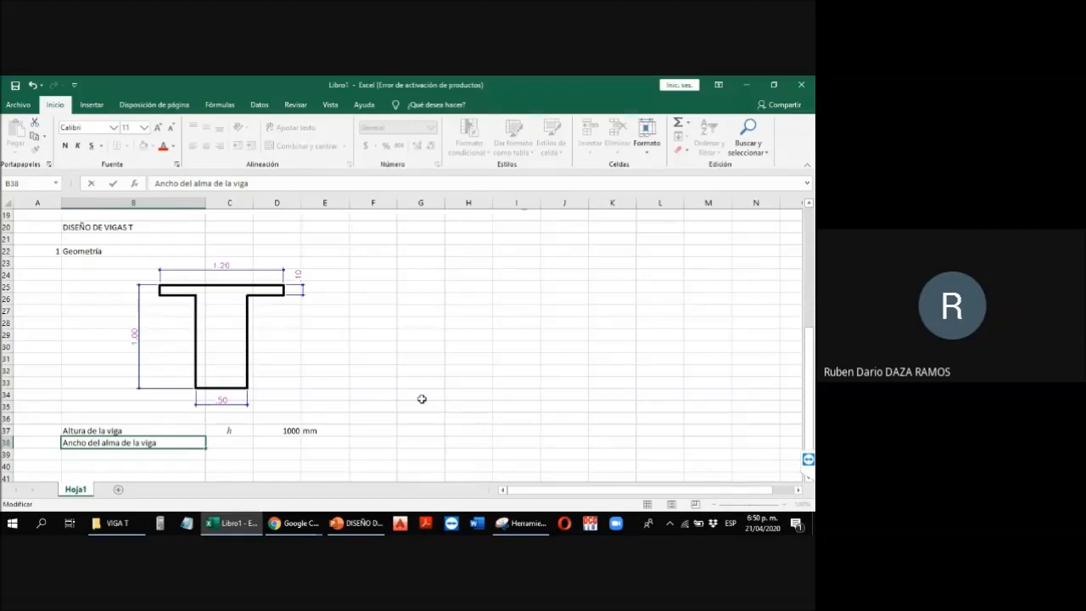
Step: Complete the "Ancho del alma de la viga" row with the symbol bw, the value 500 and the unit mm
key("Tab")
type("bw")
key("Tab")
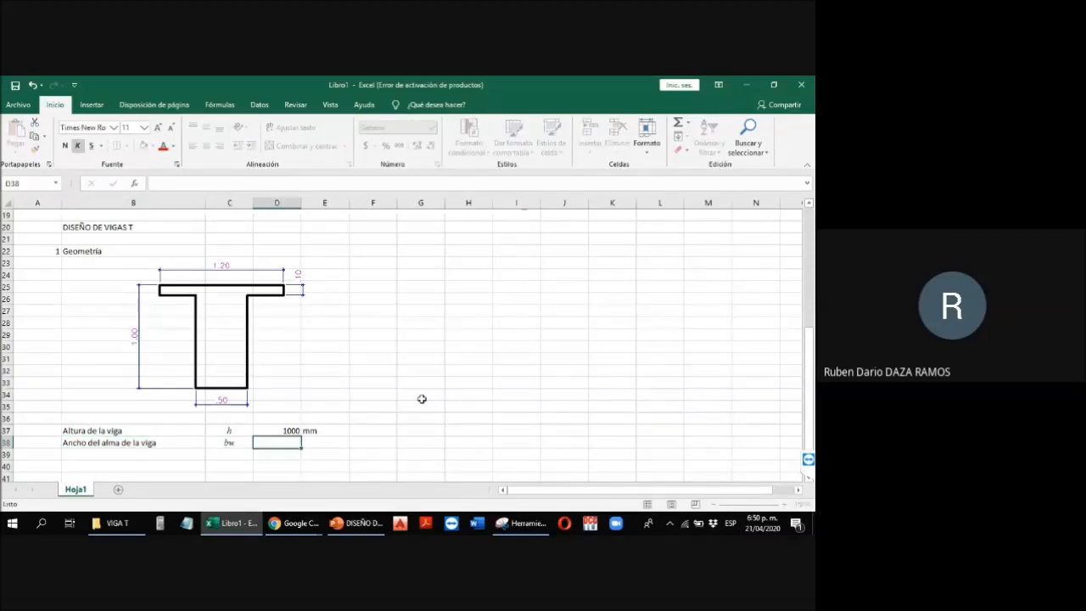
type("500")
key("Return")
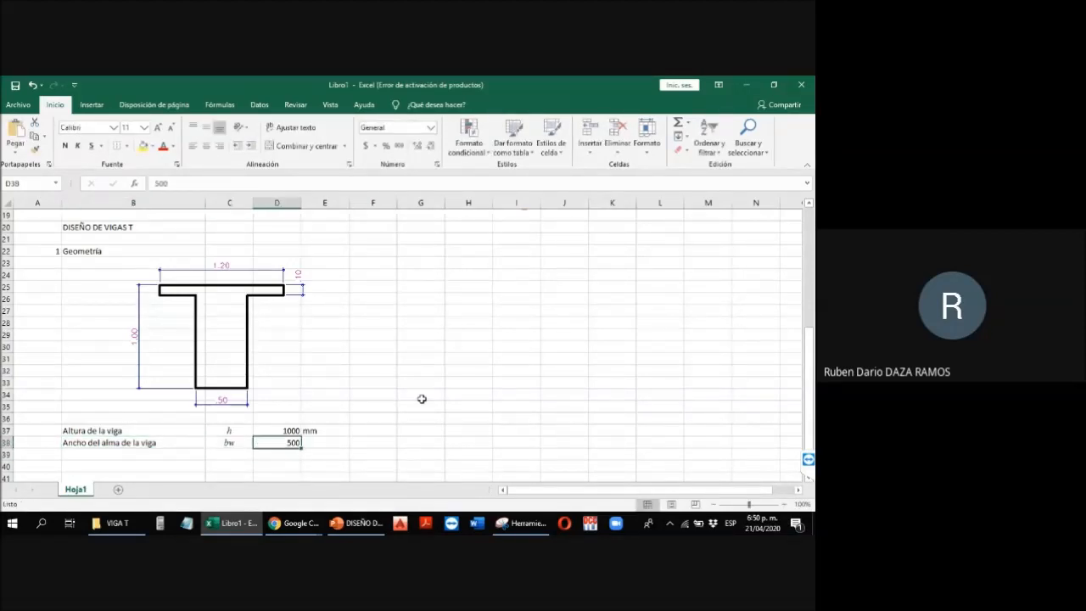
key("Tab")
type("mm")
key("Return")
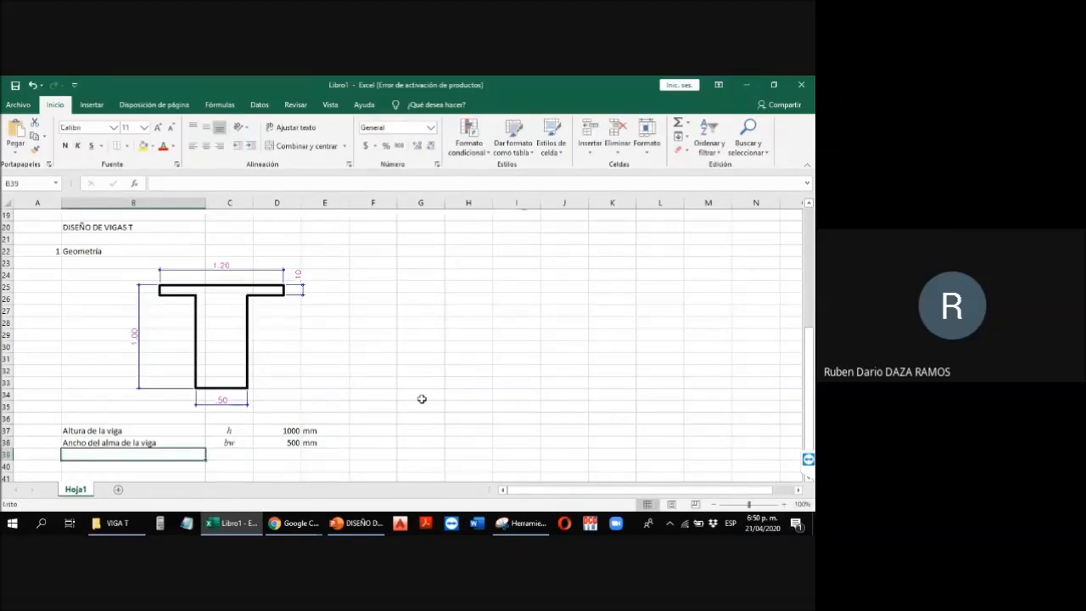
Step: Fill row 39 with the label "Espesor de la placa", symbol hf, value 100 and unit mm
type("Espesor de l")
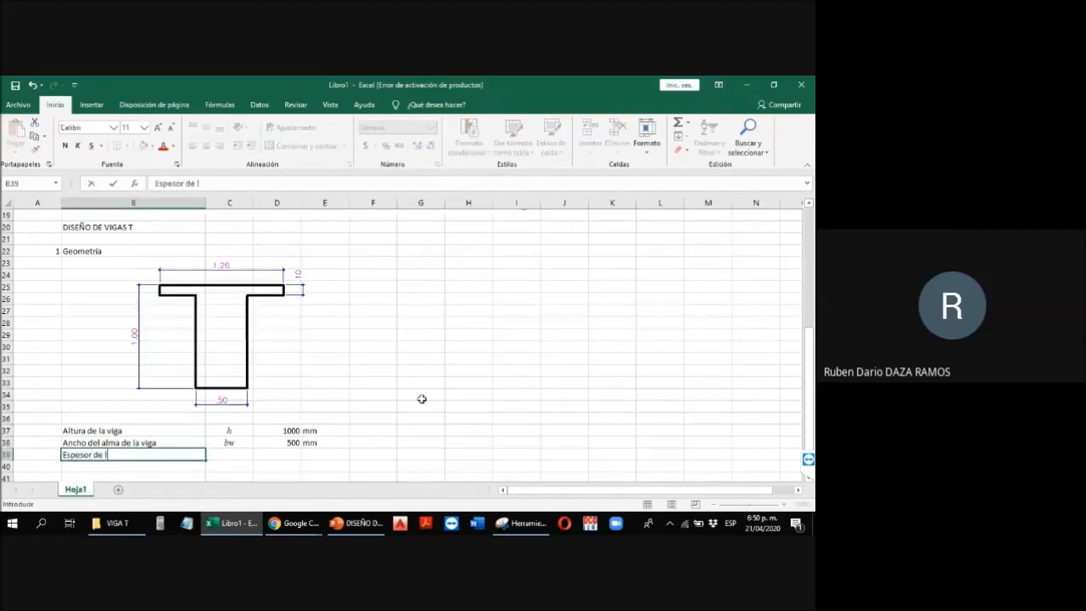
type("a placa")
key("Tab")
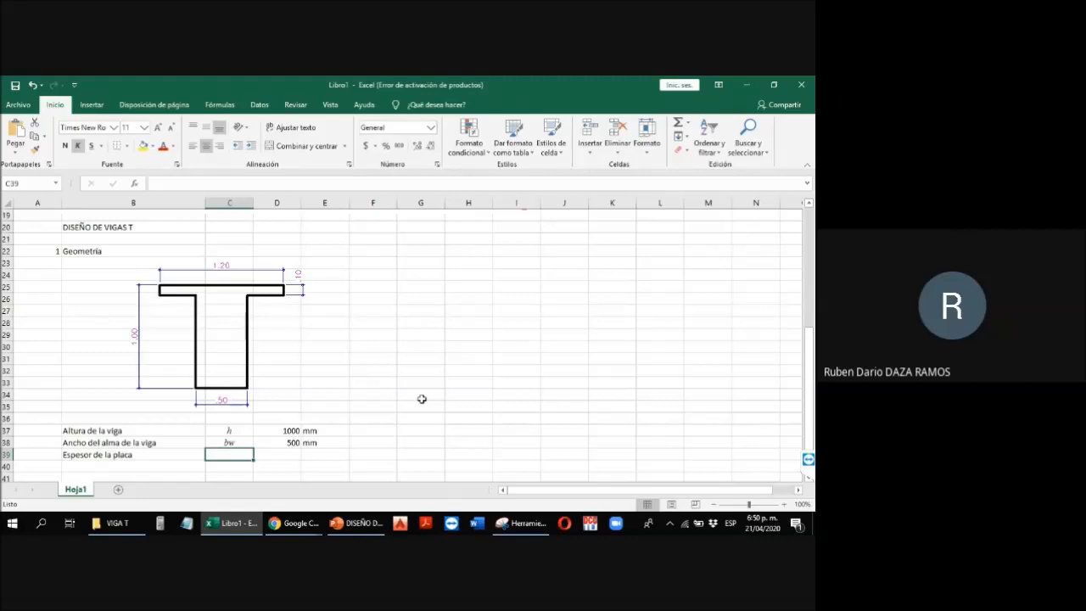
type("hf")
key("Tab")
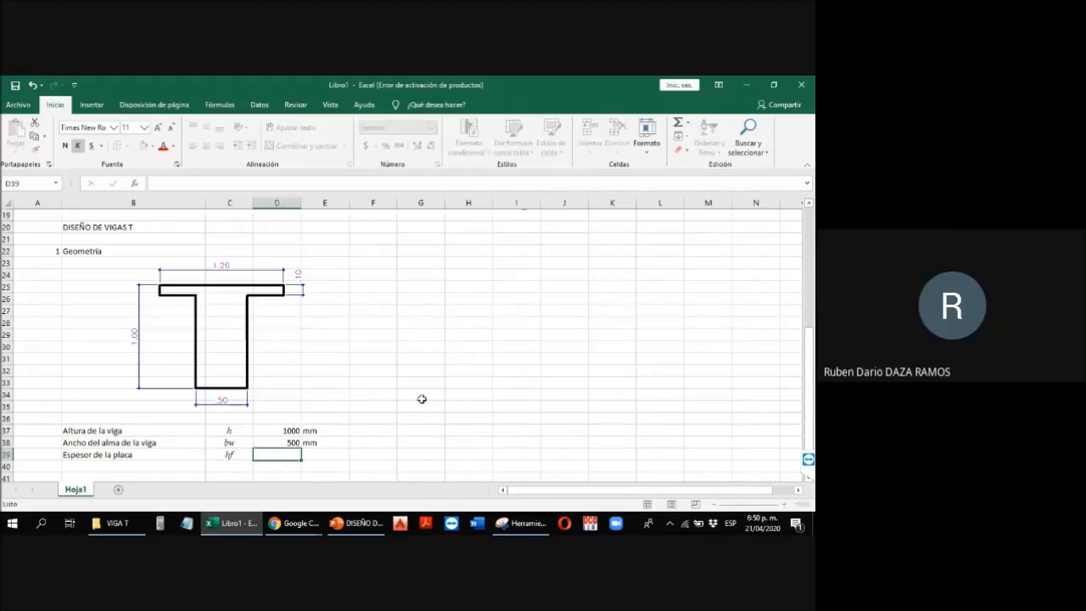
type("100")
key("Tab")
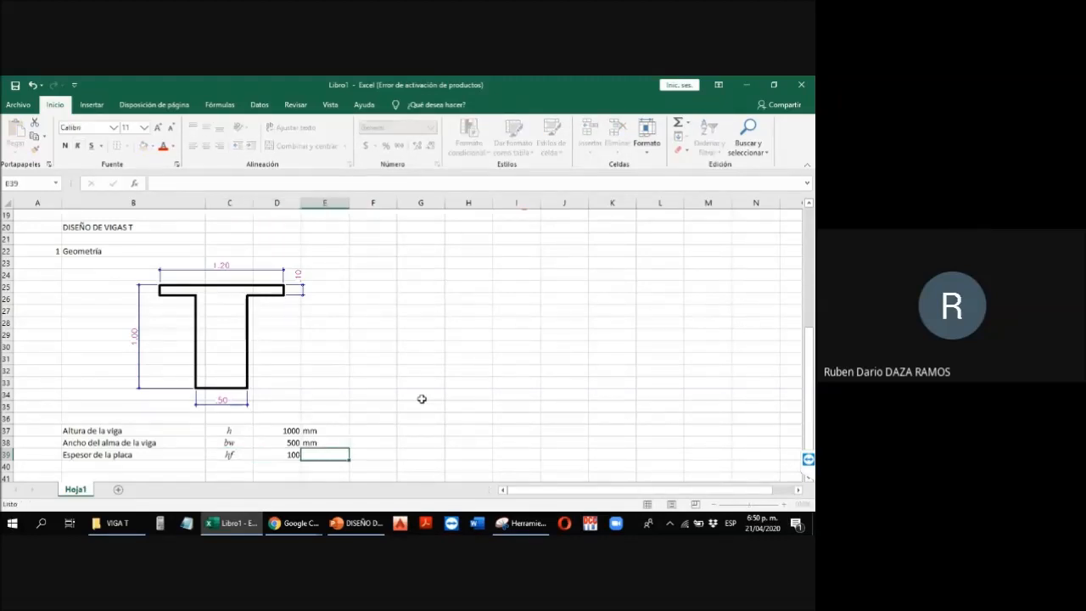
type("mm")
key("Return")
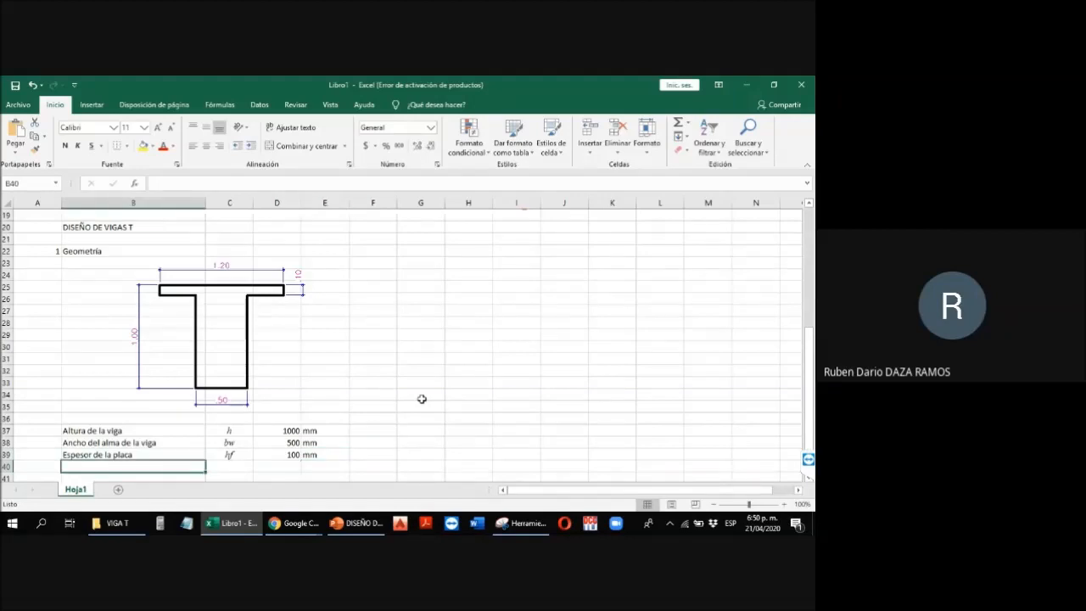
Step: Label cell B40 "Recubrimiento" and enter its symbol d' in the adjacent cell
type("Altura de la viga")
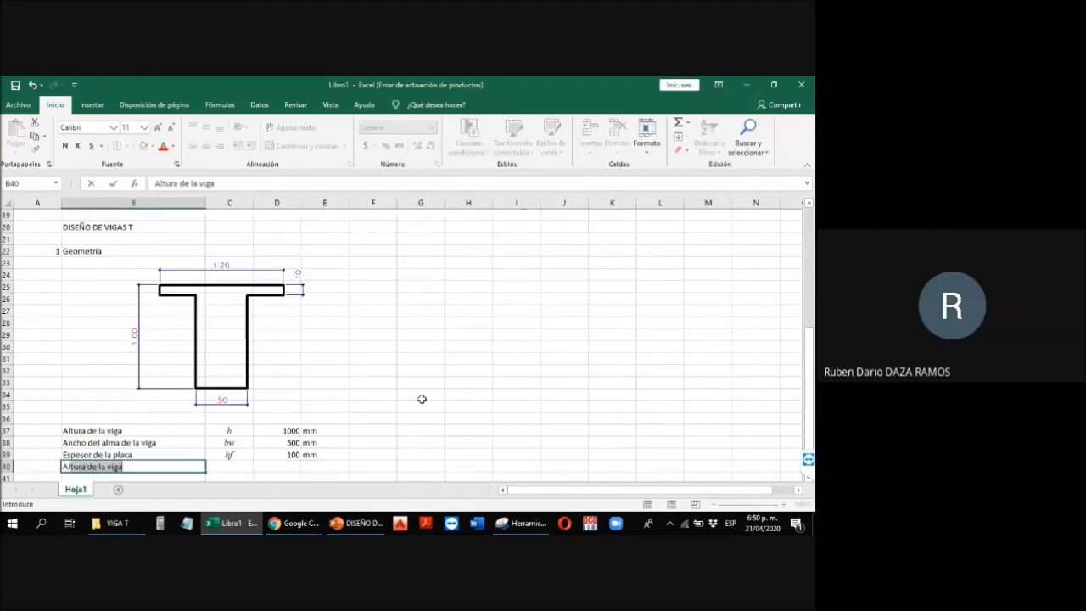
key("Return")
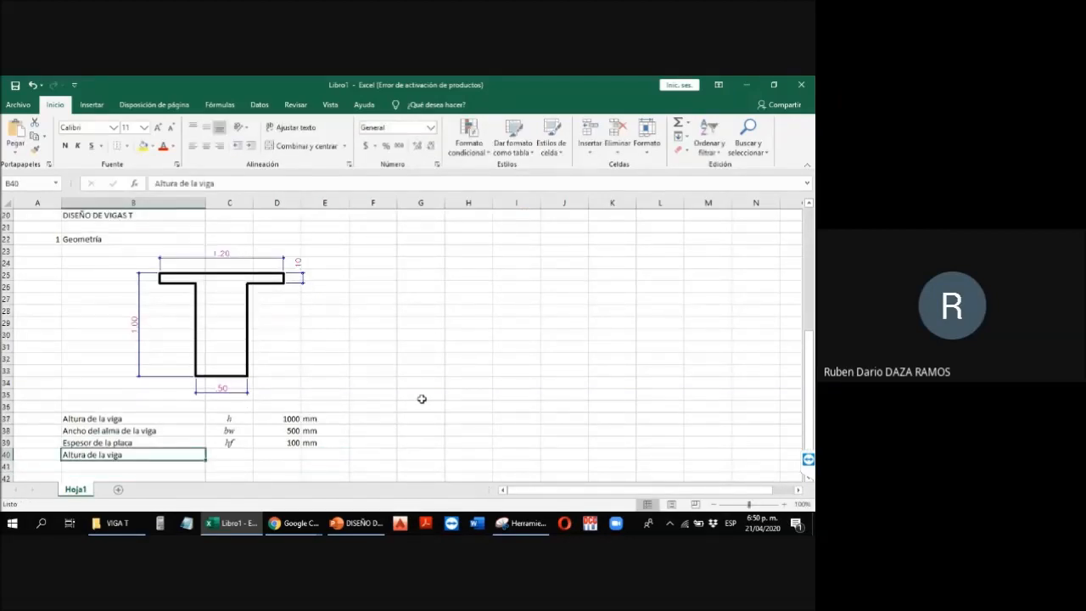
type("REcubrimiento")
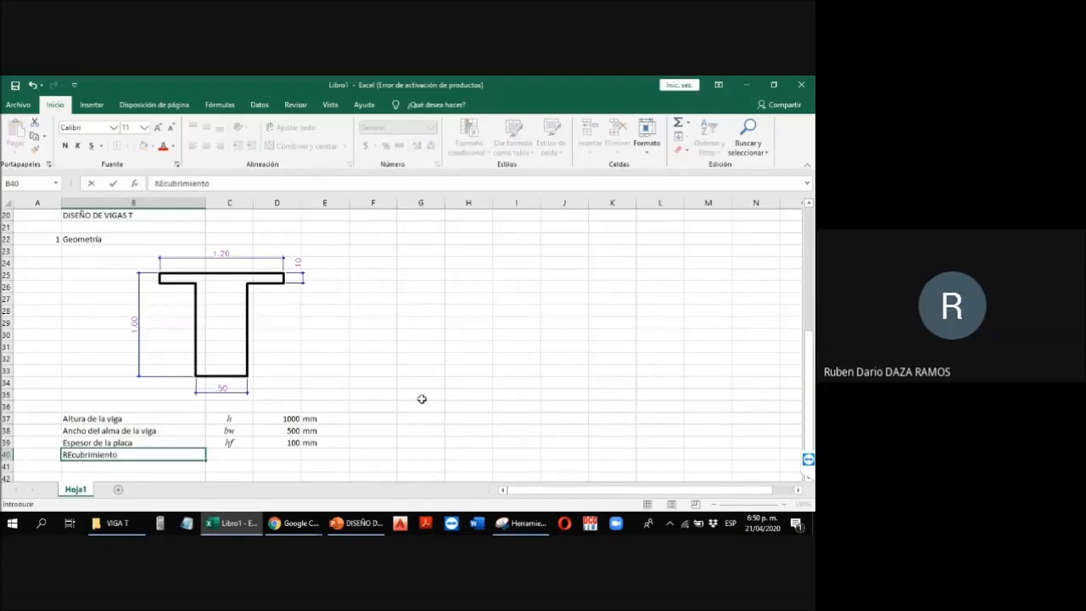
key("Return")
key("Up")
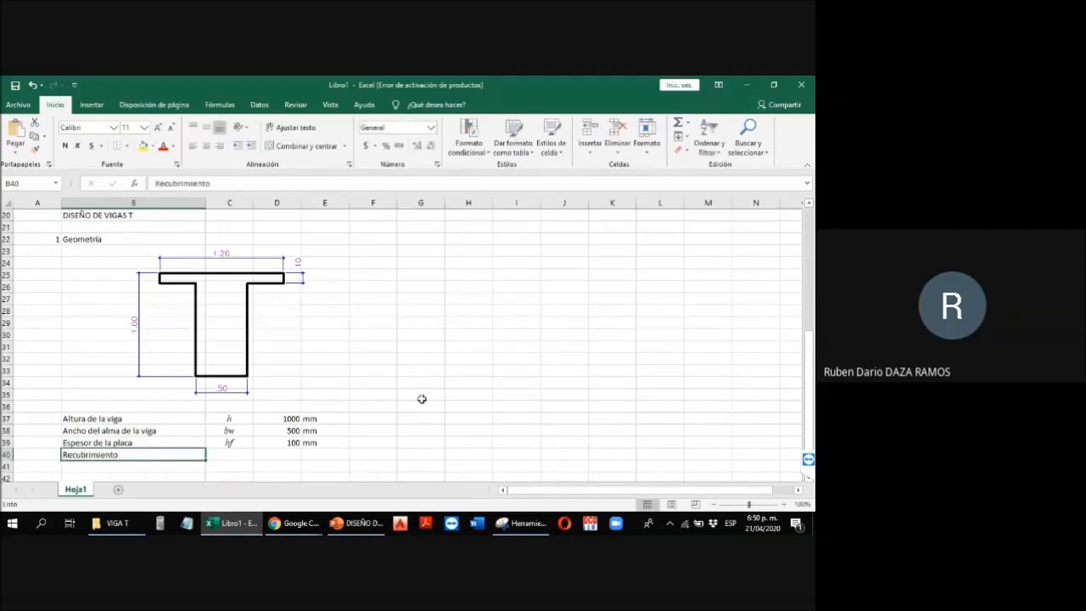
key("Right")
type("d'")
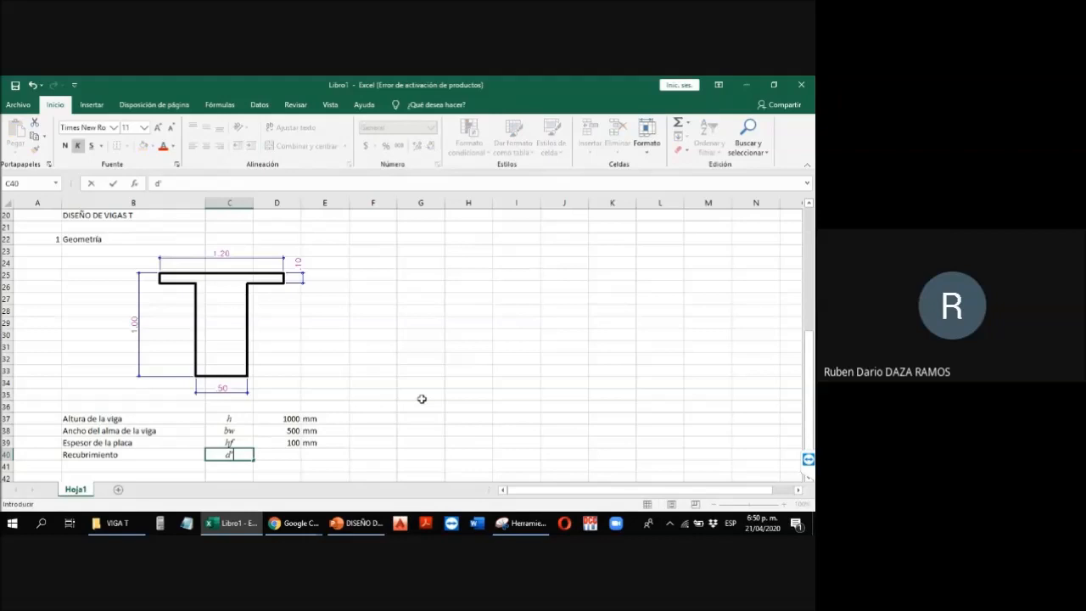
Step: Set the "Recubrimiento" value to 120 in D40 with the unit mm beside it
key("Return")
key("Up")
key("Right")
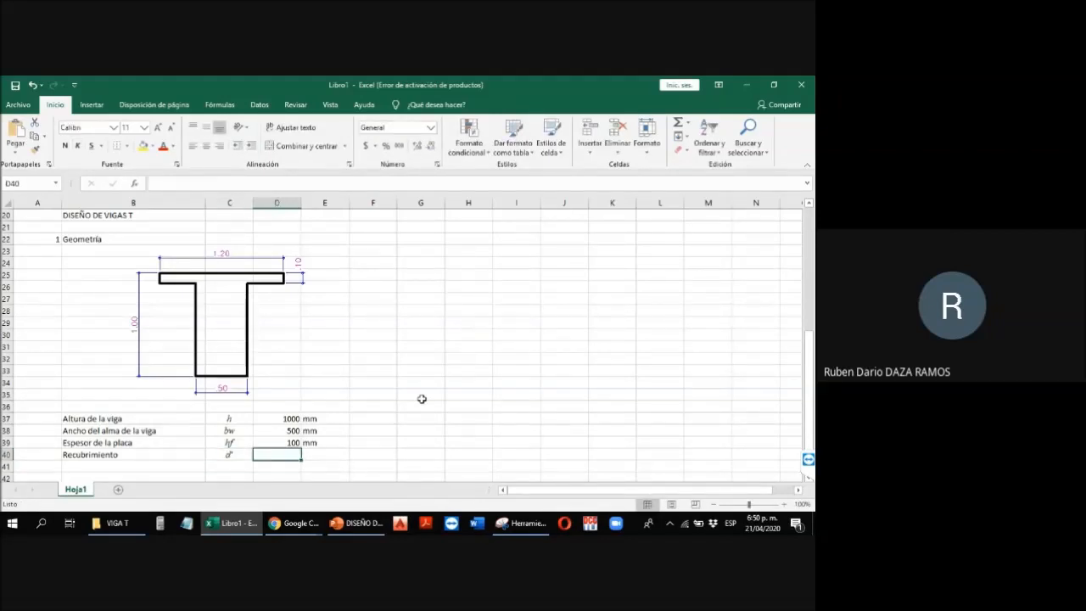
type("120")
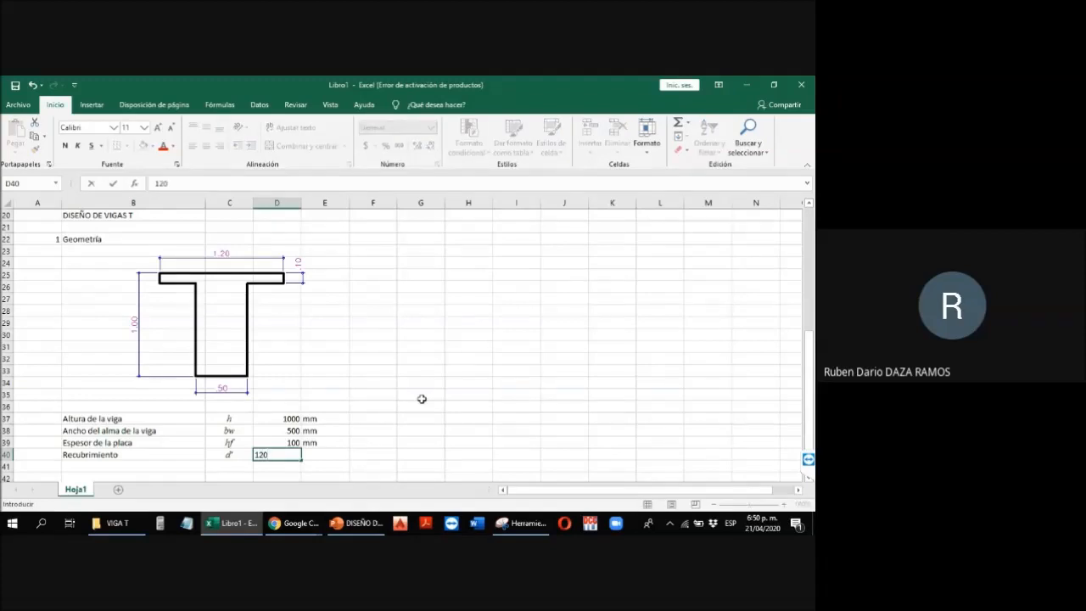
key("Right")
type("m")
key("Left")
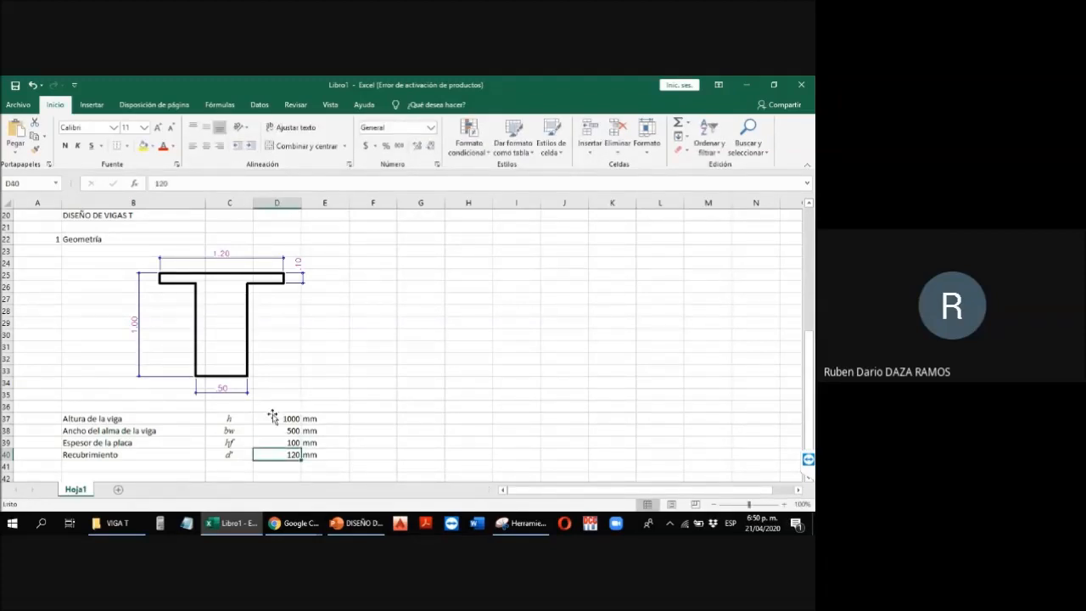
left_click_drag(285, 417, 273, 463)
scroll(330, 386, "up", 4)
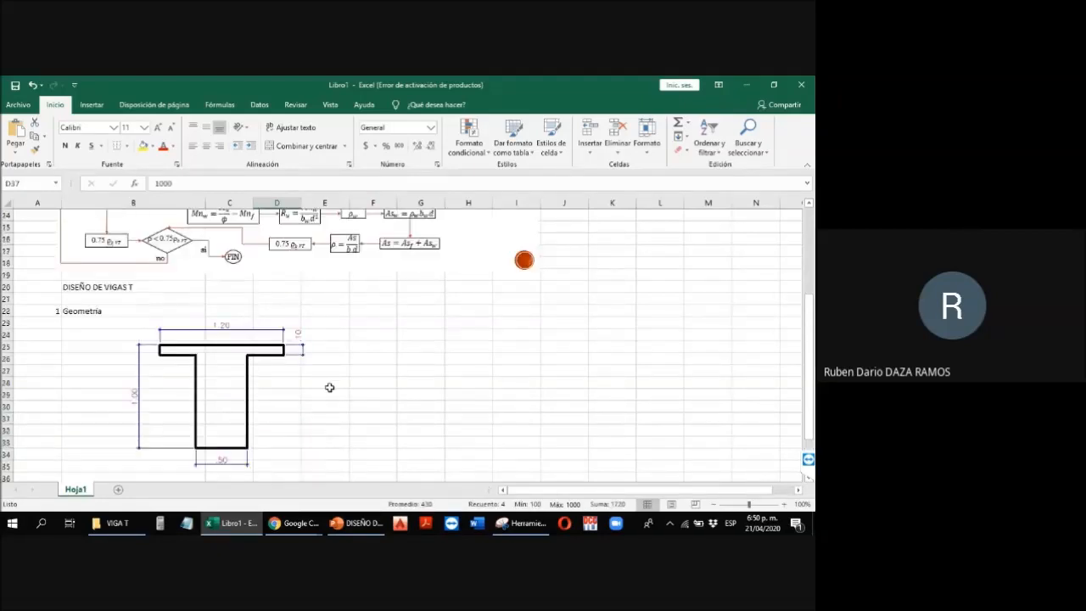
scroll(330, 385, "down", 3)
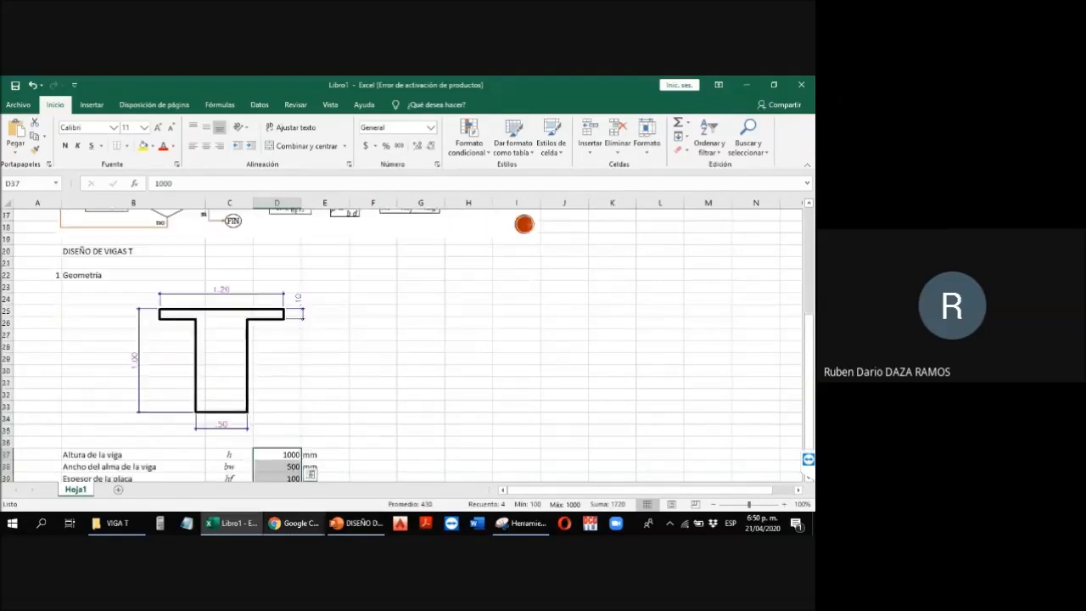
Step: Switch to PowerPoint, copy the Wu beam load diagram from the Ejemplo 2 slide and paste it in Excel beside the T-section drawing
left_click(357, 523)
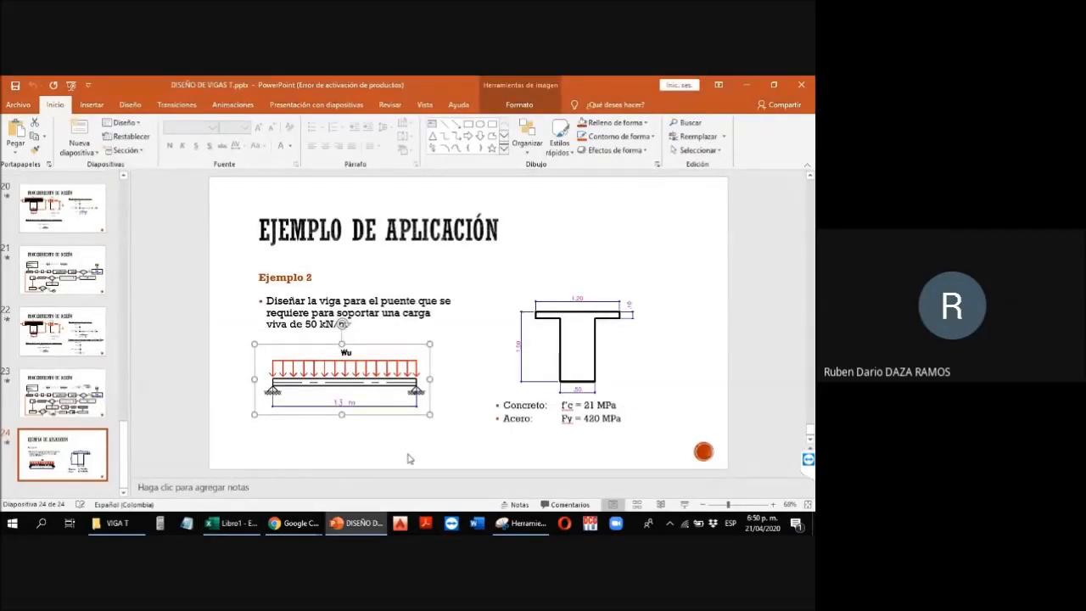
left_click(233, 523)
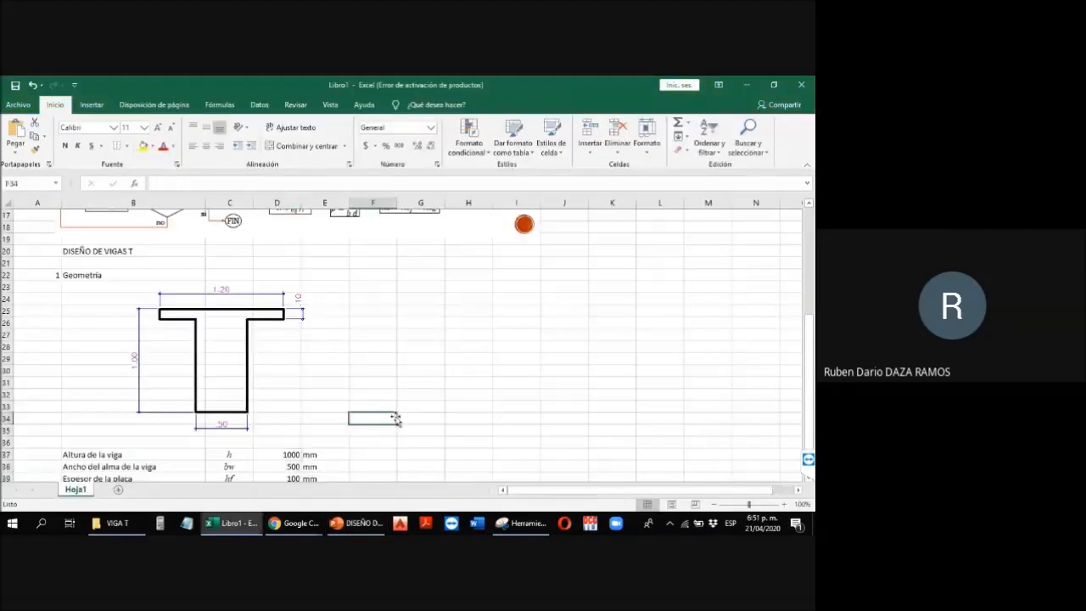
key("ctrl+v")
left_click_drag(395, 402, 403, 290)
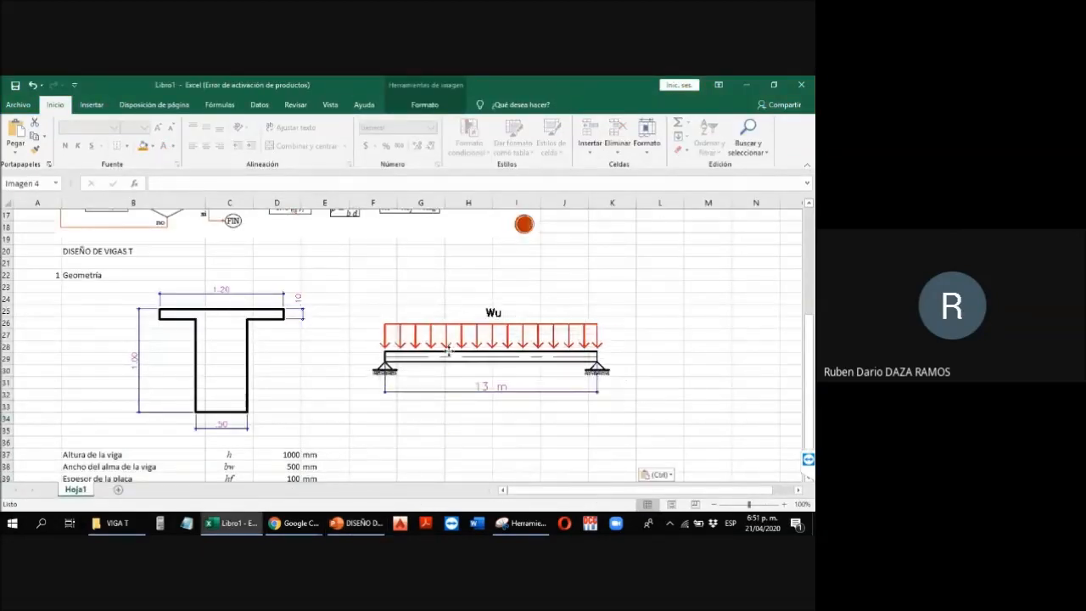
left_click(468, 418)
scroll(380, 416, "down", 3)
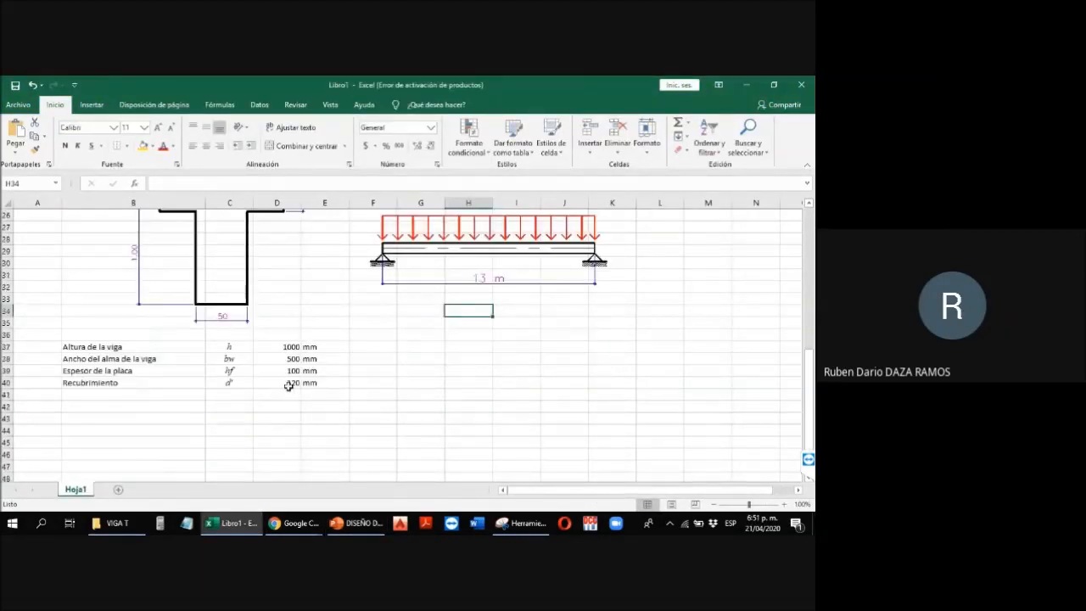
Step: Label cell B41 "Altura efectiva" and enter its symbol d in C41
left_click(294, 386)
scroll(321, 417, "up", 3)
scroll(320, 417, "down", 1)
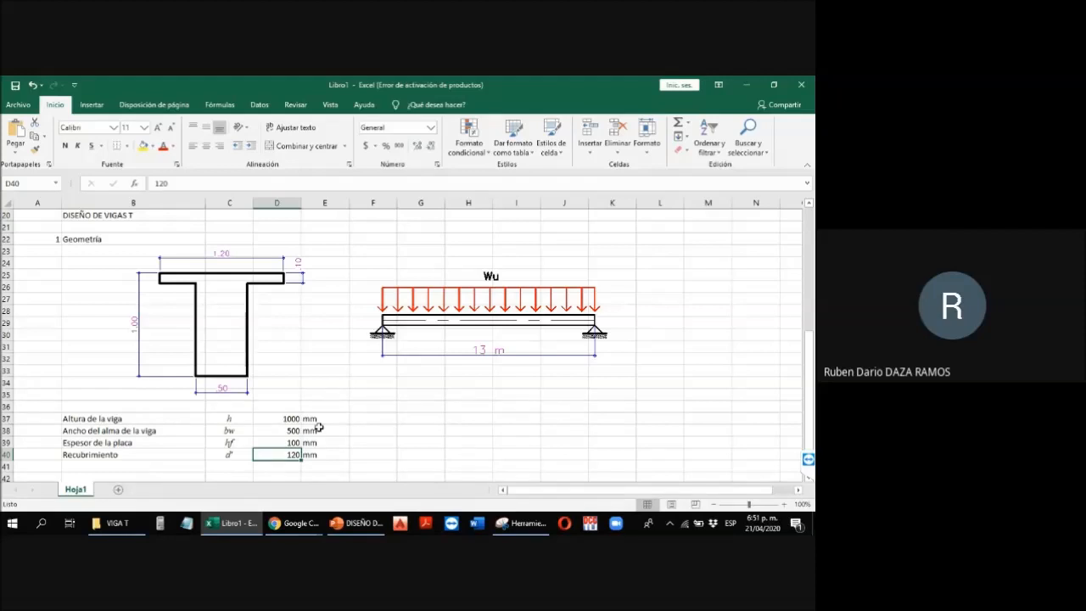
left_click(260, 466)
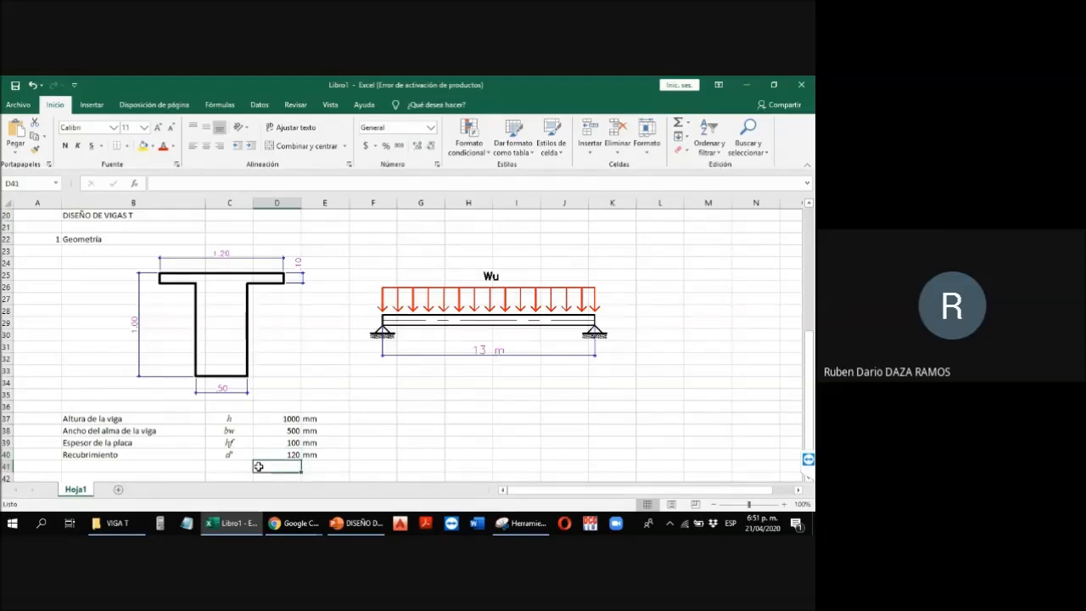
left_click(122, 465)
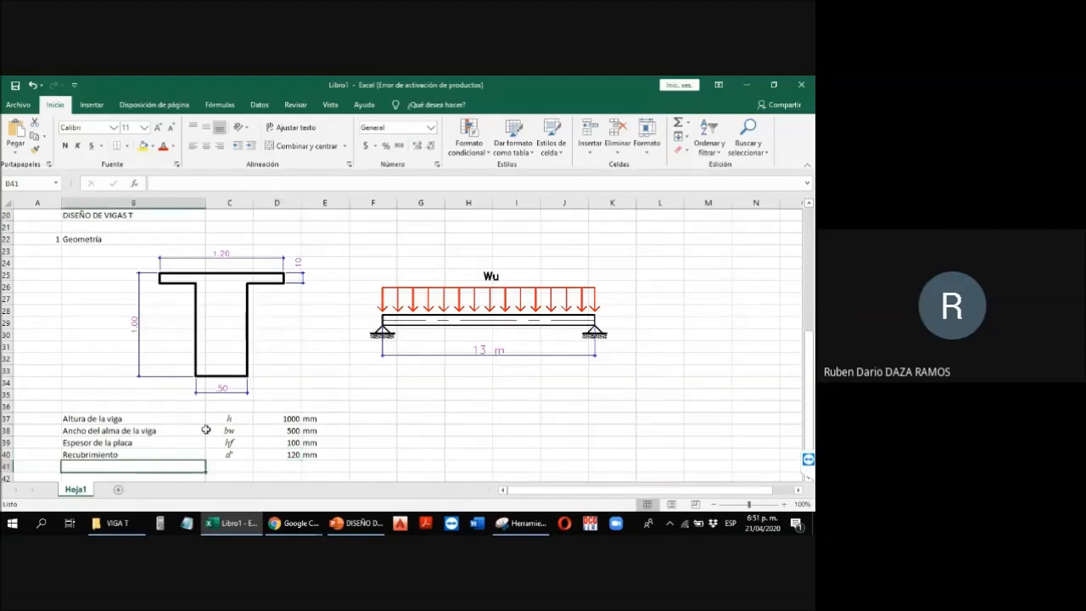
type("A")
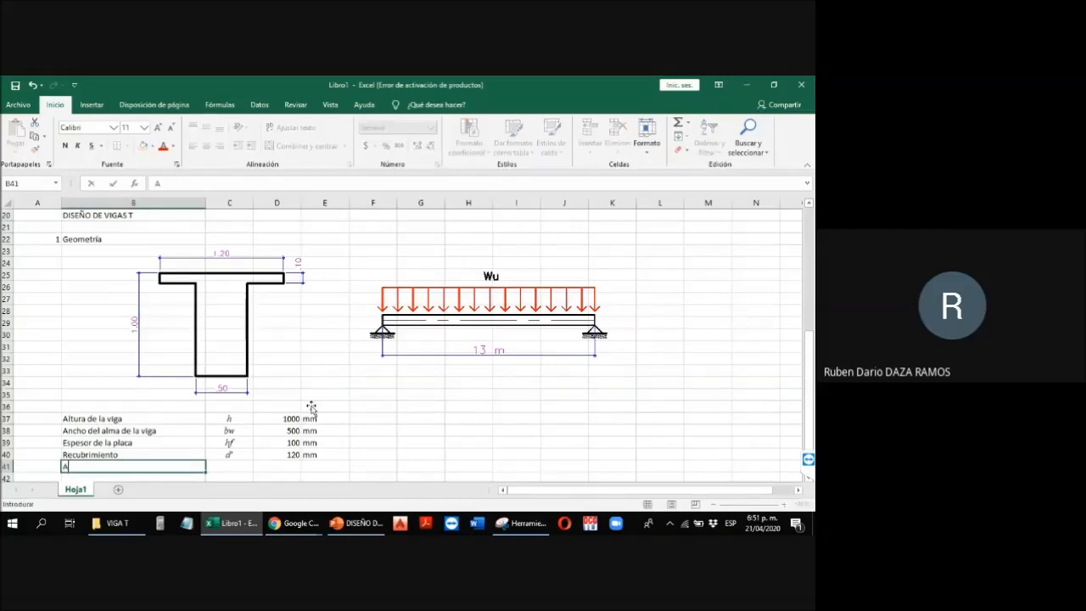
type("ltura efectiva")
key("ctrl+Return")
key("Tab")
type("d")
key("ctrl+Return")
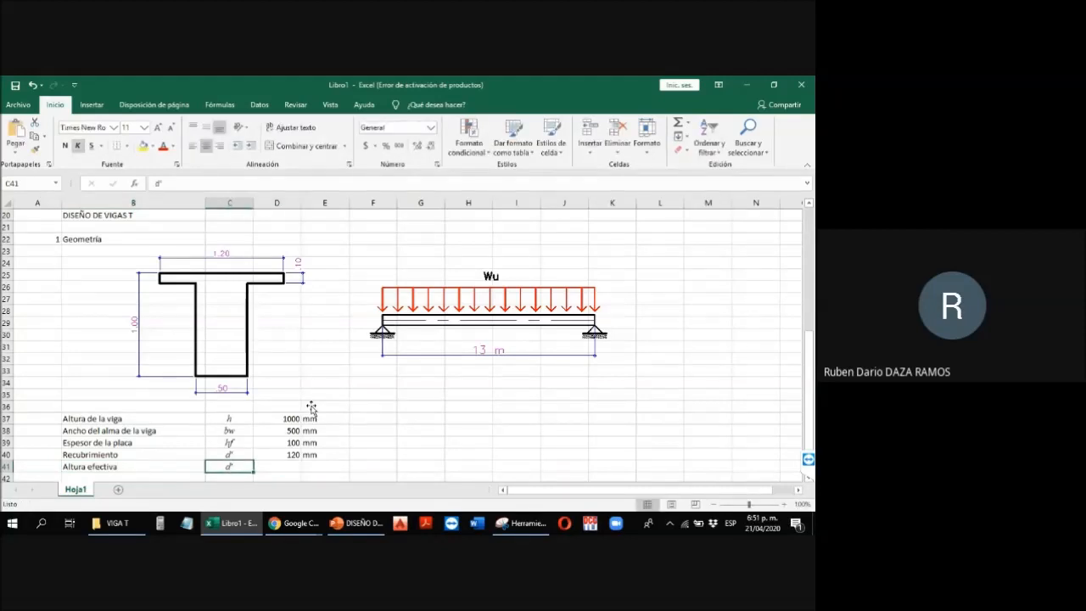
type("d")
scroll(311, 407, "down", 1)
key("Delete")
key("Tab")
type("=")
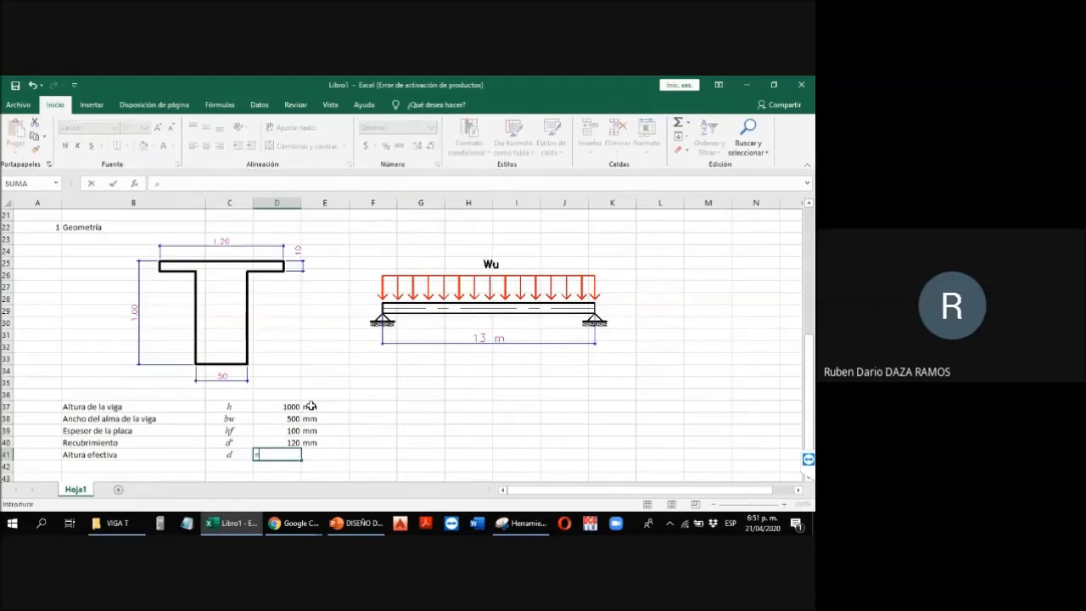
type("1")
key("Up")
key("Up")
key("Down")
key("Down")
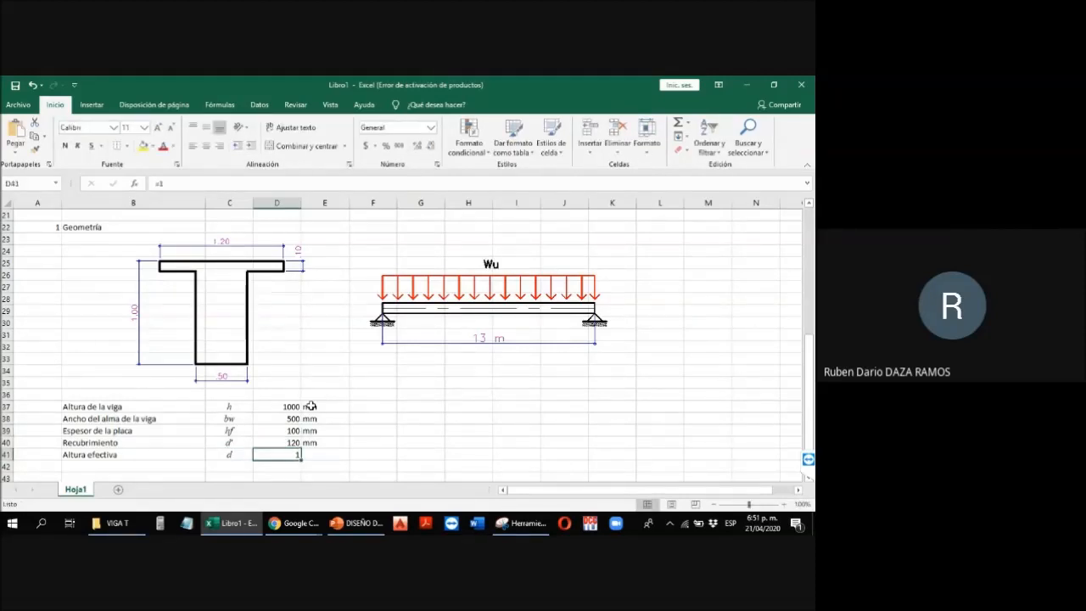
type("?")
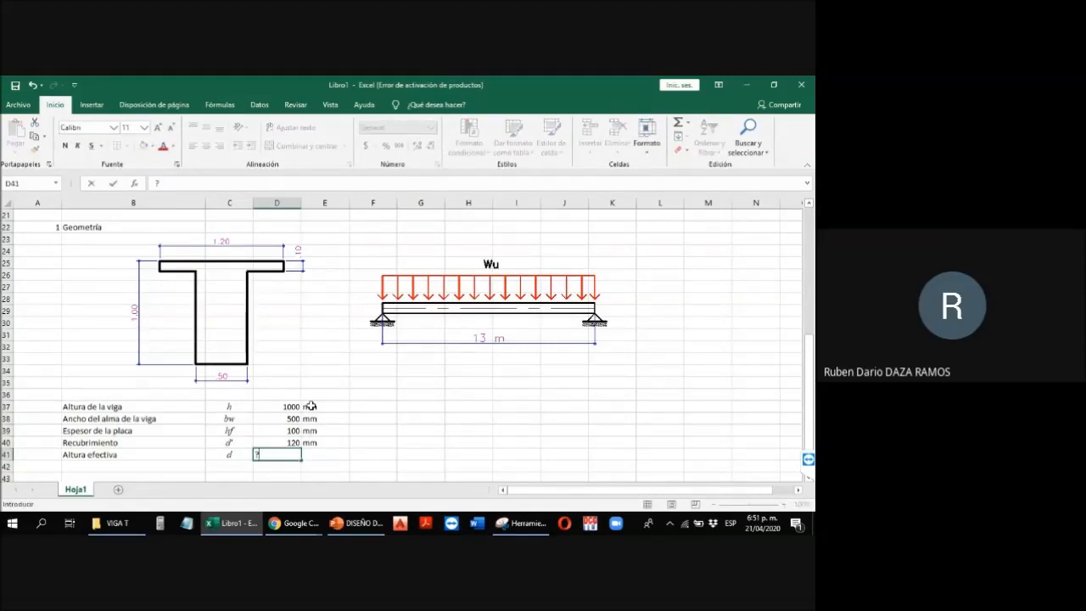
Step: Calculate the effective height in D41 with the formula =+D37-D40 and put the unit mm beside it
key("Up")
key("Up")
key("Up")
key("Up")
type("-")
key("Up")
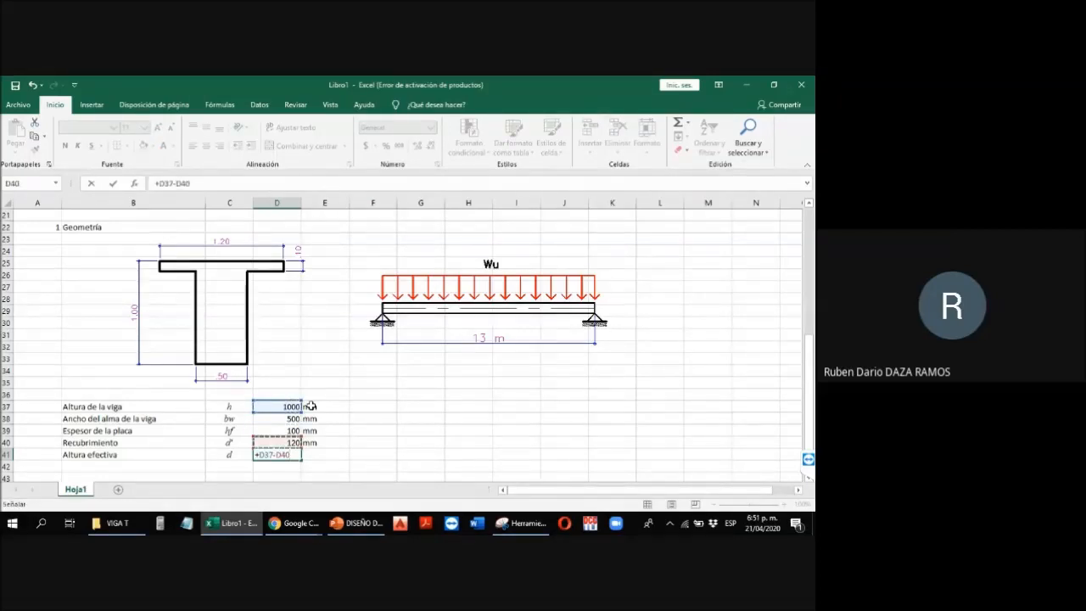
key("ctrl+Return")
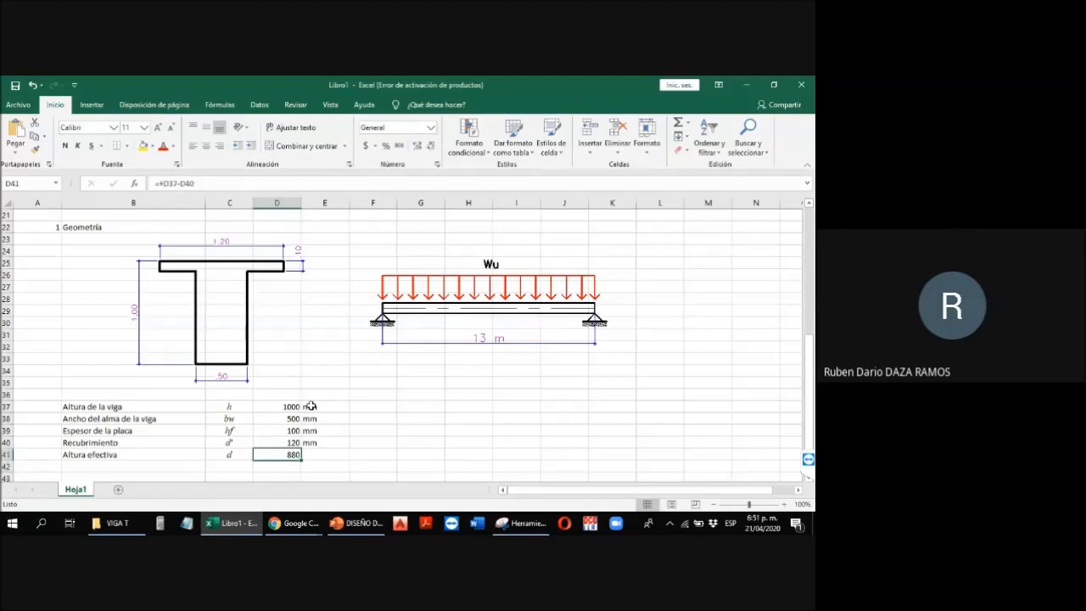
Step: Colour the geometry input values in D37:D40 red
key("Up")
key("Up")
key("Up")
key("Up")
key("shift+Down")
key("shift+Down")
key("shift+Down")
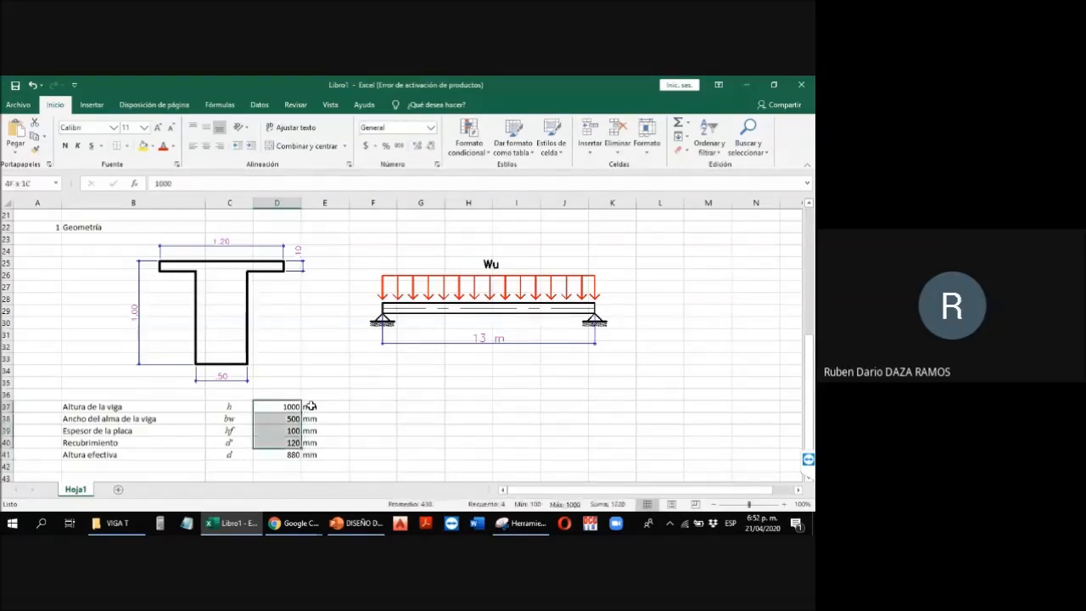
left_click(163, 146)
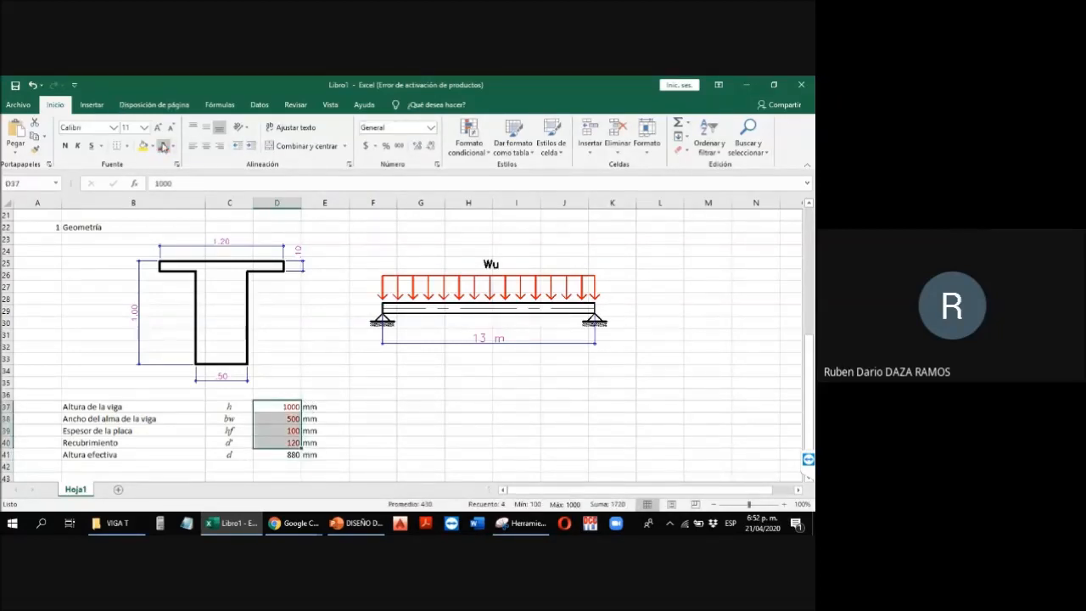
Step: Add the section heading in row 43 with number 2 and the title "Materiales"
left_click(141, 467)
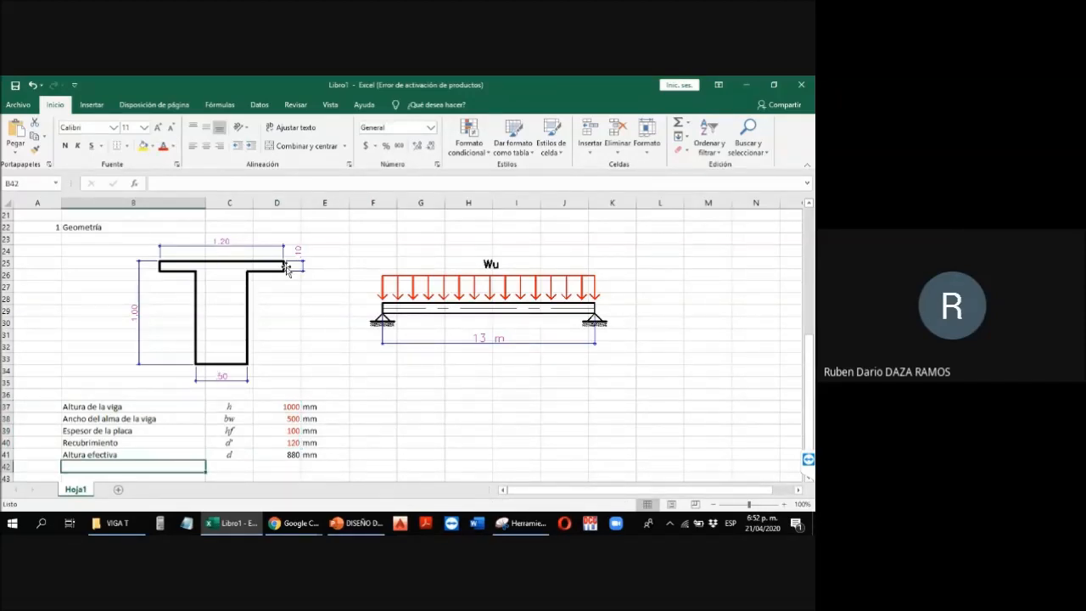
scroll(46, 445, "down", 1)
left_click(56, 437)
type("2")
left_click(128, 437)
type("Materai")
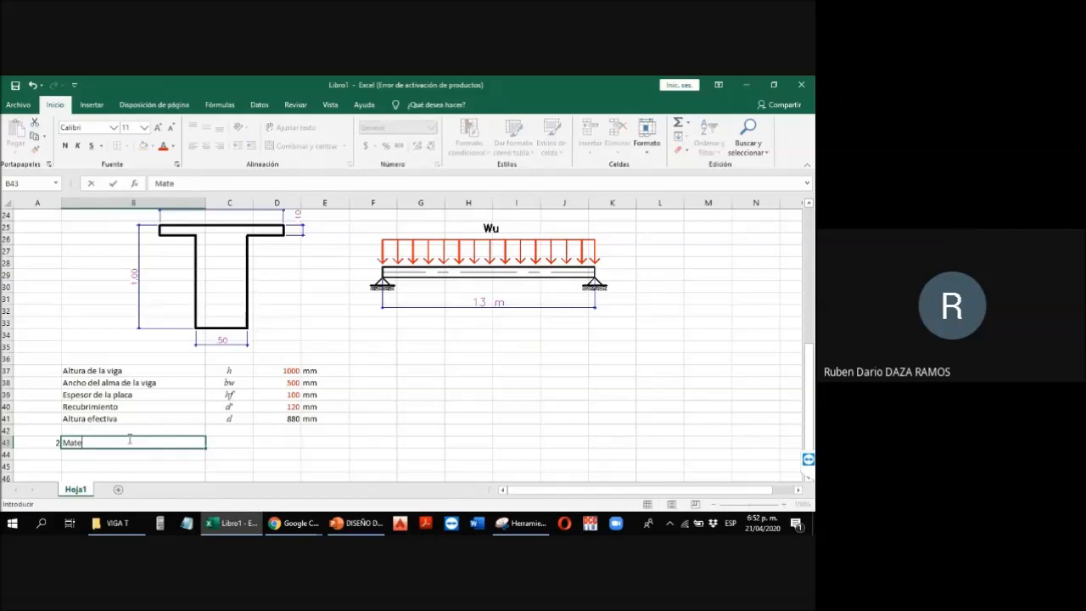
key("BackSpace")
key("BackSpace")
type("iales")
key("Return")
Step: Fill row 44 with the label "Acero de refuerzo", symbol Fy, value 420 and unit Mpa
type("Ac")
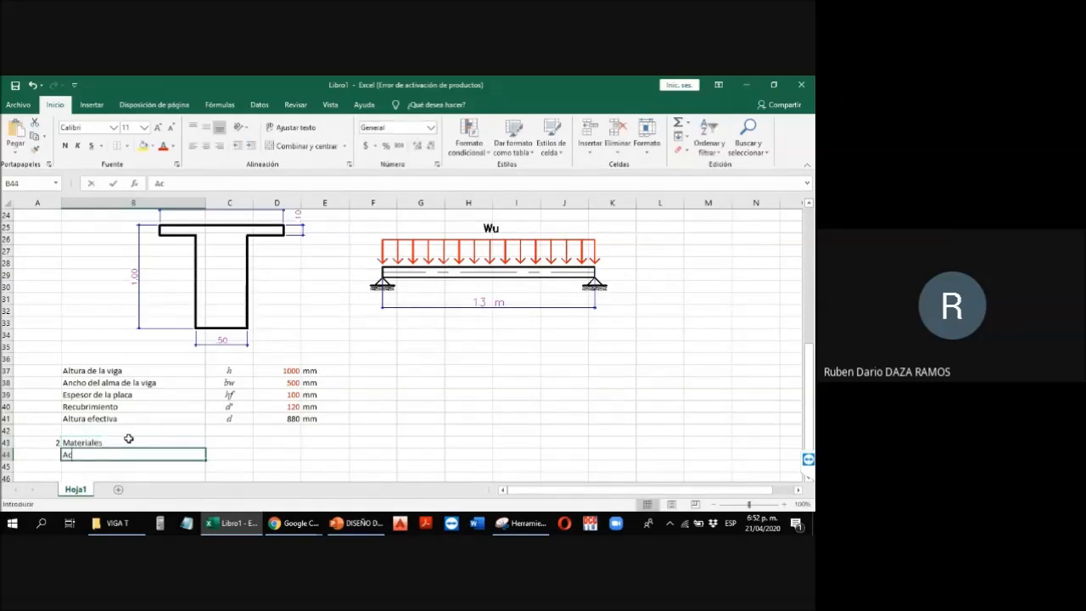
type("ero de refuerzo")
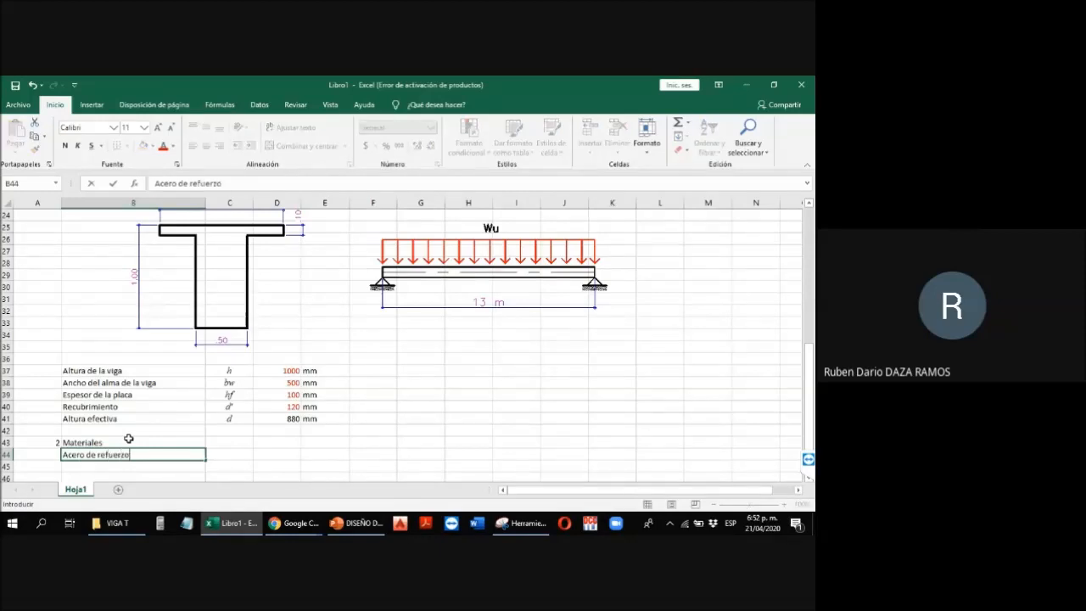
key("Tab")
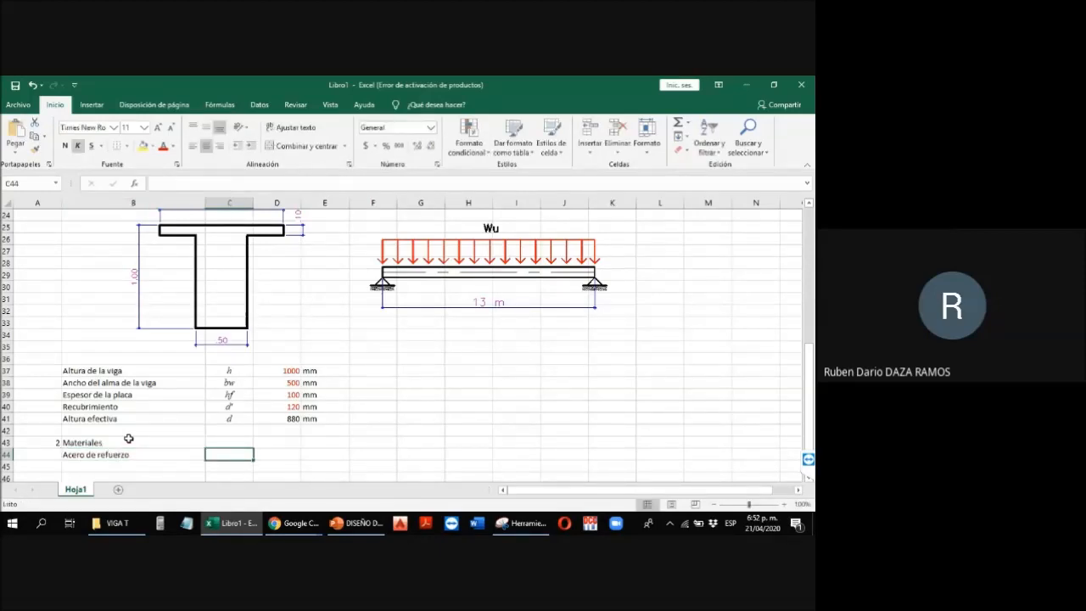
type("Fy")
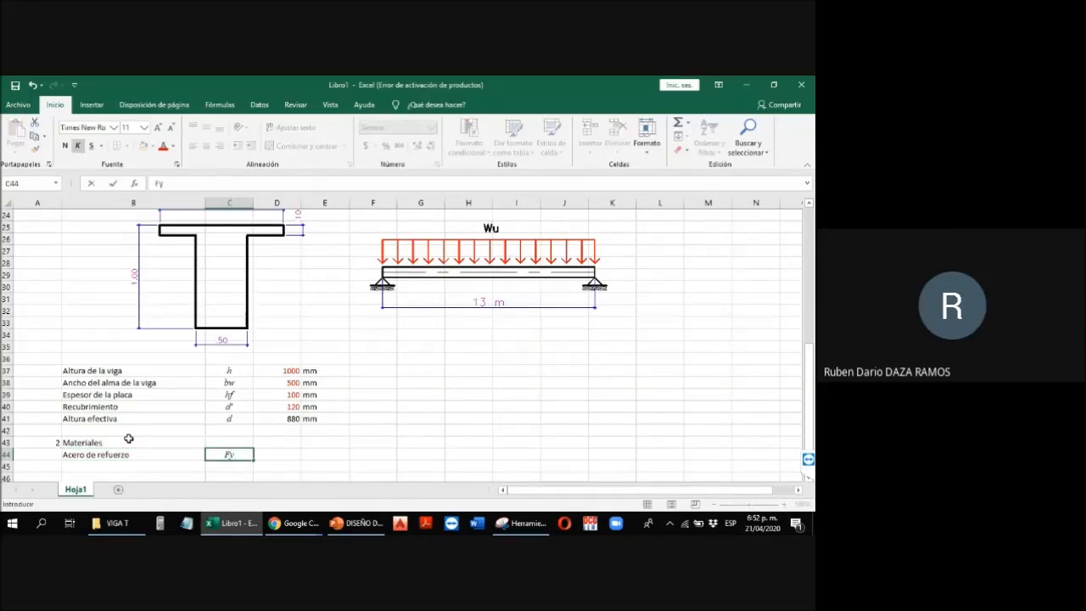
key("Tab")
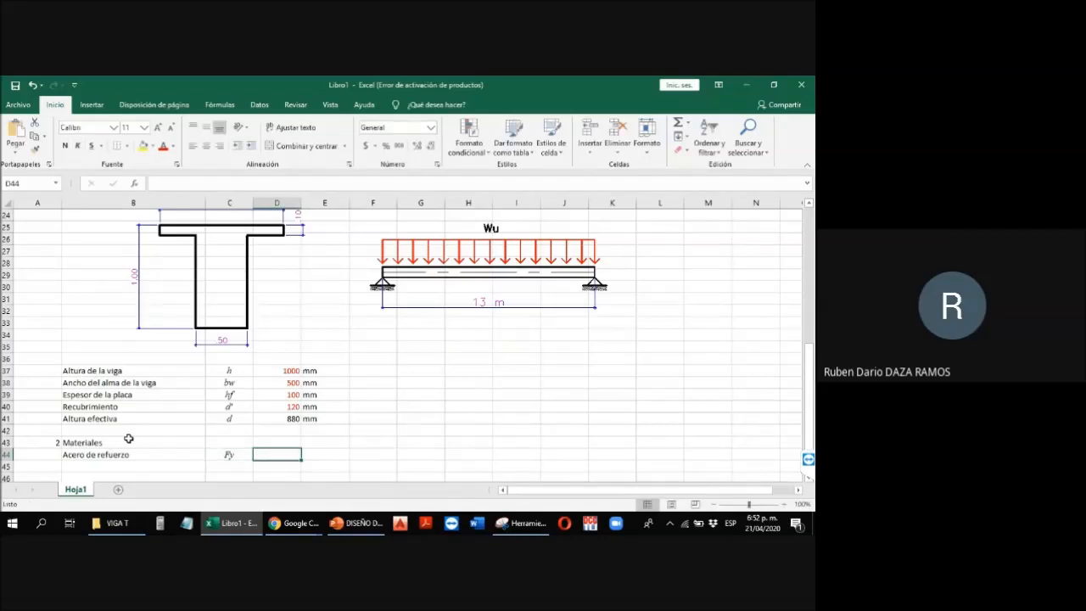
type("420")
key("Tab")
type("M")
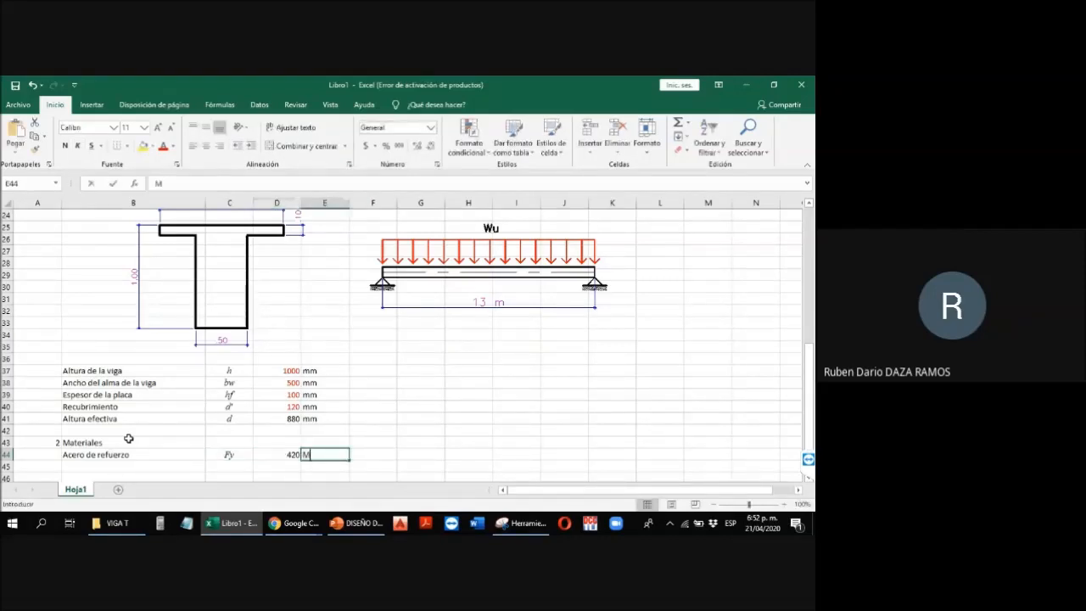
type("Pa")
key("Return")
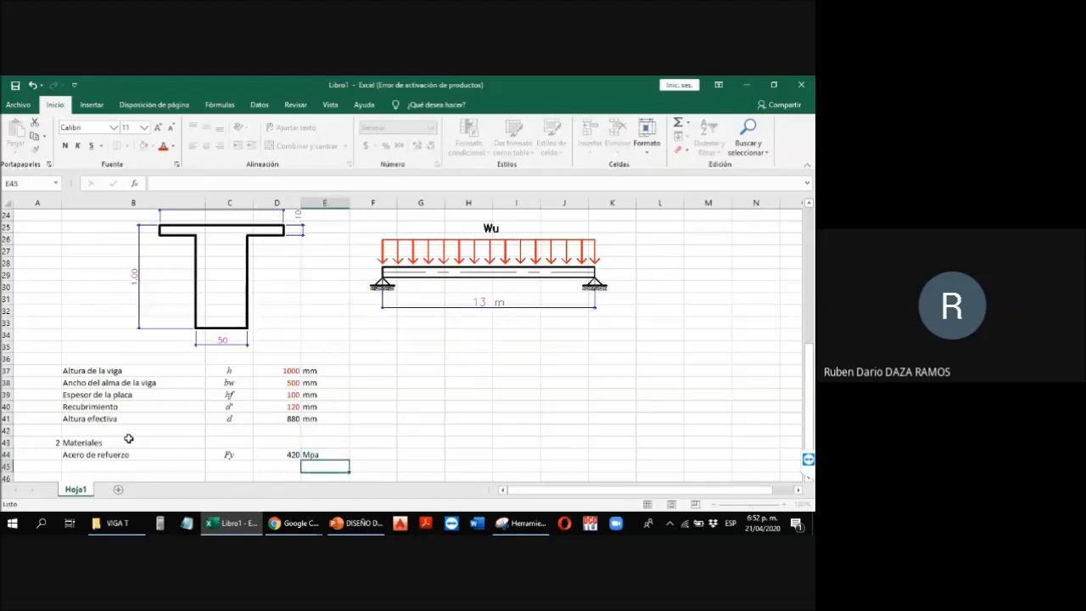
Step: Fill row 45 with the label "Concreto", symbol f'c, value 21 and unit Mpa
key("Left")
key("Left")
key("Left")
type("Concreto")
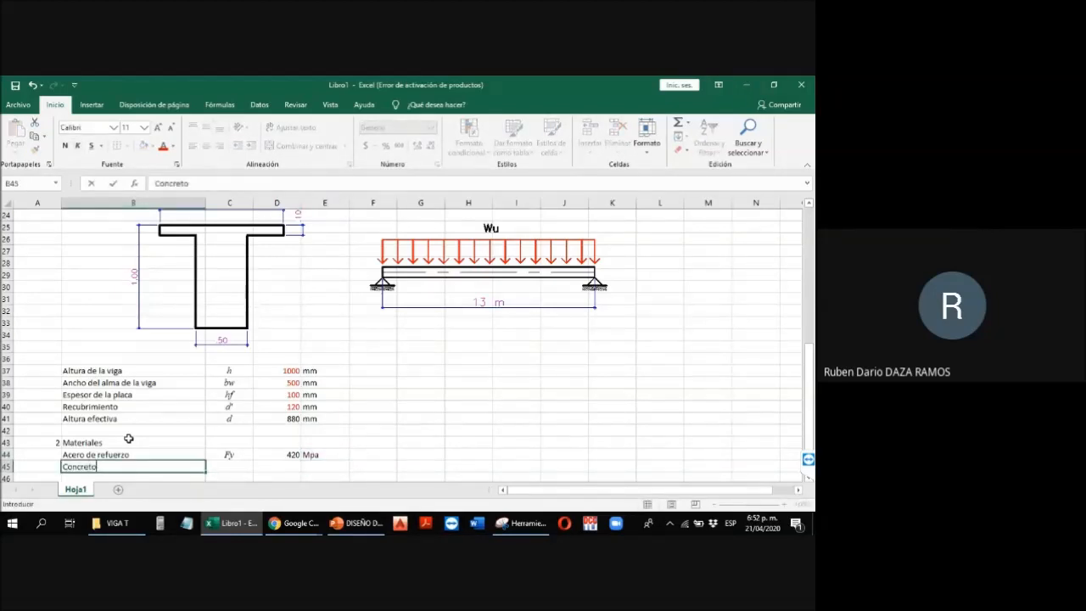
key("Tab")
type("21")
key("BackSpace")
key("BackSpace")
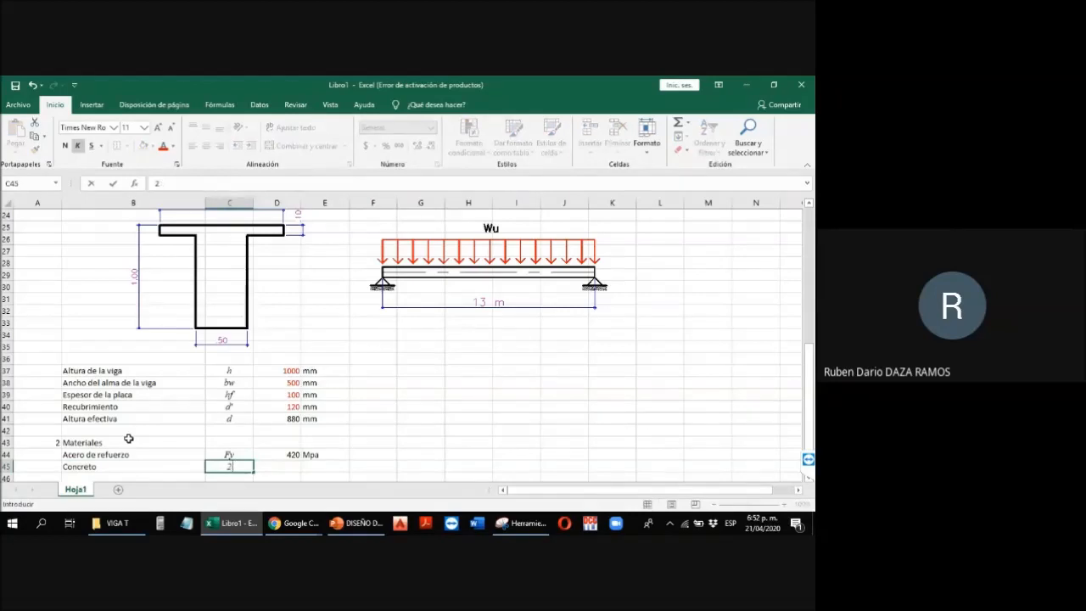
type("f'c")
key("Tab")
type("21")
key("Tab")
type("M")
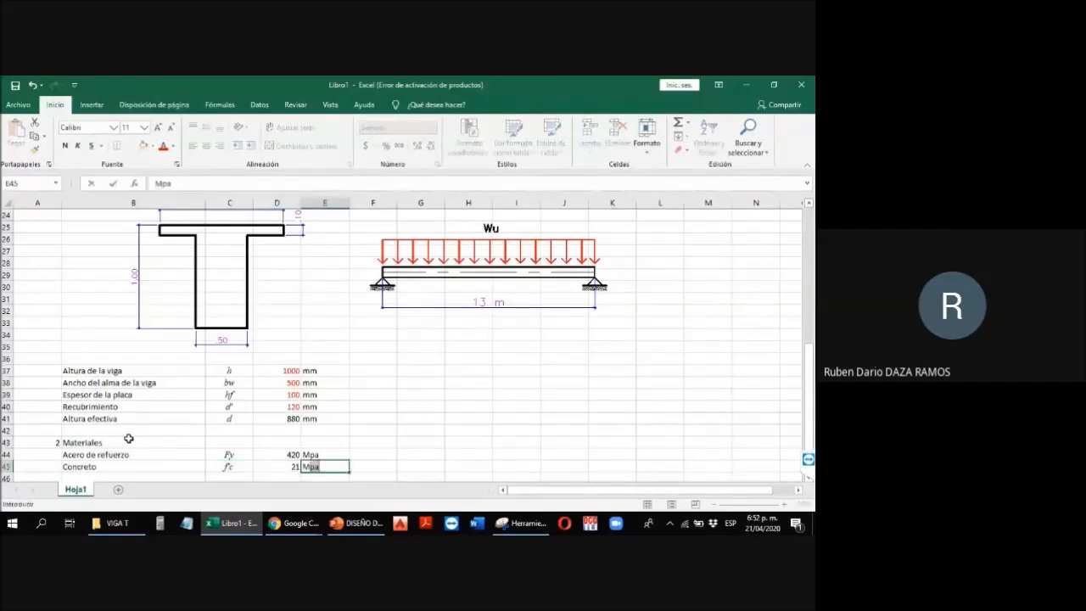
key("Return")
Step: Enter b1 in C46 and set its font to Symbol so it reads β1
key("Left")
key("Left")
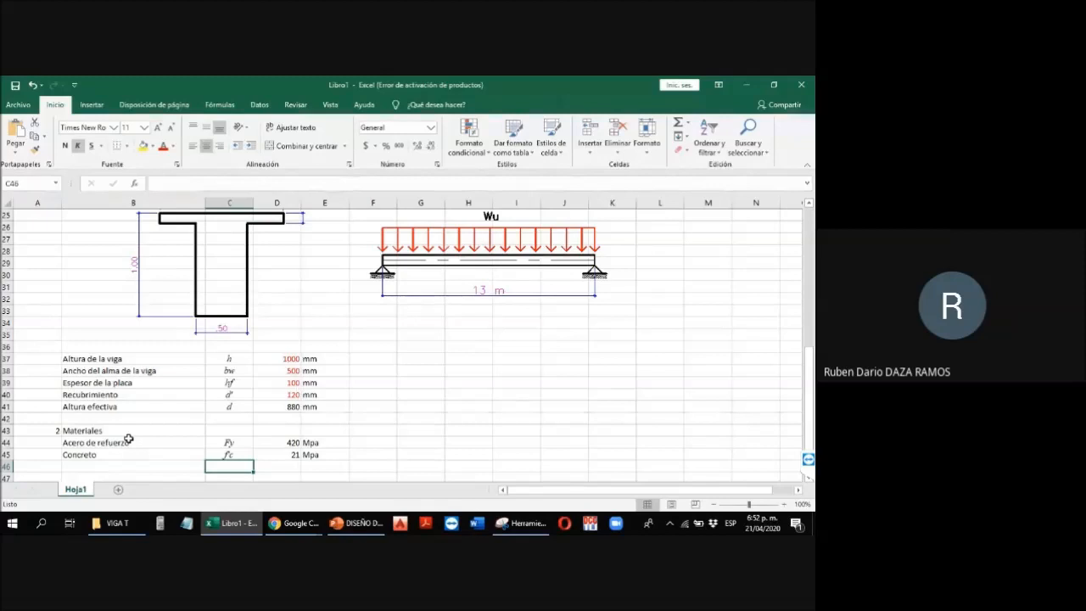
type("b1")
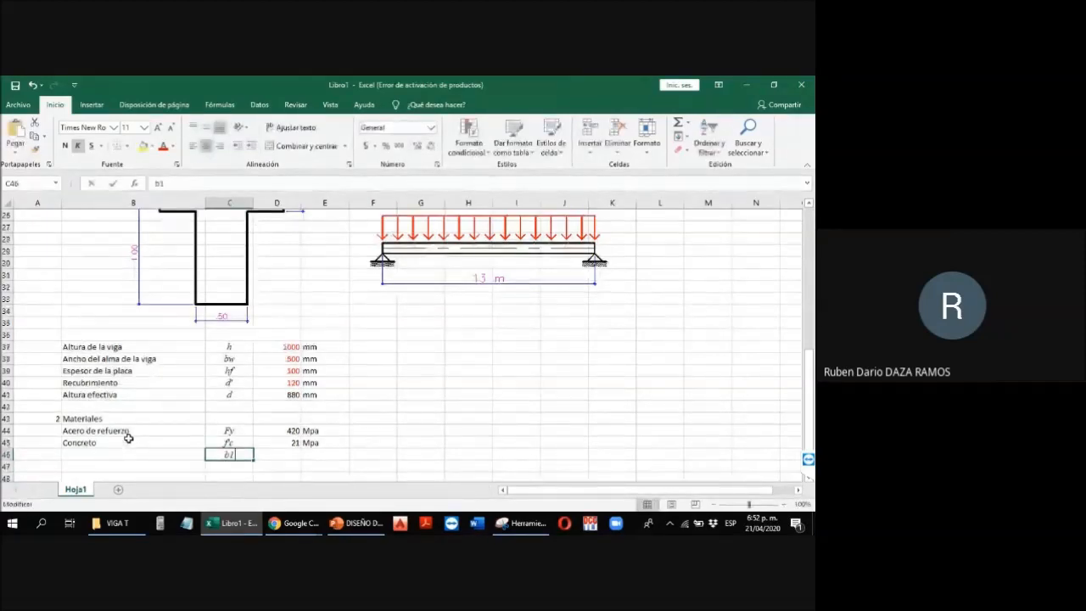
key("F2")
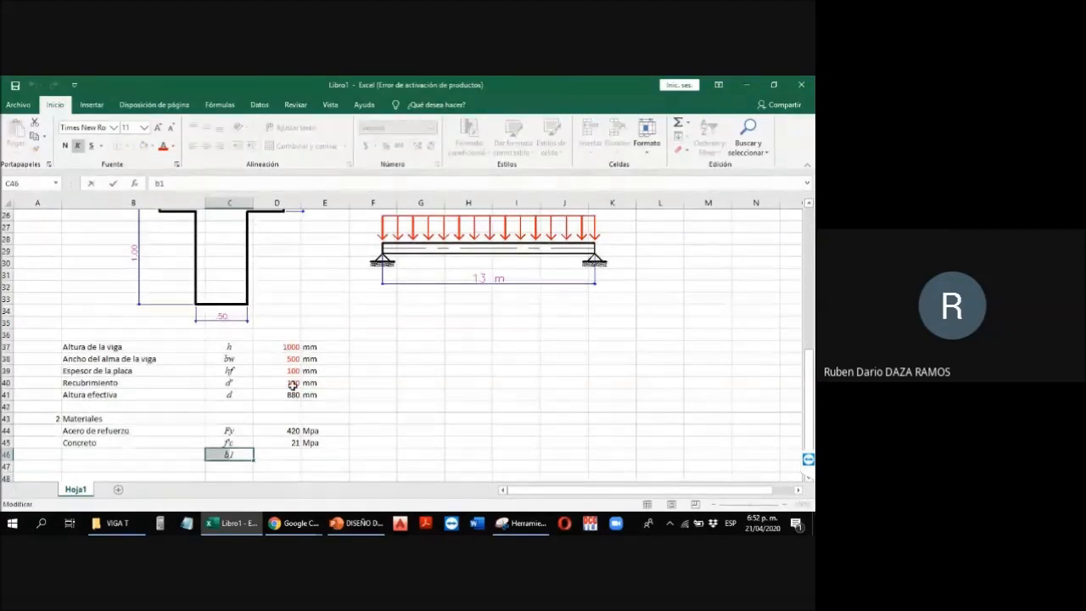
left_click(85, 127)
type("Symbol")
key("Return")
Step: Set the β1 value to 0.85 in D46 and colour the material values in D44:D46 red
key("Tab")
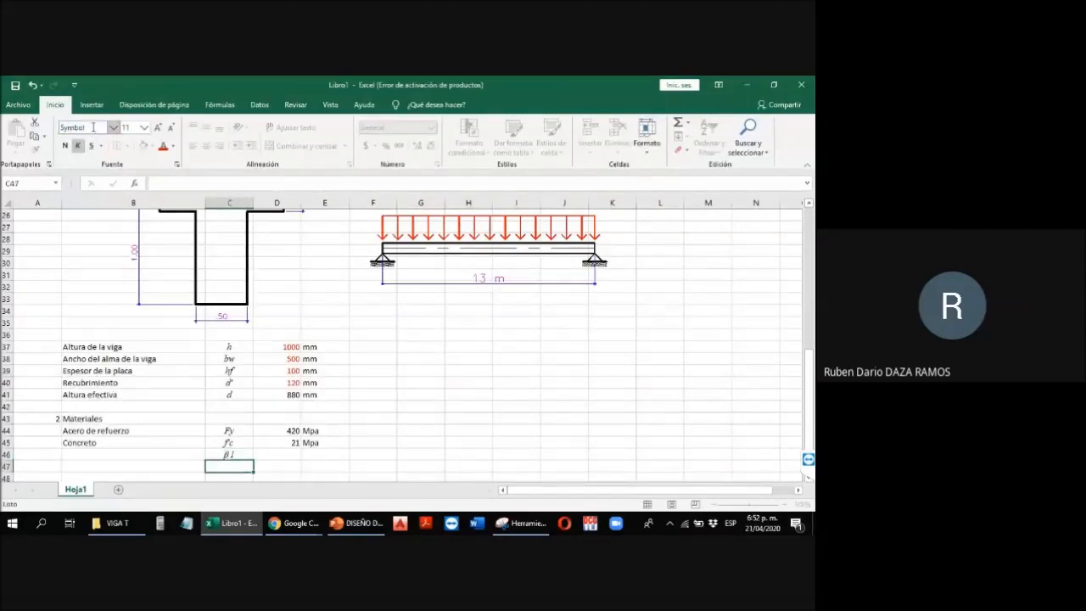
type(".85")
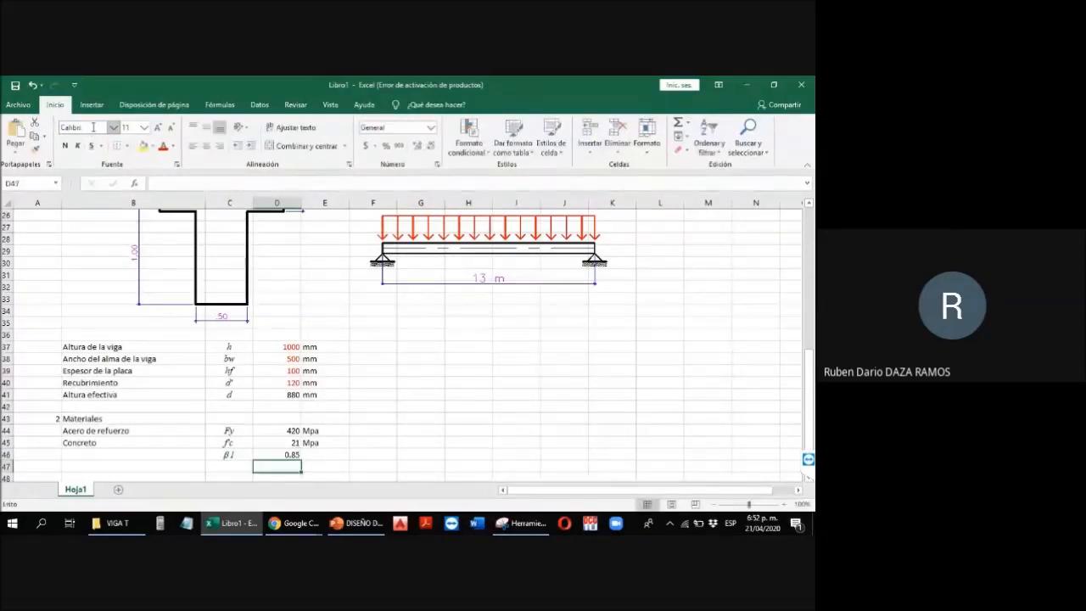
key("Tab")
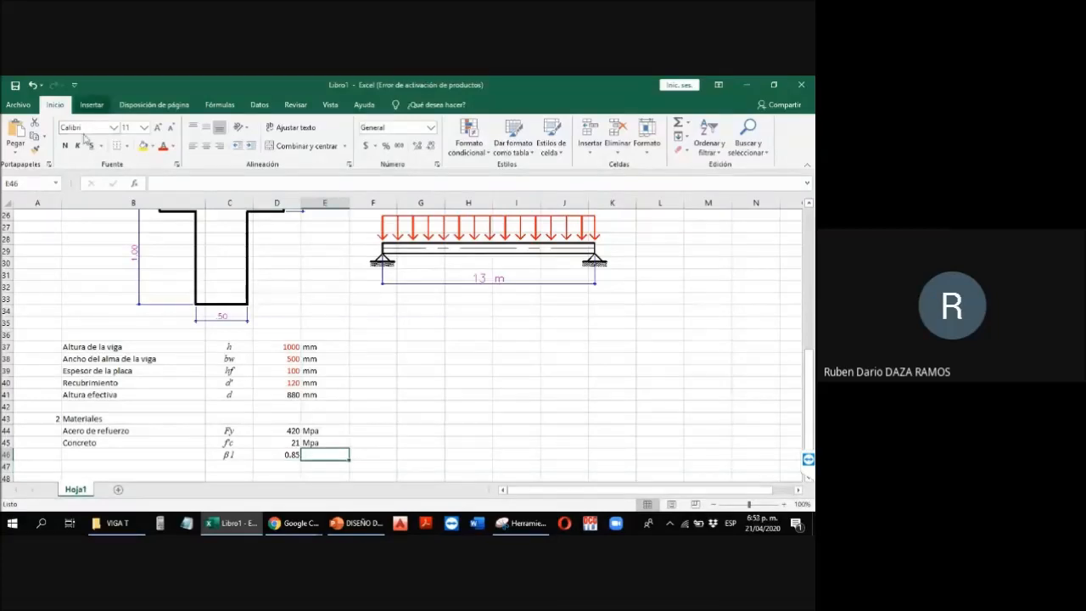
left_click_drag(287, 429, 287, 450)
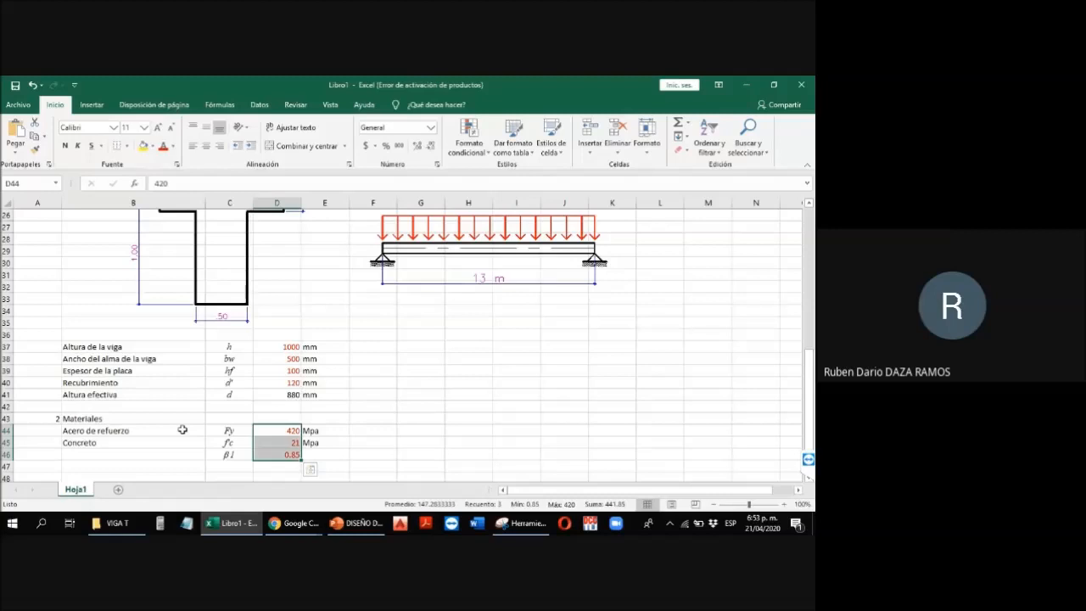
Step: Check the flowchart's data list, and number the next section 3 in cell A48
scroll(97, 407, "down", 1)
left_click(53, 438)
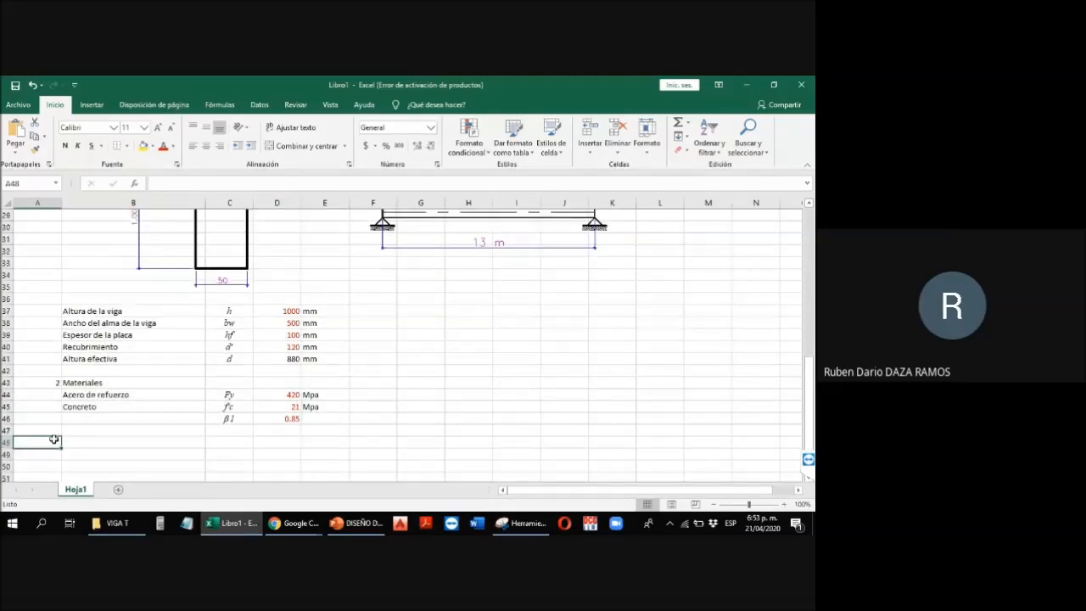
scroll(133, 400, "up", 9)
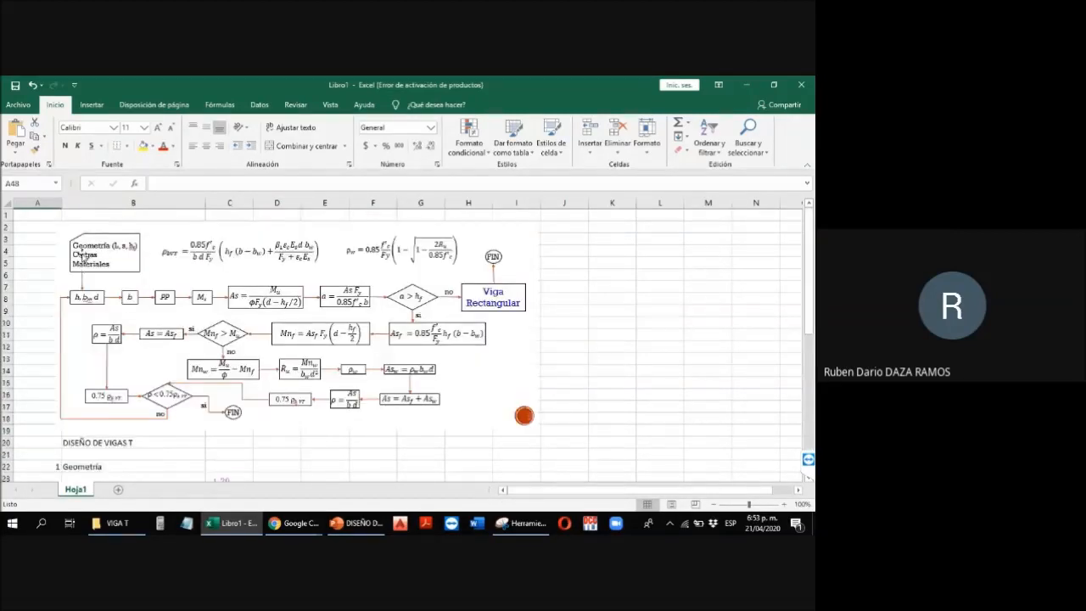
scroll(159, 252, "down", 4)
scroll(159, 252, "down", 6)
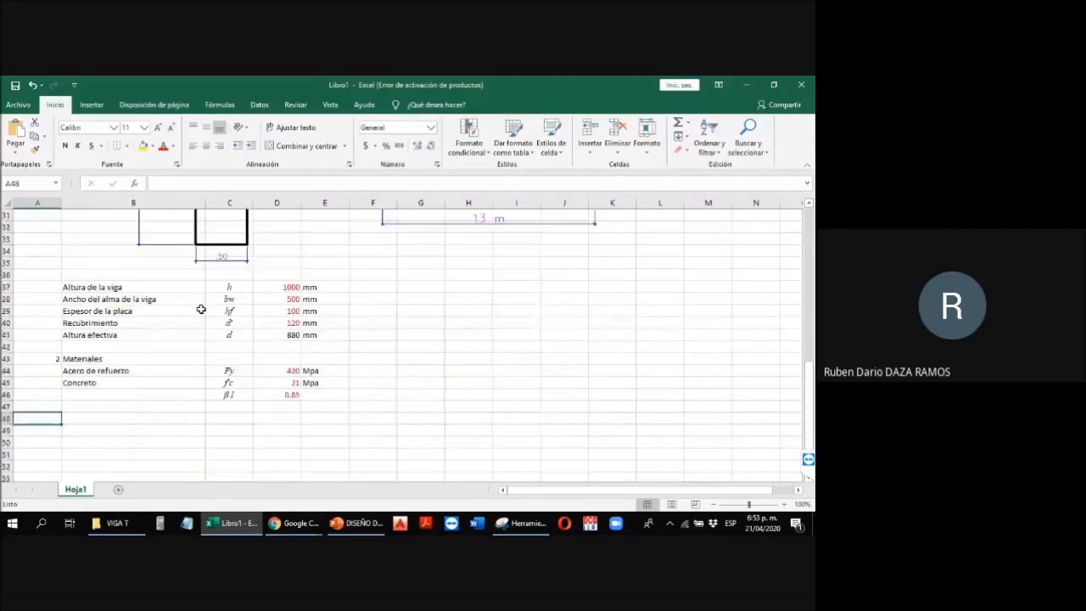
type("3")
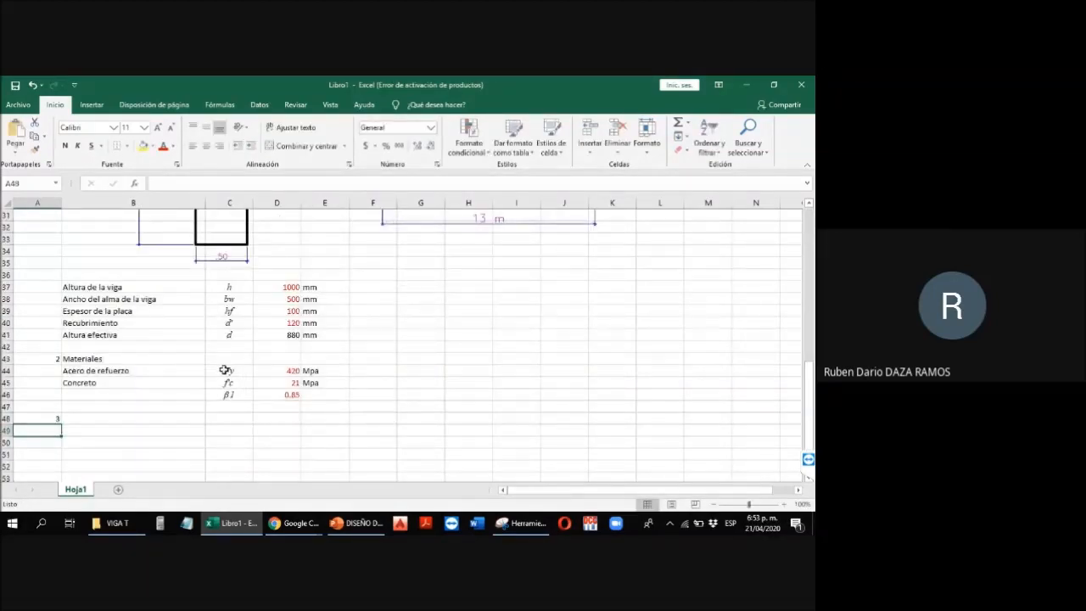
Step: Title section 3 "Cargas" in B48 and add the label "Carga Muerta" beneath it in B49
key("Tab")
type("Cargas")
key("Return")
key("Up")
key("Down")
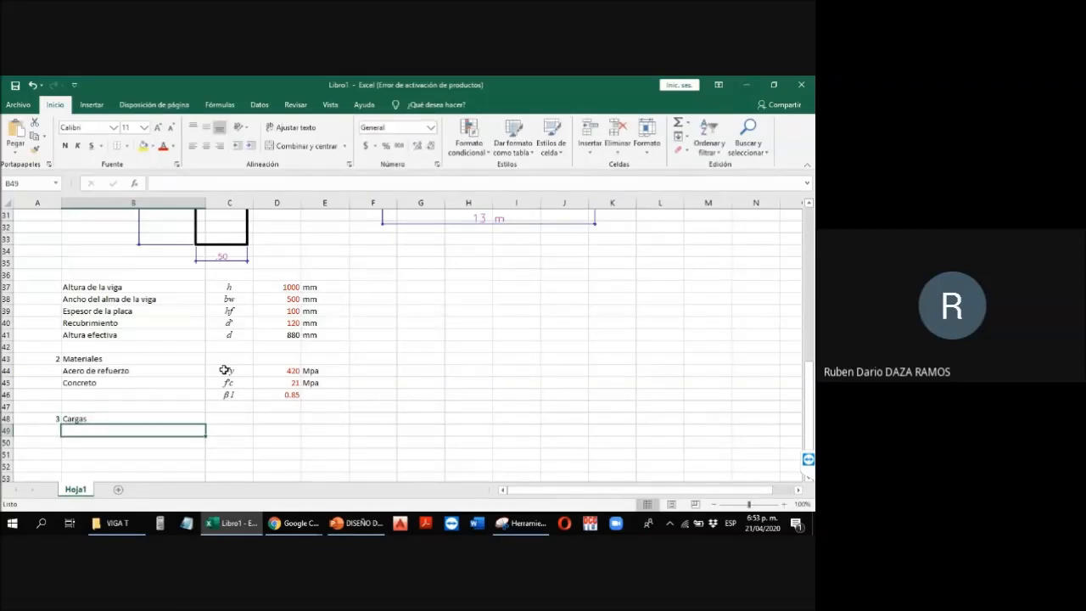
type("Cargas")
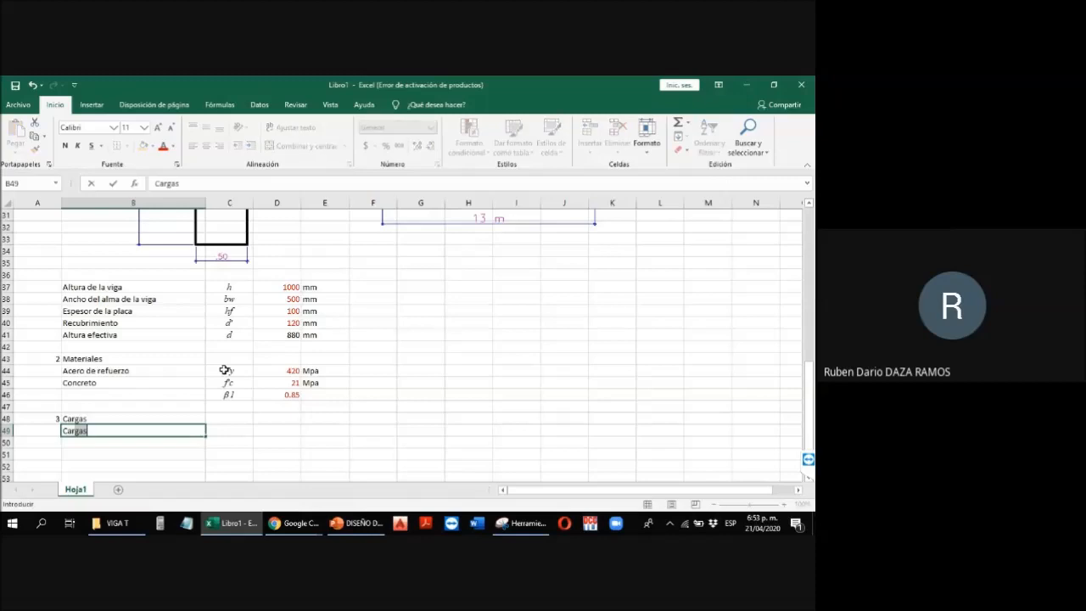
key("BackSpace")
type("Muerta")
key("ctrl+Return")
Step: Check the Ejemplo 2 loads in the PowerPoint presentation, and back in Excel enter symbol D and value 0 for Carga Muerta
scroll(224, 370, "up", 6)
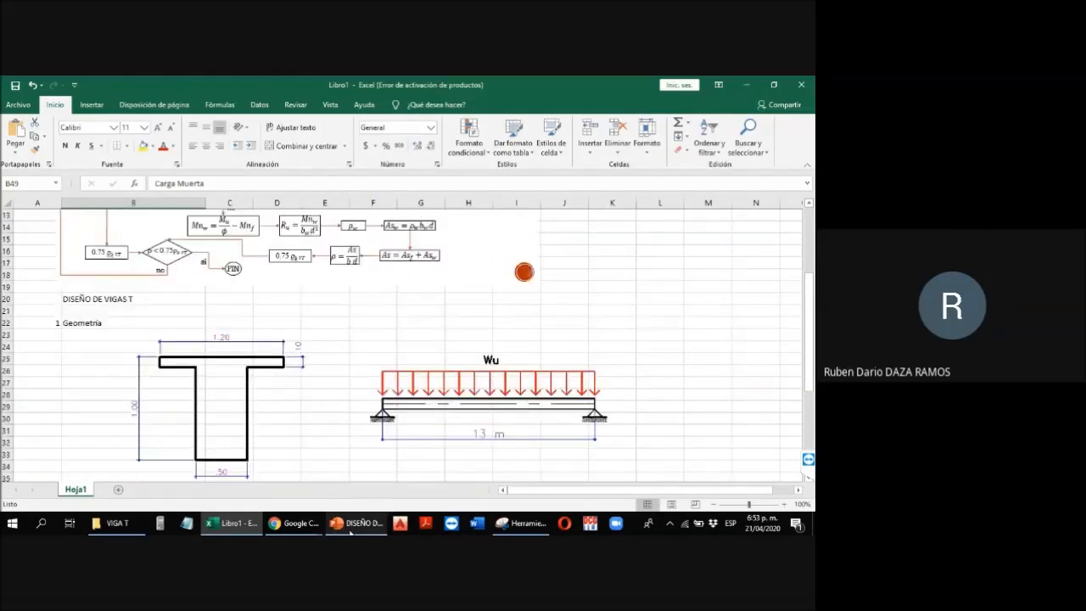
left_click(351, 528)
left_click(237, 322)
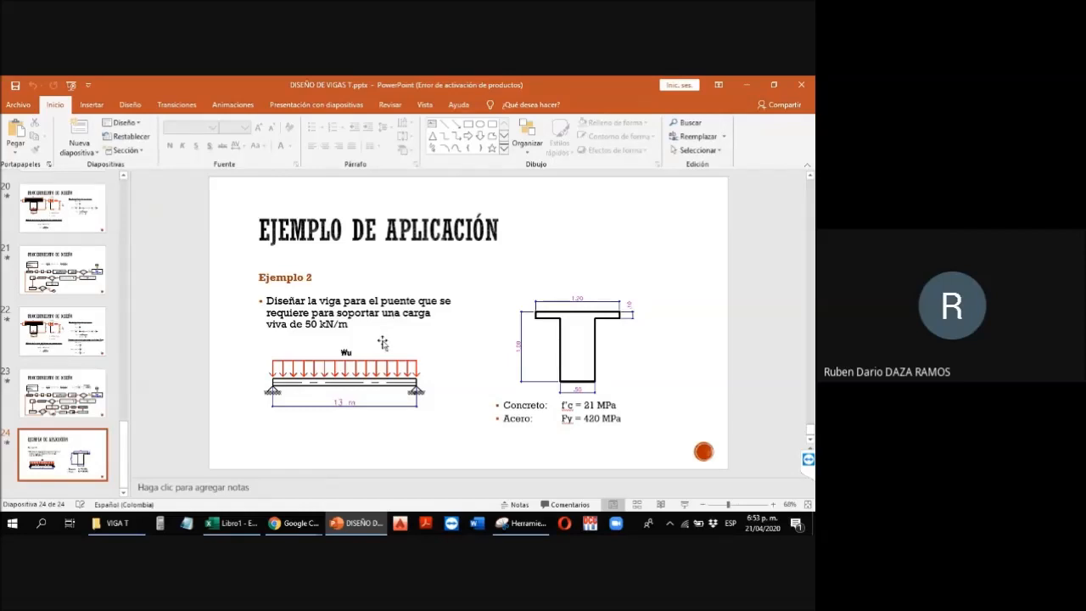
key("alt+Tab")
scroll(316, 379, "down", 4)
scroll(316, 379, "down", 4)
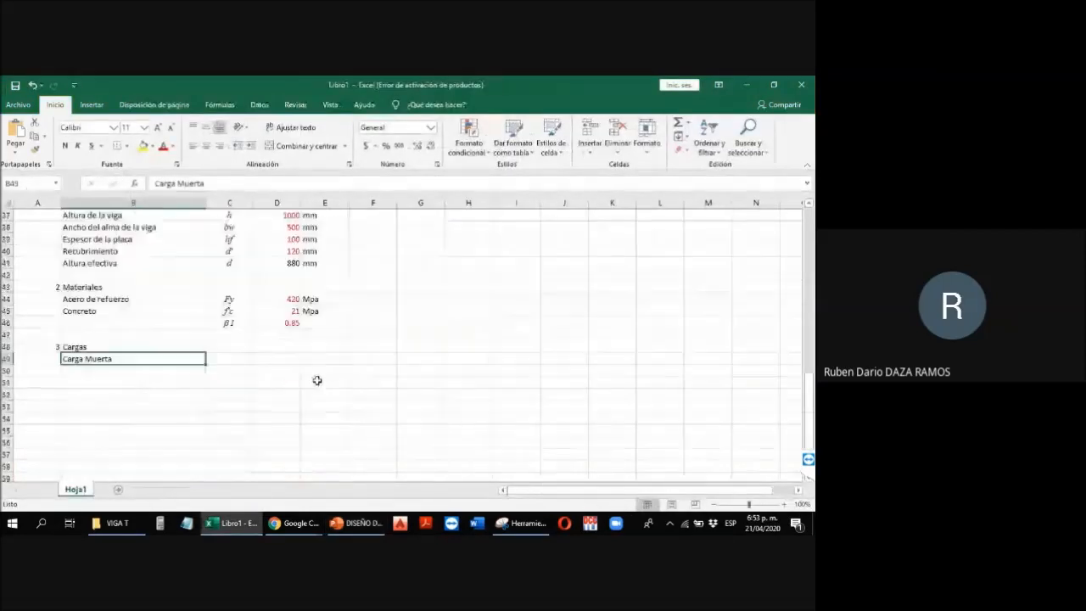
left_click(238, 357)
type("D")
key("Tab")
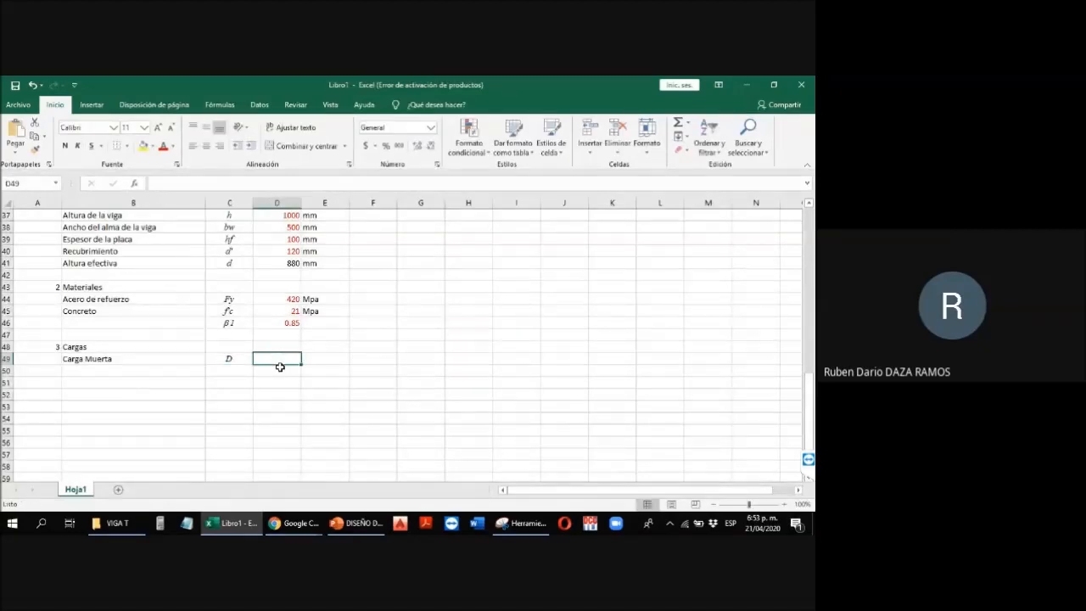
type("0")
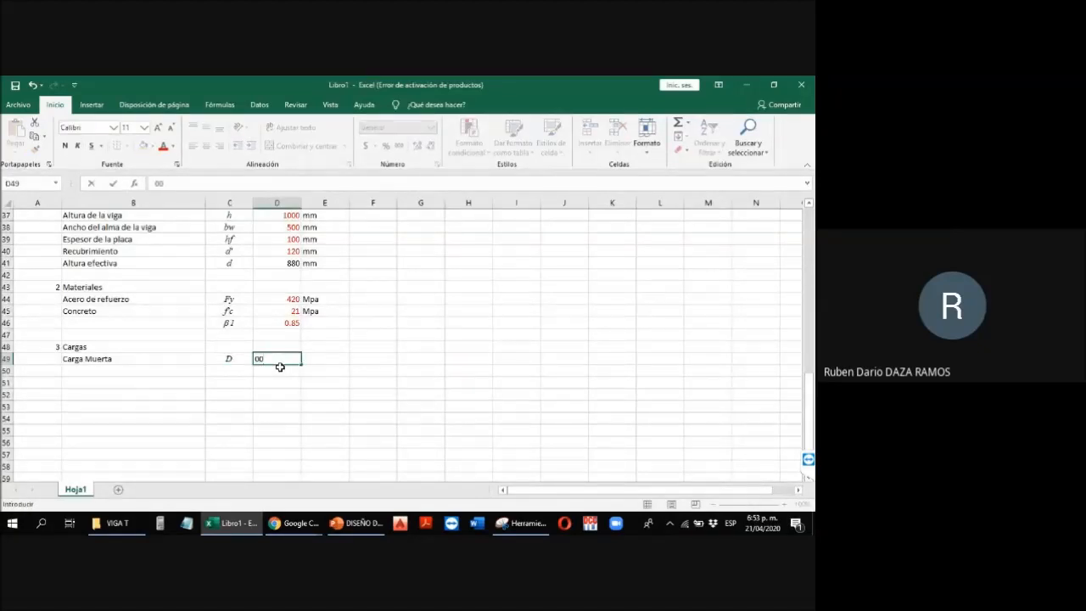
key("Tab")
Step: Enter the dead load's unit as kN/m in E49
type("K")
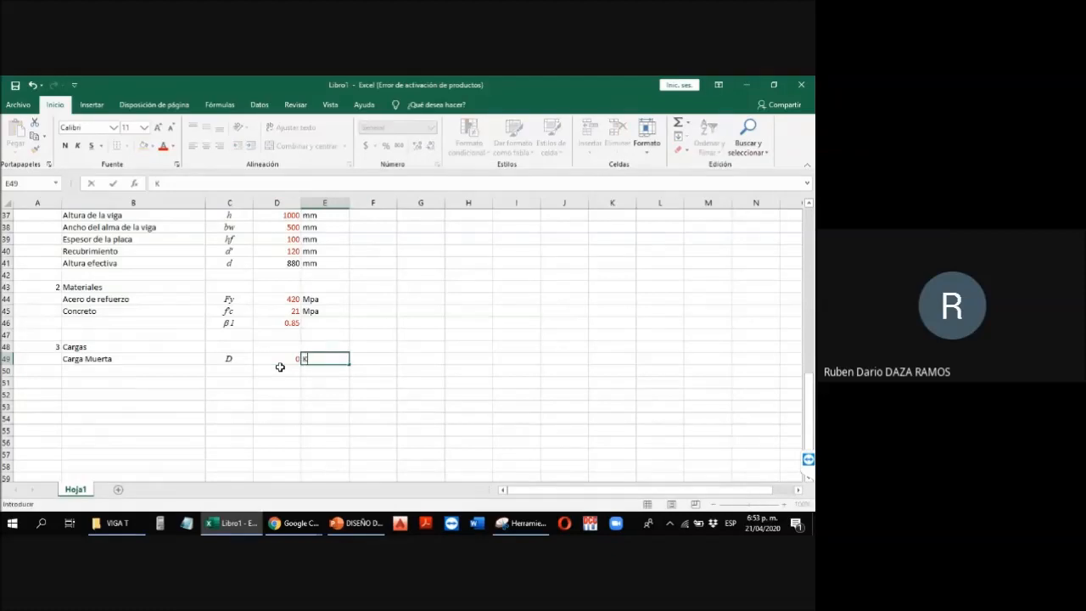
key("BackSpace")
type("K")
key("BackSpace")
type("kN/m")
key("Return")
Step: Add the label "Carga Viva" and its symbol L in row 50
key("Left")
key("Left")
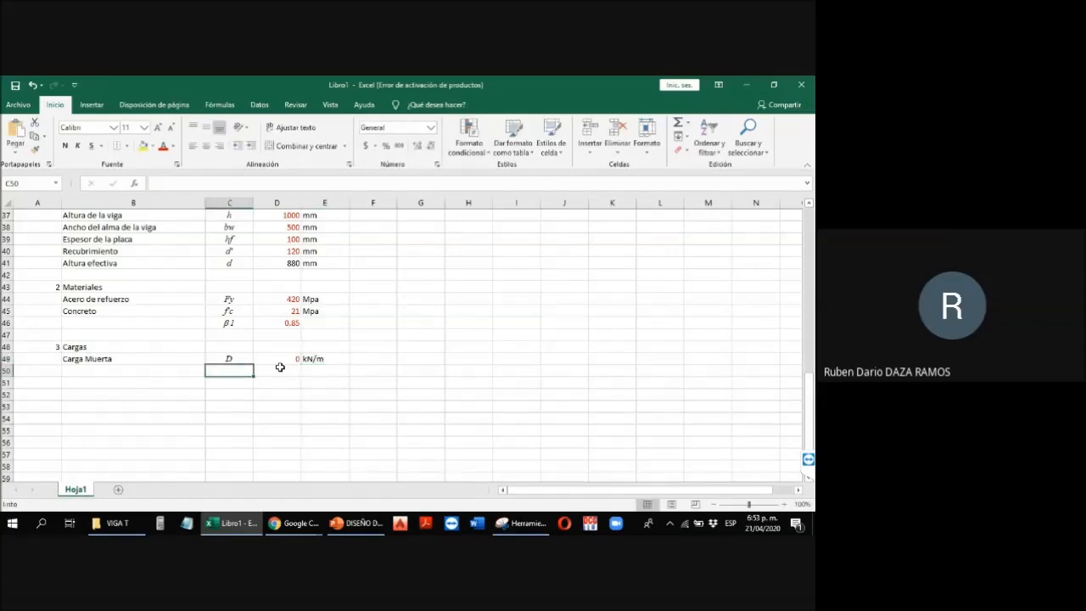
key("Left")
type("CArga Viva")
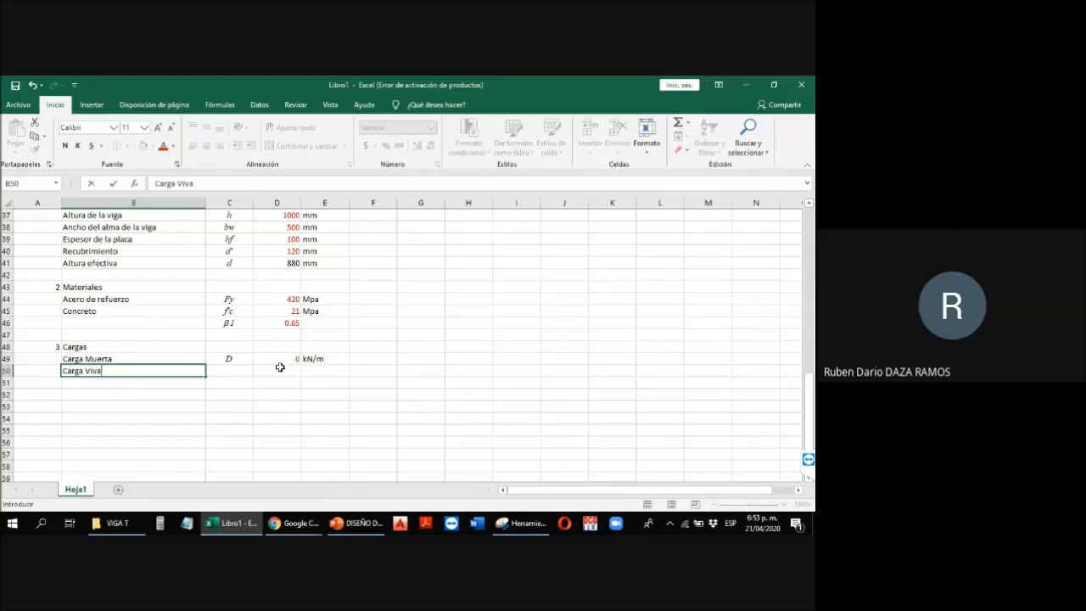
key("Right")
key("Right")
key("Left")
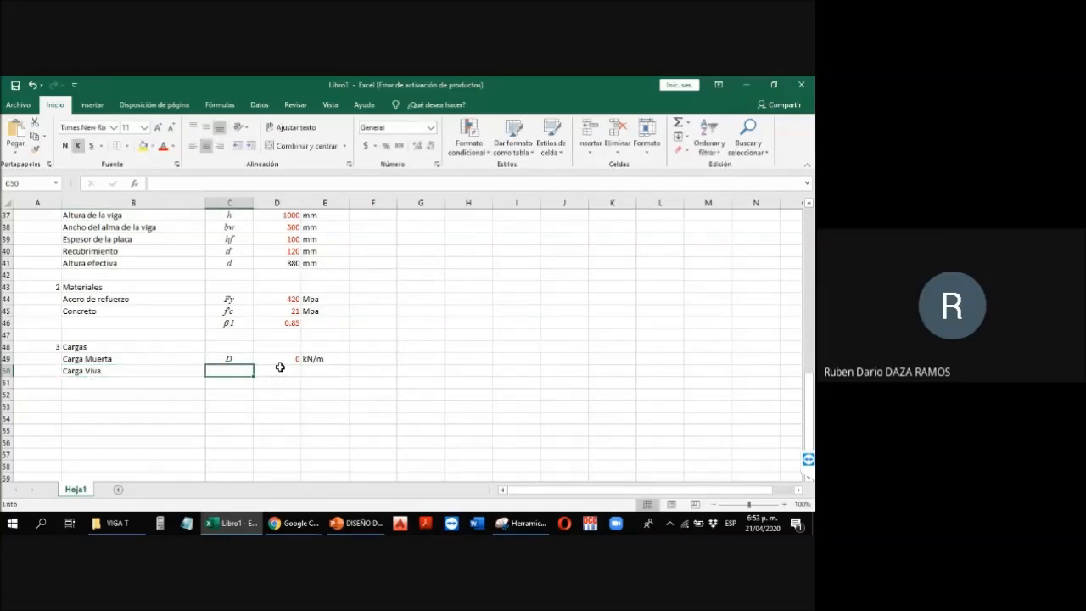
type("L0")
key("BackSpace")
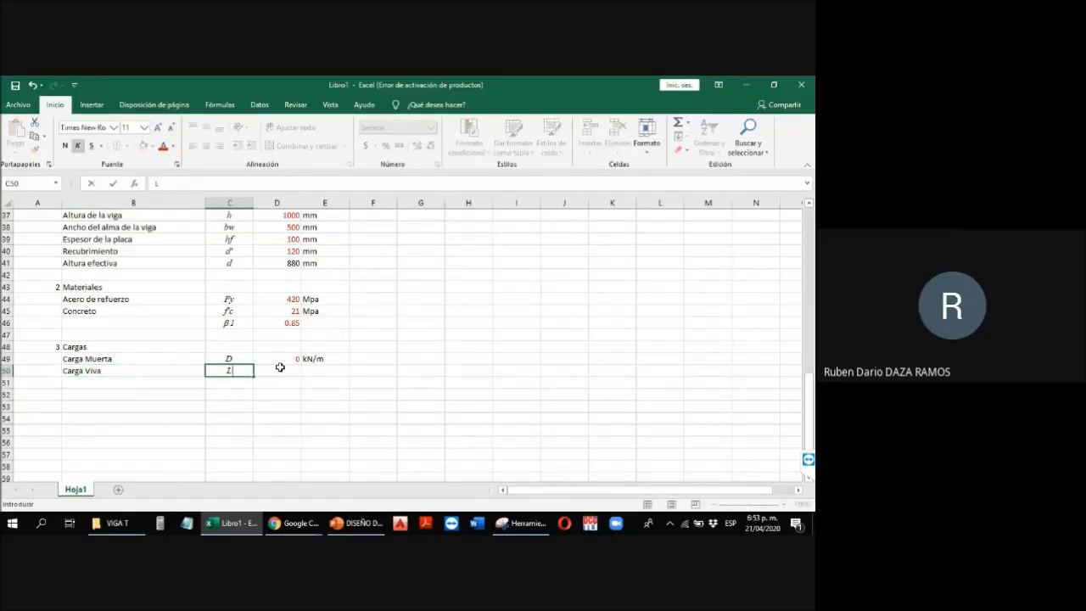
Step: Set the live load's value to 50 and its unit to kN/m in row 50
key("Right")
type("50")
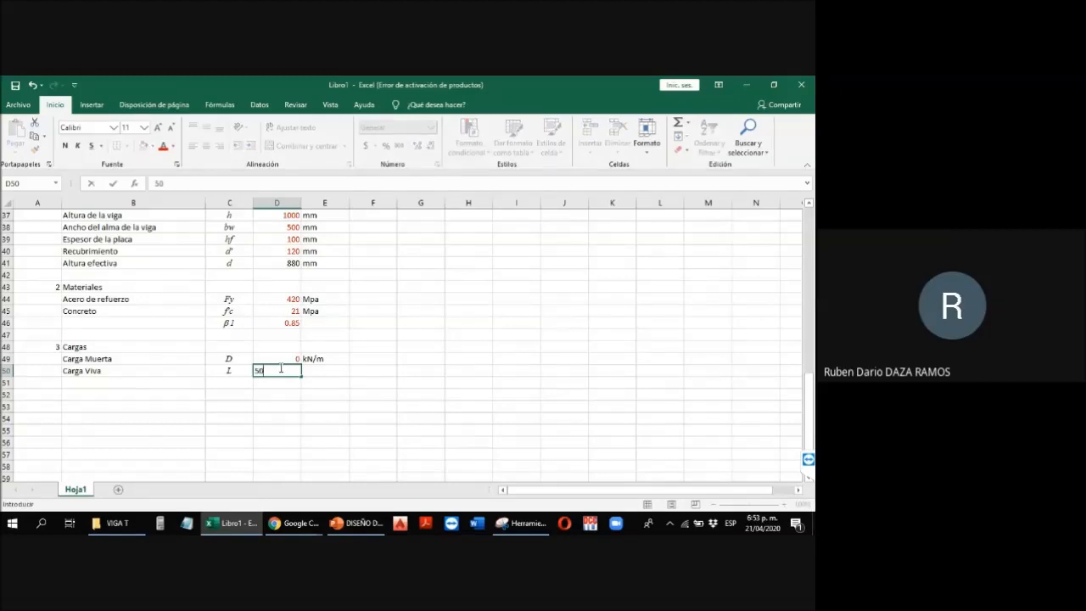
key("Right")
type("kN/m")
key("Return")
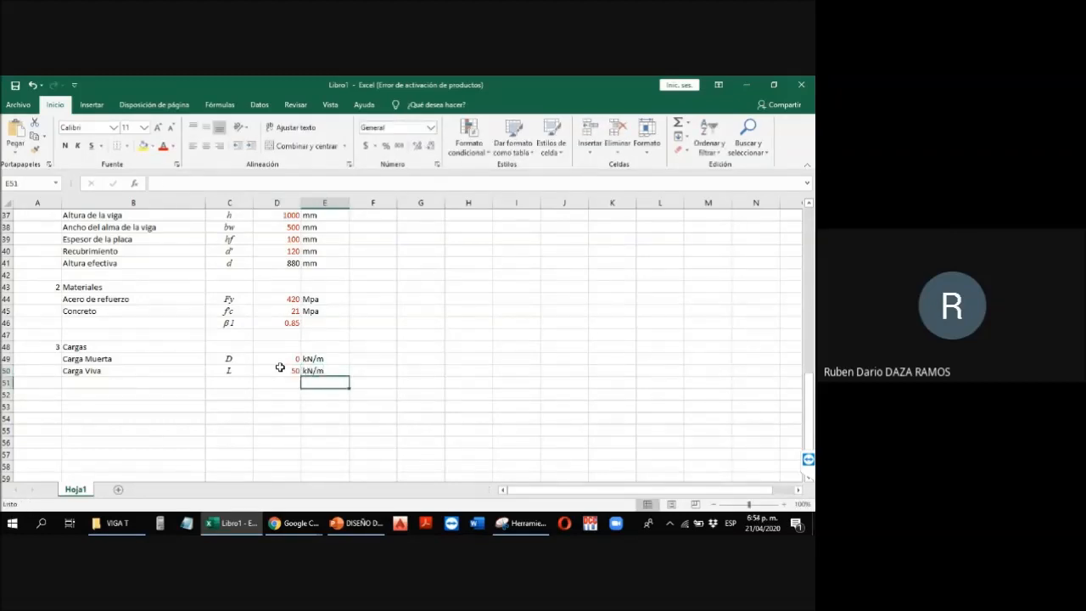
Step: Check the flowchart for the stage after the input data, and number the next section 4 in A52
key("Home")
key("Return")
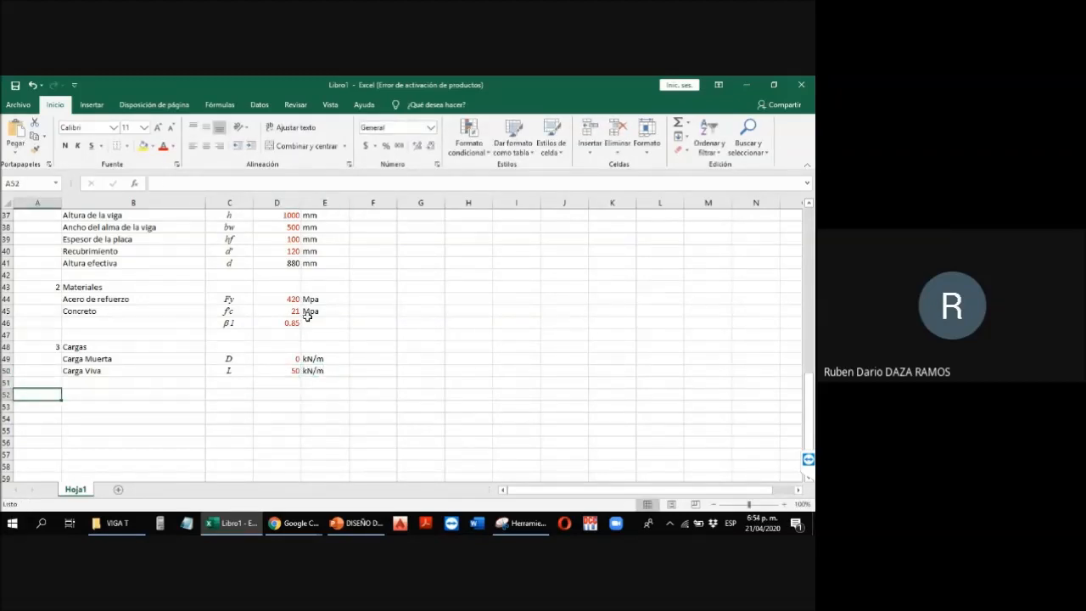
scroll(304, 335, "up", 6)
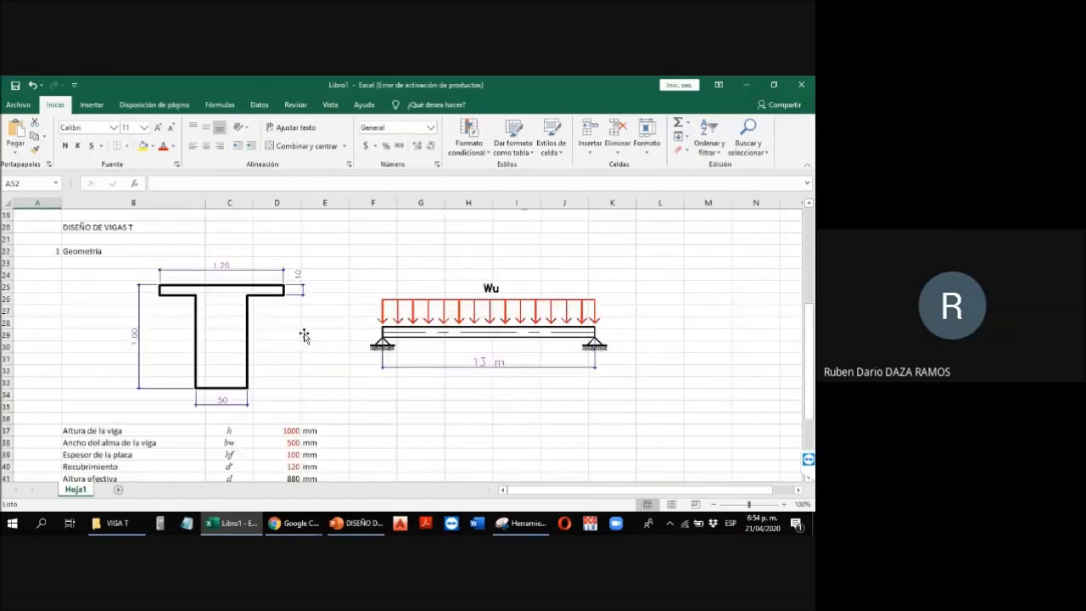
scroll(304, 335, "up", 3)
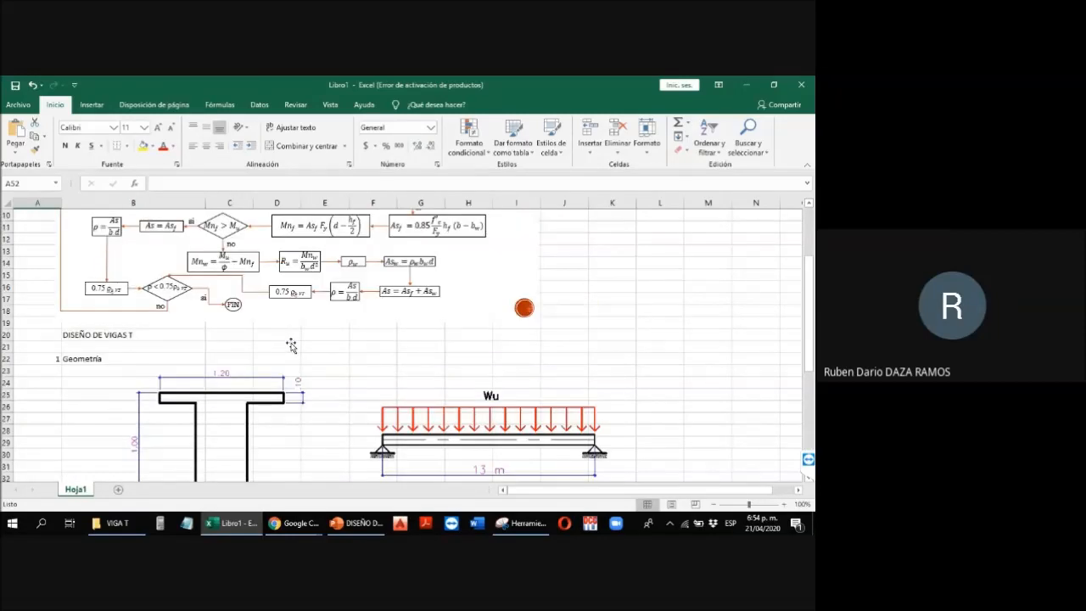
scroll(291, 344, "down", 7)
scroll(160, 302, "up", 8)
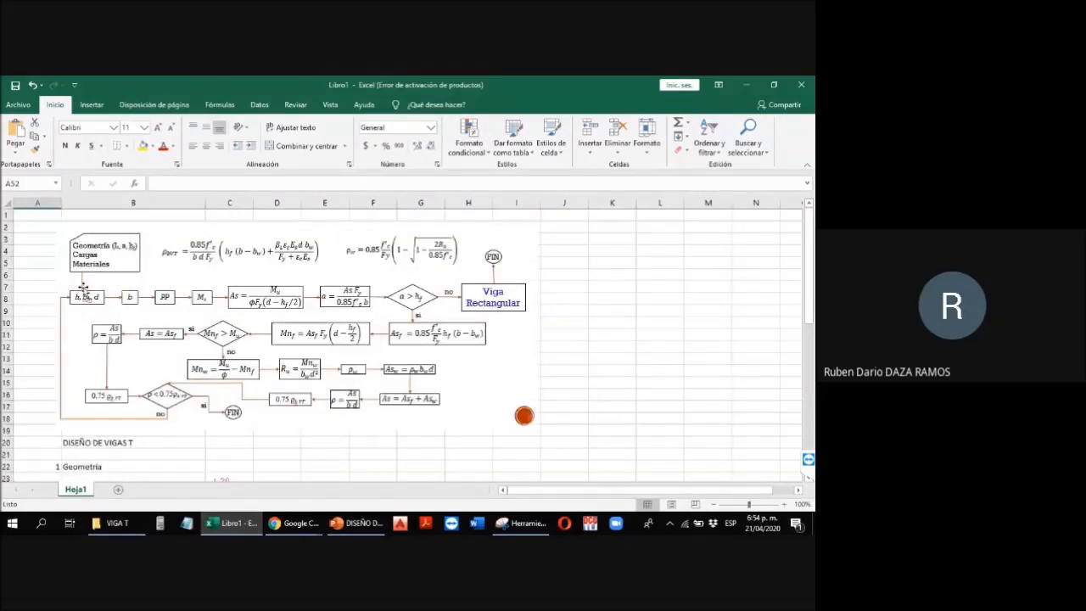
scroll(195, 307, "down", 12)
type("4")
key("Tab")
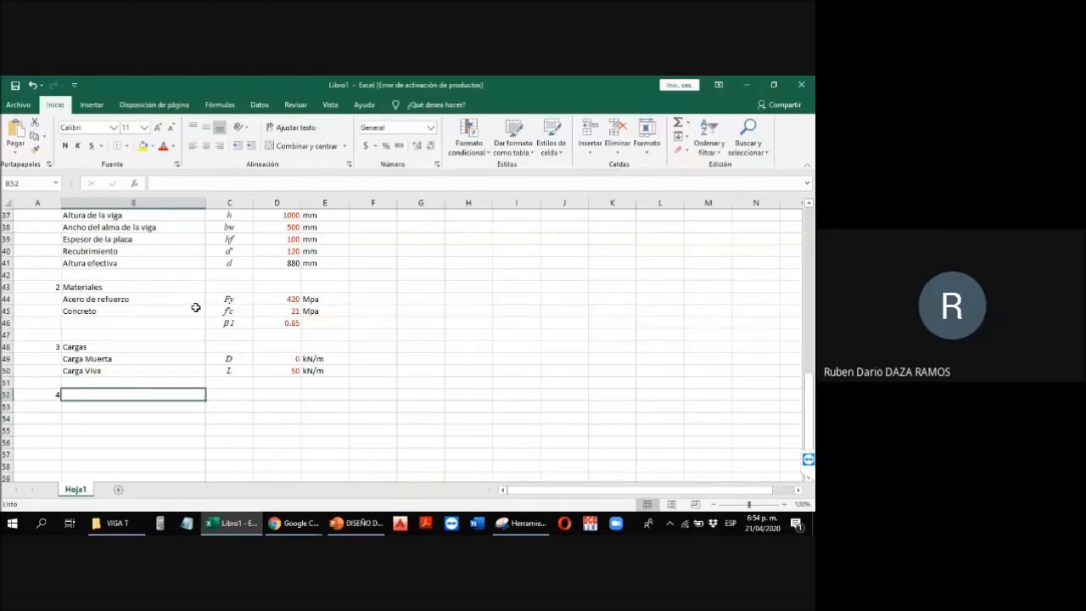
Step: Title section 4 "Predimensionamiento" in B52
type("P")
key("BackSpace")
type("Predim")
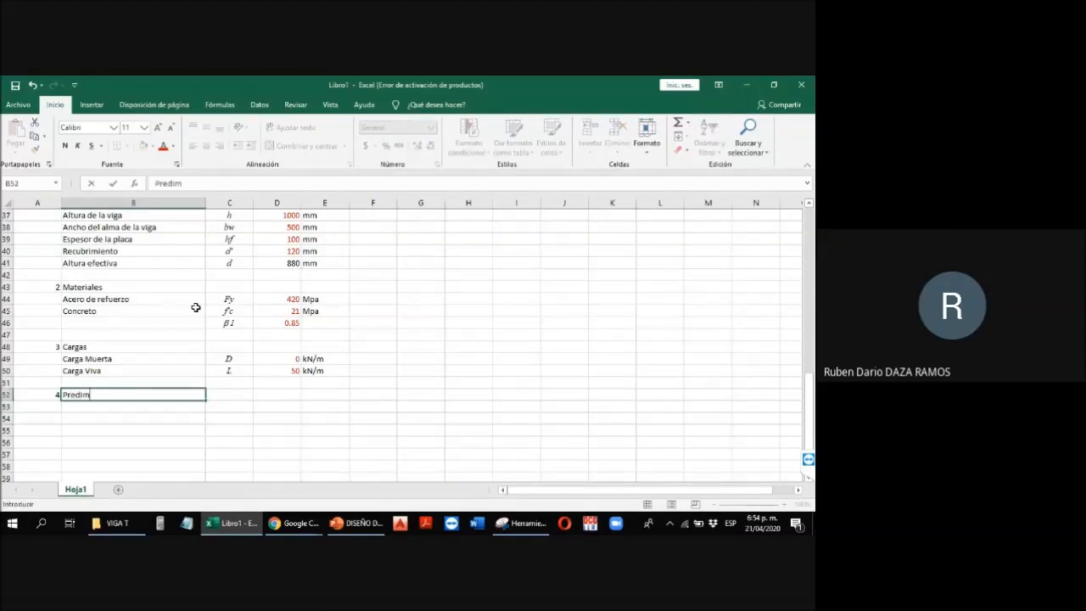
type("ensionamiento")
key("Return")
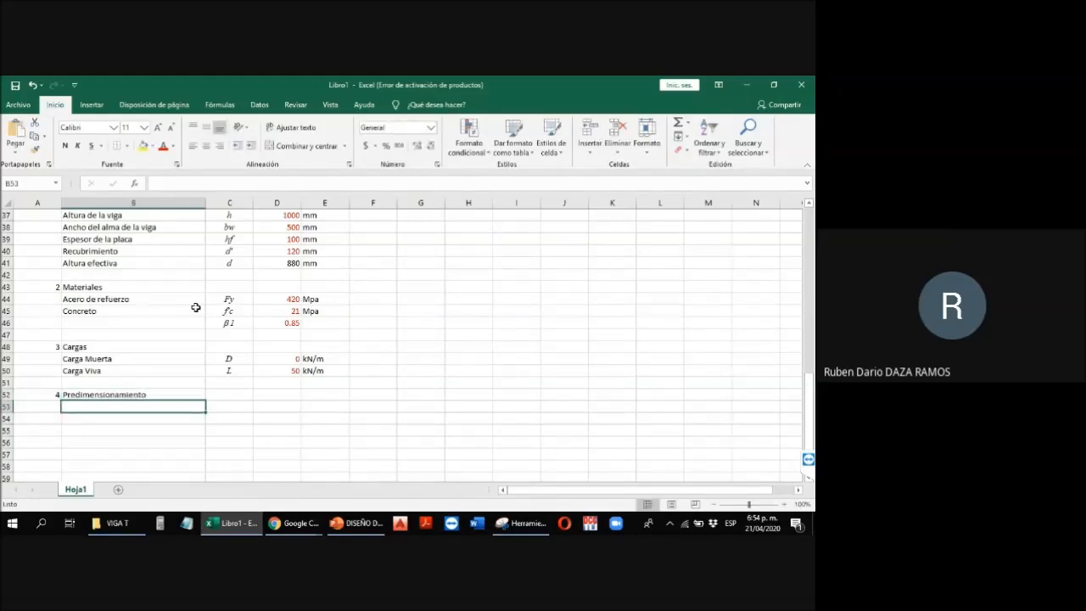
Step: Check the flowchart's dimension variables against the listed data, and label B53 "altura Tabla CR.9.5"
scroll(162, 416, "up", 10)
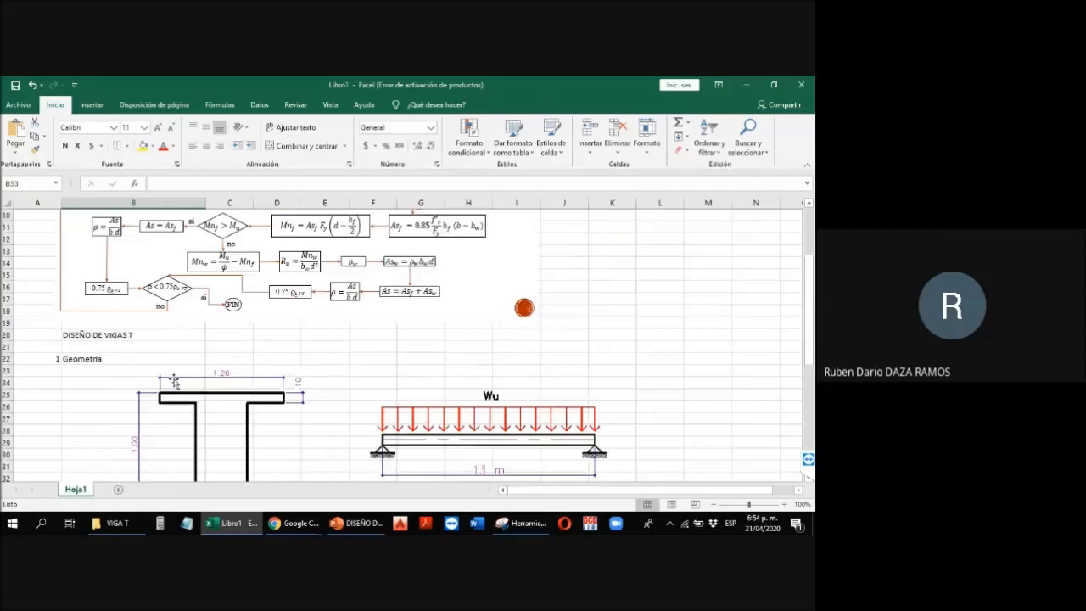
scroll(174, 378, "up", 2)
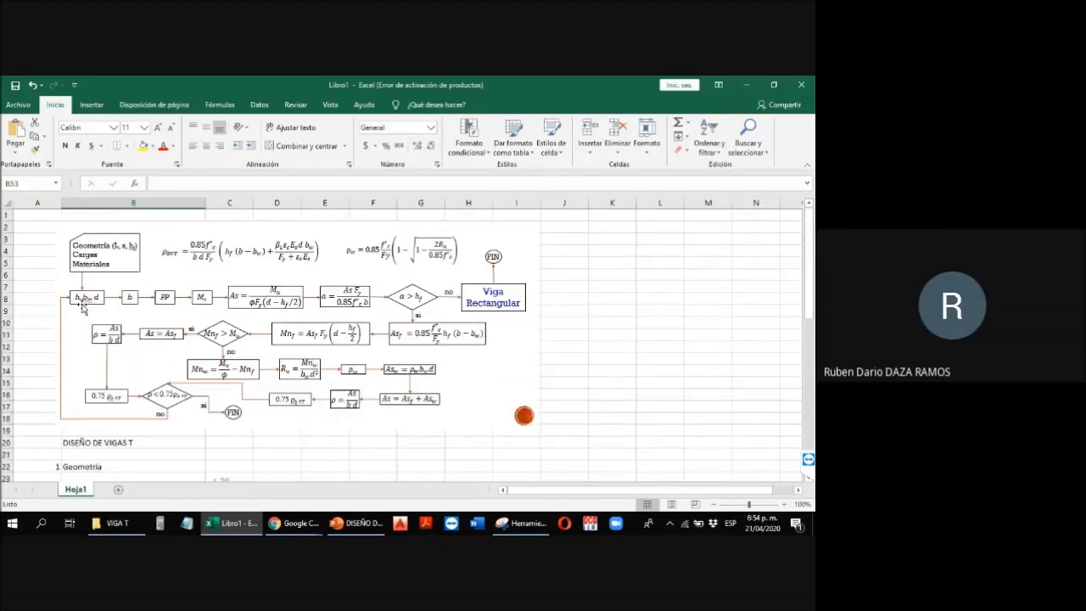
scroll(119, 311, "down", 11)
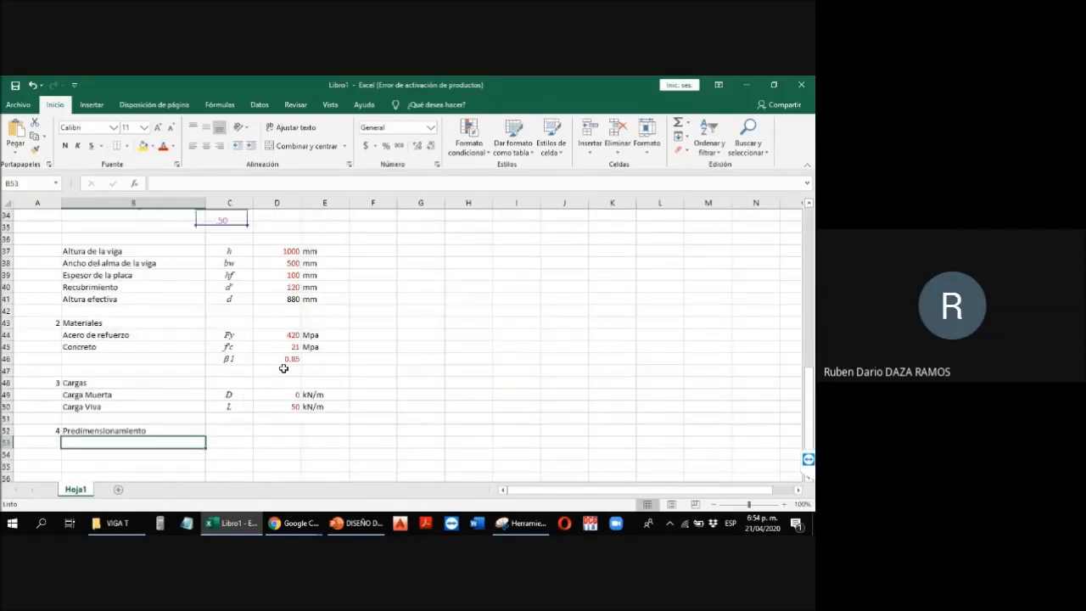
scroll(284, 368, "up", 1)
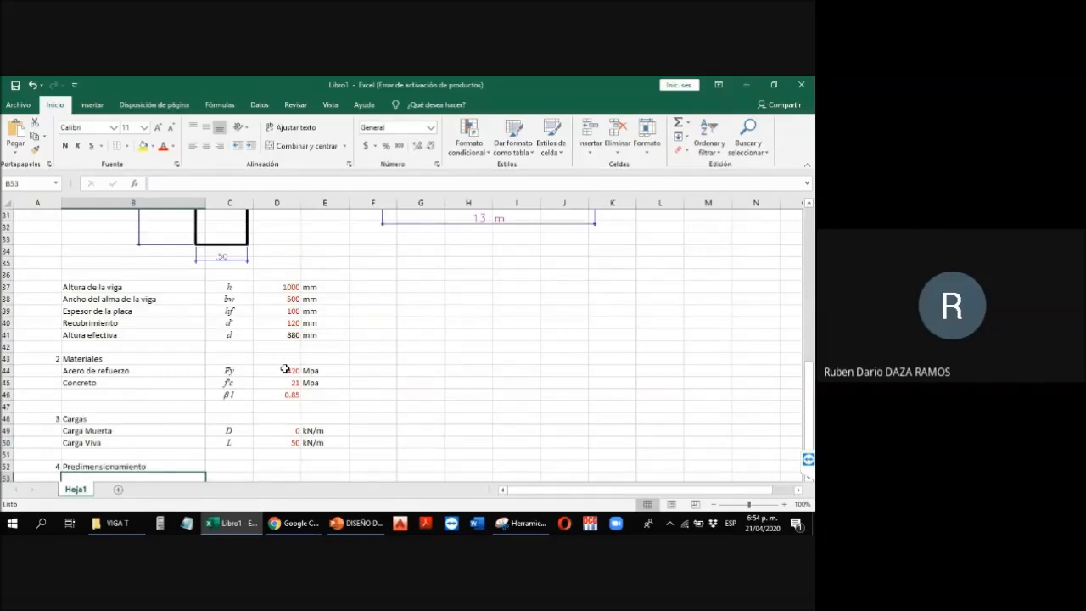
scroll(322, 365, "down", 1)
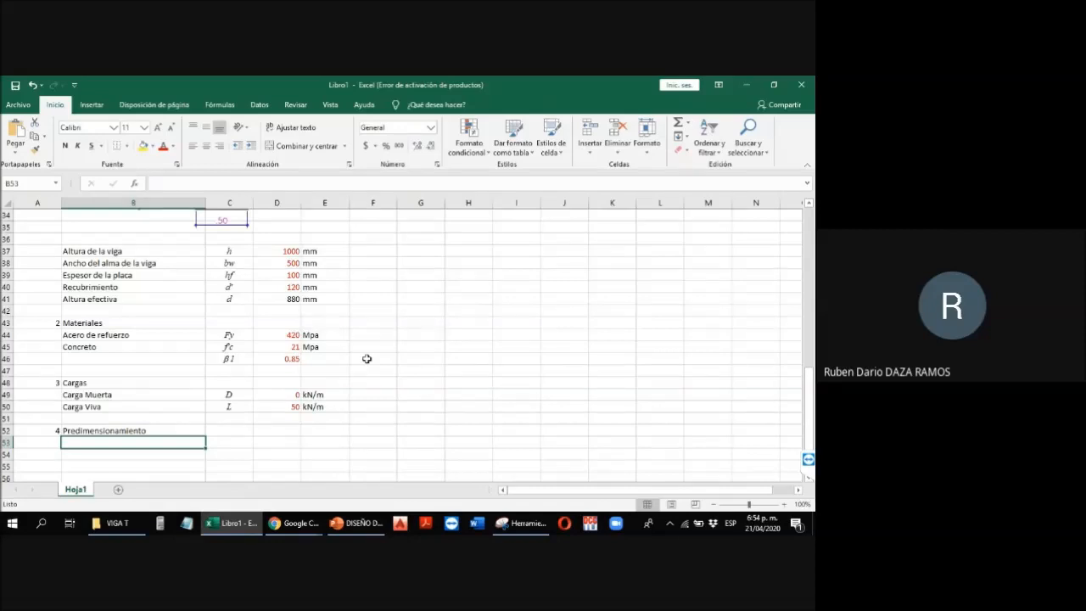
type("altur")
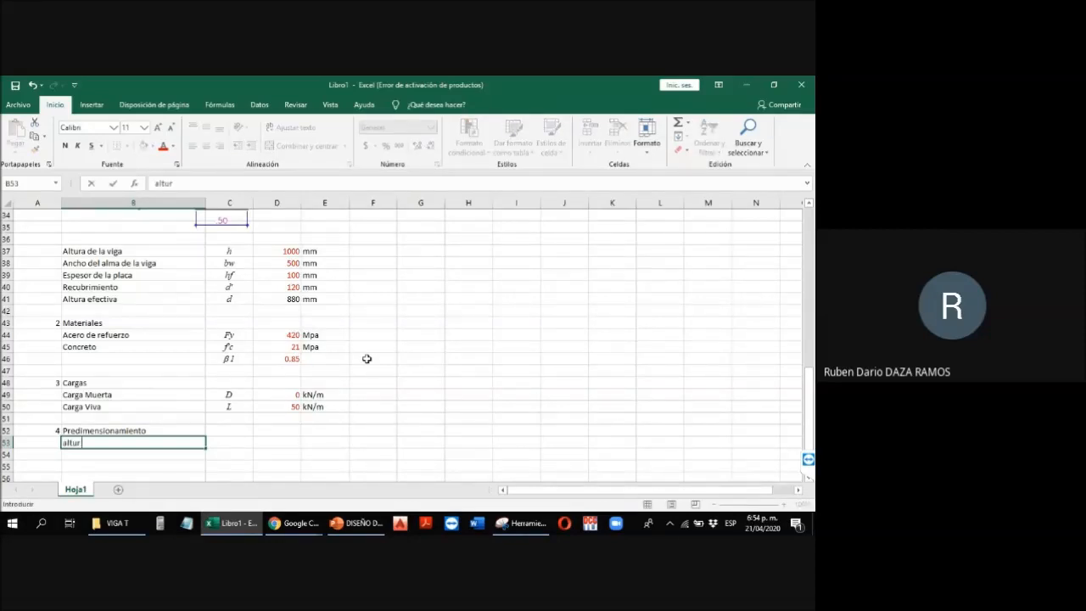
key("BackSpace")
key("BackSpace")
key("BackSpace")
type("altura Tabla CR.9.5")
key("Return")
Step: Enter the height expression L/14 as text in C53, beside the altura label
key("Up")
key("Right")
type("L/14")
key("Return")
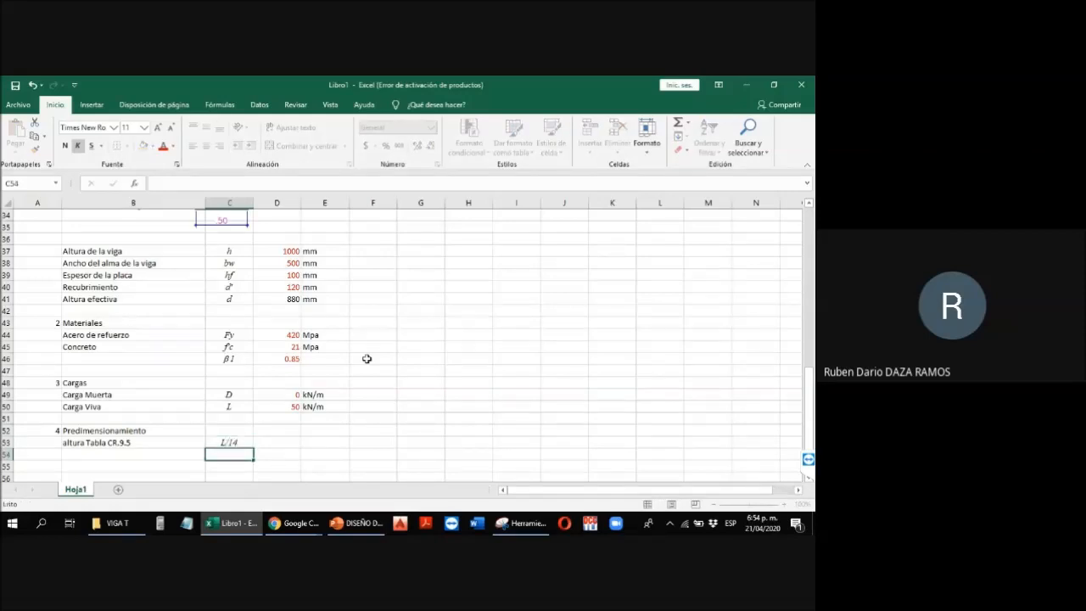
key("Up")
key("Right")
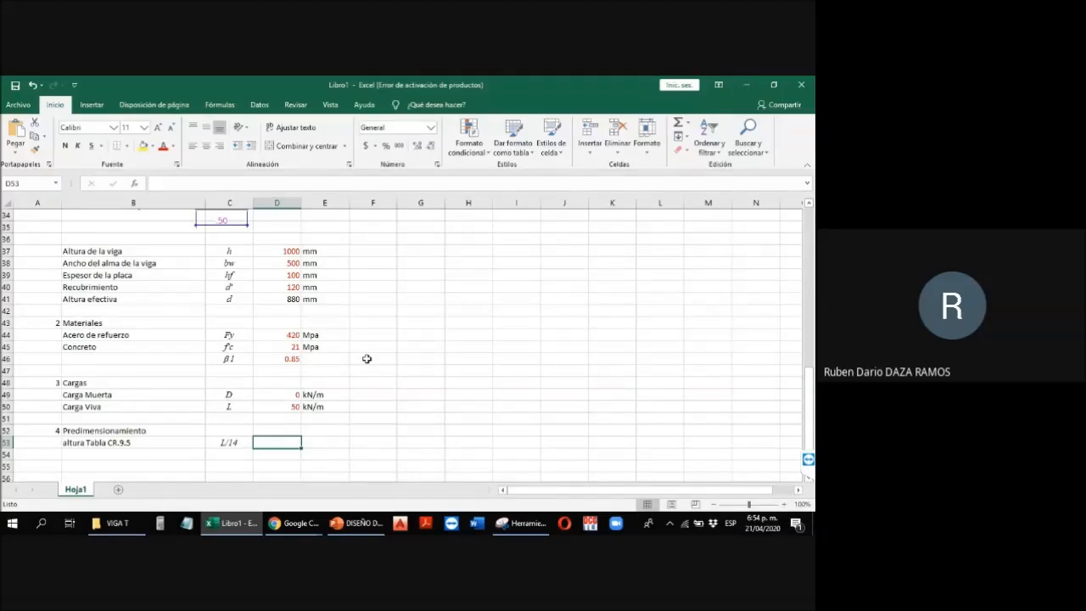
Step: Insert a row below Altura efectiva in the geometry section and label B42 "Luz de cálculo"
left_click(158, 313)
key("shift+space")
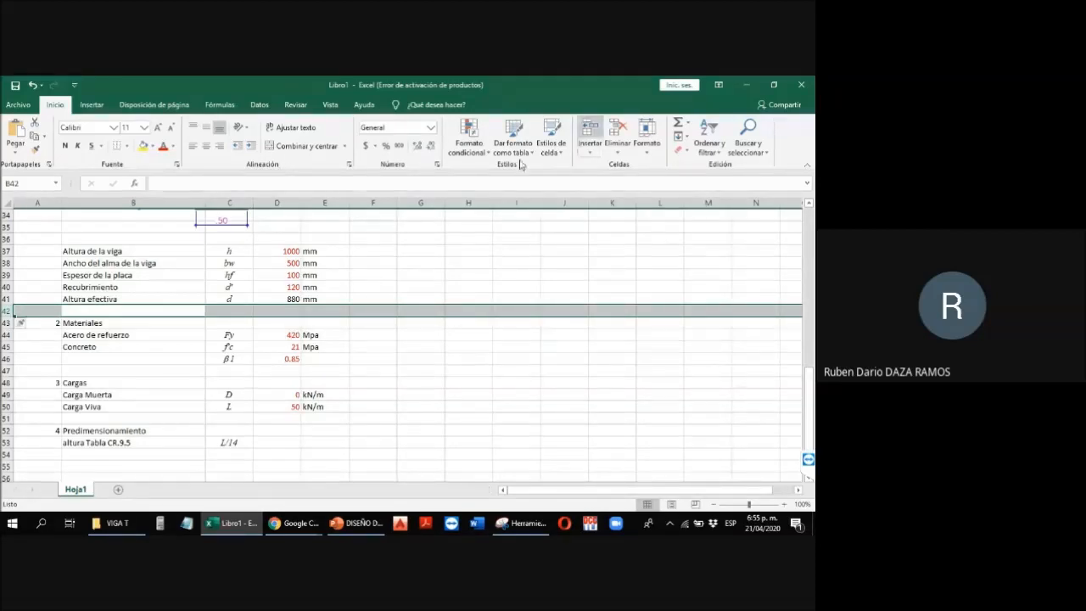
key("ctrl+plus")
left_click(104, 311)
type("Lu")
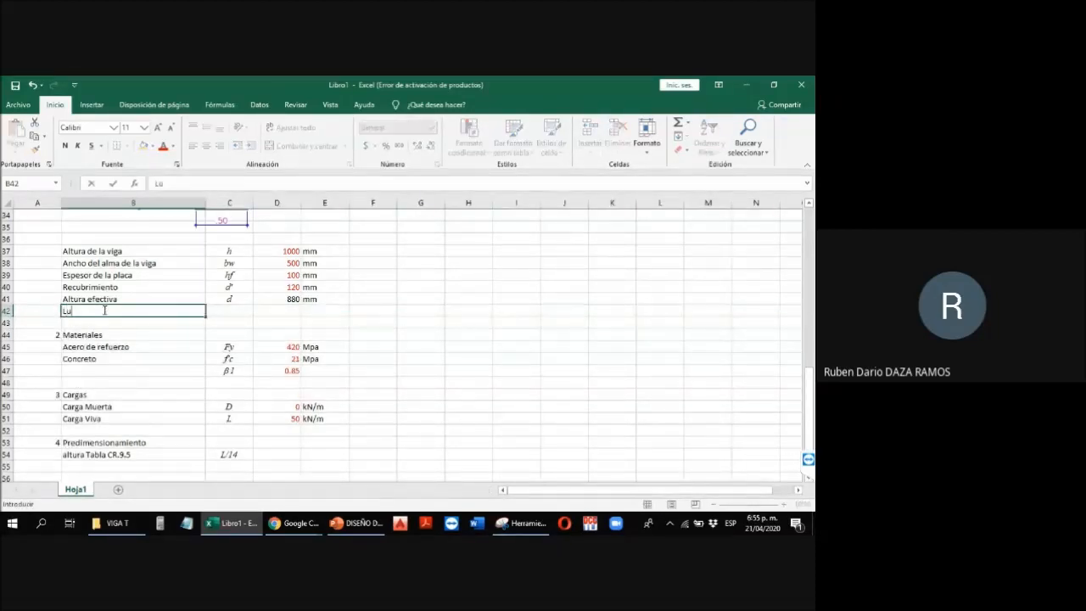
type("z de c")
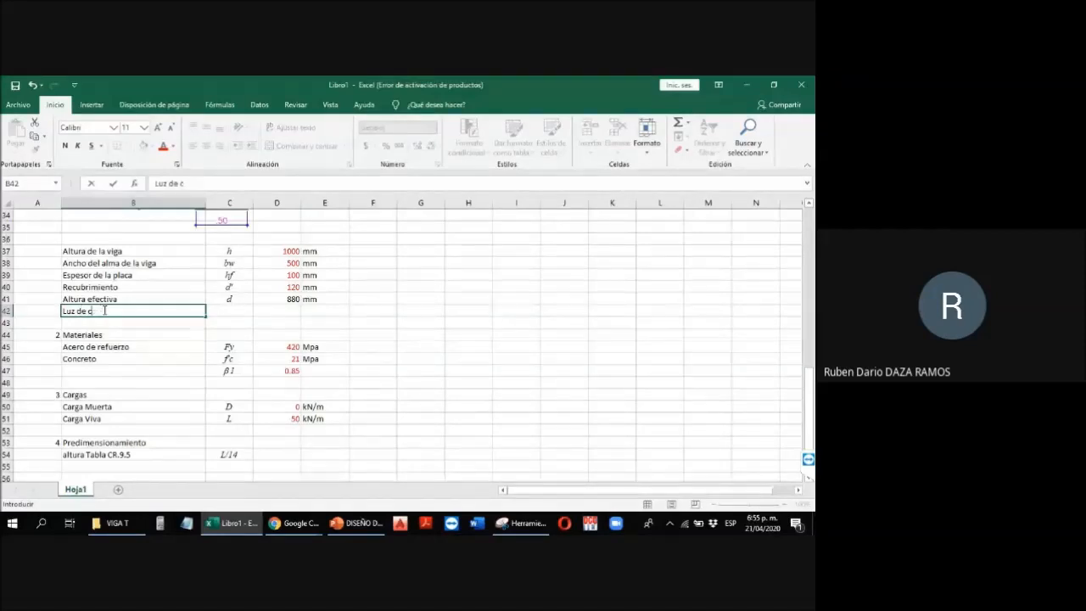
type("álculo")
Step: Enter the symbol L for the Luz de cálculo in C42
key("Tab")
key("Tab")
key("Left")
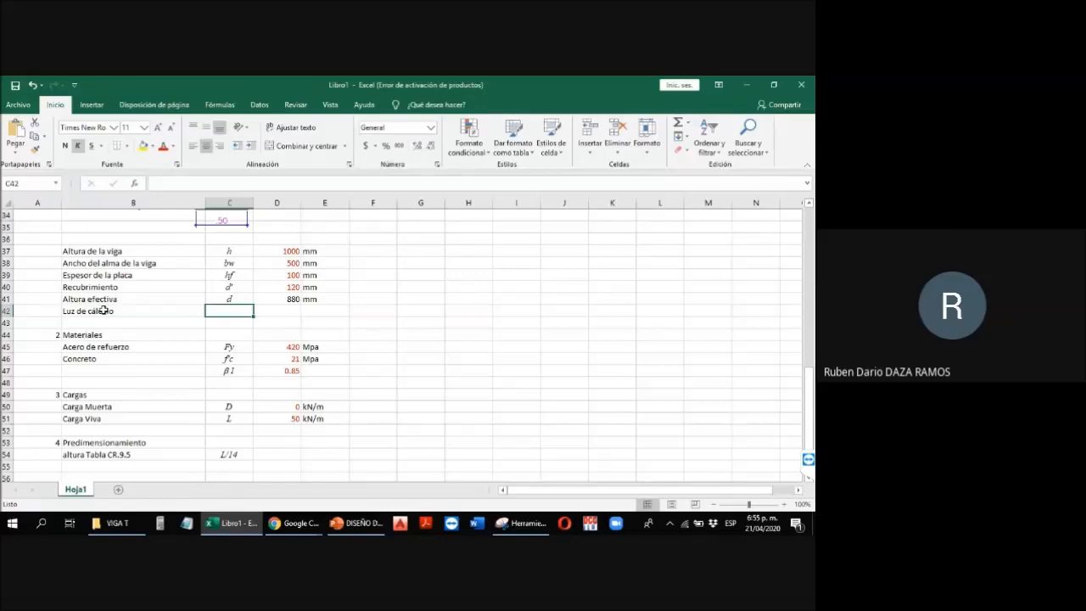
type("L0")
key("BackSpace")
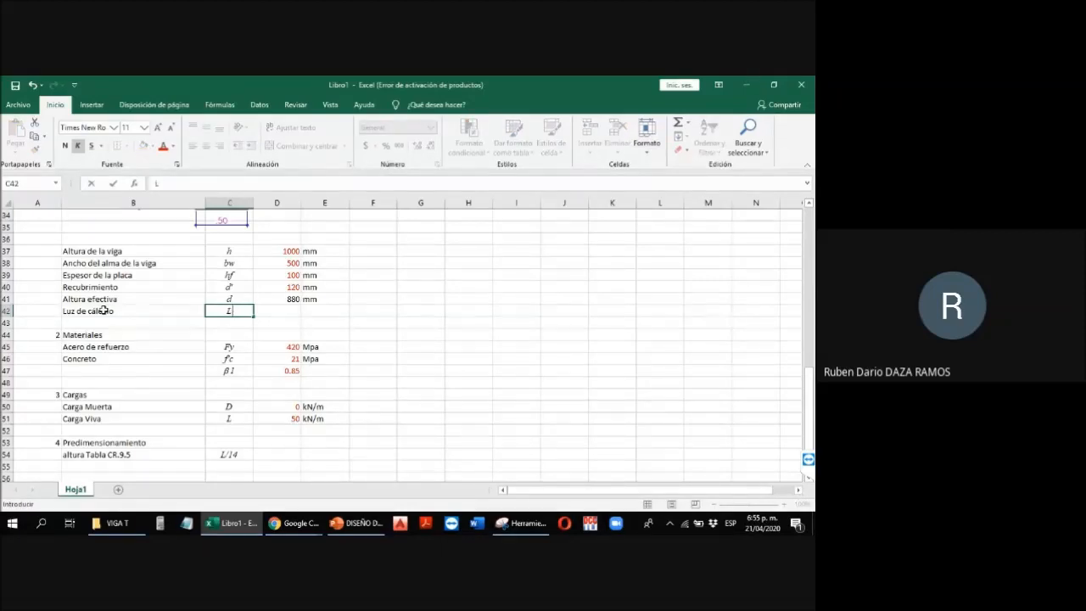
key("Tab")
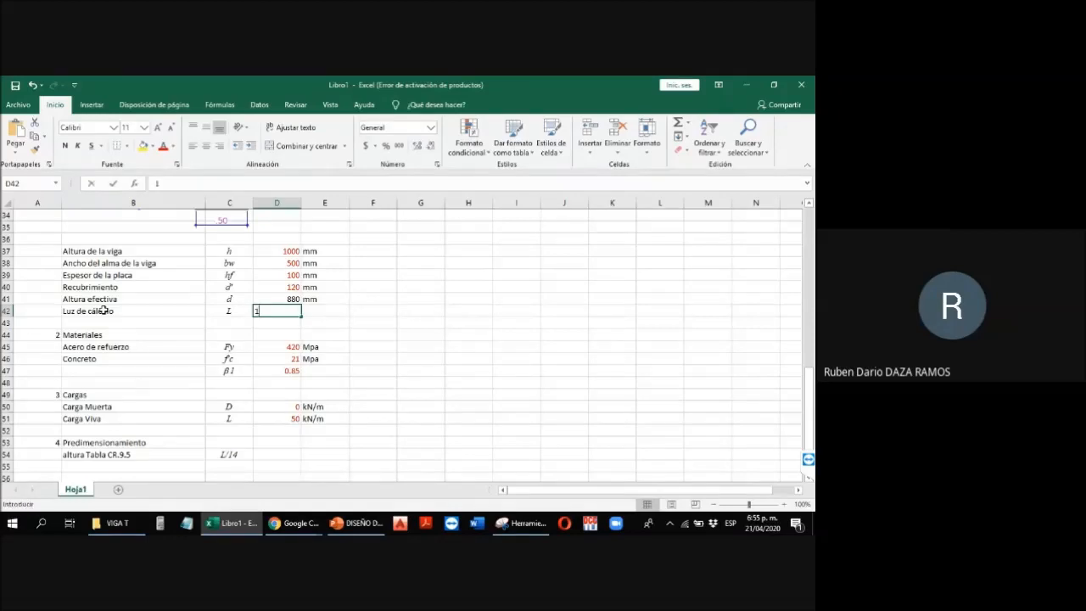
Step: Enter 13000 in D42 as the Luz de cálculo value, with the unit mm in E42
type("13000")
key("Return")
key("Up")
key("Right")
type("mm")
key("Return")
Step: Calculate the beam height in D54 with the formula =D42/14 and enter the unit mm in E54
key("Down")
key("Left")
key("Left")
key("Down")
key("Down")
key("Down")
key("Down")
key("Right")
key("Down")
key("Down")
key("Down")
key("Down")
key("Down")
key("Down")
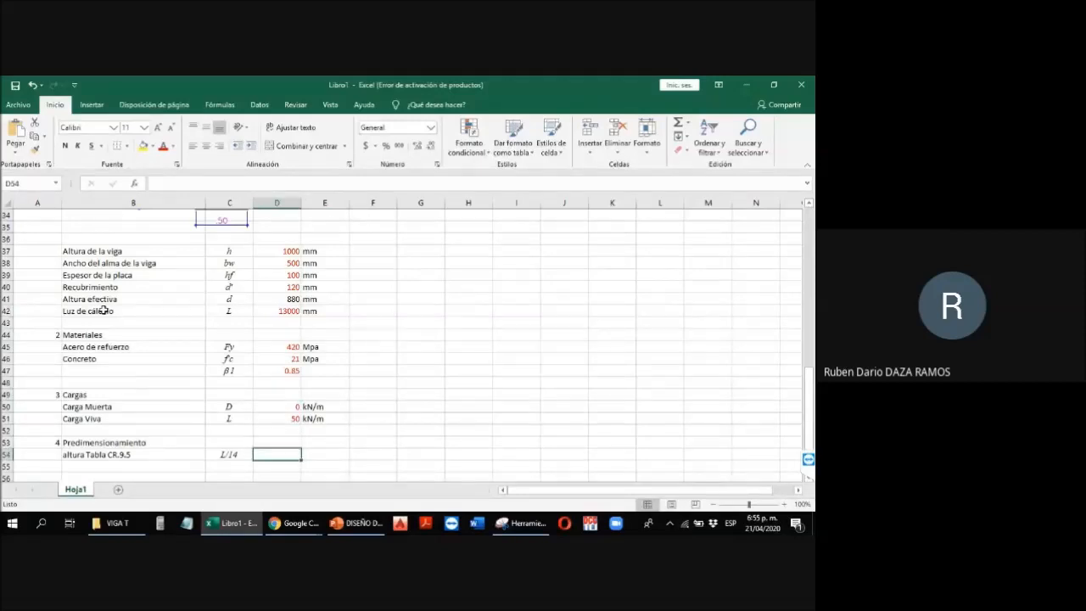
type("=")
key("Up")
key("Up")
key("Up")
key("Up")
key("Up")
key("Up")
key("Up")
key("Up")
key("Up")
key("Up")
key("Up")
key("Up")
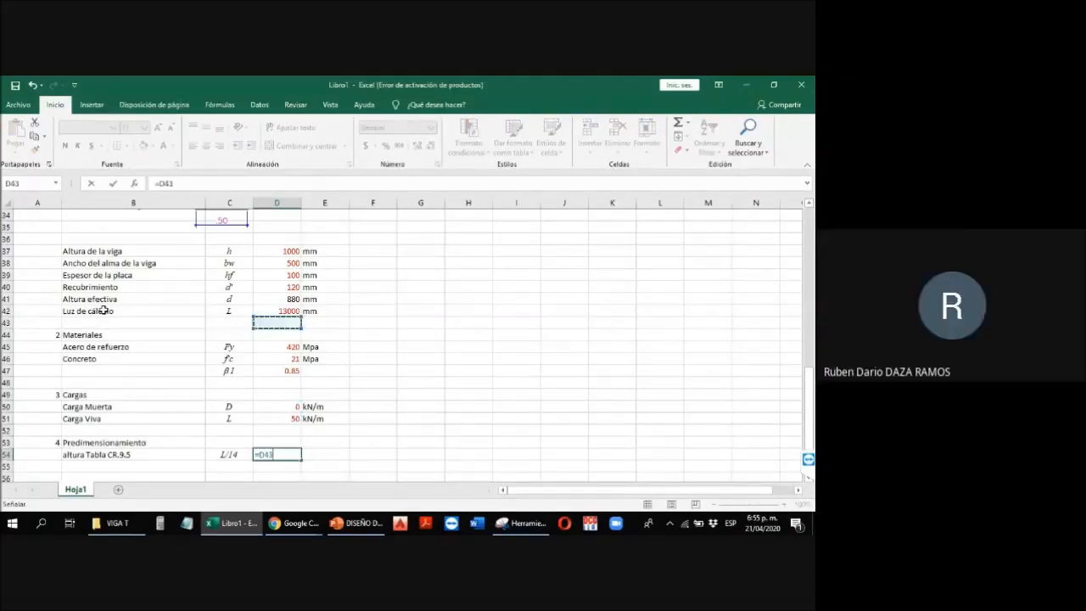
type("/")
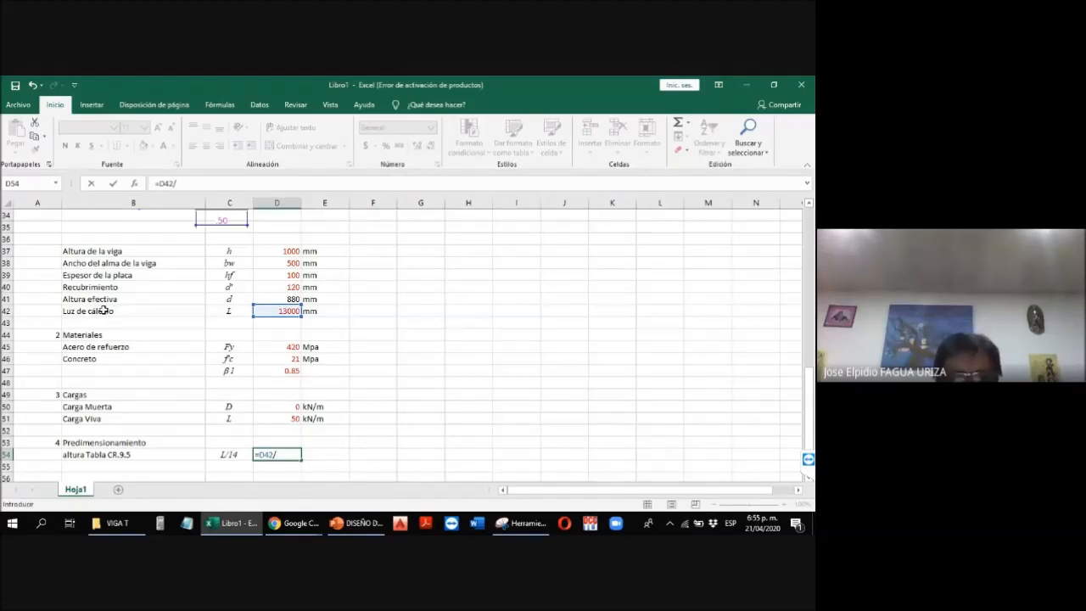
type("14")
key("Return")
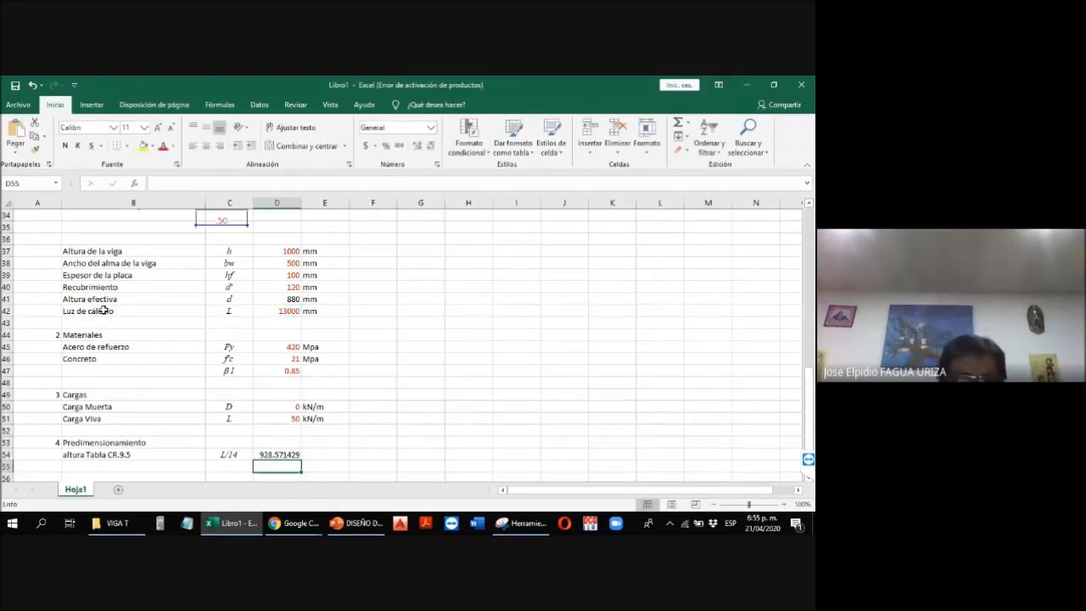
key("Up")
key("Right")
type("mm")
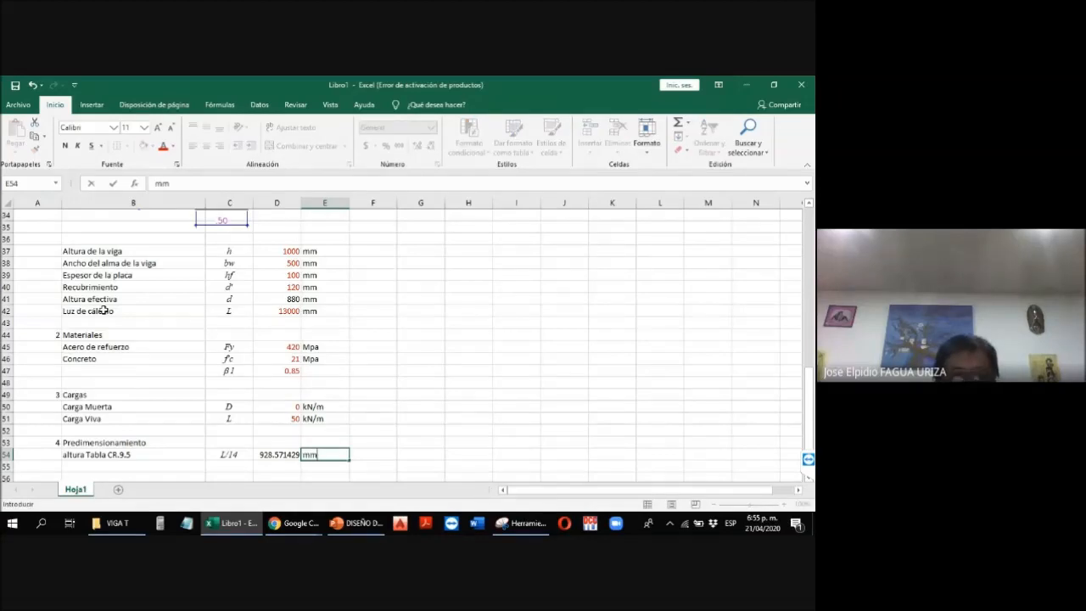
key("Up")
Step: Change the Luz de cálculo symbol in C42 to Lc
key("Left")
key("Left")
key("Left")
key("Up")
key("Up")
key("Up")
key("Right")
key("Up")
key("Up")
key("Up")
key("Up")
key("Up")
key("Up")
key("Up")
key("Up")
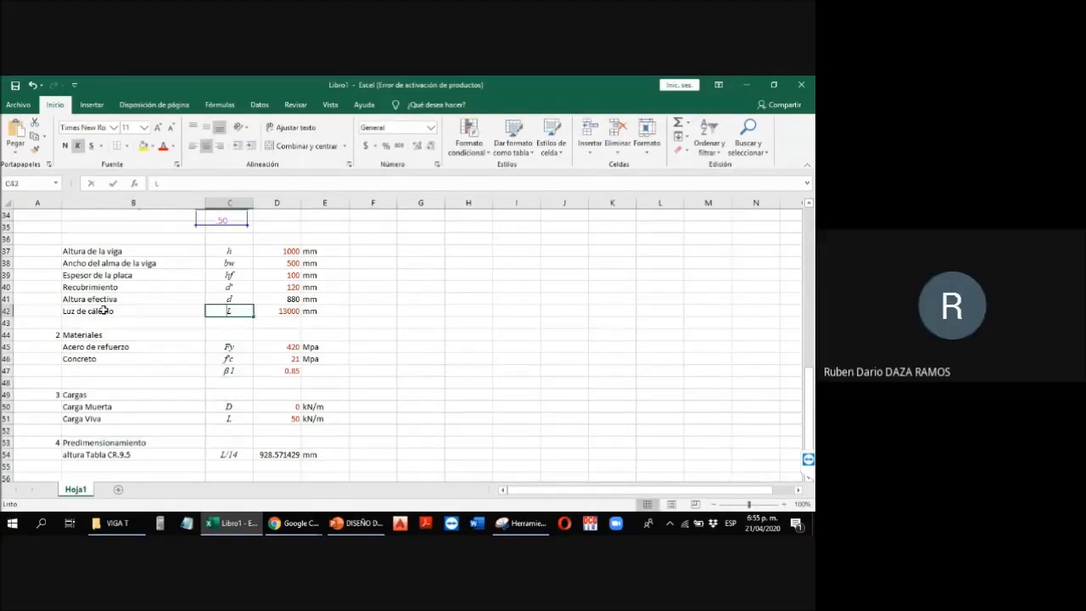
type("Lc")
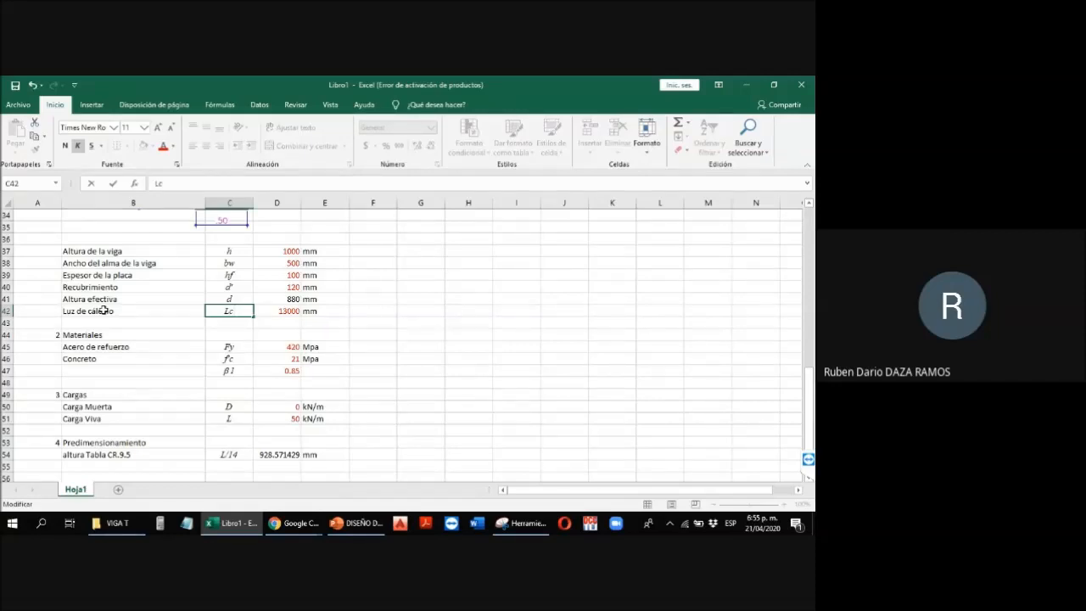
Step: Edit the height expression in C54 to read Lc/14
key("Down")
key("Down")
key("Down")
key("Down")
key("Down")
key("Down")
key("Down")
key("Down")
key("Down")
key("Down")
key("Down")
key("Down")
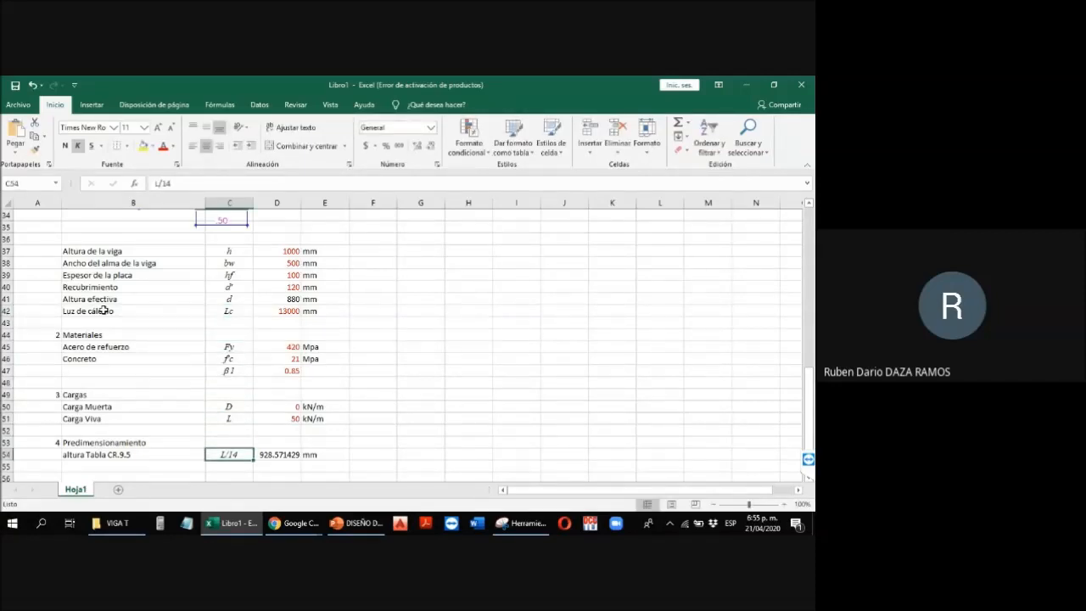
key("F2")
key("Left")
key("Left")
key("Left")
type("c")
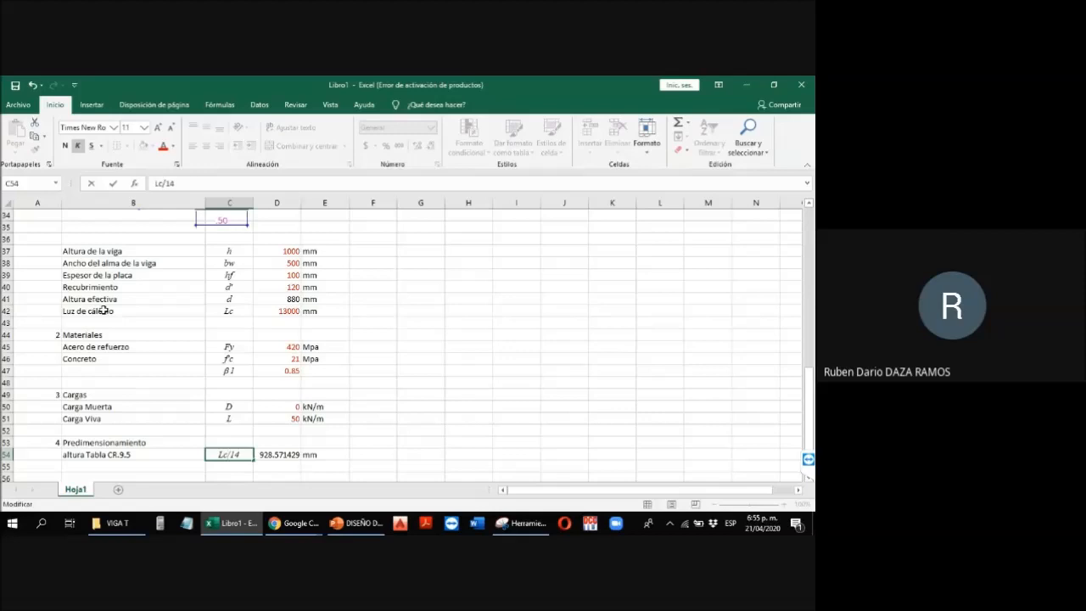
key("Return")
Step: Format the calculated height in D54 to show no decimal places
key("Up")
key("Right")
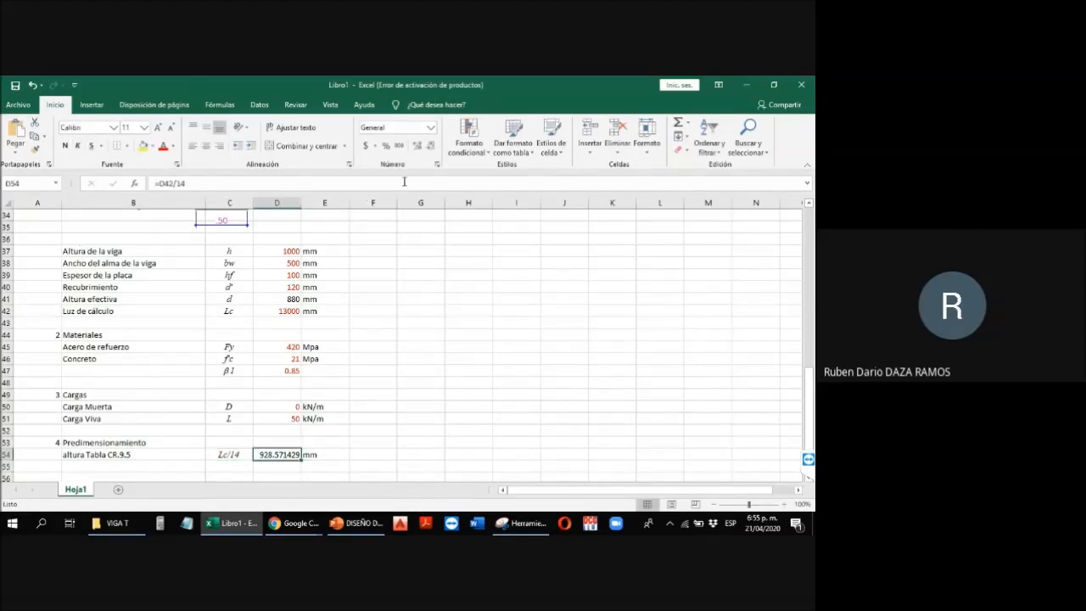
left_click(431, 147)
left_click(432, 148)
left_click(432, 149)
left_click(432, 148)
left_click(431, 149)
left_click(432, 149)
Step: Enter the note "<--- h" in F54, beside the calculated height
left_click(227, 465)
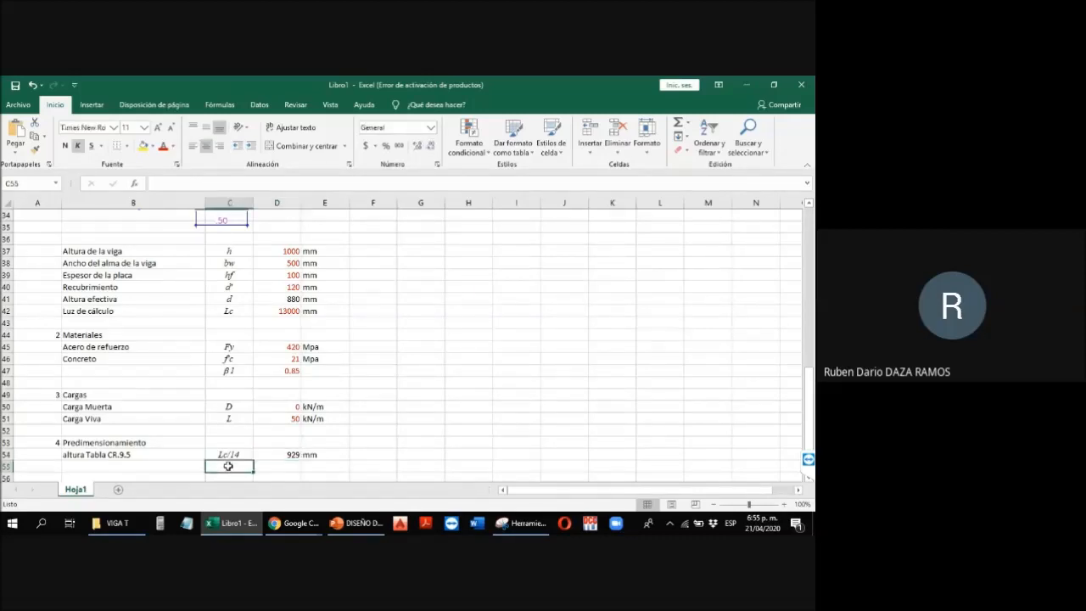
left_click(363, 457)
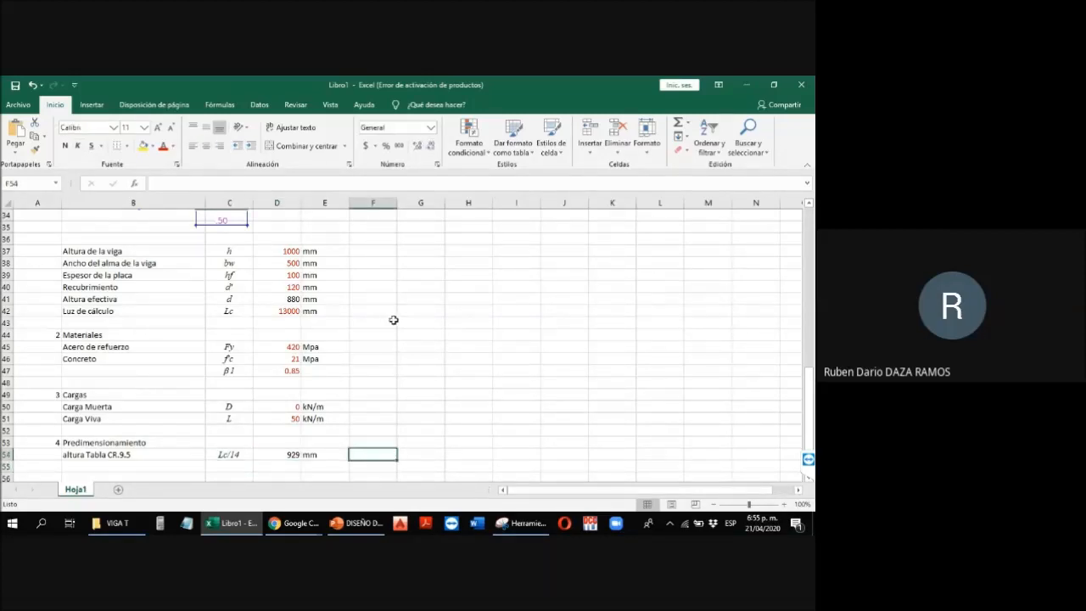
type("'<")
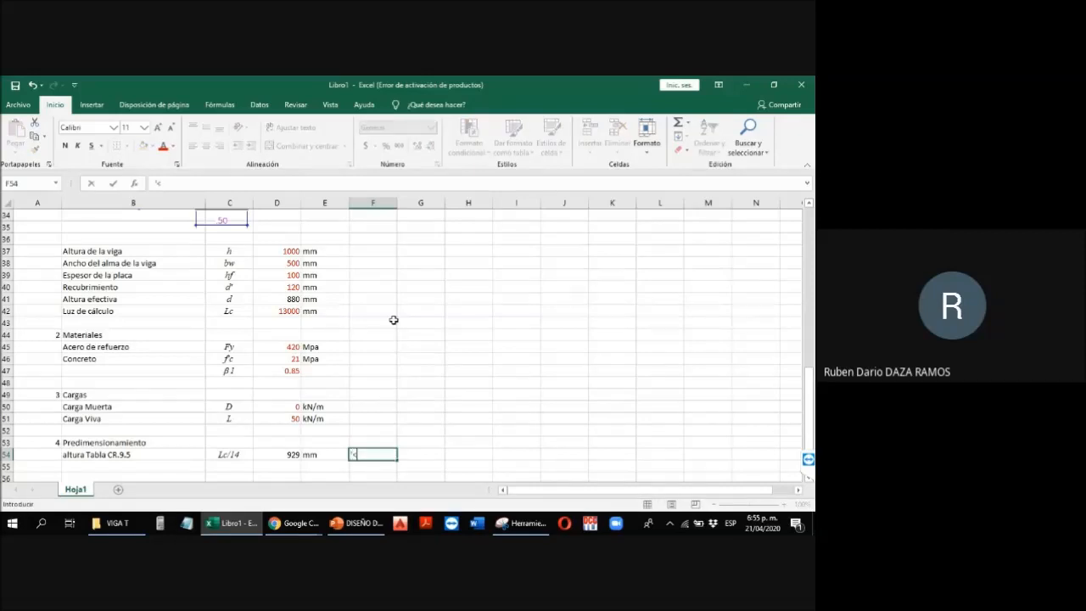
type("--- h")
key("Return")
key("Up")
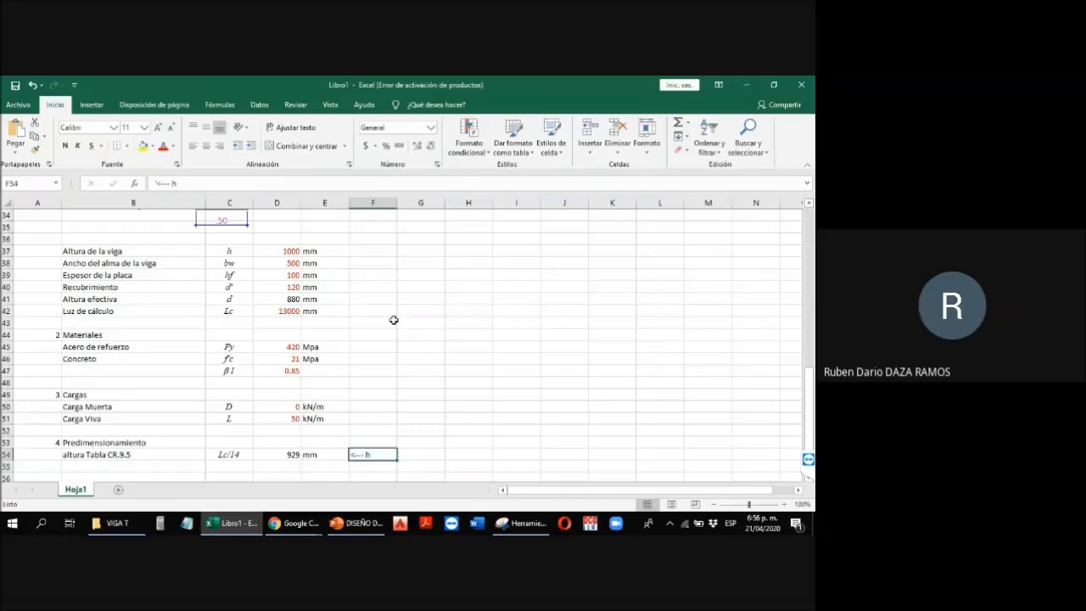
Step: Examine the flowchart's dimension variables and compare them with the T-section drawing and the listed geometry data
left_click(275, 249)
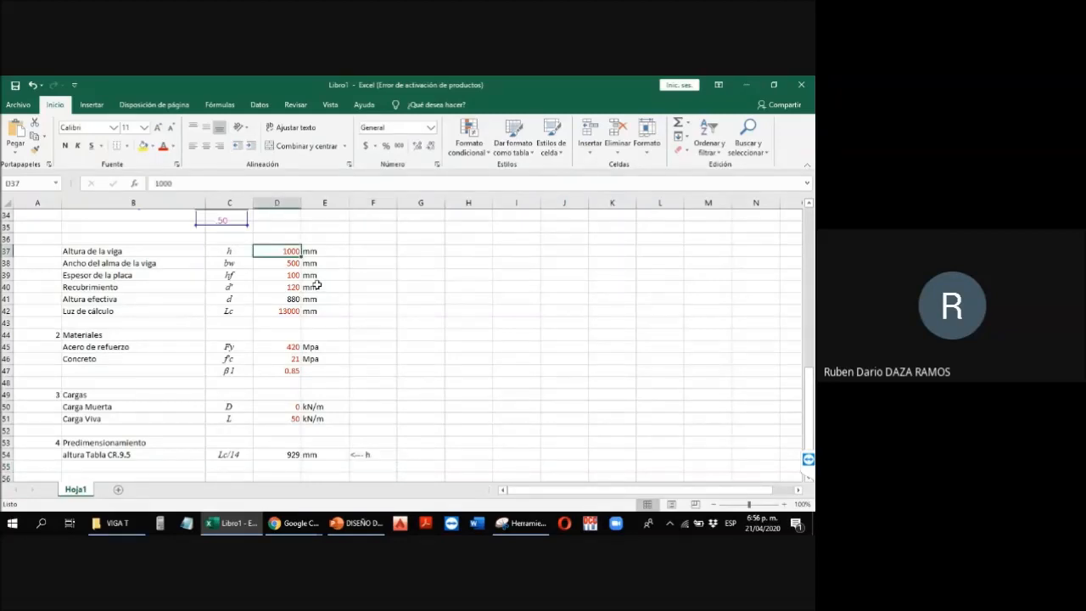
scroll(213, 300, "up", 4)
scroll(213, 300, "down", 5)
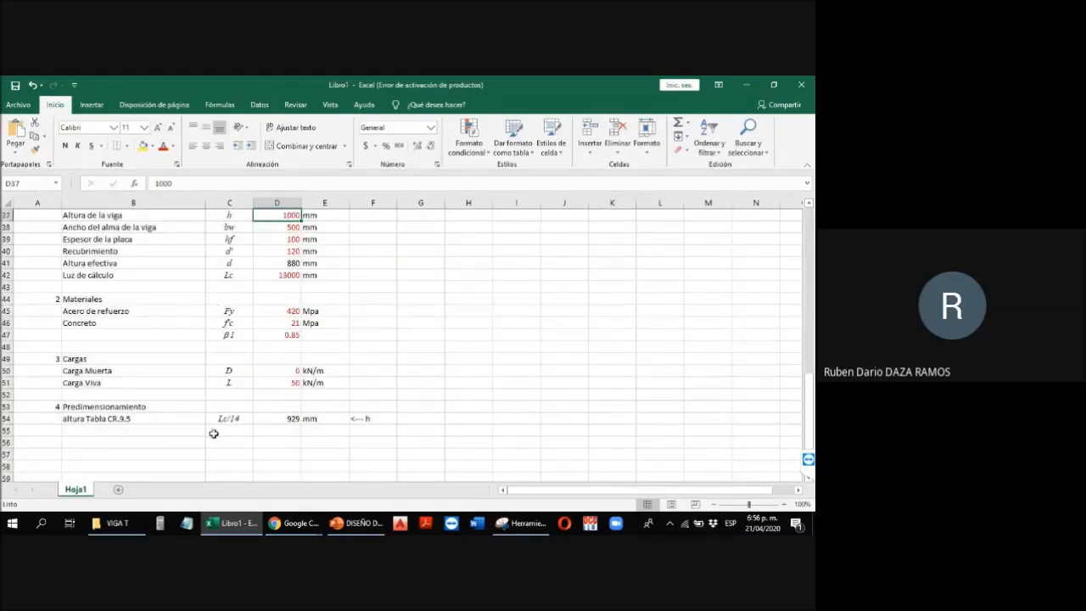
scroll(214, 434, "up", 3)
scroll(211, 429, "up", 7)
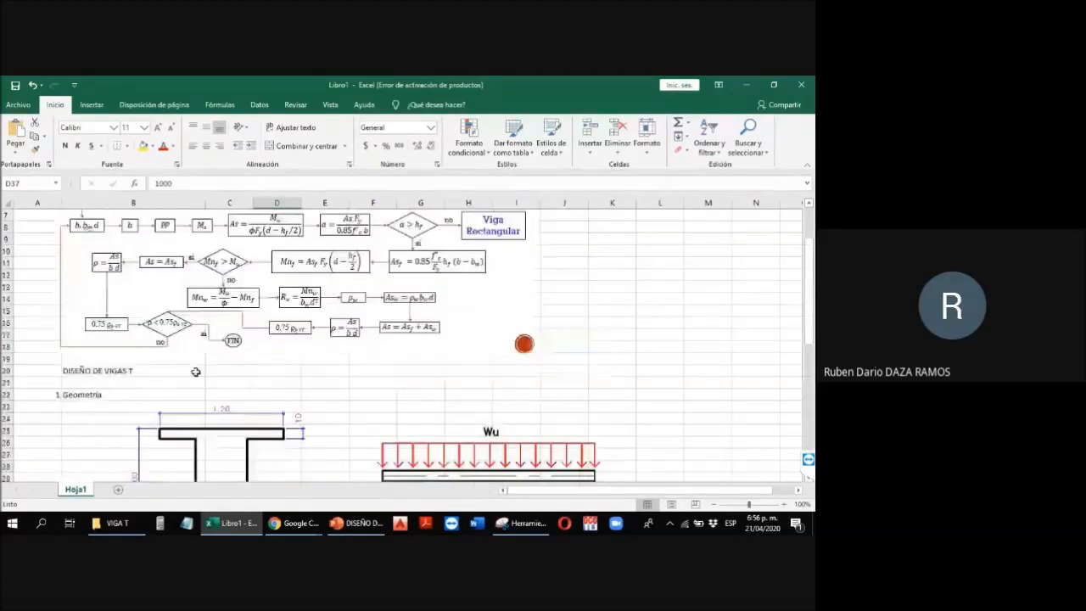
scroll(164, 295, "down", 3)
scroll(164, 295, "down", 2)
scroll(165, 306, "up", 6)
scroll(169, 332, "up", 1)
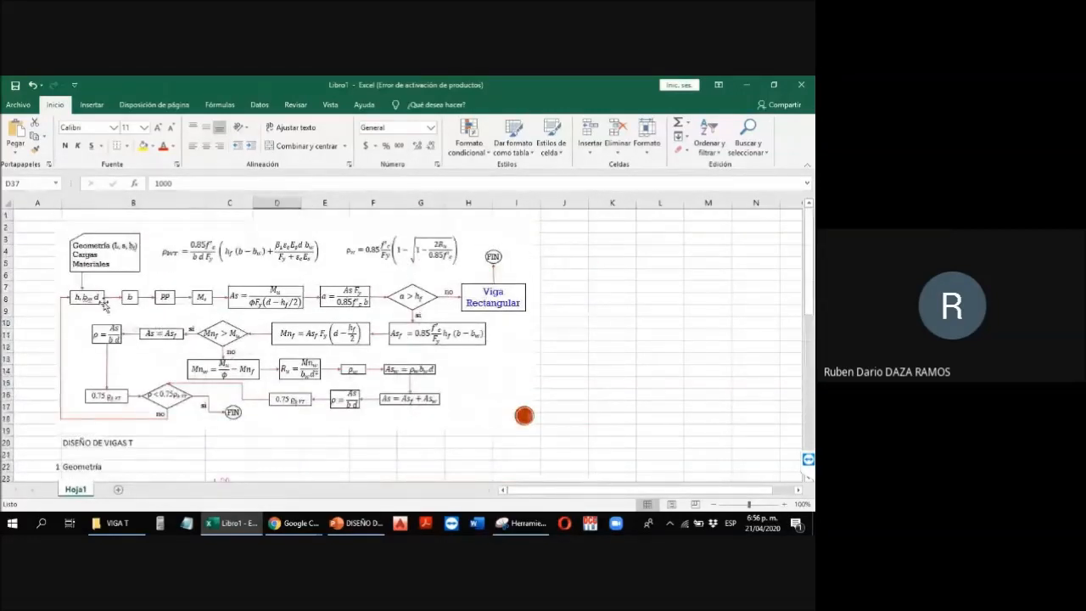
scroll(280, 471, "down", 6)
scroll(279, 471, "down", 2)
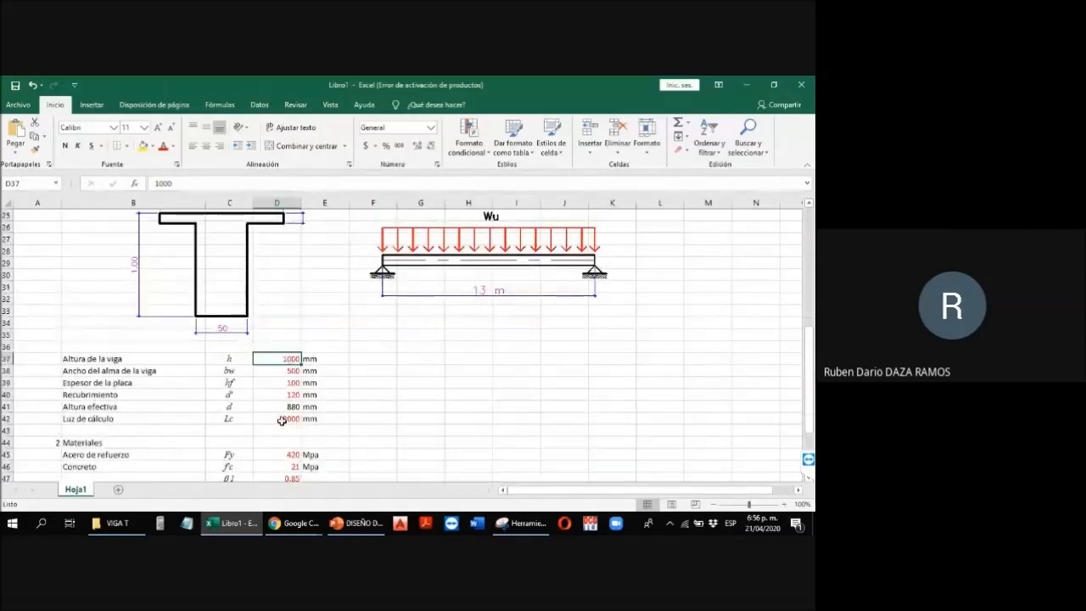
scroll(280, 422, "up", 6)
scroll(212, 410, "up", 1)
scroll(250, 399, "down", 11)
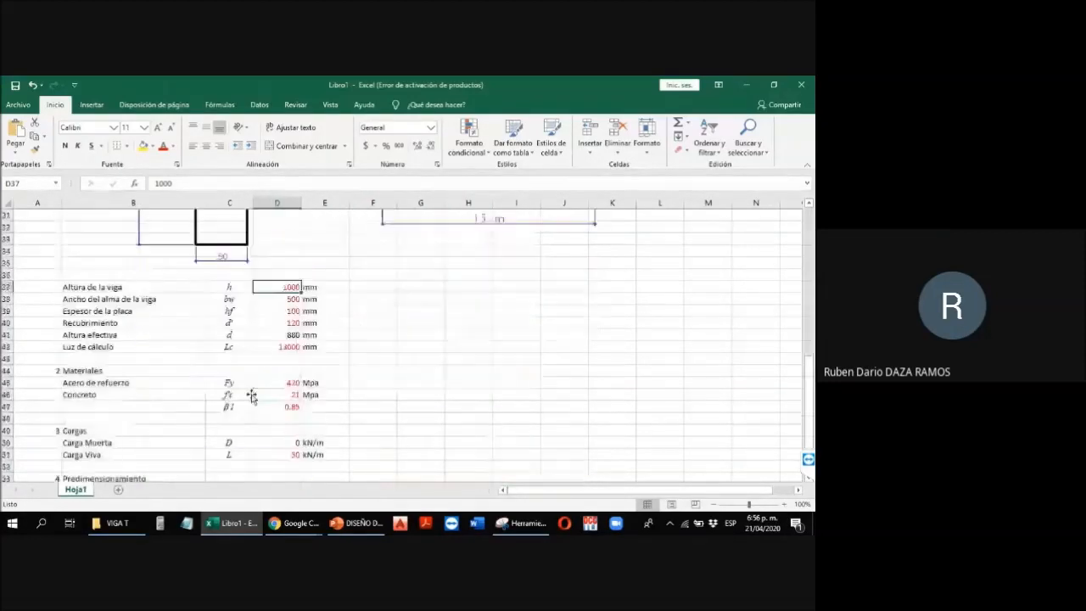
Step: Label B55 "Ancho efectivo" in the Predimensionamiento section
left_click(127, 394)
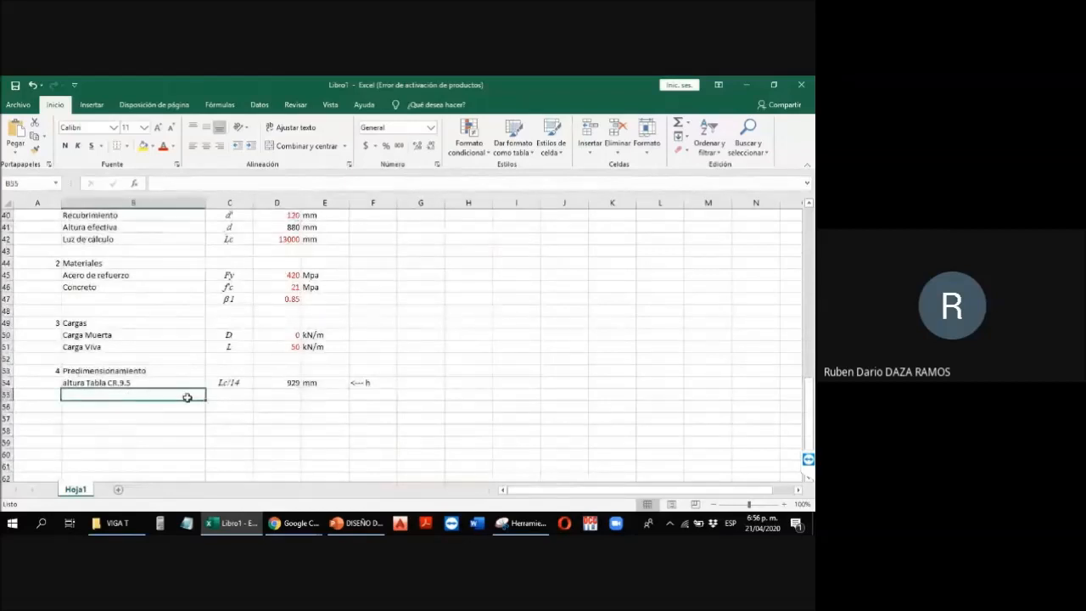
type("Anc")
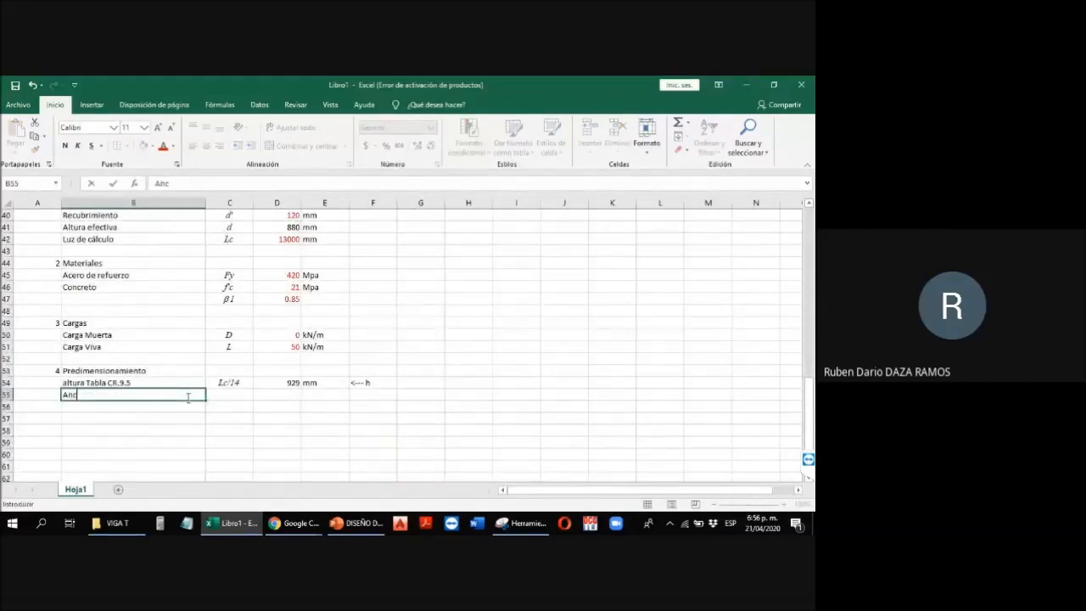
type("ho efectivo")
key("Return")
key("Up")
key("Right")
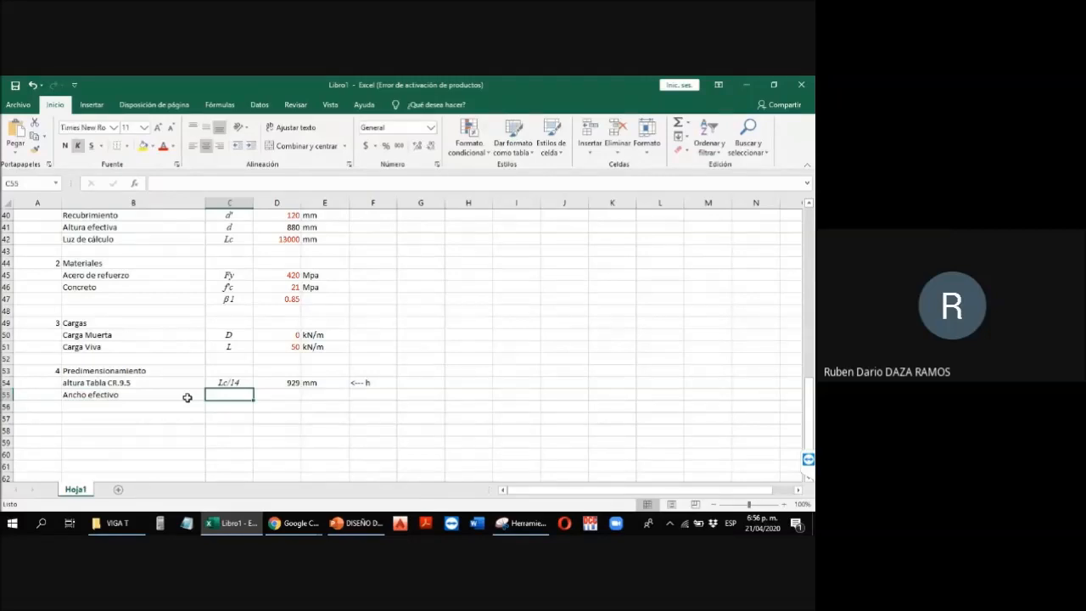
Step: Switch to the PowerPoint presentation and display slide 6, covering Ancho efectivo (b)
left_click(356, 523)
scroll(83, 335, "up", 10)
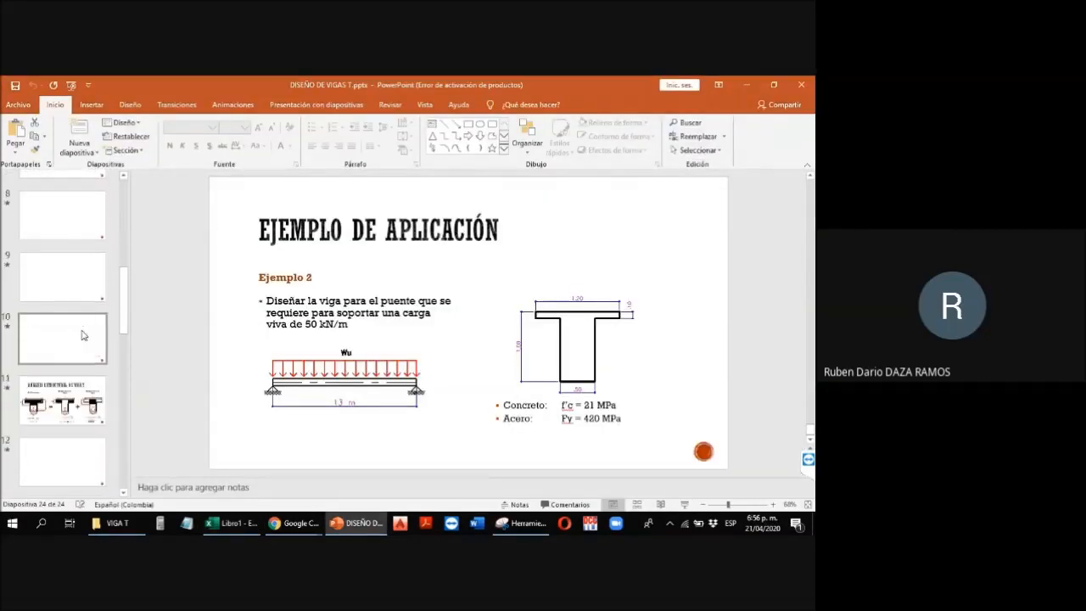
scroll(82, 330, "up", 10)
scroll(82, 331, "down", 4)
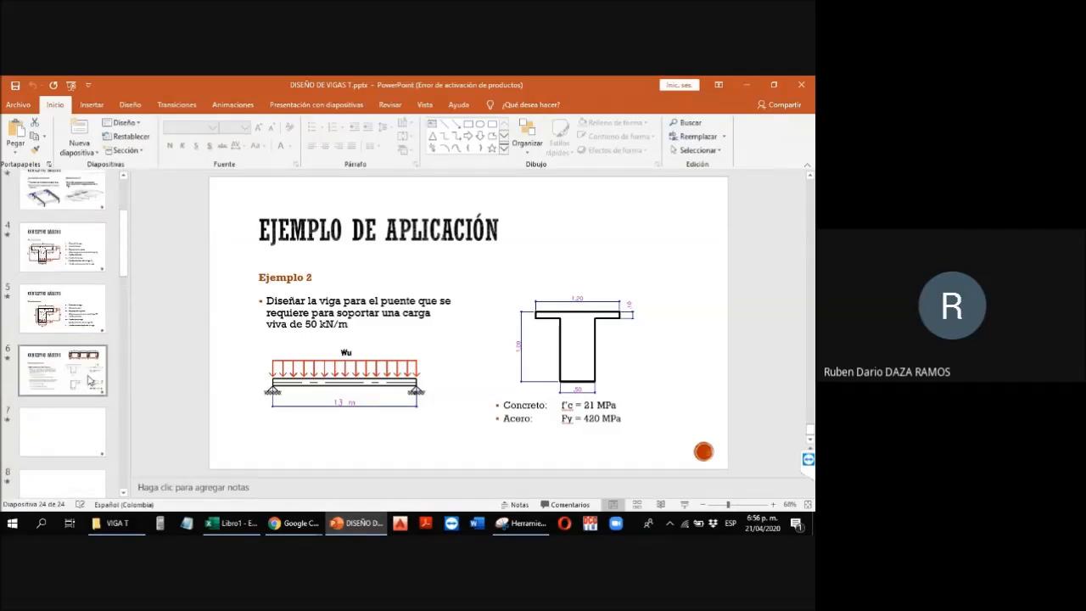
left_click(77, 343)
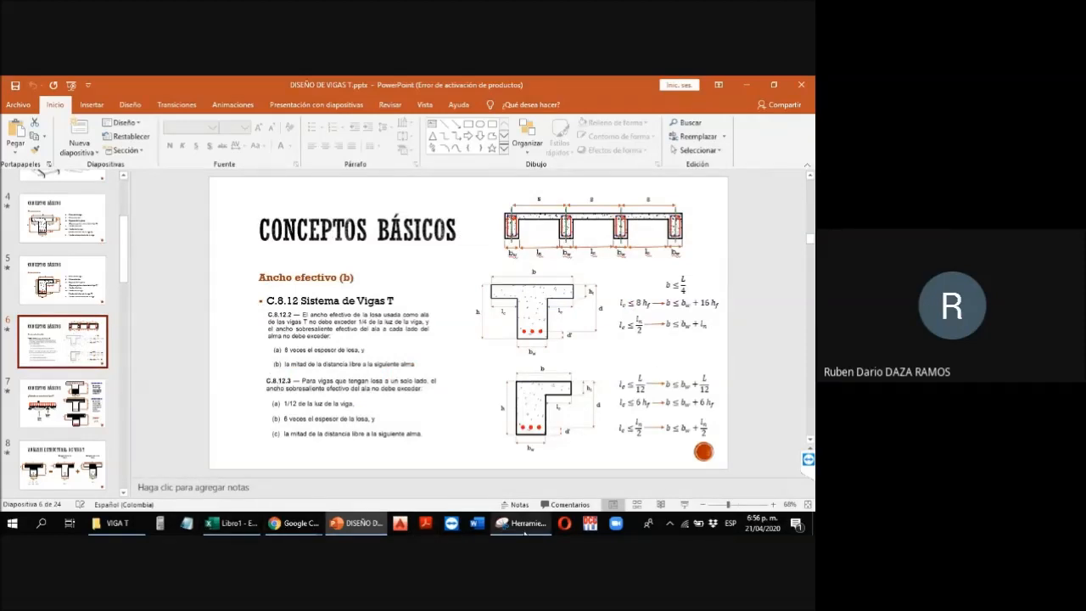
Step: Snip the slide's T-beam effective width formulas, L/4, bw + 16 hf and bw + ln, and paste the image into the Excel sheet at H54
left_click(522, 522)
left_click(204, 163)
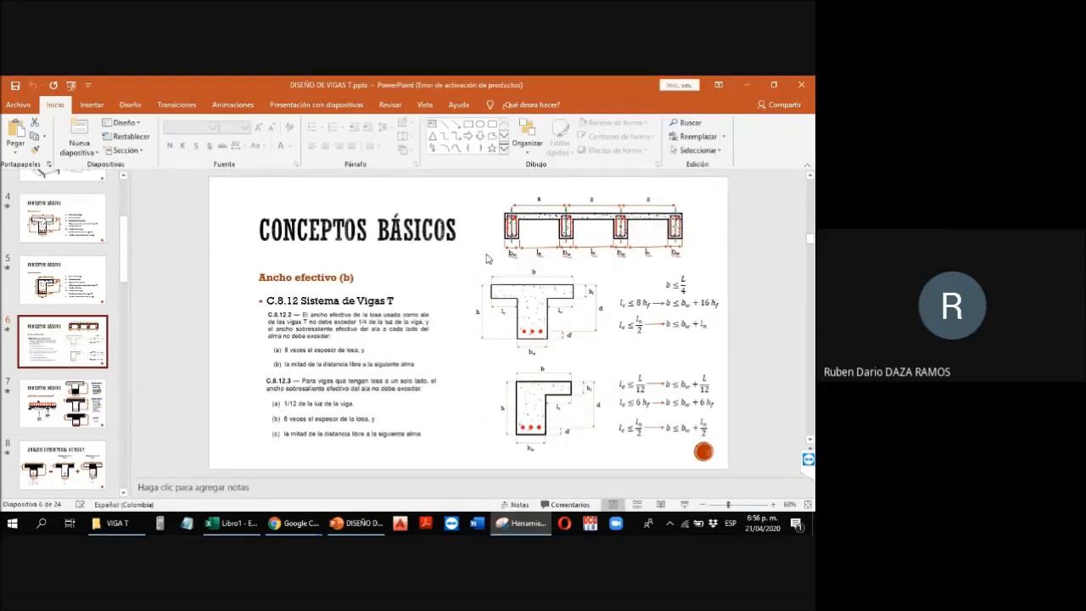
left_click_drag(616, 271, 723, 340)
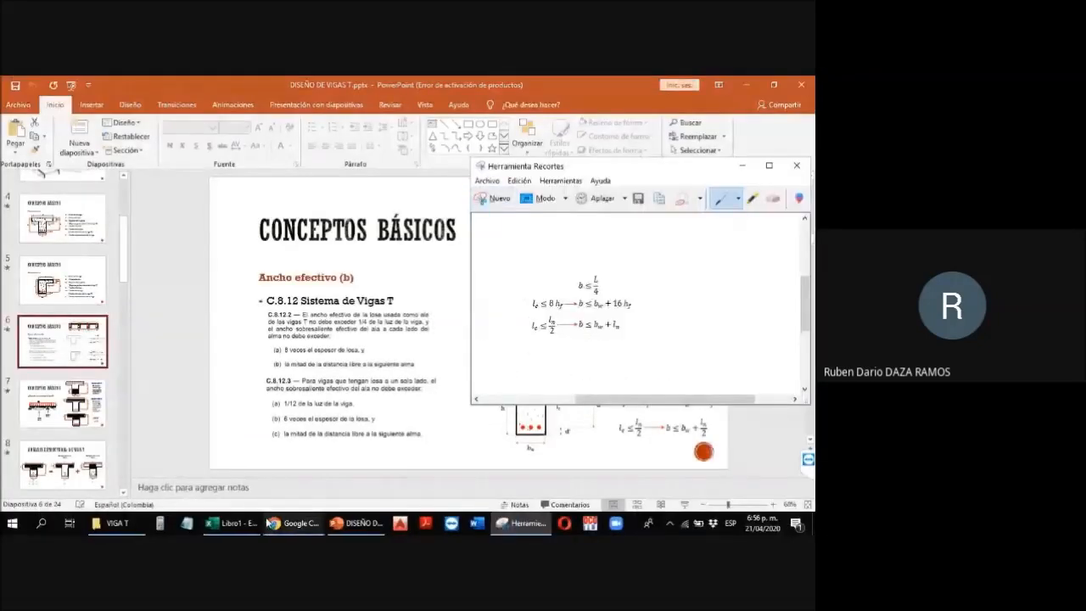
left_click(254, 521)
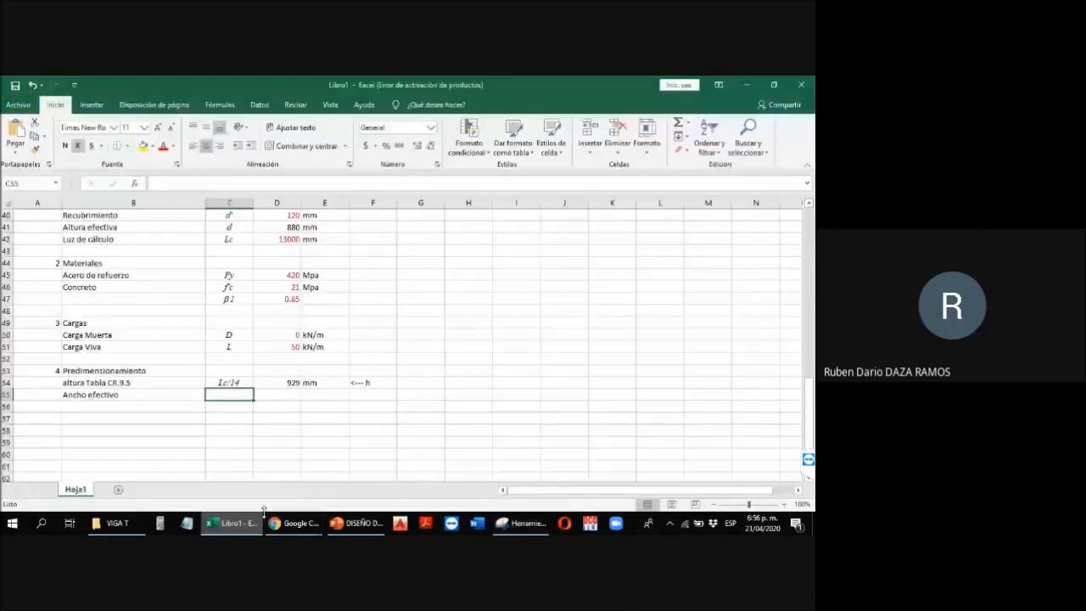
left_click(468, 382)
key("ctrl+v")
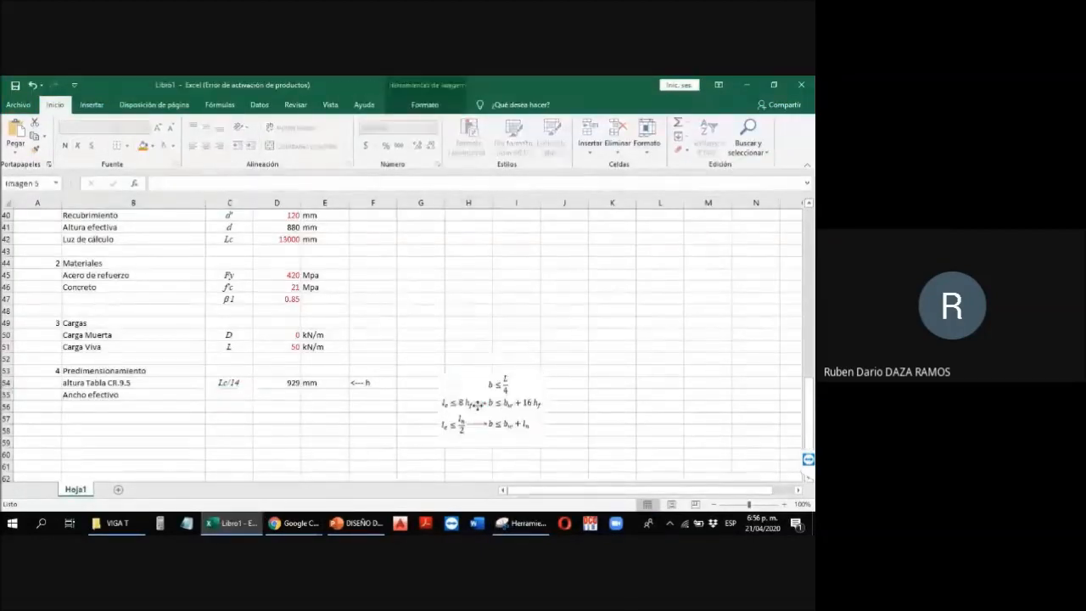
left_click(233, 395)
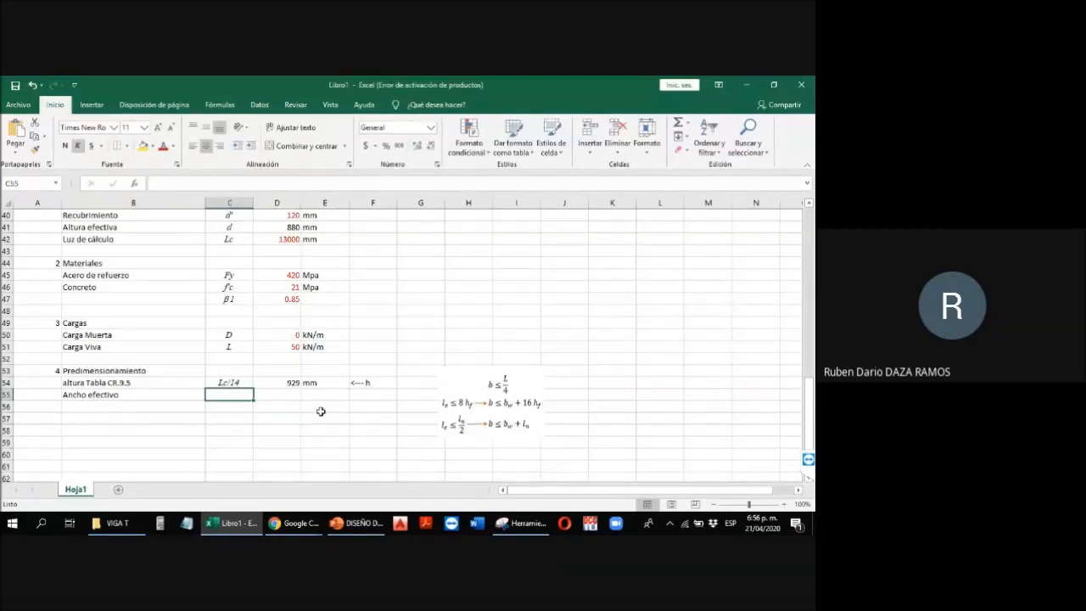
type("1)")
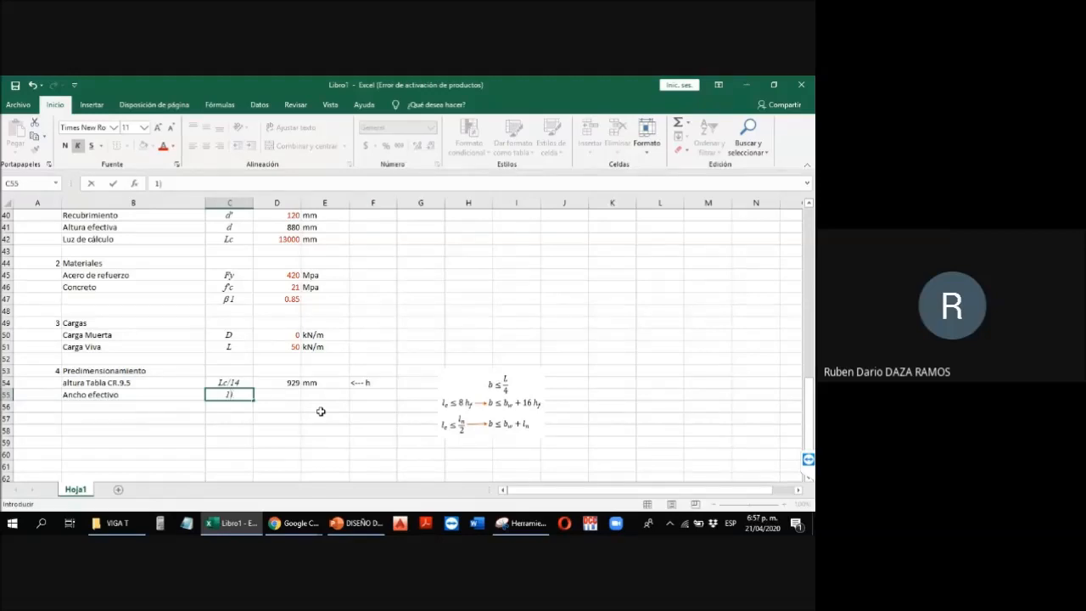
key("BackSpace")
key("BackSpace")
key("Return")
Step: Number the altura and Ancho efectivo rows 4.1 and 4.2 in A54 and A55
key("Left")
key("Up")
key("Left")
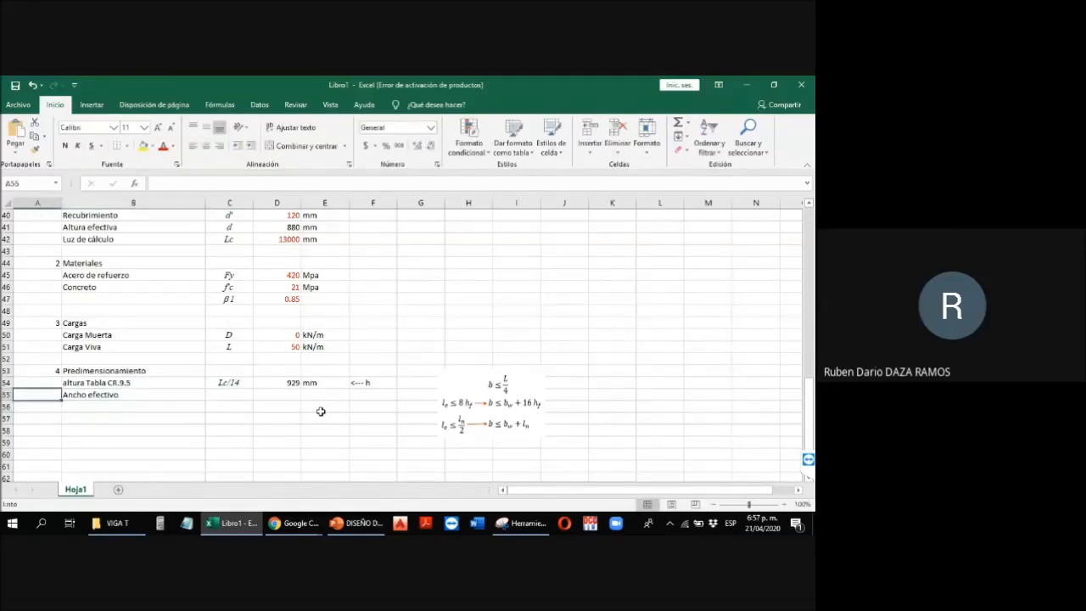
key("Up")
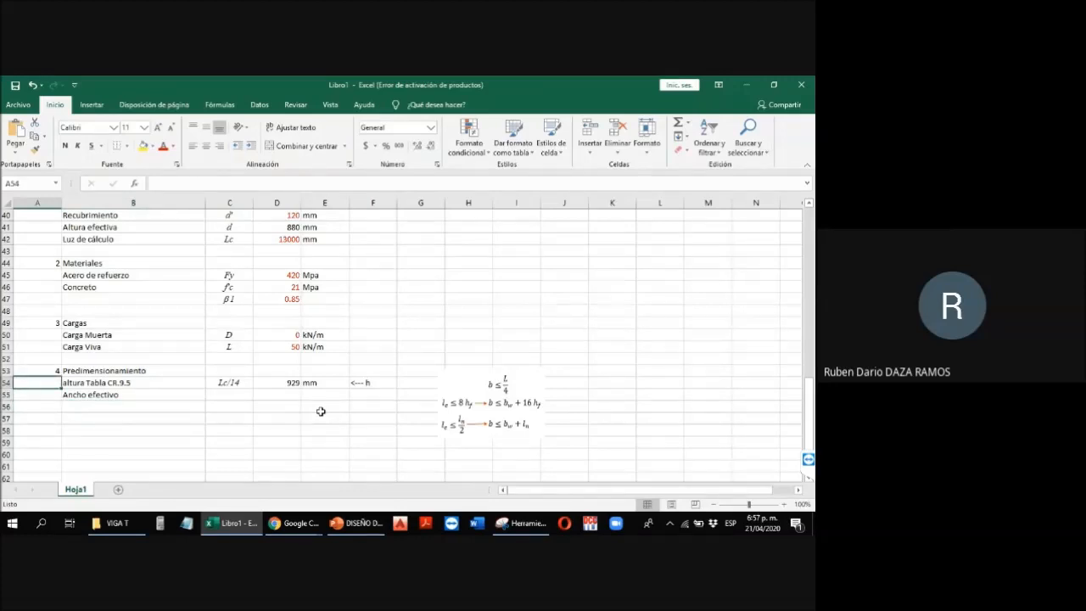
type("4.1")
key("Return")
type("4.2")
key("Return")
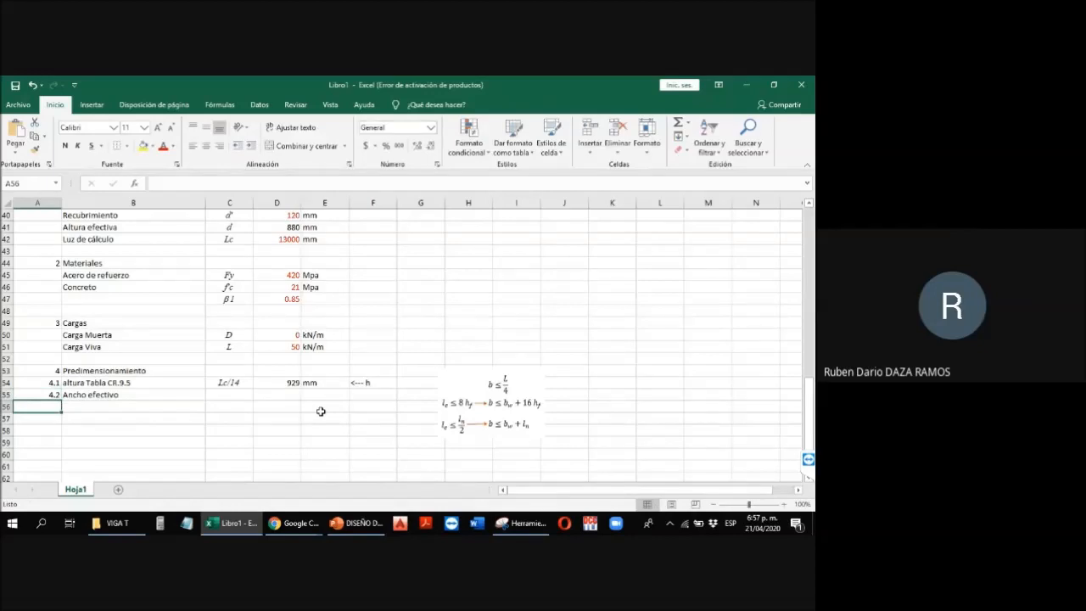
Step: Label B56 "Condición 1" under Ancho efectivo and fill the series down to "Condición 3" in B58
key("Right")
type("Condic")
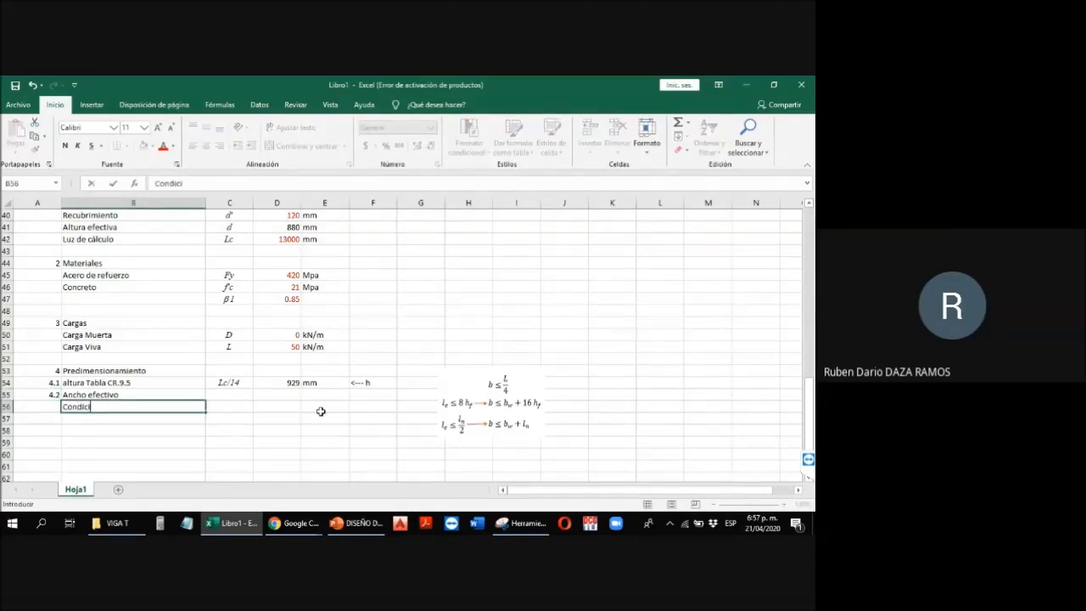
type("ion")
key("BackSpace")
key("BackSpace")
type("ón 1")
key("Return")
key("Up")
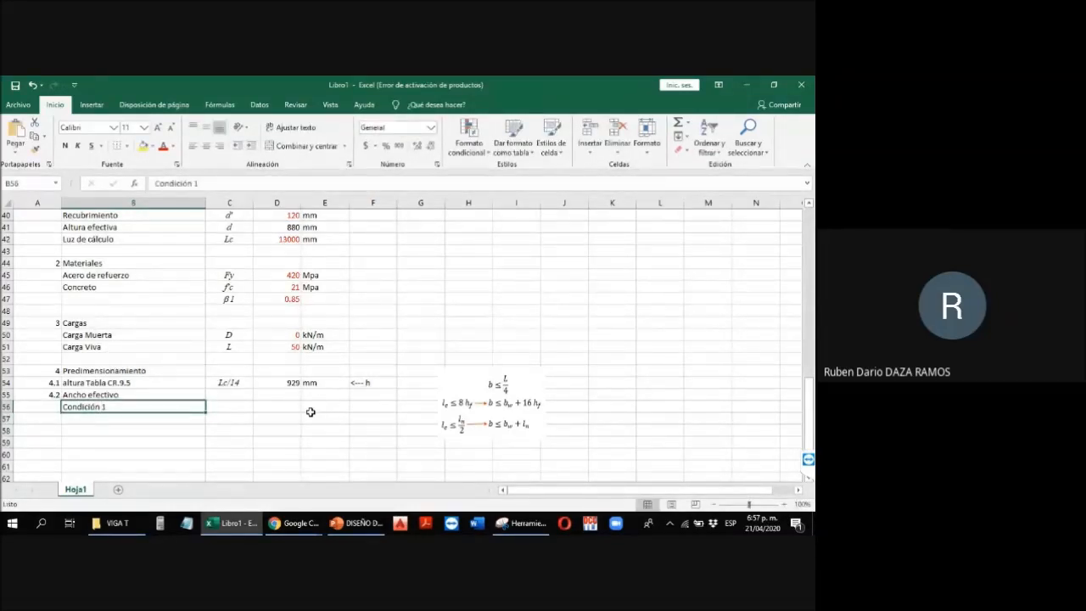
left_click_drag(209, 411, 208, 437)
Step: Enter the expression Lc/4 for Condición 1 in C56
left_click(223, 407)
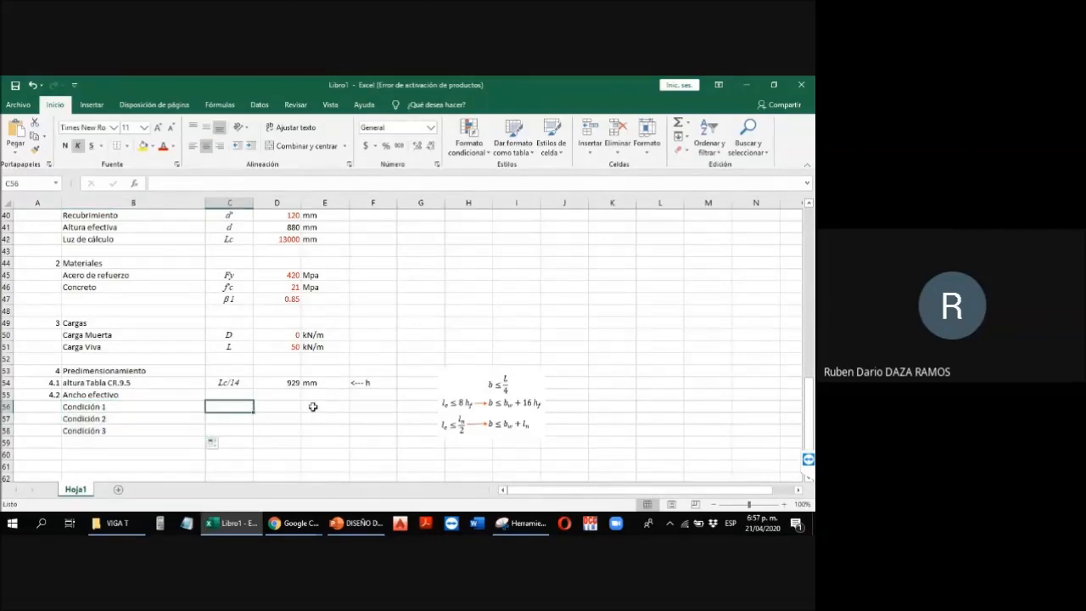
type("Lc/14")
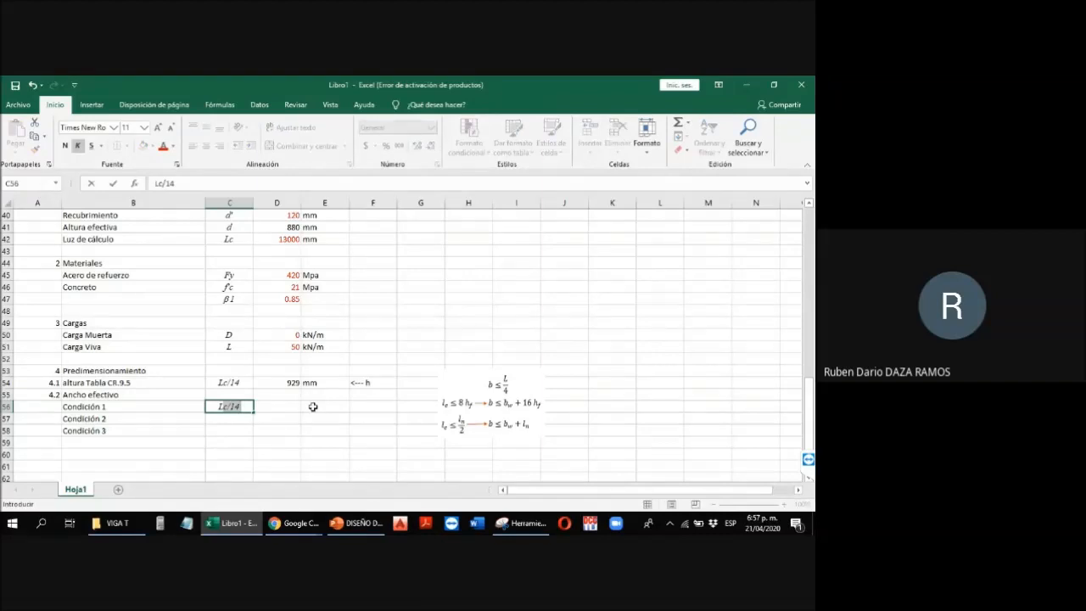
key("BackSpace")
key("BackSpace")
type("4")
key("Return")
Step: Calculate Condición 1 in D56 with =D42/4 and enter the unit mm in E56
key("Up")
key("Right")
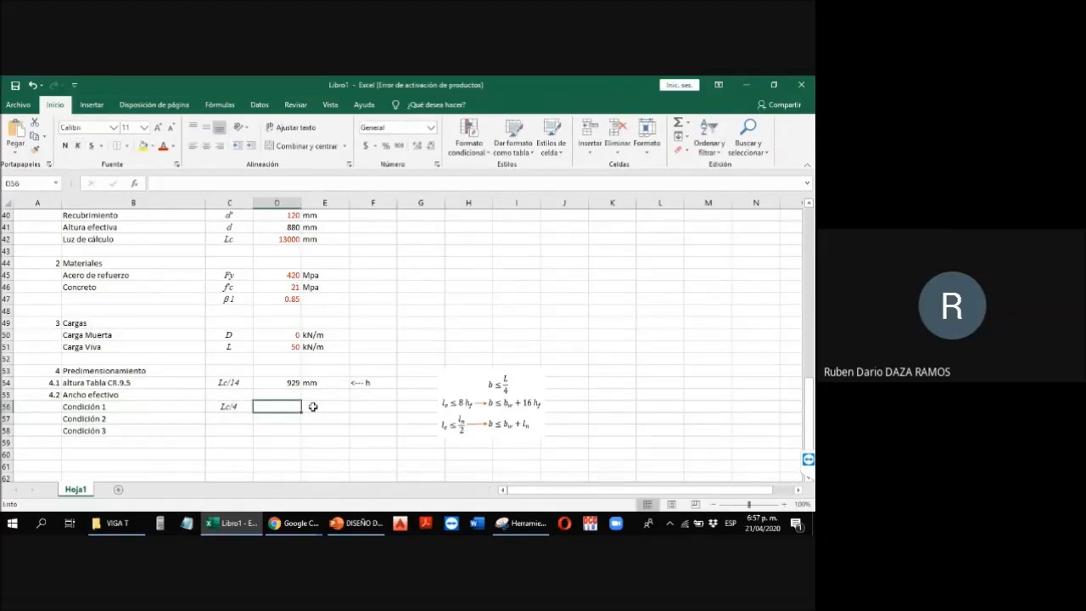
type("=")
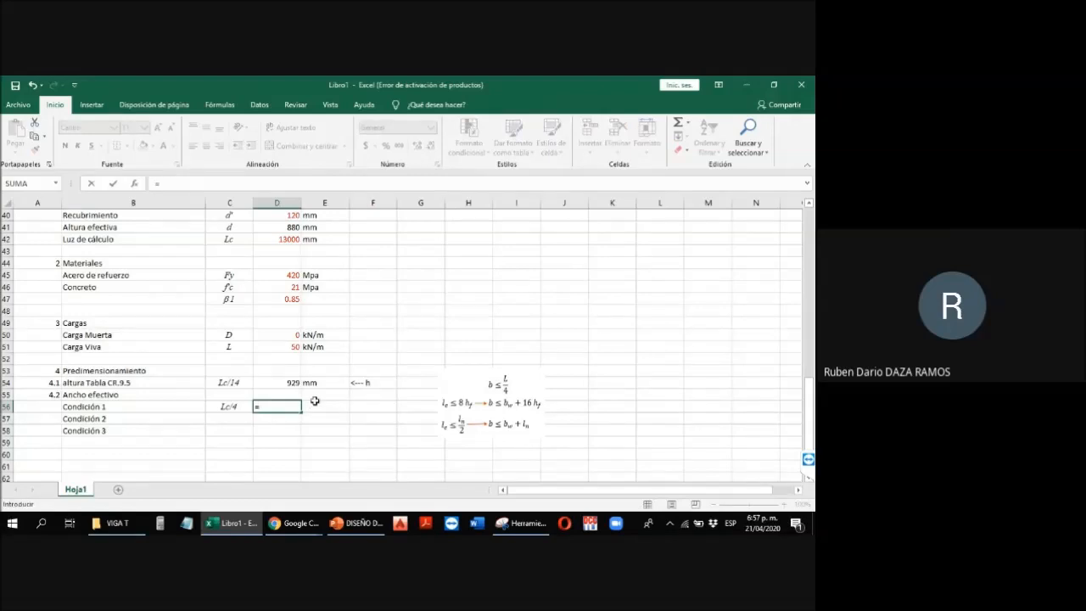
scroll(314, 400, "up", 2)
left_click(291, 311)
type("/4")
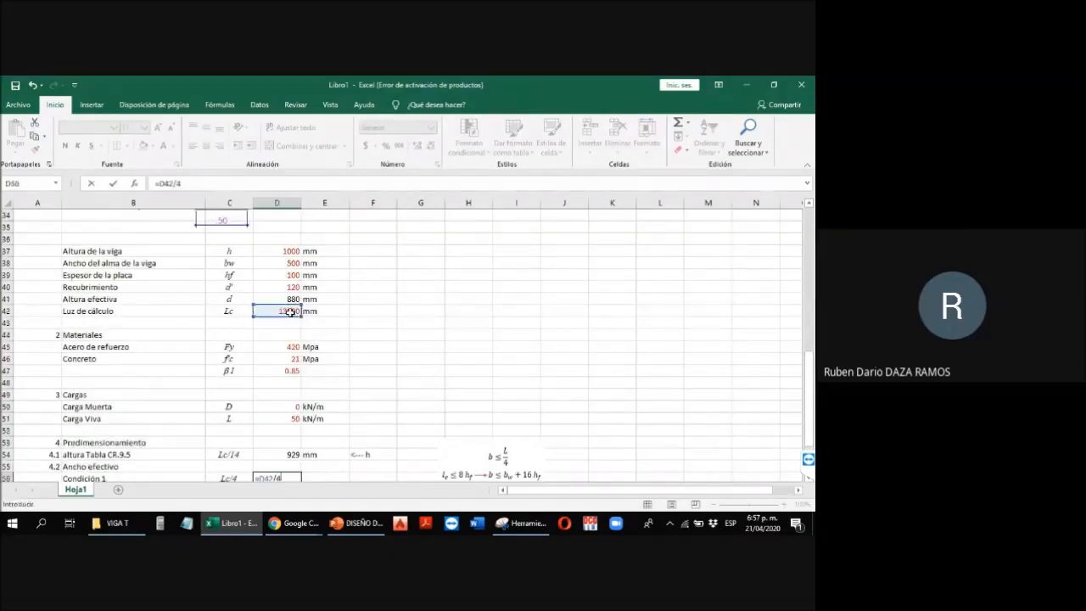
key("Return")
left_click(316, 346)
type("mm")
Step: Enter the expression bw+16hf for Condición 2 in C57
left_click(238, 359)
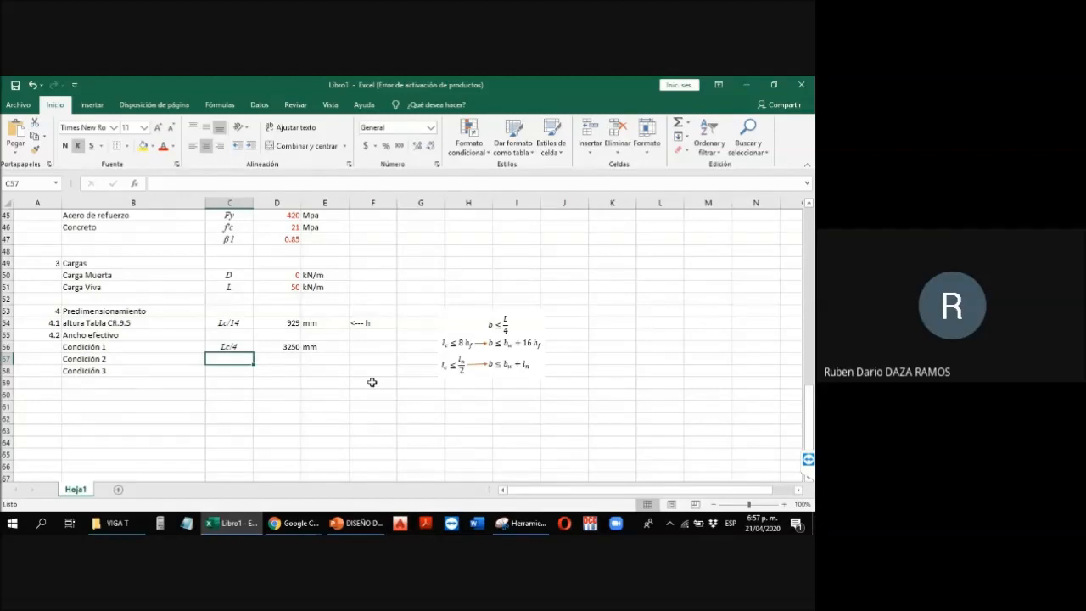
type("bw+")
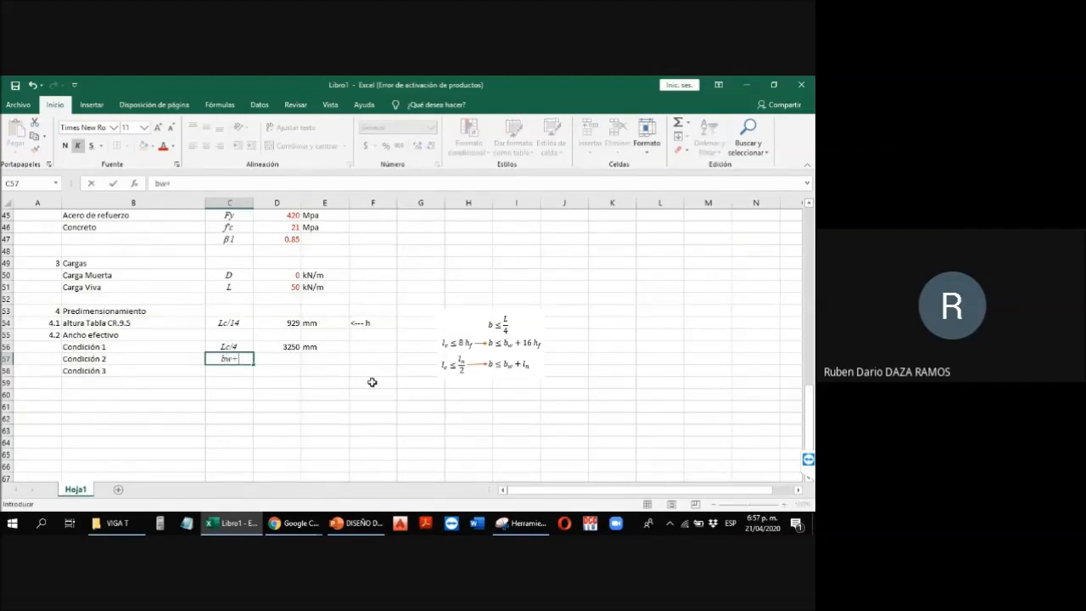
type("16hf")
key("Tab")
Step: Calculate Condición 2 in D57 with =D38+16*D39 and enter the unit mm in E57
type("=")
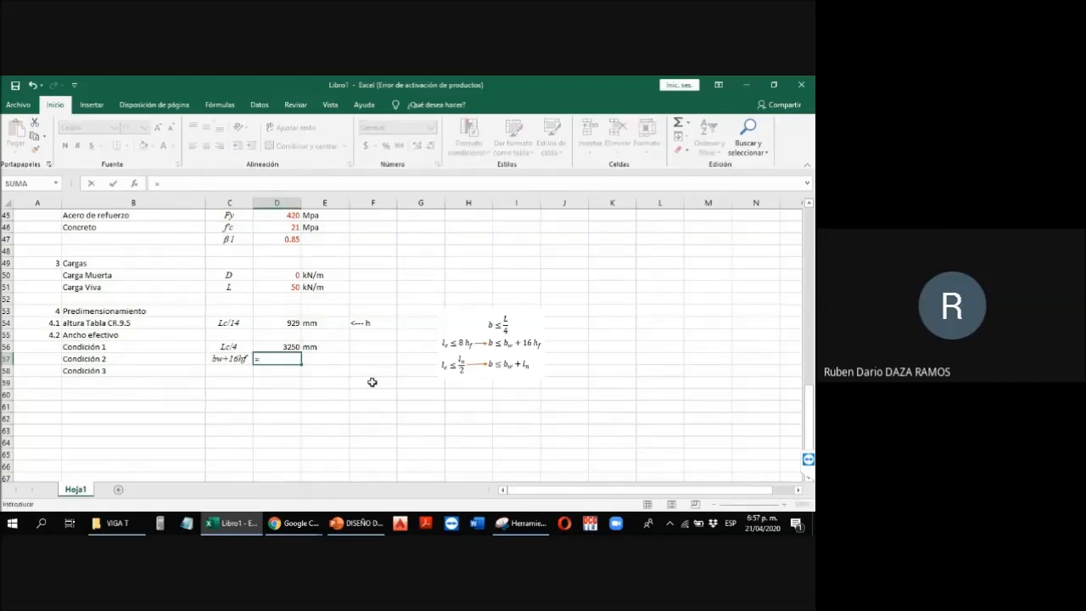
scroll(314, 368, "up", 5)
left_click(294, 311)
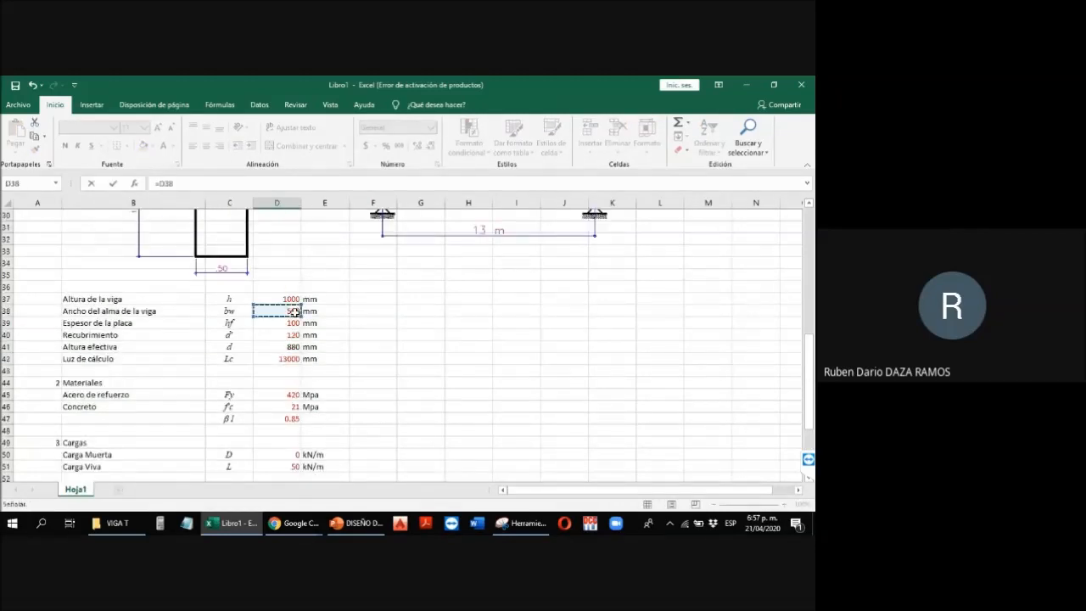
type("+16*")
scroll(295, 344, "down", 2)
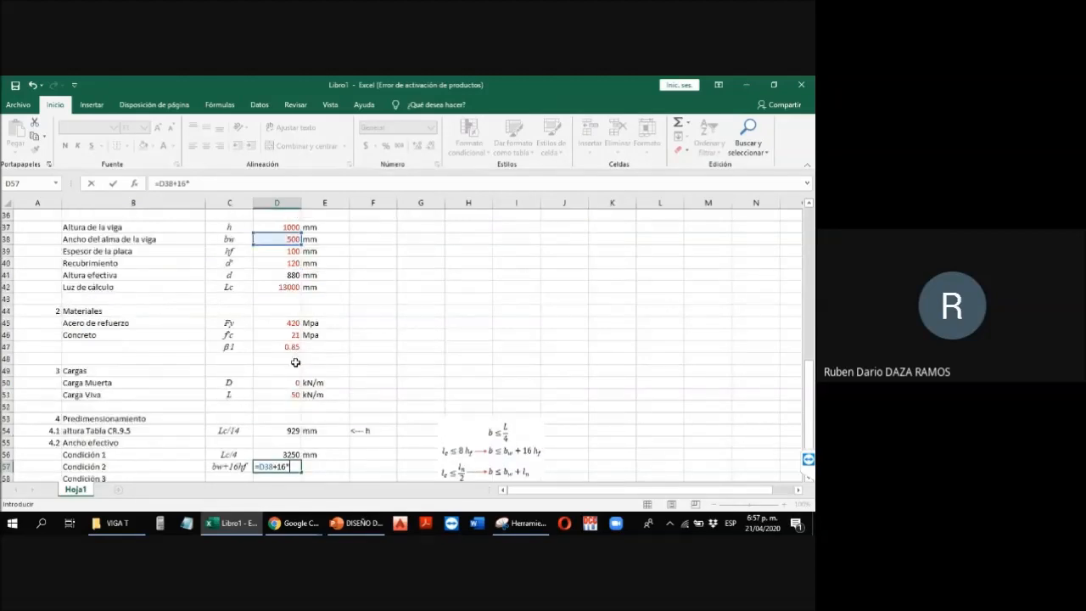
left_click(291, 251)
key("Return")
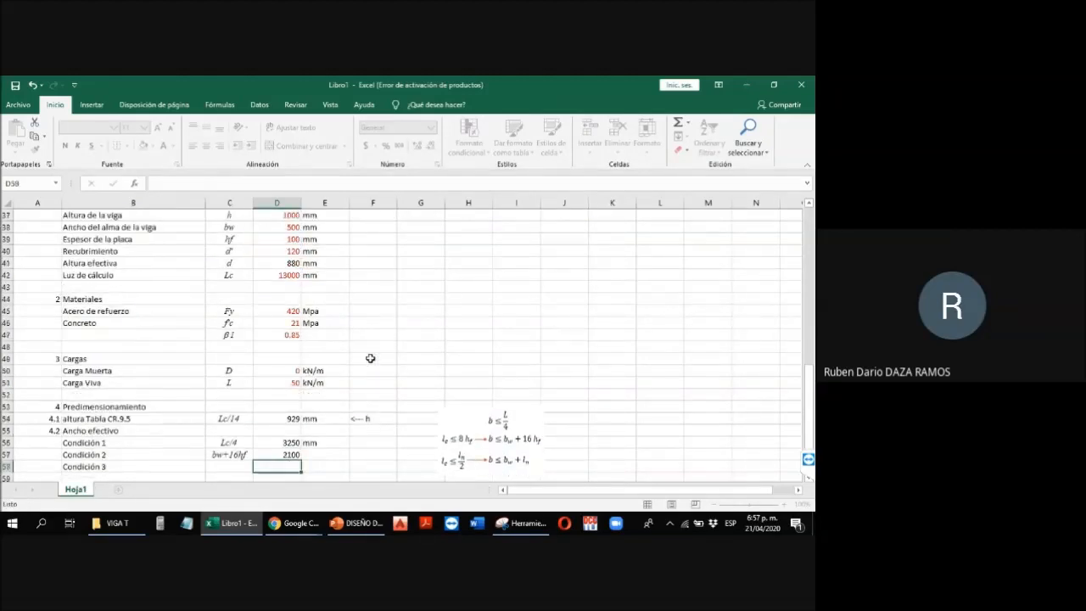
left_click(310, 455)
type("mm")
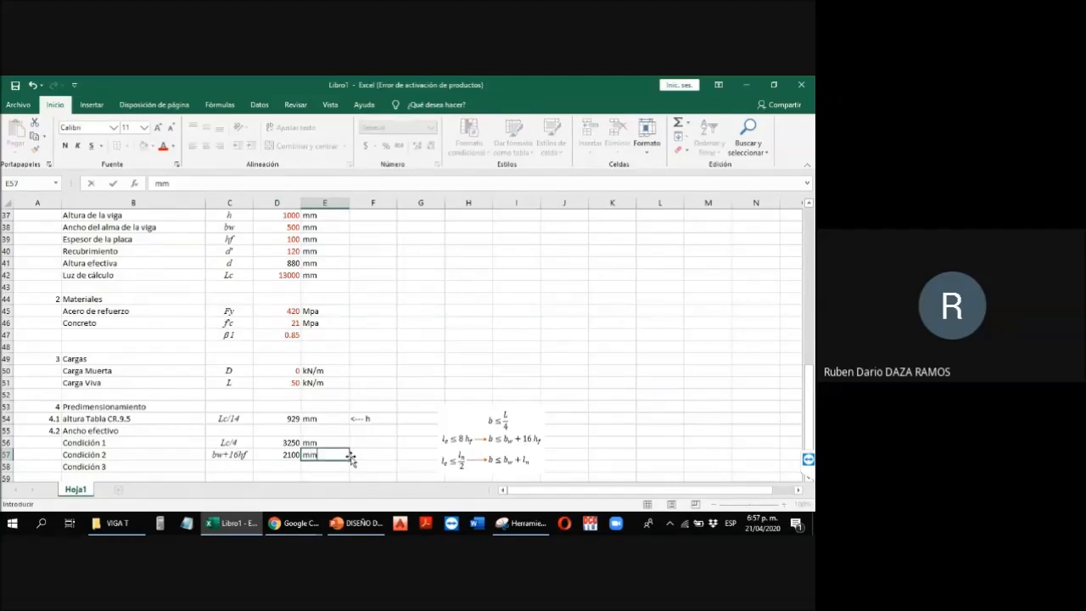
Step: Enter the expression bw+ln for Condición 3 in C58
left_click(216, 466)
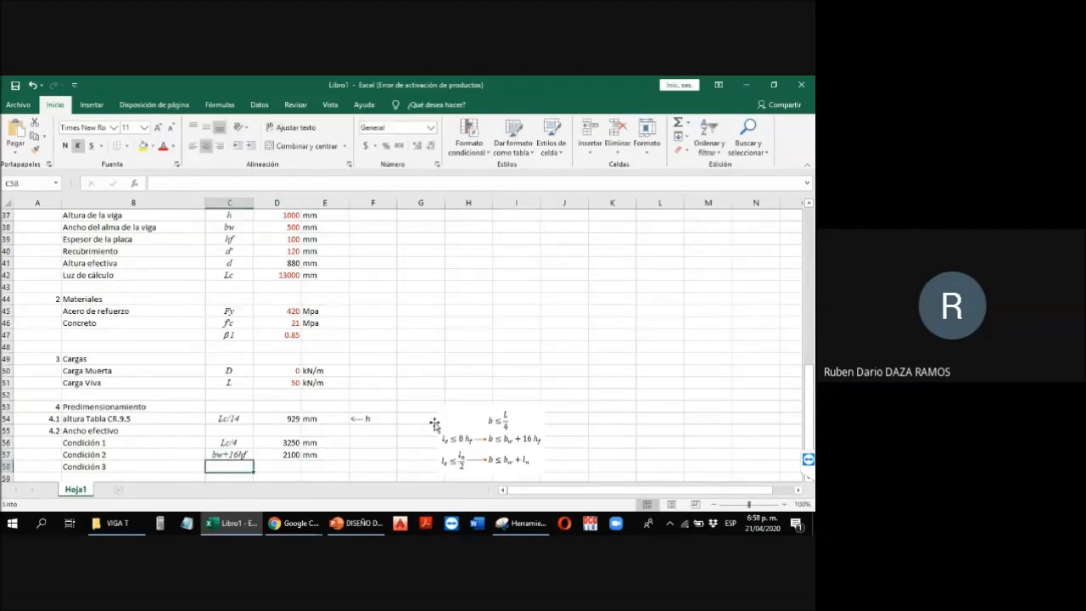
scroll(433, 423, "down", 1)
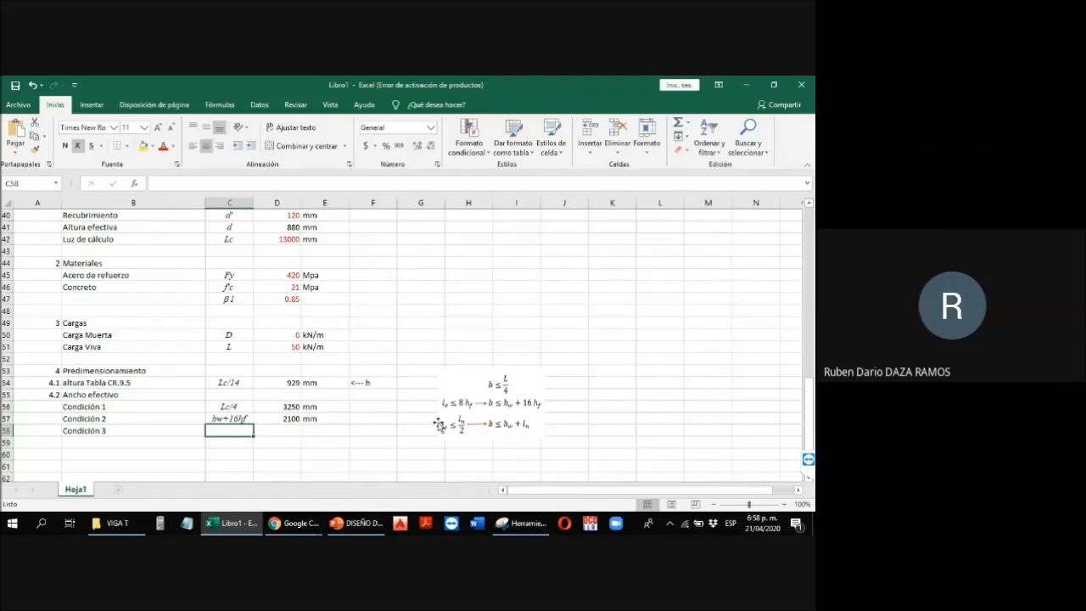
type("b")
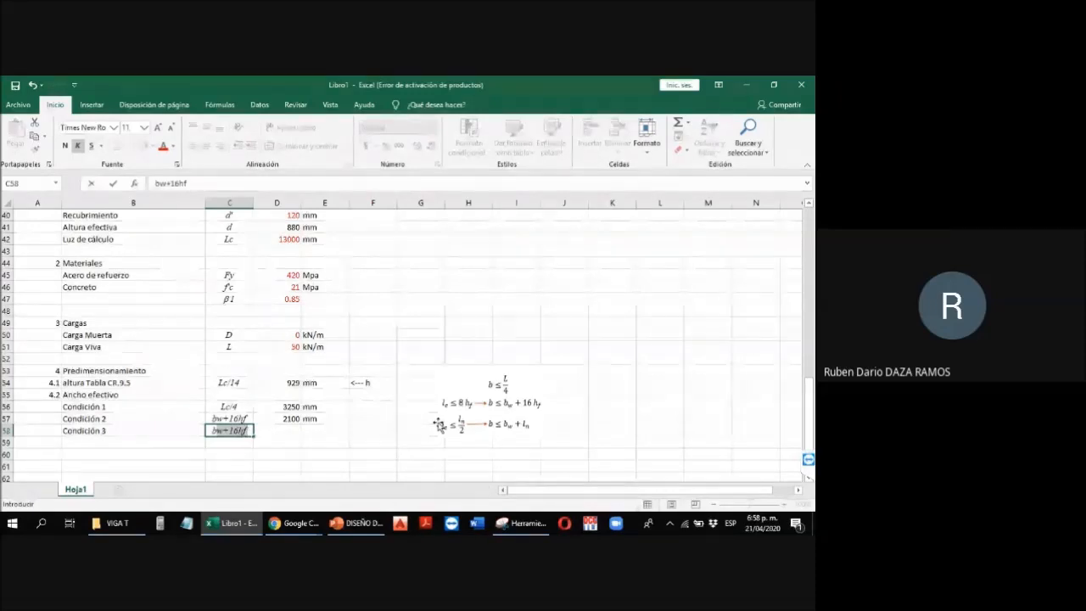
key("BackSpace")
key("BackSpace")
key("BackSpace")
key("BackSpace")
type("ln")
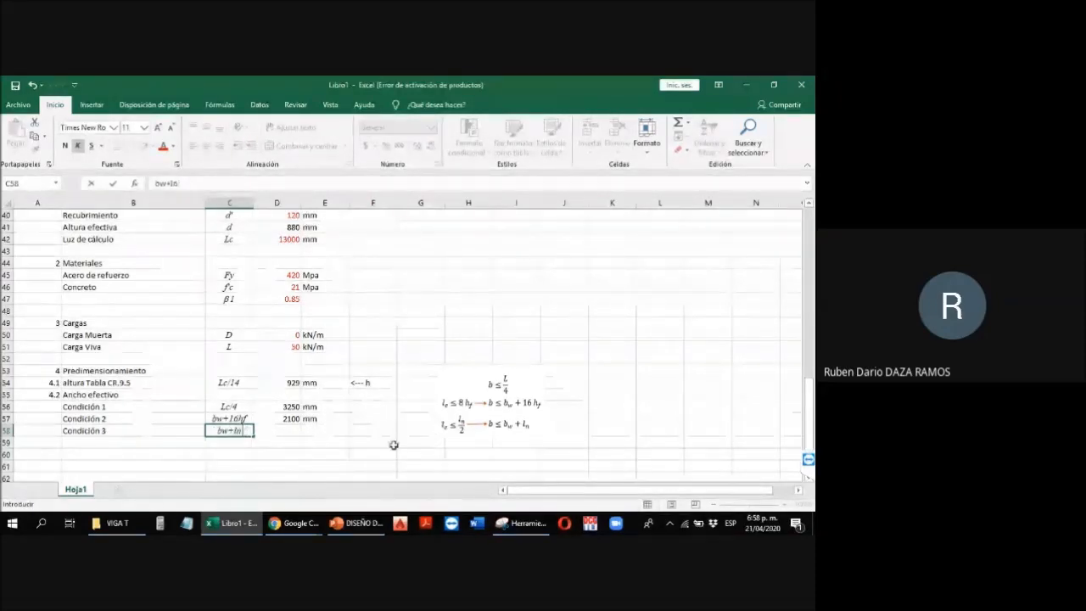
Step: Calculate Condición 3 in D58 with =D38+350, using the web width bw plus 350 for ln
left_click(295, 433)
type("=")
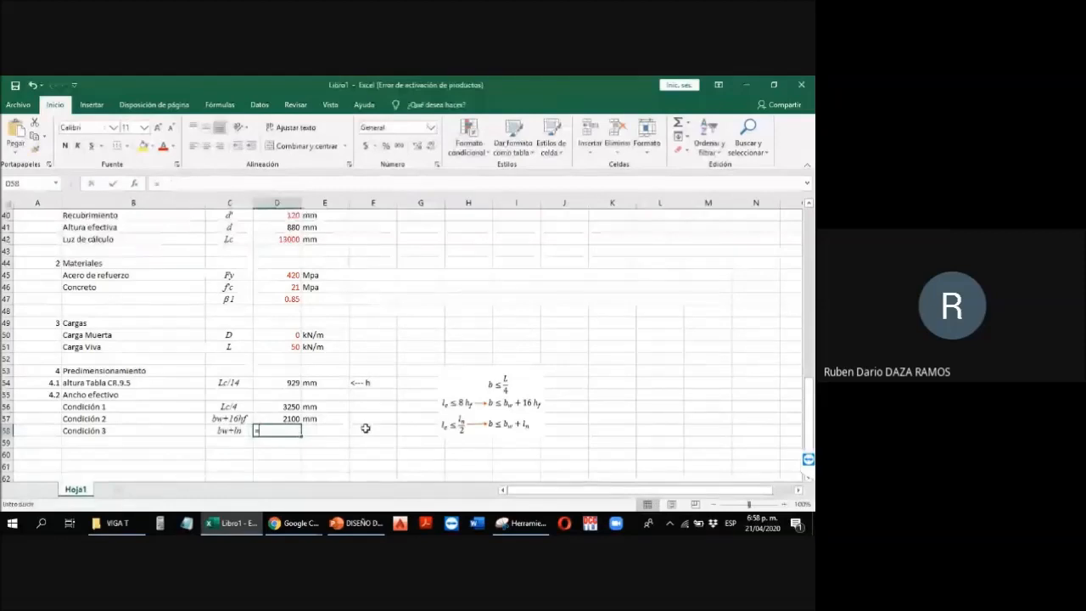
scroll(376, 322, "up", 5)
left_click(289, 370)
type("+")
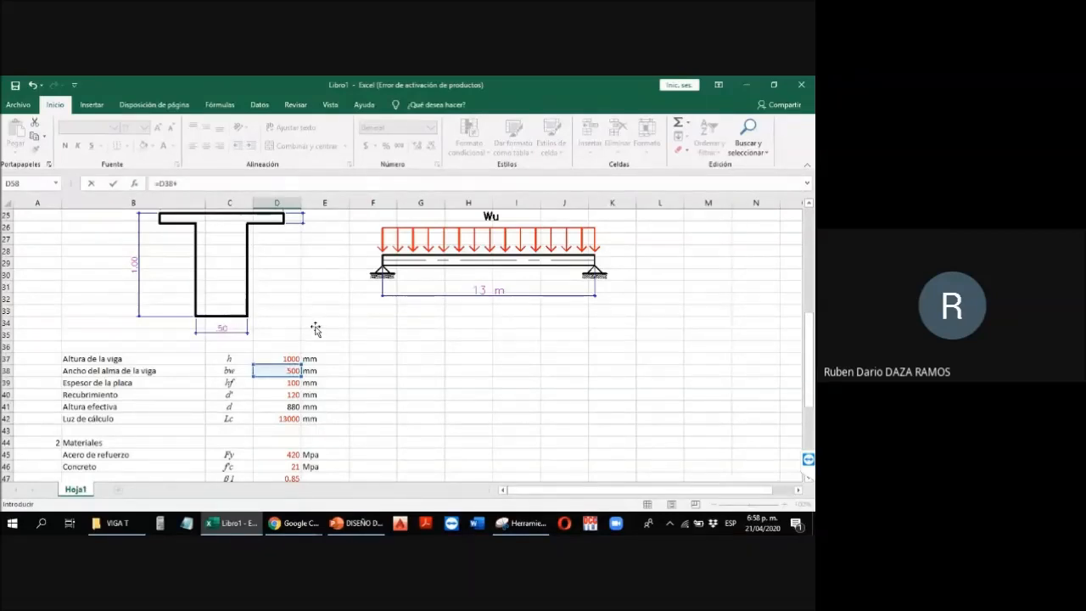
scroll(314, 329, "down", 2)
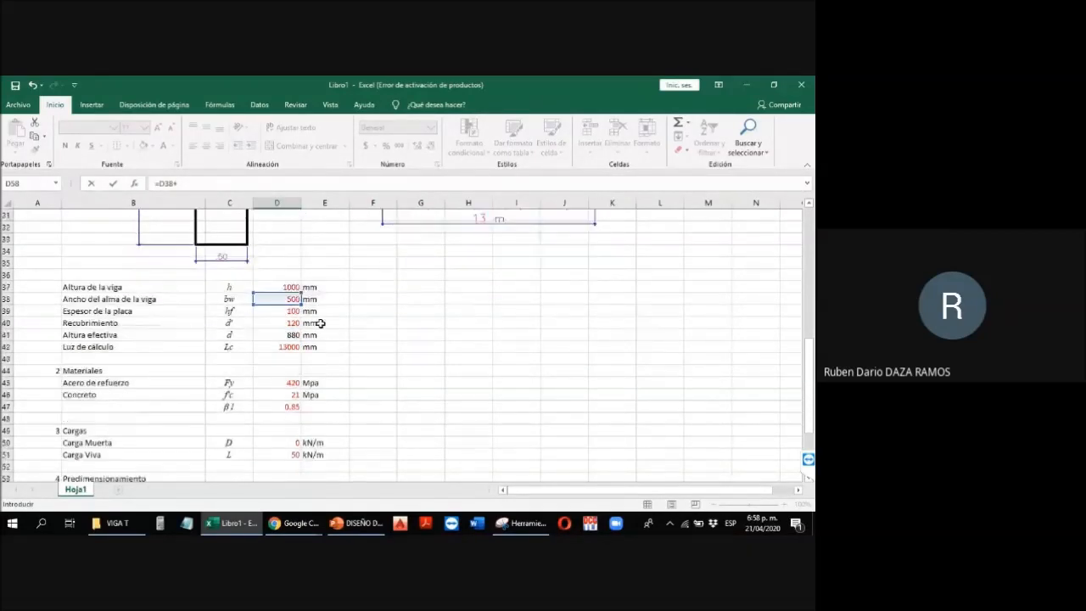
scroll(322, 323, "up", 2)
scroll(323, 323, "up", 1)
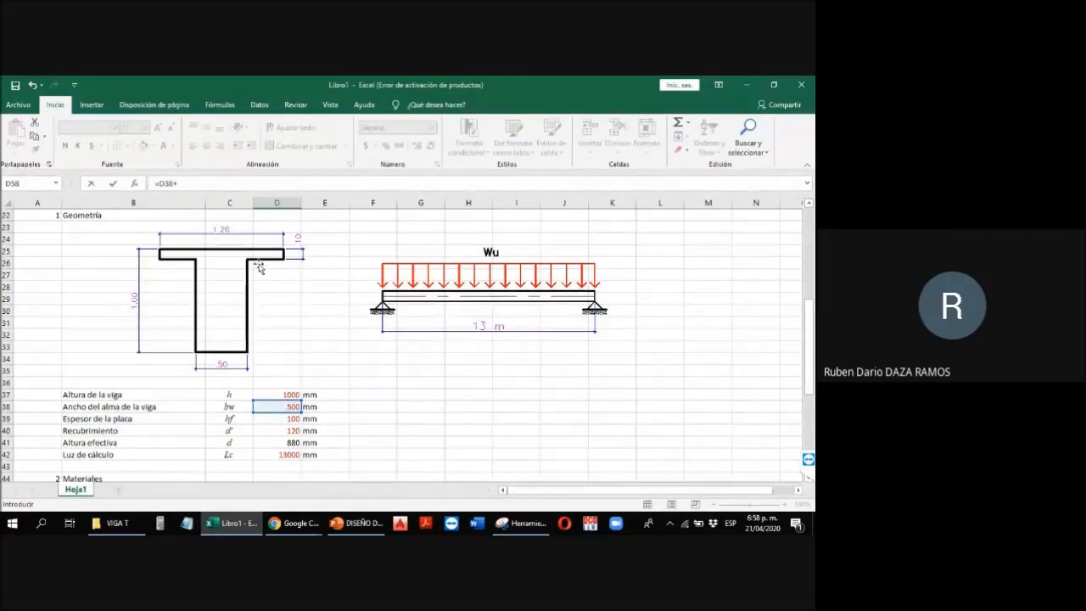
scroll(340, 300, "down", 8)
type("D39")
key("Return")
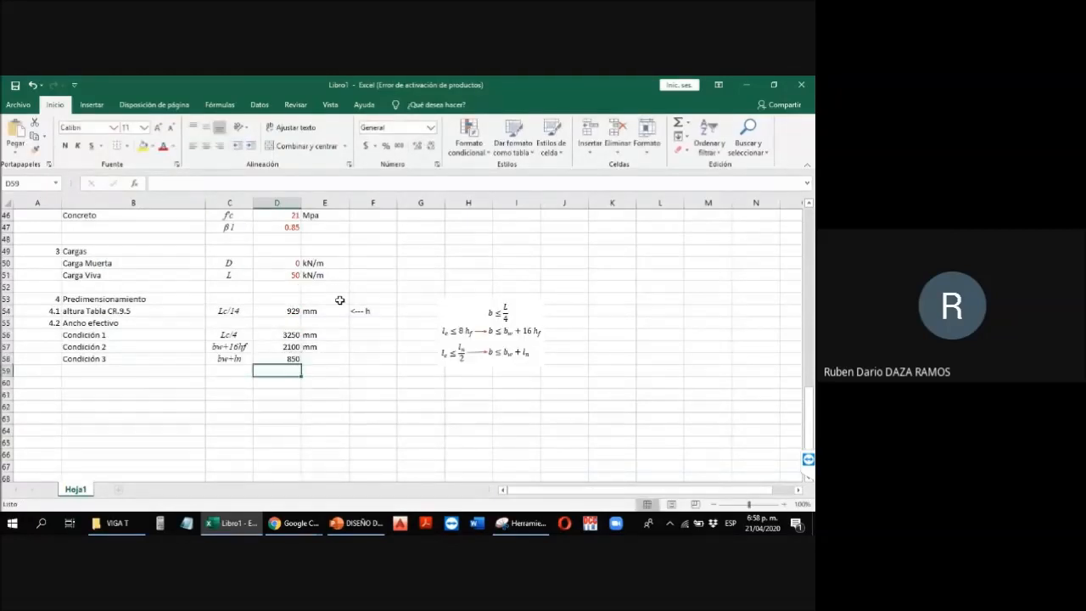
Step: Enter the unit mm in E58 beside the Condición 3 result
type("1")
key("Escape")
key("Up")
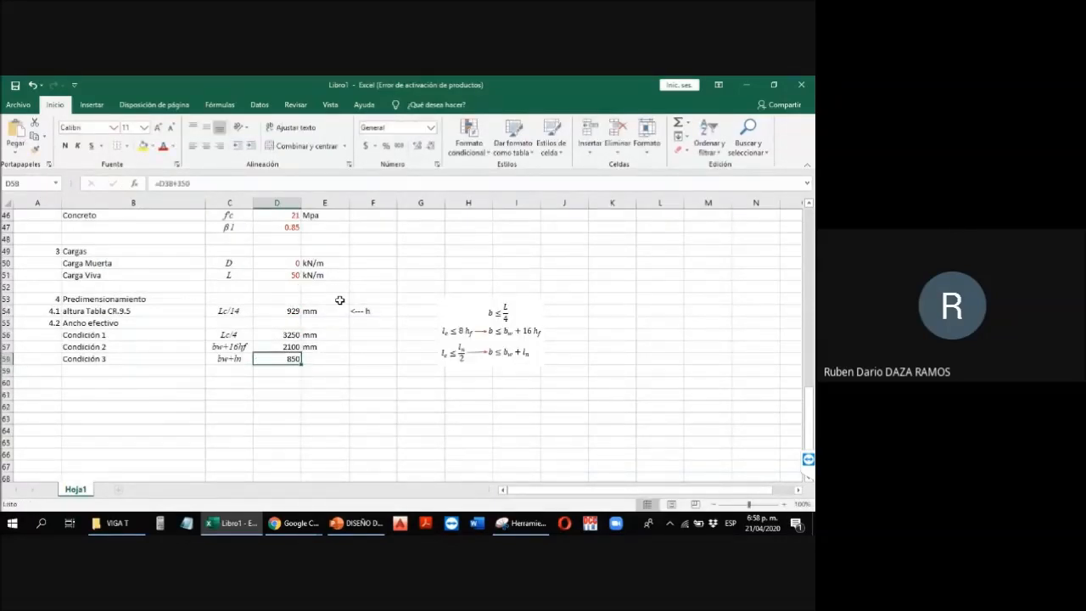
key("Right")
key("Left")
key("Down")
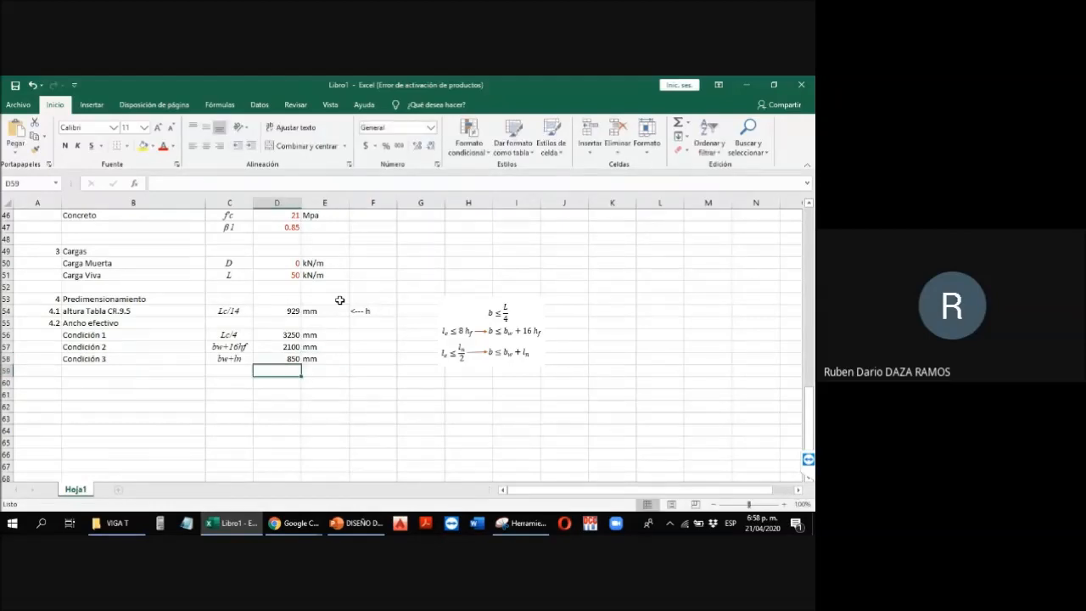
Step: Enter the symbol b in C59 below the three conditions
left_click(250, 371)
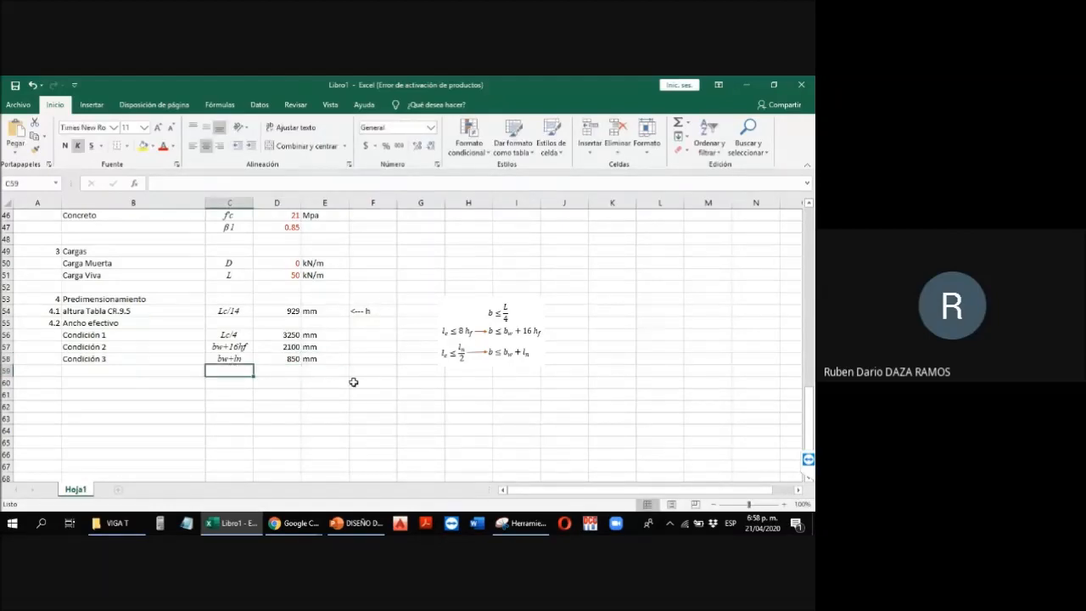
type("b")
key("Tab")
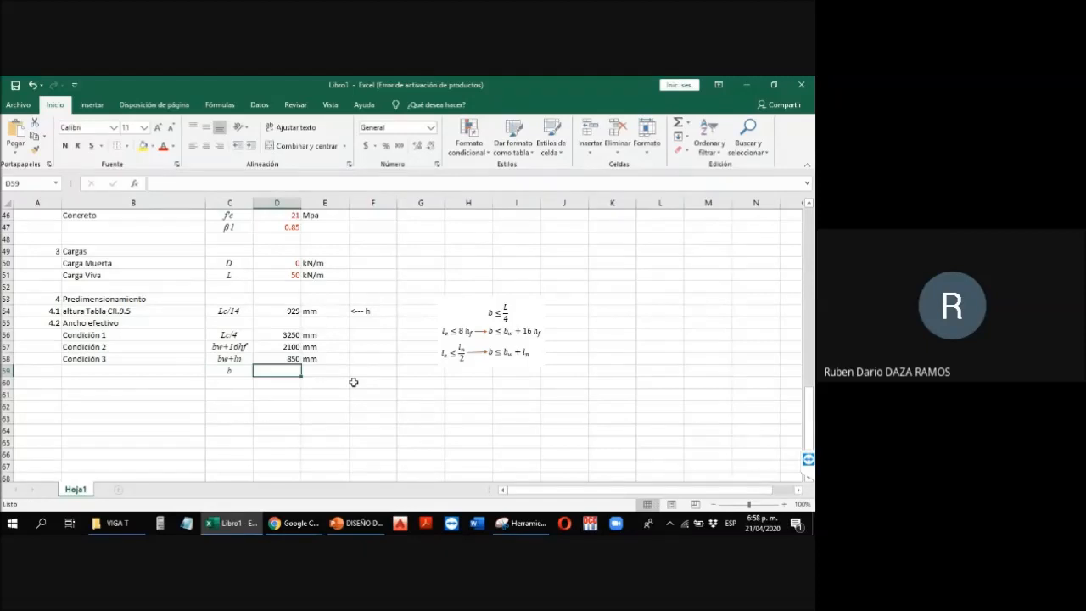
Step: Calculate the governing width b in D59 as the minimum of D56:D58 and enter the unit mm in E59
type("min")
key("BackSpace")
key("BackSpace")
key("BackSpace")
type("=m")
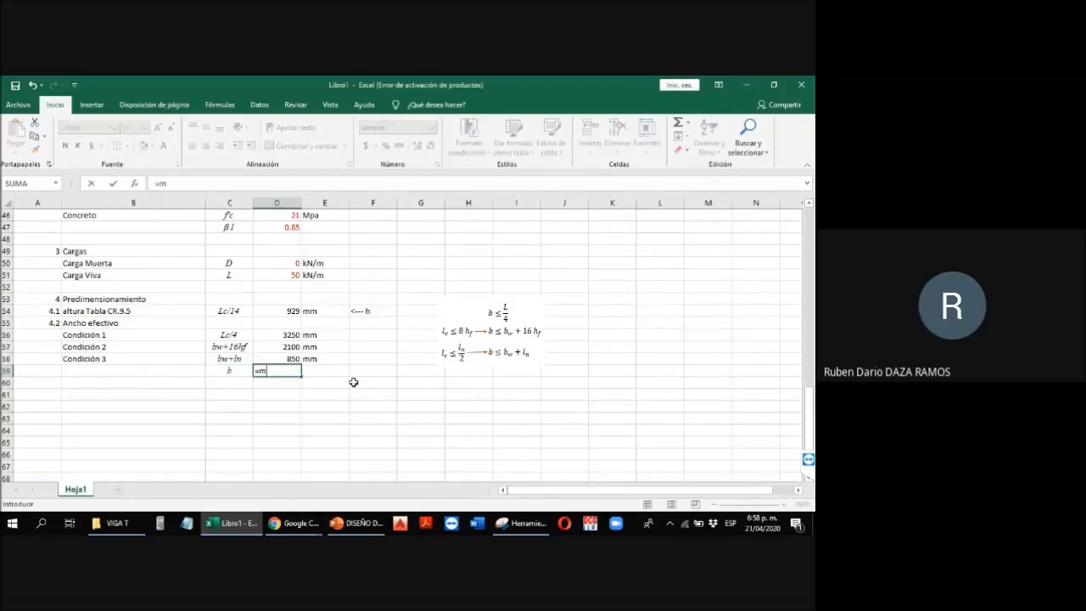
type("in(")
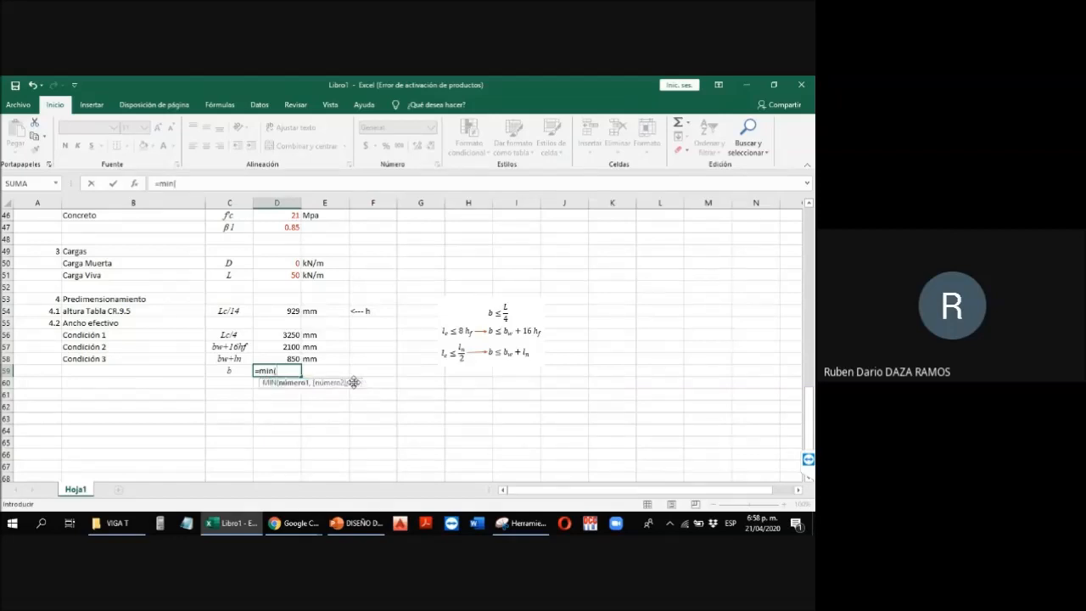
left_click_drag(275, 334, 282, 358)
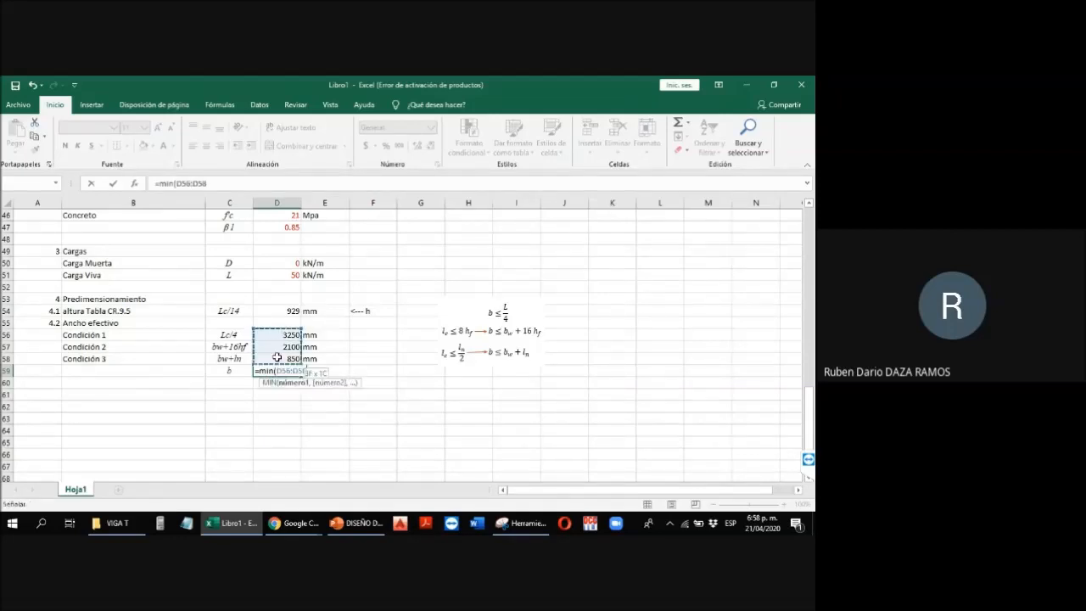
key("Return")
key("Up")
key("Right")
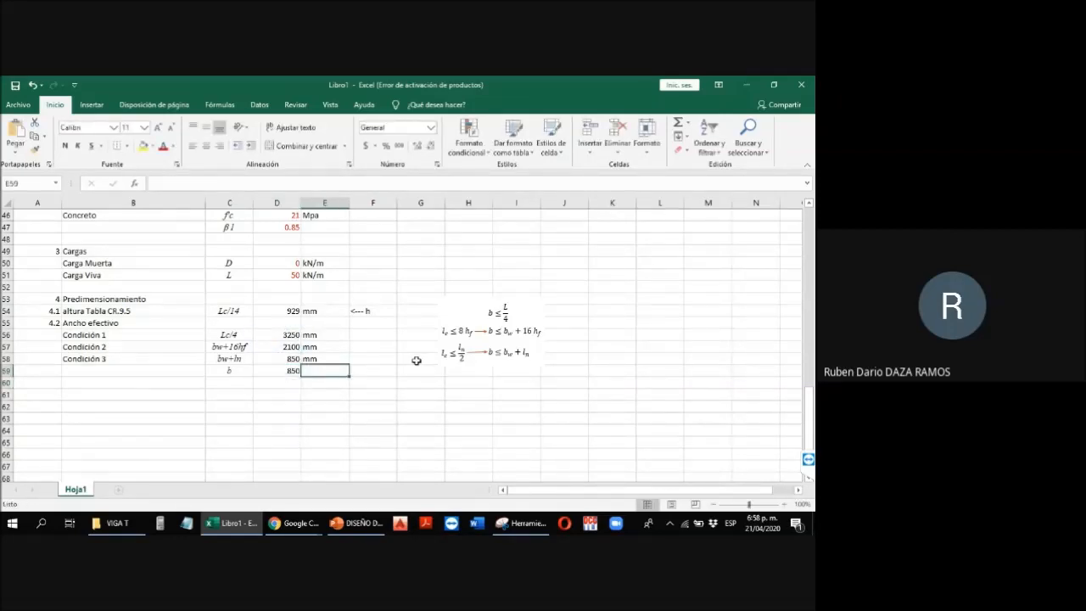
key("Down")
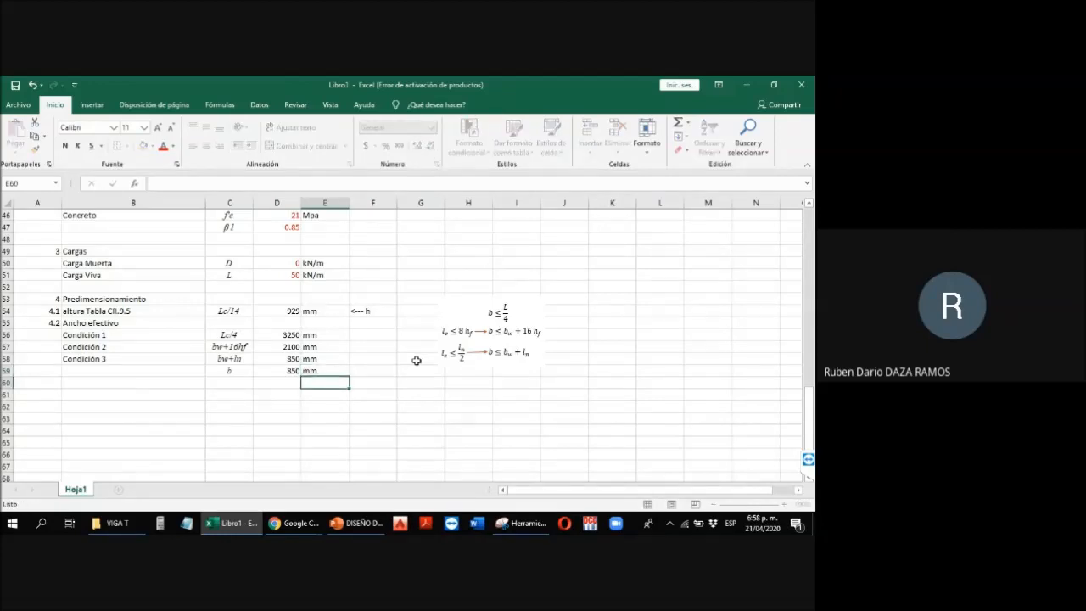
Step: Apply a thick outside border around the b result row, C59:E59
left_click(230, 370)
mouse_move(315, 381)
left_mouse_down()
mouse_move(269, 373)
mouse_move(312, 371)
left_mouse_up()
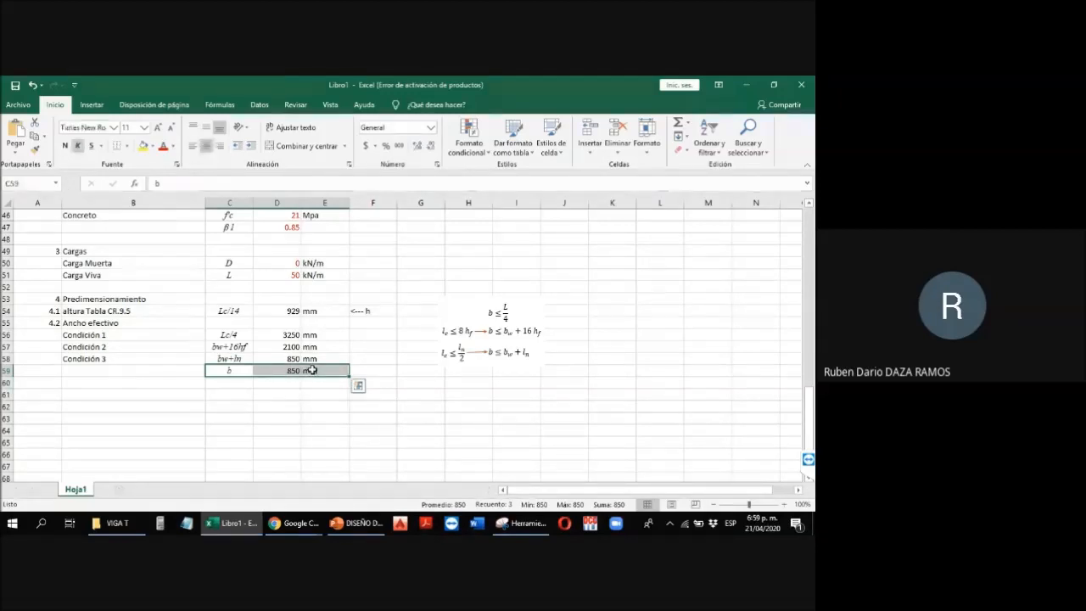
left_click(128, 146)
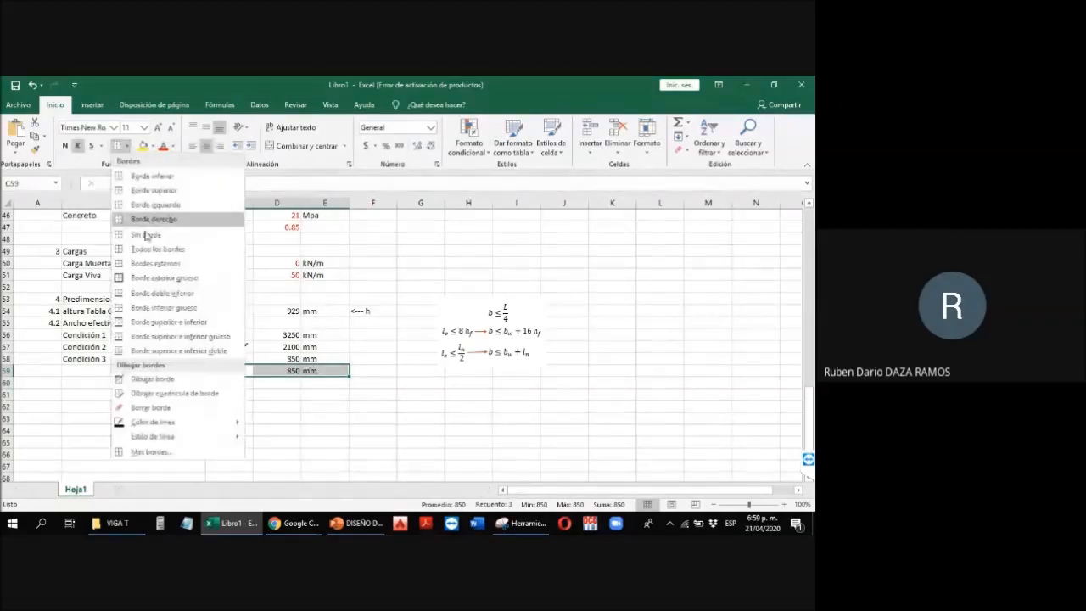
left_click(161, 277)
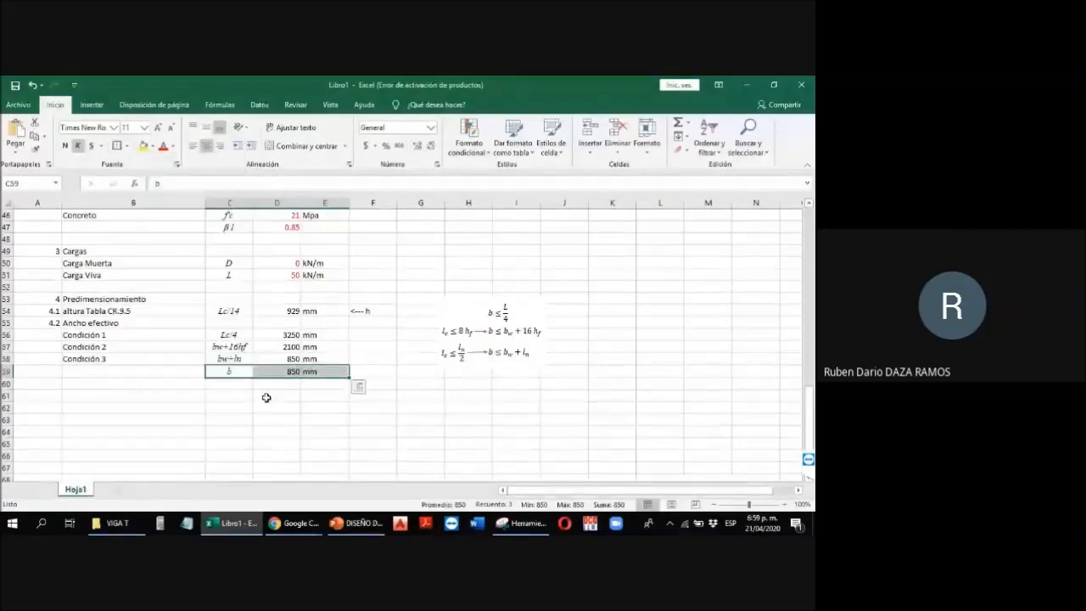
left_click(266, 396)
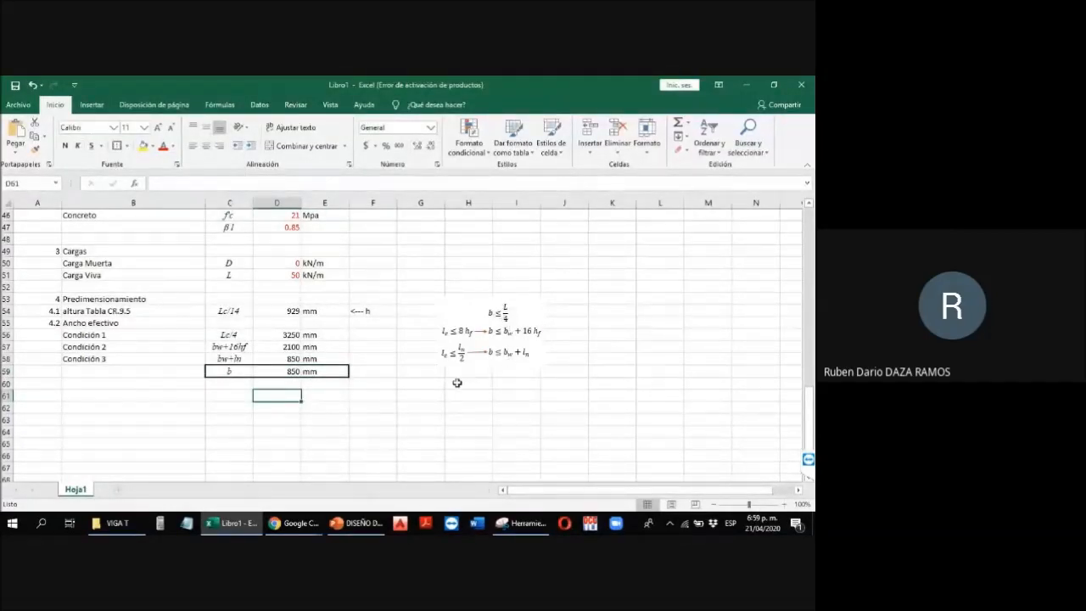
left_click(213, 395)
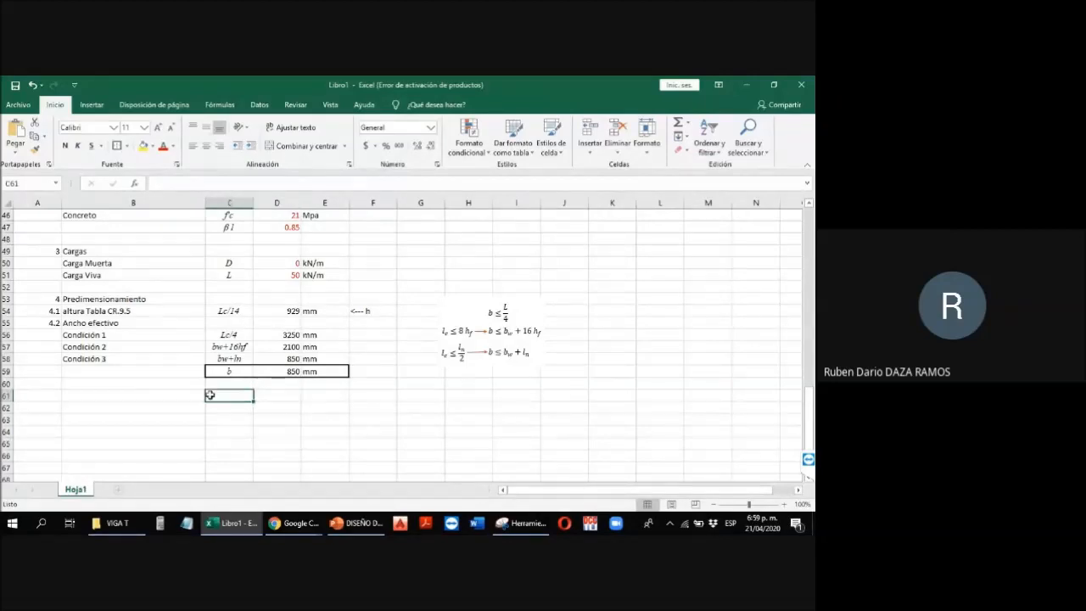
left_click(52, 395)
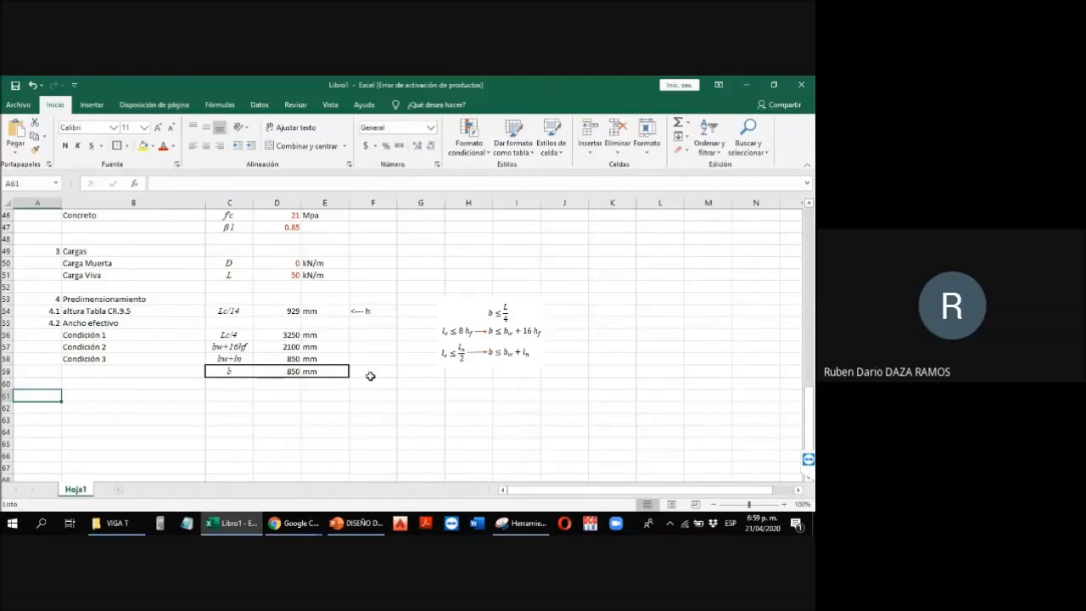
left_click(240, 384)
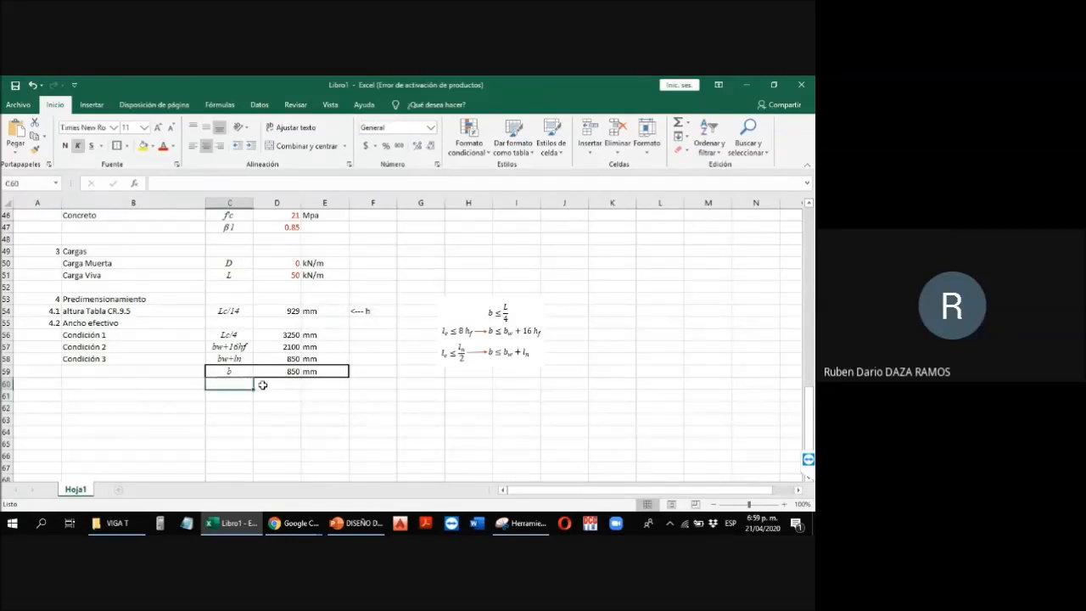
Step: Enter 1200 in D60 below the b result and fill the cell yellow
double_click(289, 385)
type("1200")
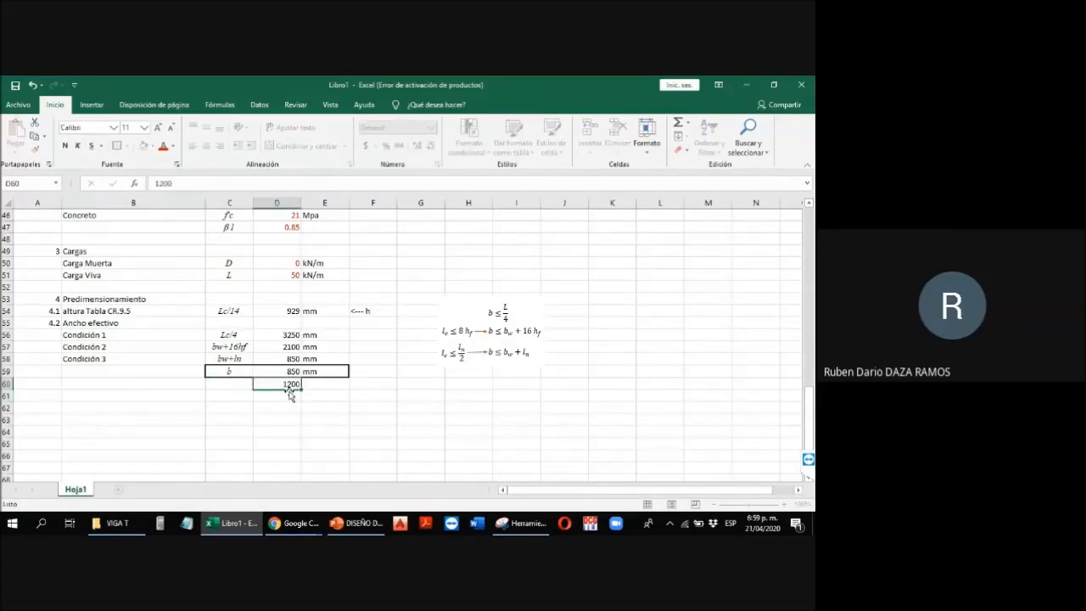
key("Return")
key("Up")
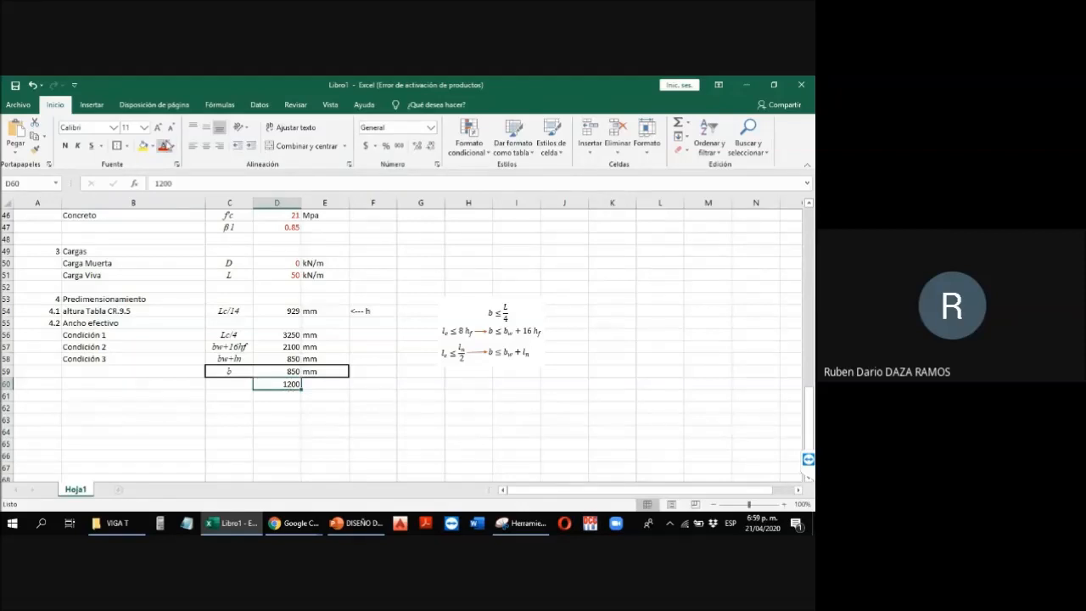
left_click(143, 148)
Step: Enter the note ojo in E60 beside the yellow cell and colour its text red
left_click(346, 387)
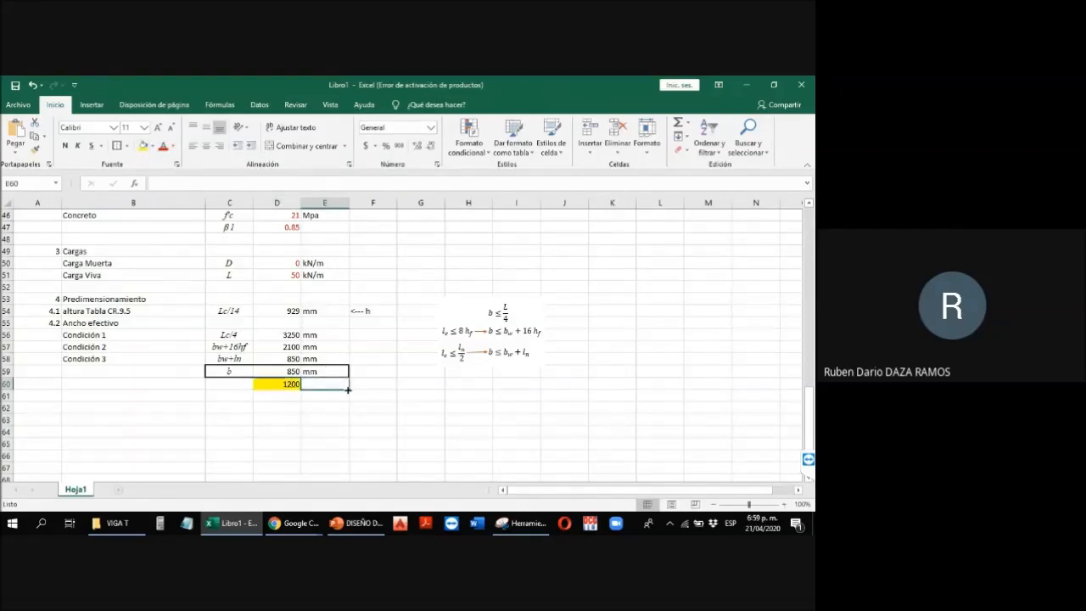
type("ojo")
key("Return")
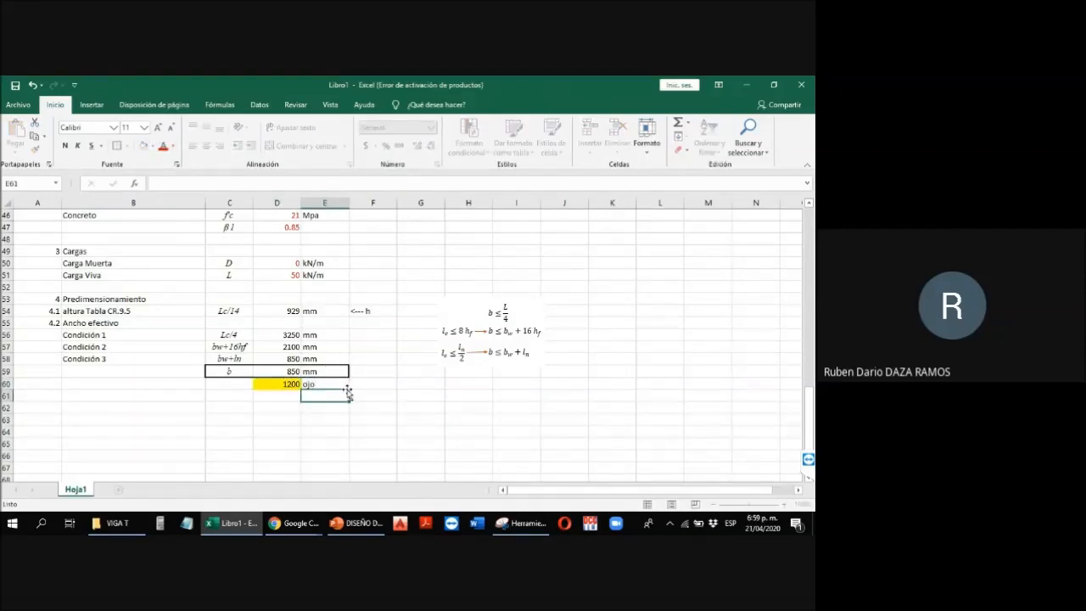
left_click(347, 389)
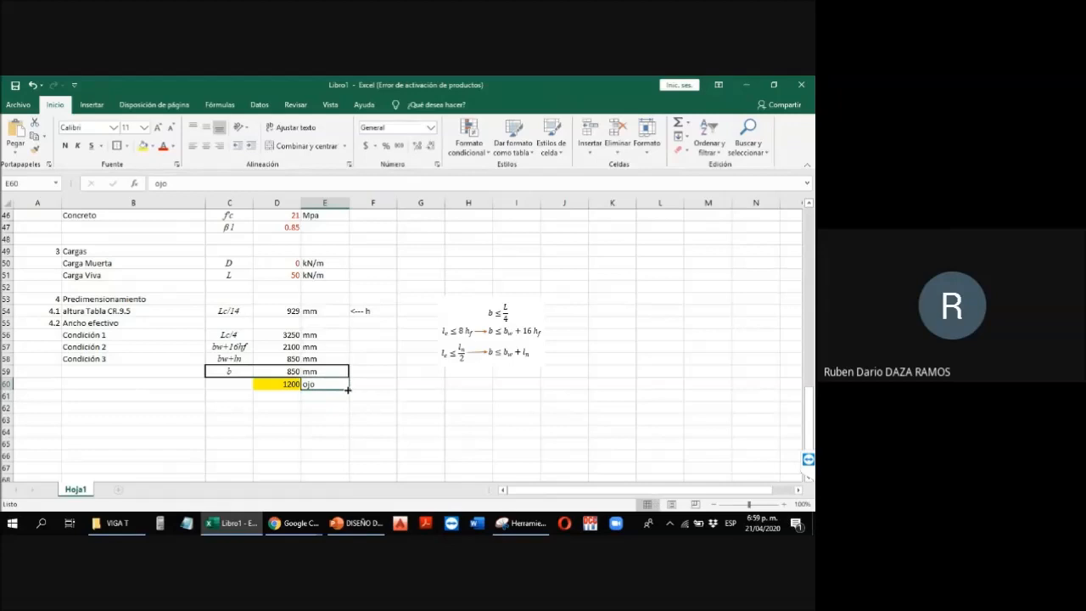
left_click(163, 146)
Step: Check the design flowchart at the start of the sheet and add section heading 5, Análisis Estructural, in A62:B62
left_click(133, 407)
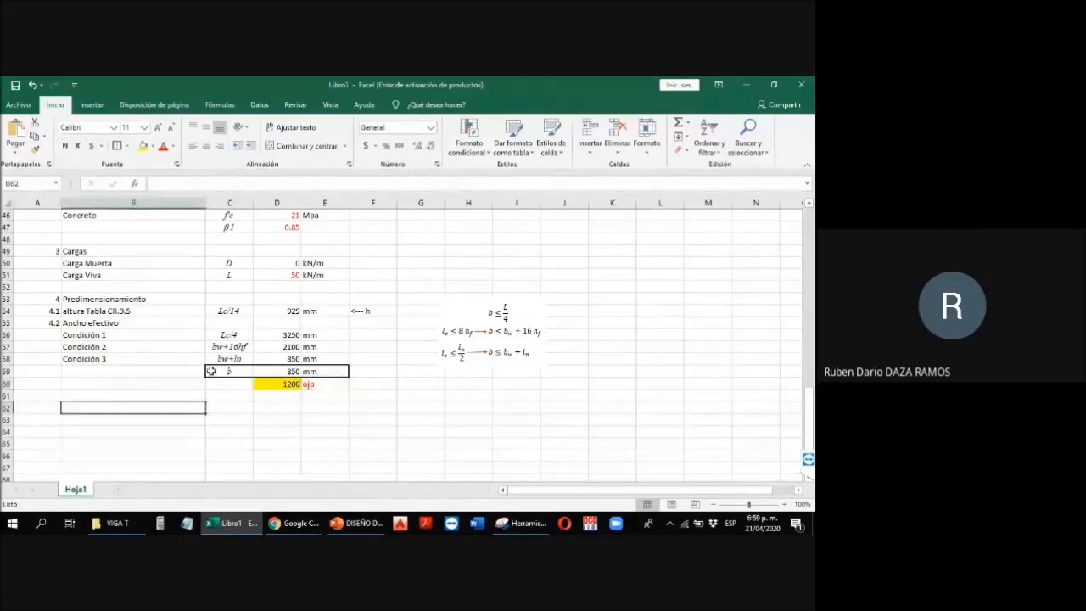
scroll(212, 371, "up", 15)
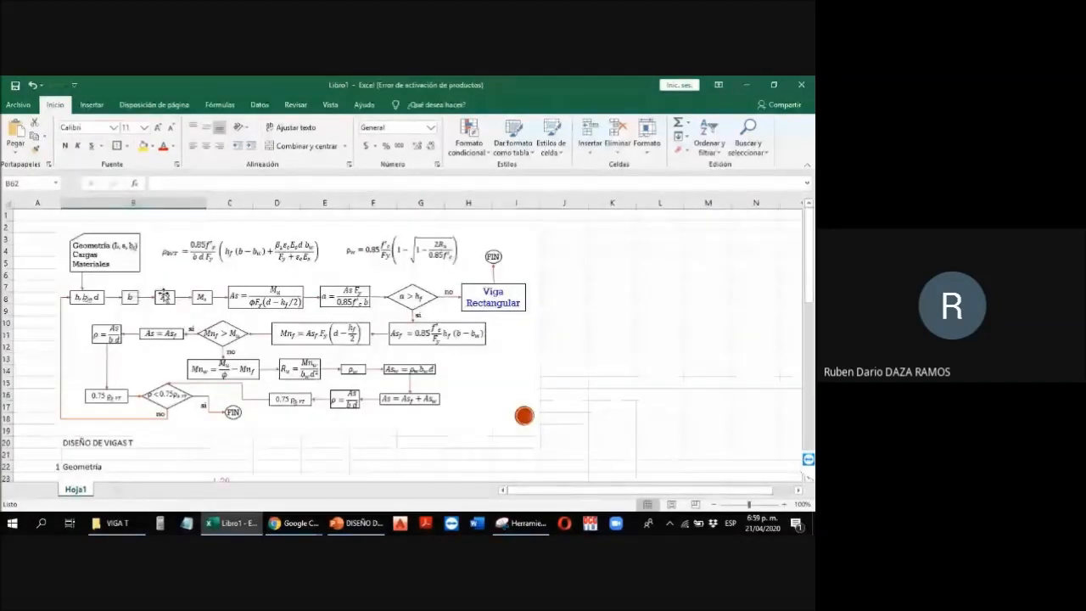
scroll(228, 297, "down", 5)
scroll(266, 313, "down", 12)
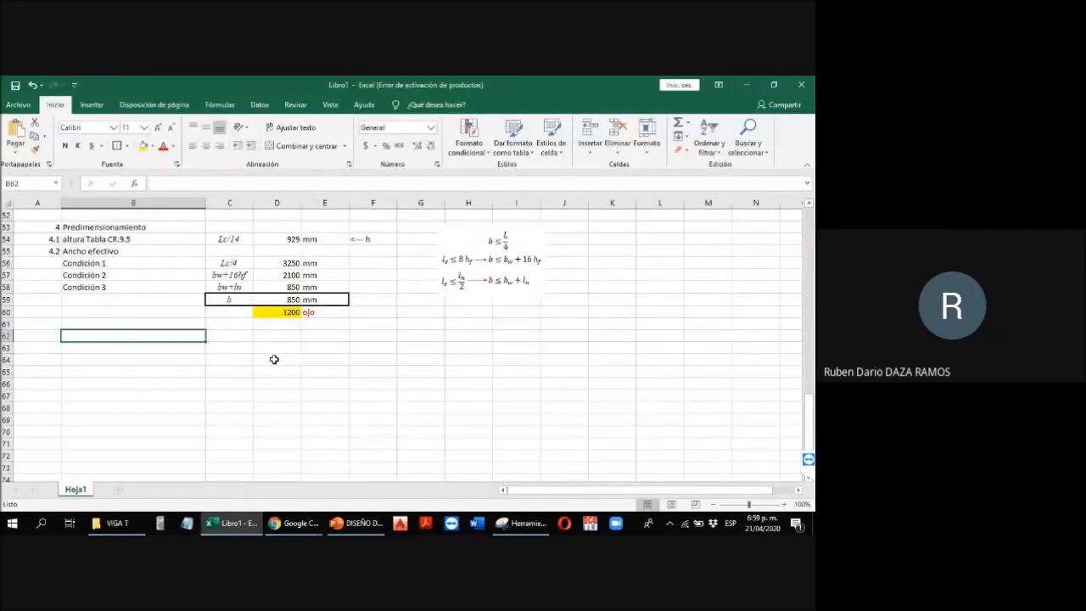
key("Left")
type("5")
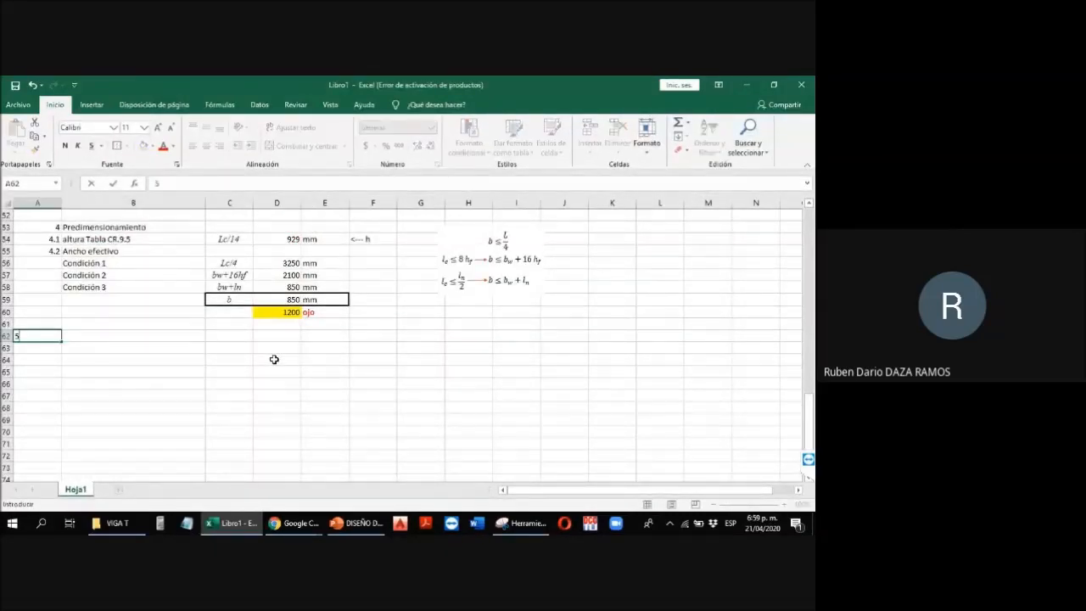
key("Right")
type("Análisis EStructural")
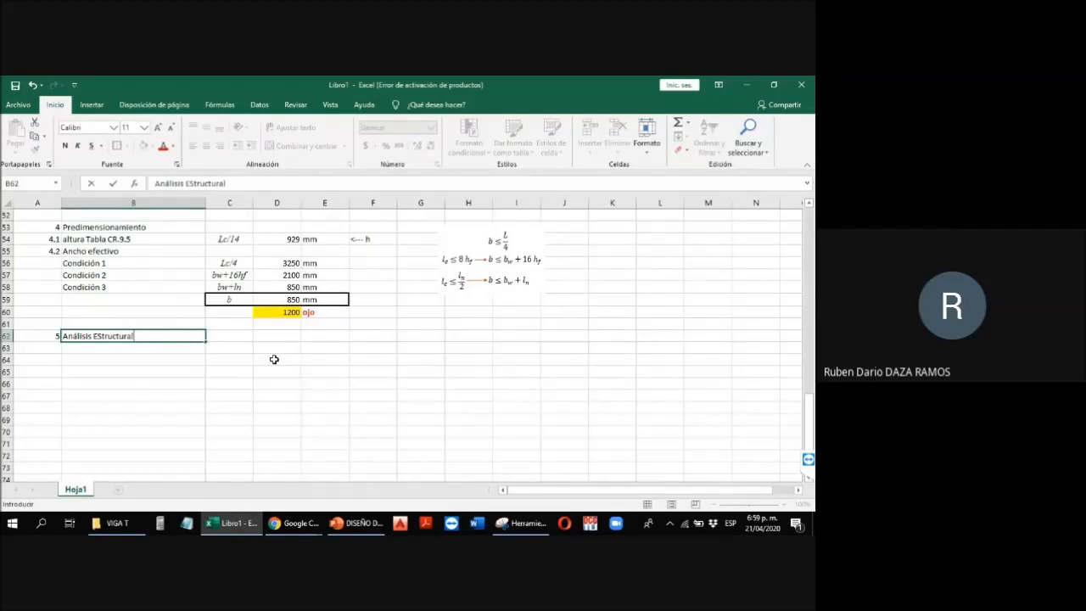
key("Return")
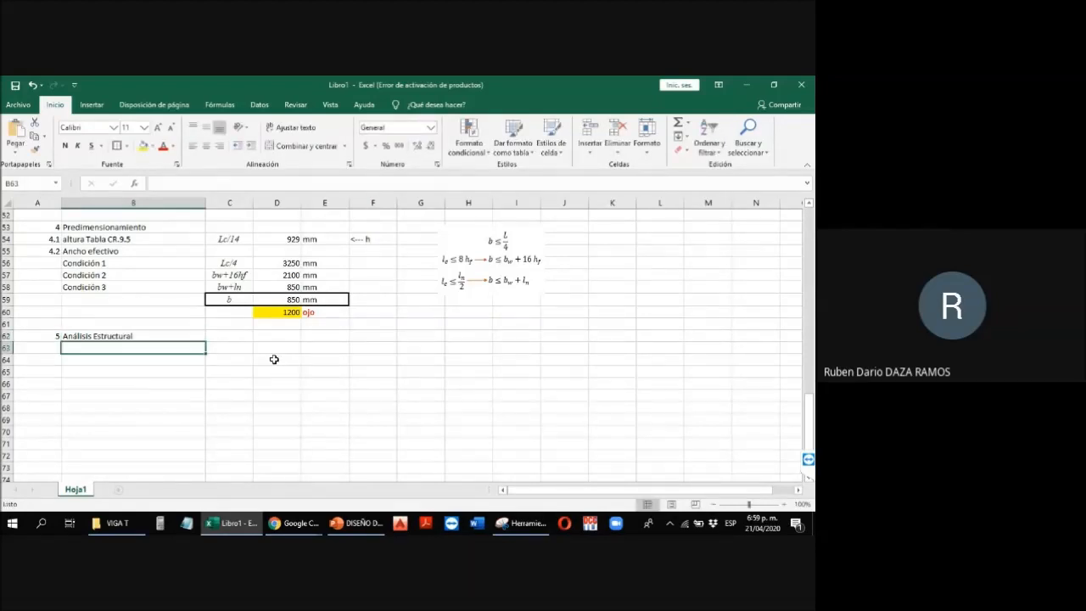
Step: Enter the label Peso propio in B63 and its symbol PP in C63
type("Peso propio")
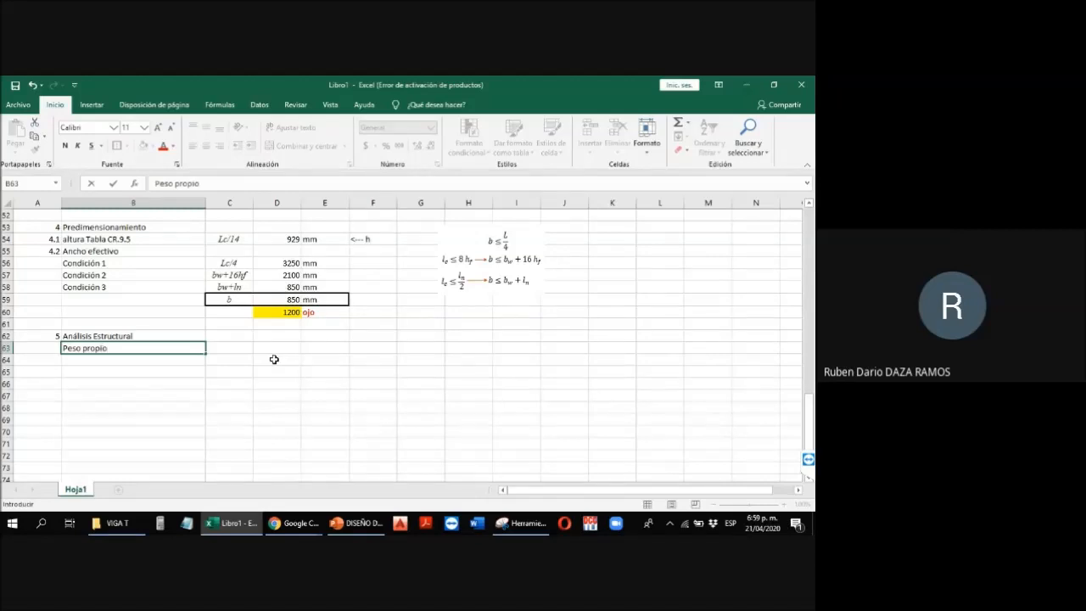
key("Tab")
type("PP")
key("Tab")
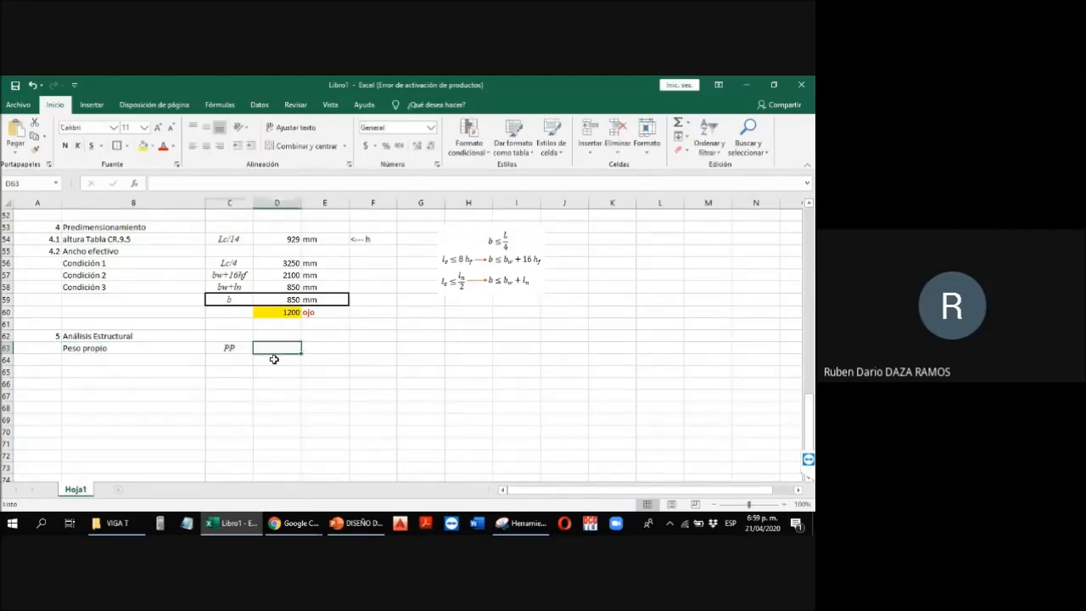
Step: Start the PP formula in D63 with the flange area, slab thickness D39 times flange width D60
type("=")
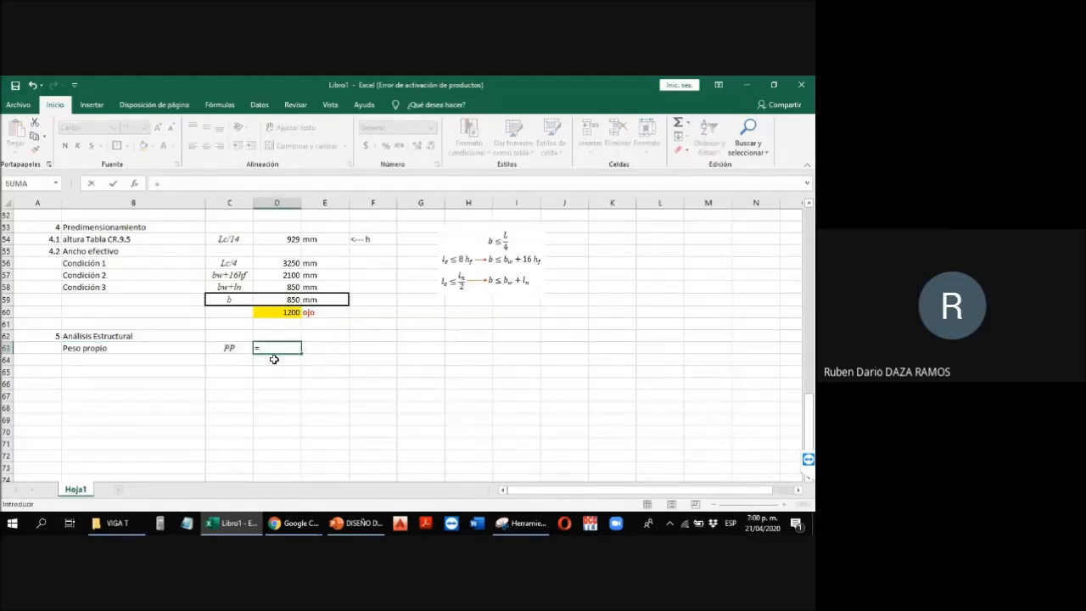
scroll(284, 363, "up", 3)
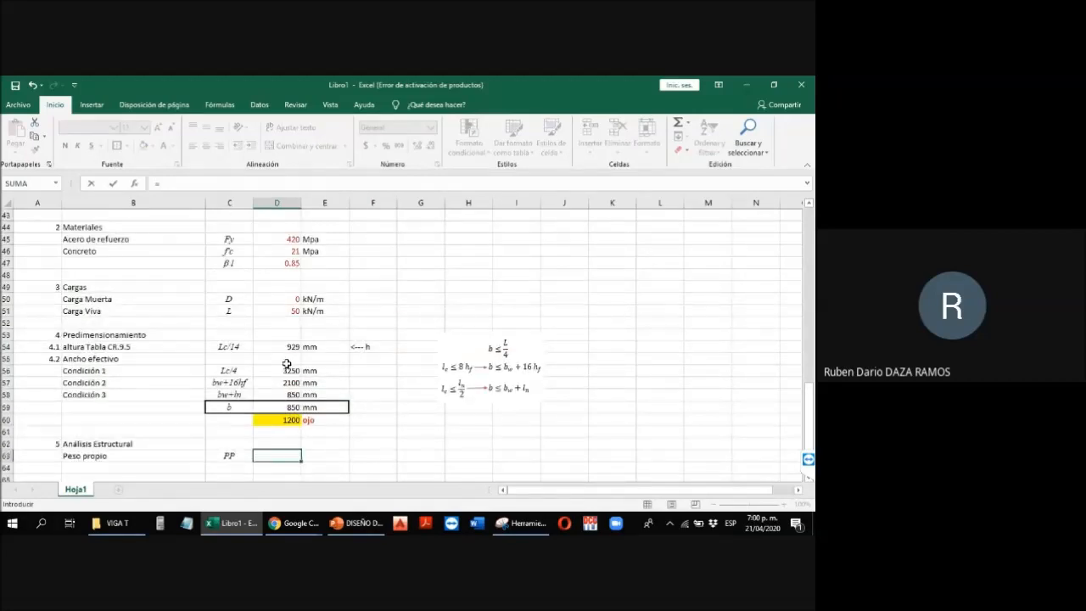
scroll(287, 364, "up", 7)
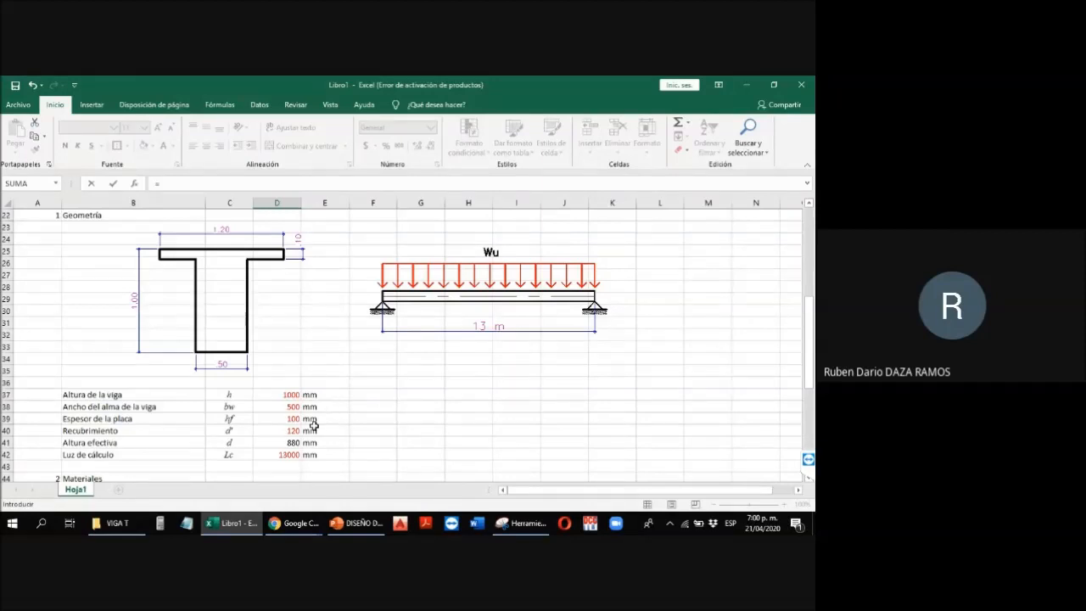
left_click(286, 418)
type("*")
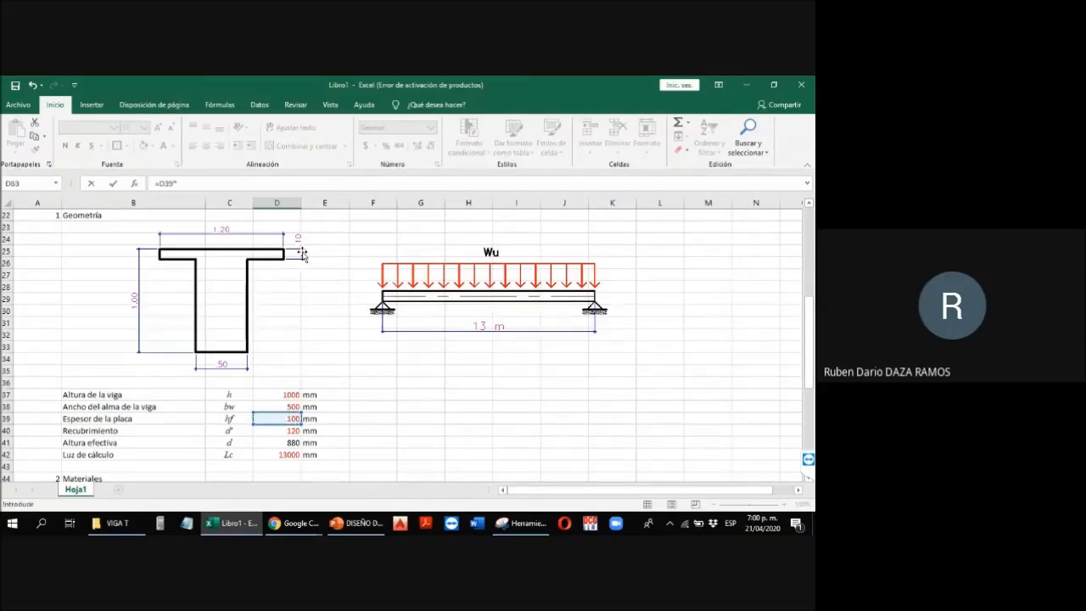
scroll(220, 237, "down", 9)
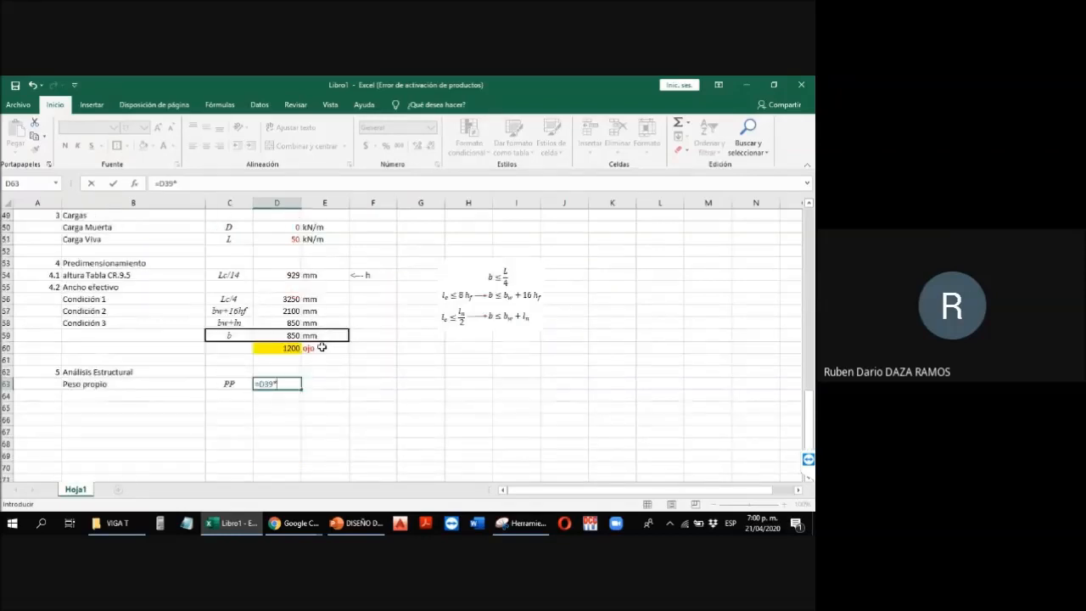
left_click(280, 348)
type("+")
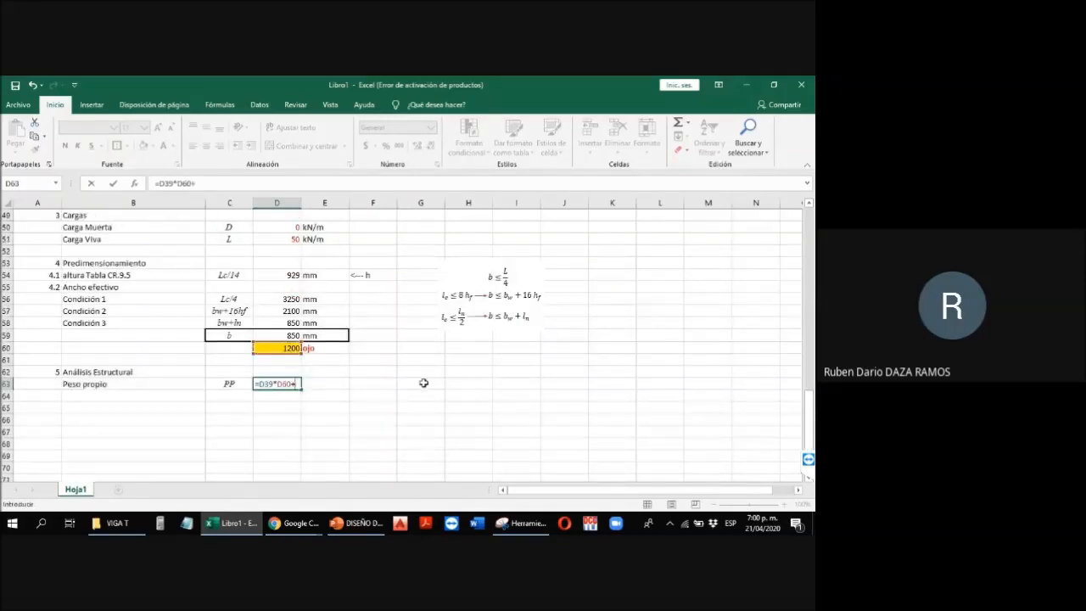
Step: Add the web area (D37-D39)*D38 to the flange term in the D63 formula
scroll(333, 375, "up", 3)
scroll(334, 375, "up", 6)
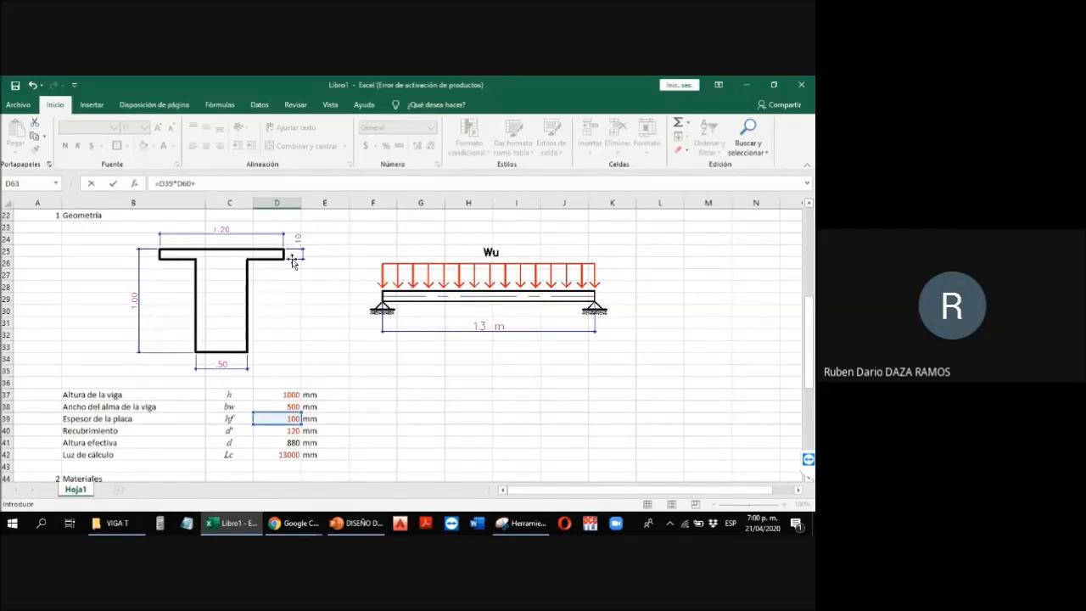
scroll(435, 354, "down", 11)
type("(")
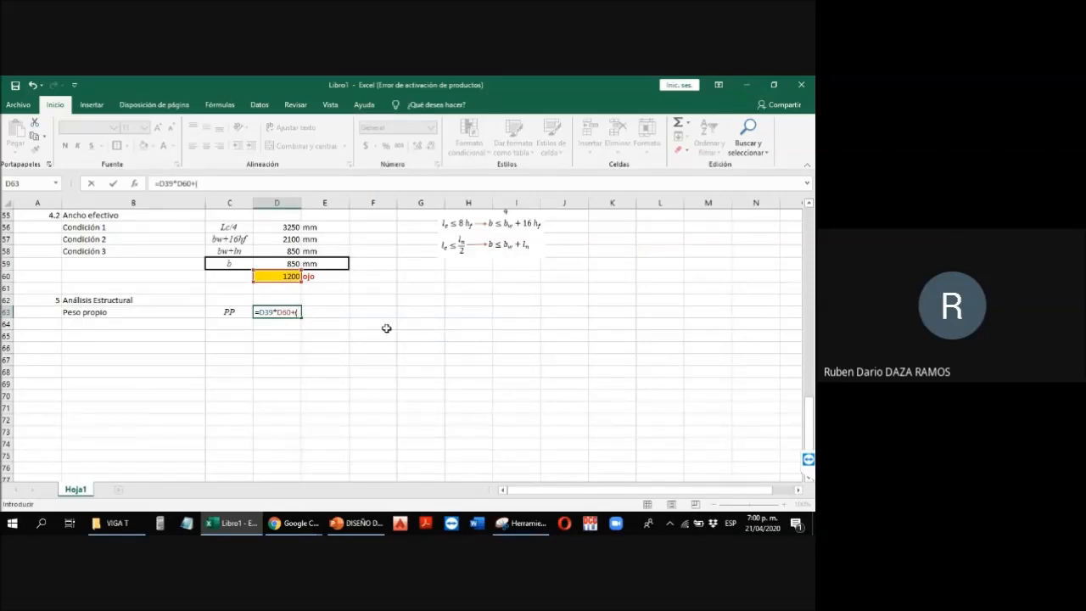
scroll(380, 324, "up", 8)
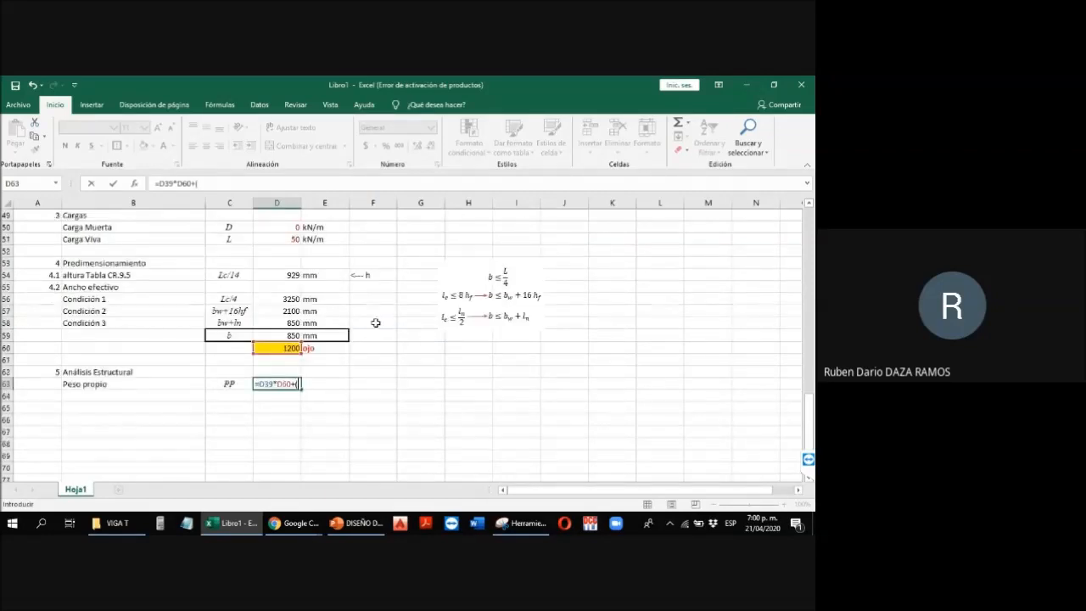
left_click(277, 287)
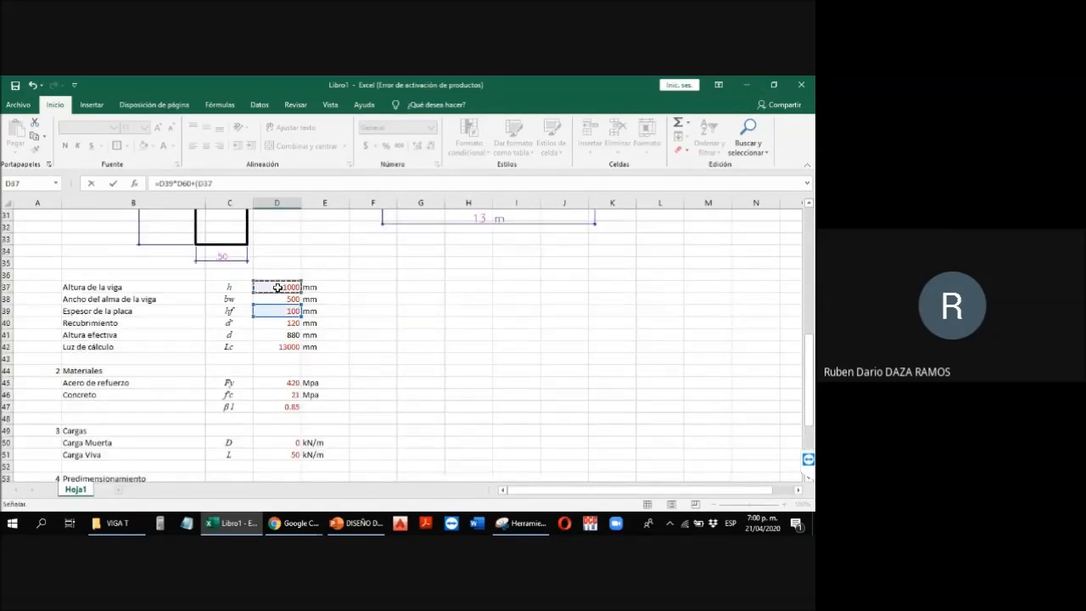
type("-")
left_click(278, 312)
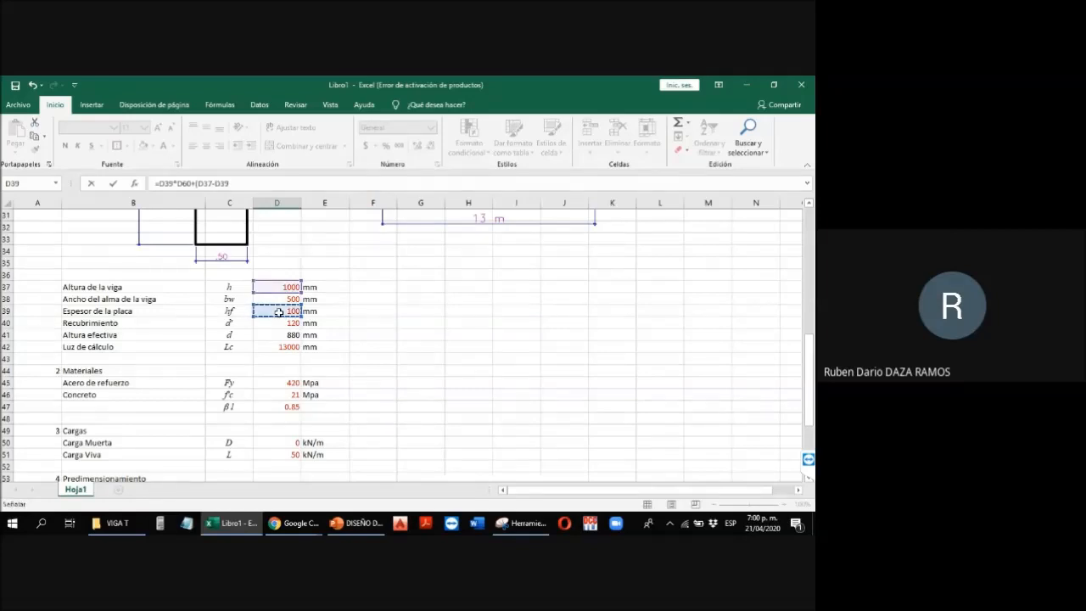
type(")")
scroll(282, 292, "up", 3)
left_click(293, 407)
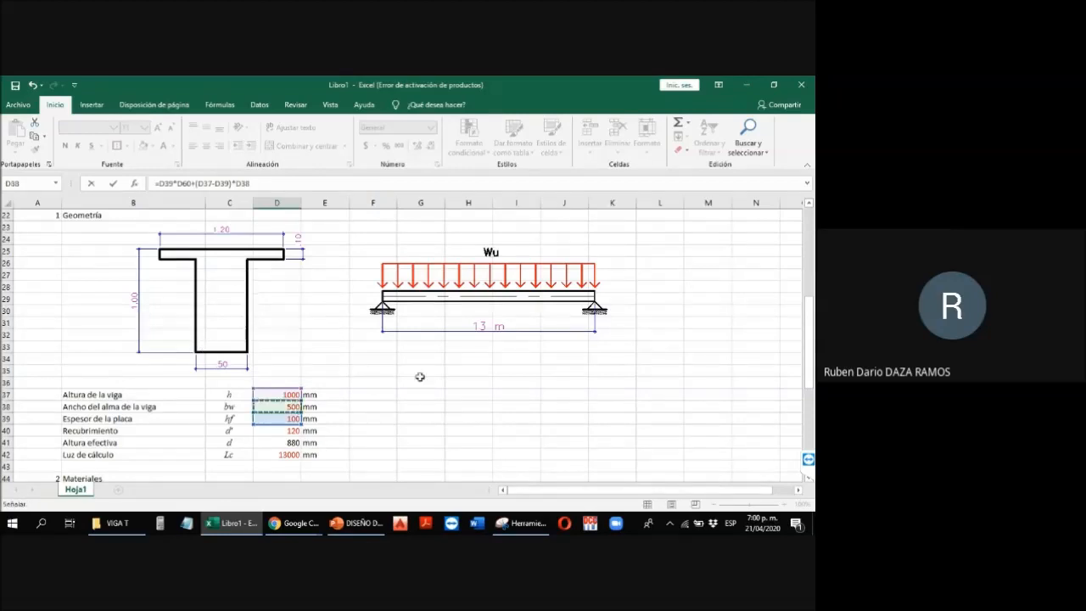
scroll(419, 376, "down", 2)
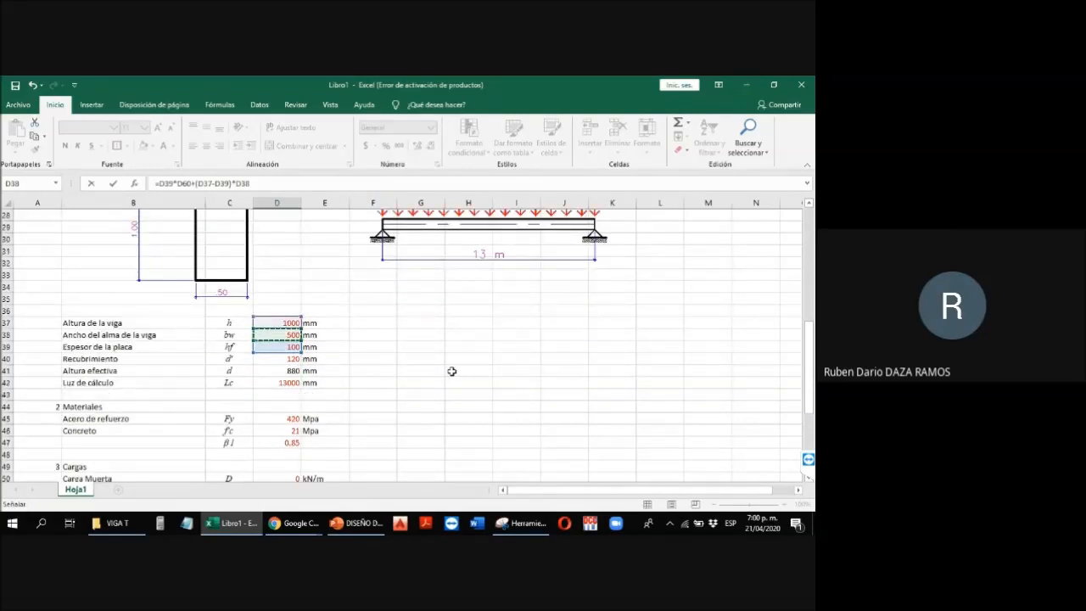
scroll(452, 370, "down", 7)
Step: Enclose the D63 area sum in parentheses and divide it by 1e6
left_click(195, 183)
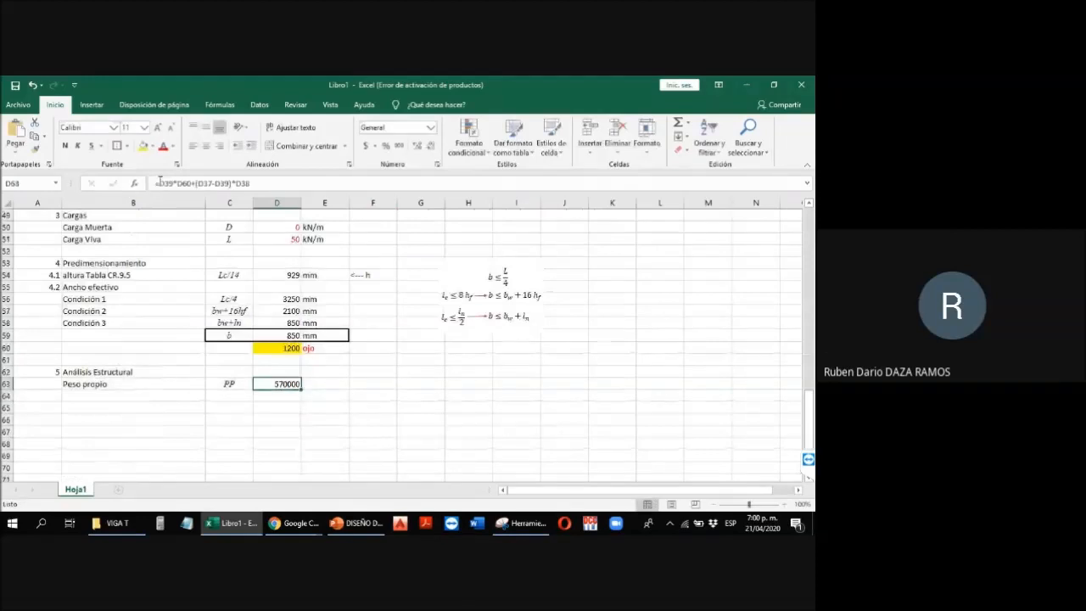
type("(")
key("End")
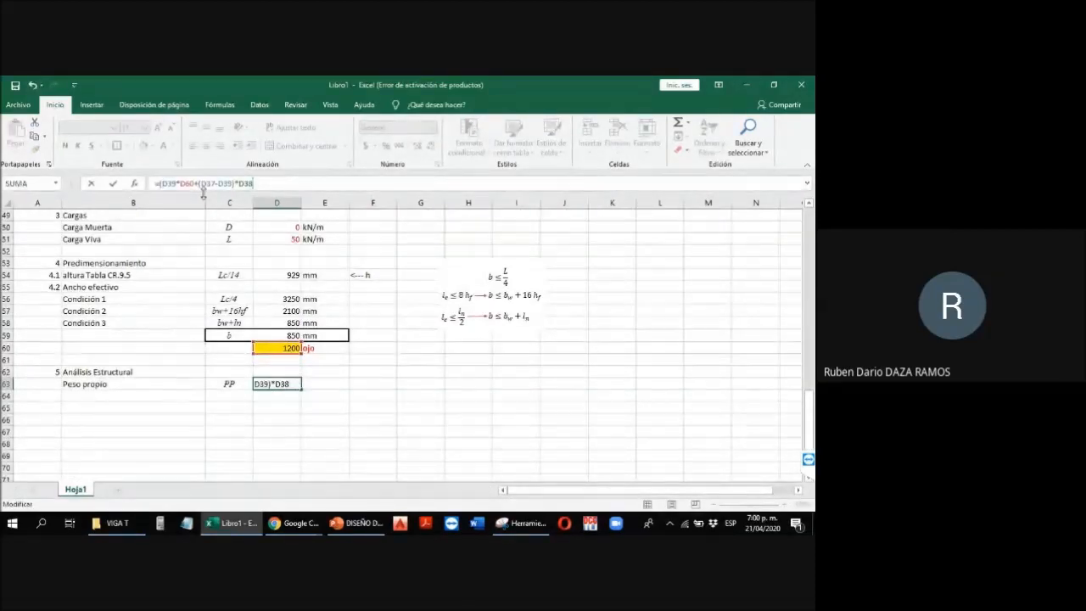
type(")/1e6")
key("Return")
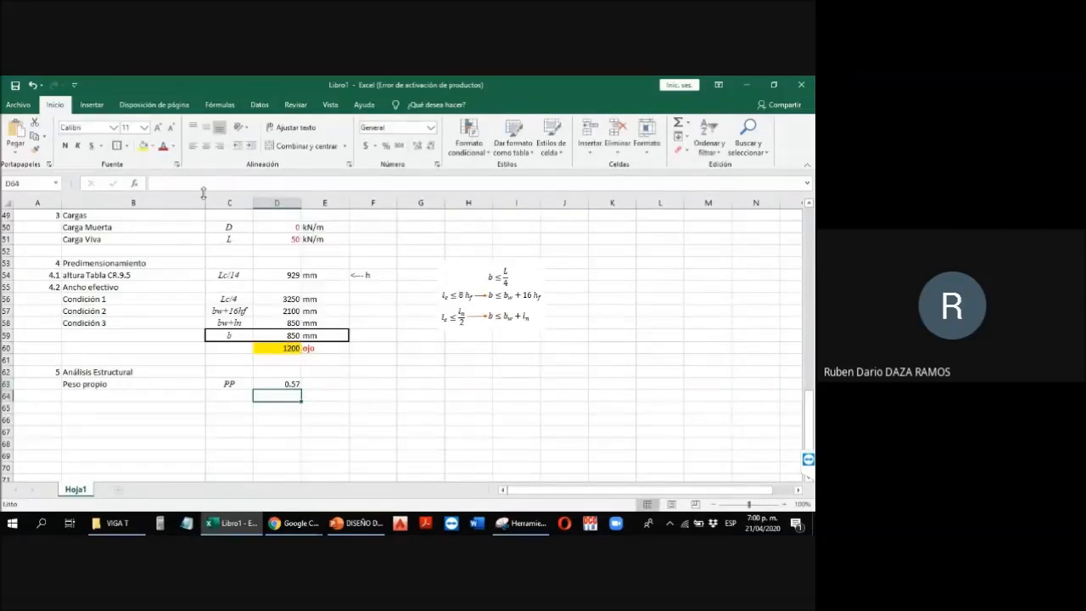
Step: Multiply the self-weight formula in D63 by 24 in front of the parenthesised area sum
key("Up")
key("Right")
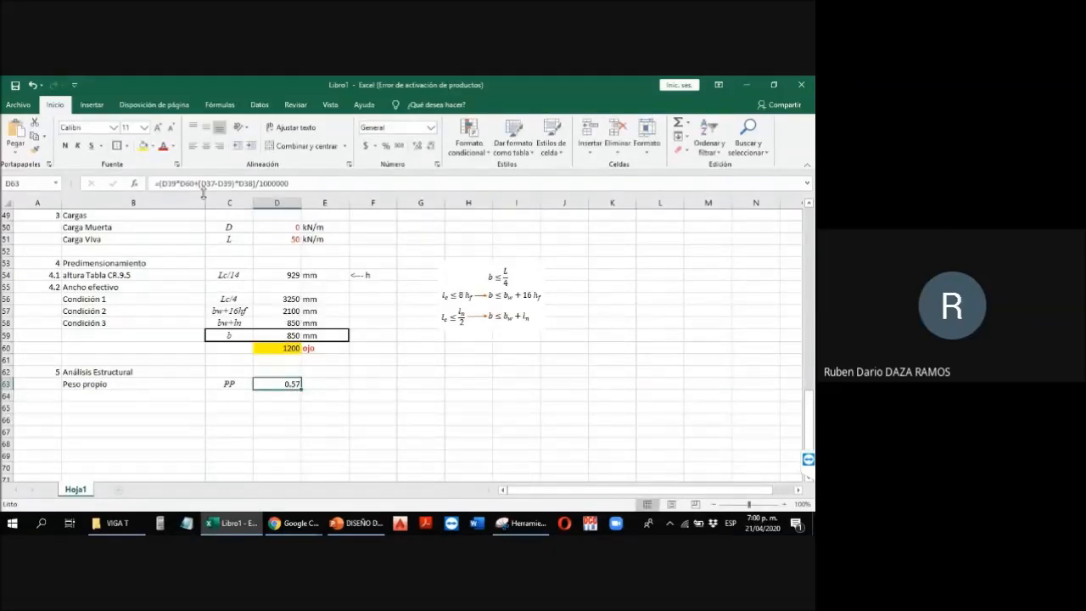
left_click(203, 188)
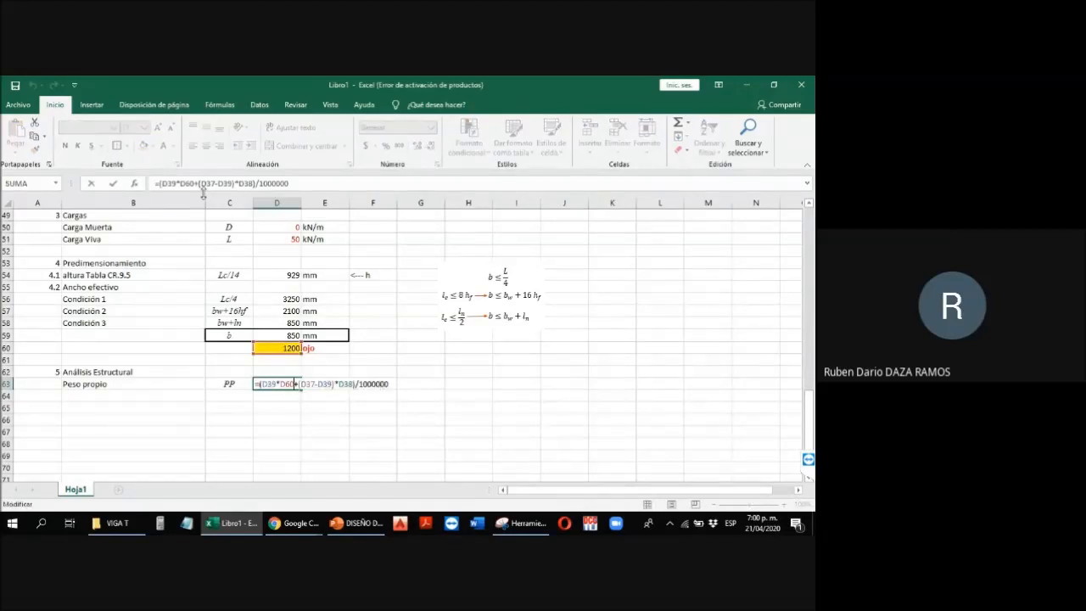
type("24*")
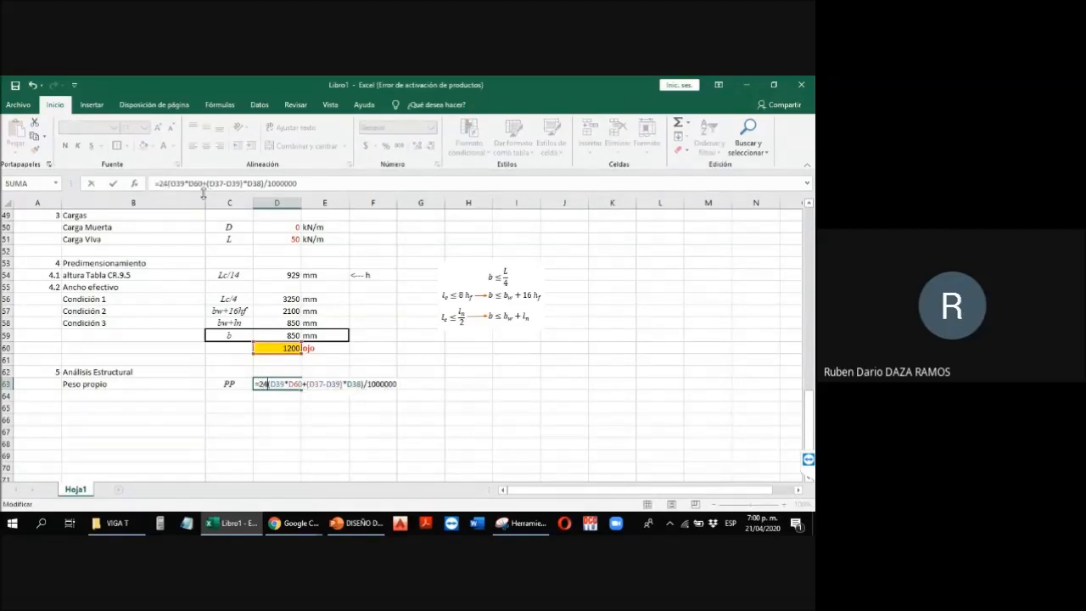
key("Return")
key("Up")
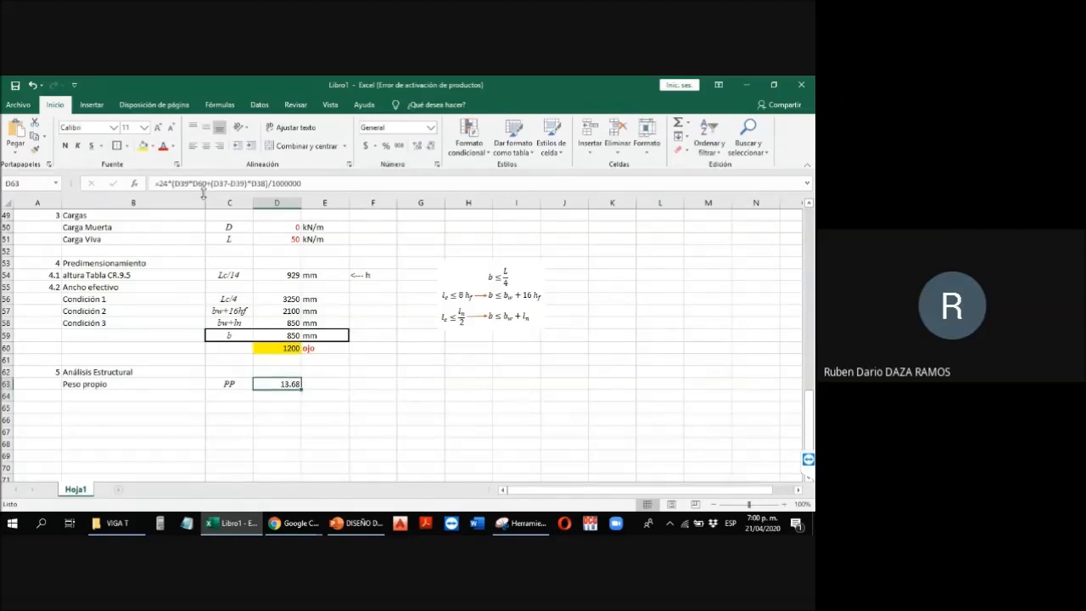
Step: Enter the unit kN/m for the self-weight in E63
key("Right")
type("kN/m")
key("Return")
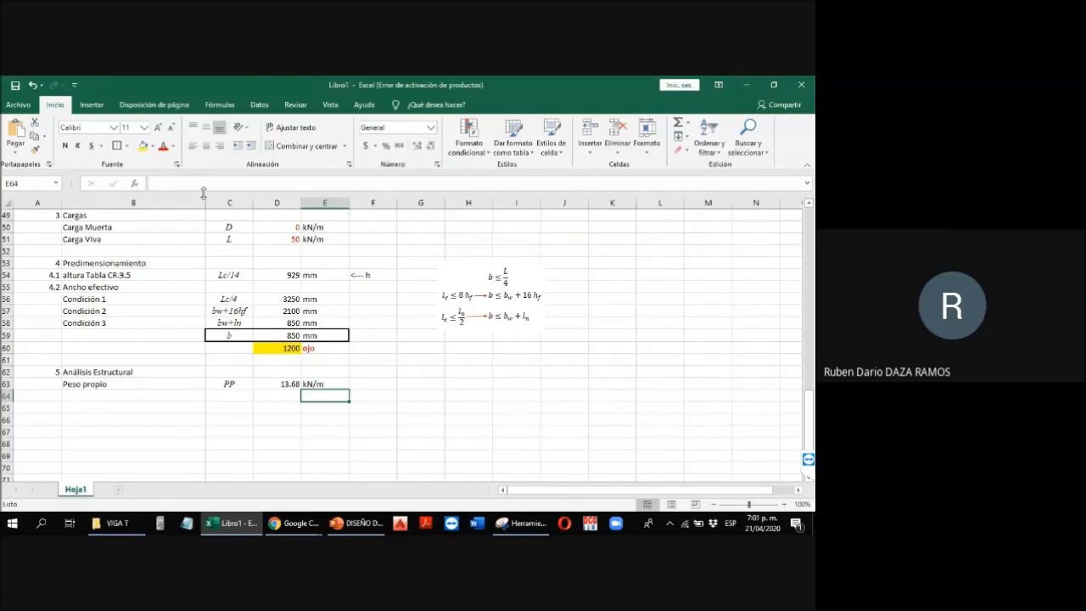
Step: Label B64 as Carga última (1.2(PP+D)+1.6L) below the self-weight row
scroll(197, 246, "up", 14)
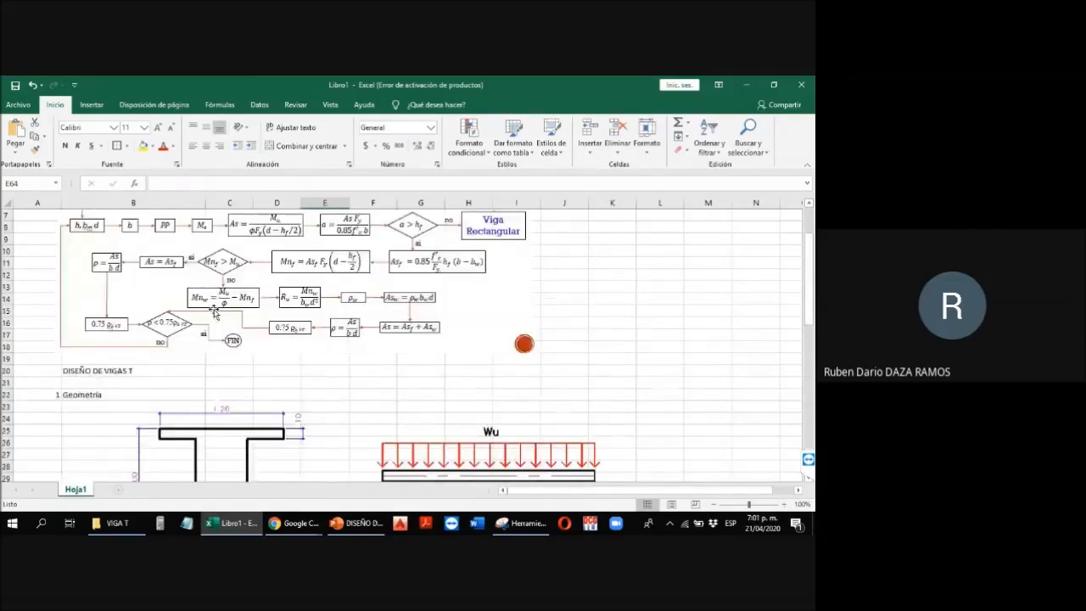
scroll(329, 322, "down", 11)
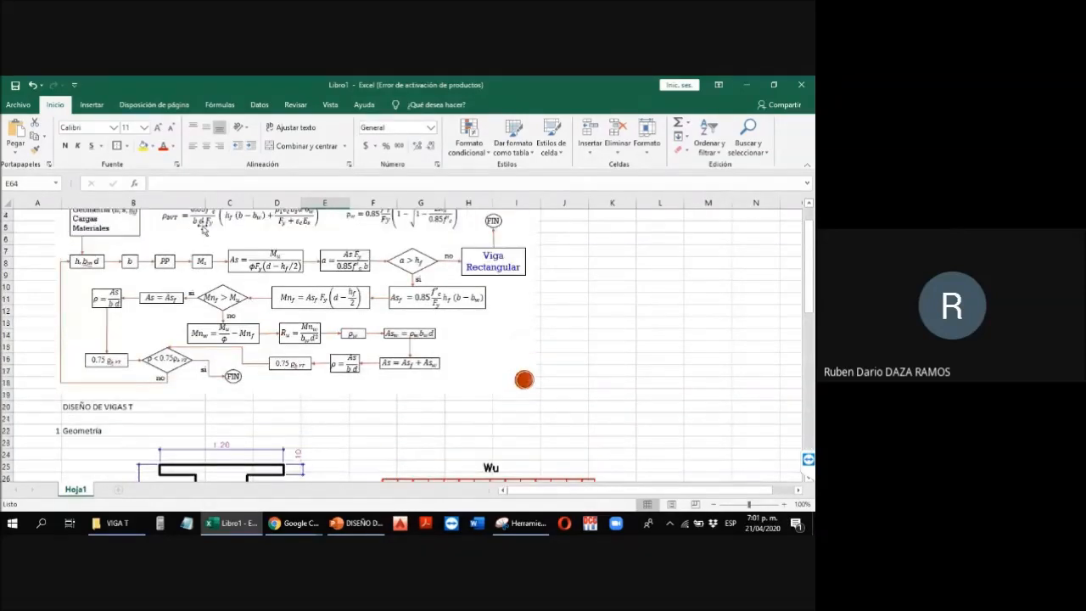
scroll(329, 322, "down", 4)
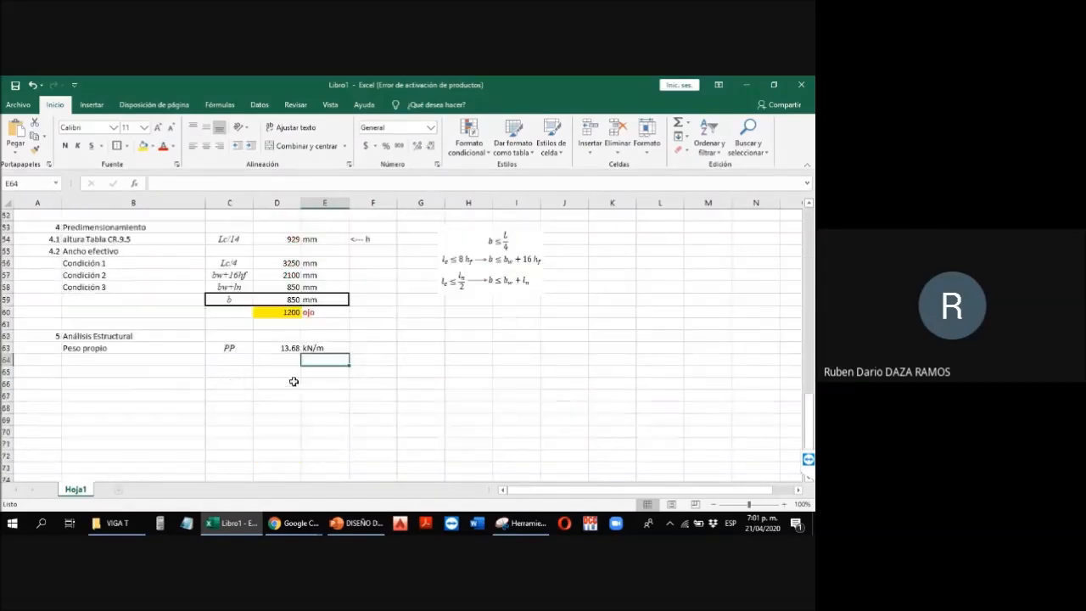
left_click(123, 359)
type("Carg")
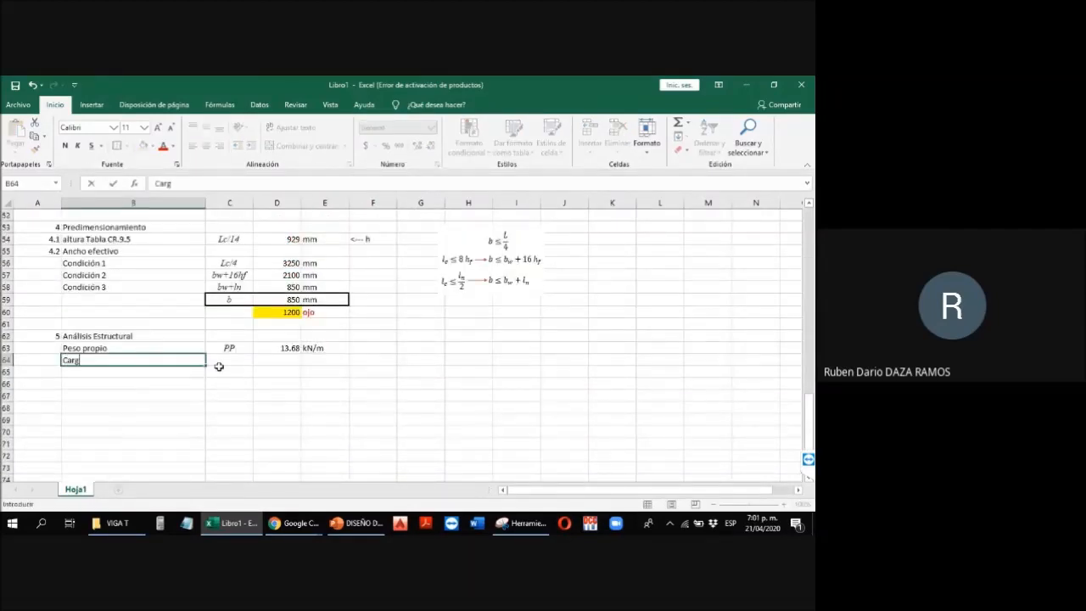
type("a última")
left_click(219, 367)
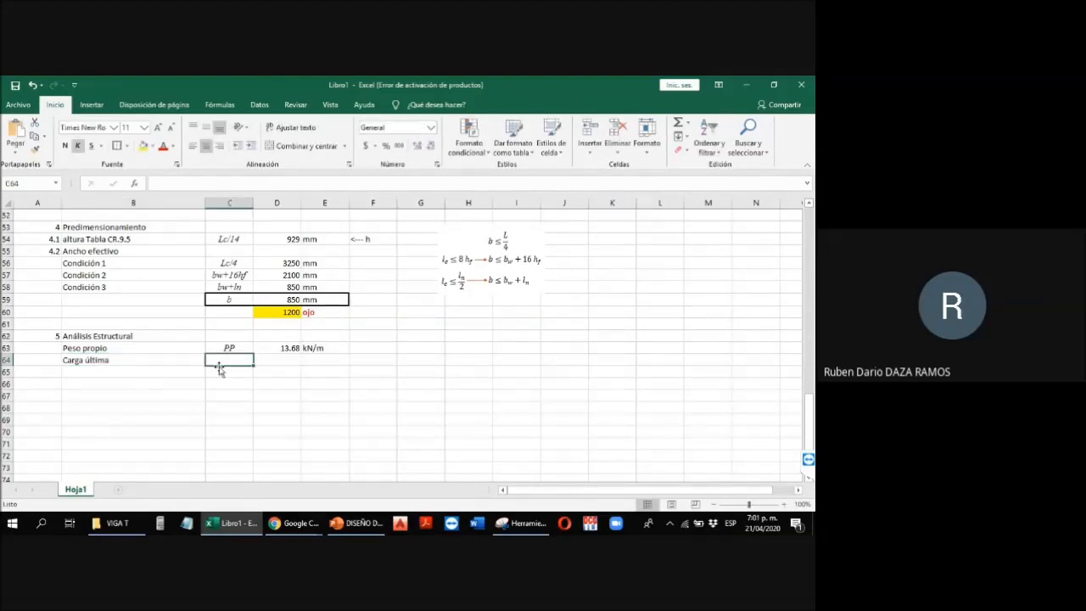
key("Left")
key("F2")
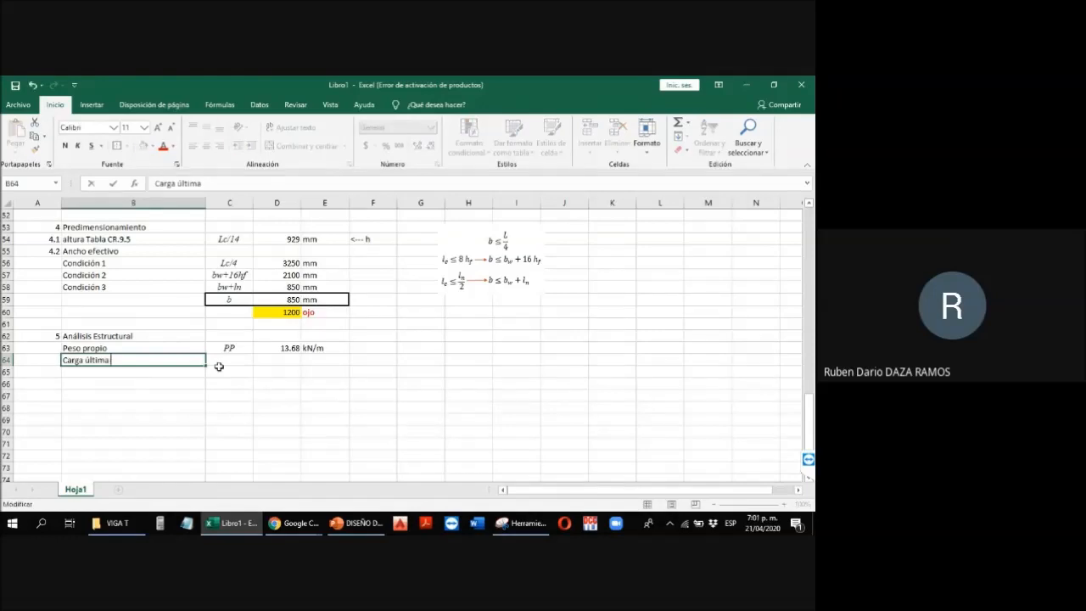
type("(1.2(PP+D)+")
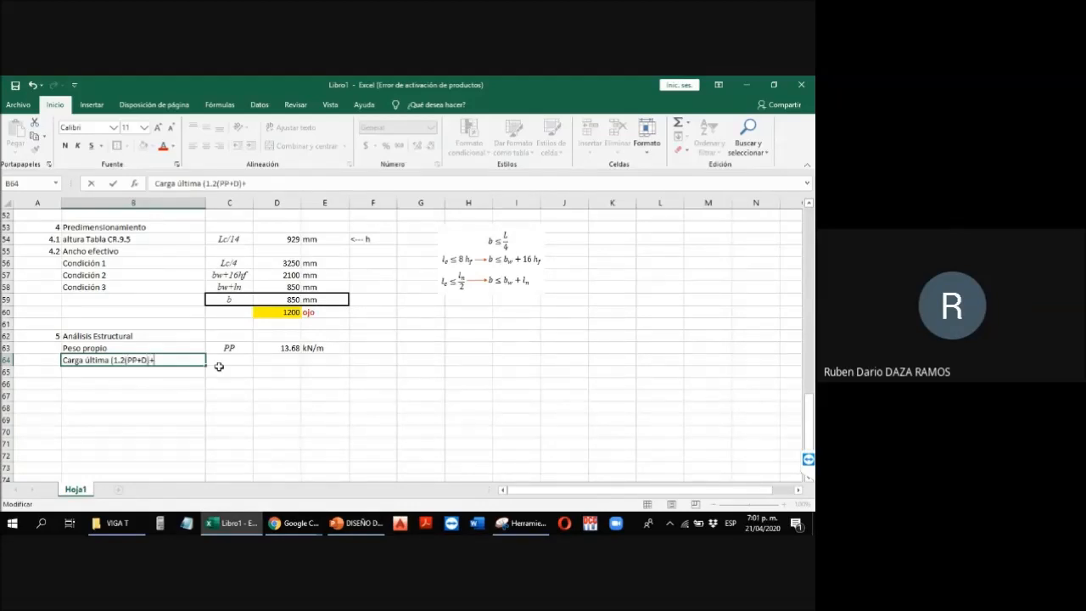
type("1.6L)")
key("Return")
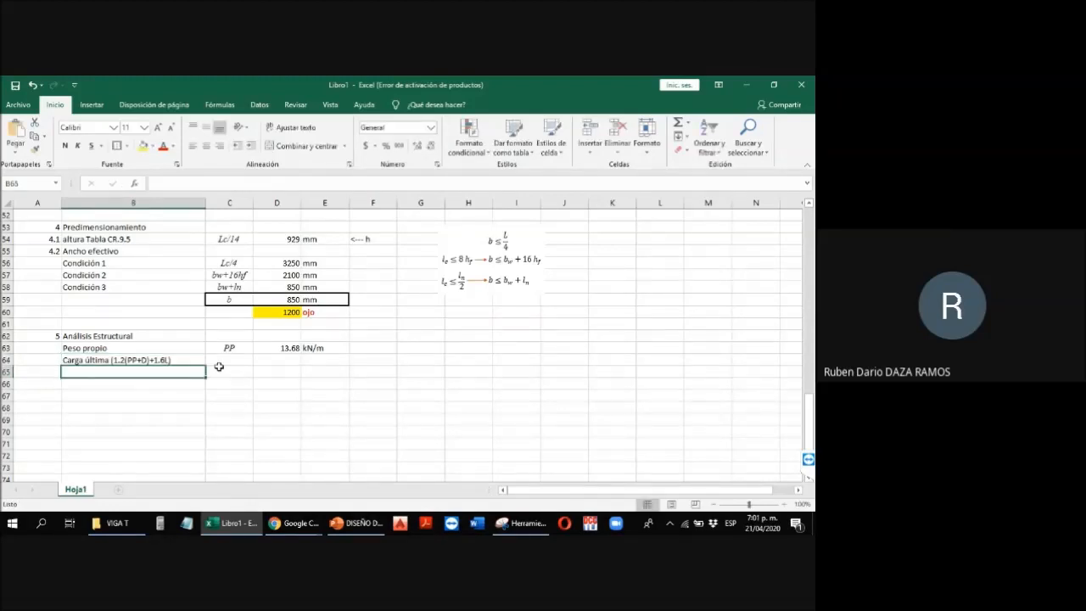
Step: Enter the symbol Wu for the ultimate load in C64
left_click(219, 363)
type("Wu")
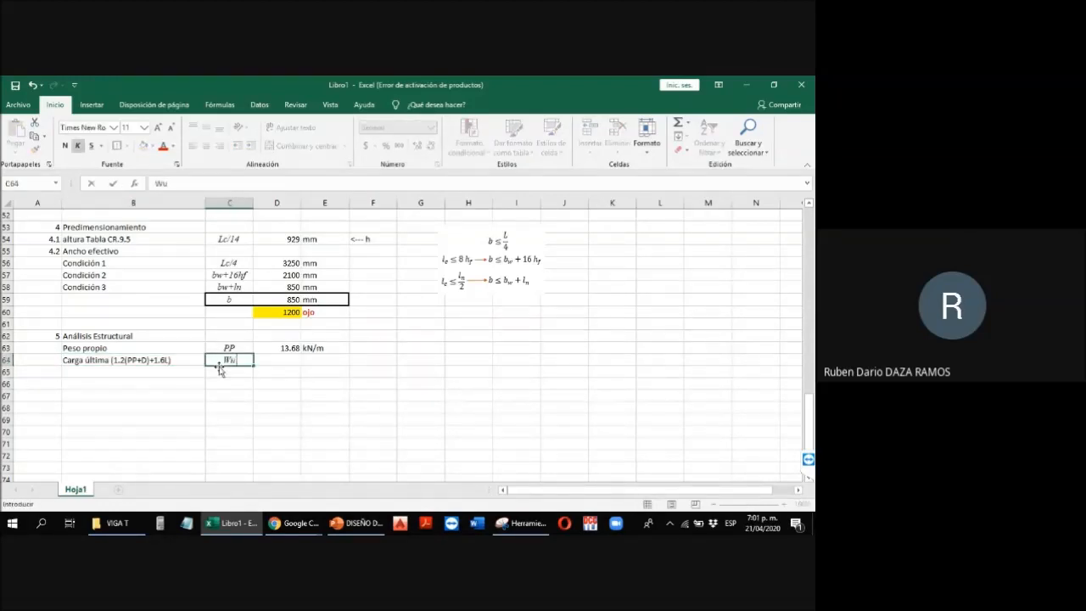
key("Tab")
Step: Calculate the ultimate load in D64 with =1.2*(D63+D50)+1.6*D51 and give it the unit kN/m in E64
type("=")
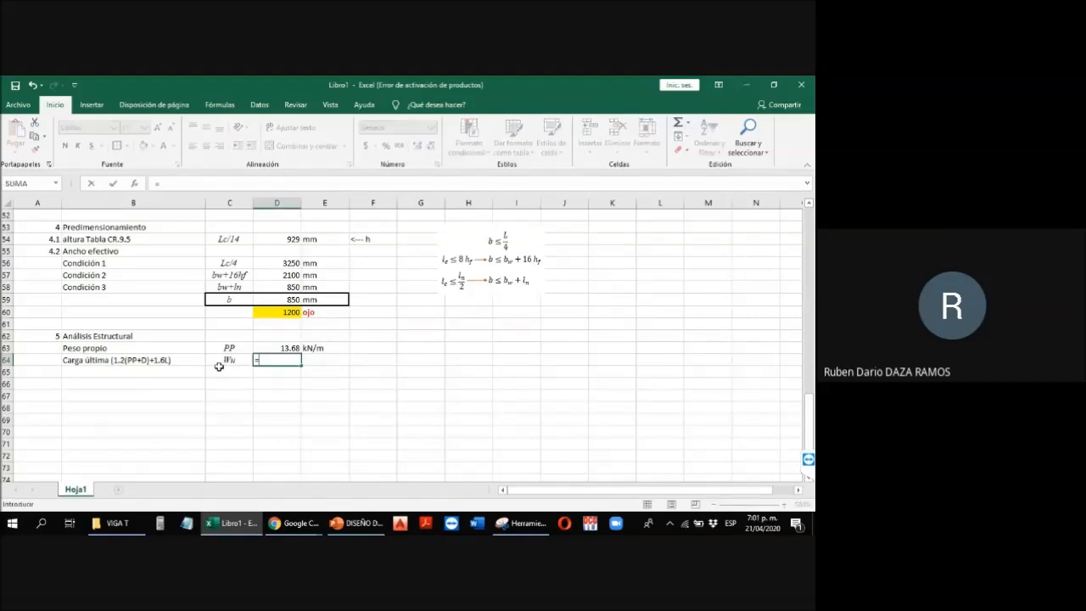
type("1.2*(")
left_click(285, 348)
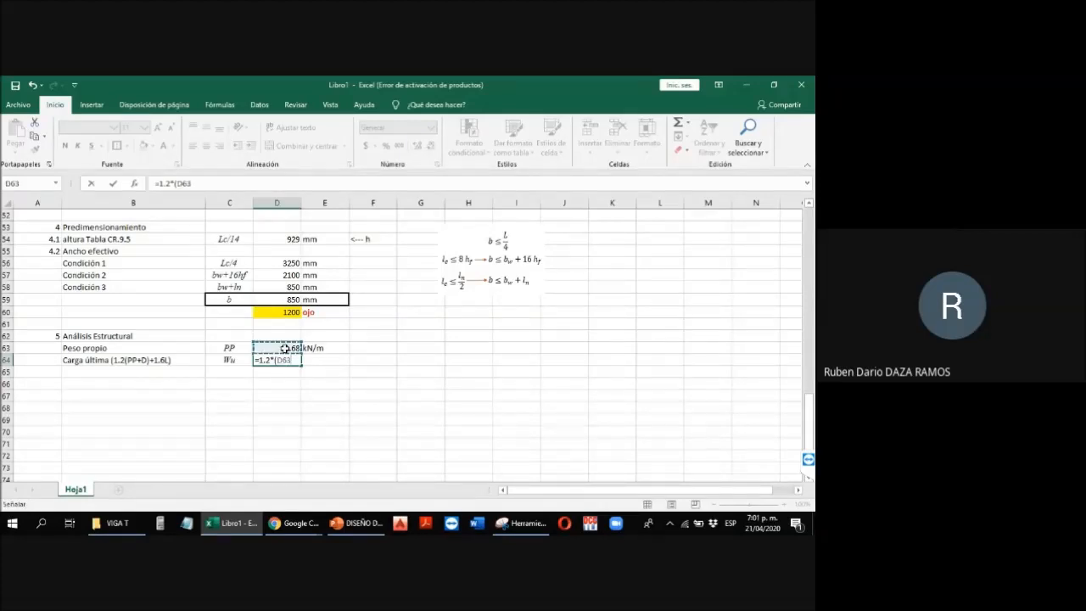
type("+")
scroll(285, 347, "up", 5)
left_click(287, 358)
left_click(290, 376)
type(")+")
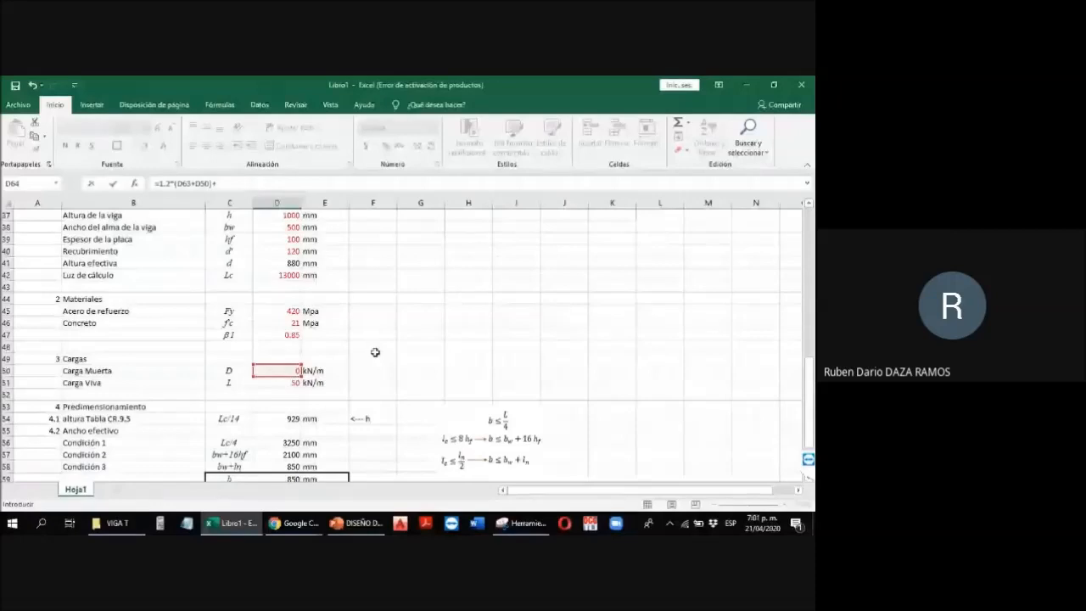
type("1.6*")
left_click(289, 382)
scroll(492, 356, "down", 2)
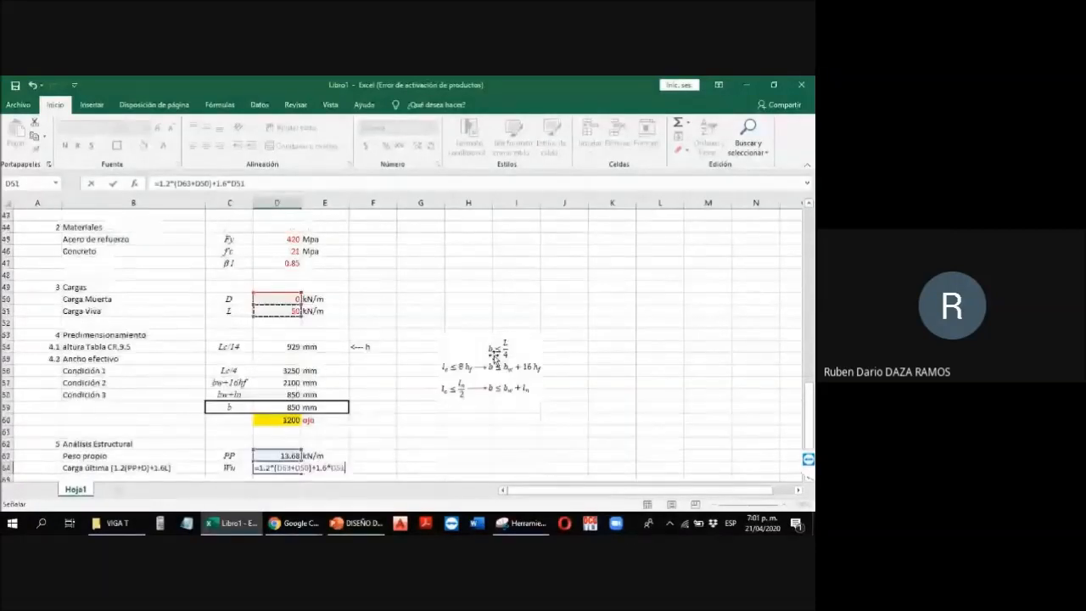
key("Return")
key("Up")
Step: Enter the label Momento último in B65 and its symbol Mu in C65
key("Down")
key("Down")
key("Left")
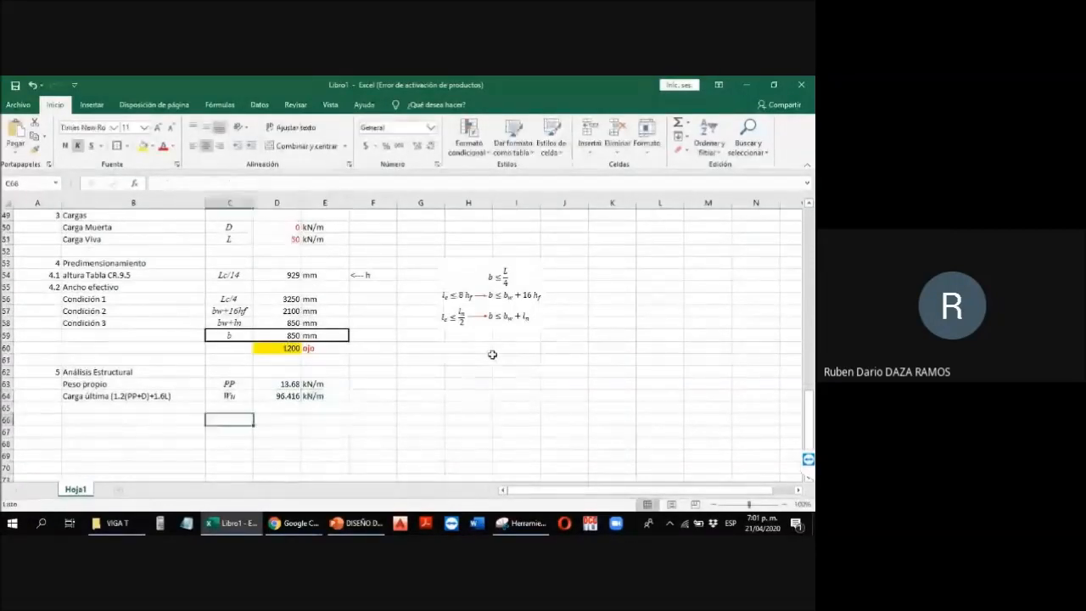
key("Left")
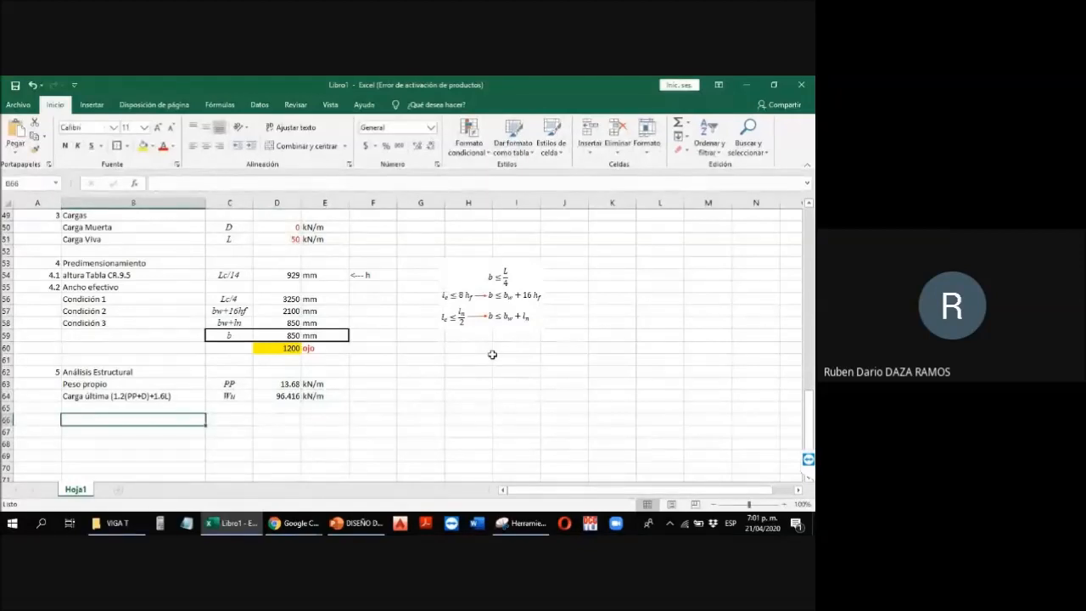
key("Up")
type("Momento último")
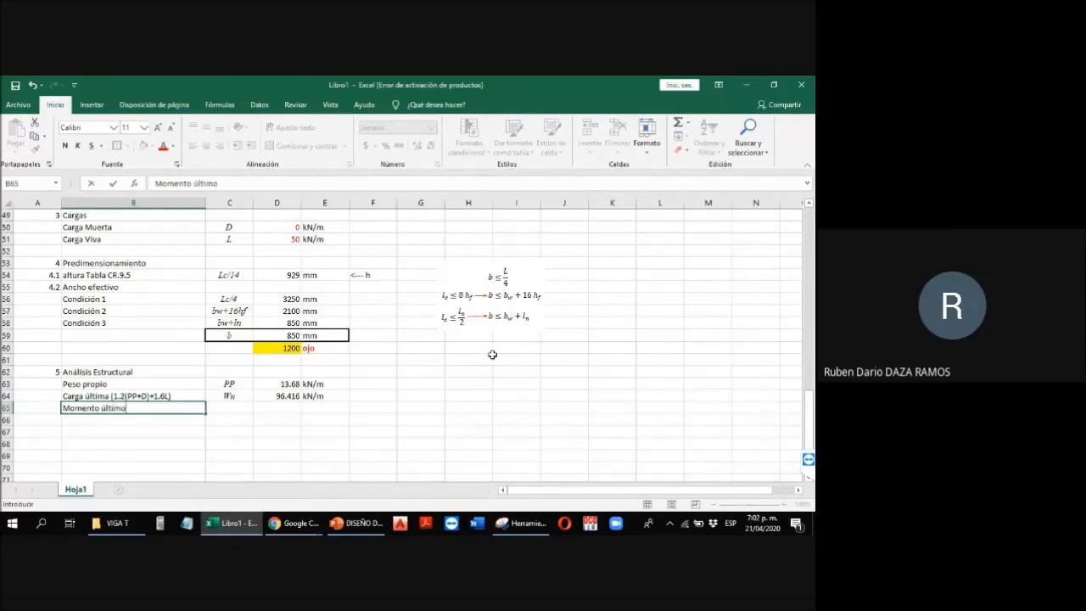
key("Tab")
type("Mu")
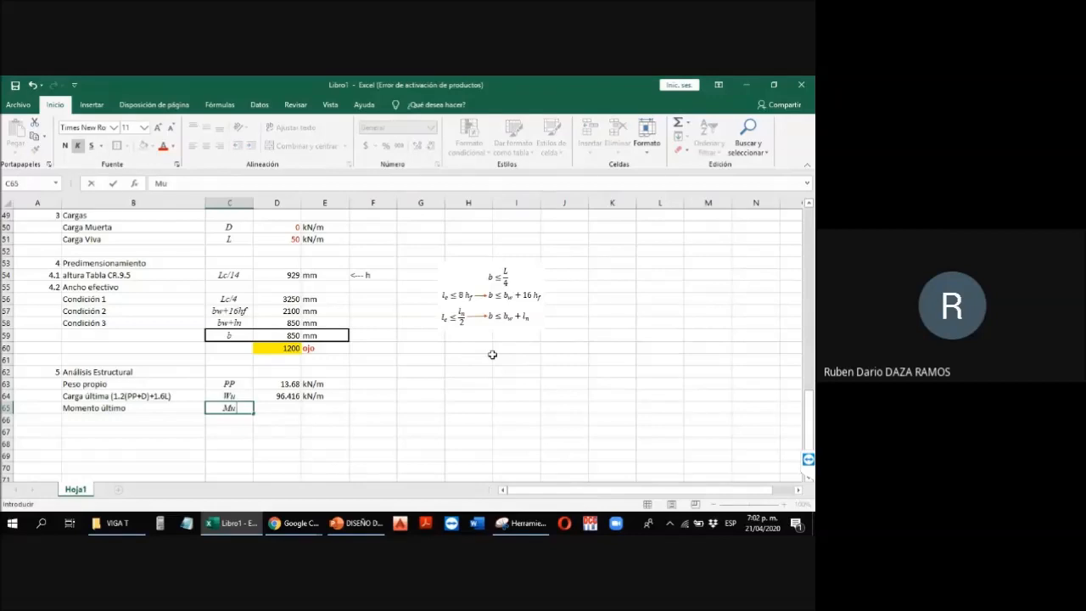
key("Tab")
scroll(492, 355, "up", 4)
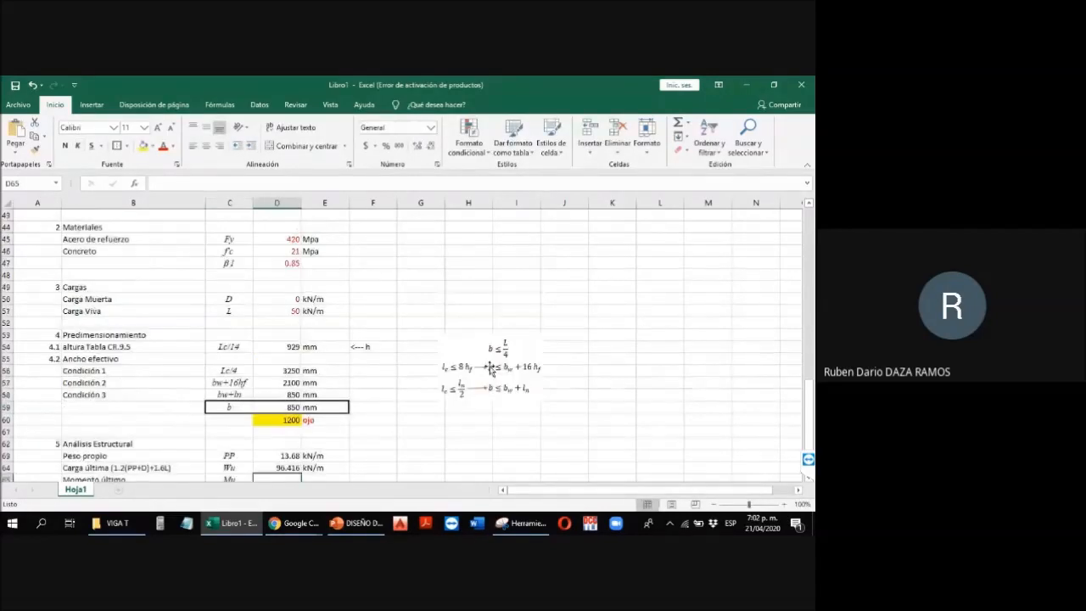
scroll(489, 367, "up", 6)
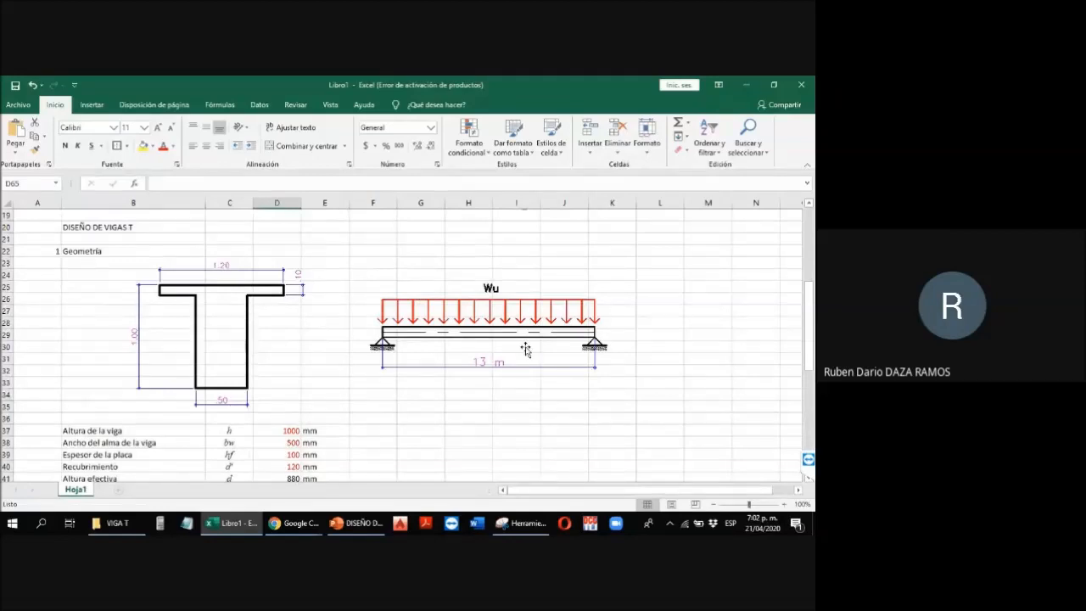
scroll(525, 348, "down", 10)
type("=")
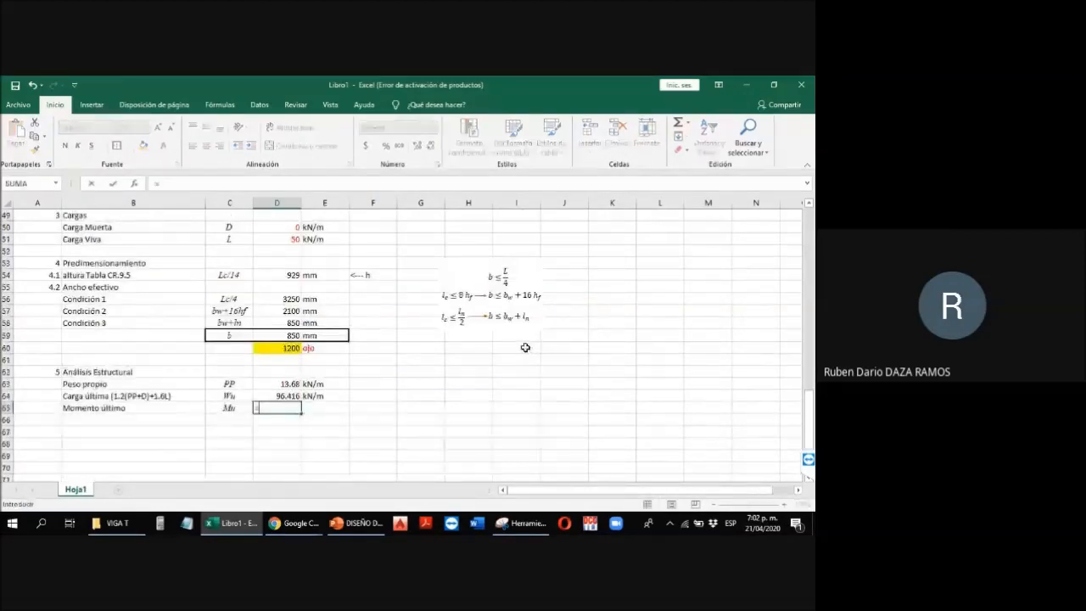
key("Up")
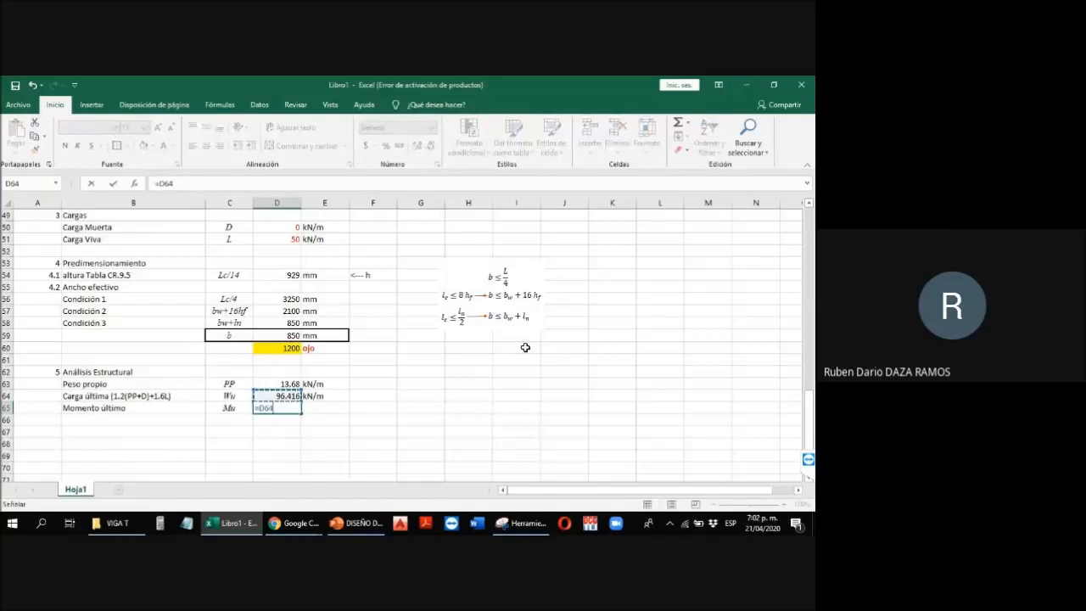
key("Escape")
Step: Extend the moment symbol in C65 to the expression Mu=WuL²/8
key("Left")
key("F2")
type("=WuL")
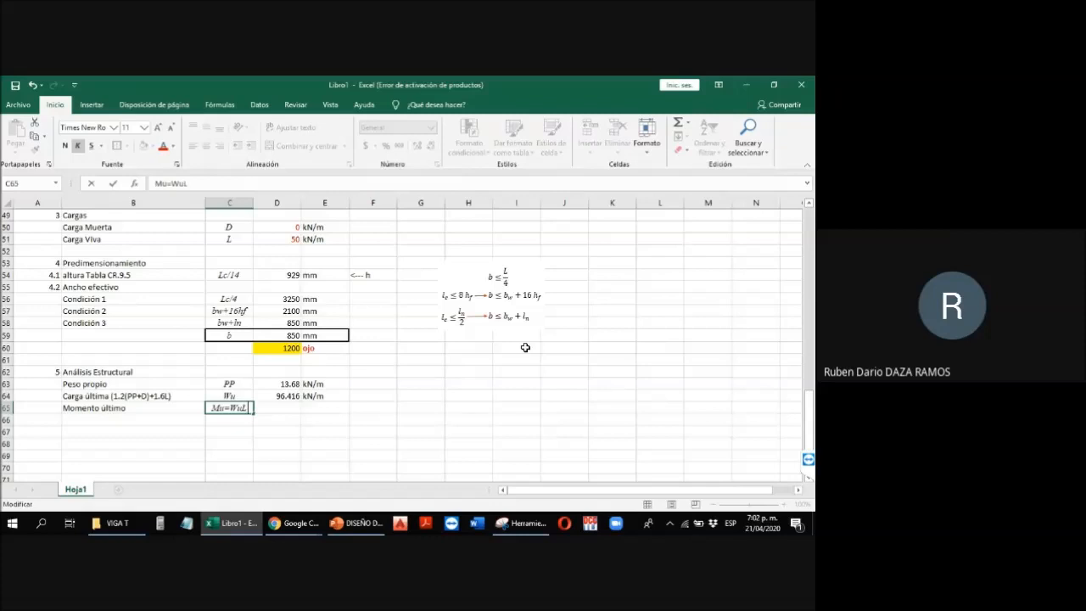
type("^2/8")
key("Return")
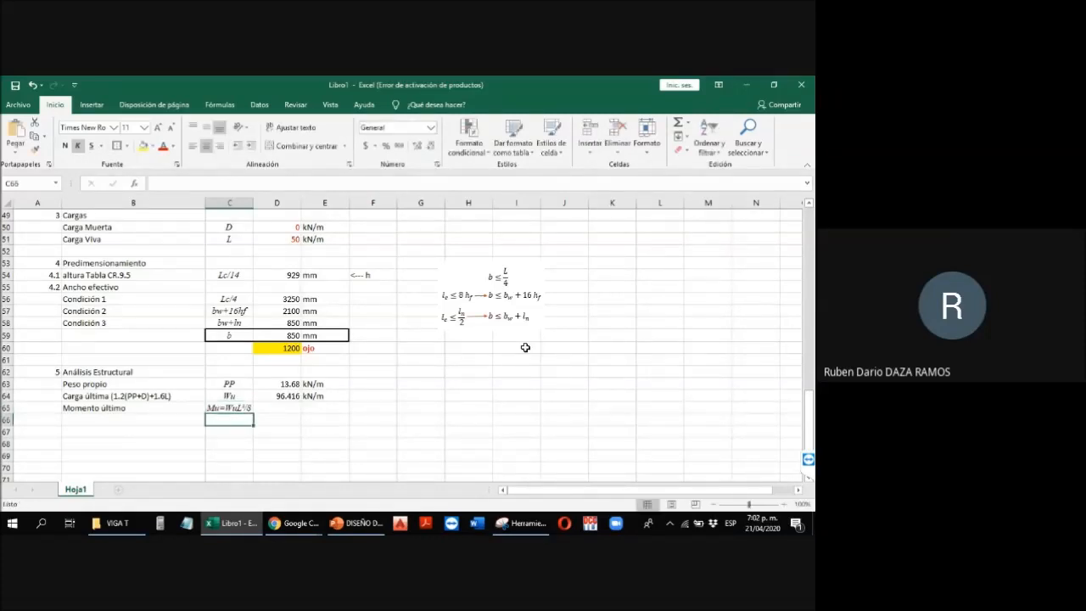
Step: Calculate the ultimate moment in D65 with =D64*(D42/1000)^2/8, using the span converted to metres
key("Up")
key("Right")
type("=")
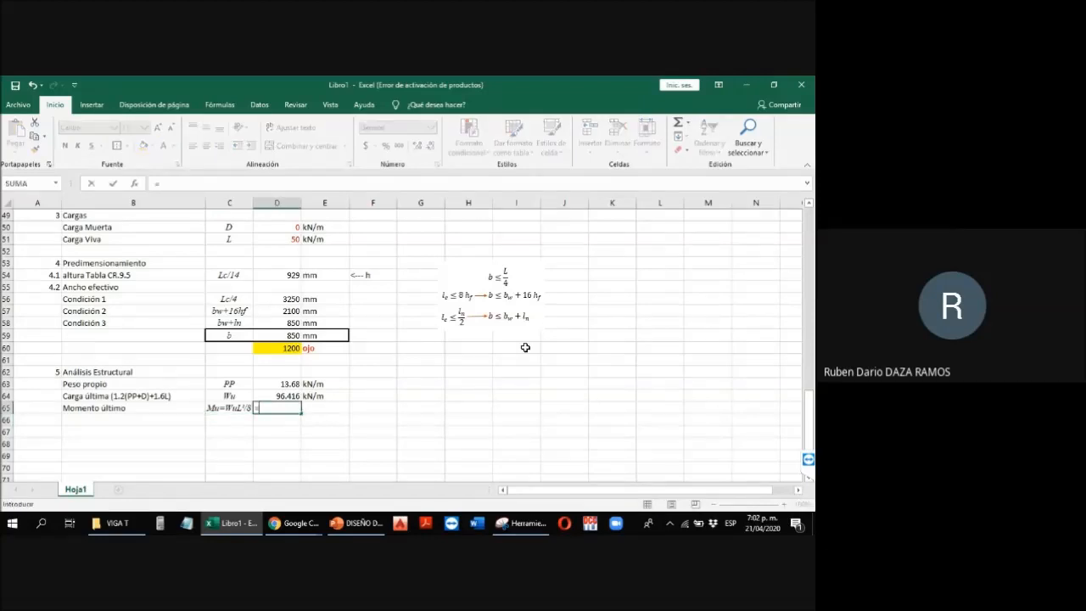
key("Up")
type("*")
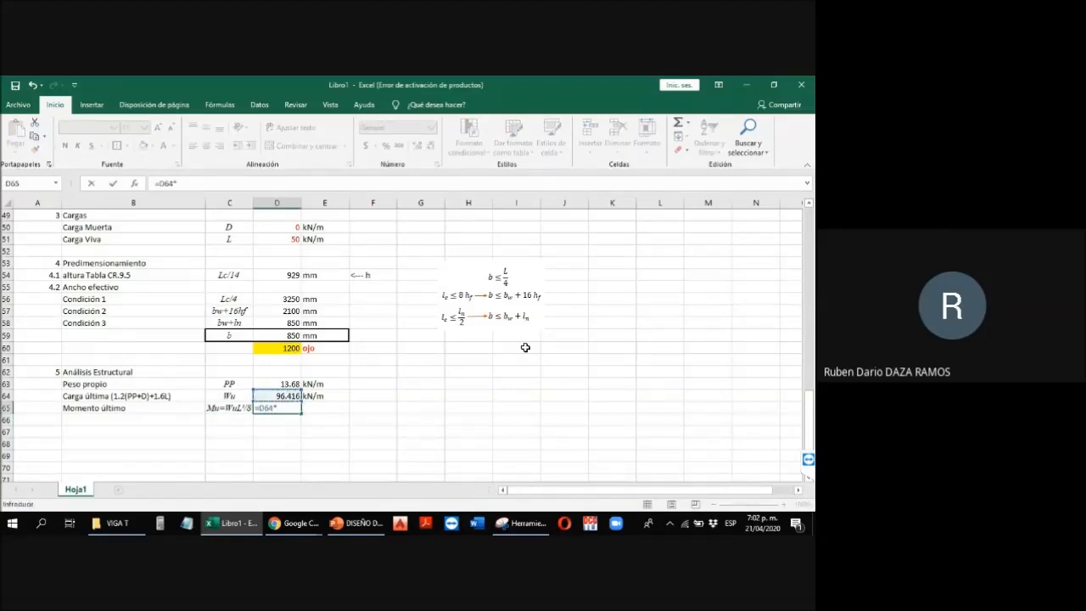
scroll(296, 380, "up", 9)
scroll(296, 379, "down", 2)
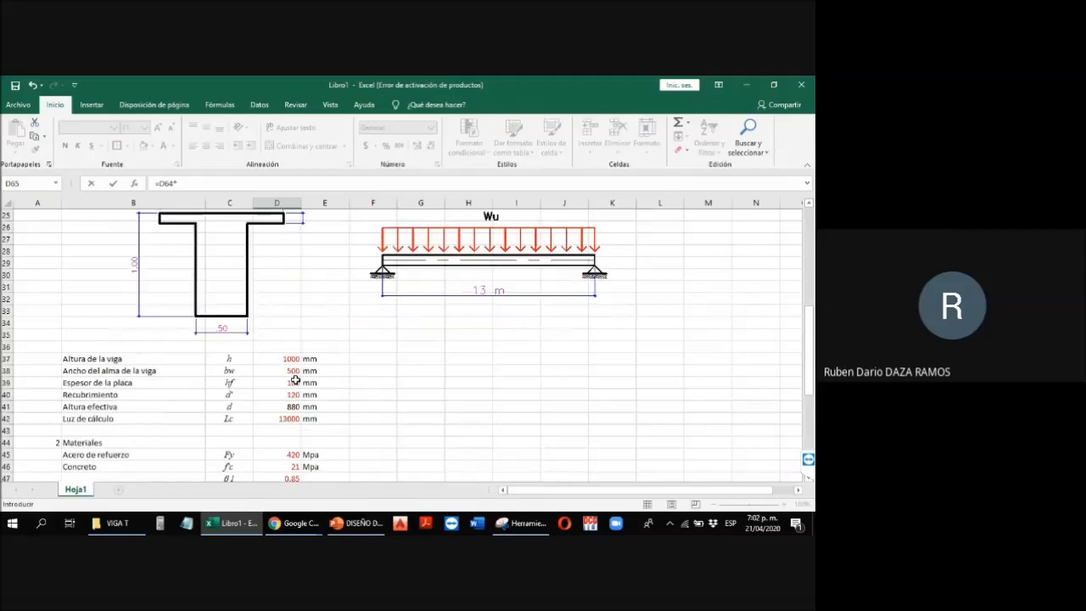
left_click(289, 383)
left_click(194, 184)
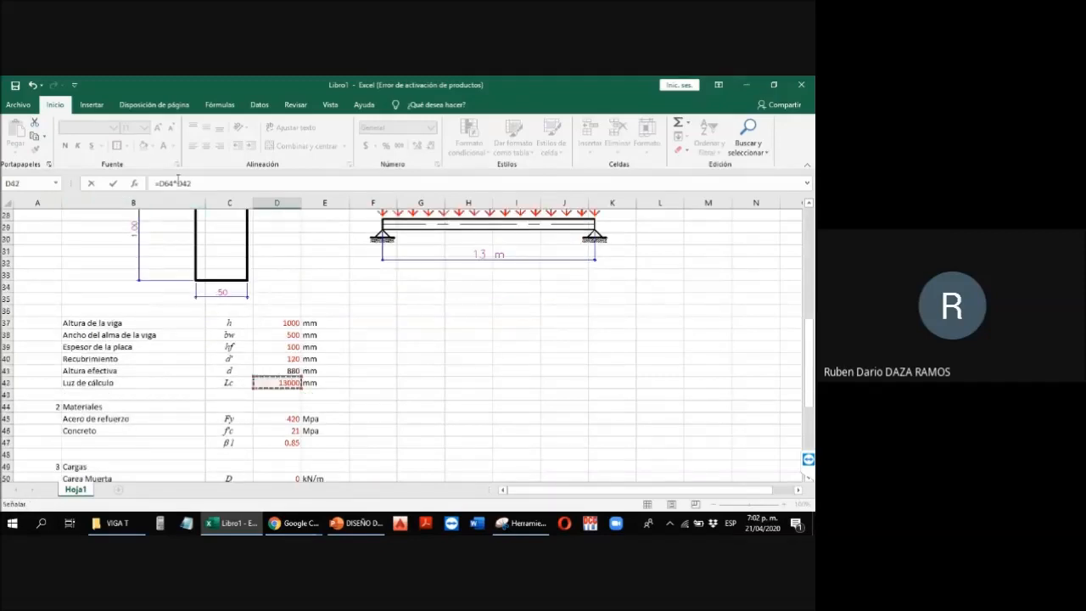
type("(D42")
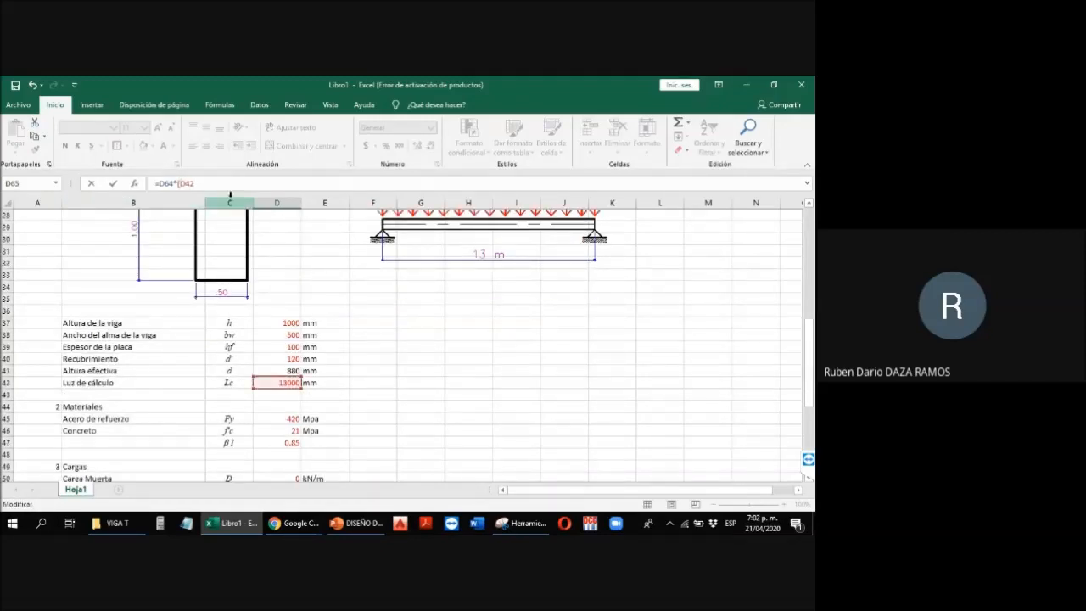
type("/1000)^2/8")
key("Return")
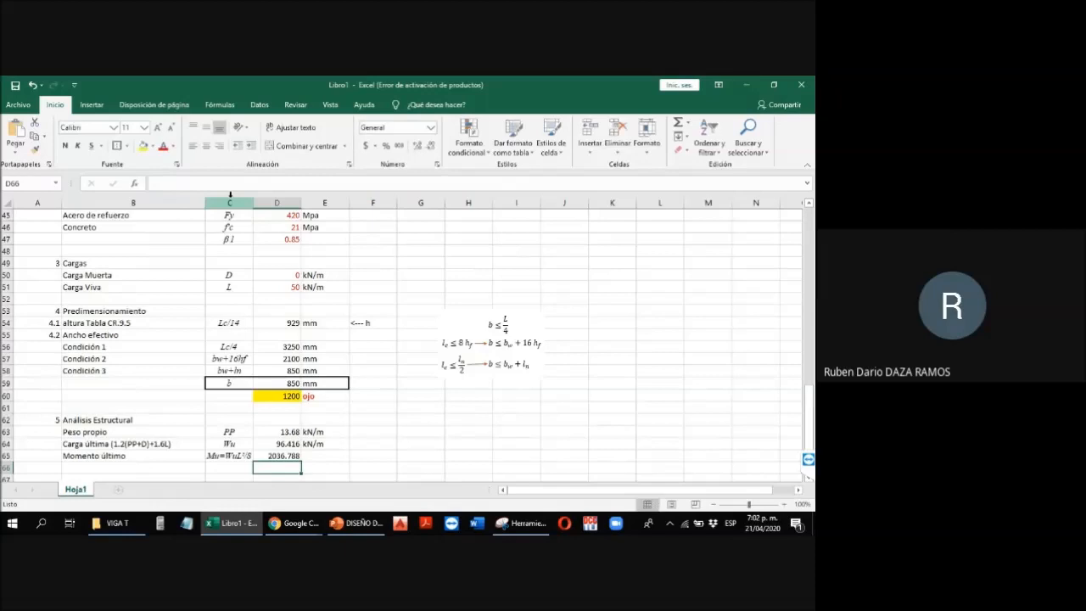
Step: Enter the unit kN.m for the ultimate moment in E65
left_click(336, 456)
type("kN/m")
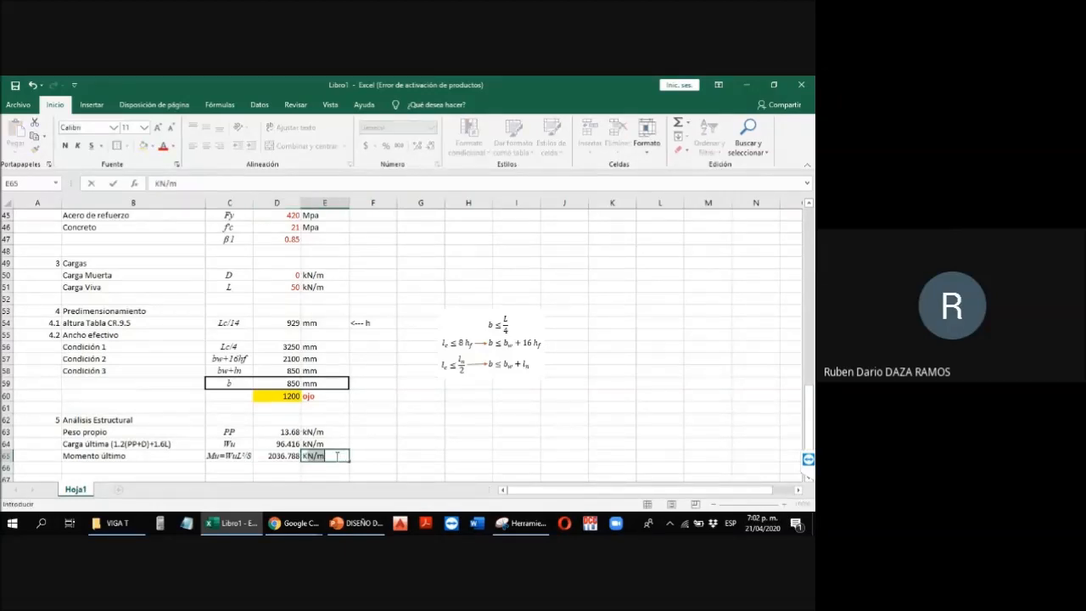
key("BackSpace")
key("BackSpace")
type(".m")
key("Return")
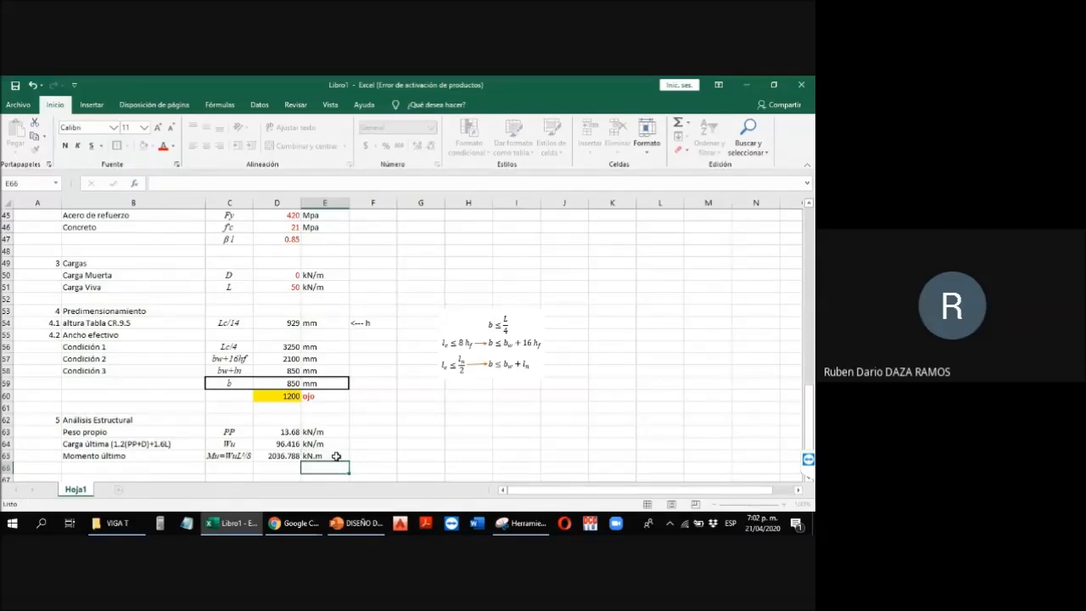
key("Up")
key("Left")
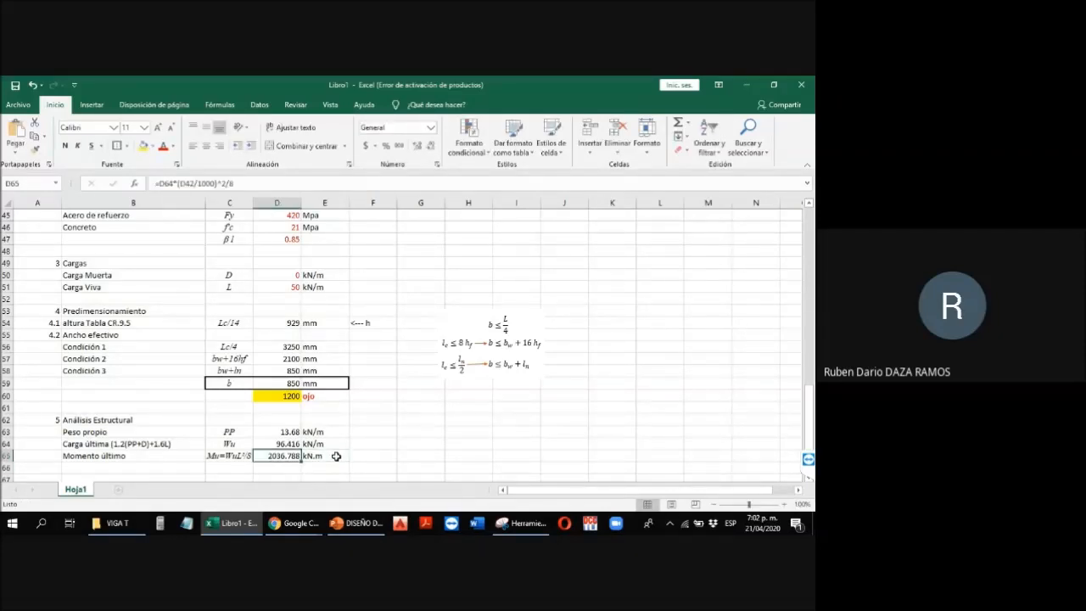
Step: Add the section heading in row 67 with number 6 in A67 and the title Diseño de la Viga in B67
scroll(336, 455, "down", 3)
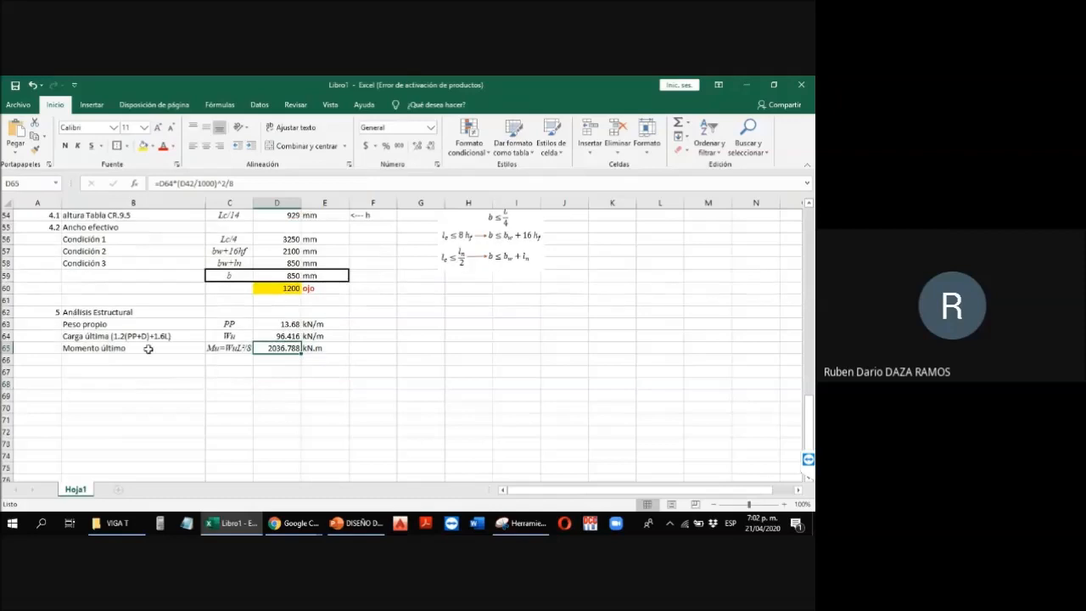
left_click(45, 372)
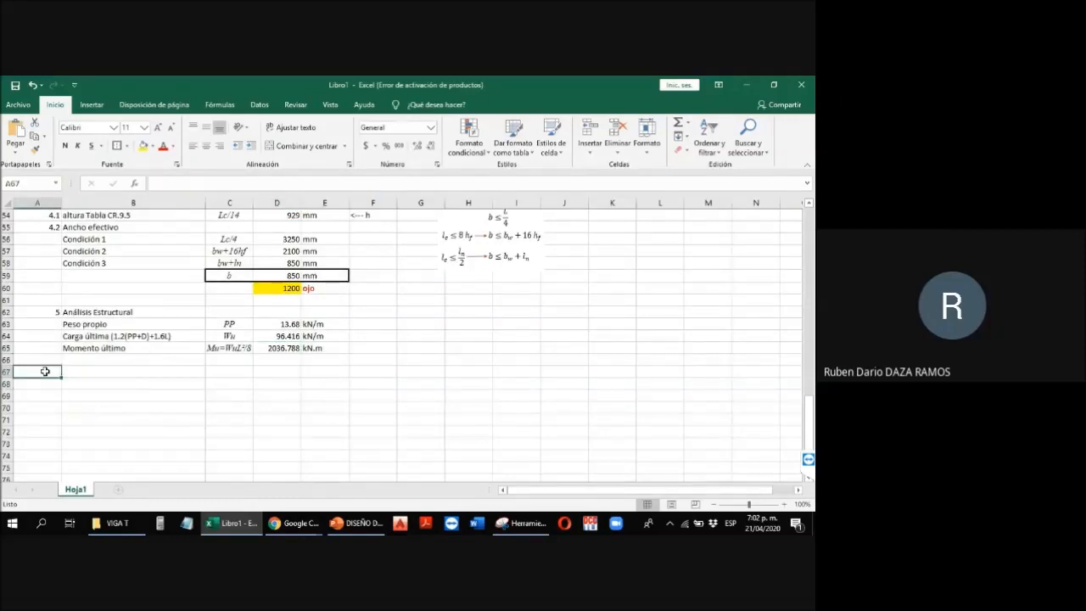
scroll(207, 327, "up", 15)
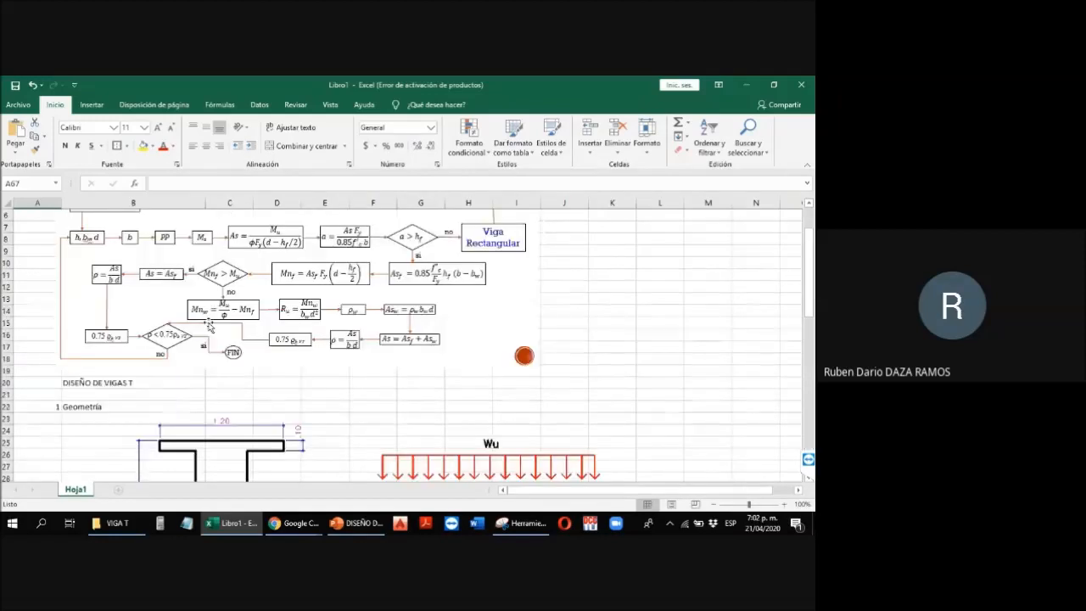
scroll(208, 327, "up", 1)
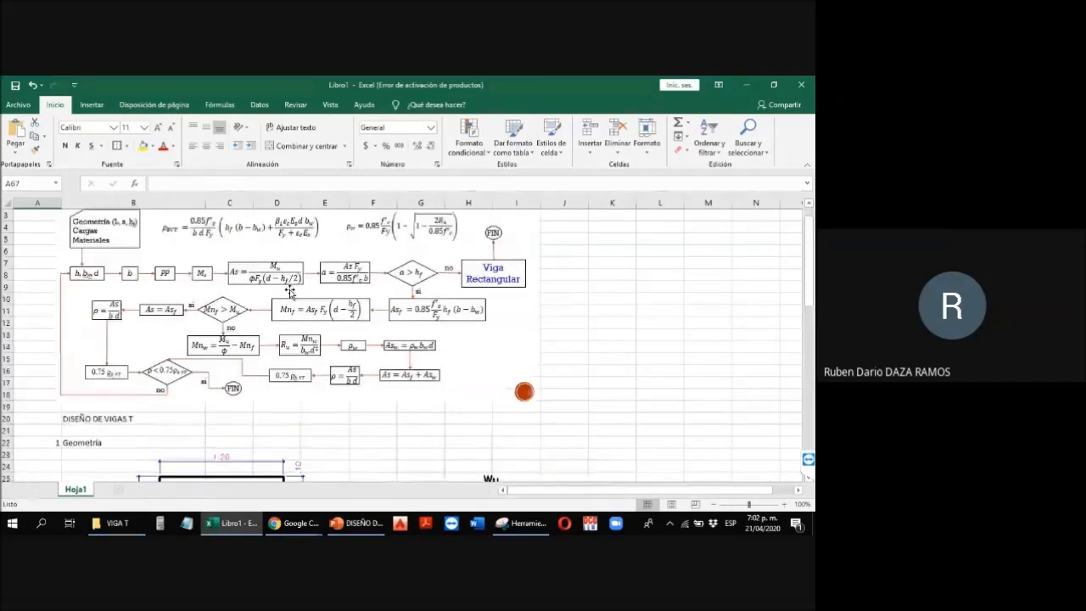
scroll(341, 322, "down", 7)
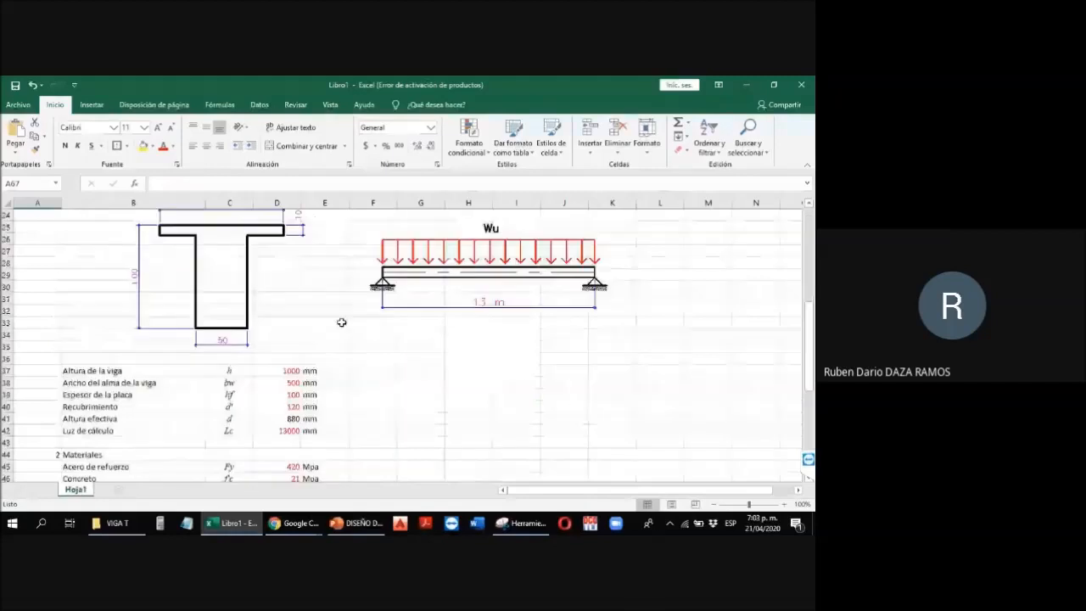
scroll(341, 322, "down", 10)
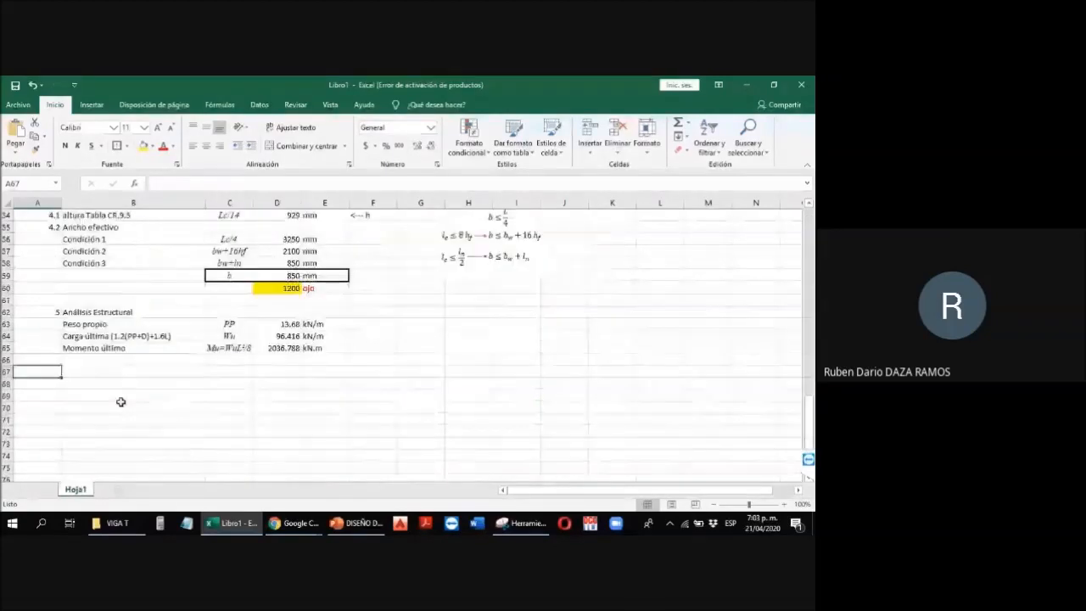
type("6")
key("Return")
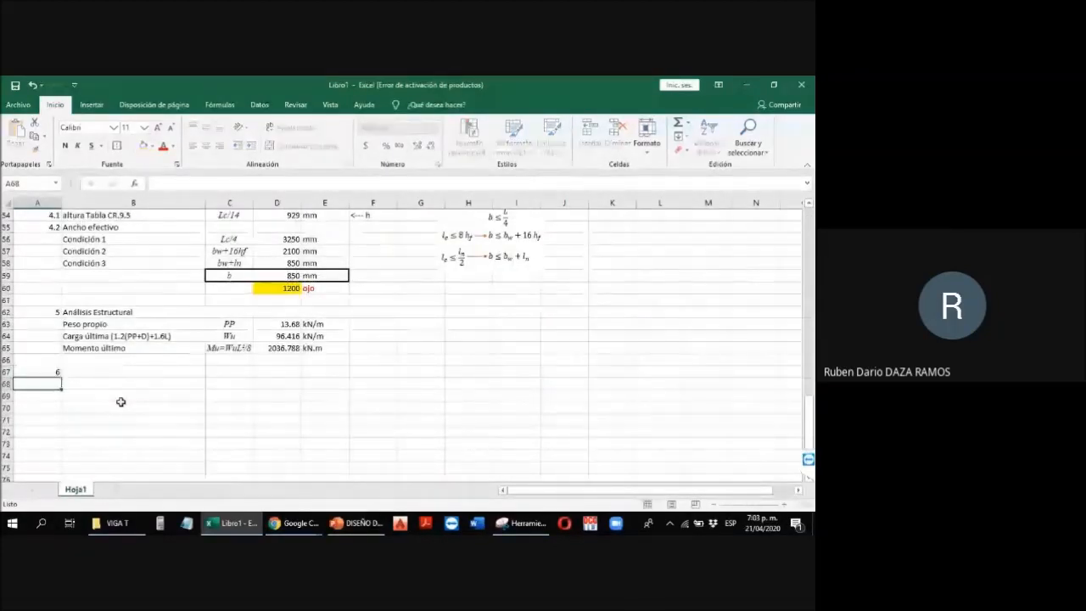
key("Up")
key("Right")
type("Diseño de la Viga")
key("Return")
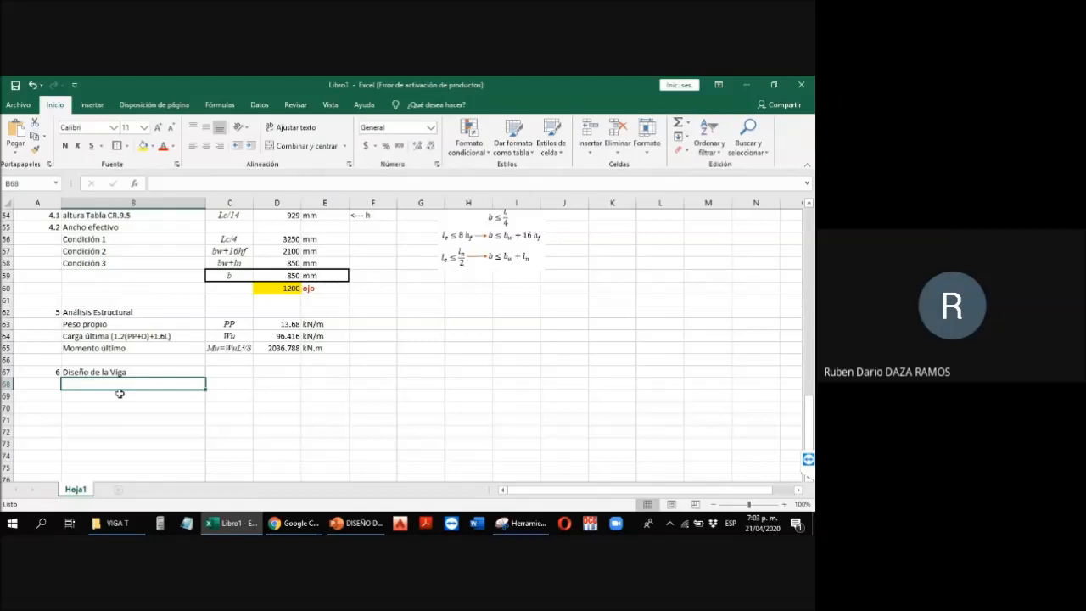
Step: Enter the label Valor estimado del acero de ref. in B68 and its symbol As in C68
type("Estima")
type("r")
key("BackSpace")
key("BackSpace")
key("BackSpace")
key("BackSpace")
key("BackSpace")
key("BackSpace")
key("BackSpace")
type("Valor estimado del acero de re")
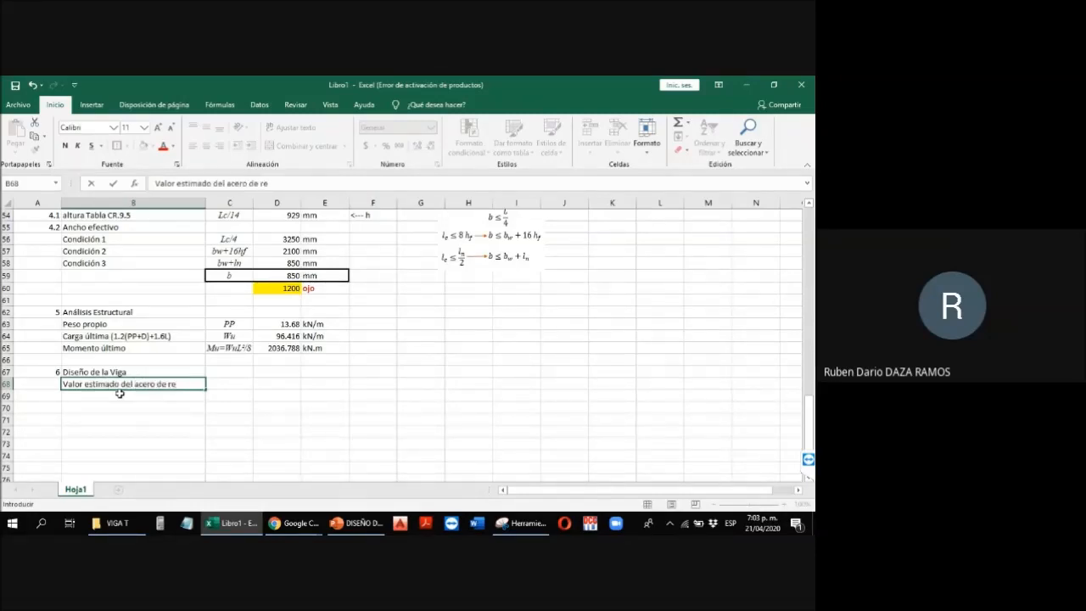
type("f.")
key("Return")
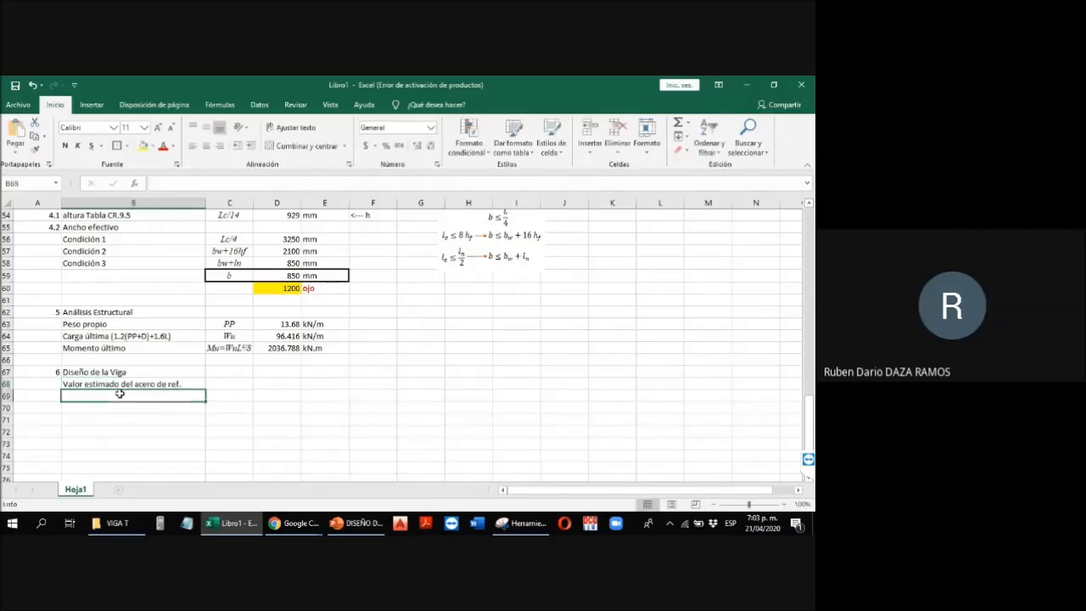
key("Up")
key("Right")
type("As")
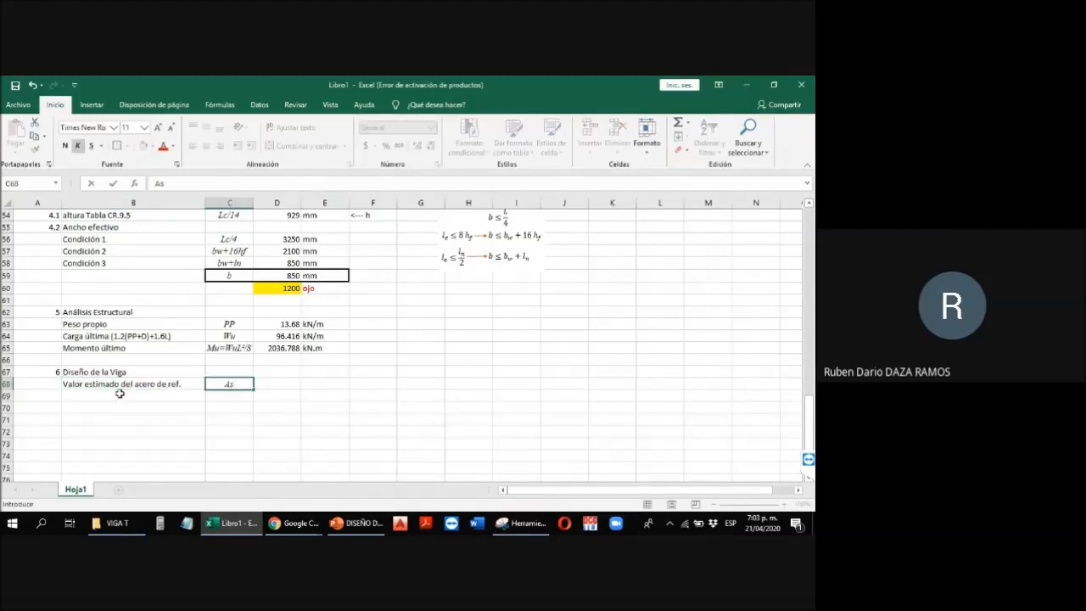
key("Right")
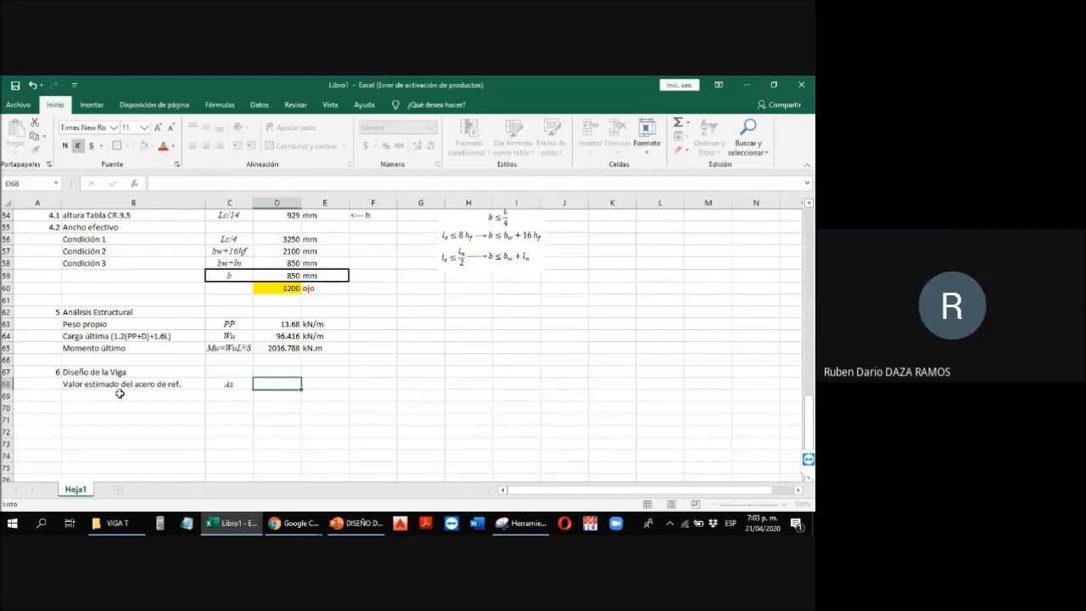
Step: Calculate the estimated steel area in D68 with =D65/(0.9*(D41-D39/2)), accepting the closing parenthesis correction
type("=")
scroll(135, 391, "up", 1)
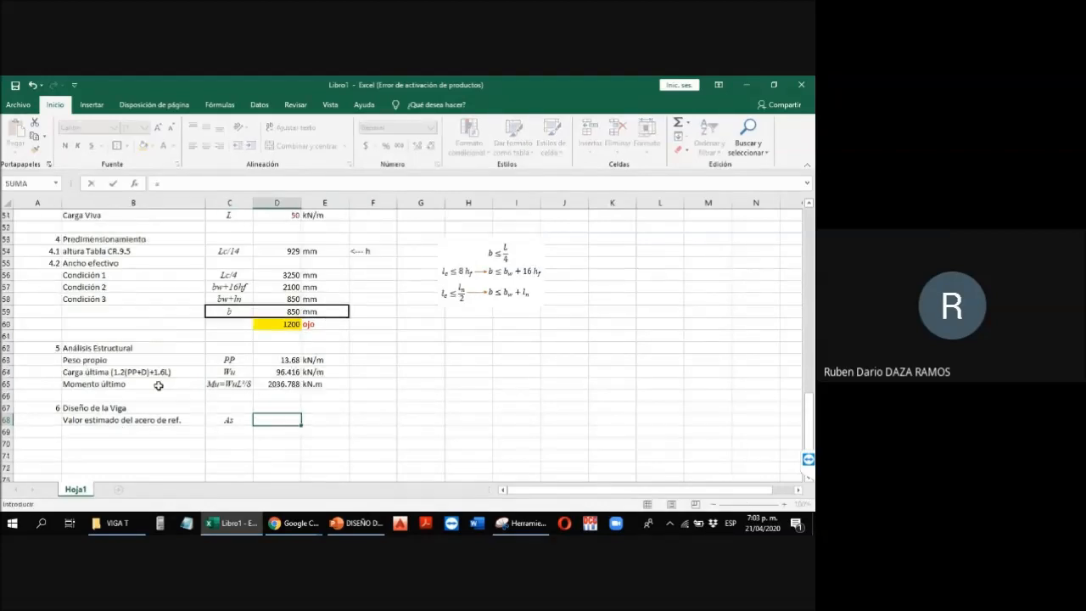
scroll(158, 385, "up", 15)
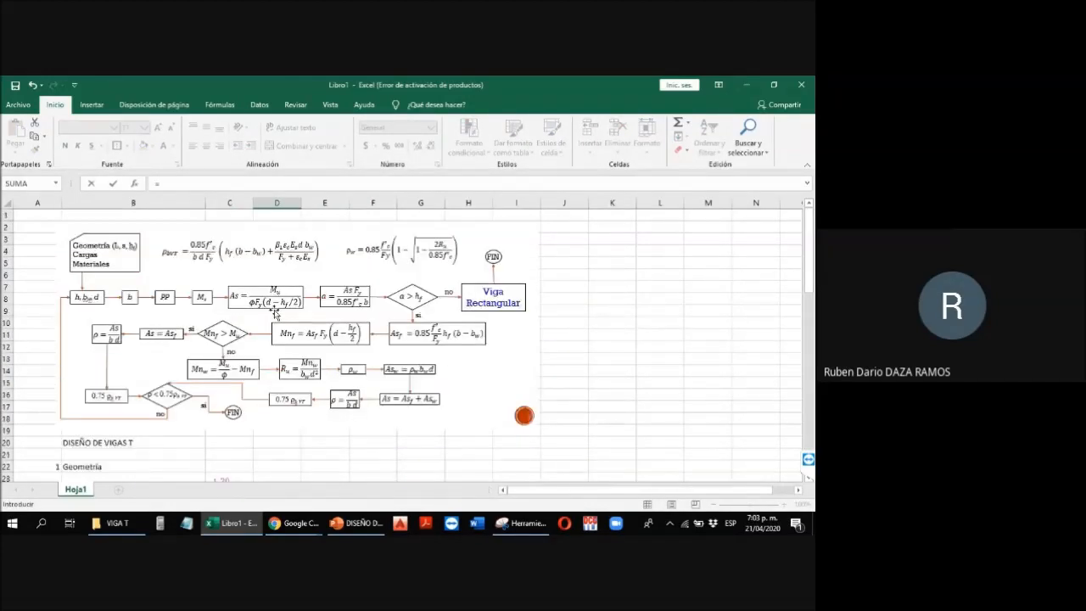
scroll(282, 307, "down", 4)
scroll(282, 307, "down", 13)
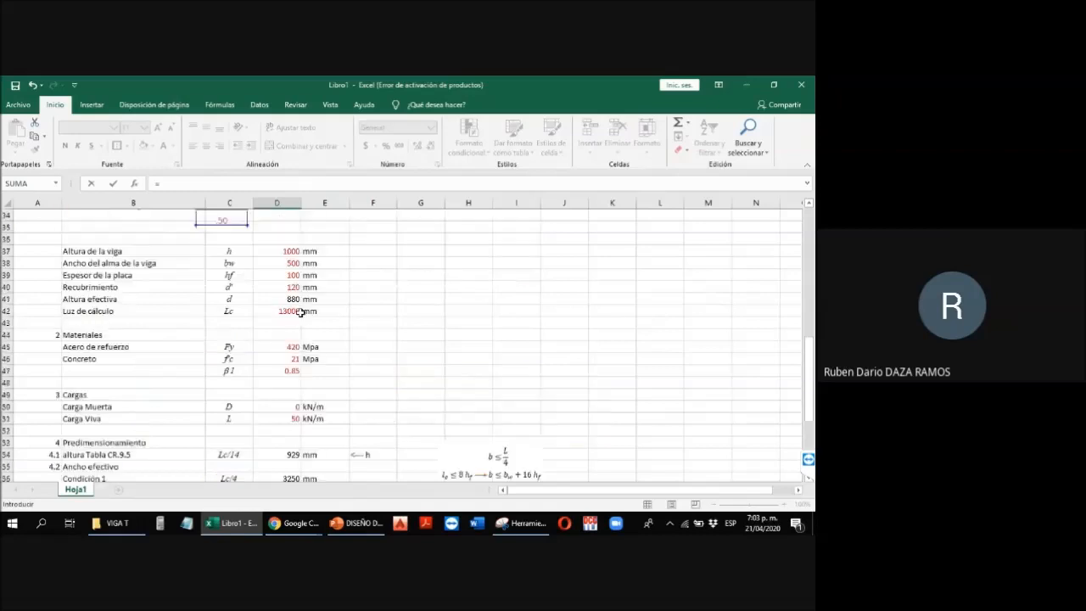
left_click(282, 371)
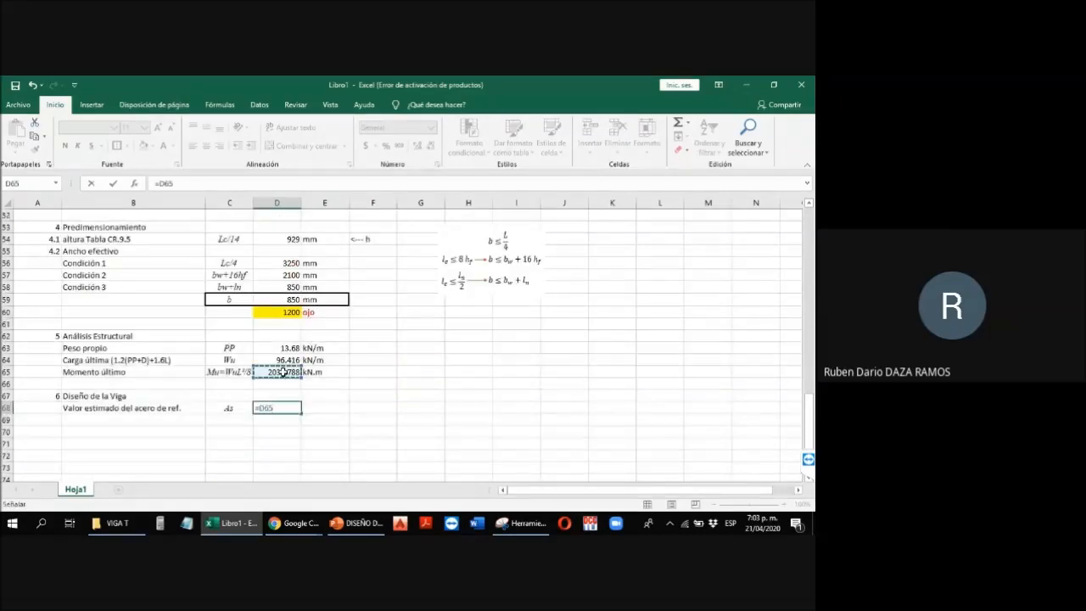
type("/(.9*")
scroll(282, 370, "up", 16)
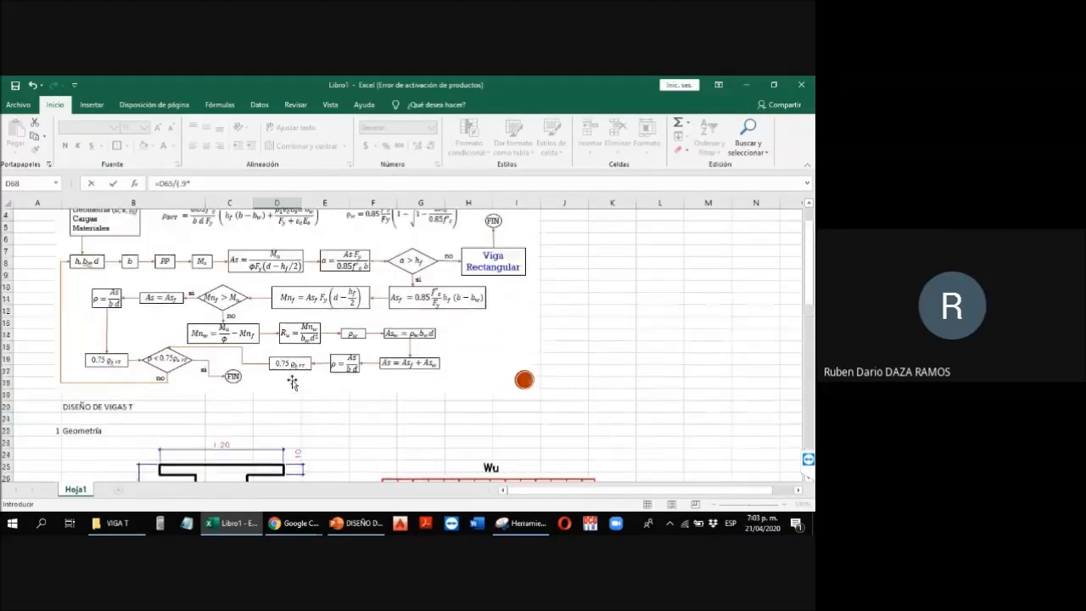
scroll(339, 310, "down", 12)
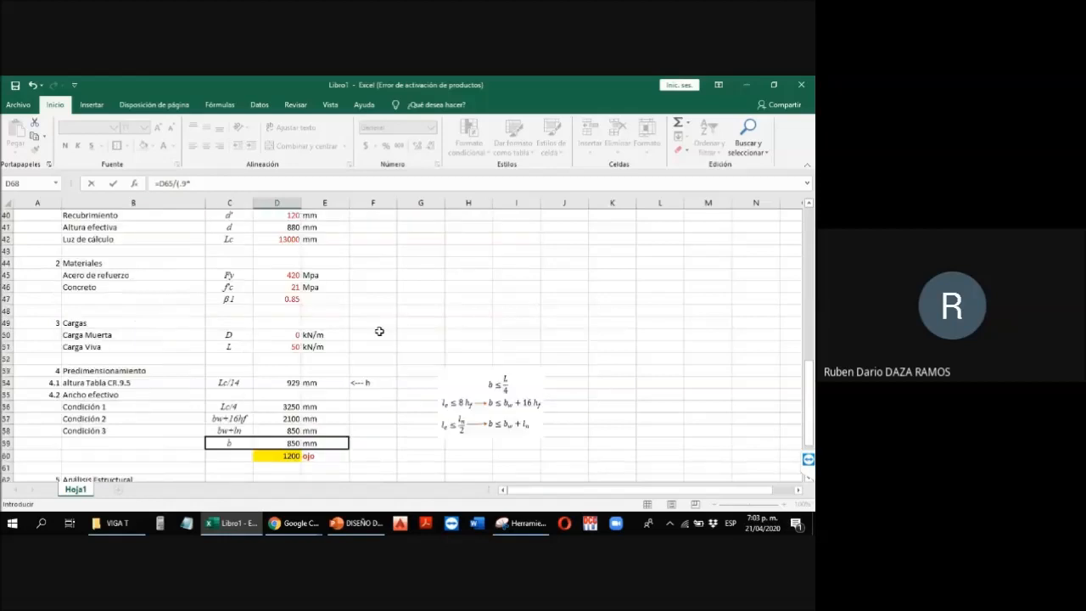
scroll(379, 331, "down", 5)
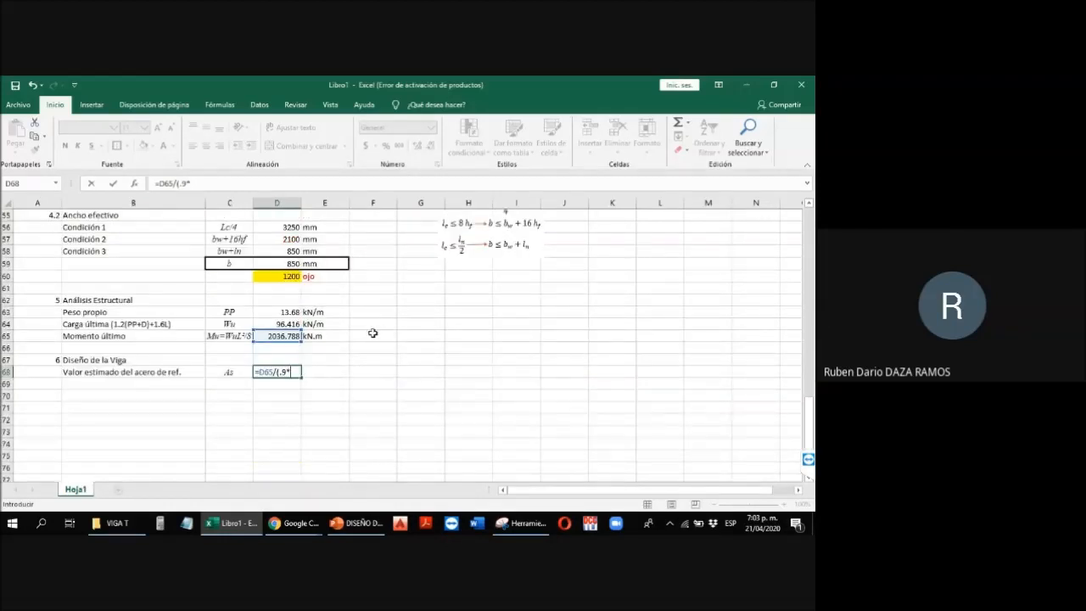
scroll(372, 333, "up", 7)
type("(")
scroll(368, 335, "up", 10)
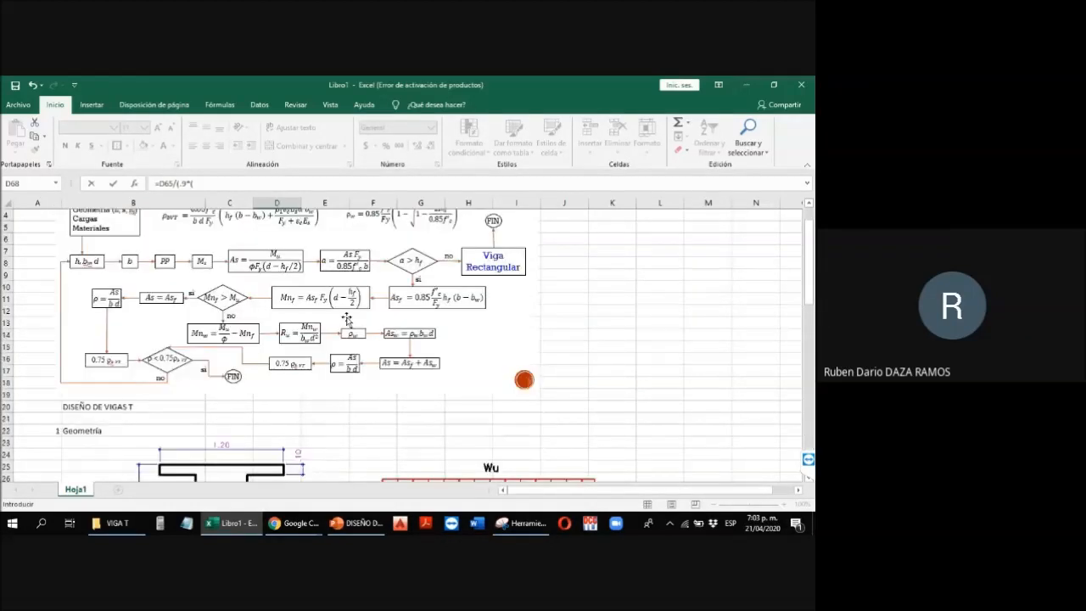
scroll(346, 318, "up", 1)
scroll(365, 326, "down", 5)
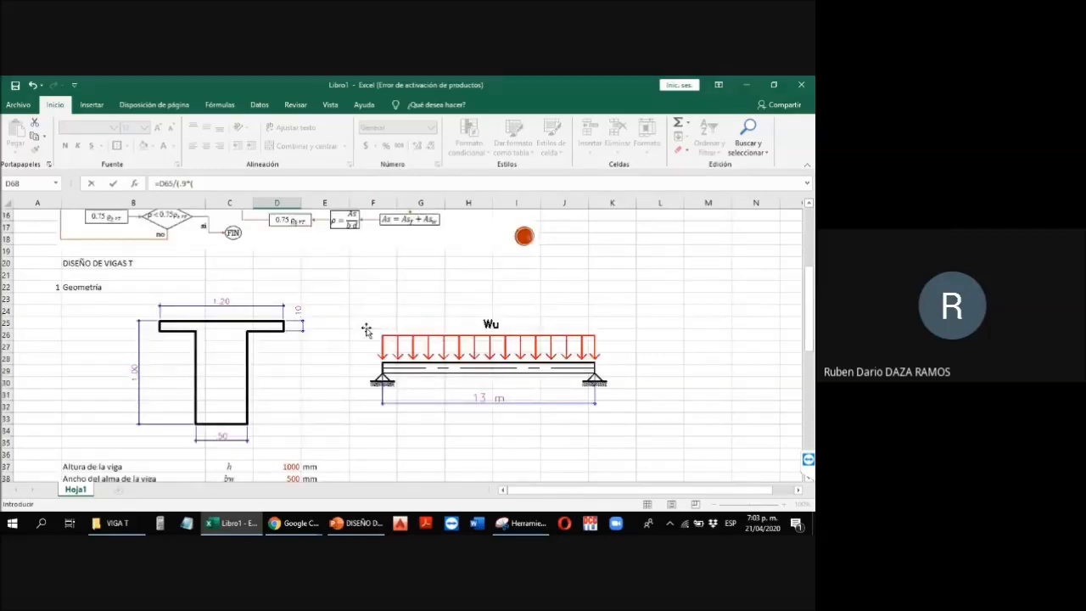
scroll(367, 330, "down", 4)
left_click(276, 371)
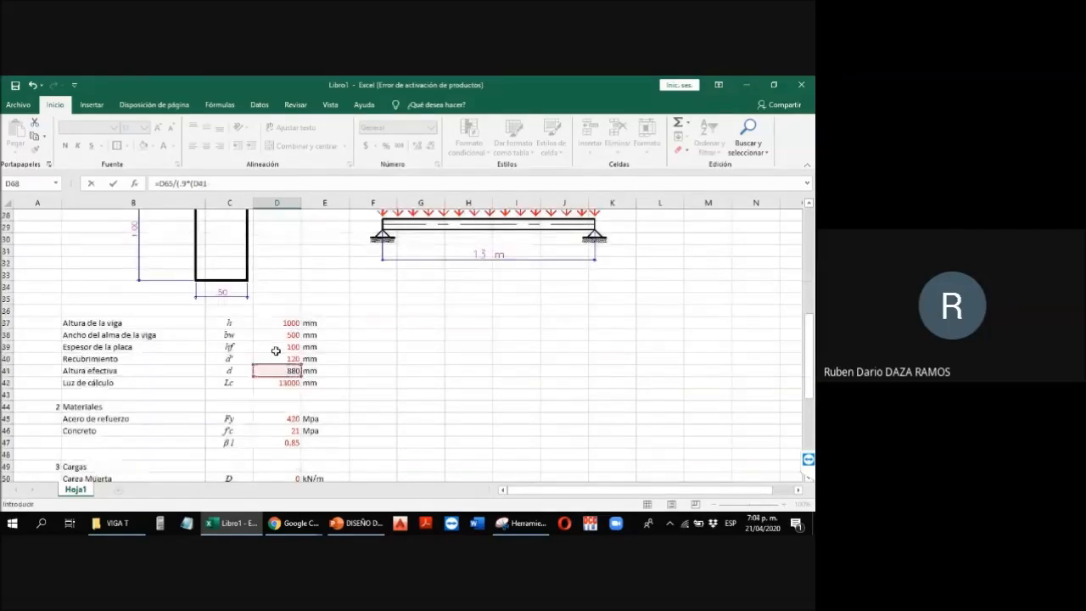
left_click(276, 347)
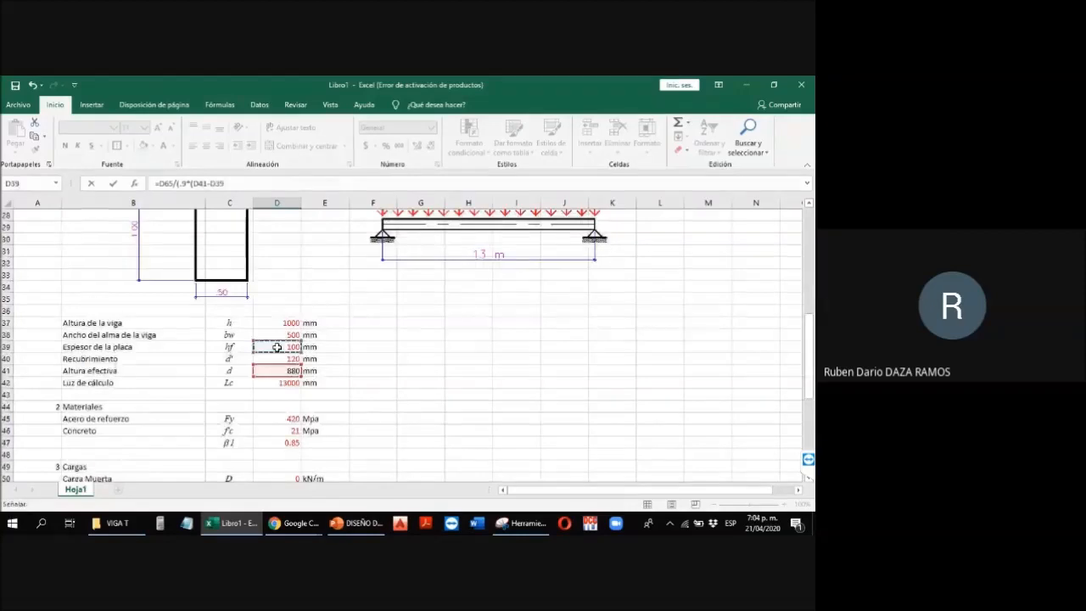
type("/2)")
key("Return")
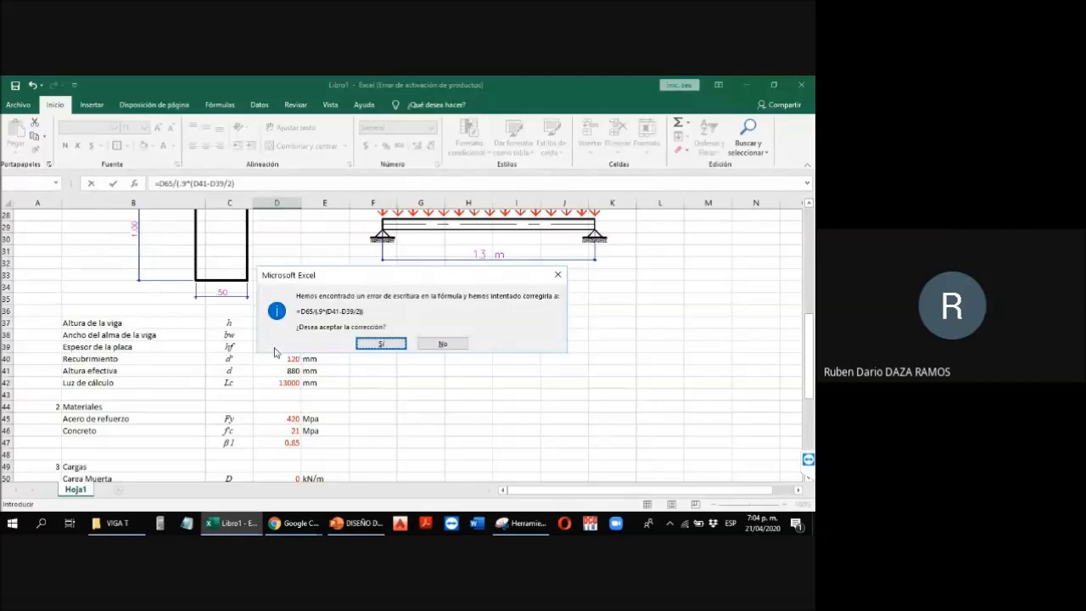
key("Return")
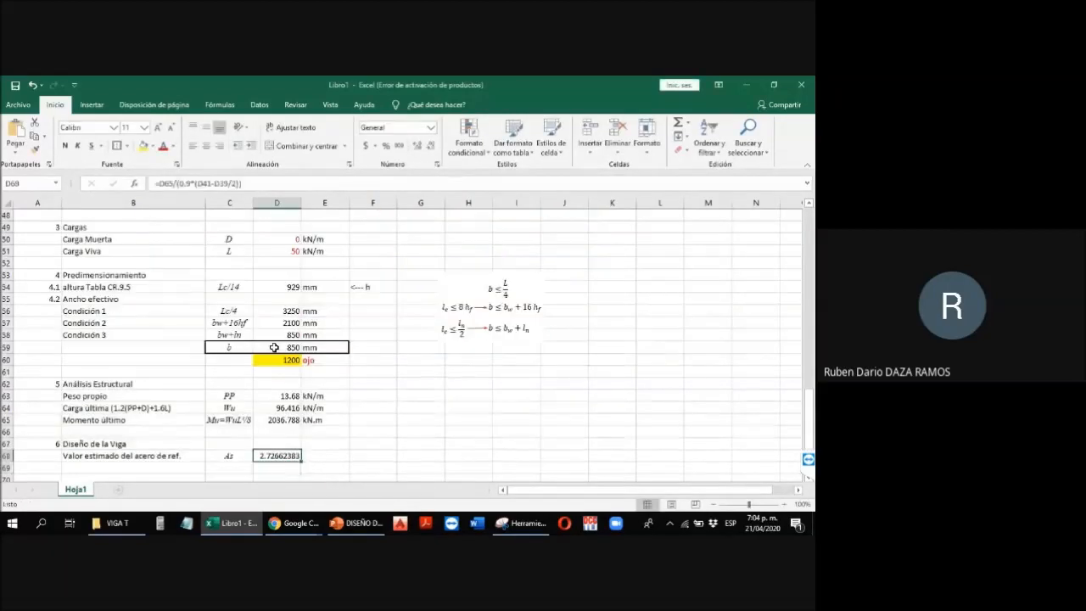
Step: Multiply the moment D65 by 1e6 in the D68 formula to convert its units
key("F2")
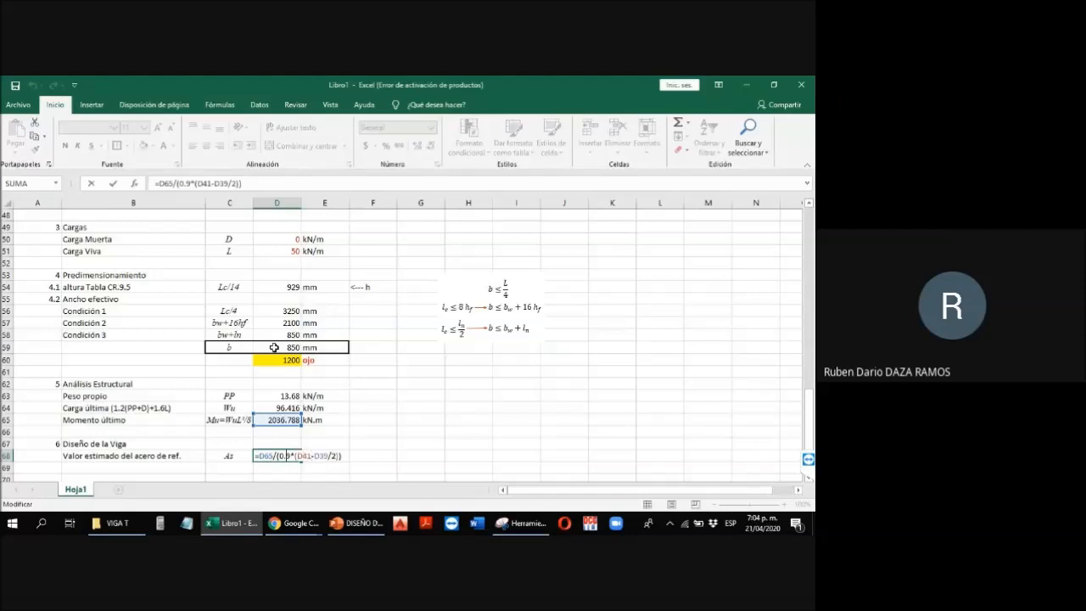
type("*1e6")
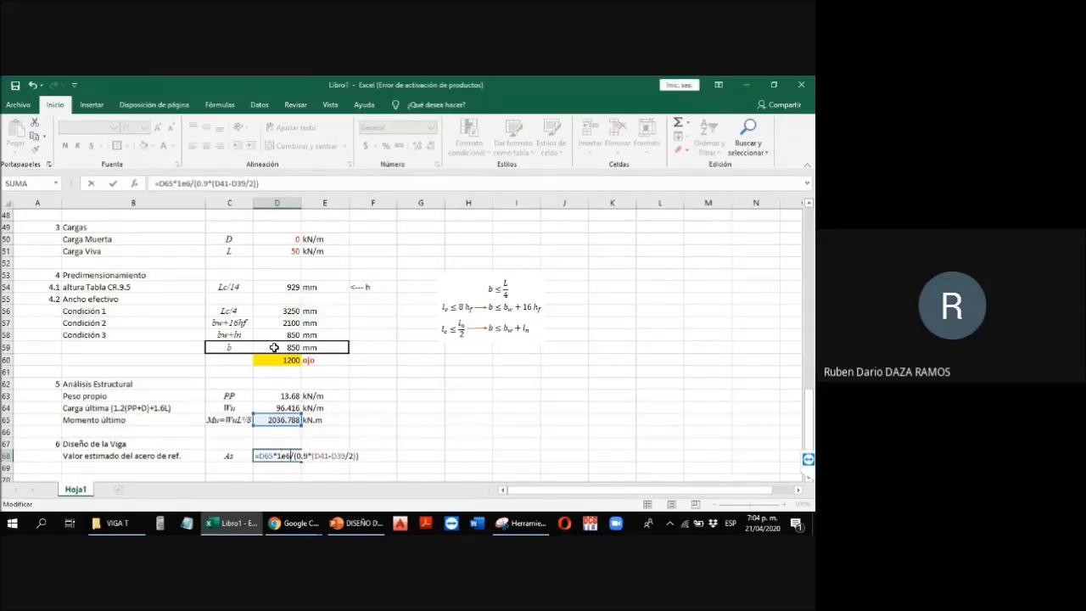
key("Return")
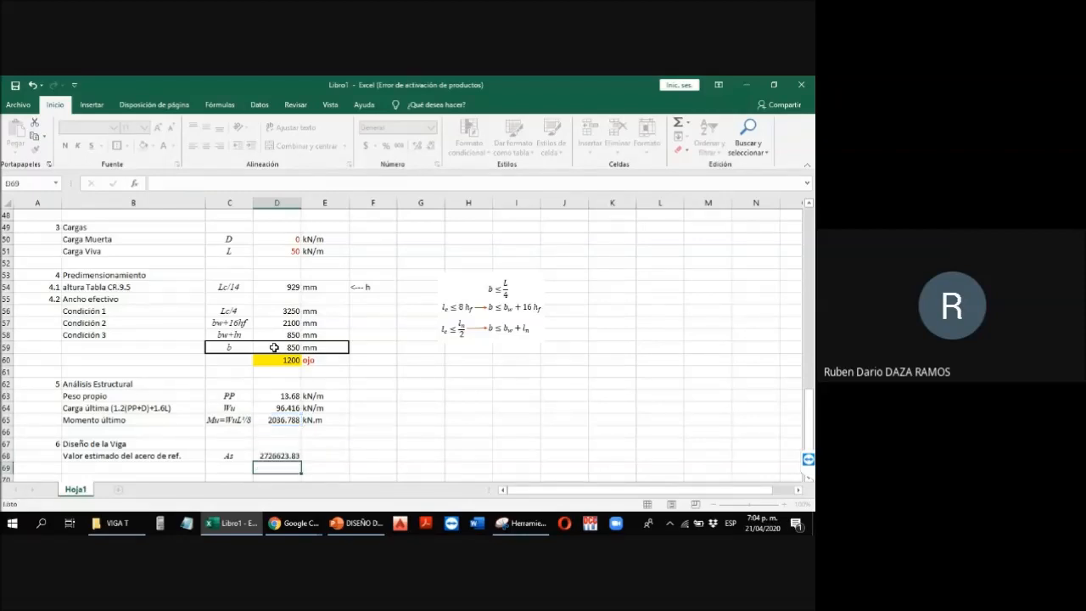
Step: Add the steel yield strength D45 to the denominator of the D68 formula, making it =D65*1000000/(0.9*D45*(D41-D39/2))
key("Up")
key("F2")
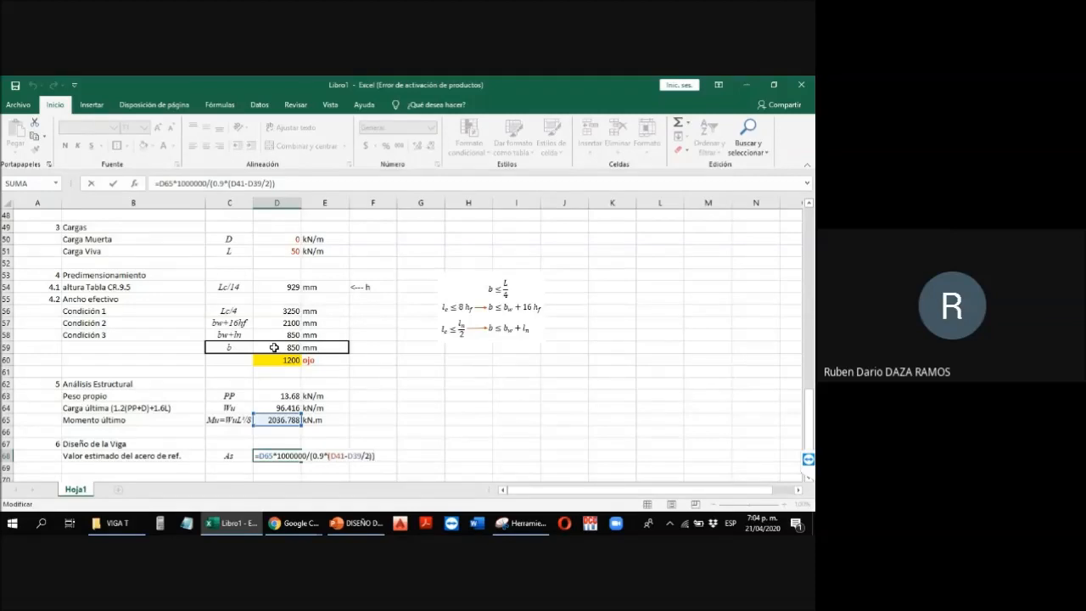
scroll(274, 347, "up", 13)
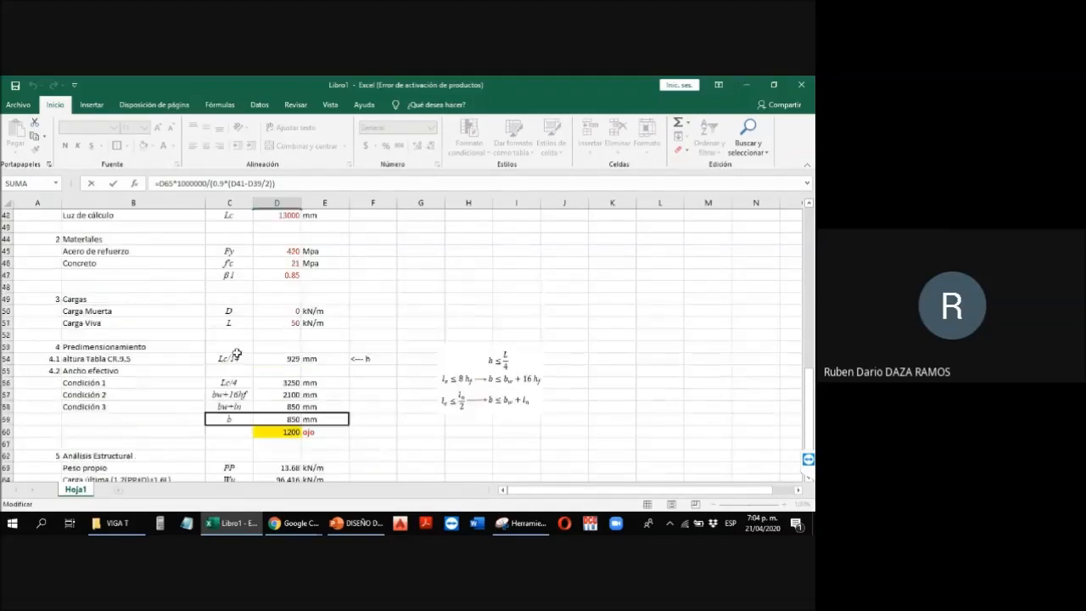
scroll(339, 343, "up", 3)
scroll(339, 348, "down", 11)
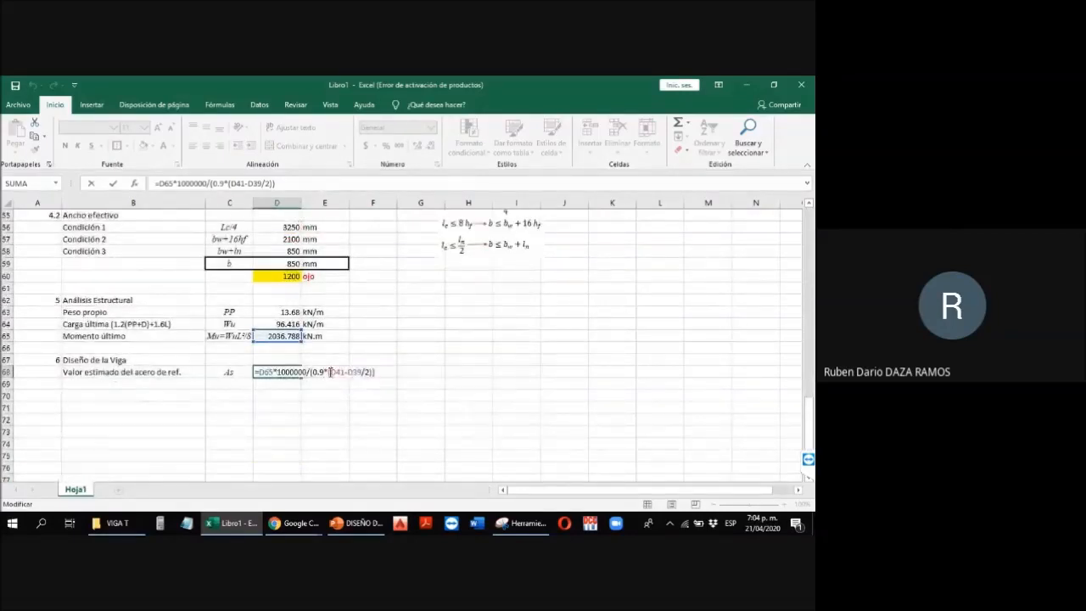
scroll(332, 380, "up", 11)
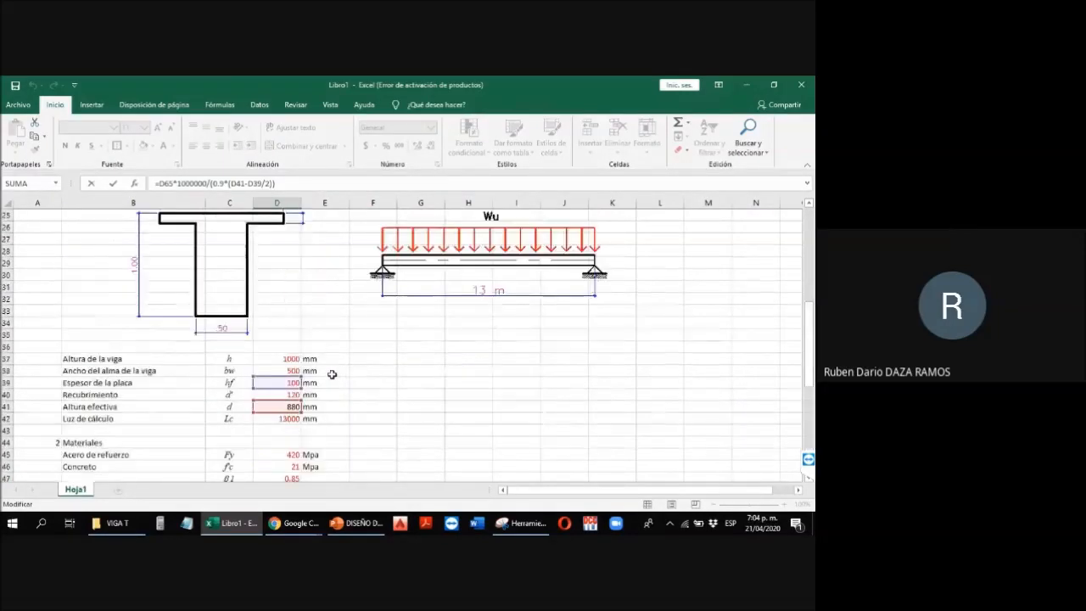
scroll(357, 377, "down", 3)
left_click(298, 382)
type("*")
key("Return")
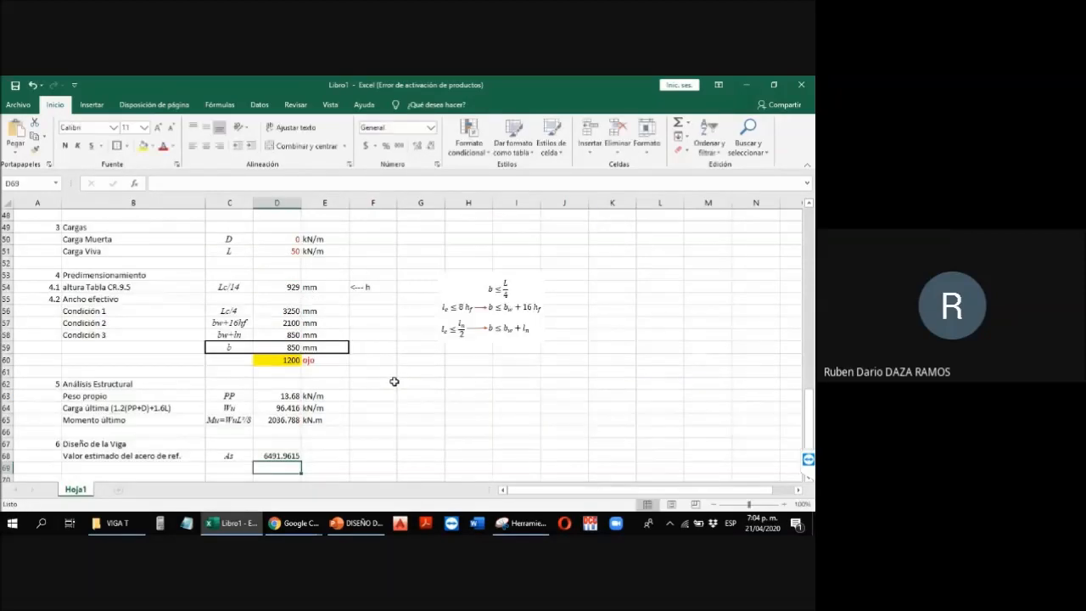
left_click(285, 457)
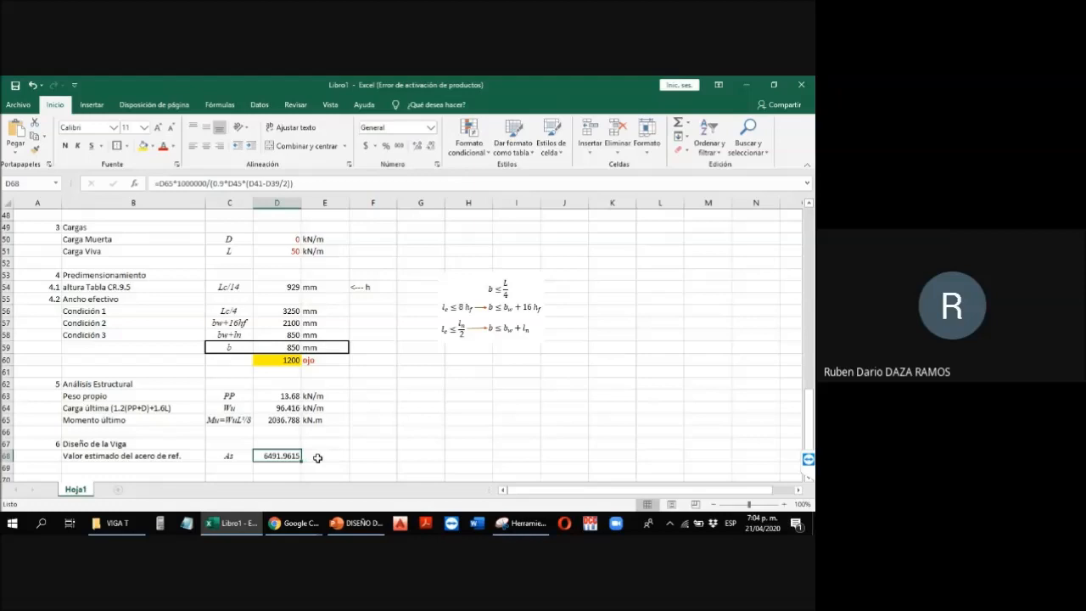
Step: Enter the unit mm² in E68 and format the steel area in D68 to show no decimals
left_click(318, 457)
type("mm²")
key("Return")
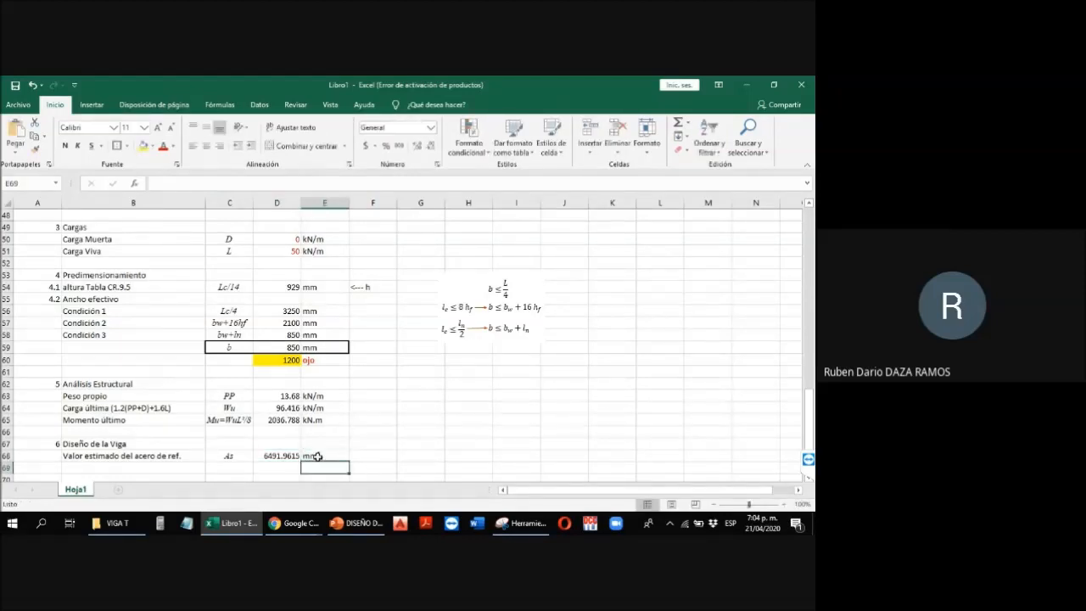
left_click(268, 451)
left_click(431, 148)
left_click(431, 148)
left_click(431, 148)
left_click(431, 148)
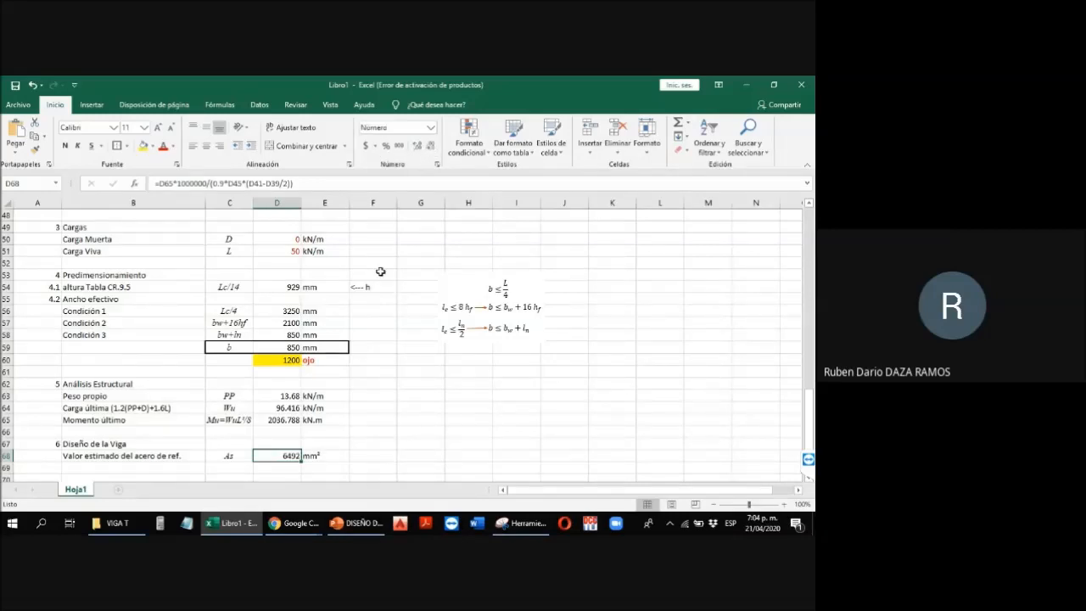
Step: Enter the label Altura del bloq comp estimada in B69 and its symbol a in C69
scroll(380, 272, "down", 2)
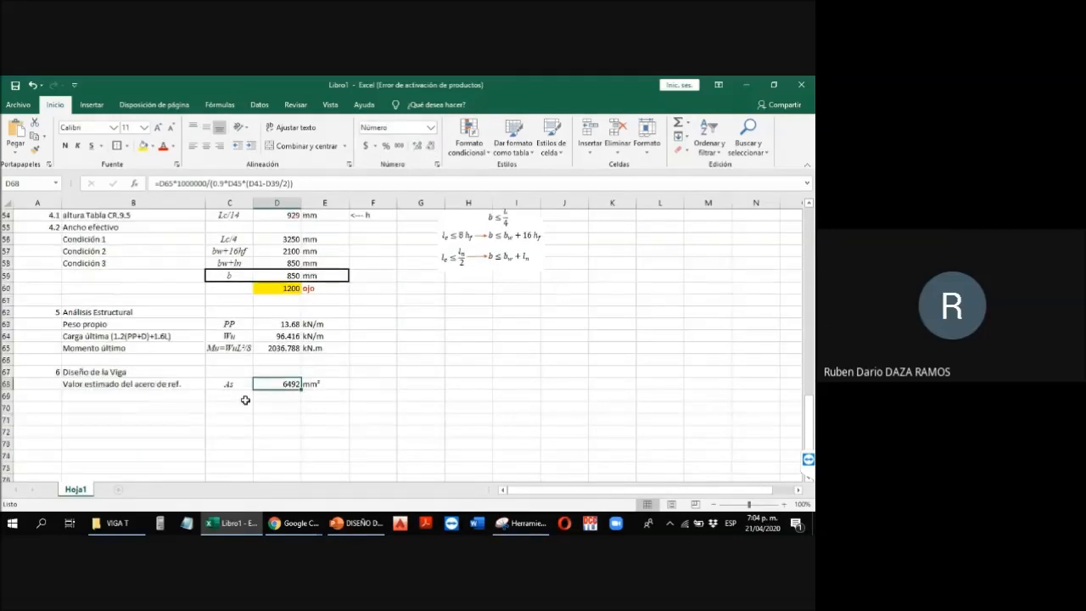
left_click(156, 396)
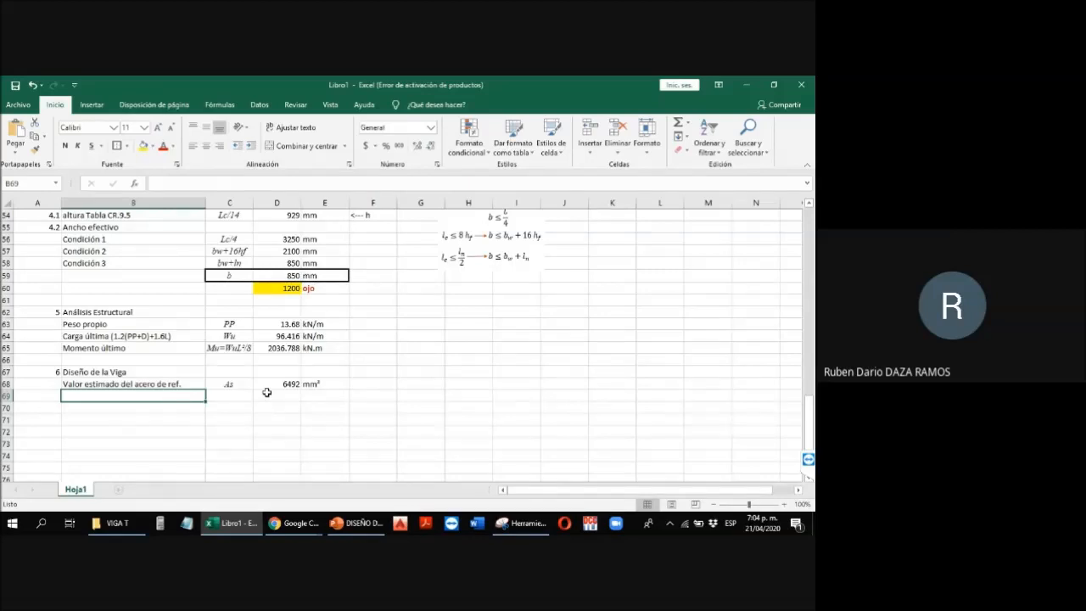
type("Altura")
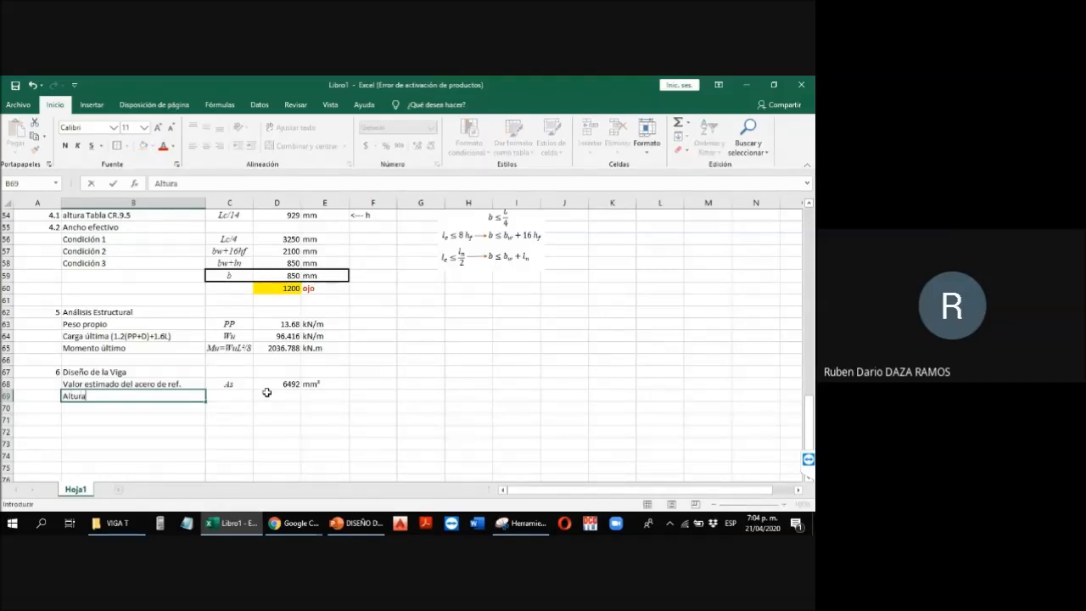
type(" del bloq com")
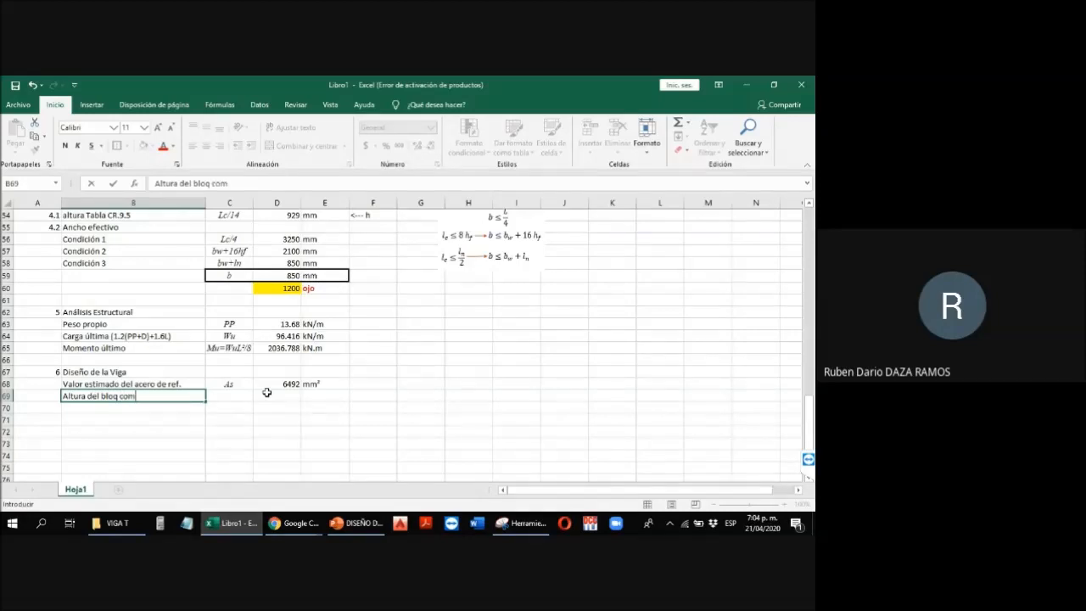
type("p estimada")
key("Return")
key("Up")
key("Right")
type("as")
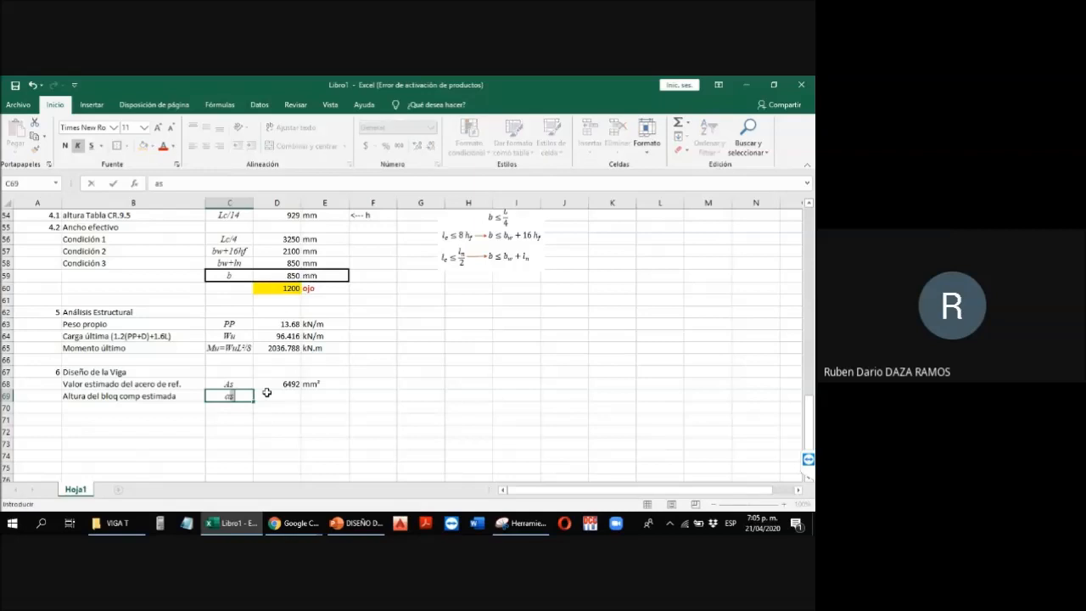
key("BackSpace")
key("Return")
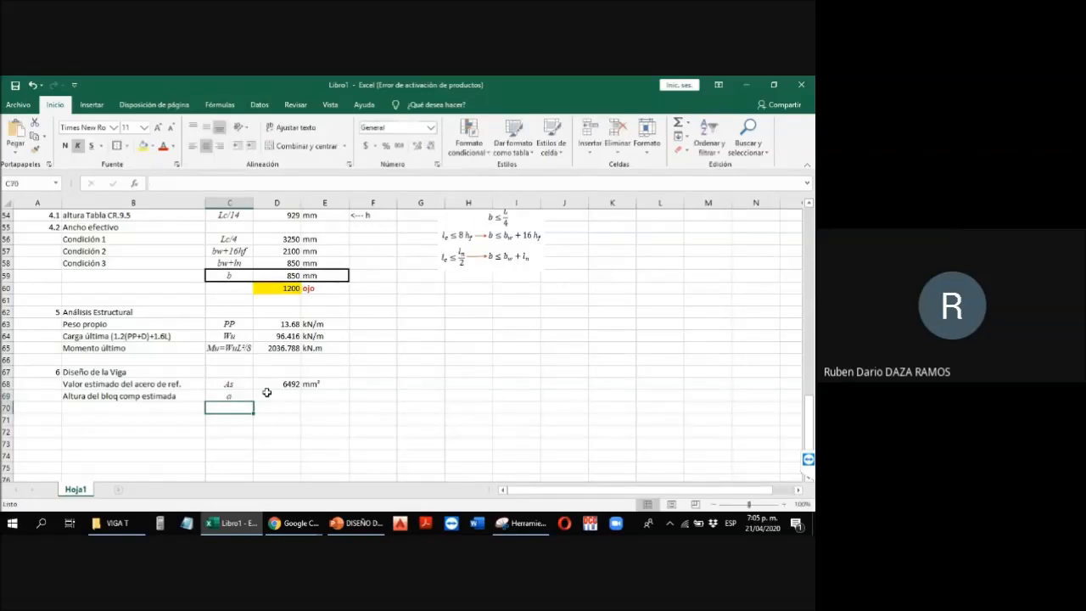
Step: Calculate the estimated compression block height a in D69 with the formula =D68*D45/(0.85*D46*D60)
left_click(266, 392)
type("=")
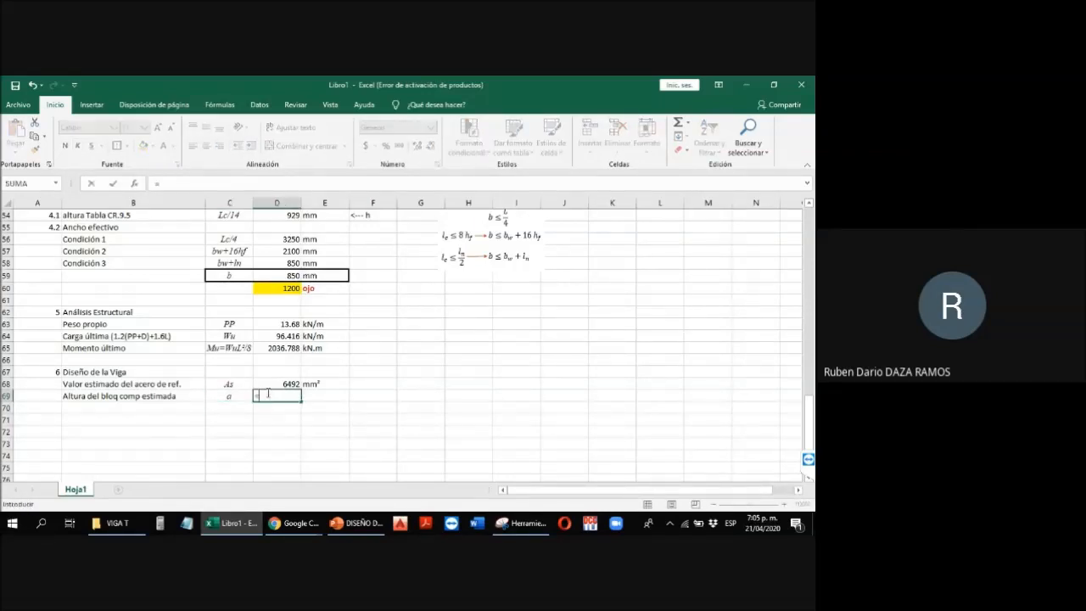
scroll(321, 348, "up", 18)
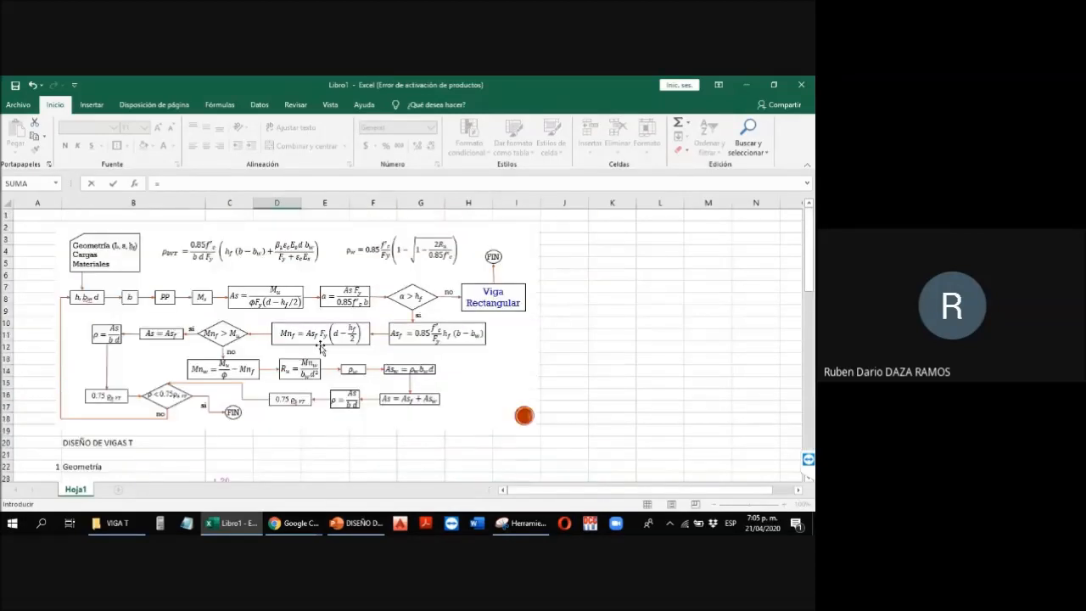
scroll(357, 301, "down", 18)
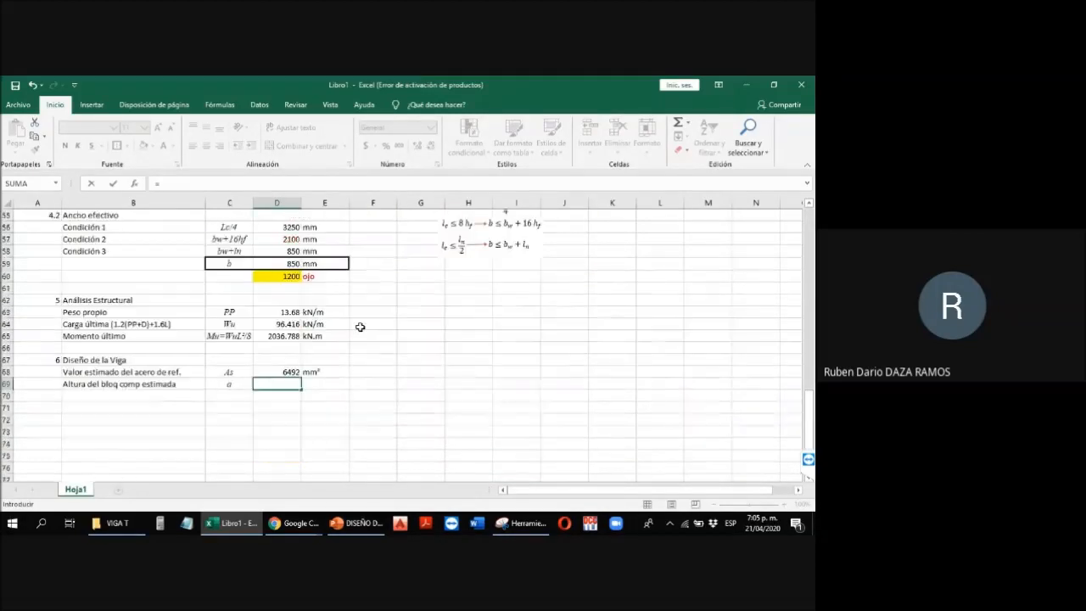
left_click(296, 370)
type("*")
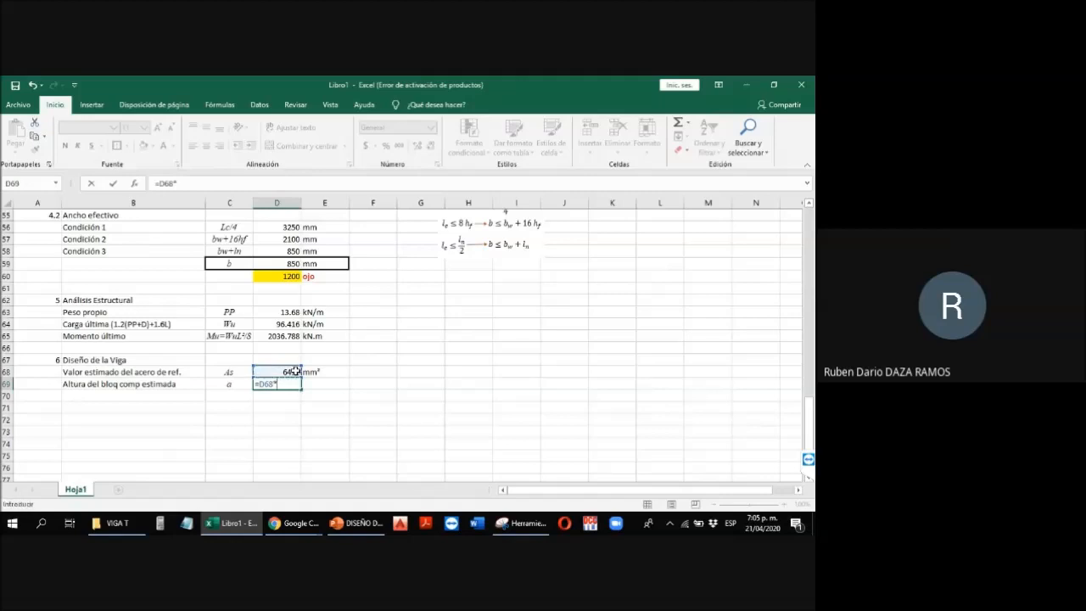
scroll(294, 365, "up", 7)
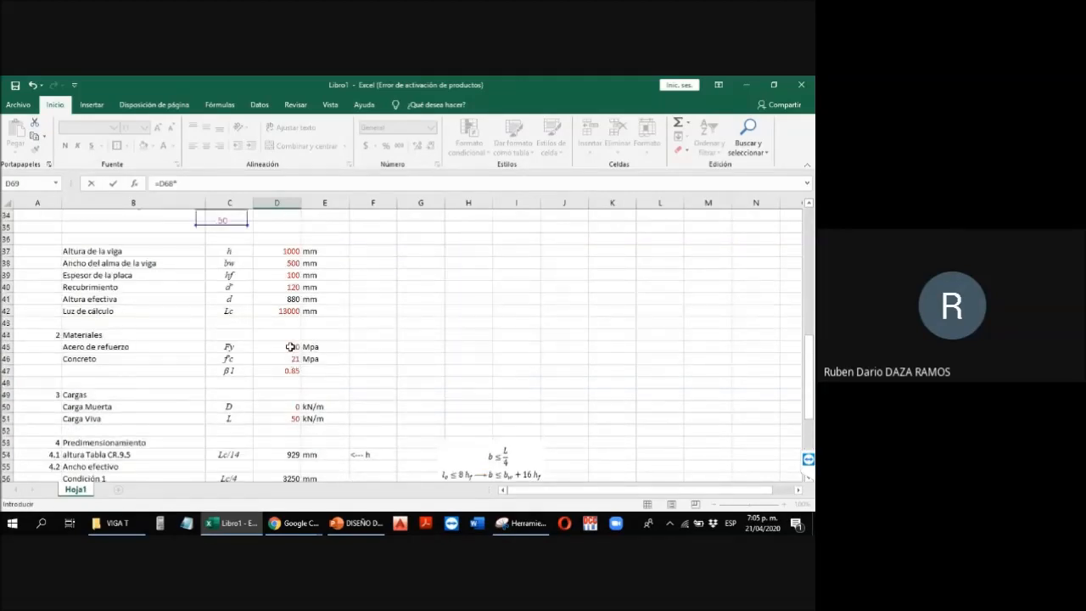
left_click(290, 347)
type("/")
scroll(291, 348, "up", 2)
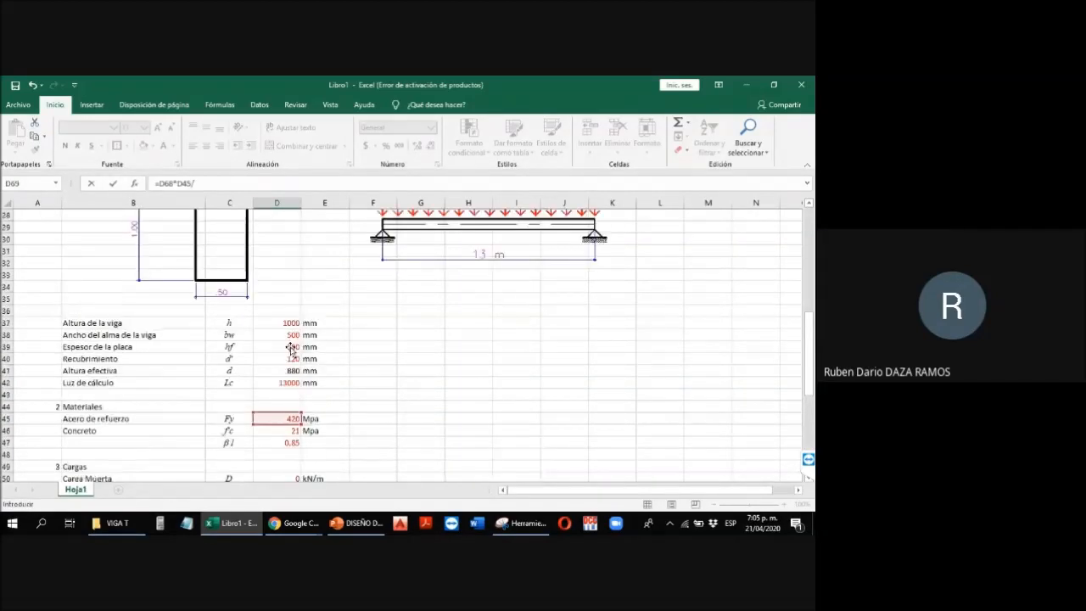
scroll(291, 347, "up", 8)
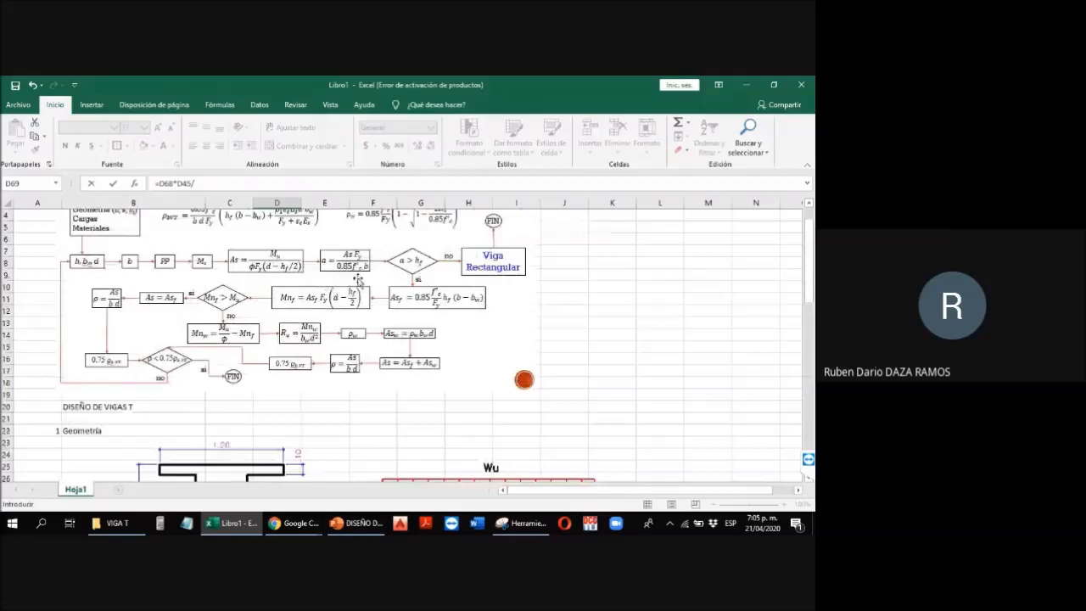
scroll(393, 297, "down", 17)
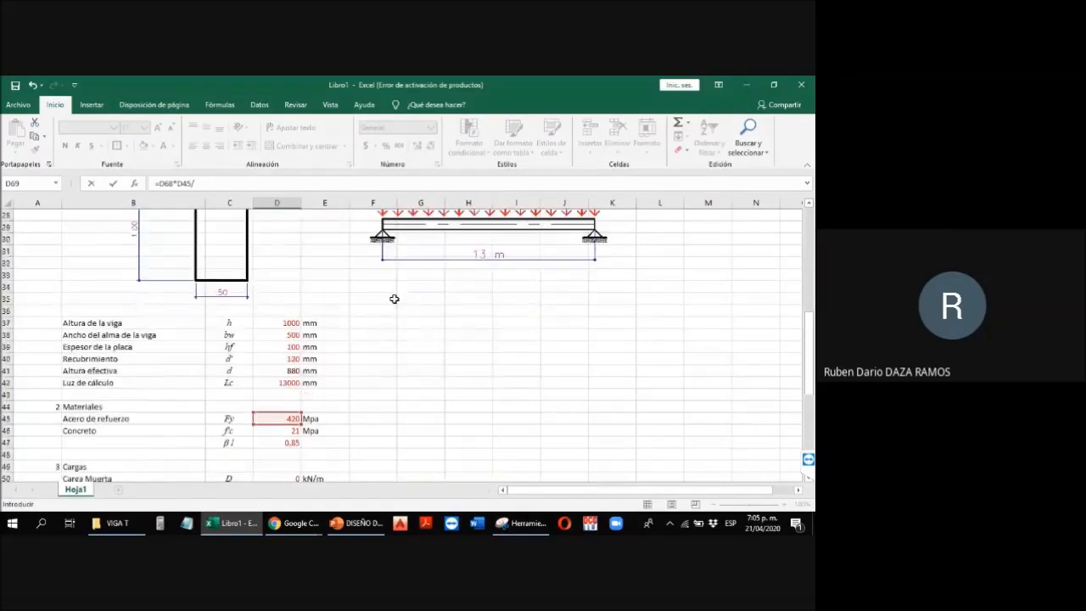
type("(.85*")
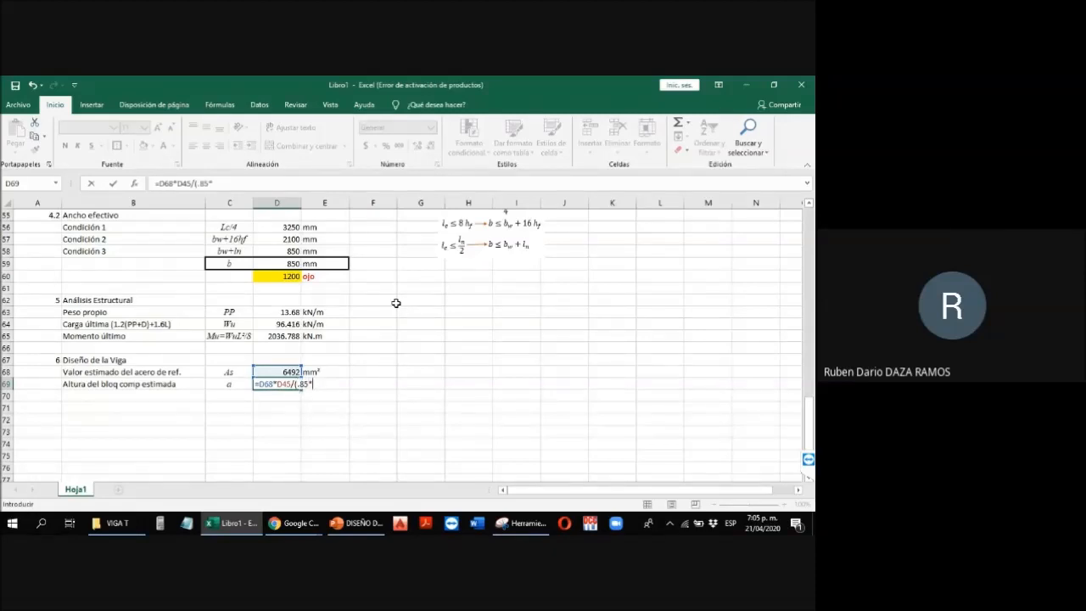
scroll(396, 303, "up", 4)
left_click(289, 251)
type("*")
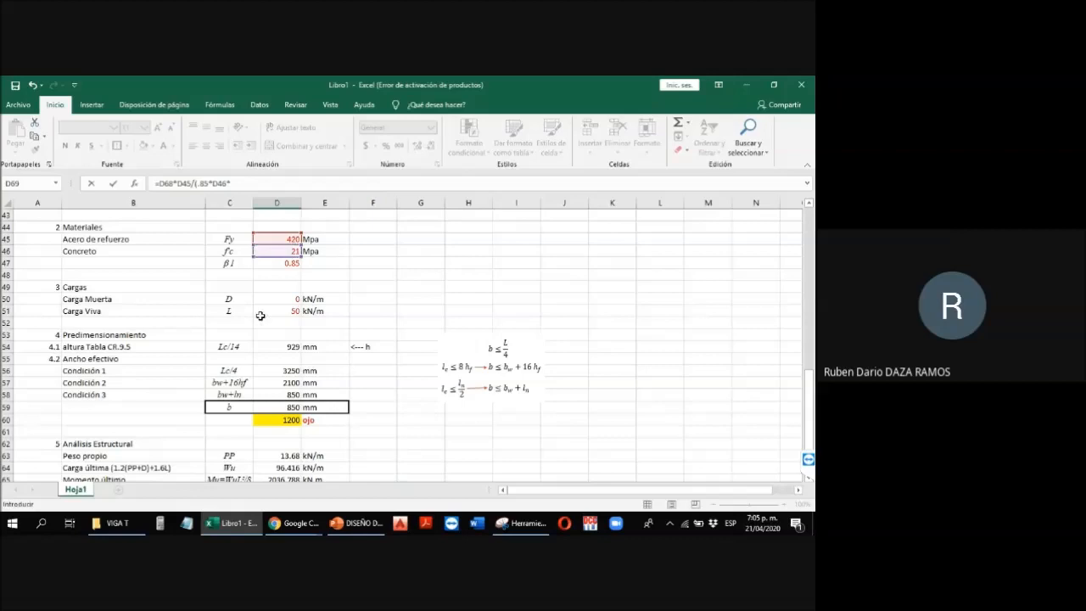
left_click(293, 420)
scroll(500, 354, "down", 5)
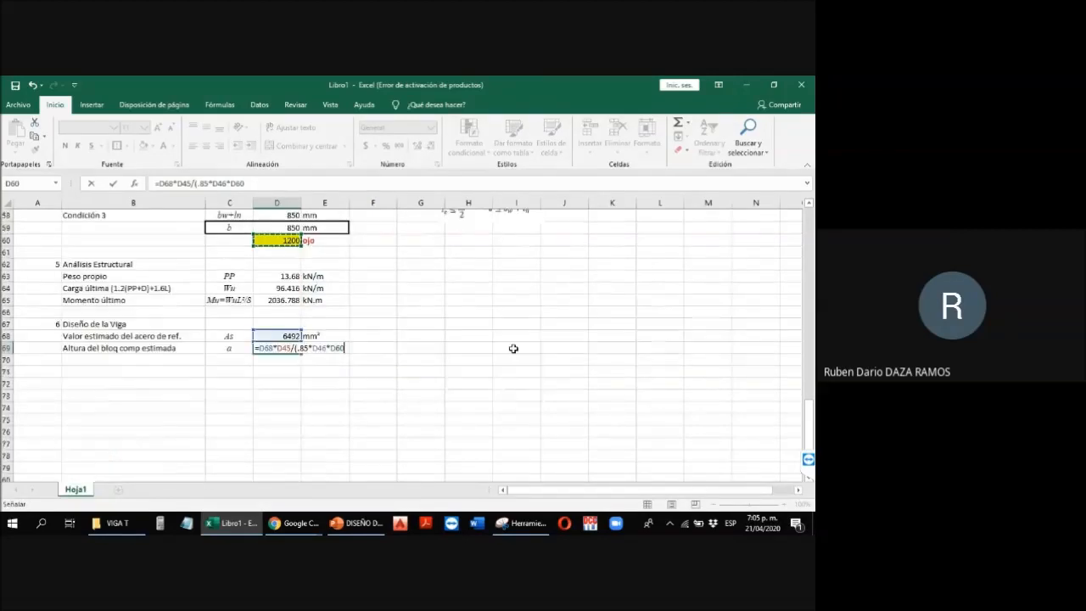
type(")")
key("Return")
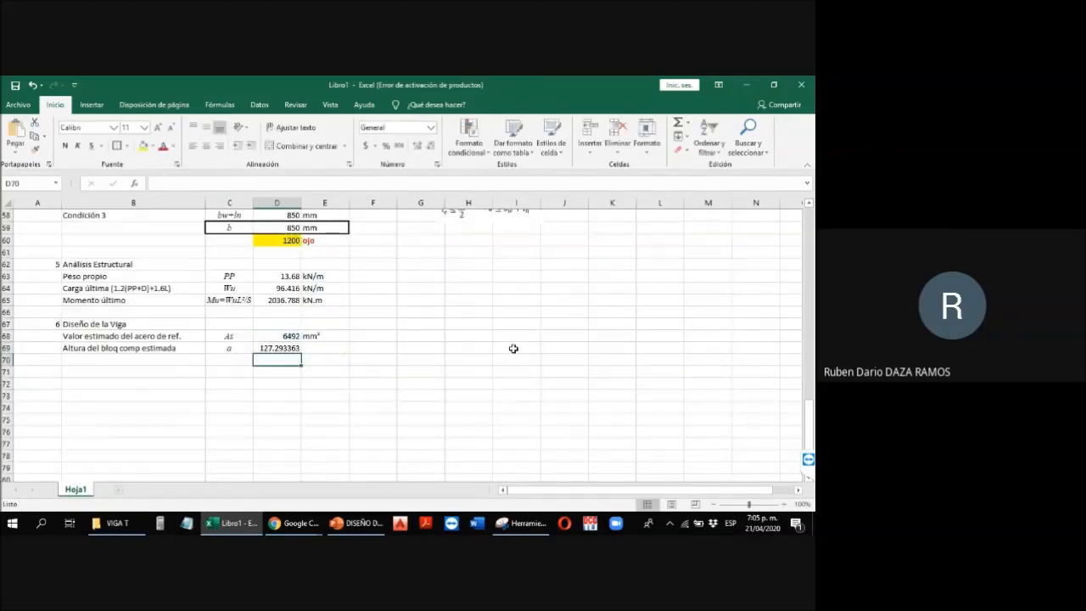
Step: Format the compression block height in D69 with no decimals and enter its unit mm in E69
key("Up")
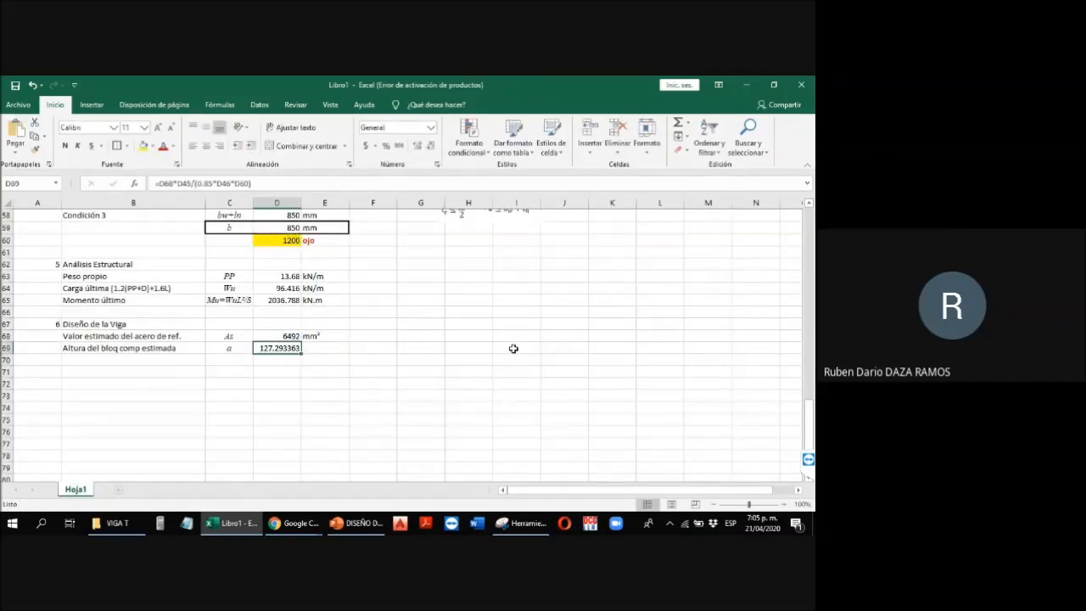
left_click(430, 146)
left_click(430, 146)
left_click(430, 146)
left_click(430, 145)
left_click(430, 145)
left_click(430, 145)
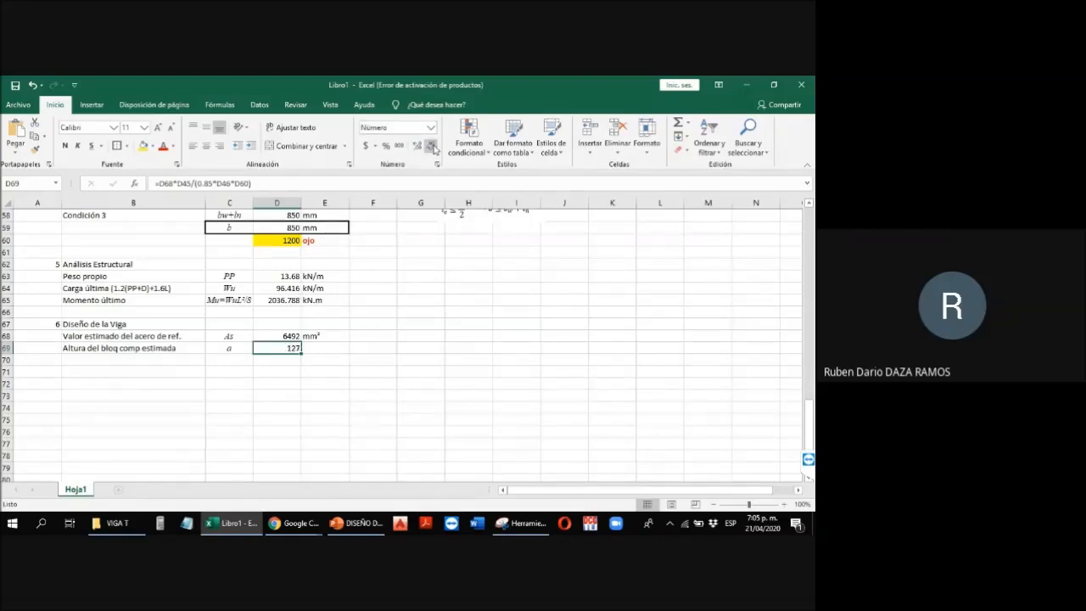
left_click(327, 347)
type("mm²")
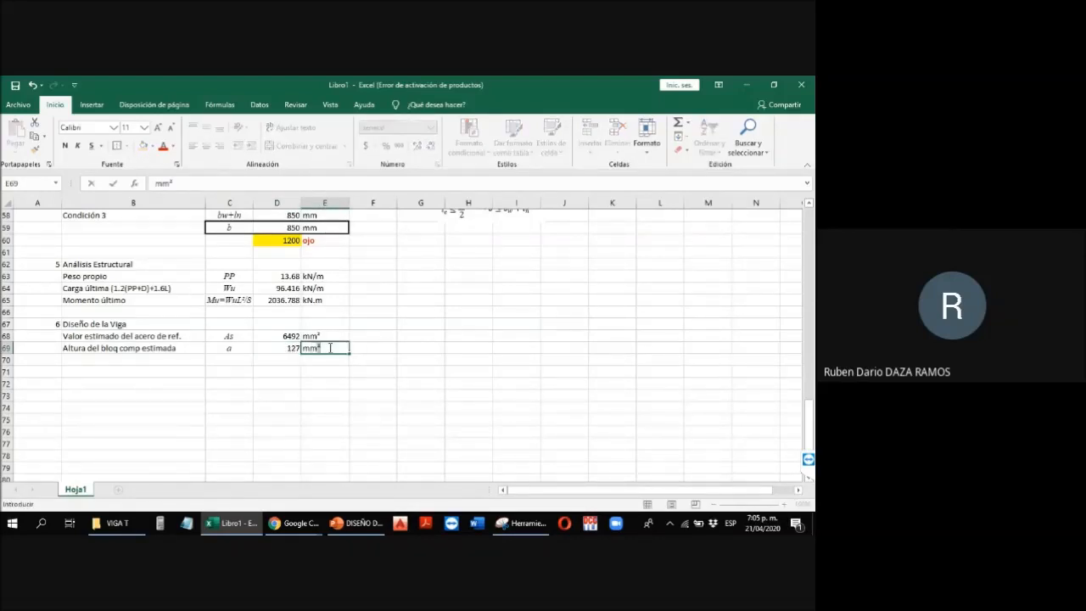
key("Return")
Step: Enter the check =SI(D69>D39,"Viga T","Viga Rectangular") in D70 to classify the beam by block height versus slab thickness
scroll(328, 348, "up", 19)
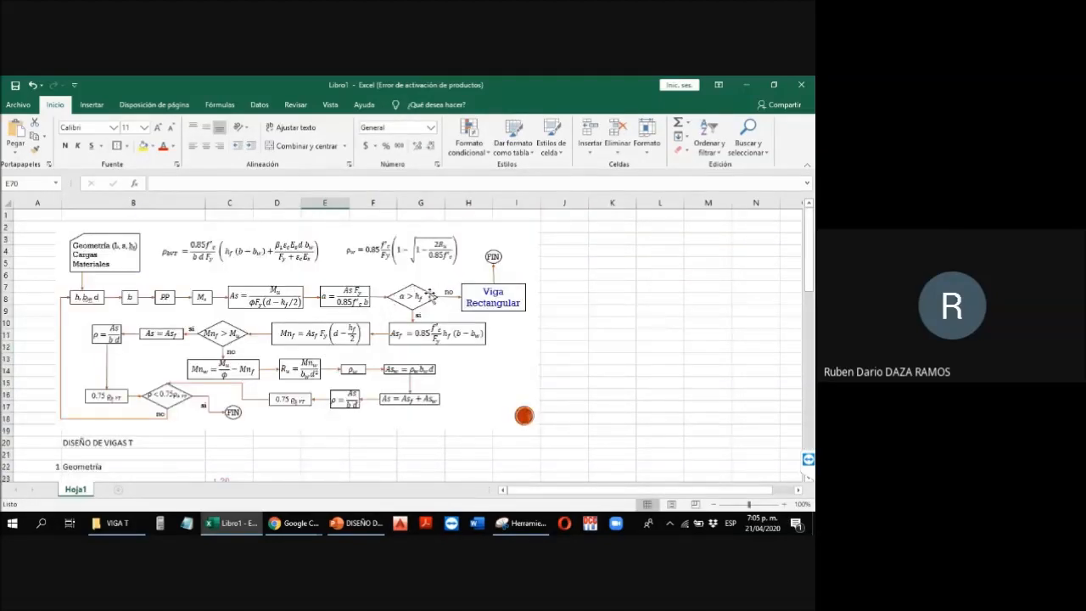
scroll(407, 349, "down", 17)
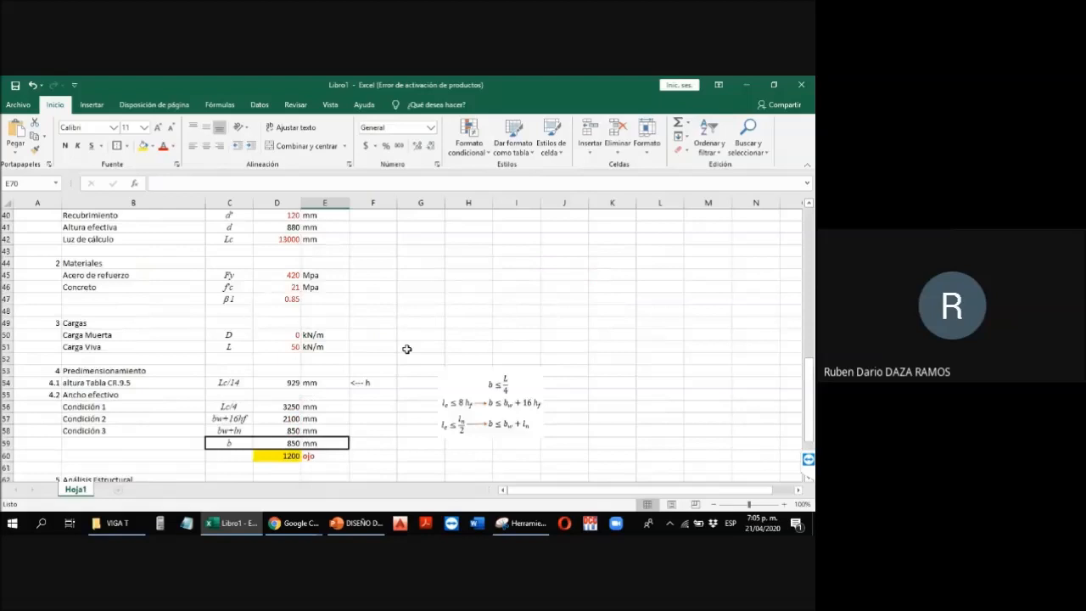
left_click(279, 433)
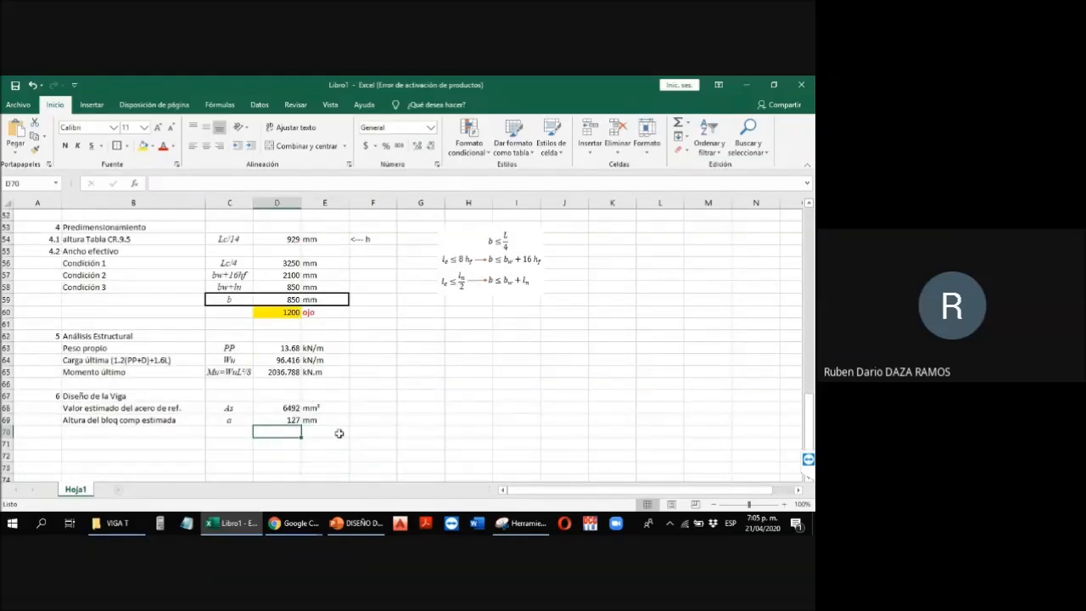
type("=si(")
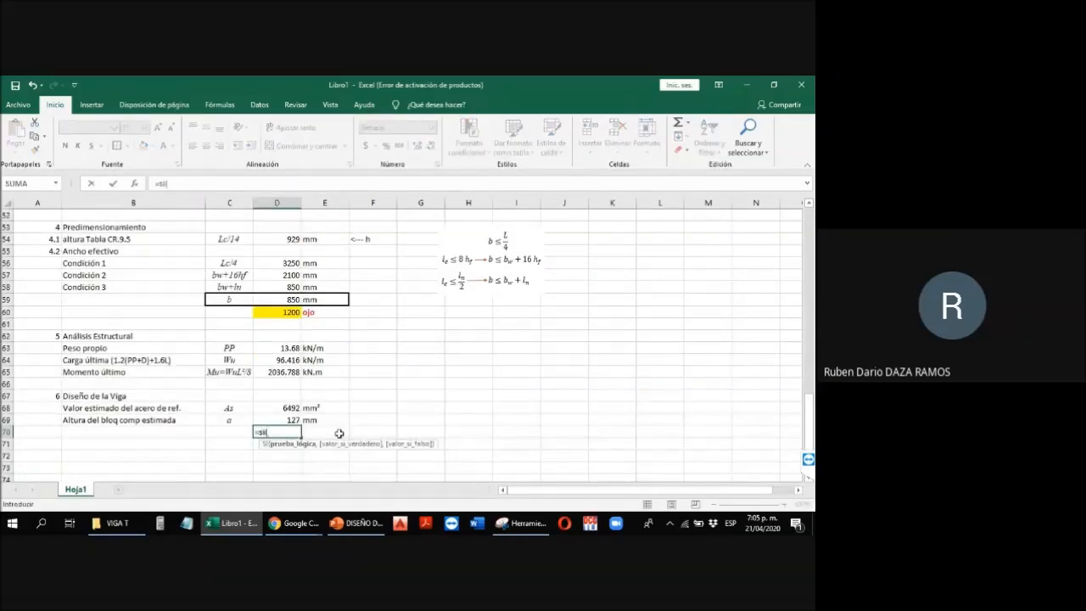
key("Up")
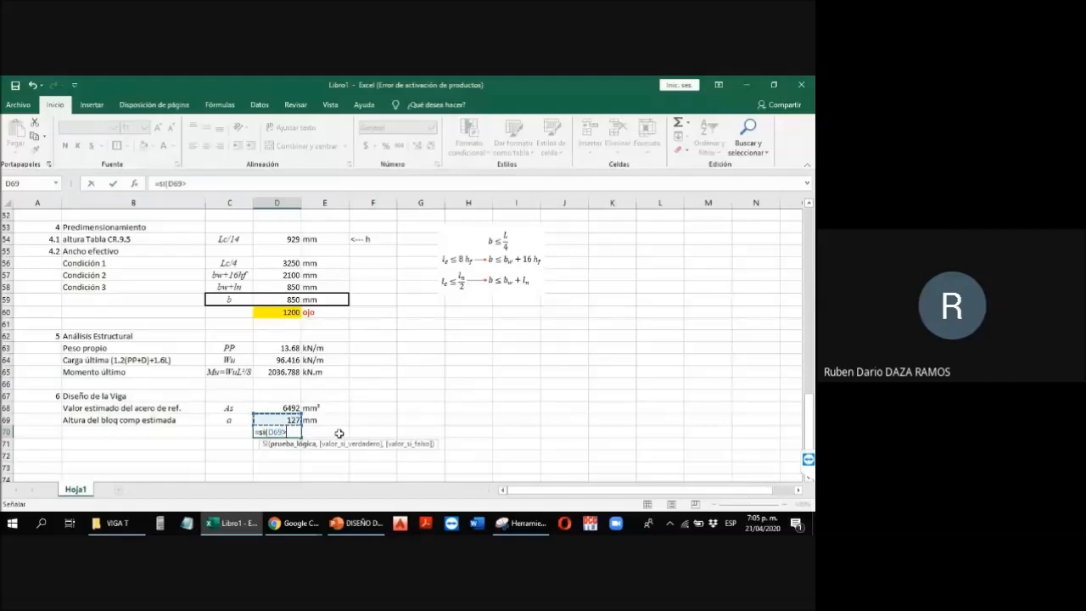
type(">")
scroll(331, 390, "up", 3)
scroll(327, 383, "up", 5)
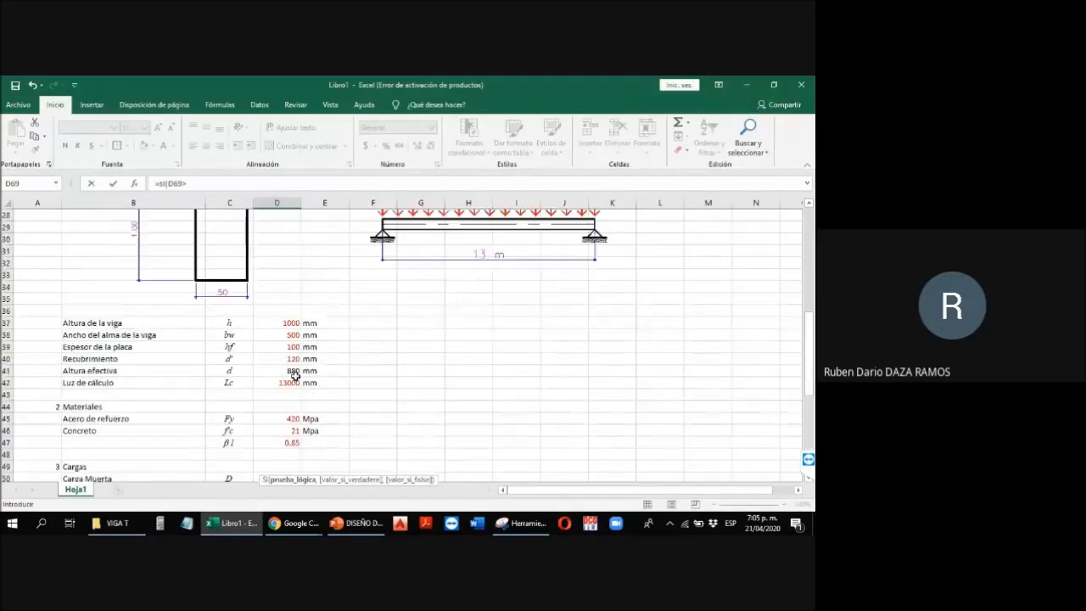
left_click(290, 347)
type(",")
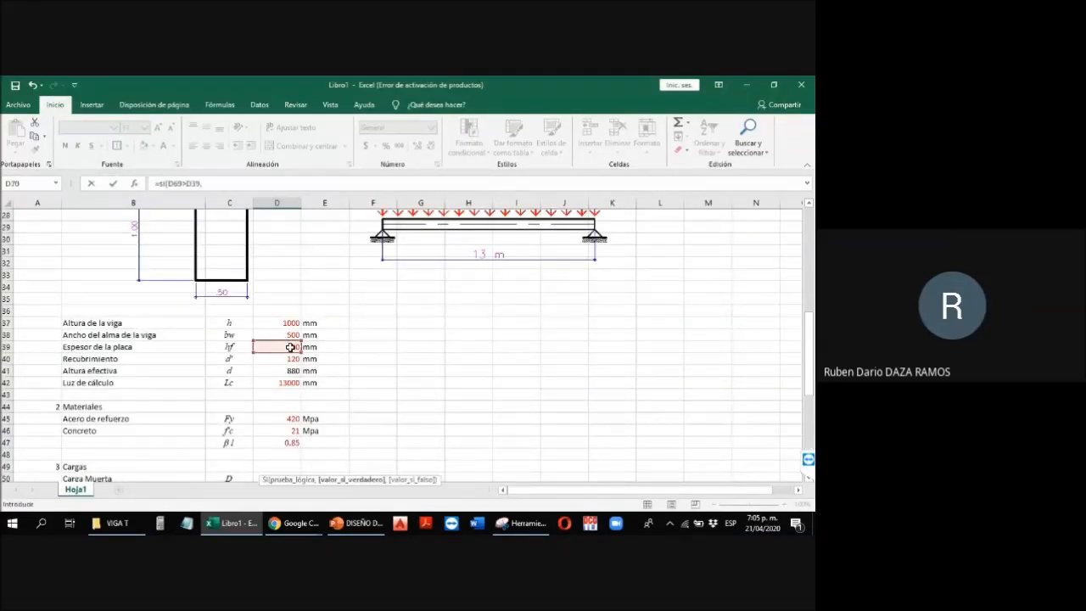
type("\"Viha")
type("ga")
type(" T\",")
type("\"Viga")
type(" Rectangular")
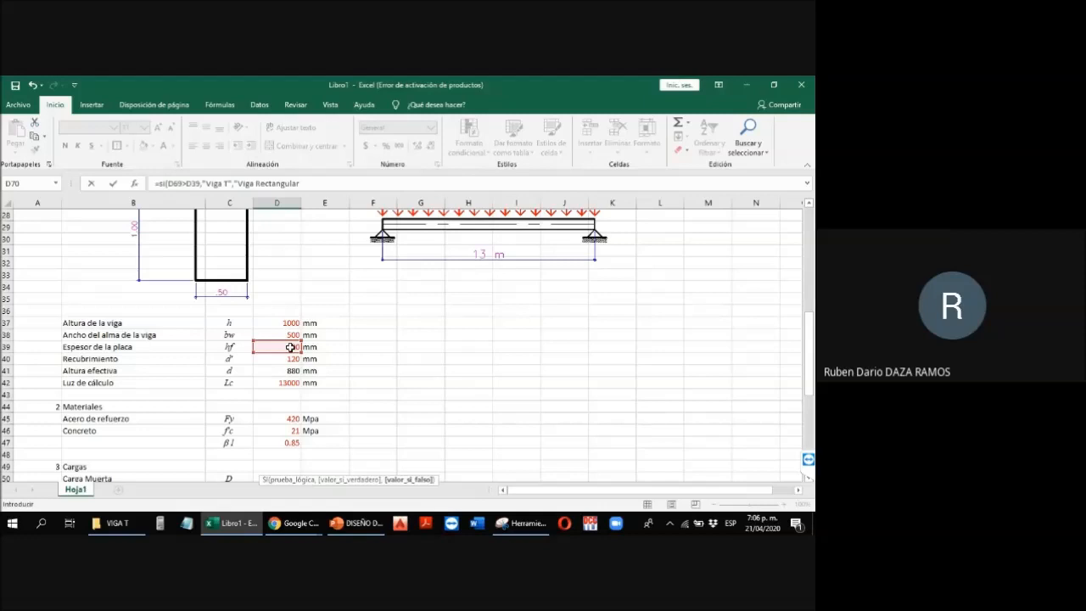
type("\")")
key("Return")
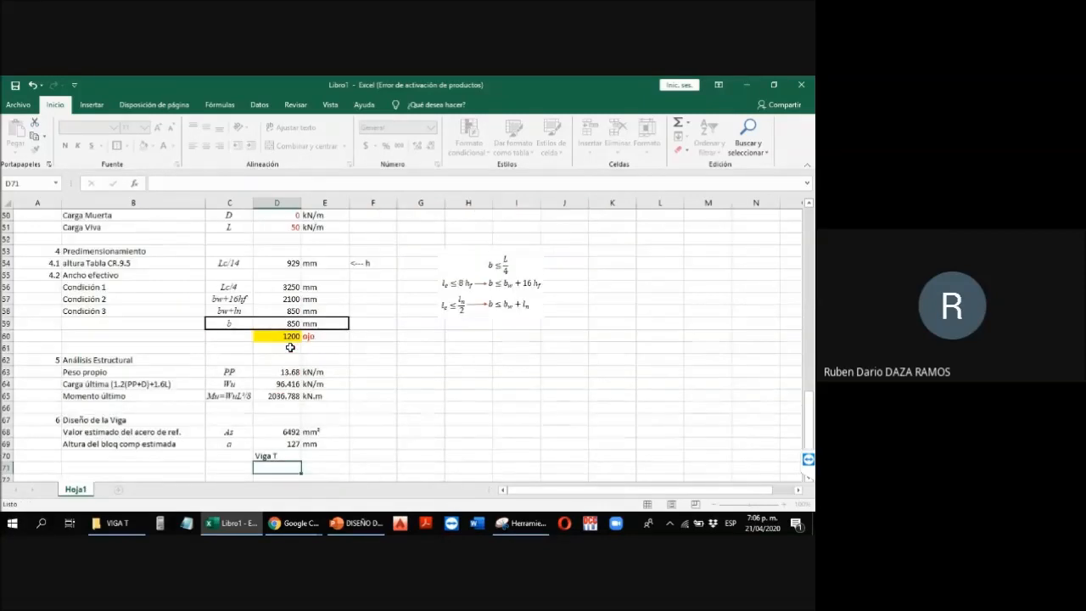
Step: Make the beam type result in D70 bold and centered
left_click(285, 456)
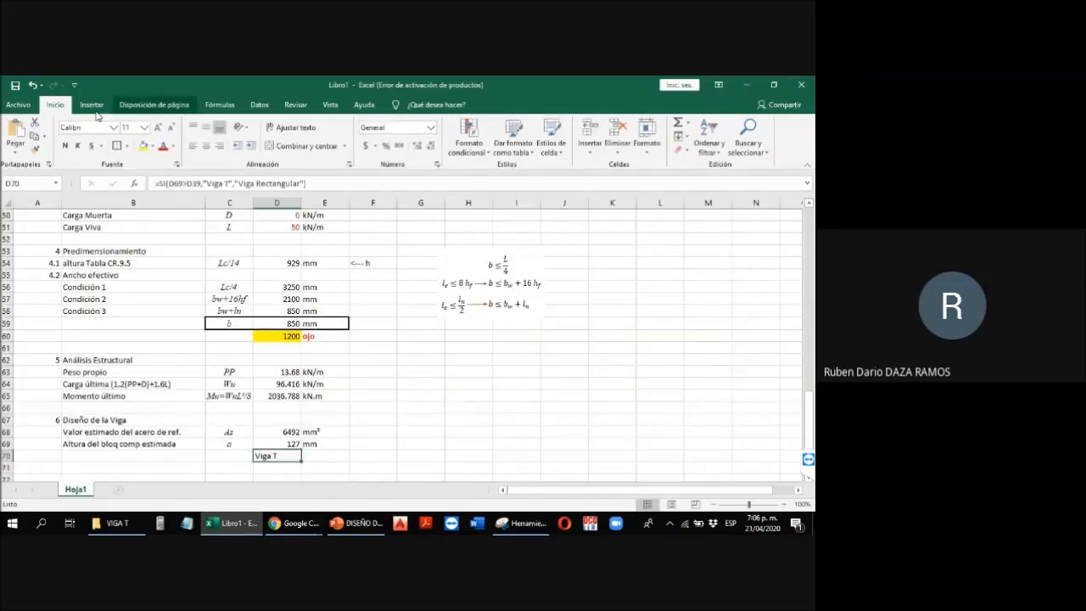
left_click(64, 145)
left_click(206, 146)
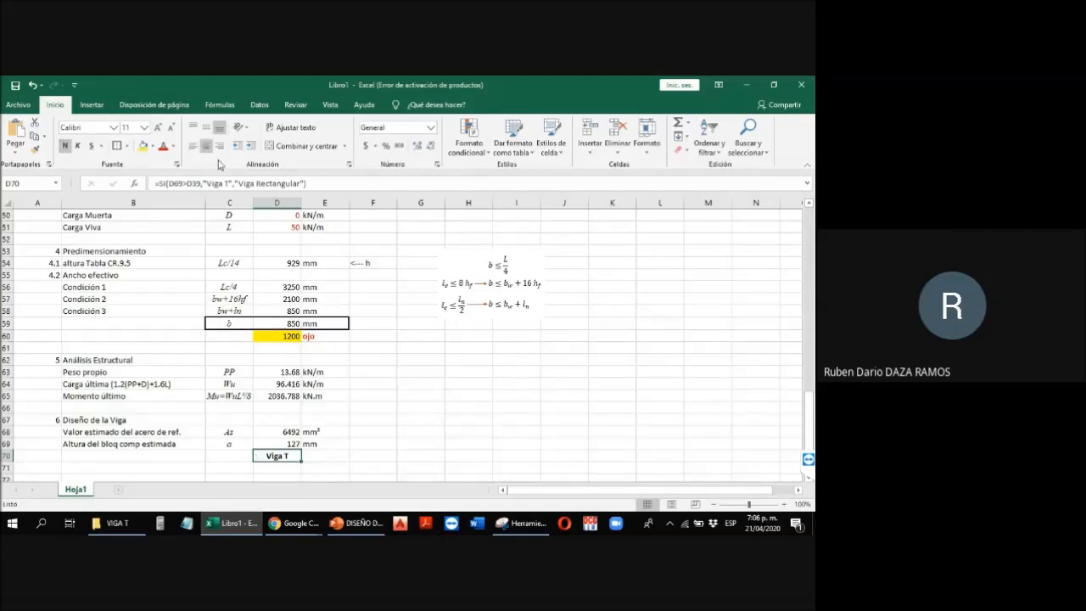
Step: Add the subsection heading in row 72, with number 6.1 in A72 and "Procedimiento para Viga T" in B72
scroll(291, 221, "down", 1)
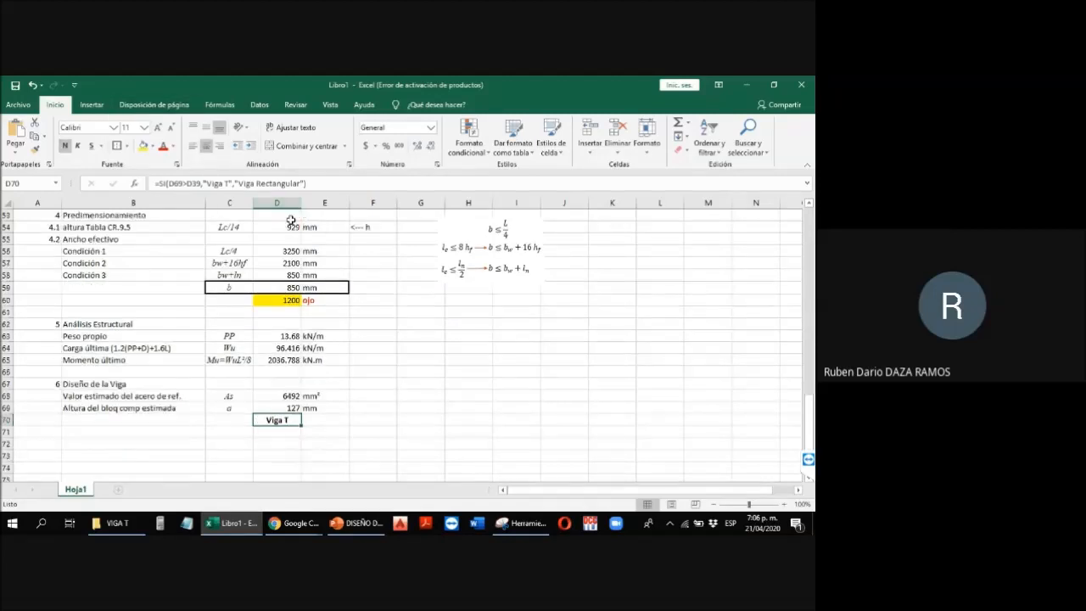
left_click(68, 432)
scroll(368, 426, "up", 16)
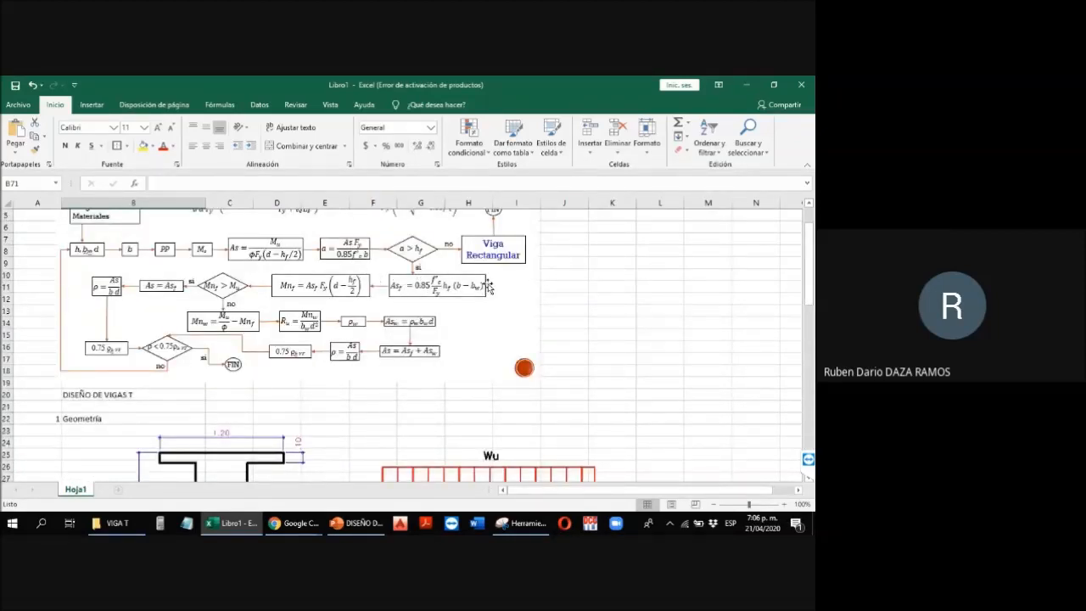
scroll(449, 296, "down", 10)
scroll(441, 301, "up", 10)
scroll(437, 303, "down", 17)
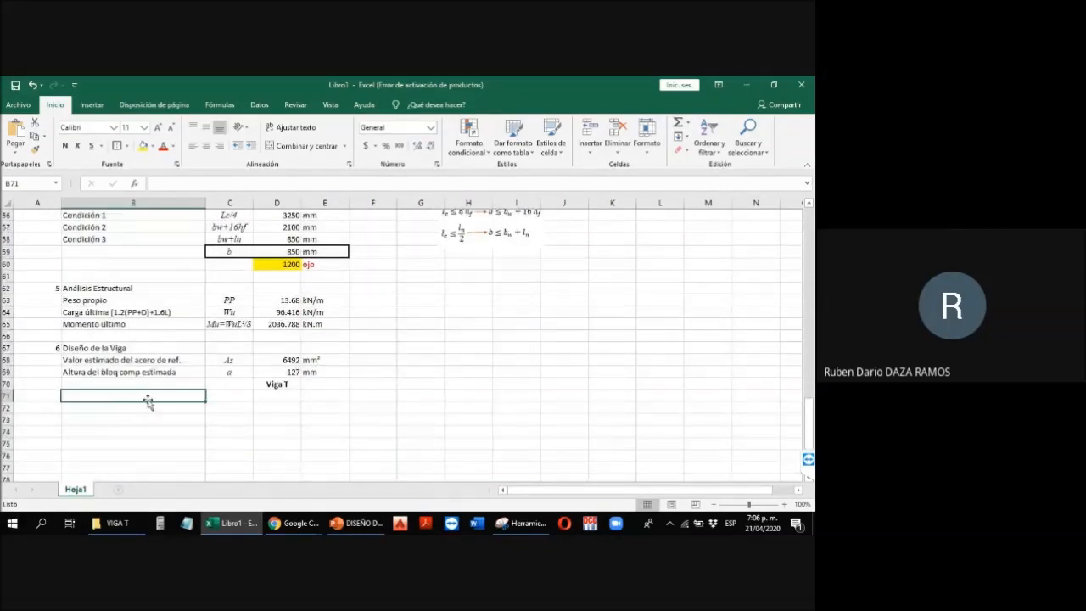
key("Down")
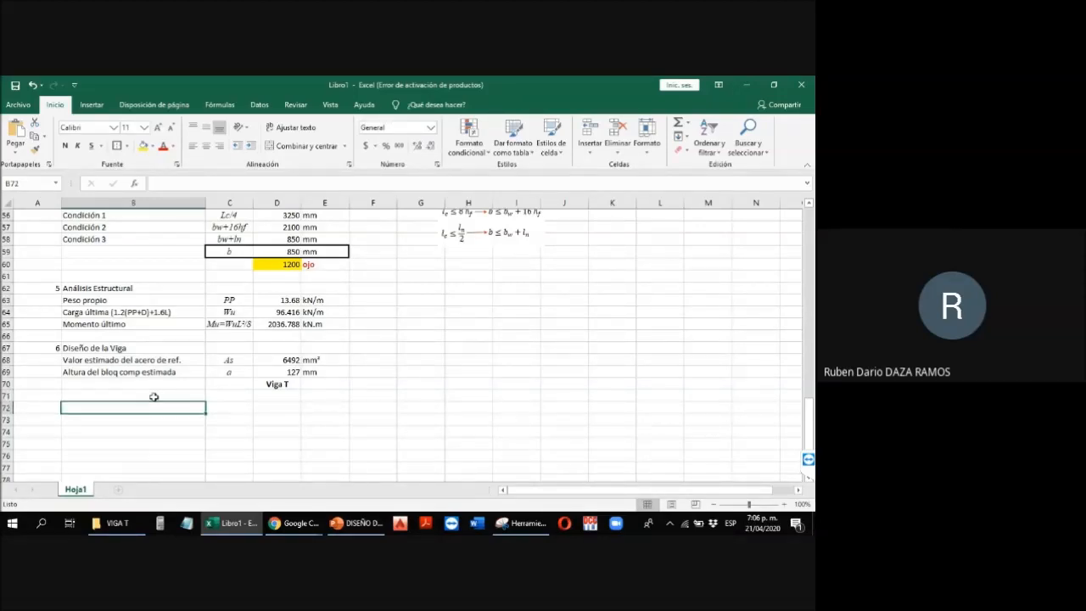
key("Left")
type("6.1")
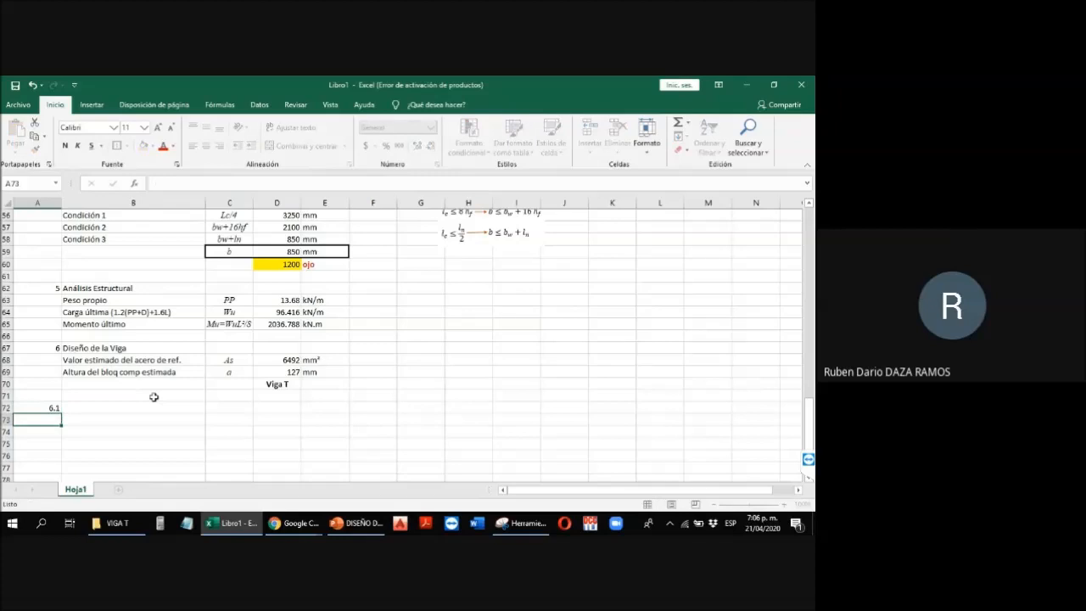
key("Tab")
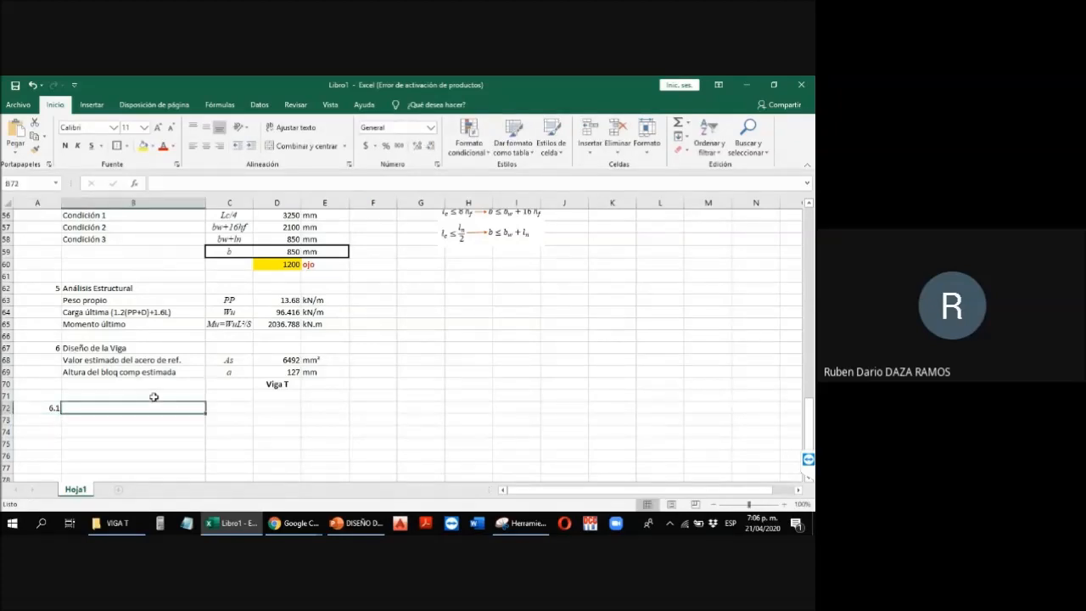
type("Procedimiento")
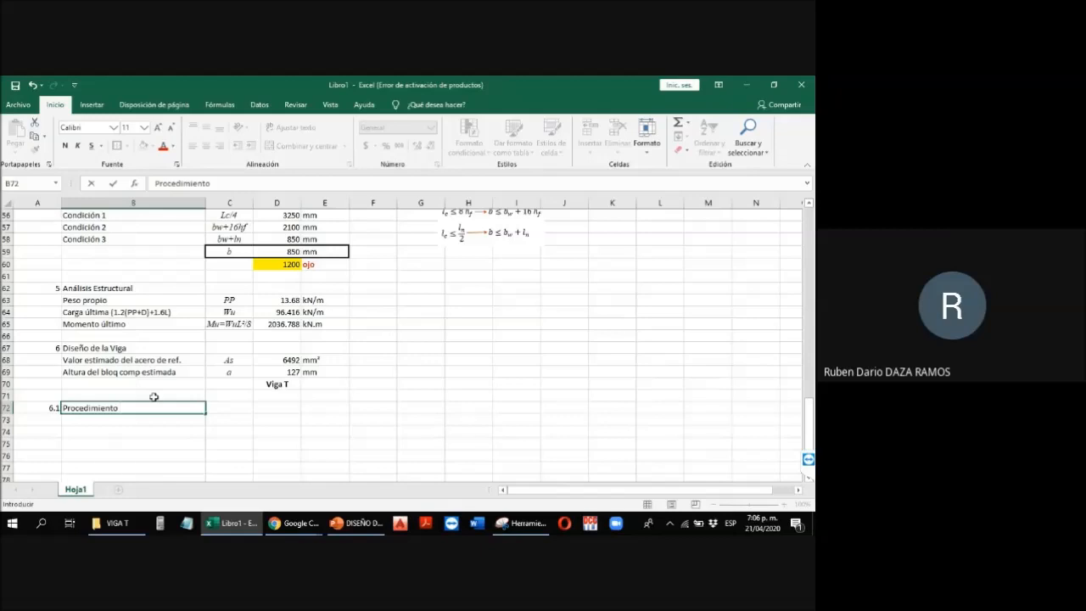
type(" para Viga T")
key("Return")
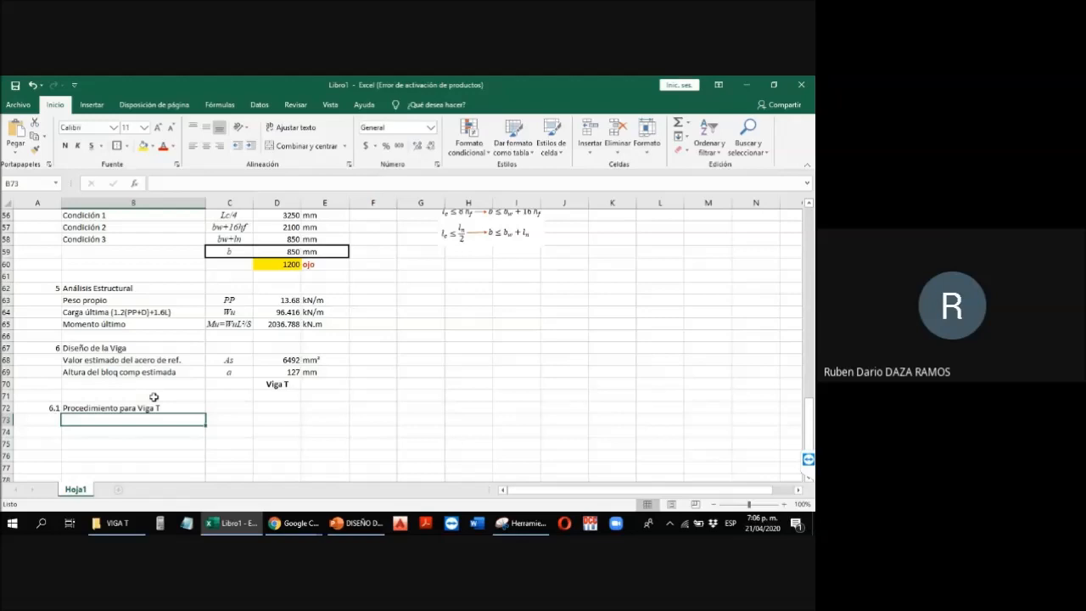
Step: Label row 73 with "Cálculo de acero por comp en aleta" in B73 and the symbol Asf in C73
type("Cálcu")
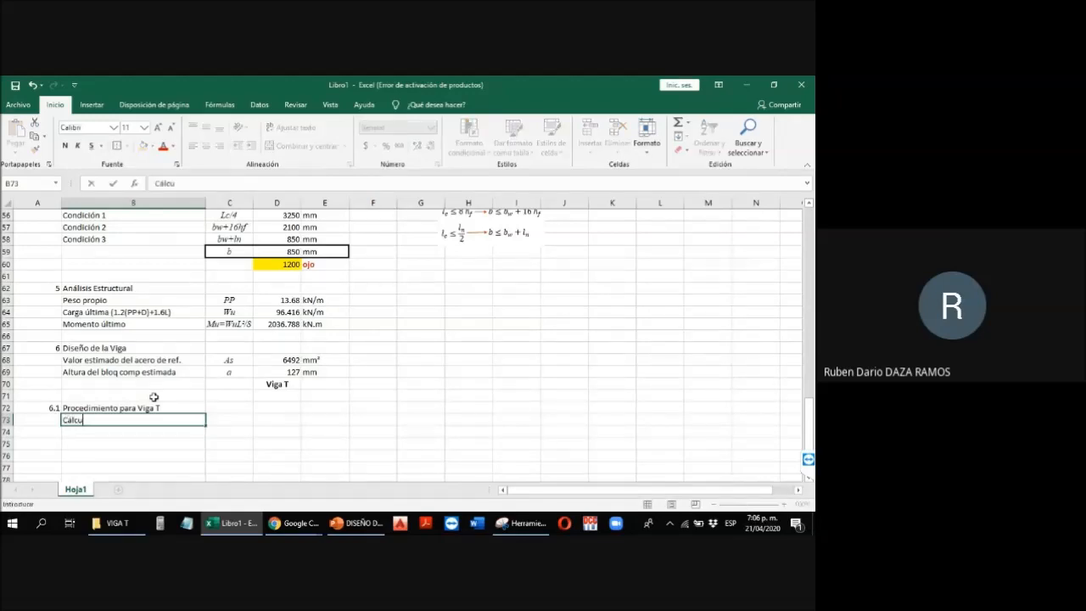
type("lo de acero por comp en aleta")
key("Tab")
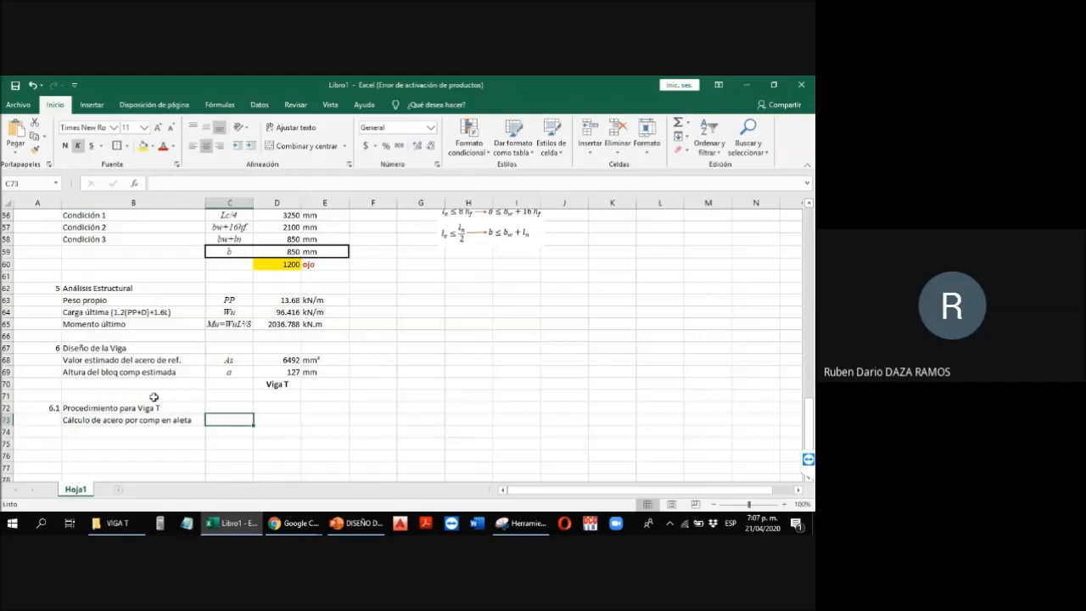
type("Asf")
key("Tab")
Step: Enter the flange steel area formula =0.85*D46/D45*(D39*(D60-D38)) in D73, following the flowchart's Asf expression
type("=")
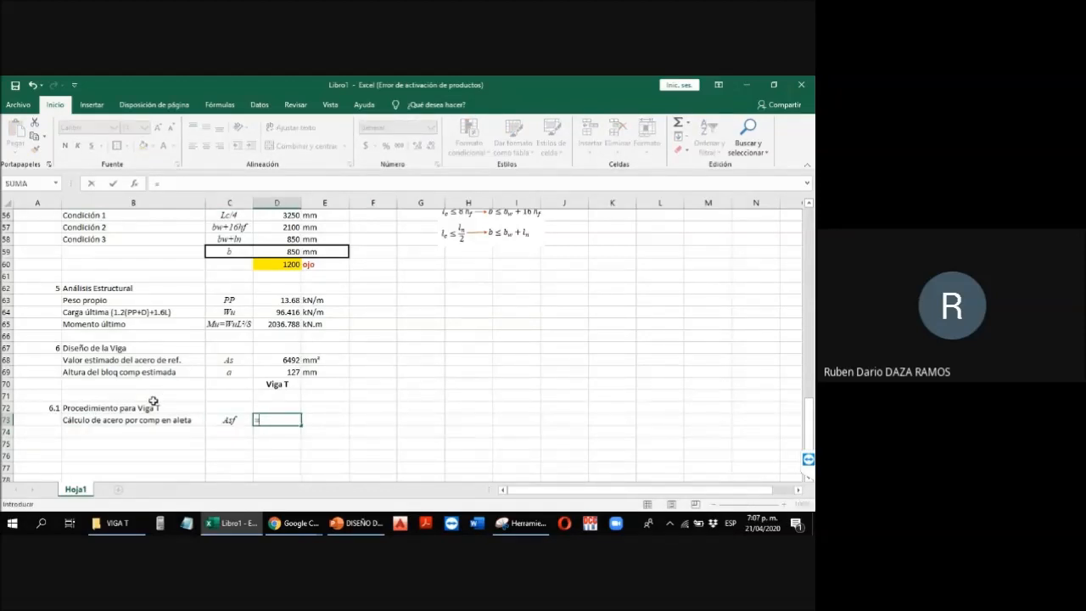
scroll(154, 400, "up", 18)
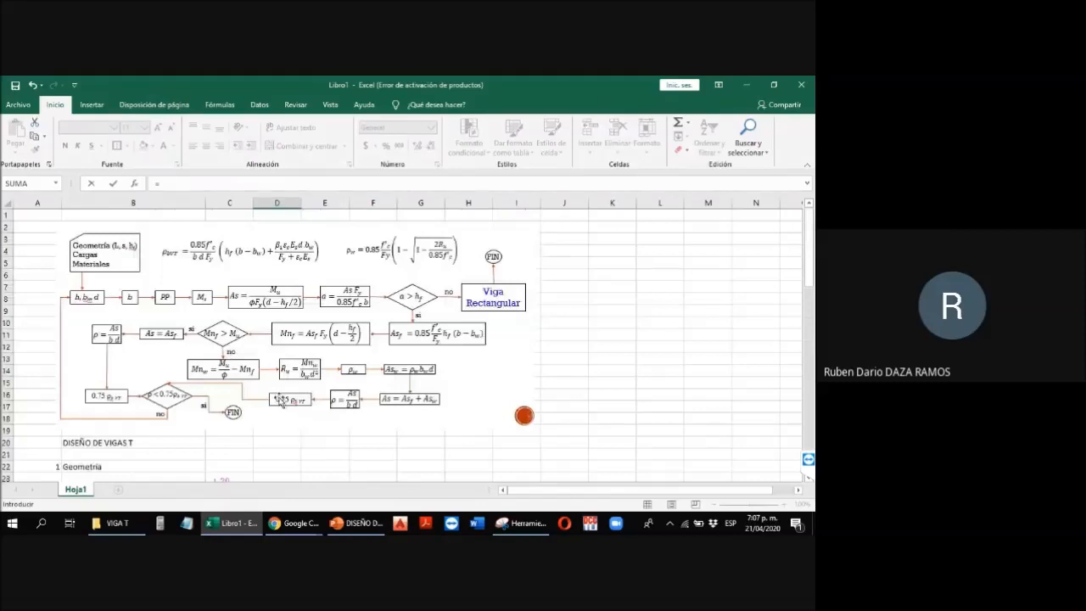
scroll(280, 400, "down", 13)
type(".85*")
scroll(295, 352, "up", 6)
scroll(288, 361, "down", 4)
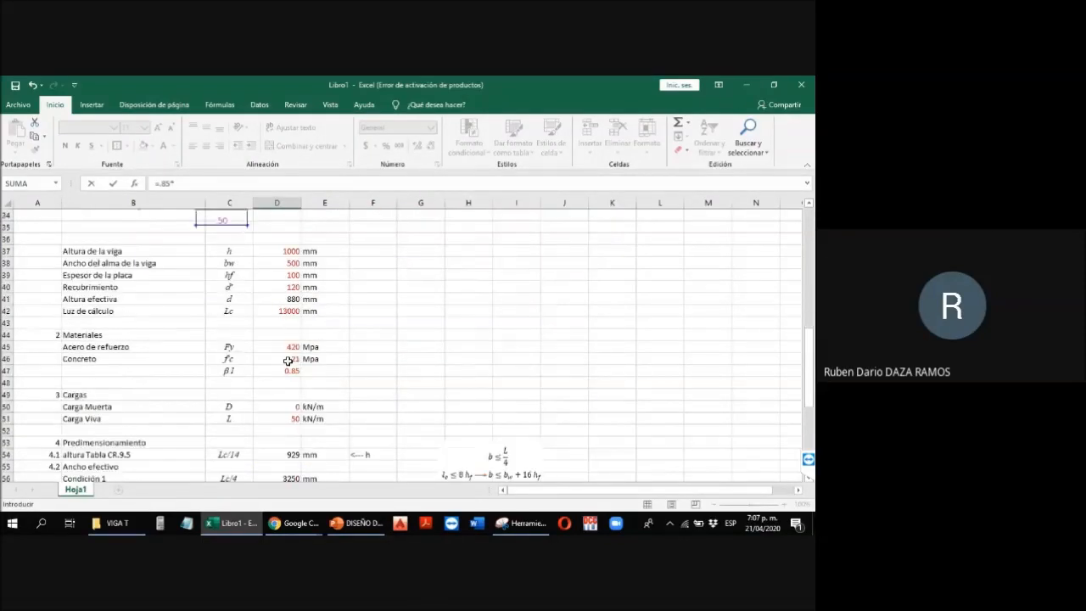
left_click(280, 358)
type("/")
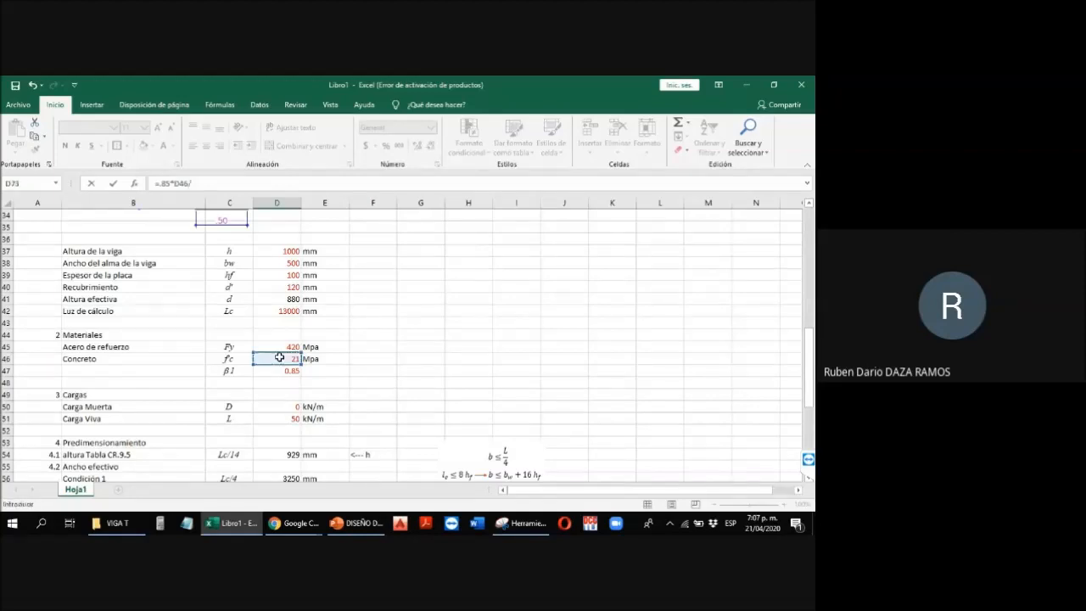
left_click(281, 346)
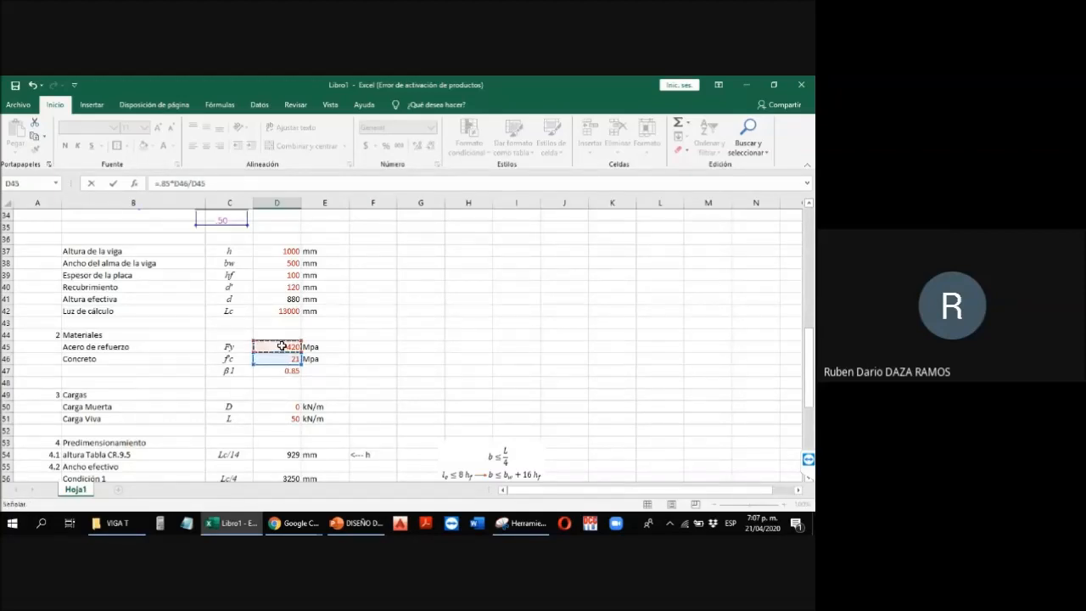
type("*")
scroll(251, 371, "up", 10)
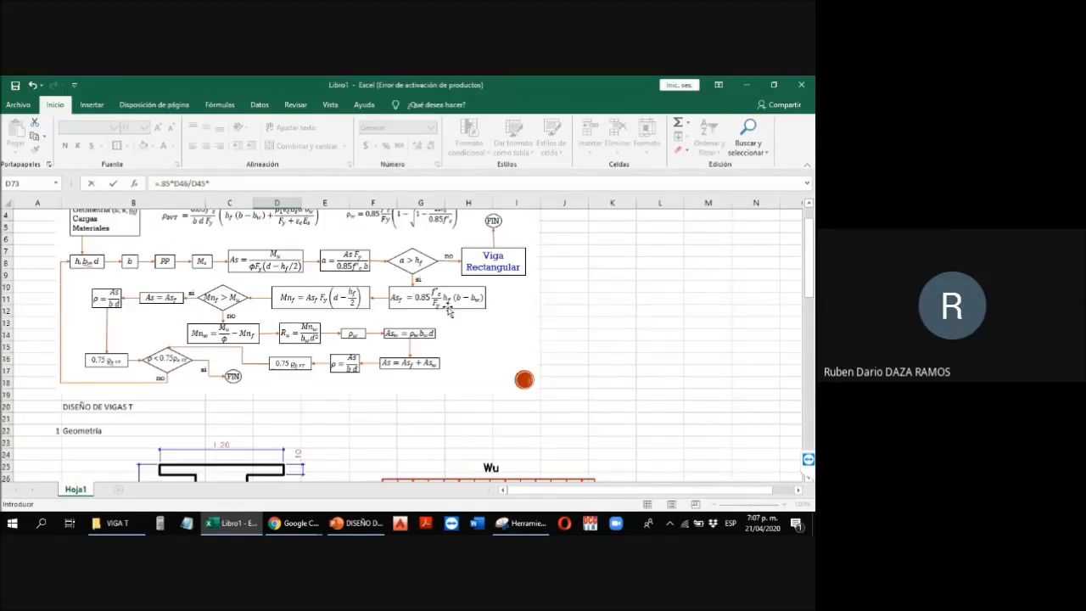
scroll(450, 312, "down", 15)
scroll(360, 284, "up", 1)
scroll(356, 288, "up", 4)
left_click(231, 184)
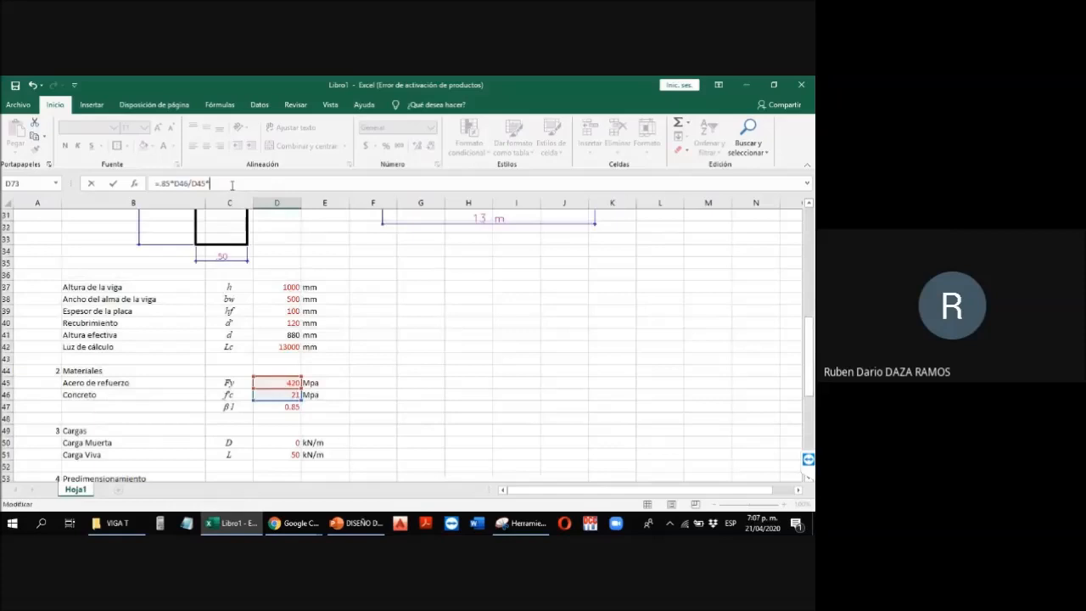
type("(")
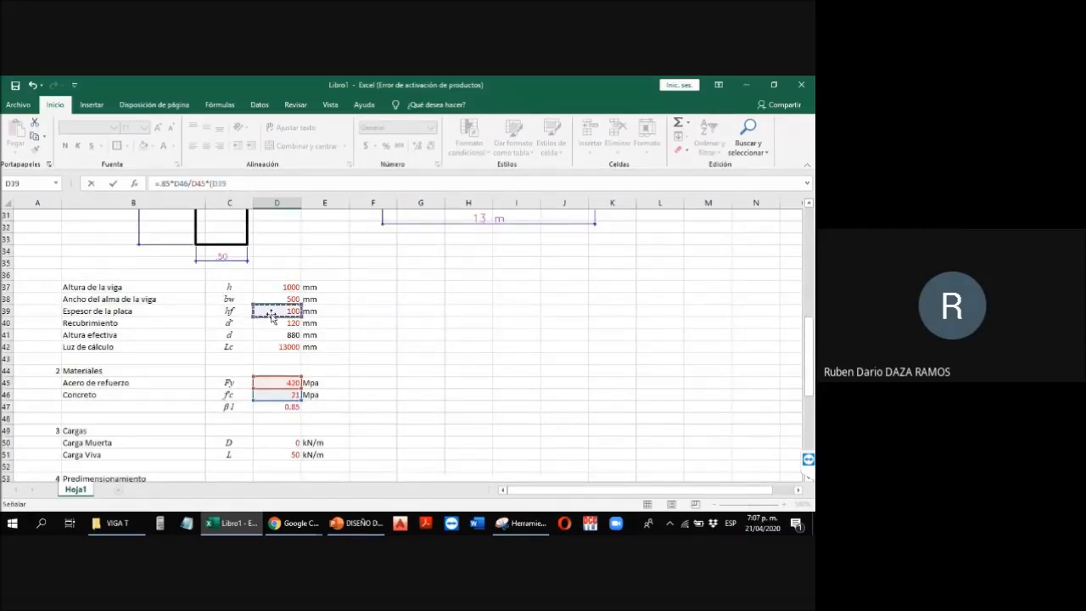
type("*")
scroll(273, 322, "down", 6)
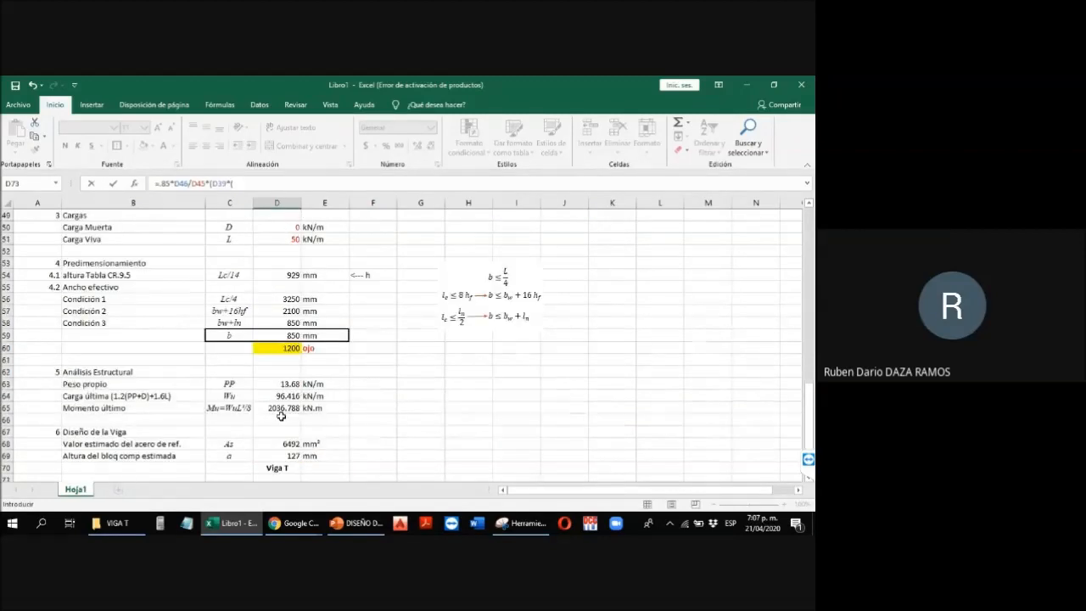
left_click(289, 346)
type("-")
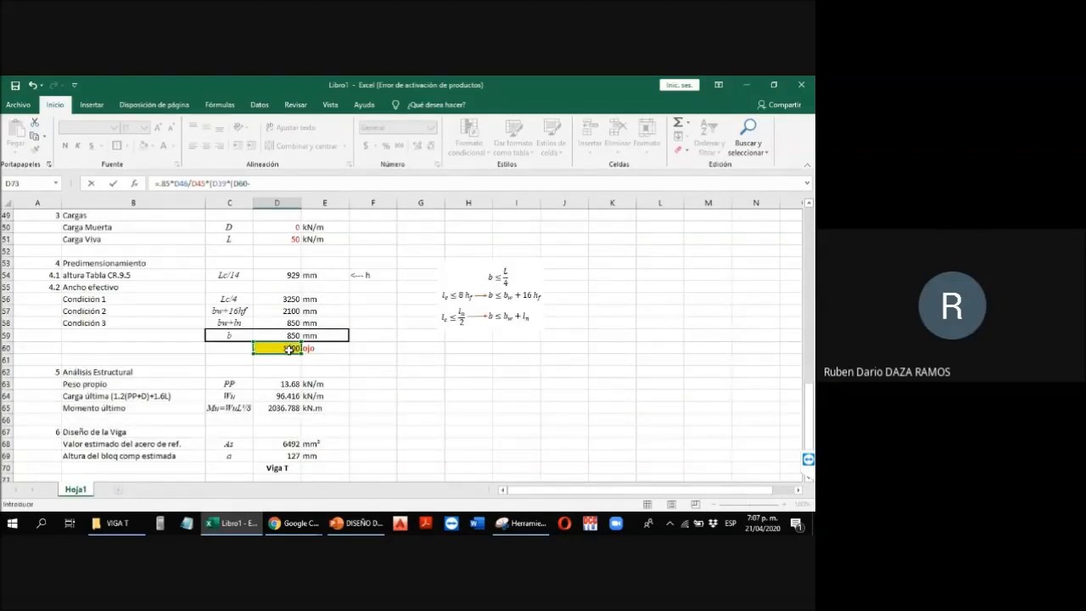
scroll(289, 346, "up", 6)
left_click(278, 296)
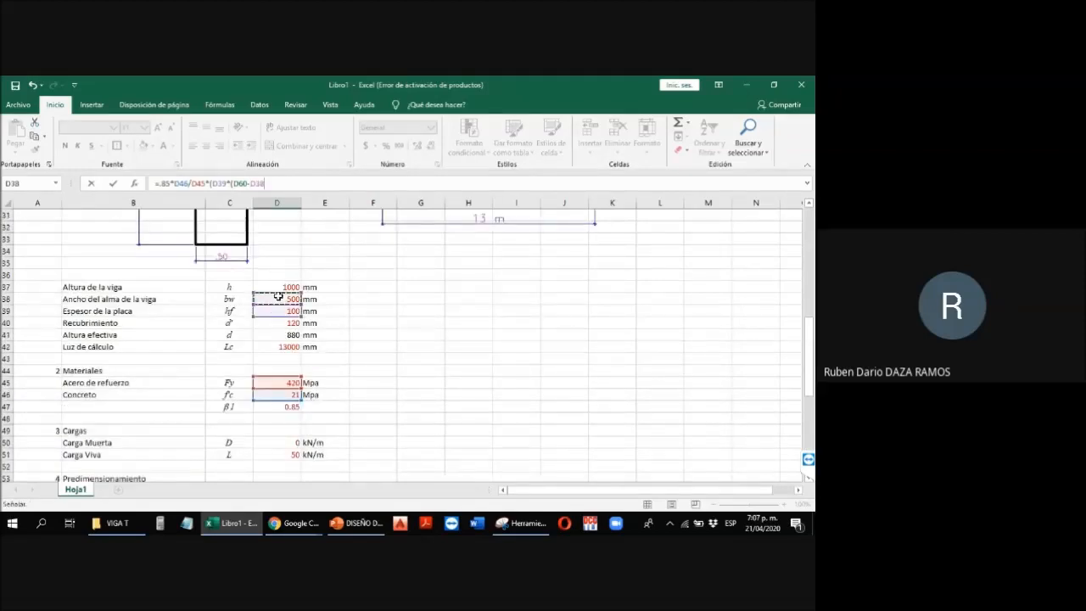
type(")")
key("Return")
Step: Enter the unit mm² for the flange steel area in E73
key("Up")
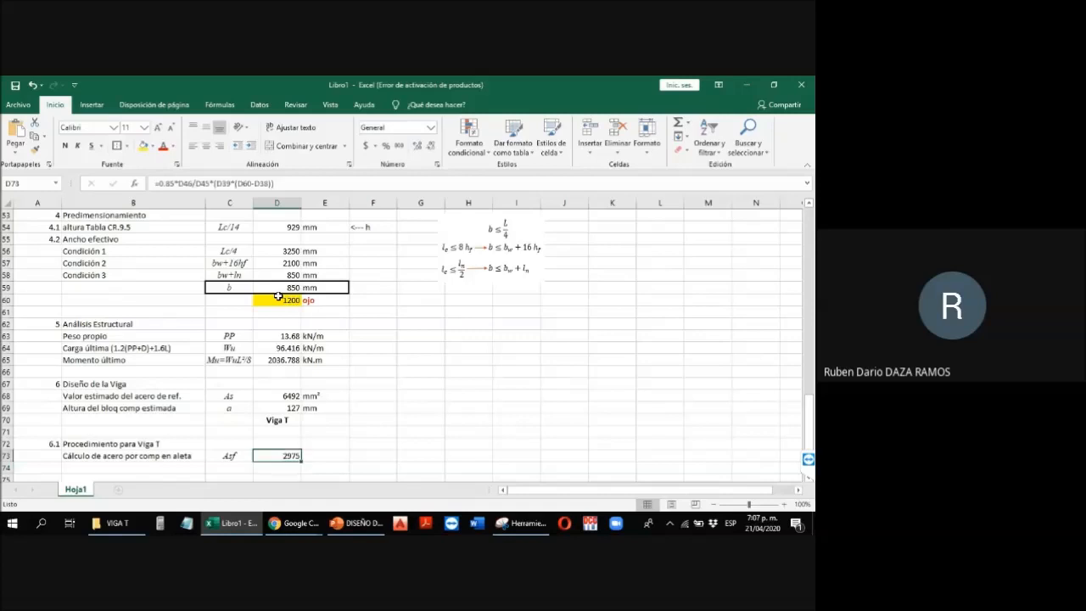
key("Right")
type("mm²")
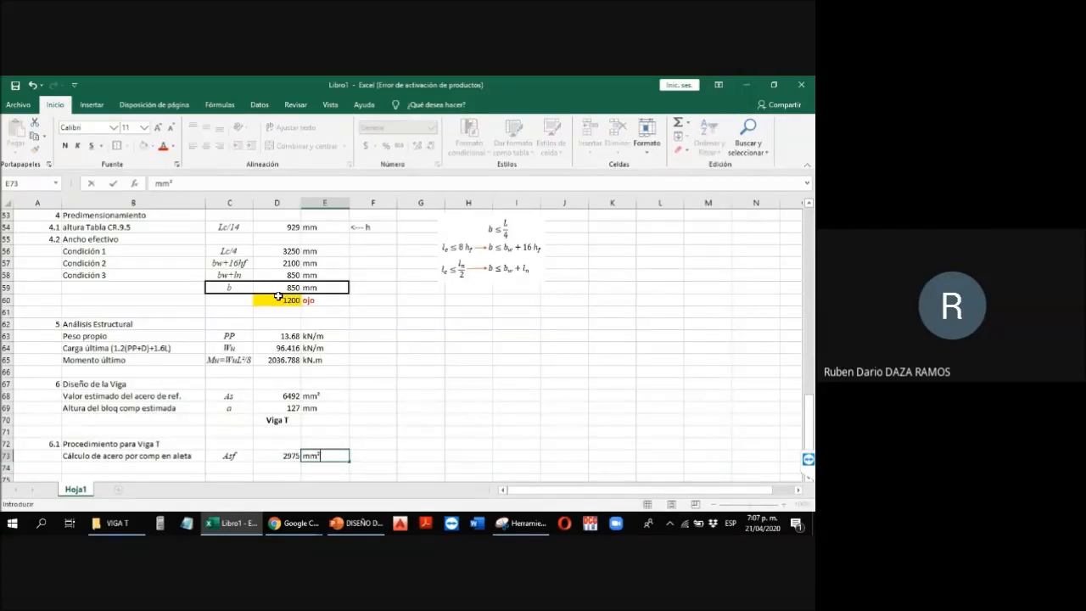
key("Return")
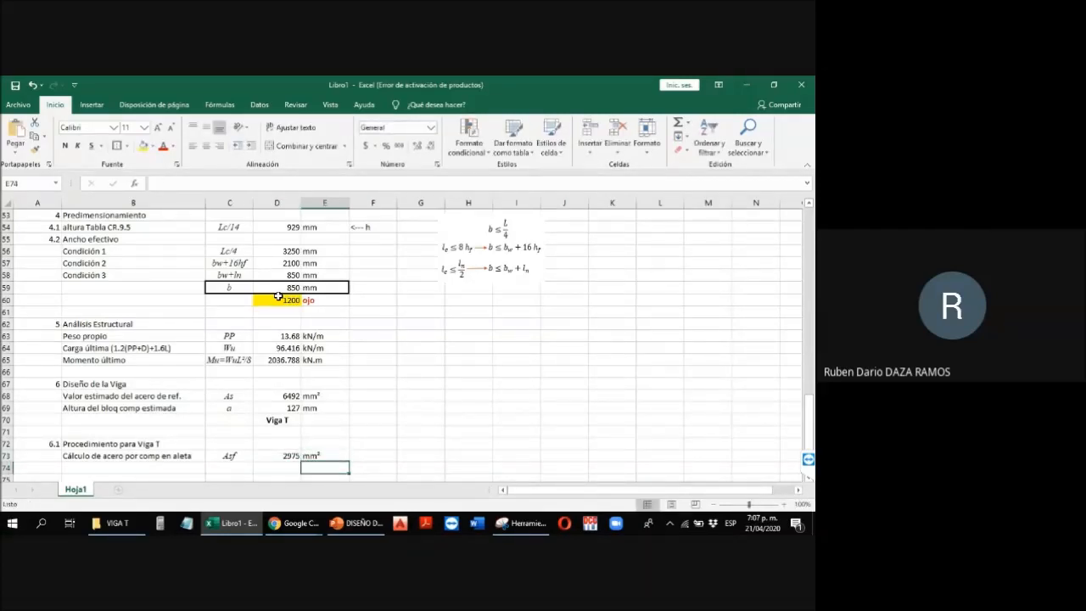
Step: Label row 74 with "Momento resistente por comp en aleta" in B74 and the symbol Mnf in C74
key("Left")
key("Left")
key("Left")
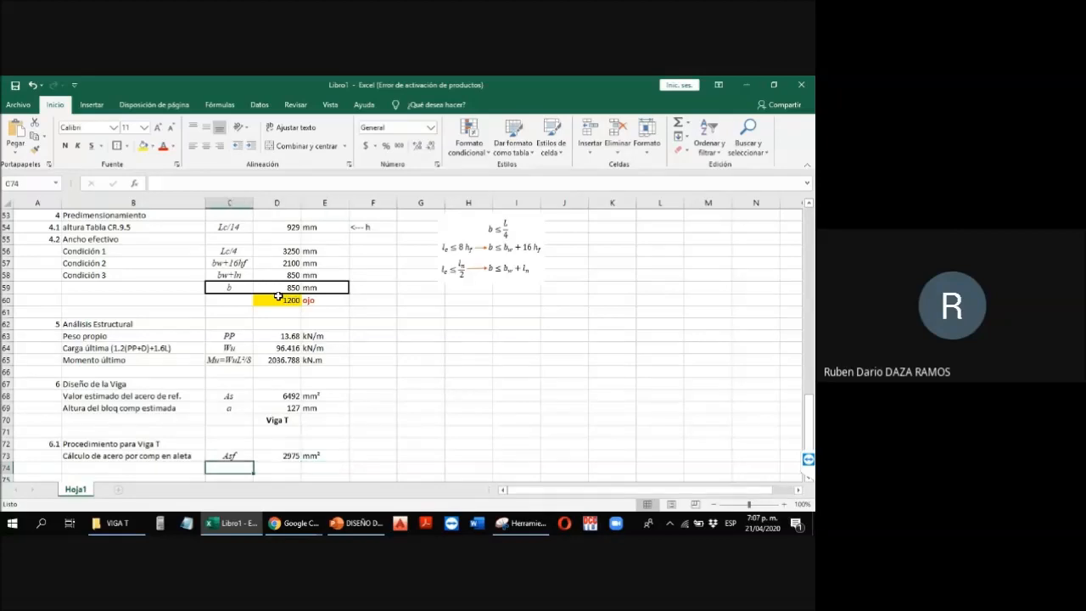
type("Momento resistente po")
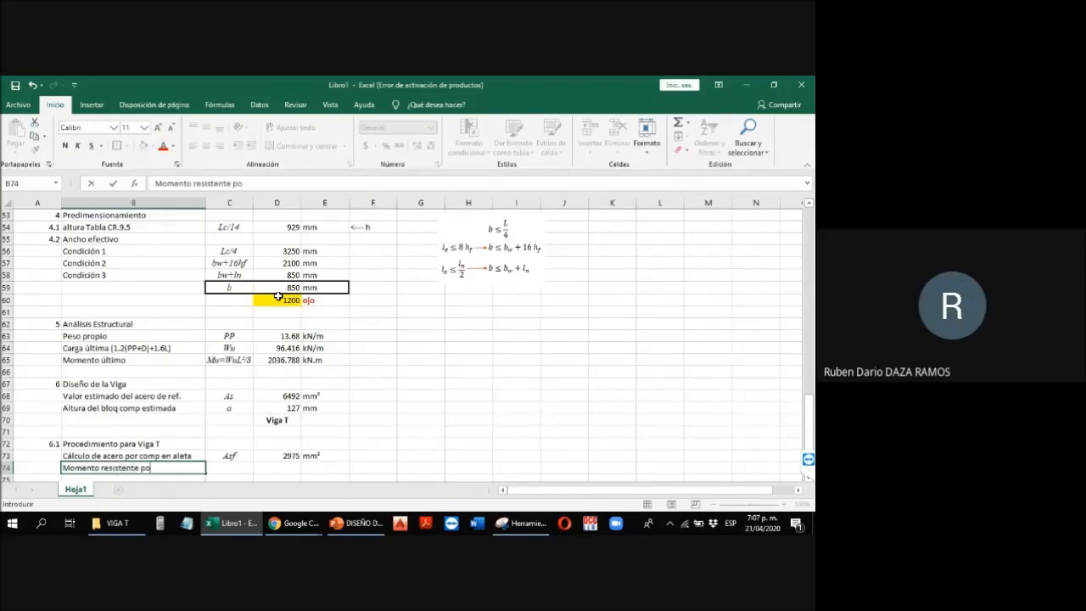
type("r comp en aleta")
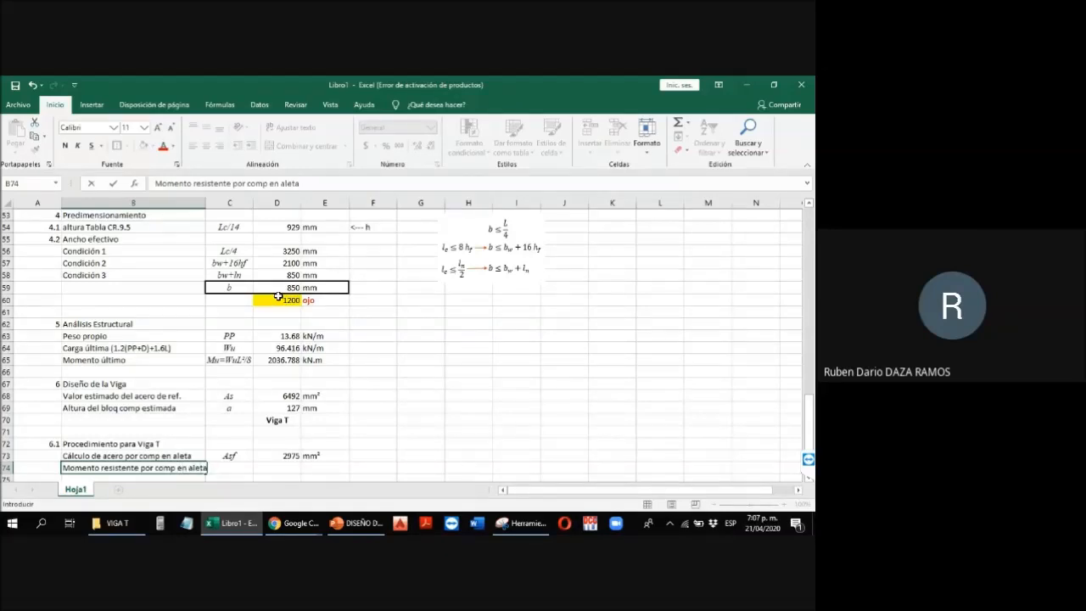
key("Return")
key("Up")
key("Right")
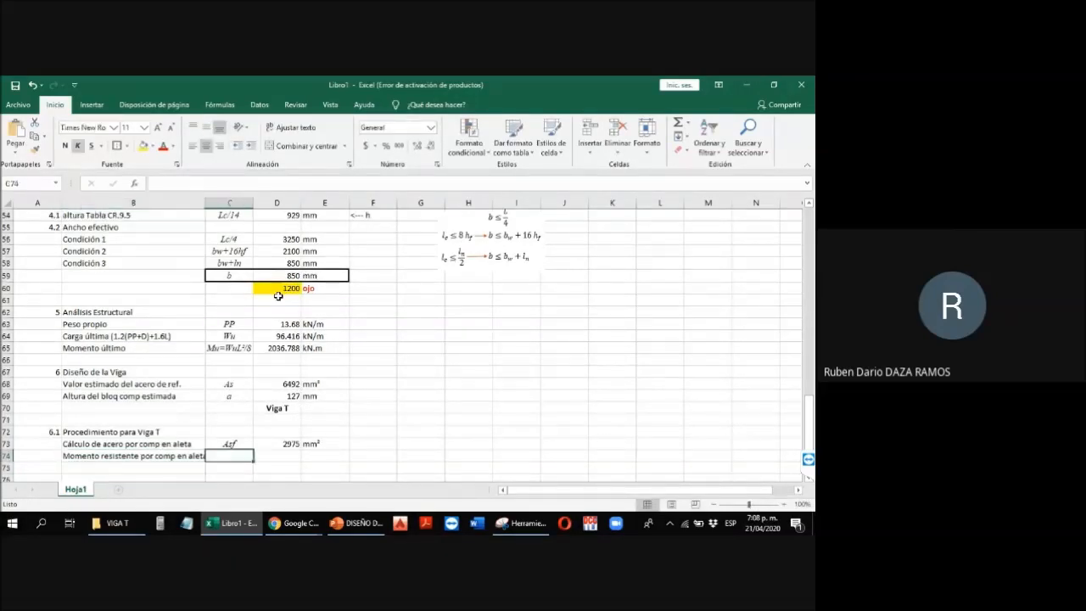
type("Mnf")
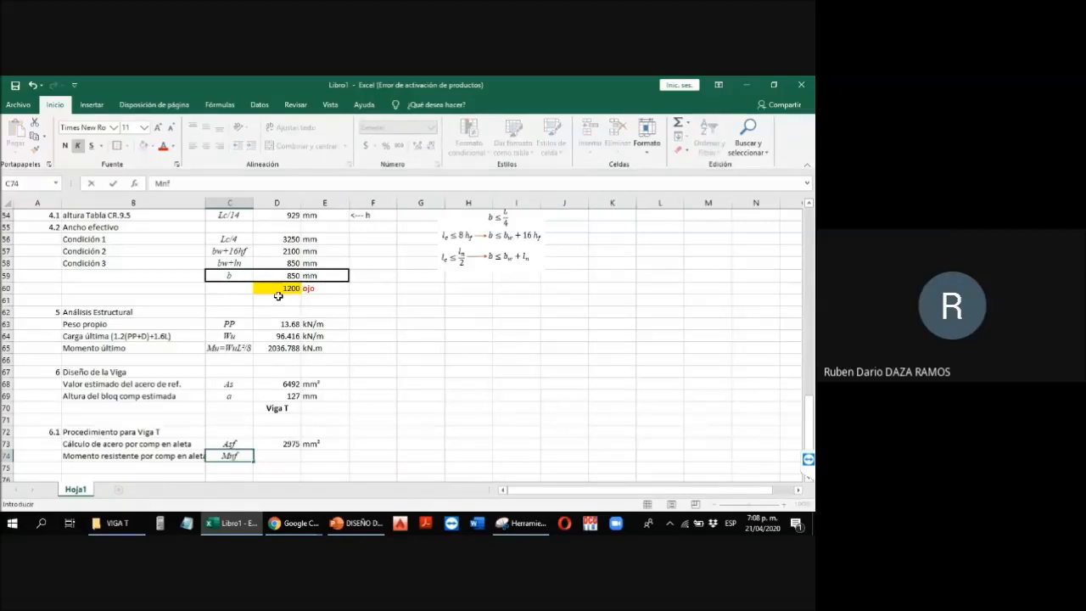
key("Tab")
Step: Enter the flange resisting moment formula =D73*D45*(D41-D39/2) in D74, following the flowchart's Mnf expression
type("=")
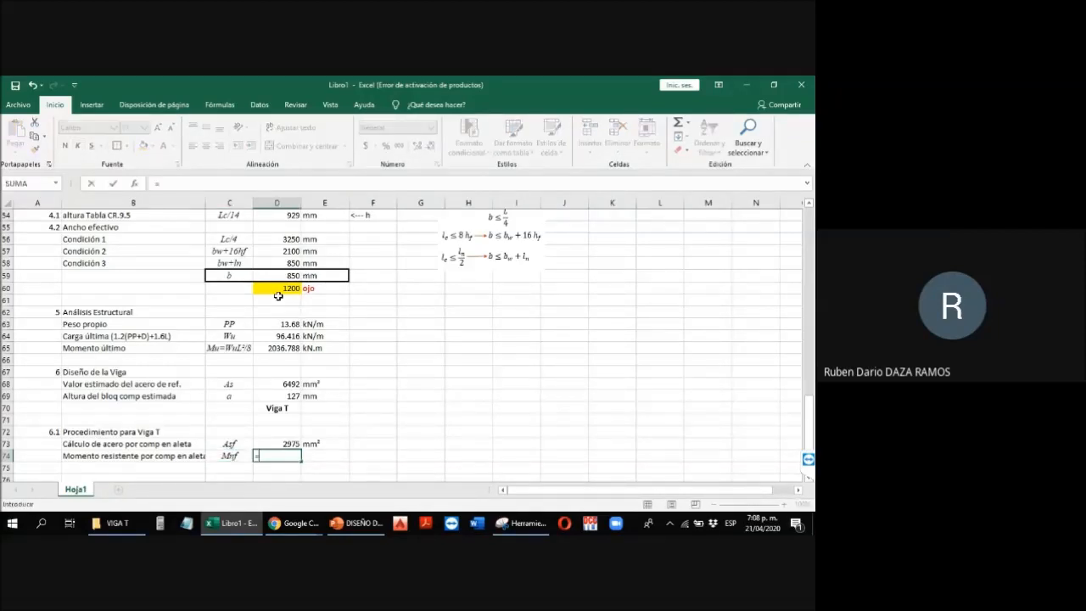
key("Up")
type("*")
scroll(170, 308, "up", 3)
scroll(170, 308, "up", 7)
scroll(305, 356, "down", 4)
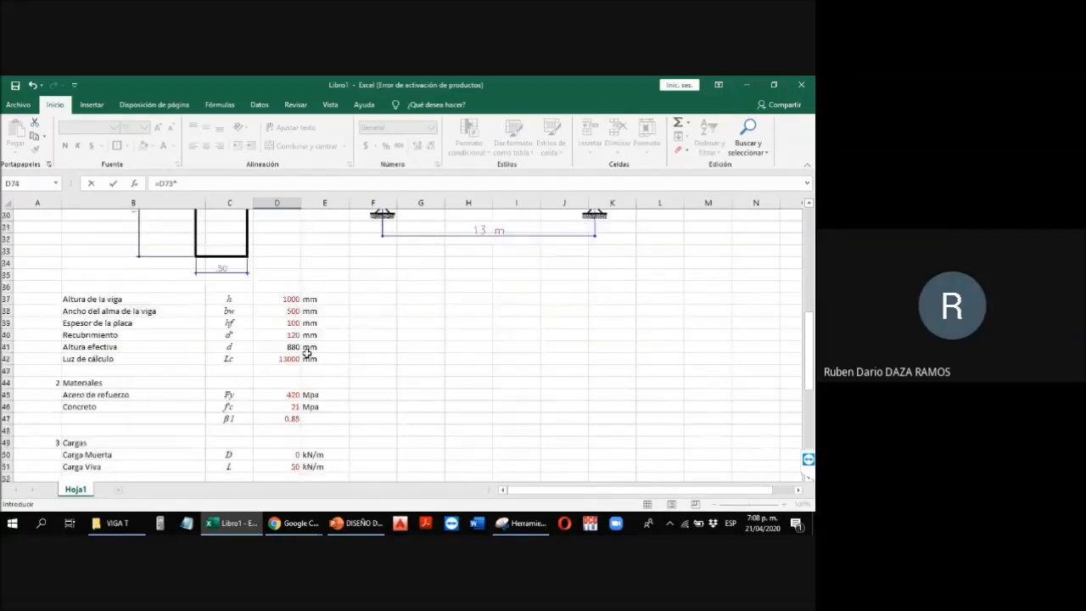
left_click(288, 322)
scroll(297, 324, "up", 12)
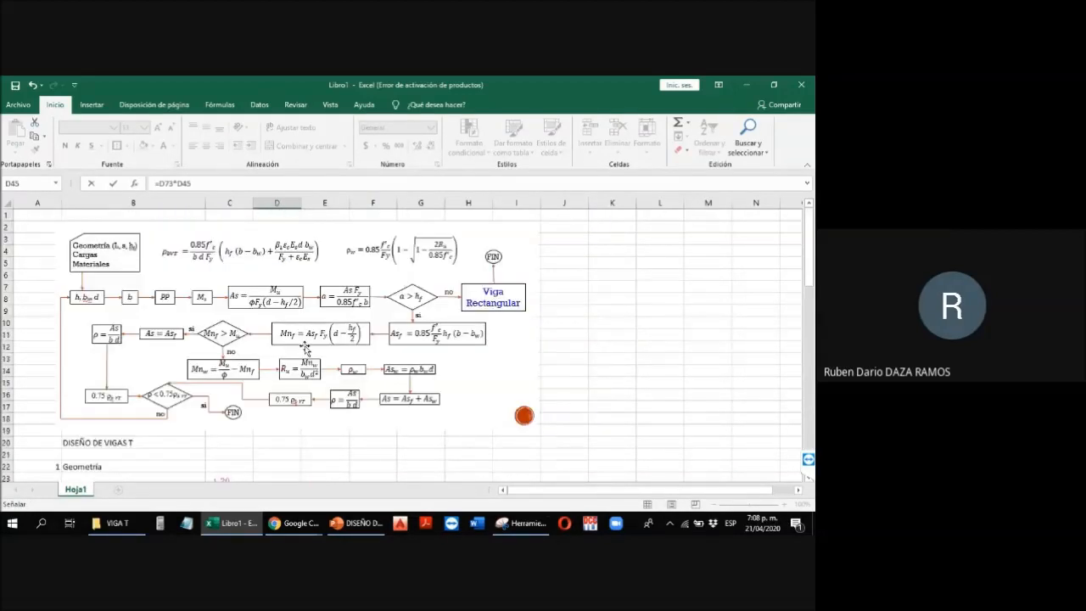
scroll(395, 344, "down", 12)
type("*")
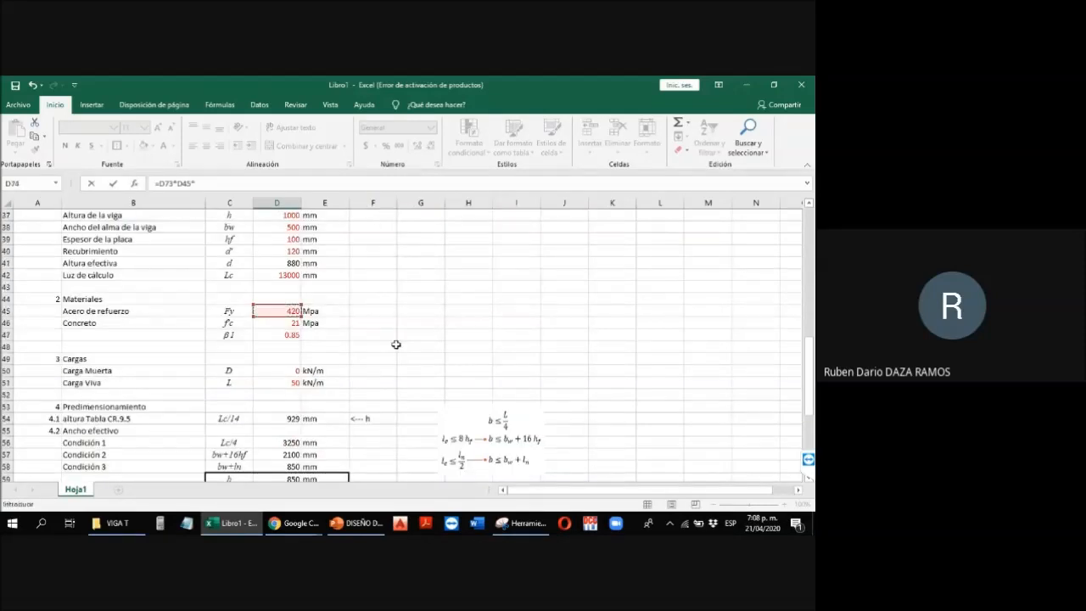
type("(")
left_click(289, 264)
type("-")
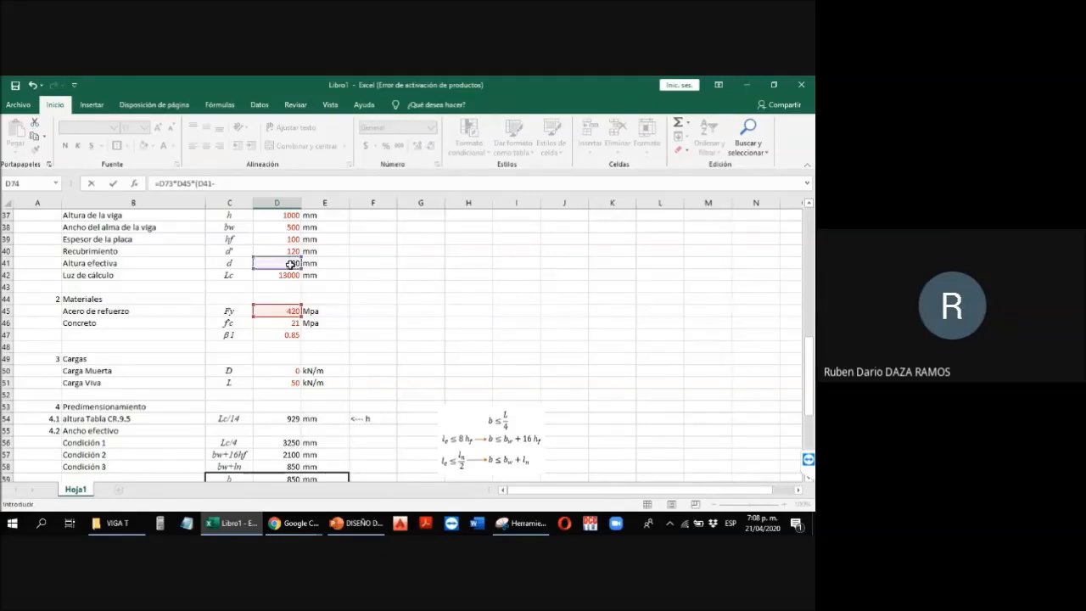
left_click(277, 240)
type("/2")
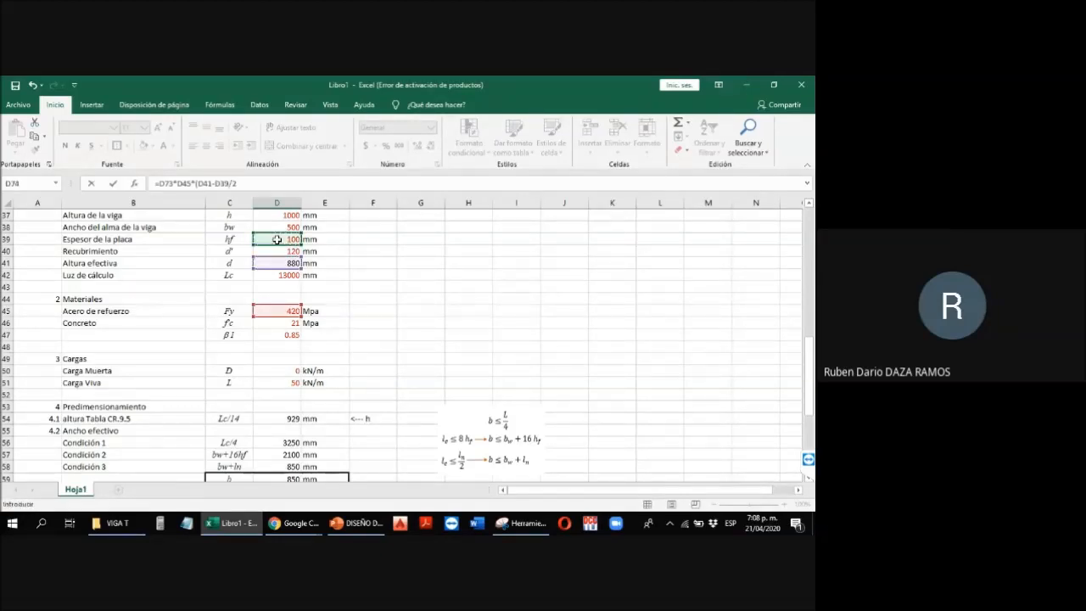
type(")")
key("Return")
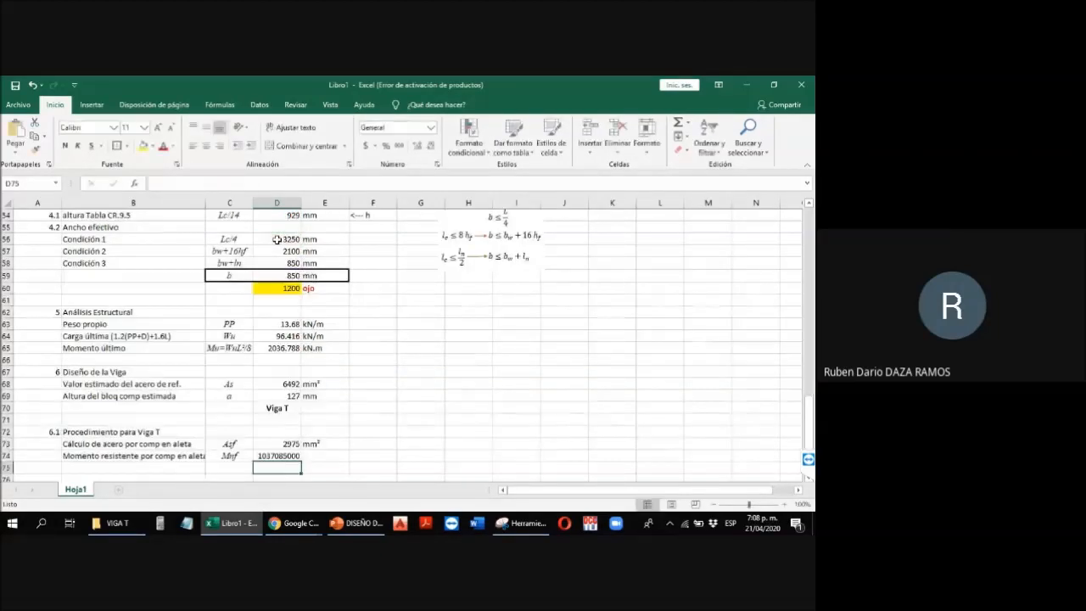
Step: Enter the unit N.mm for the flange resisting moment in E74
key("Up")
key("Right")
type("N.mm")
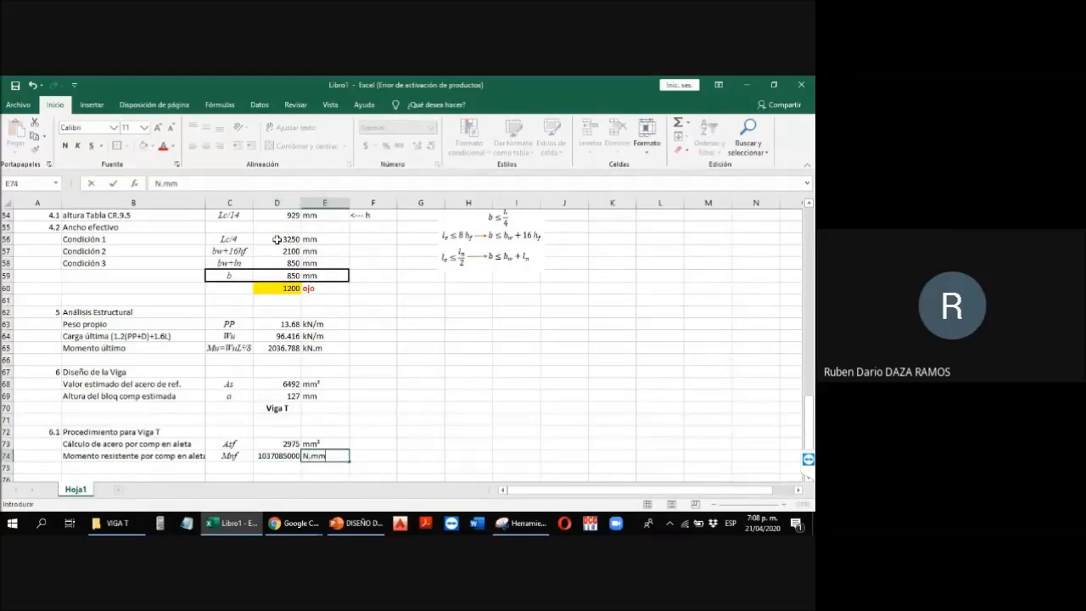
key("Return")
Step: Convert the flange resisting moment in D75 with =D74/1000000 and enter its unit kN.m in E75
key("Left")
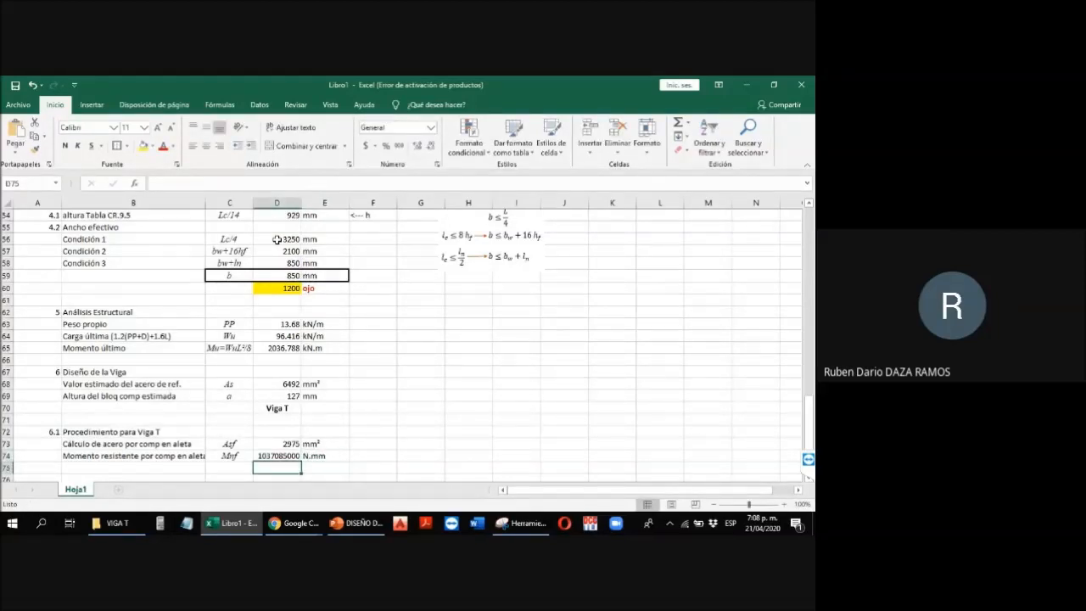
type("=")
key("Up")
type("/1")
type("000000")
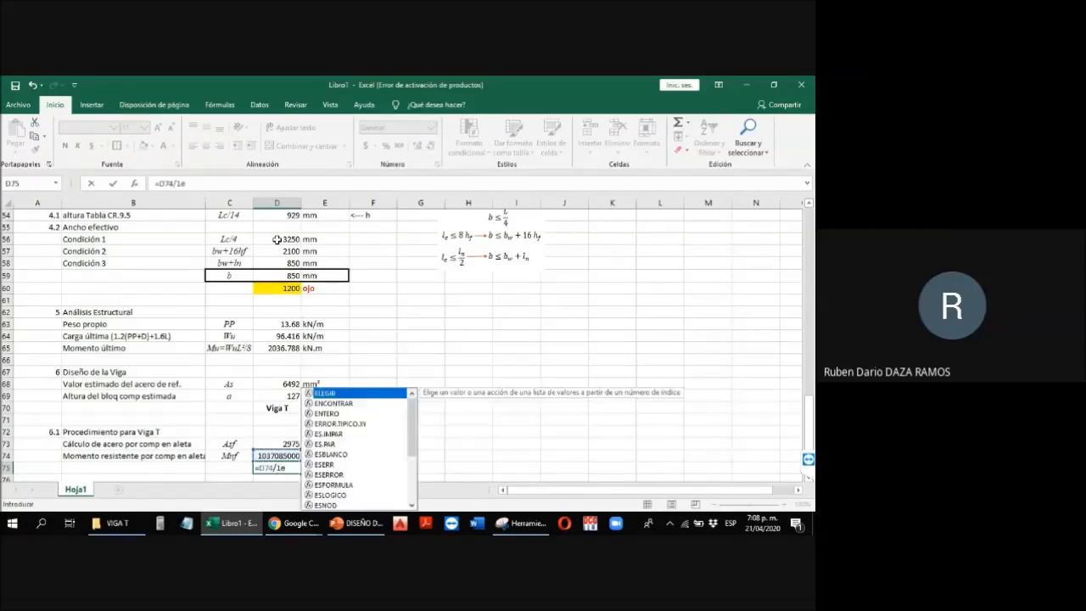
key("Return")
key("Up")
key("Right")
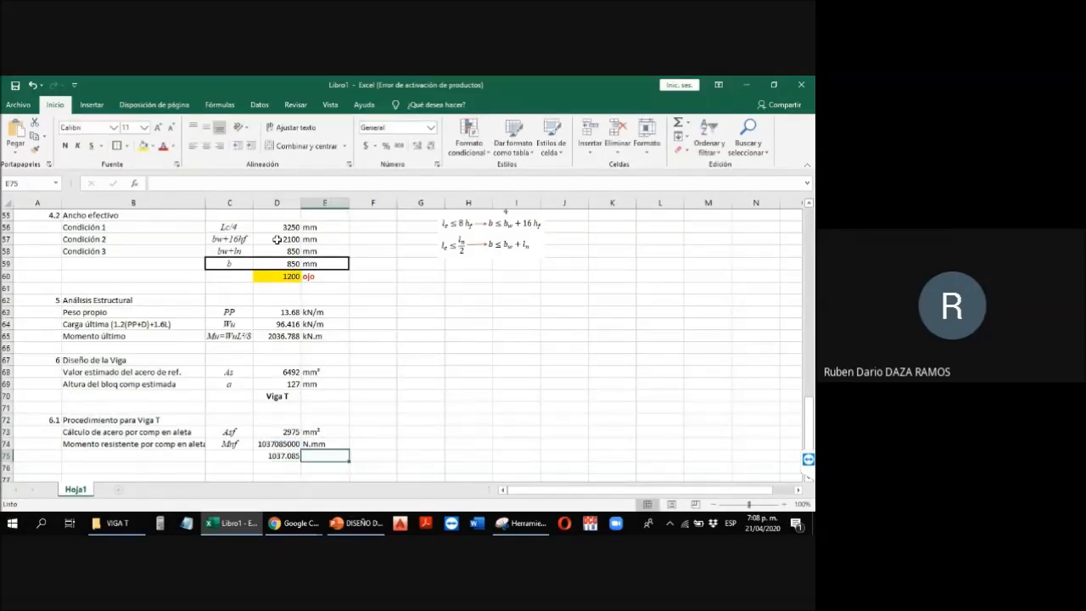
type("kN.m")
key("Return")
Step: Format the converted flange moment in D75 with two decimals and select the empty cell D76 below it
key("Up")
key("Left")
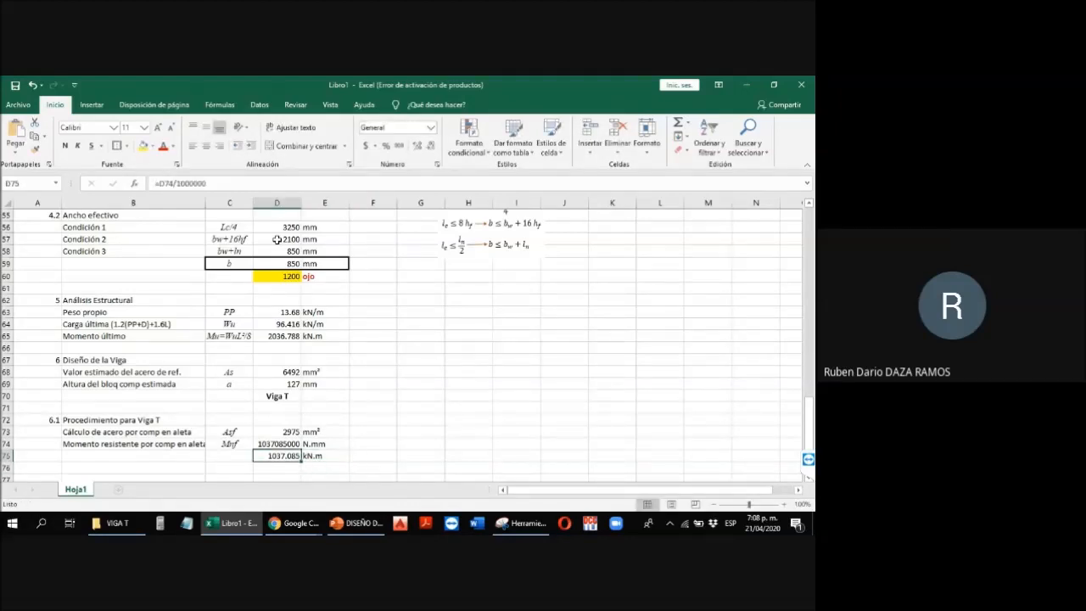
left_click(430, 145)
left_click(430, 145)
left_click(414, 147)
scroll(340, 373, "down", 3)
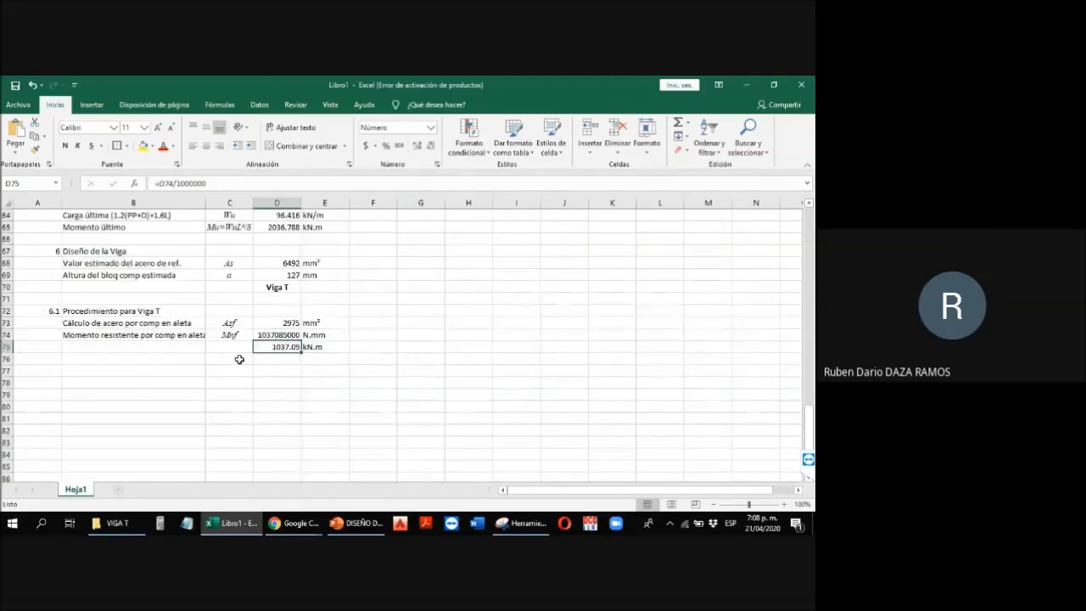
left_click(159, 359)
left_click(281, 359)
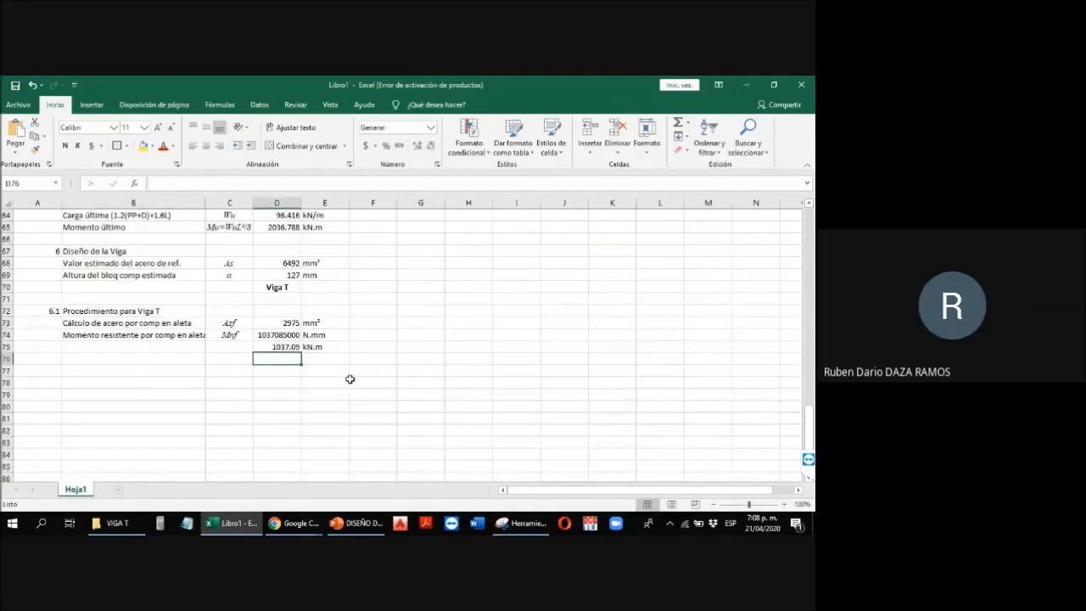
Step: Following the flowchart's Mnf > Mu check, enter =SI(D75>D65,"Suficiente. Colocar Asf=As","Calcular Mnw") in D76
scroll(414, 393, "up", 3)
scroll(399, 381, "up", 9)
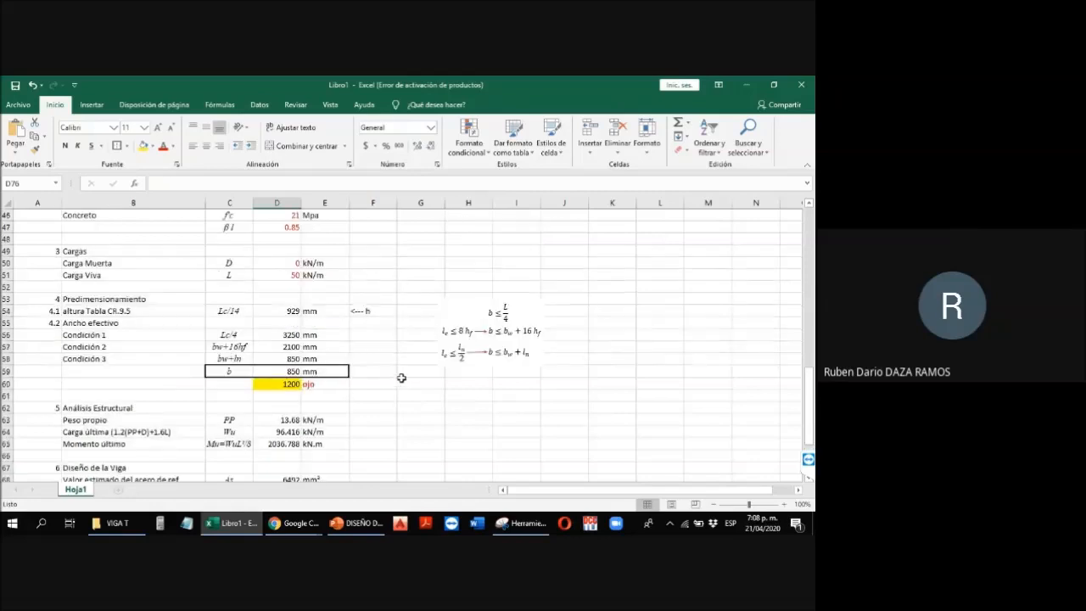
scroll(381, 372, "up", 8)
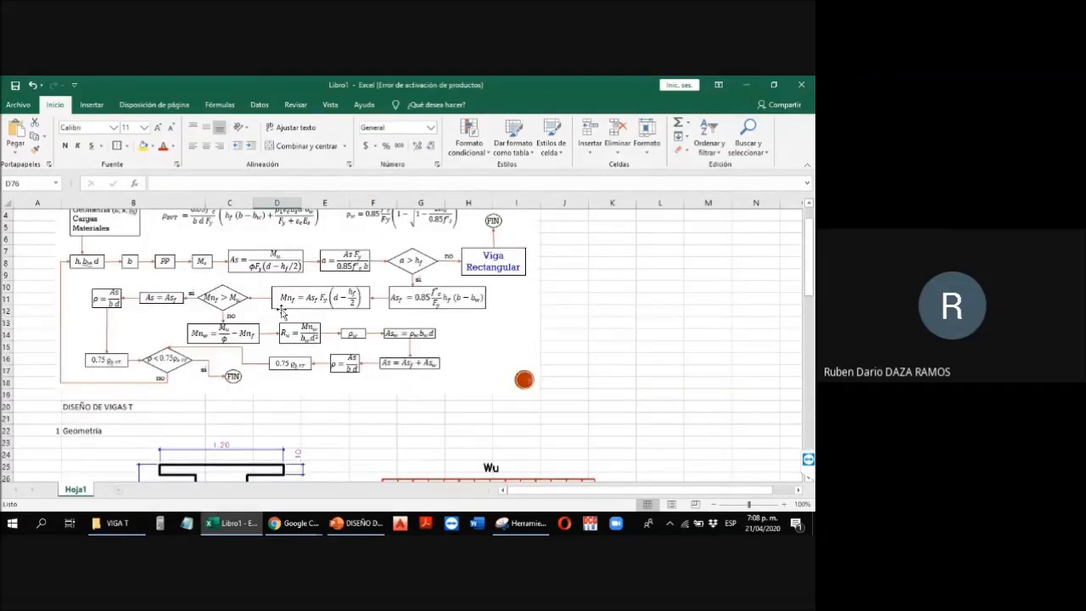
scroll(337, 322, "down", 18)
type("=si(")
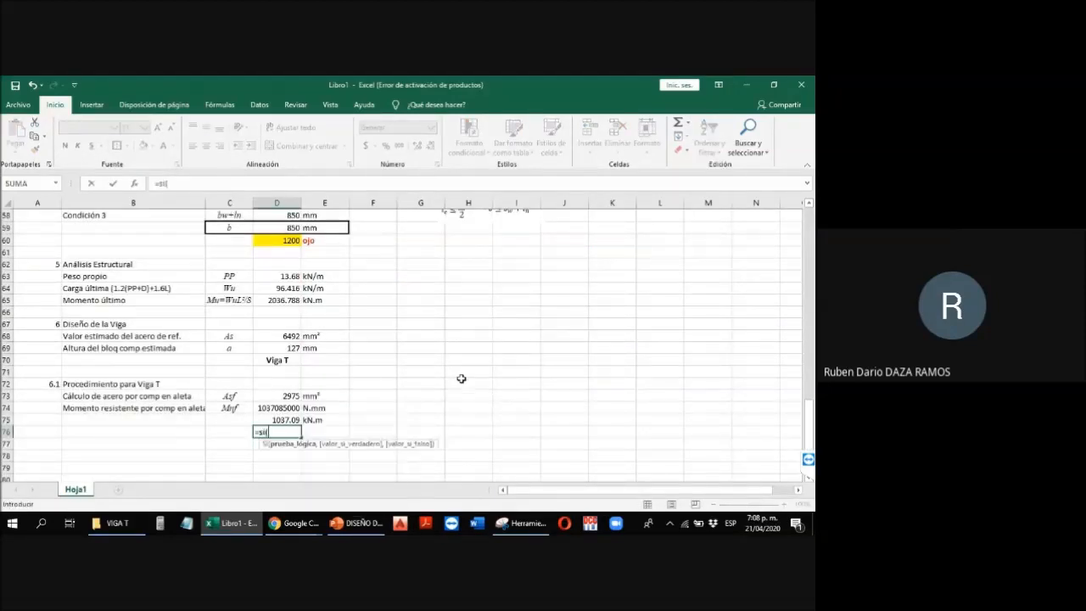
key("Up")
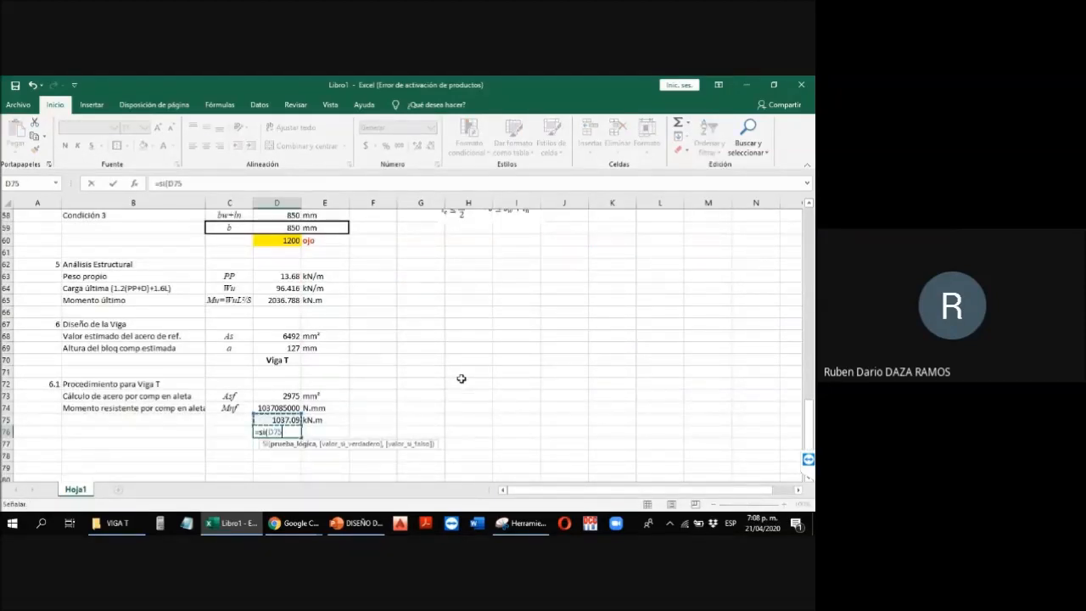
type(">")
left_click(299, 299)
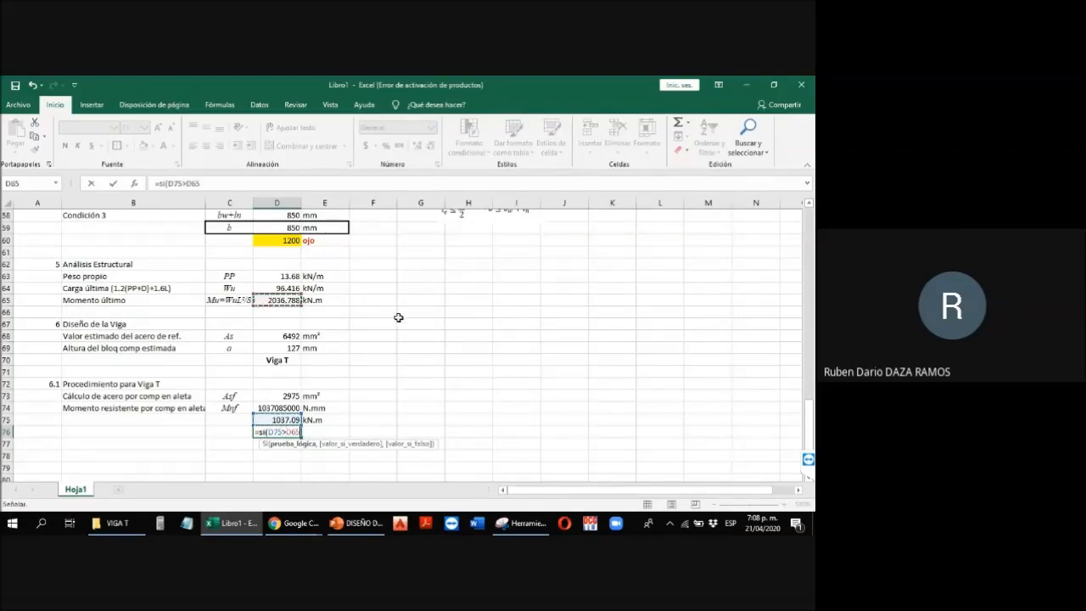
type(",\"")
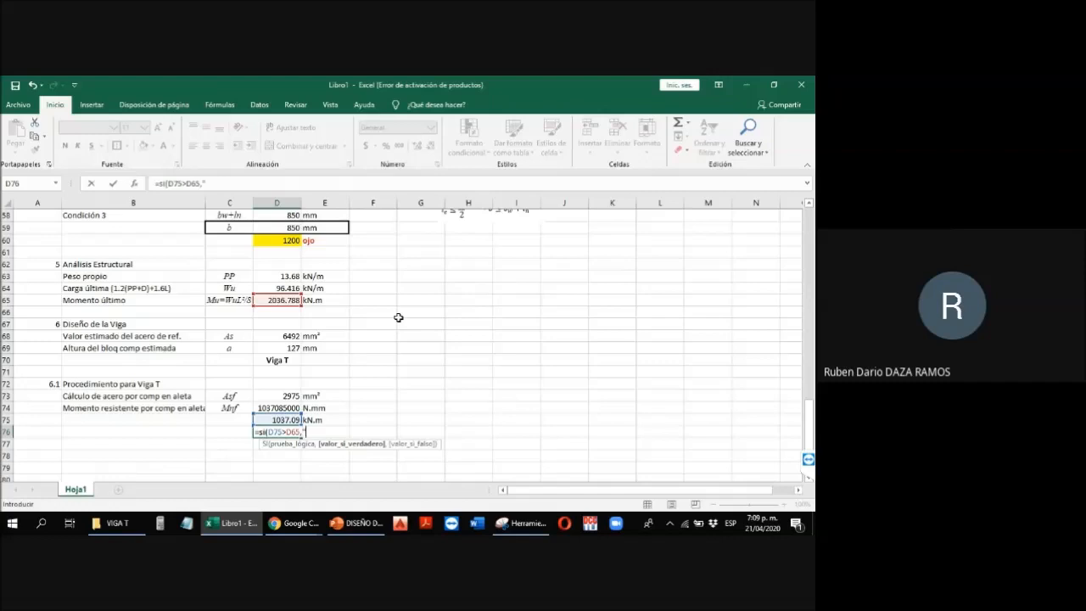
type("Suficiente. Colocar Asf")
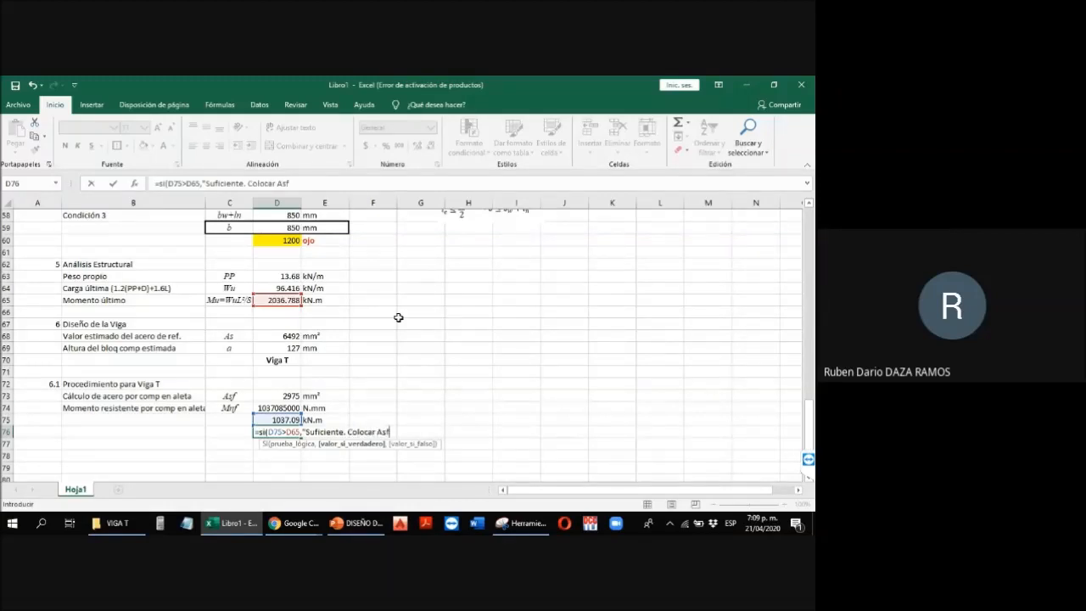
type("=As\",\"Calcular Mnw")
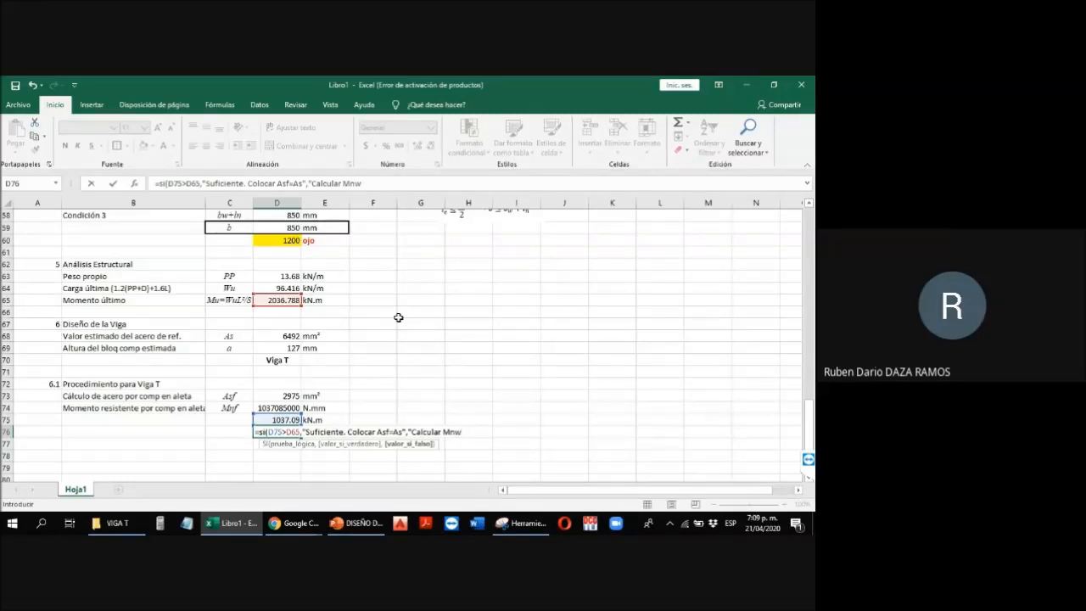
type("\"")
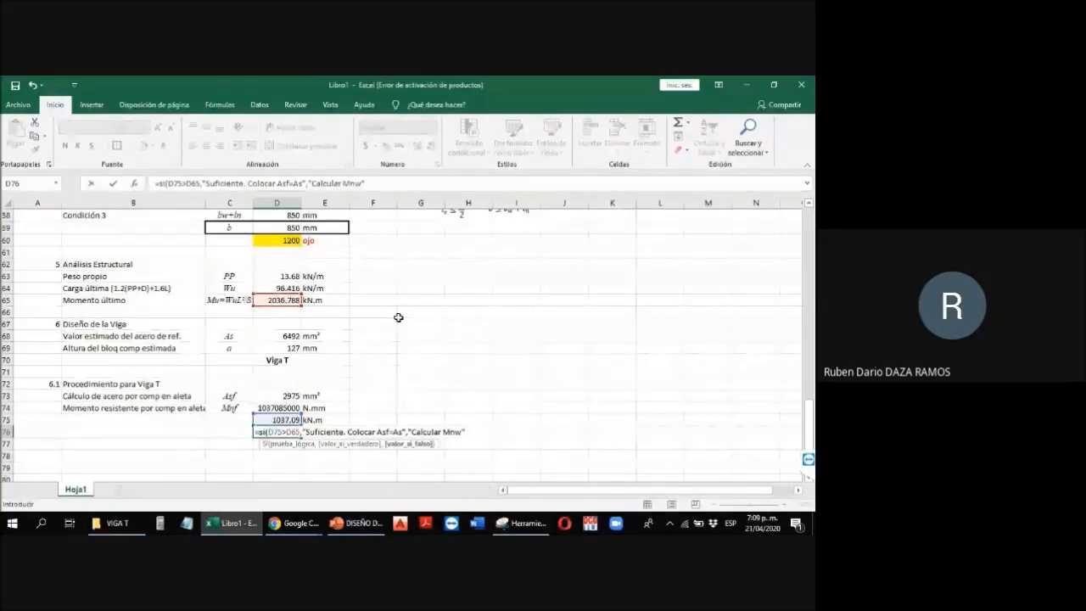
key("ctrl+Return")
Step: Make the moment check result in D76 bold
left_click(65, 145)
left_click(286, 454)
left_click(286, 436)
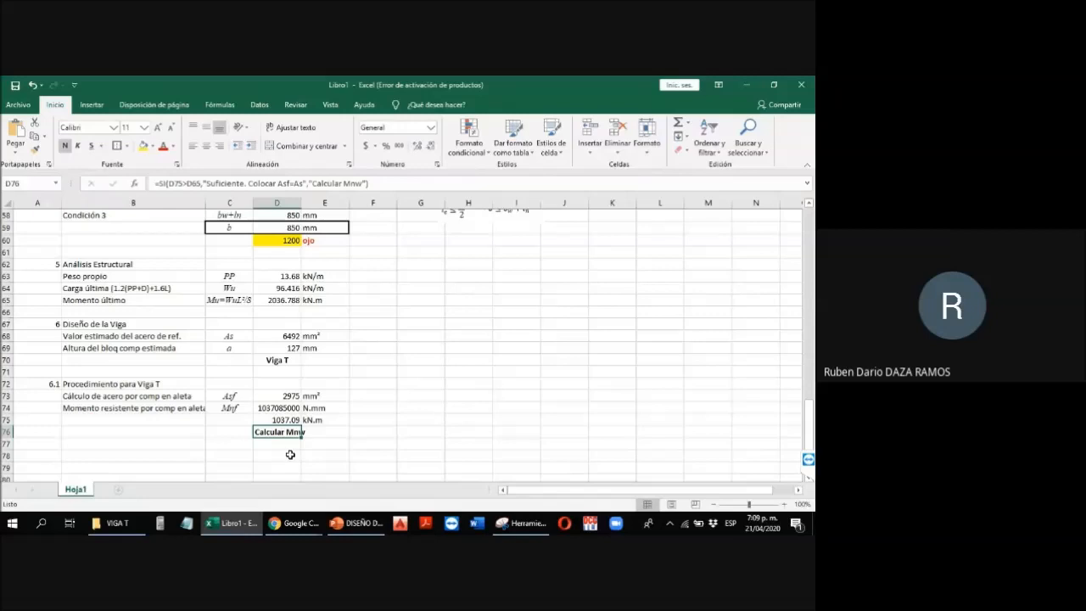
left_click(290, 454)
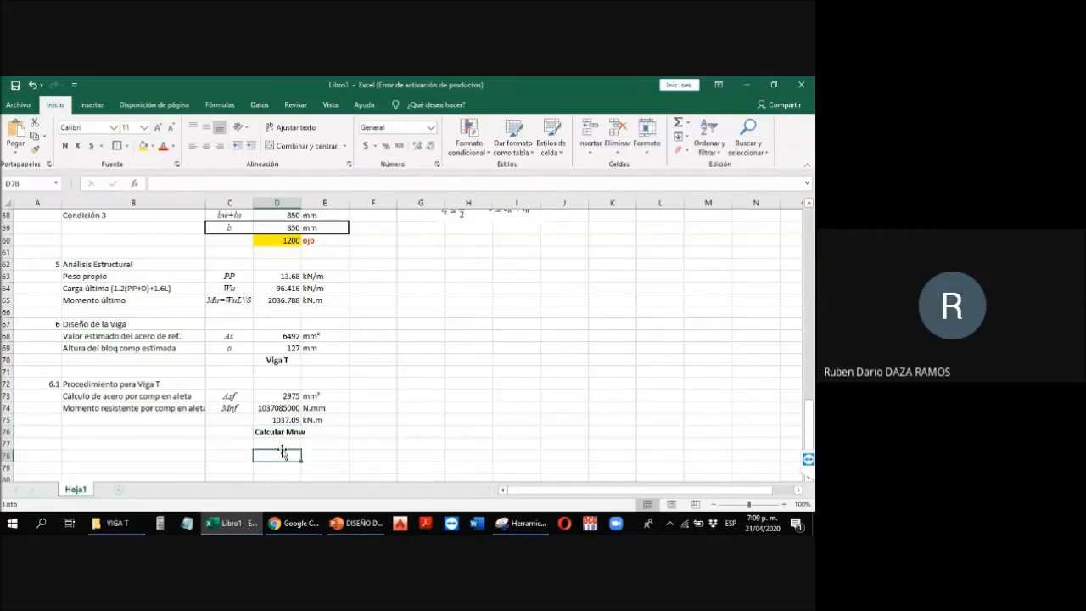
Step: Copy the flange steel row B73:E73 and place the copy in row 77, starting at B77
left_click(228, 442)
left_click(141, 446)
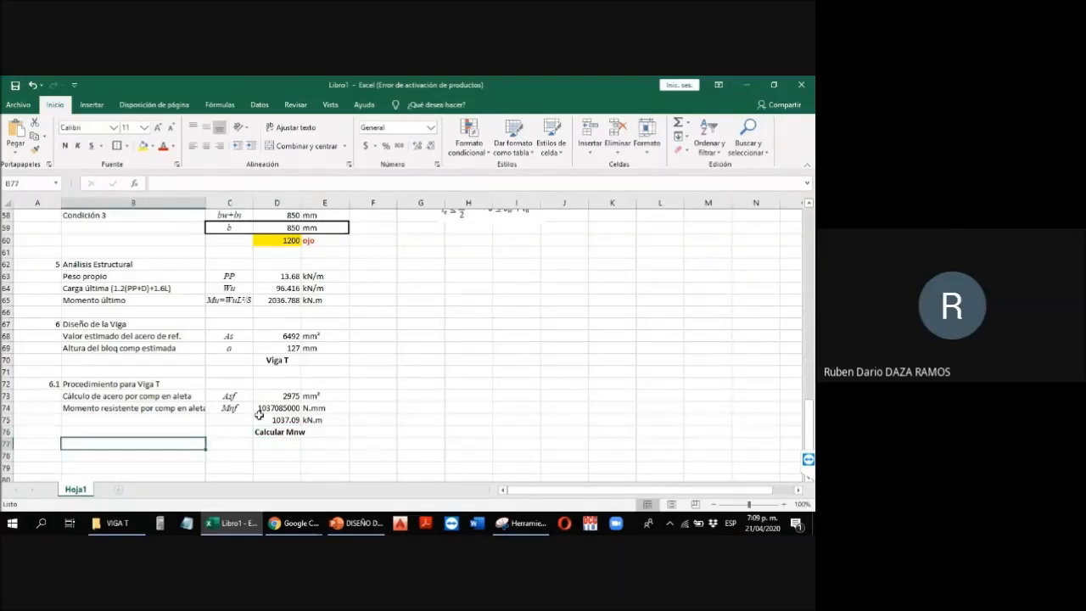
scroll(380, 426, "down", 2)
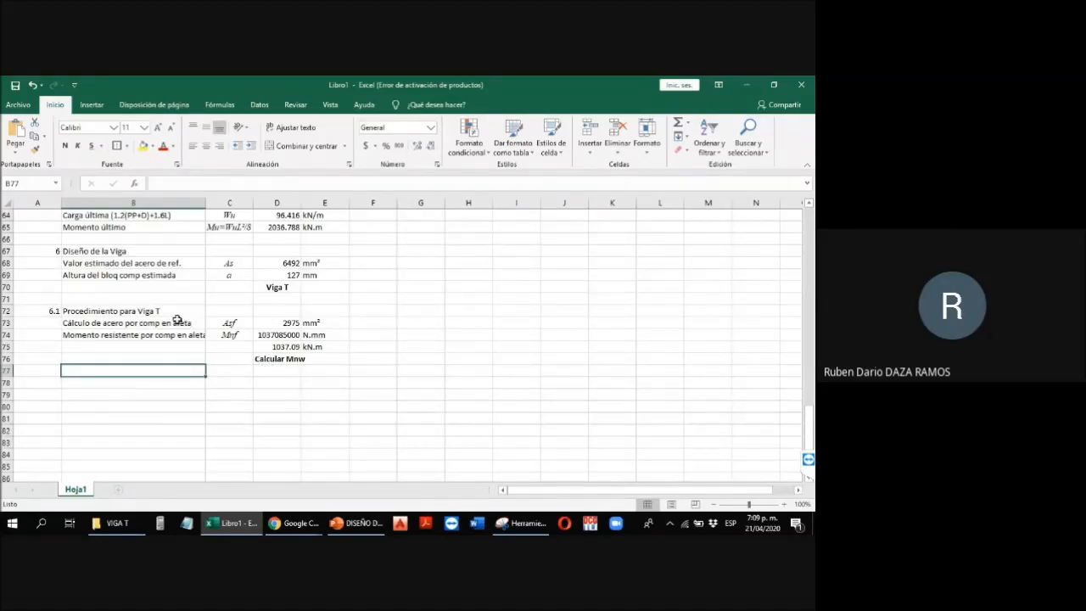
left_click_drag(176, 319, 316, 324)
key("ctrl+c")
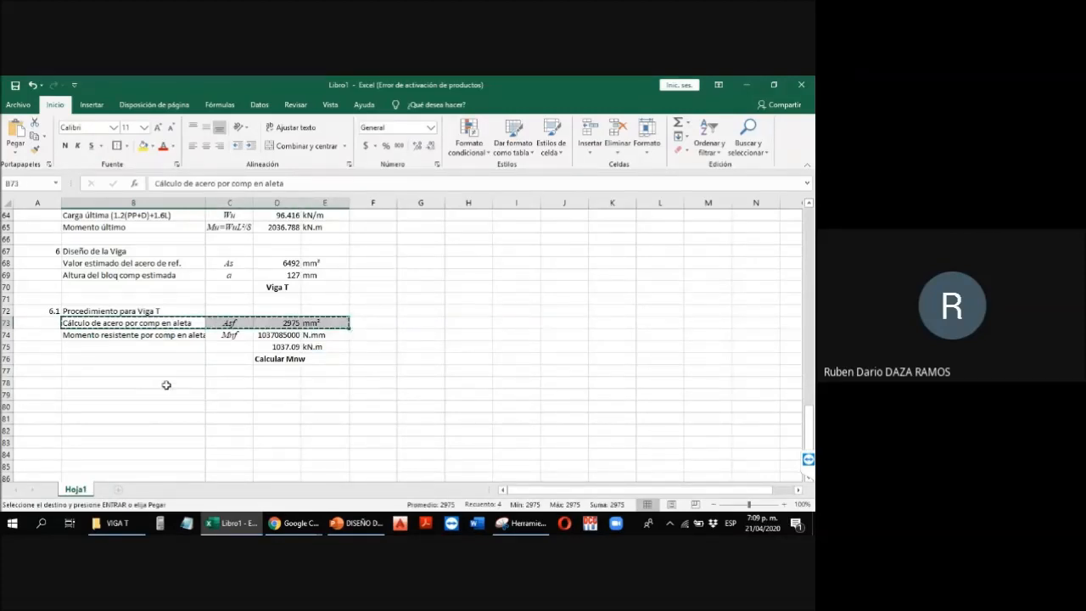
left_click(163, 371)
left_click(174, 382)
key("ctrl+v")
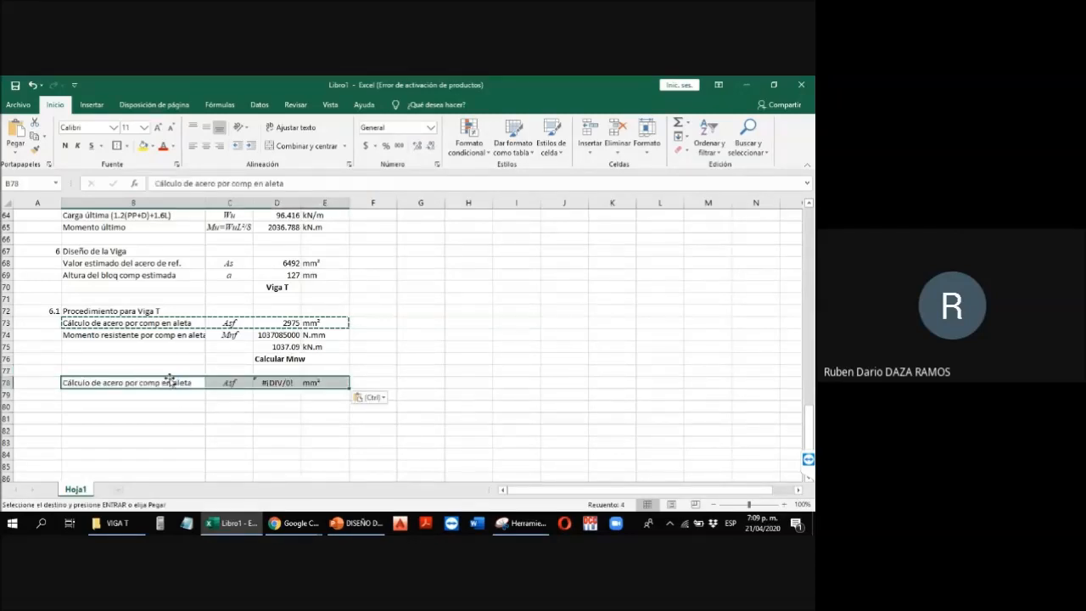
left_click_drag(176, 380, 186, 376)
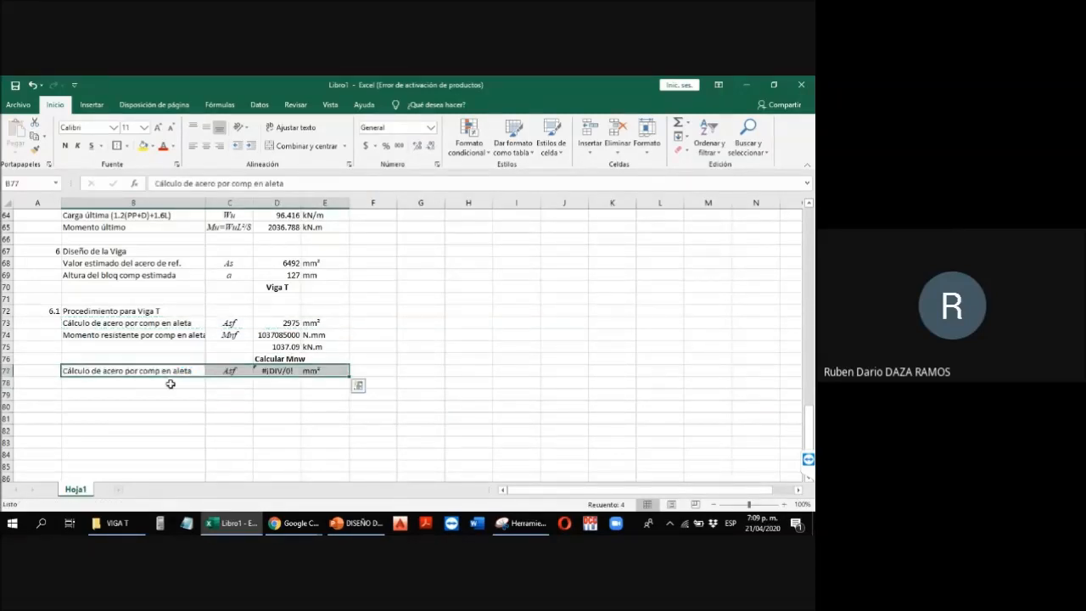
Step: Change the copied label in B77 to "Cálculo de acero por comp en alma"
left_click(143, 374)
key("F2")
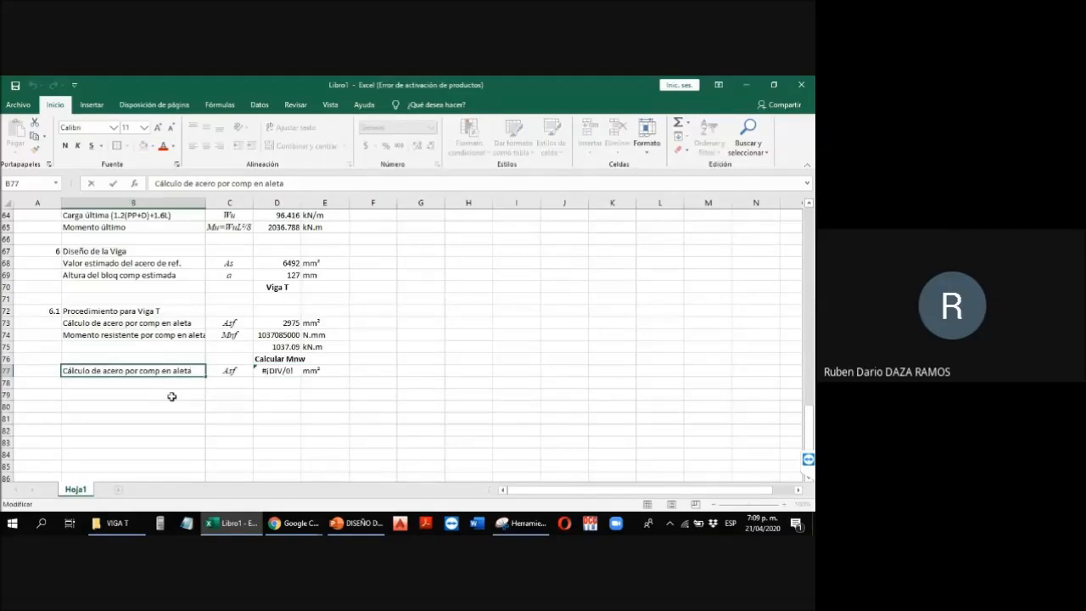
key("BackSpace")
key("BackSpace")
key("BackSpace")
key("BackSpace")
type("lma")
key("Return")
key("Up")
key("Right")
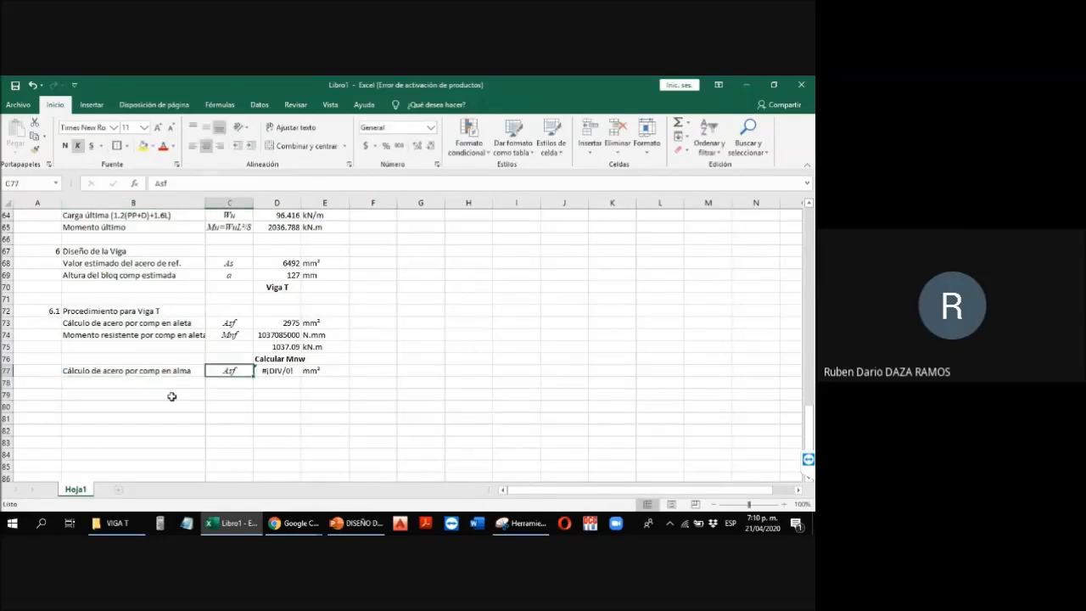
Step: Change the copied symbol in C77 to Asw
key("F2")
key("BackSpace")
type("w")
key("Return")
key("Up")
key("Right")
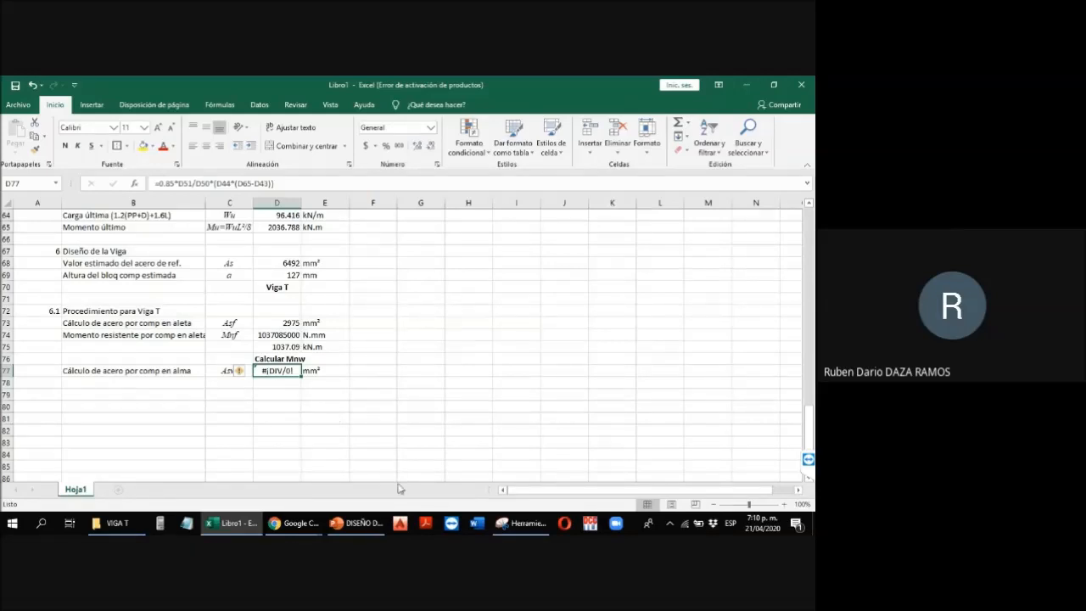
Step: Copy the flange moment label B74 into B77, reword it to "Momento resistente por comp en alma", and enter the symbol Mnw in C77
scroll(351, 344, "up", 20)
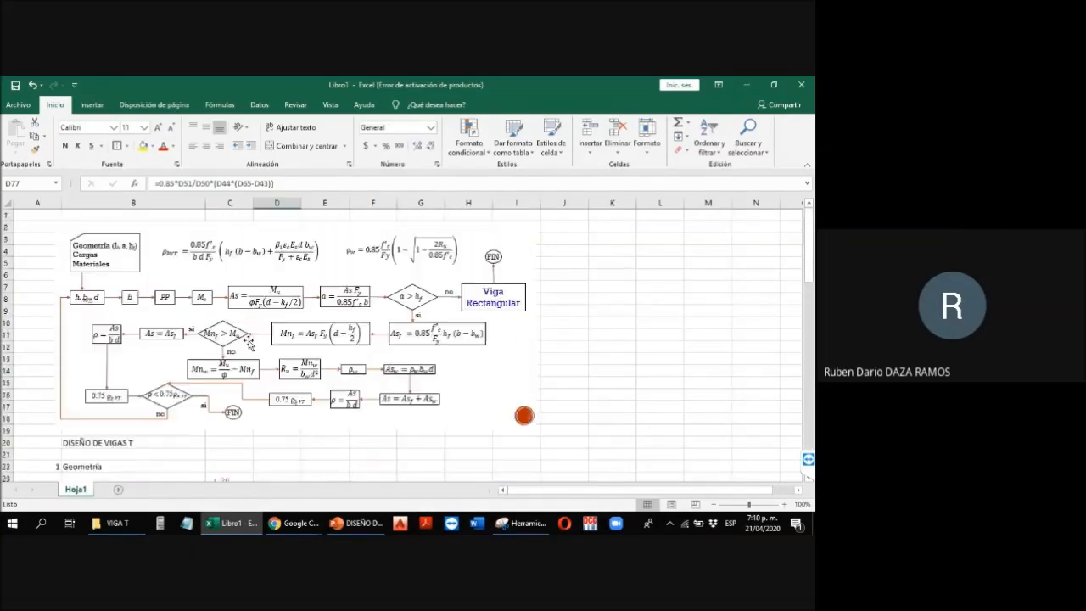
scroll(223, 357, "down", 2)
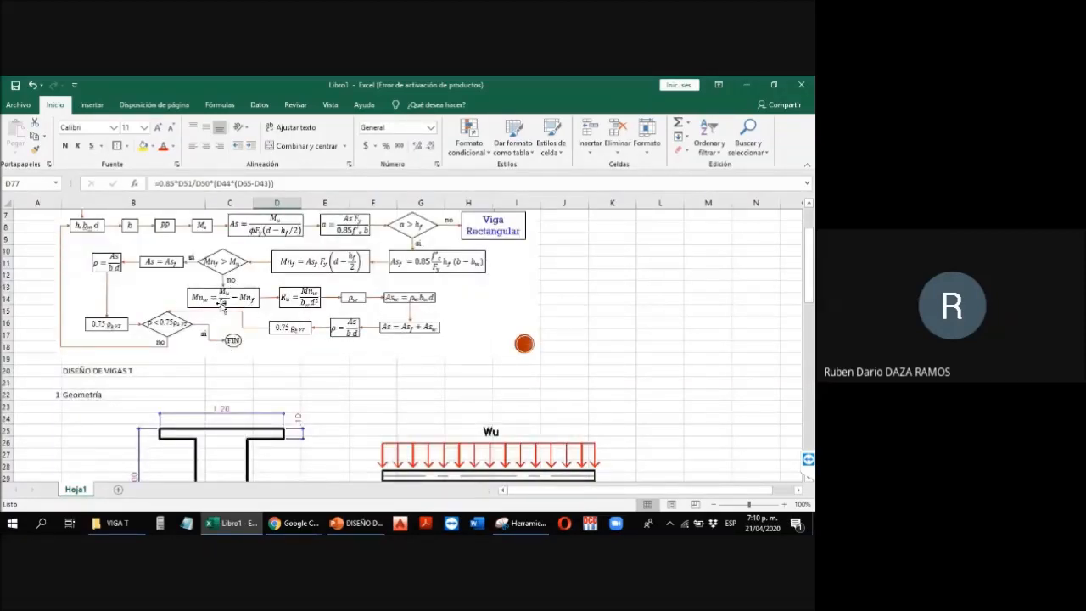
scroll(222, 305, "down", 18)
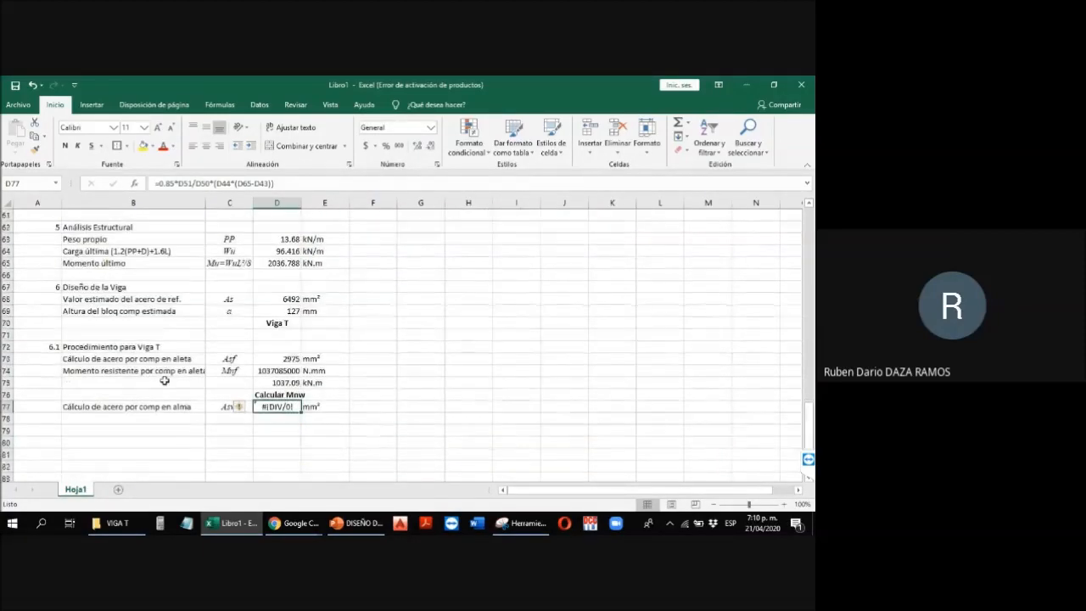
left_click(161, 371)
key("ctrl+c")
left_click(175, 407)
key("Return")
key("F2")
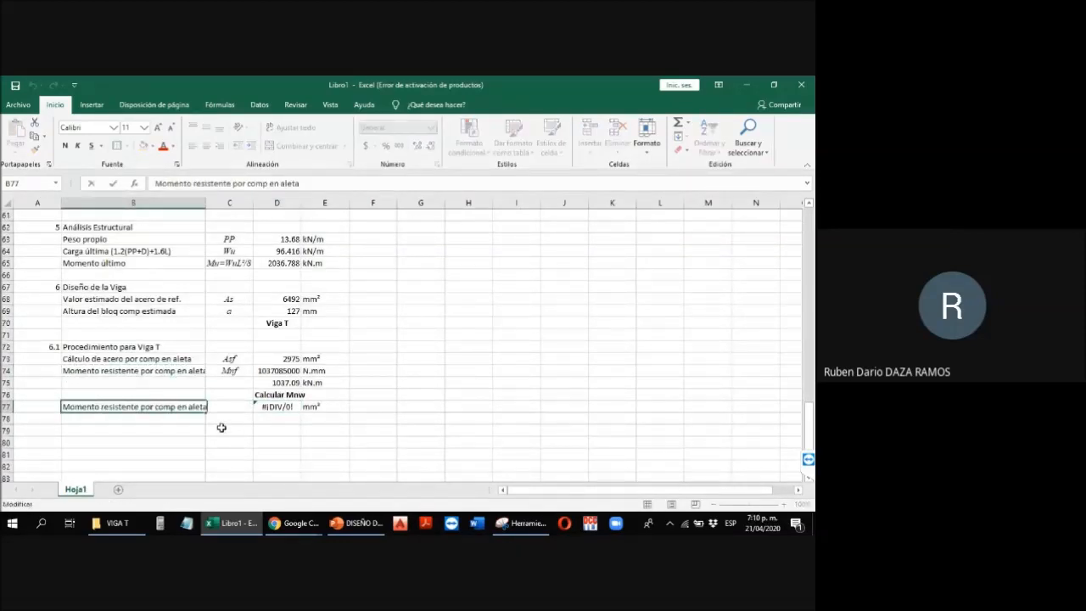
key("BackSpace")
key("BackSpace")
key("BackSpace")
type("ma")
key("Tab")
type("Mnw")
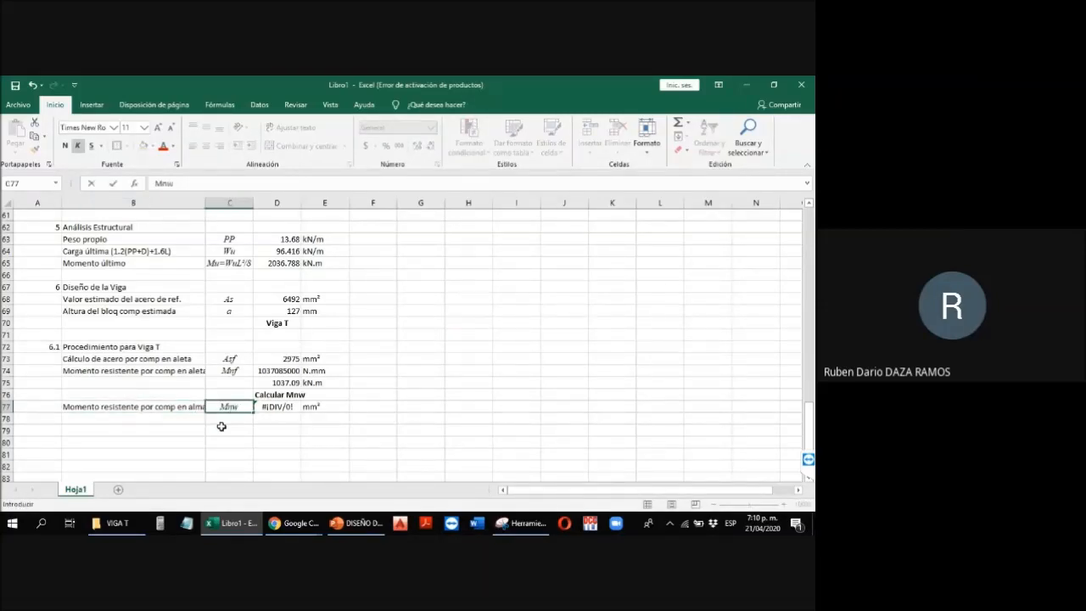
key("Tab")
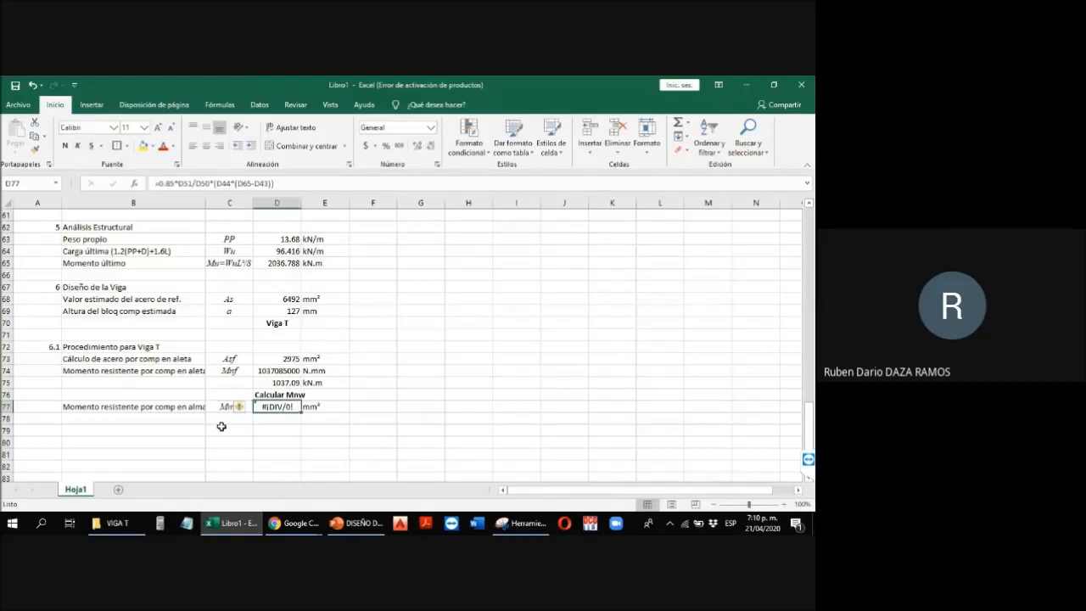
Step: Enter the web resisting moment formula =D65/.9-D75 in D77, following the flowchart's Mnw expression
type("=")
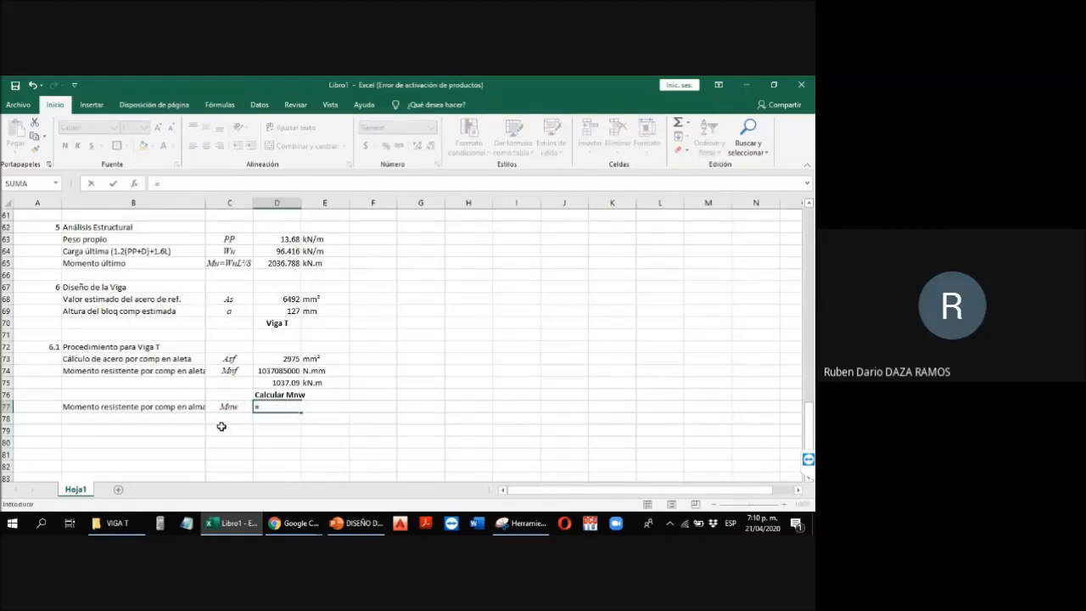
scroll(290, 400, "up", 2)
left_click(291, 335)
type("/.9")
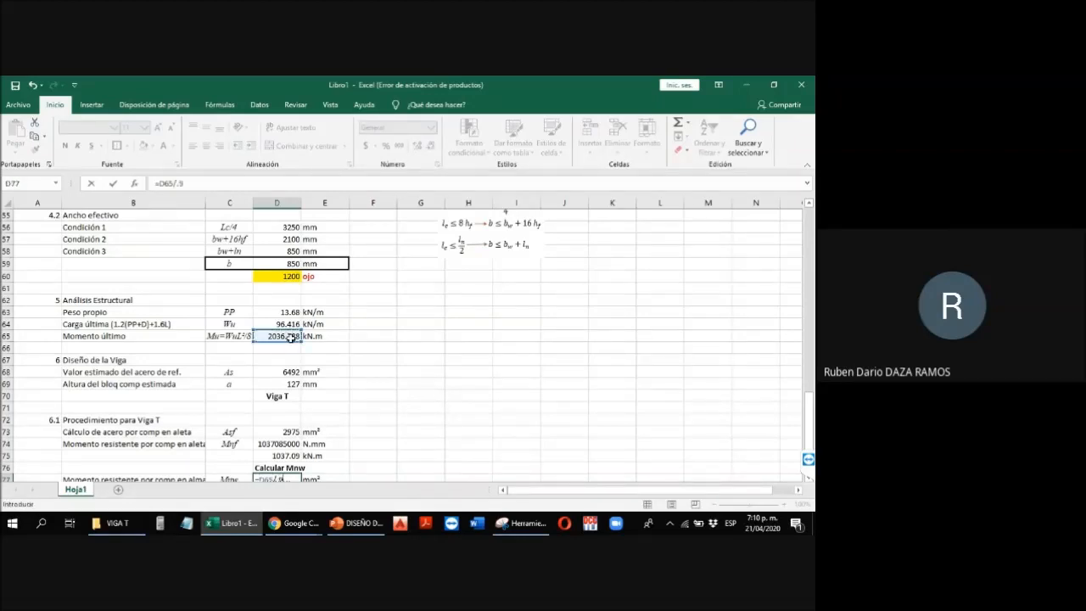
scroll(290, 336, "up", 18)
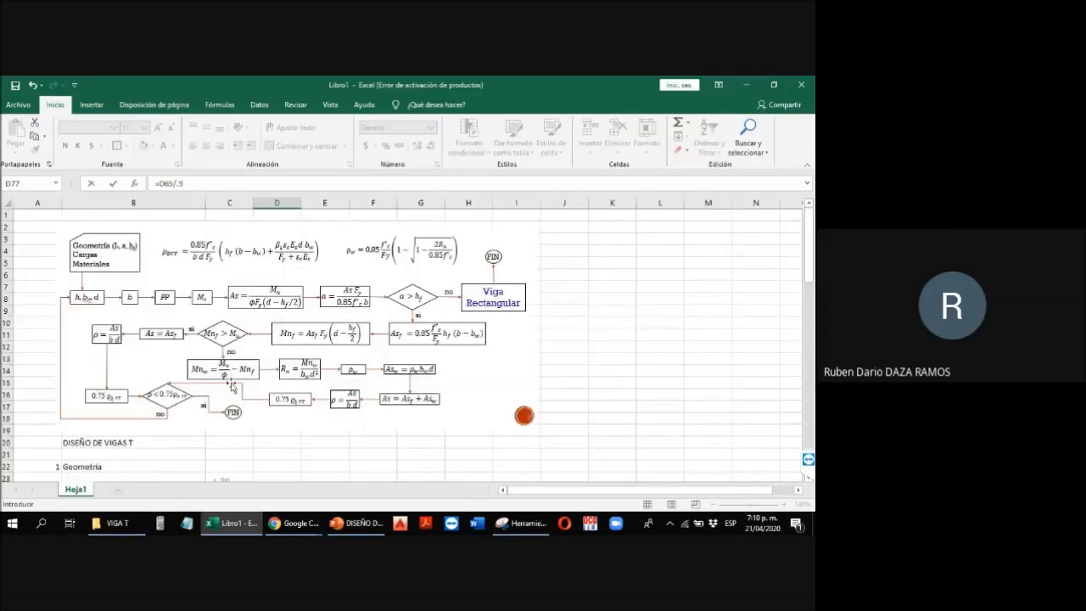
scroll(231, 383, "down", 11)
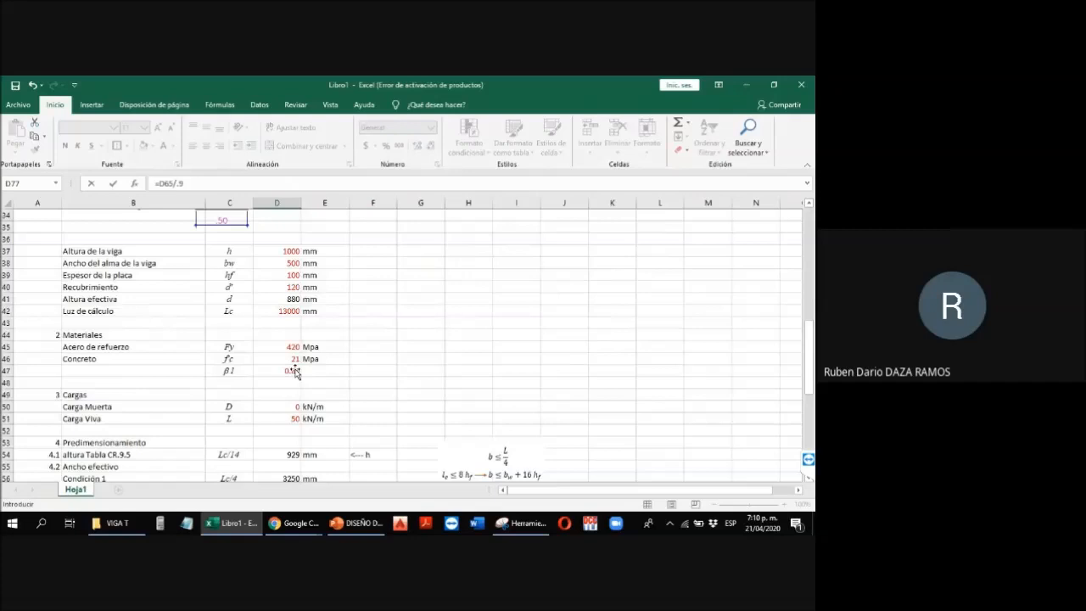
scroll(295, 374, "down", 11)
type("-")
left_click(286, 311)
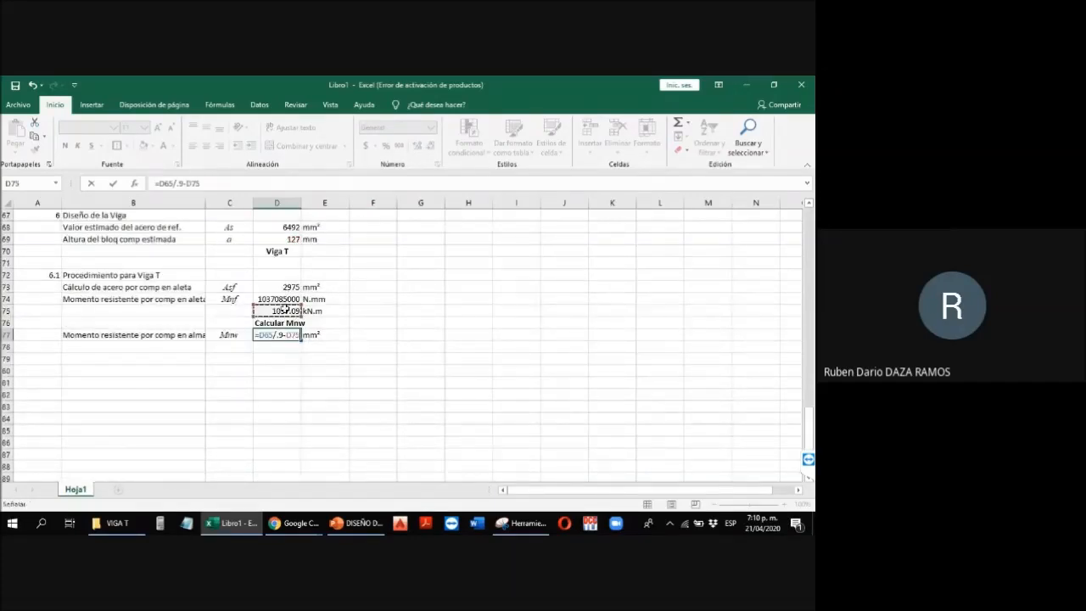
key("Return")
Step: Copy the unit kN.m from E75 to E77 for the web resisting moment
key("Up")
key("Up")
key("Right")
key("Up")
key("ctrl+c")
key("Down")
key("Down")
key("Return")
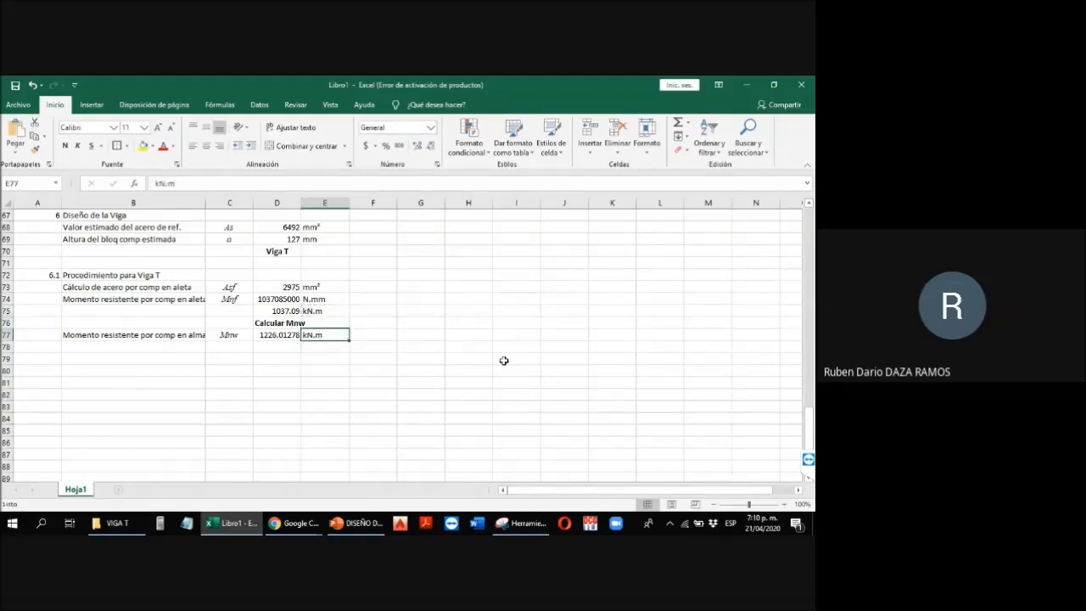
Step: Format the web resisting moment in D77 with no decimals
key("Left")
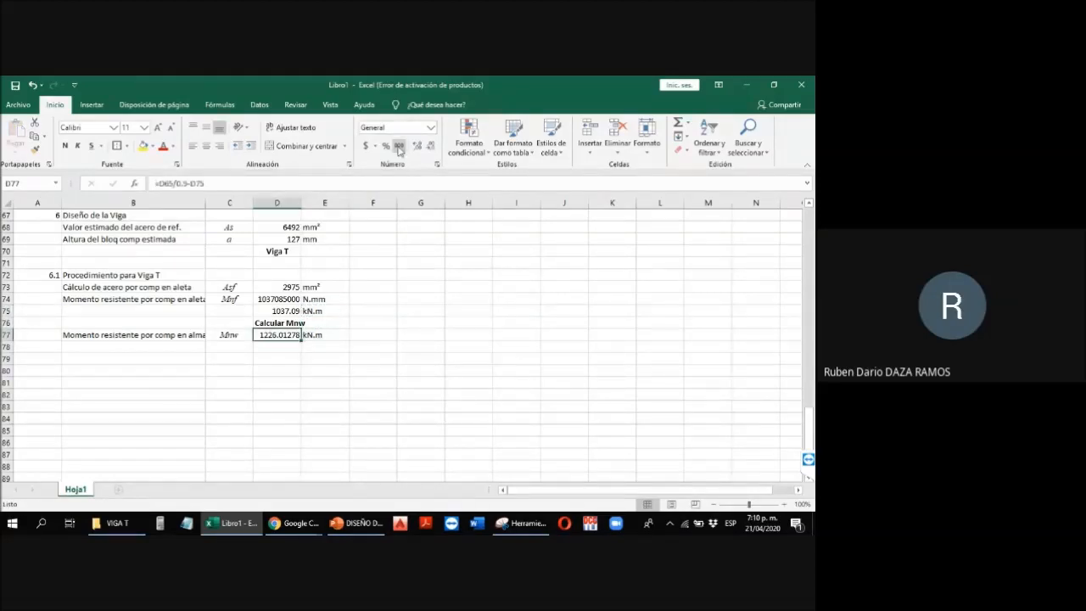
left_click(430, 145)
left_click(431, 146)
left_click(431, 146)
left_click(431, 146)
left_click(431, 146)
Step: Enter the label "Cálculo de Ru" in B78 and select the adjacent symbol cell C78
left_click(176, 348)
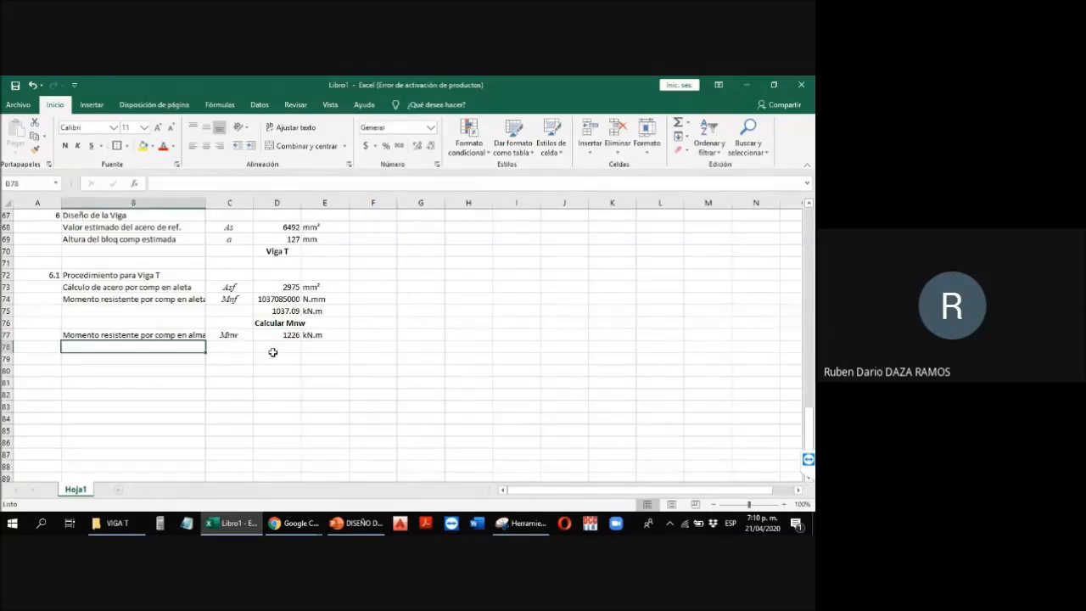
type("Cál")
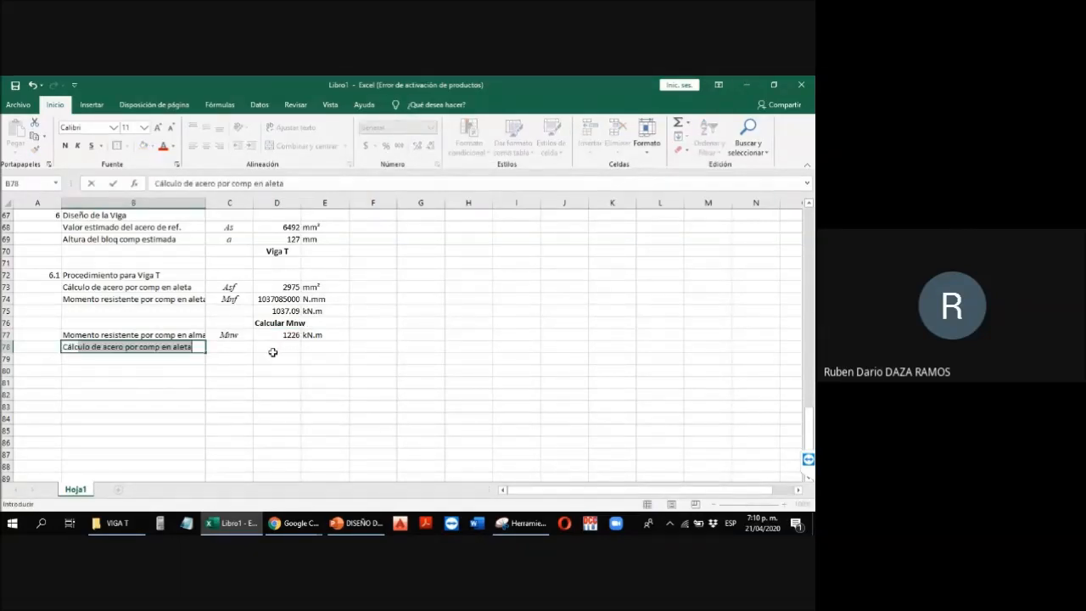
type("culo de Ru")
key("Tab")
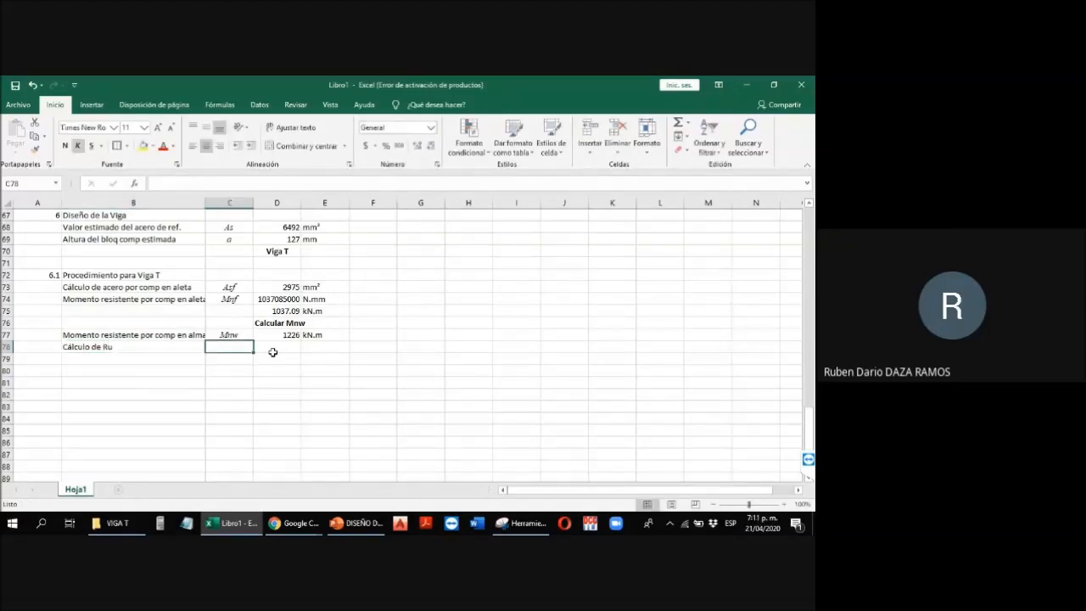
Step: Enter the symbol Ru in C78 and the formula =D77/(D38*D41^2) in D78, following the flowchart's Ru expression
type("Ru")
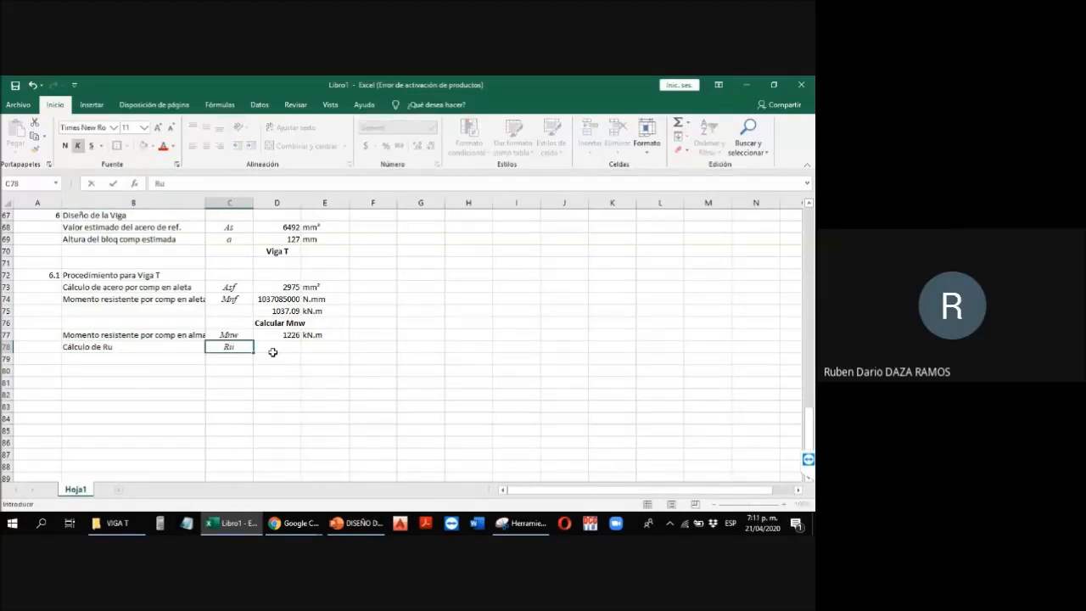
key("Tab")
type("=")
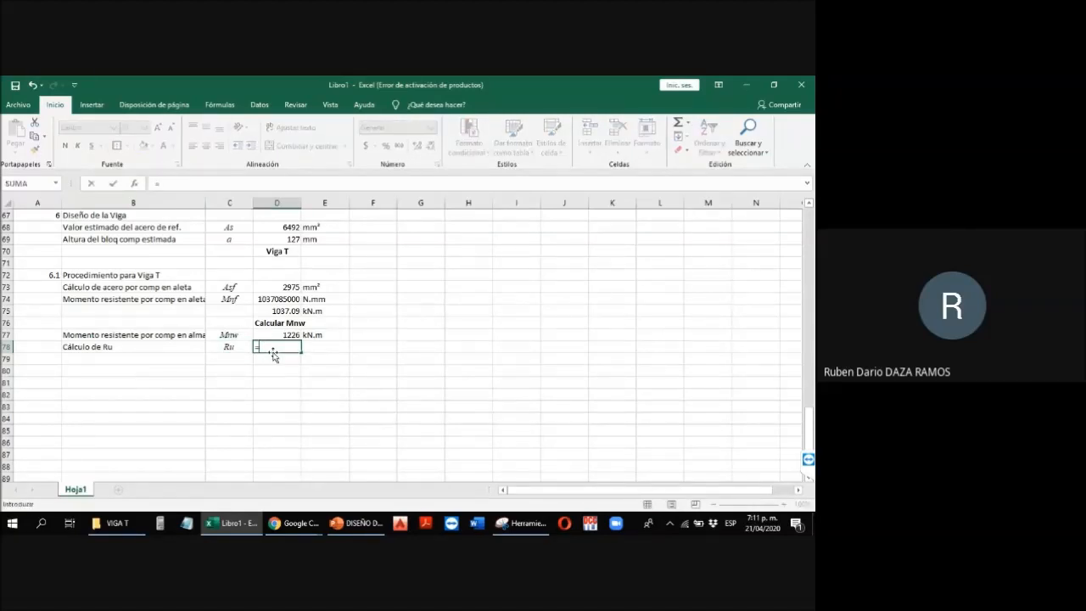
key("Up")
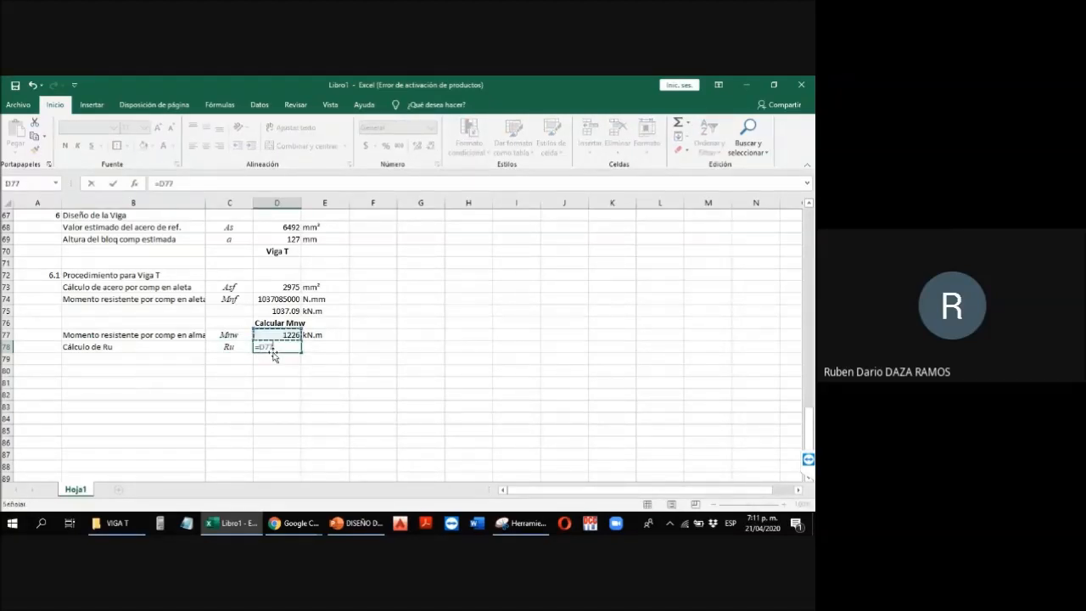
type("/(")
scroll(273, 356, "up", 20)
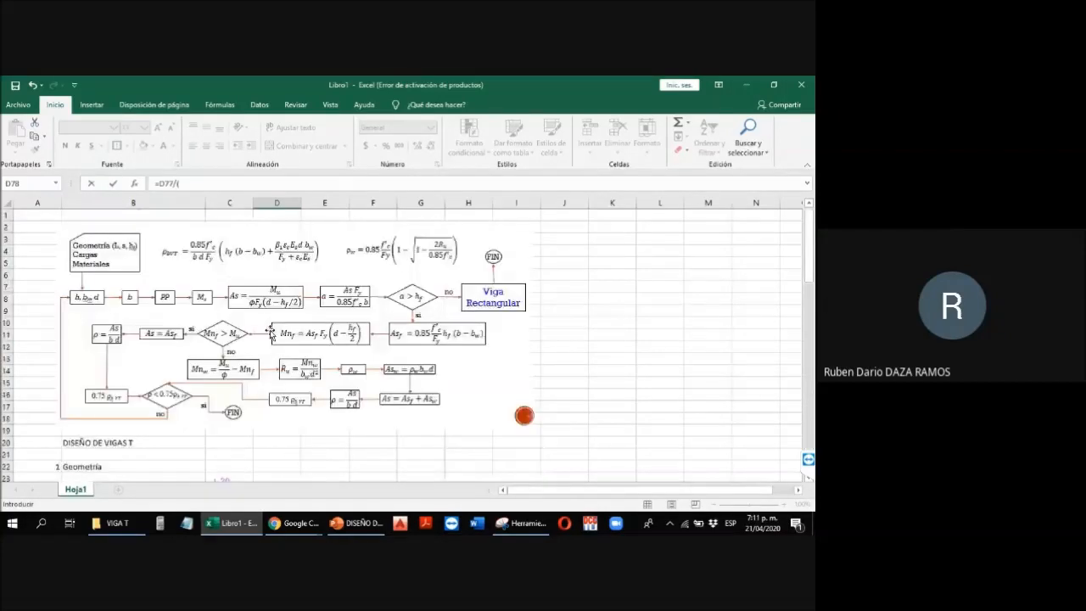
scroll(297, 380, "down", 9)
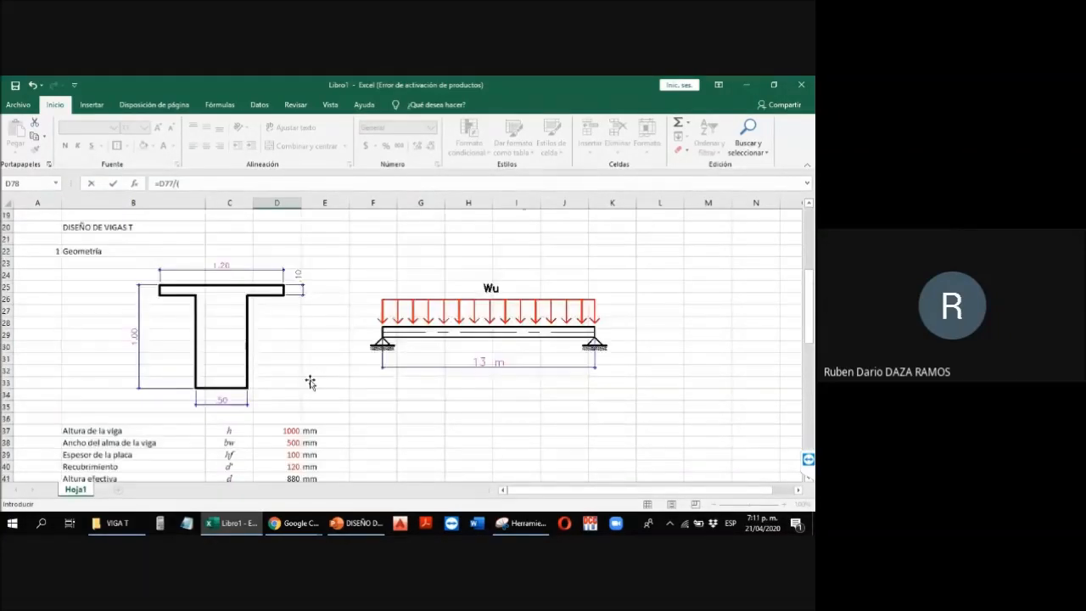
scroll(278, 346, "down", 1)
left_click(277, 299)
type("*")
scroll(293, 305, "up", 6)
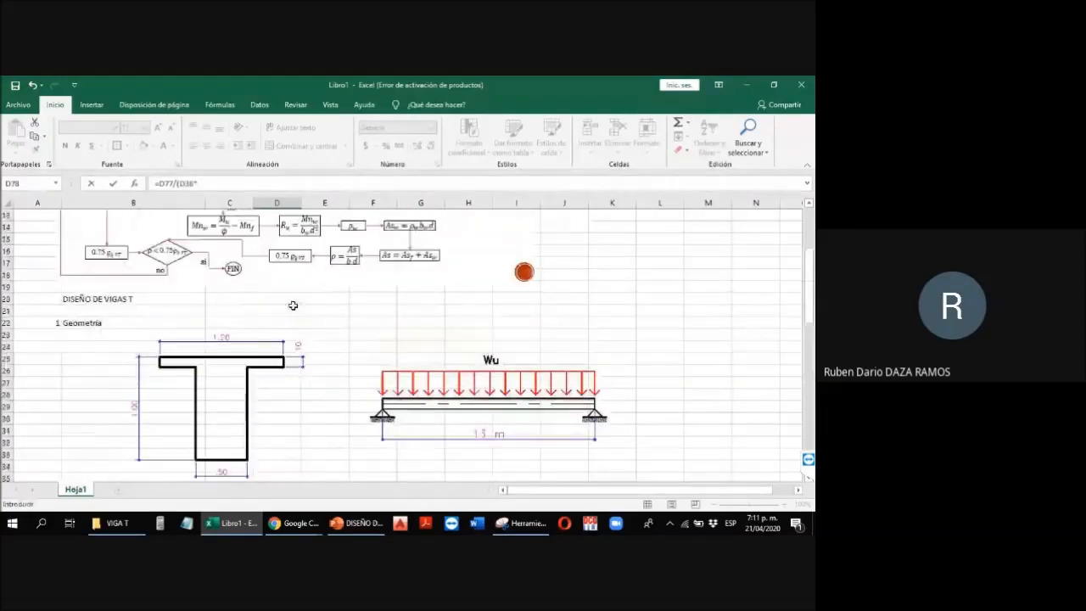
scroll(292, 305, "up", 4)
scroll(285, 364, "down", 9)
left_click(287, 370)
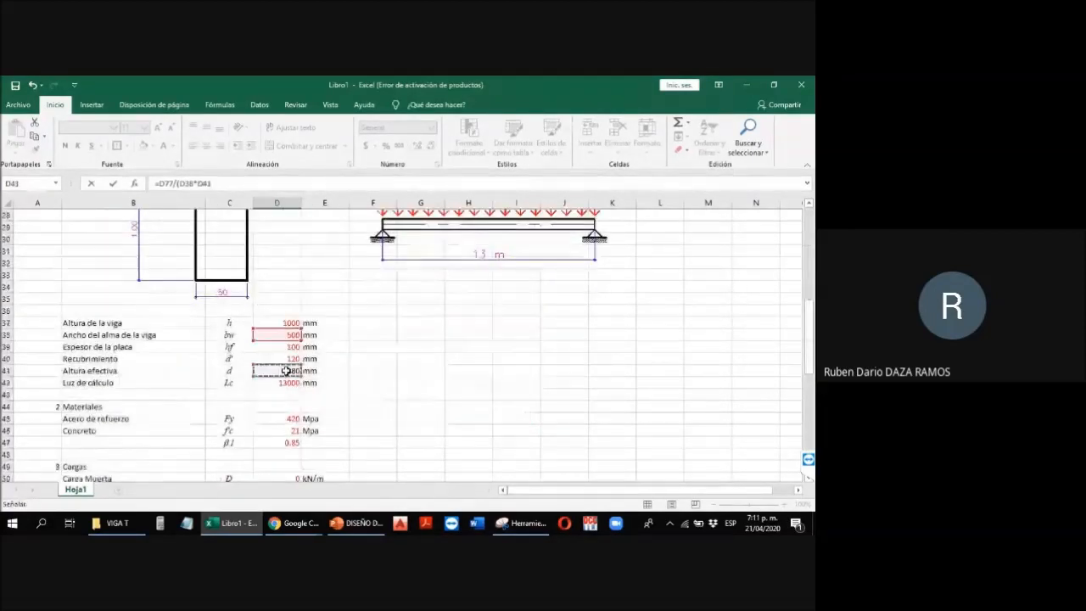
type("^2)")
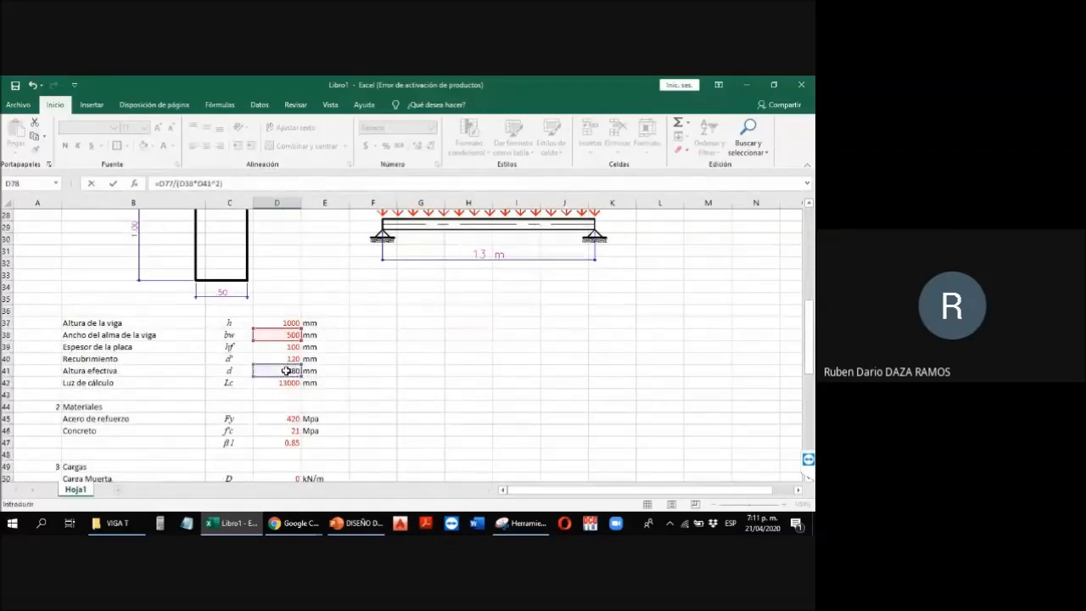
key("Return")
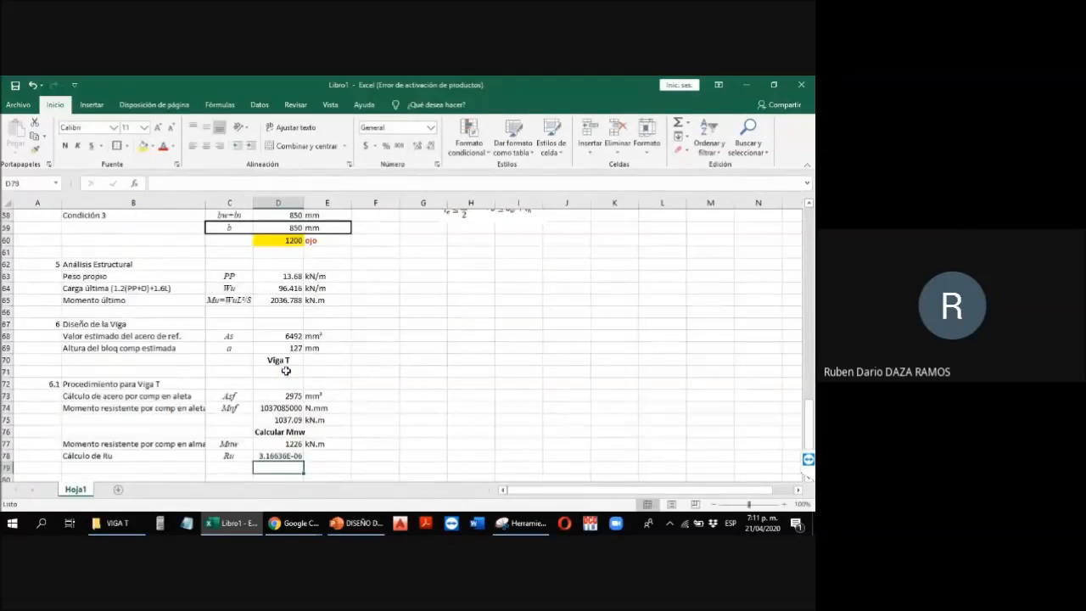
Step: Add the unit conversion factor *1e6 after D77 in the Ru formula in D78
key("F2")
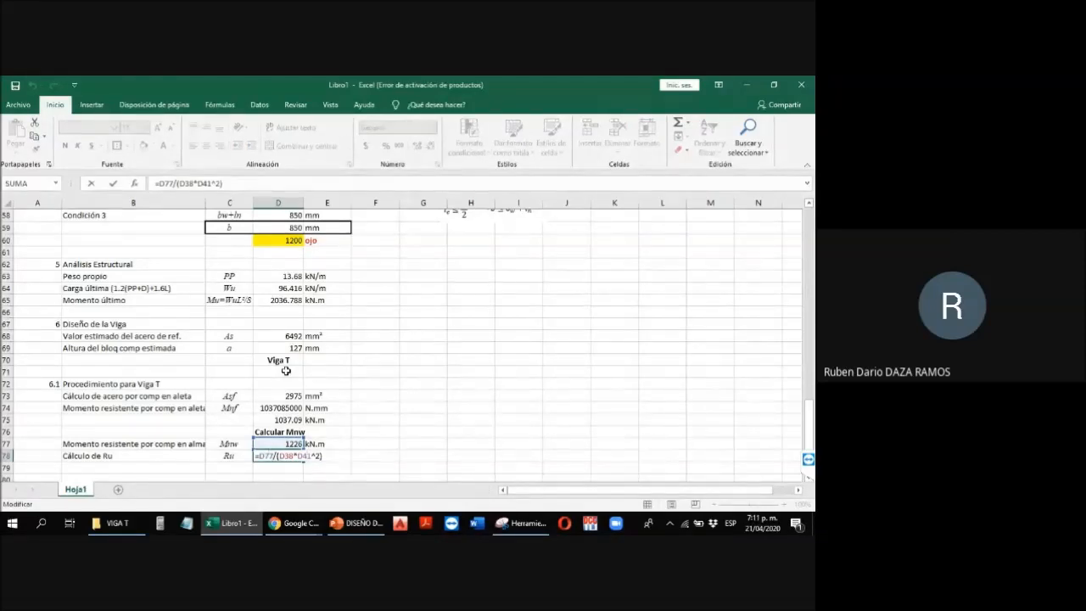
type("*1e6")
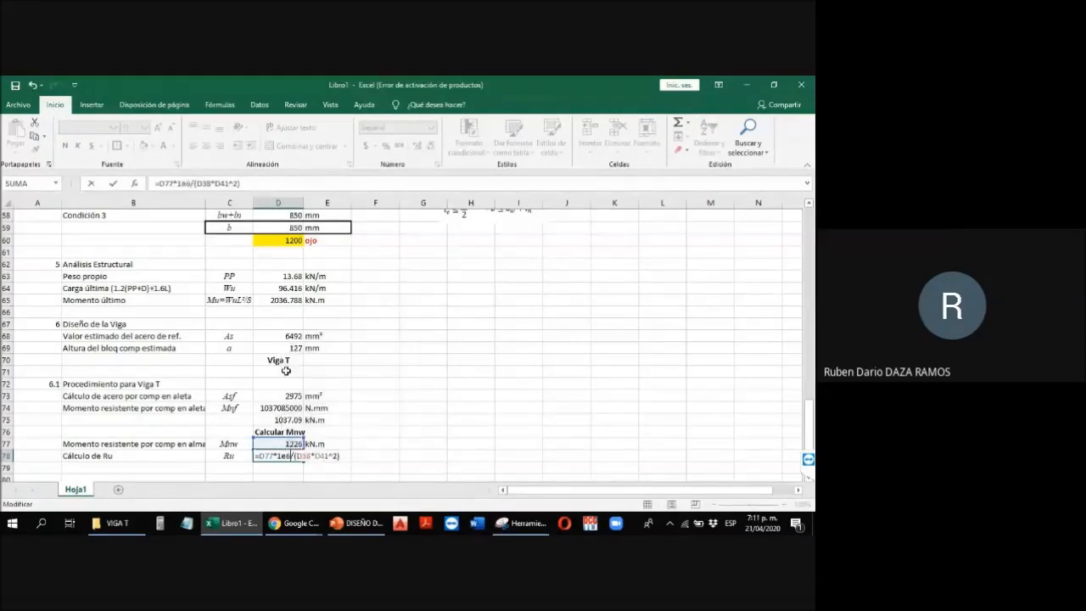
key("Return")
key("Up")
key("Right")
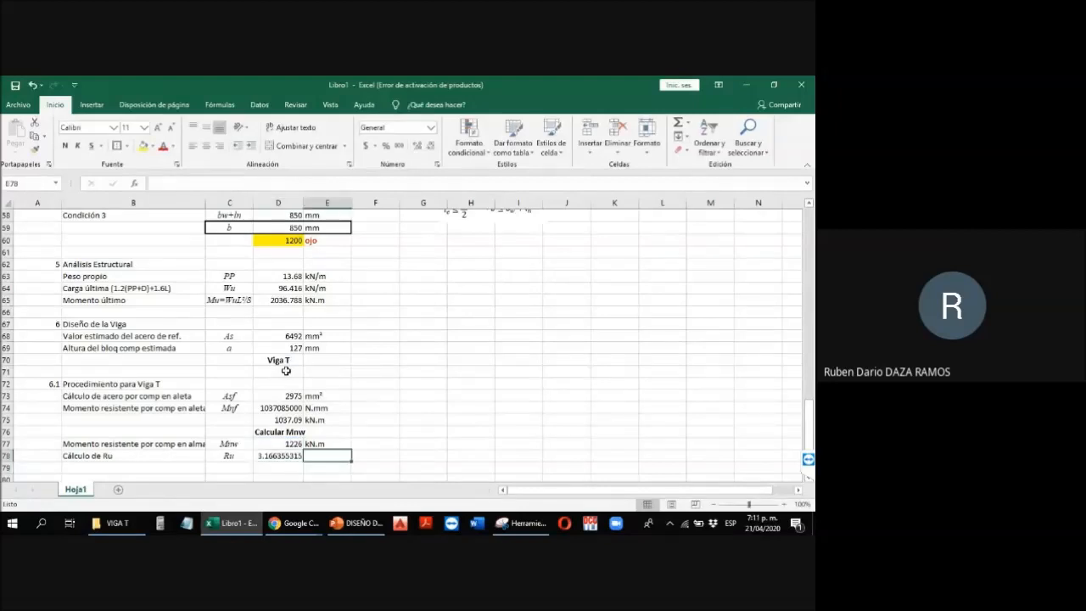
Step: Format the Ru value in D78 with three decimals
key("Left")
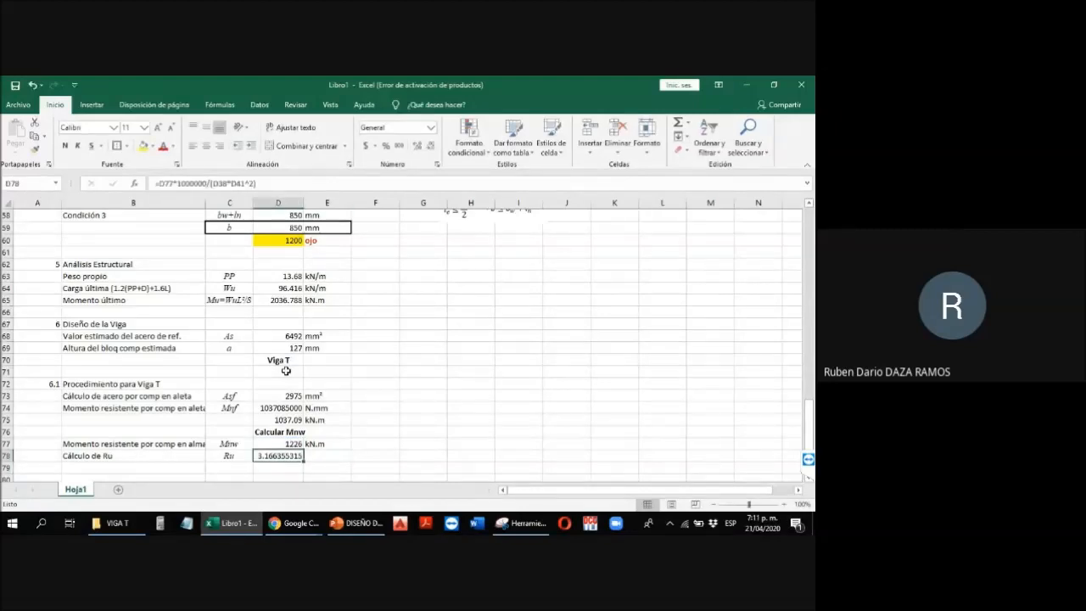
left_click(431, 146)
left_click(432, 146)
left_click(432, 146)
left_click(432, 146)
left_click(431, 146)
left_click(432, 146)
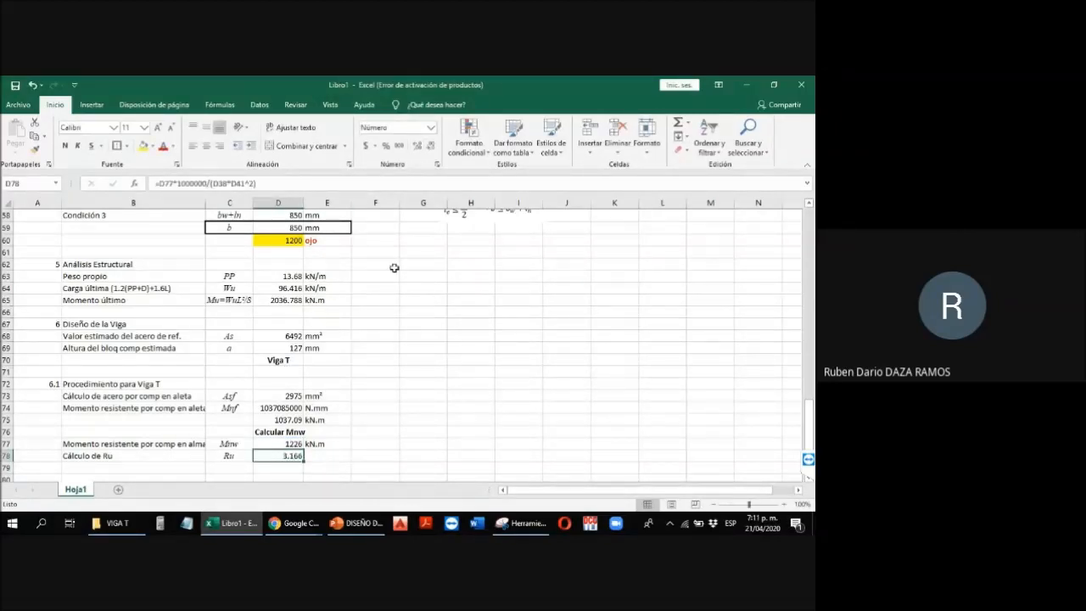
Step: Enter the unit Mpa in E78 for Ru
left_click(336, 457)
type("Mpa")
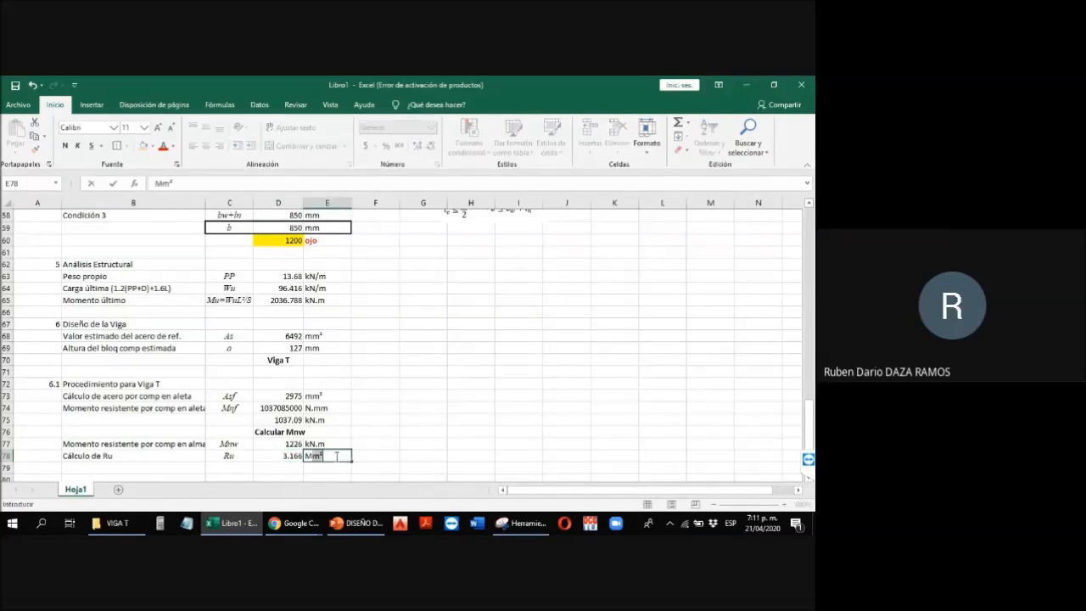
key("Return")
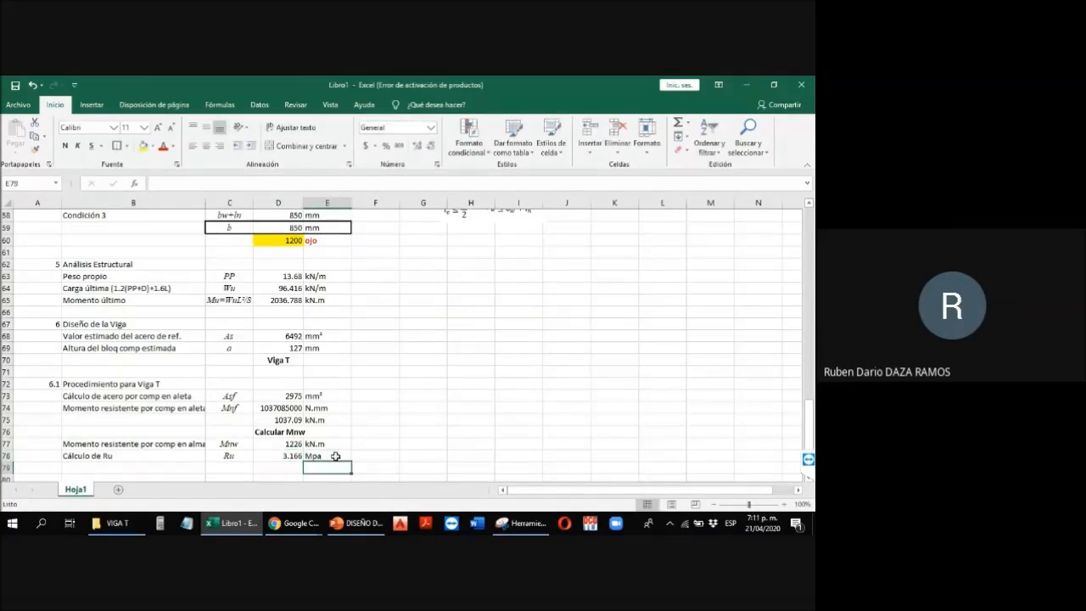
Step: Enter the label "Cálculo de cuantía" in B79 and select the adjacent symbol cell C79
key("Left")
key("Left")
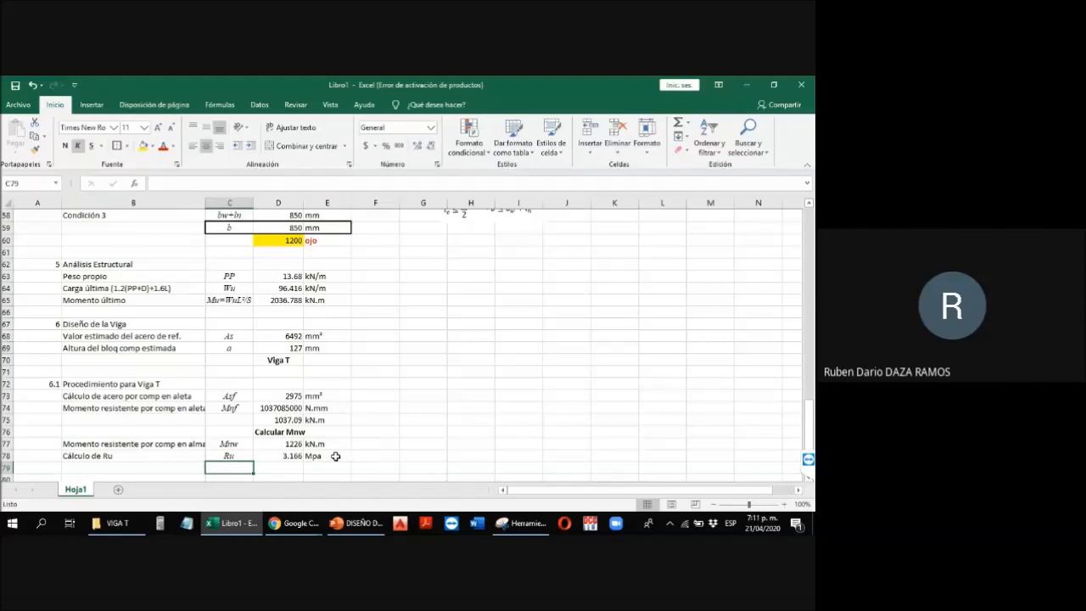
key("Left")
type("Cál")
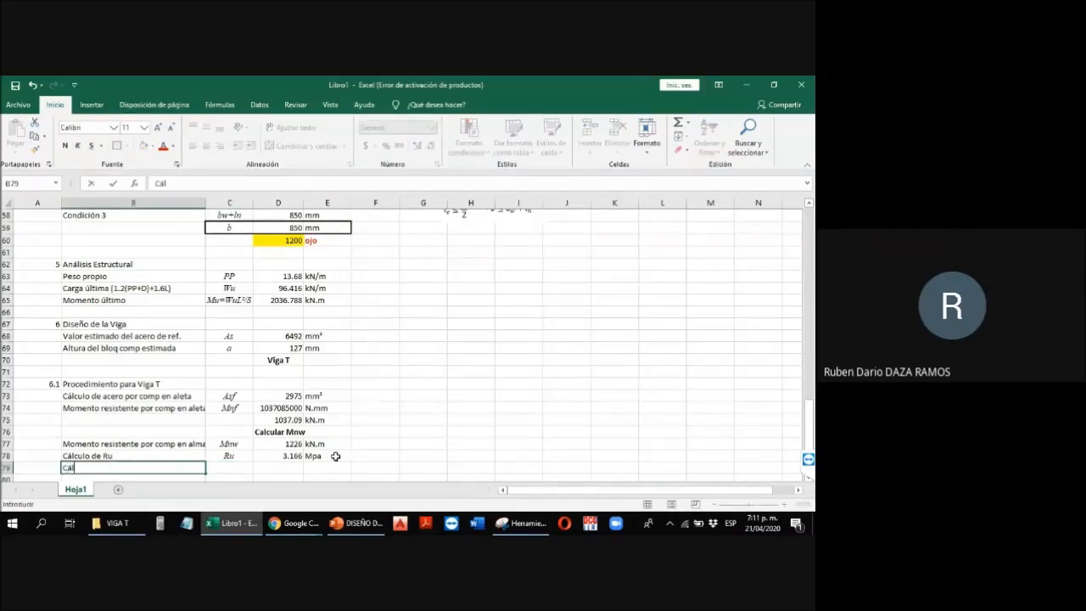
type("culo de cuantía")
key("Tab")
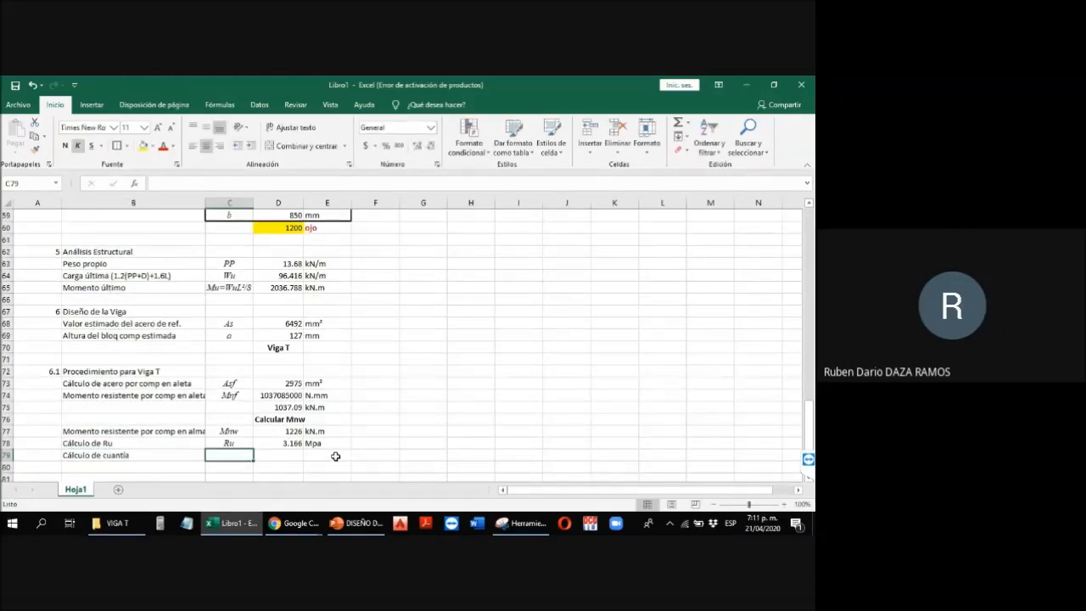
Step: Enter rw in C79 and set its letter r to the Symbol font so that it reads ρw
type("pw")
key("Return")
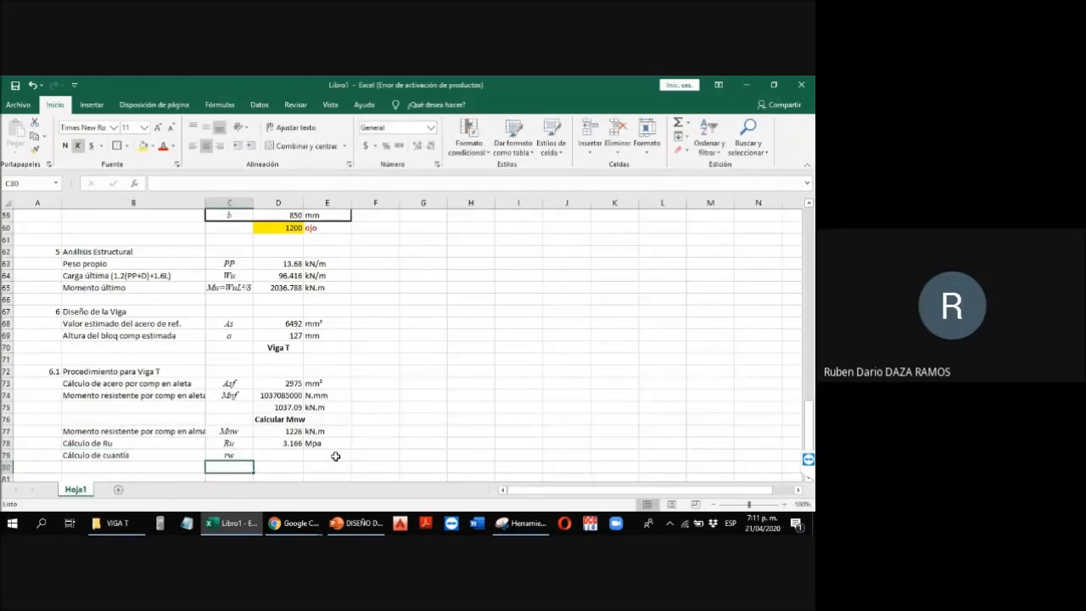
key("Up")
key("F2")
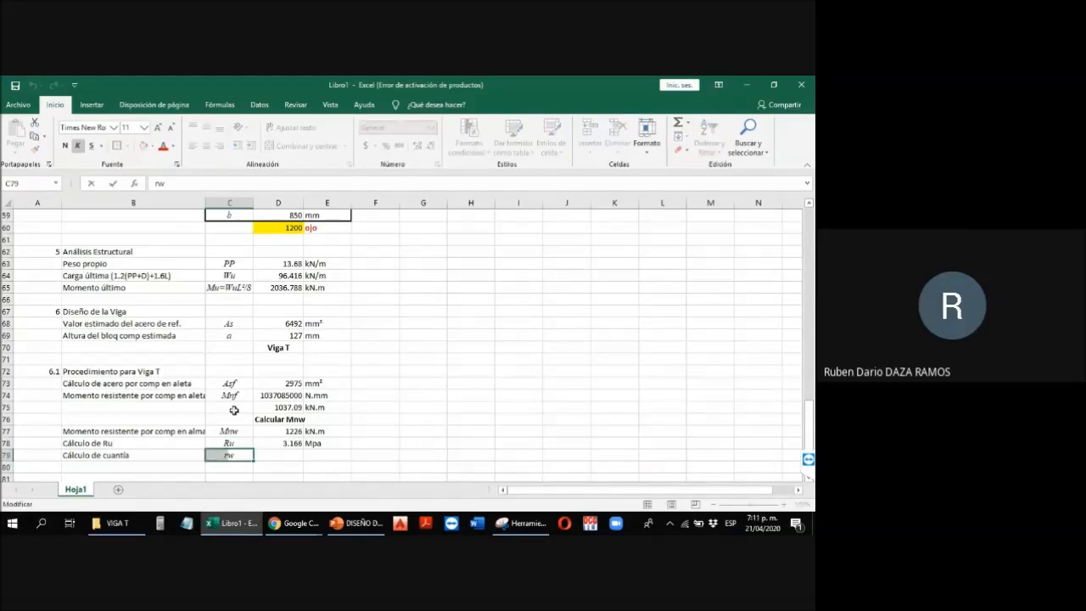
left_click(96, 128)
type("symbol")
key("Return")
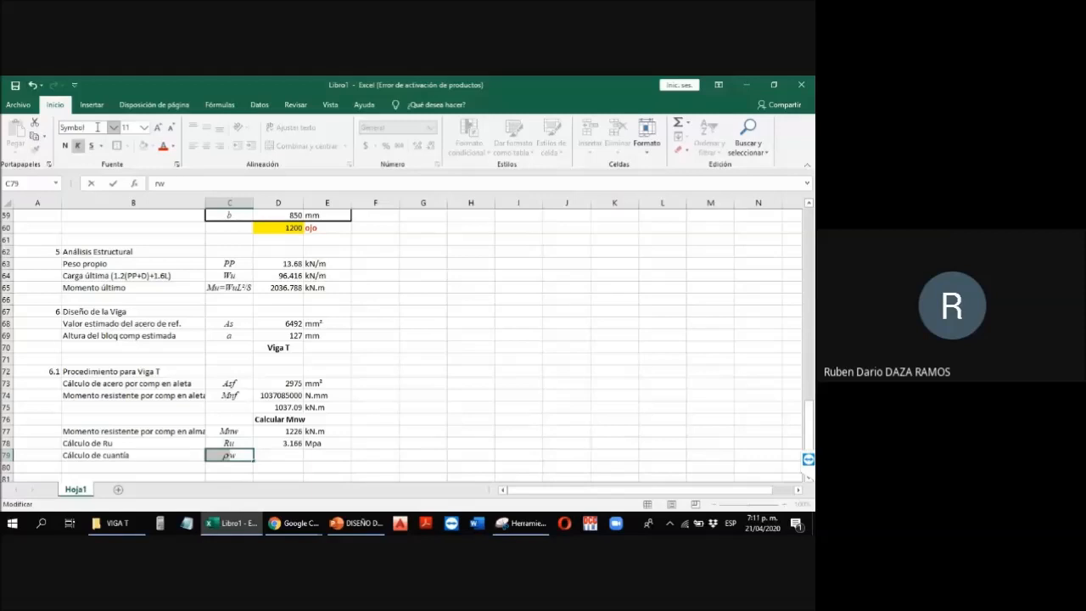
key("Return")
Step: Start the web reinforcement ratio formula in D79 with =.85*D46/D45*, following the flowchart's ρw expression
key("Up")
key("Up")
key("Right")
key("Down")
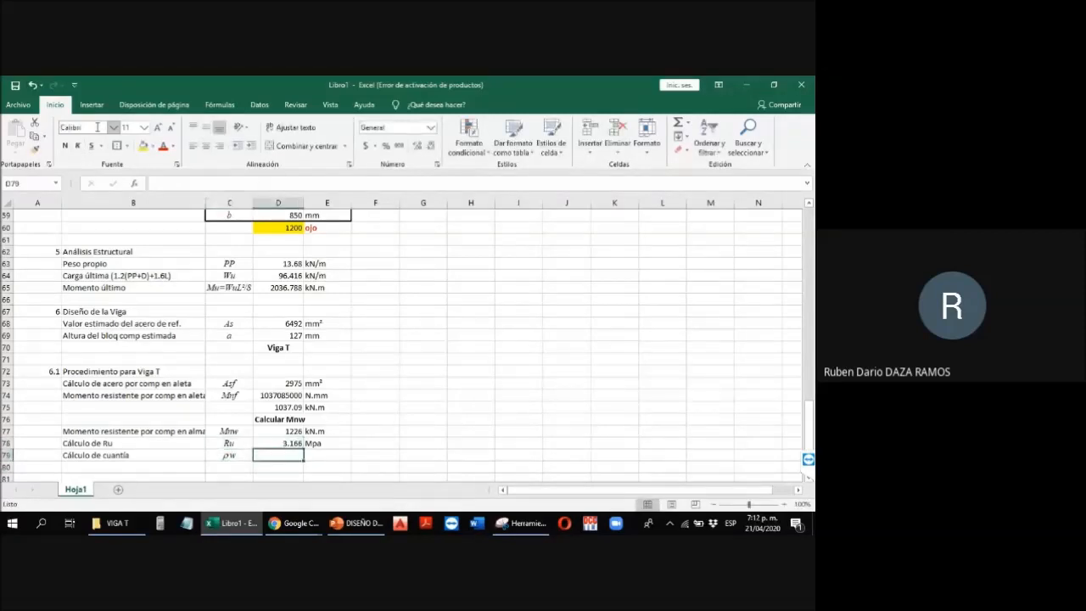
type("=")
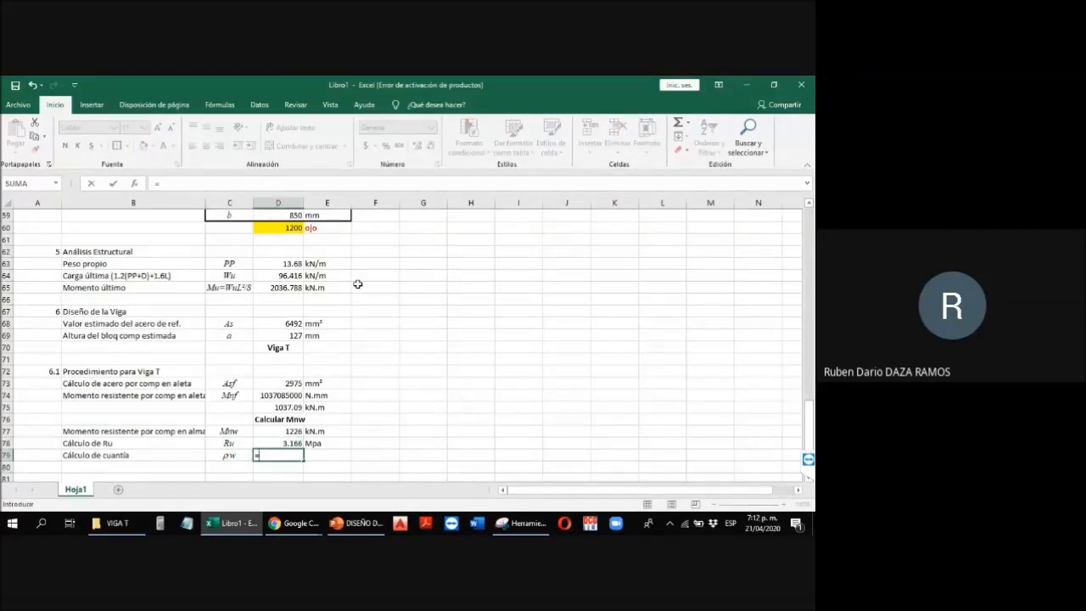
scroll(360, 280, "up", 19)
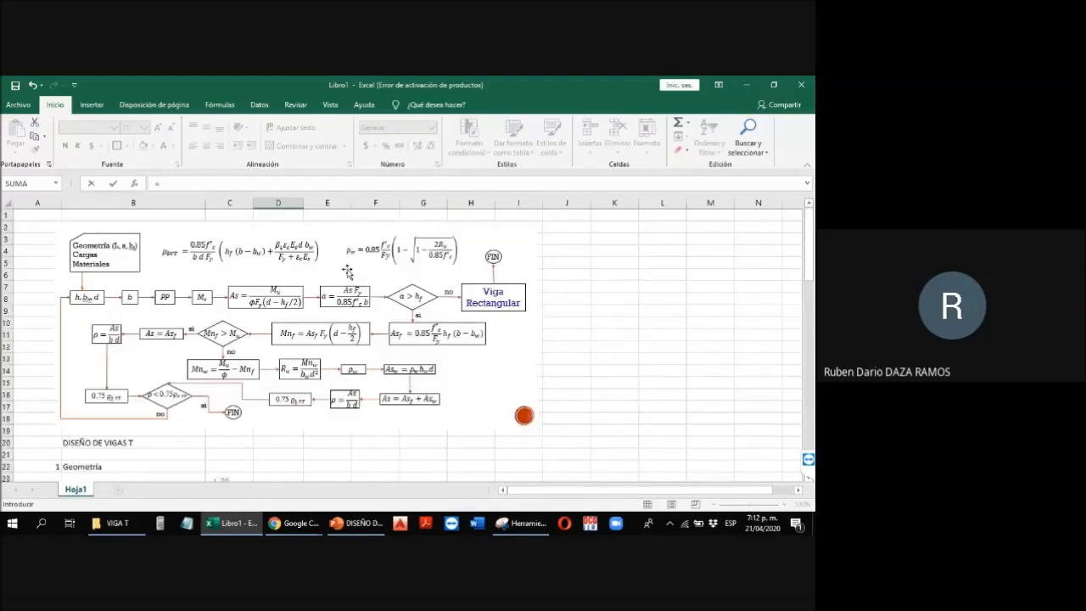
scroll(361, 268, "down", 15)
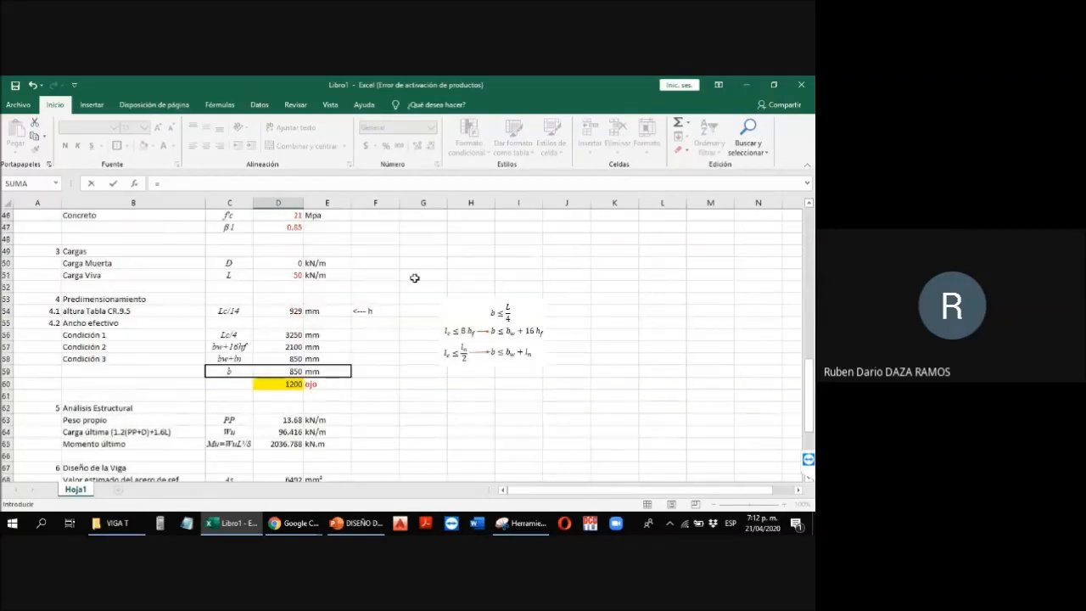
type("85*")
left_click(286, 214)
type("/")
scroll(284, 238, "up", 3)
scroll(282, 257, "down", 2)
scroll(283, 263, "up", 1)
left_click(282, 276)
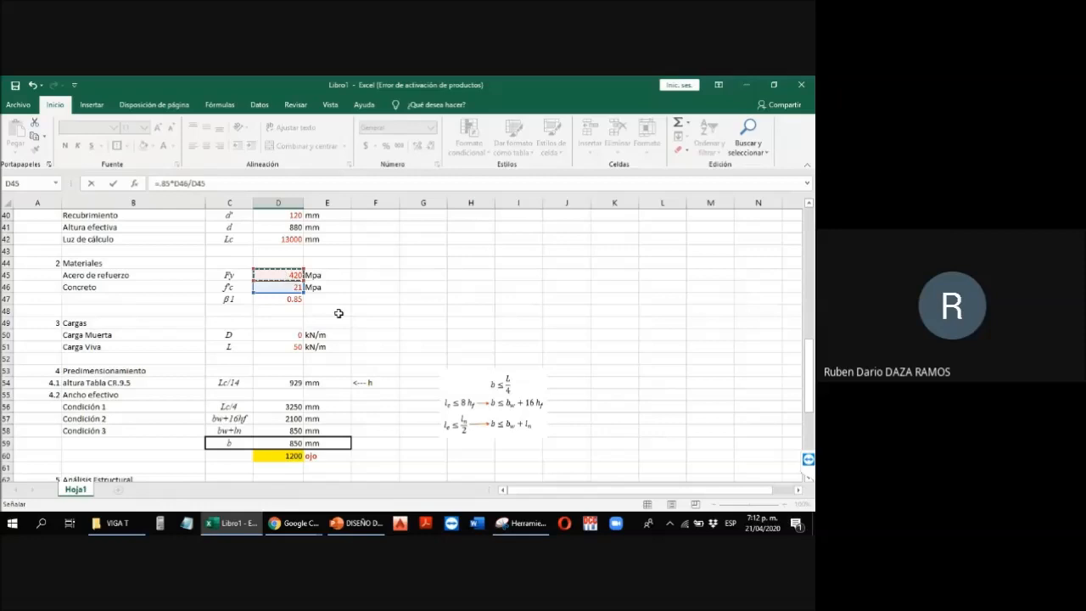
type("*")
Step: Continue the D79 formula with (1-raiz(1-2*D78, following the square-root term of the ρw expression
scroll(339, 313, "up", 13)
scroll(408, 269, "down", 3)
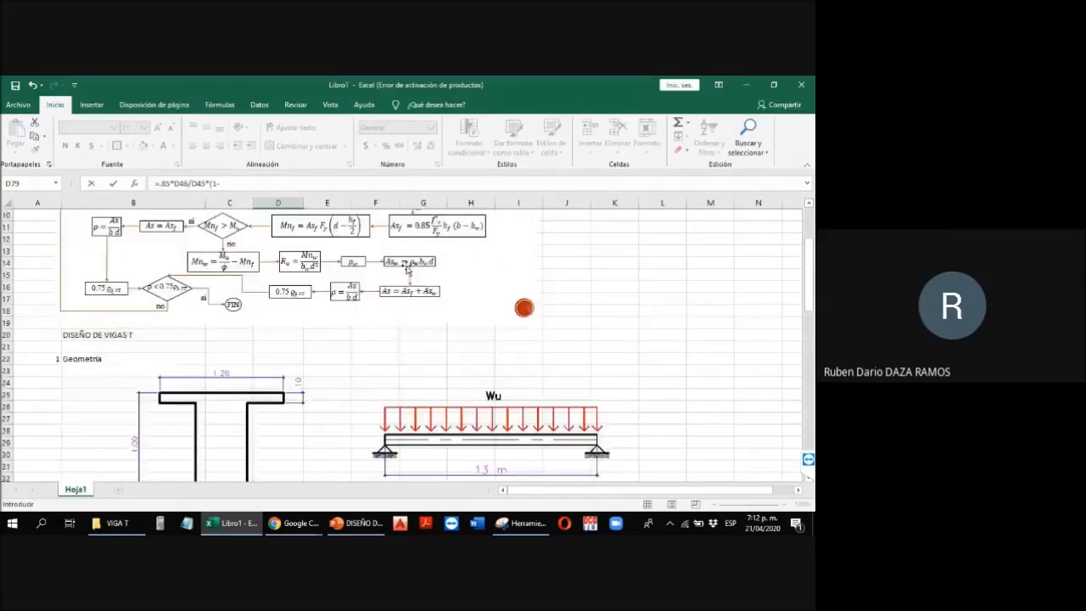
scroll(408, 270, "down", 3)
left_click(245, 182)
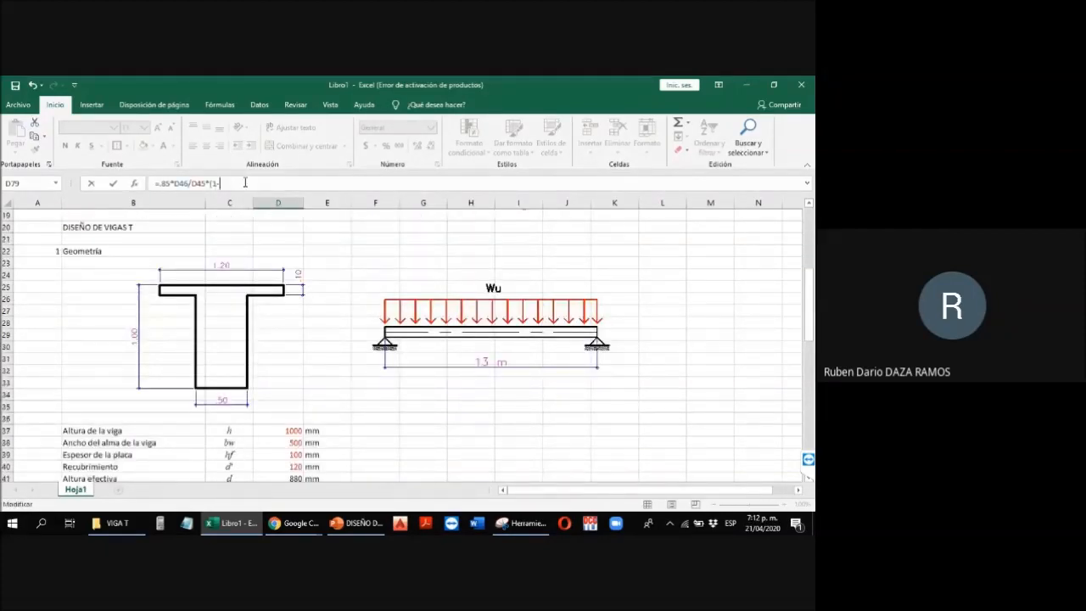
type("raiz")
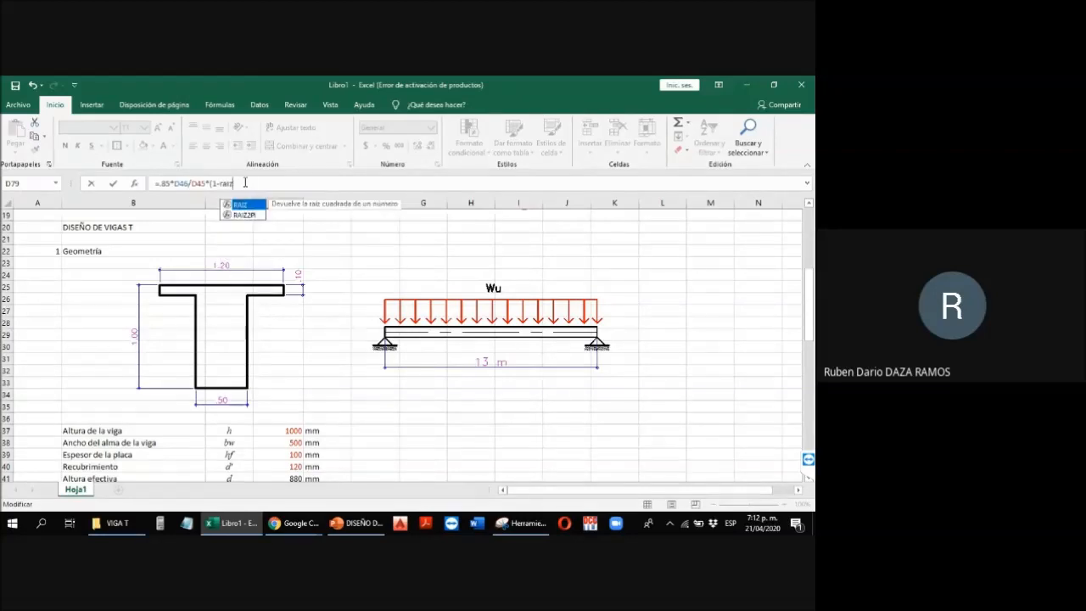
type("(")
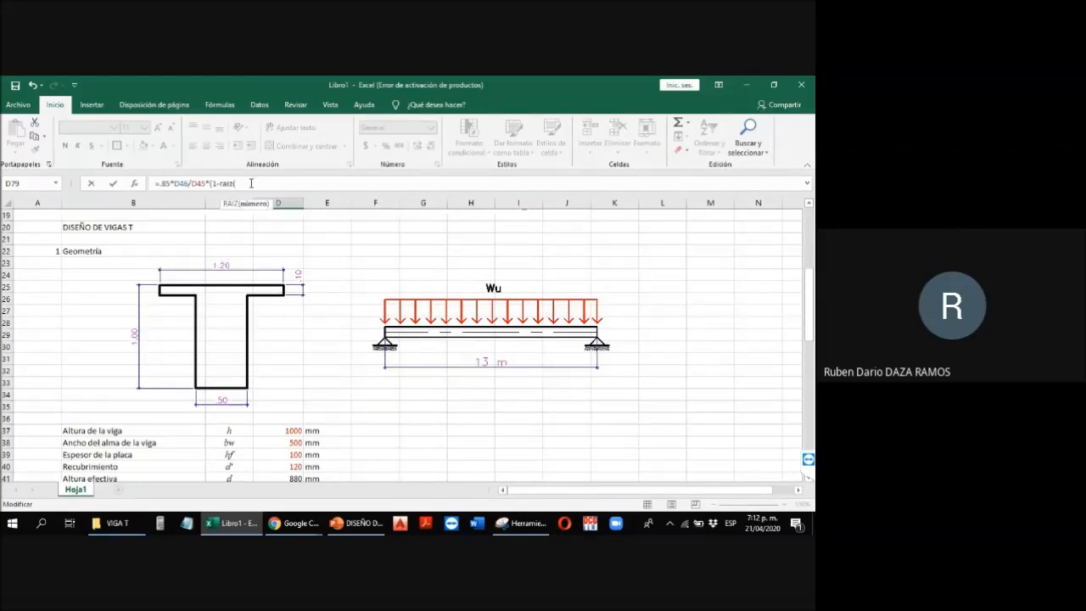
scroll(379, 306, "up", 6)
type("1")
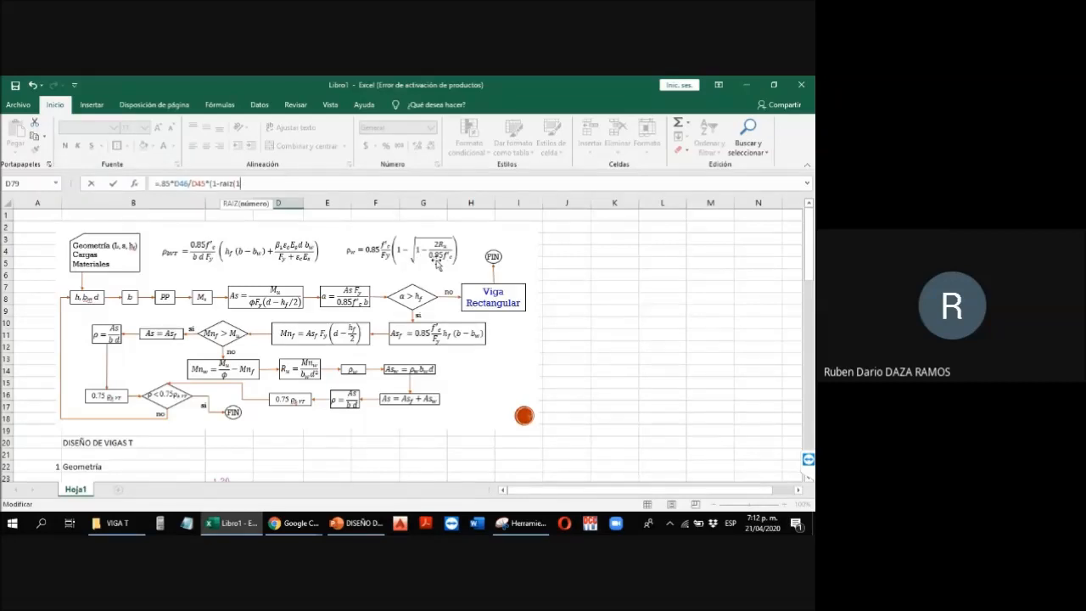
type("-2*")
scroll(374, 376, "down", 6)
scroll(374, 377, "down", 17)
left_click(280, 418)
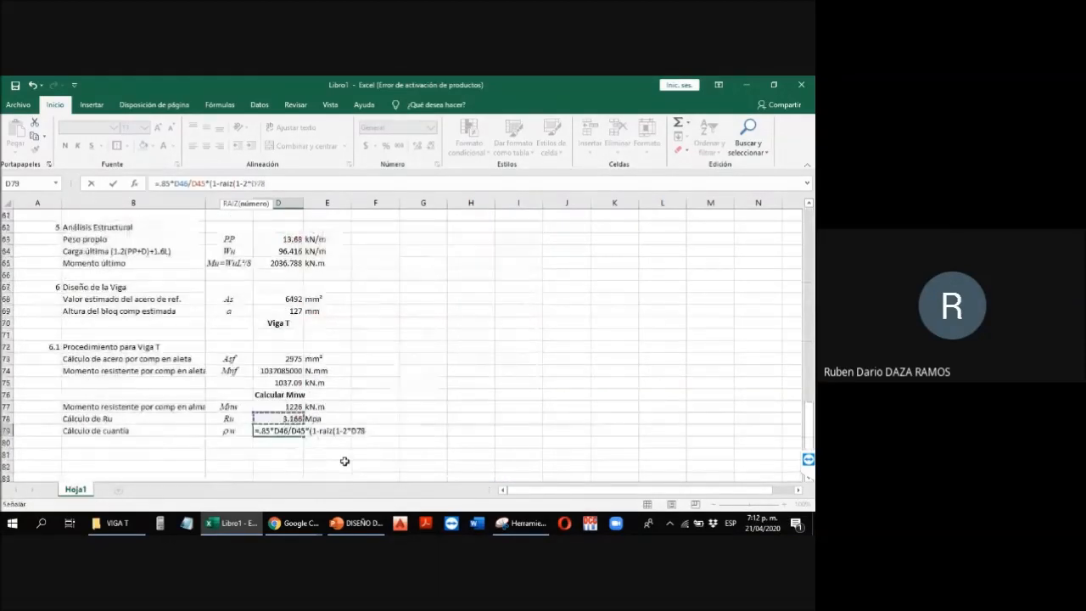
Step: Complete the D79 formula with /(.85*D46))) so it matches the flowchart's ρw expression
type("/")
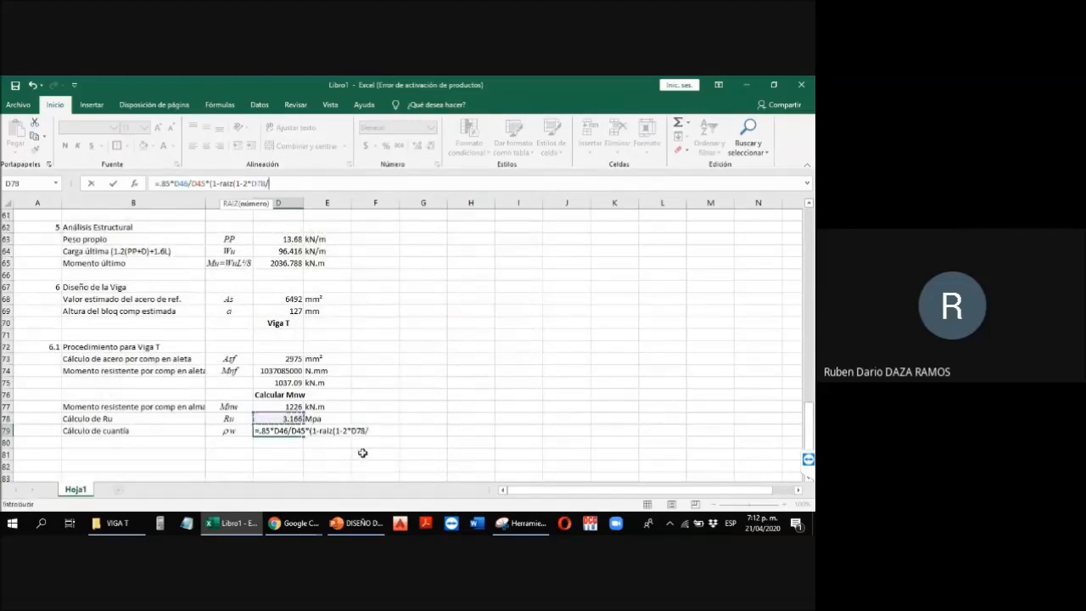
type(")")
key("BackSpace")
type("(")
scroll(362, 453, "up", 20)
scroll(433, 281, "down", 13)
type(".85*")
scroll(437, 285, "up", 4)
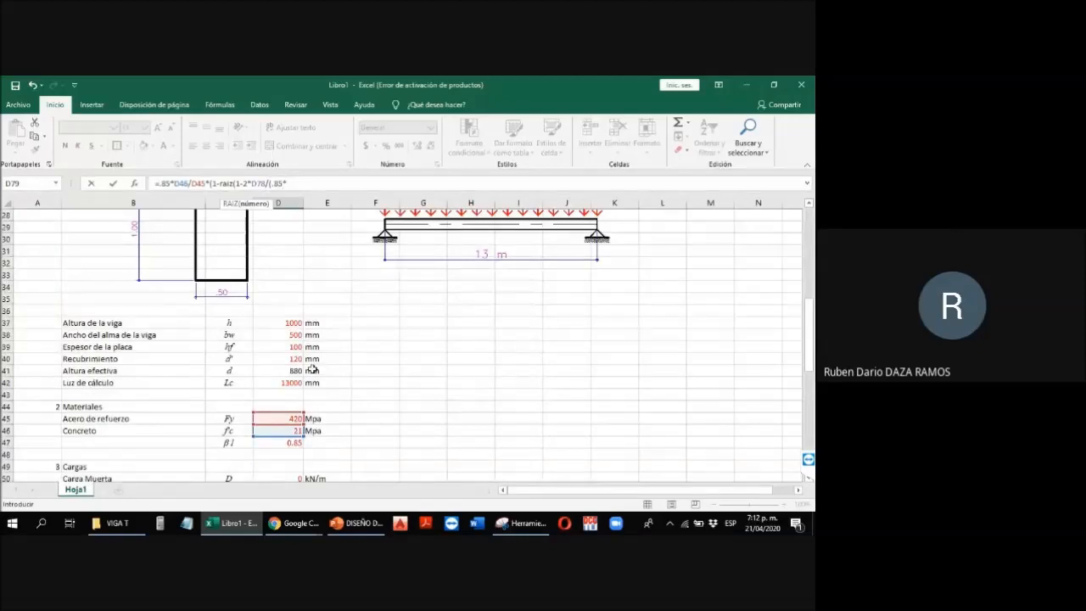
left_click(297, 430)
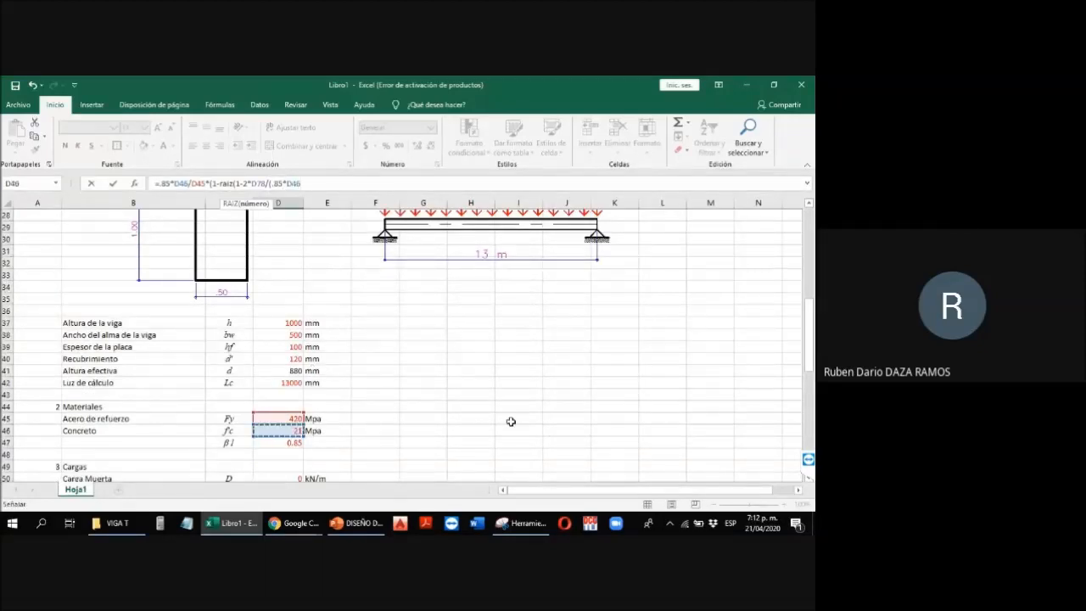
type(")))")
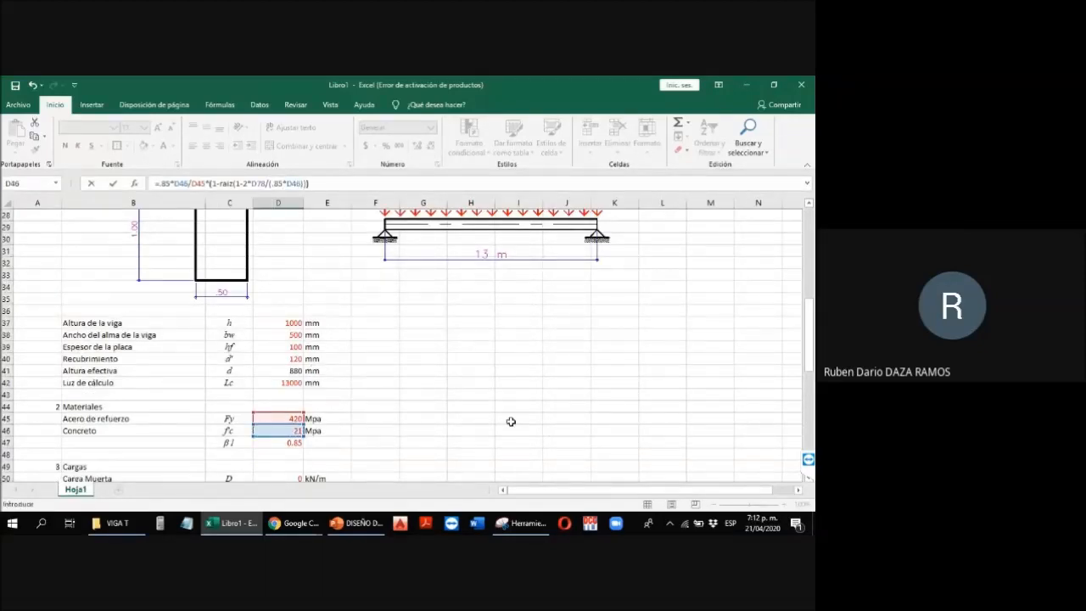
key("Return")
Step: Format the reinforcement ratio in D79 to four decimal places
key("Up")
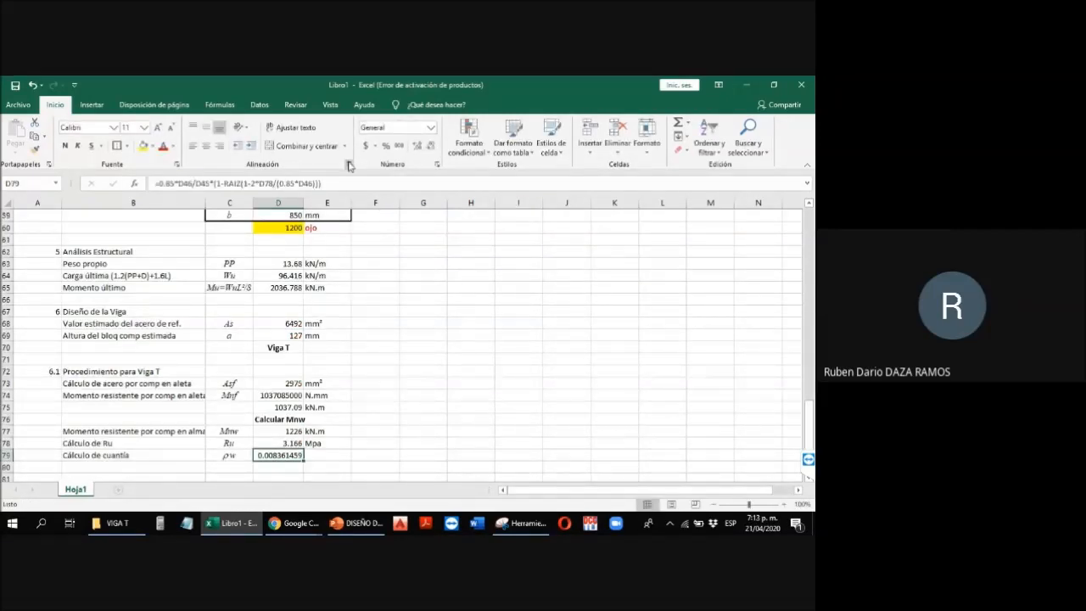
left_click(431, 146)
left_click(431, 147)
left_click(431, 146)
left_click(430, 147)
left_click(431, 146)
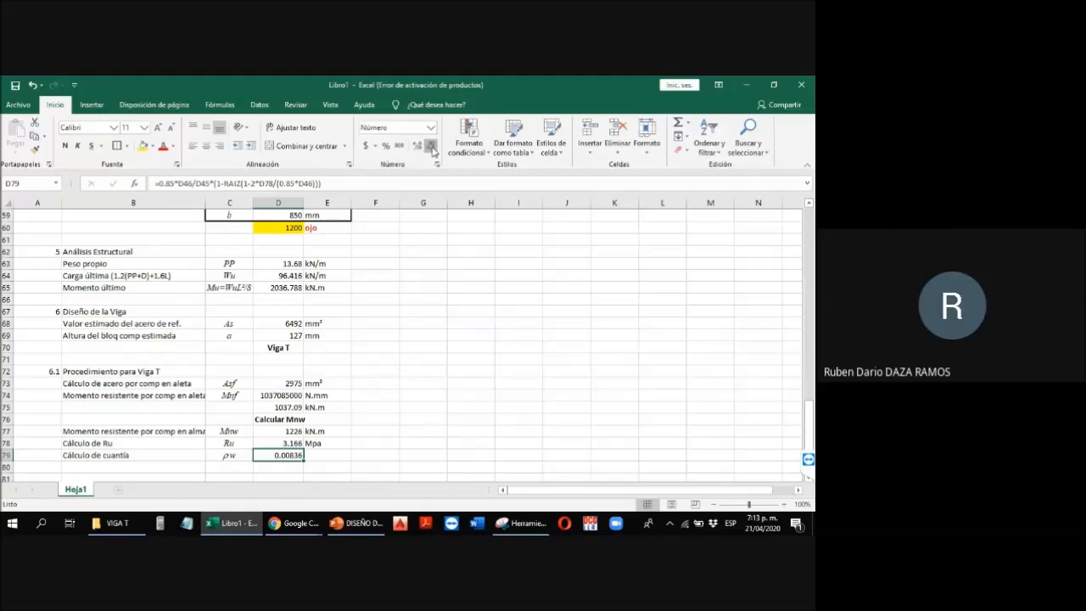
left_click(346, 456)
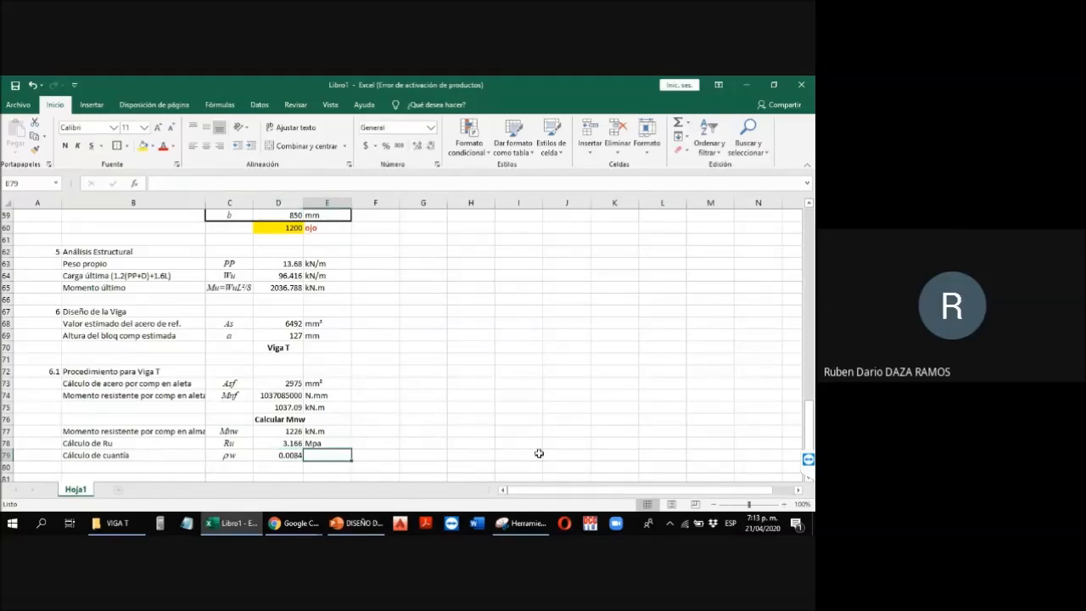
Step: Enter the label "Acero por comp en alma" in B80 and the symbol Asw in C80
scroll(508, 433, "down", 2)
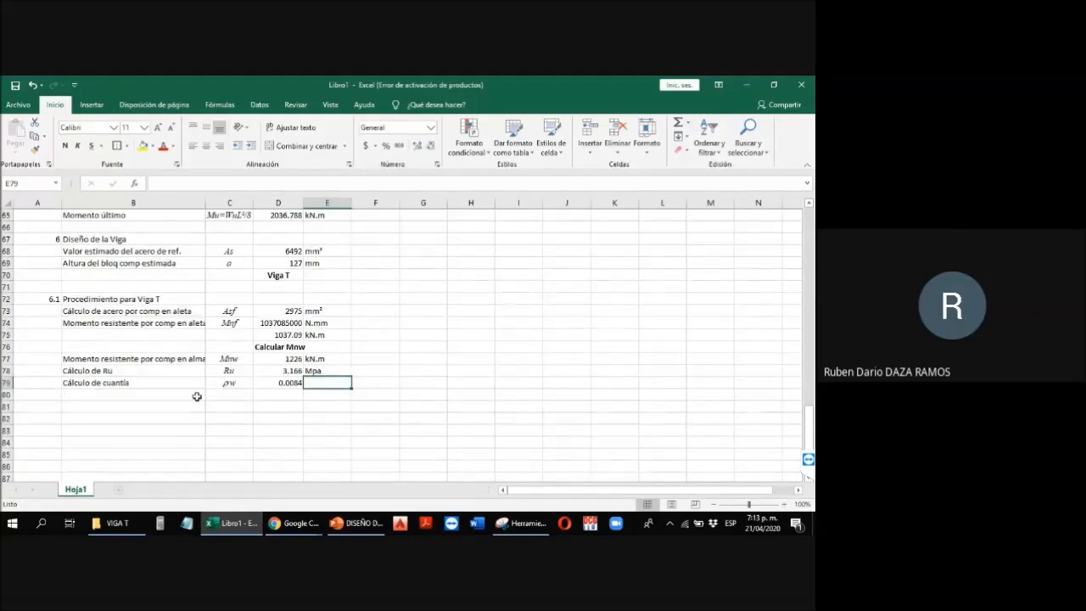
left_click(195, 395)
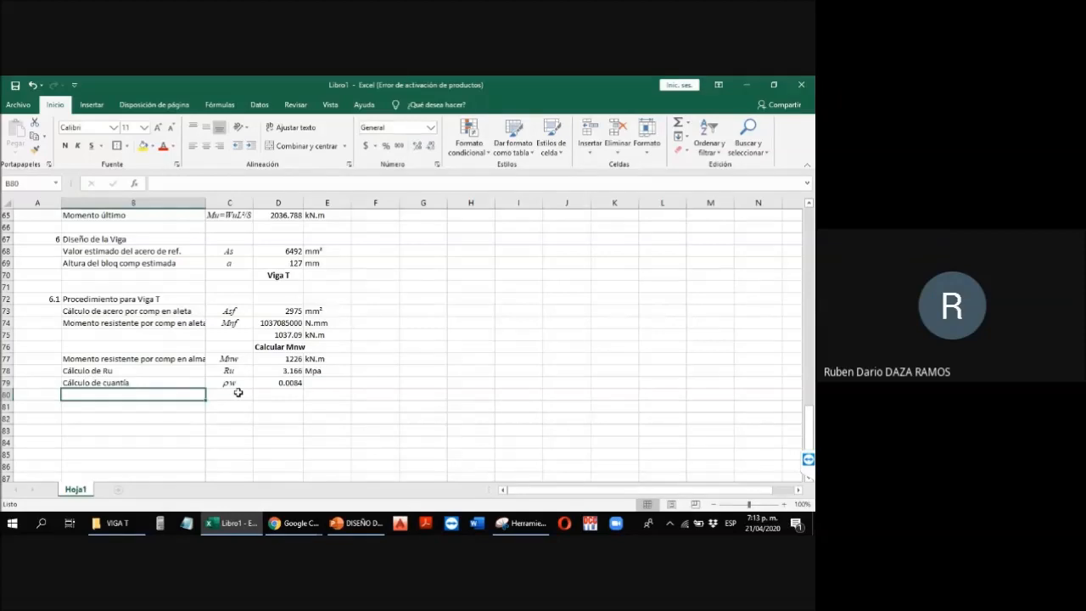
type("Acero")
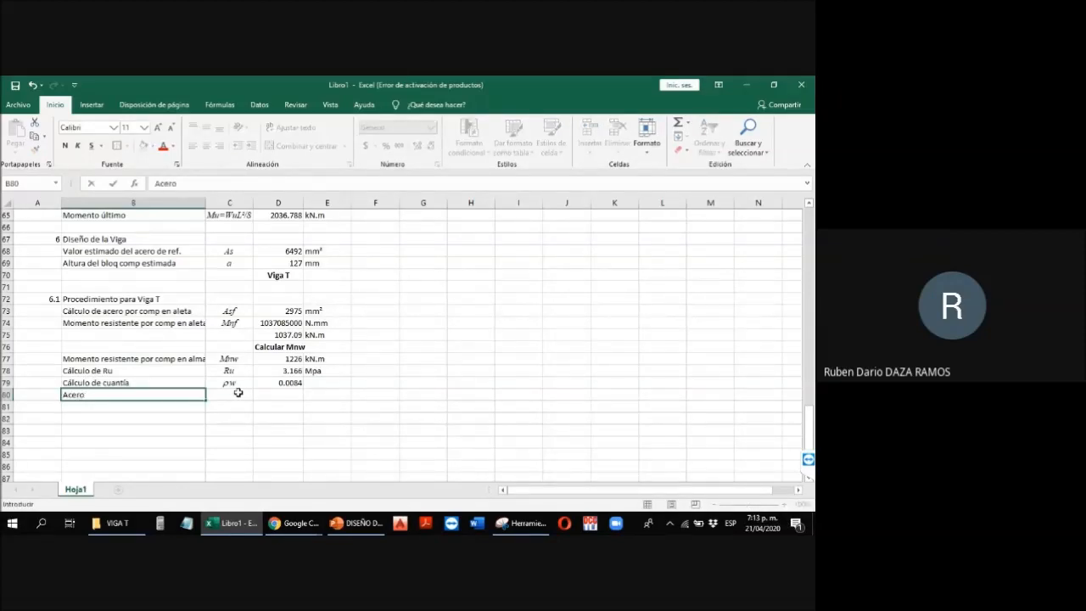
type(" por comp en alma")
left_click(238, 392)
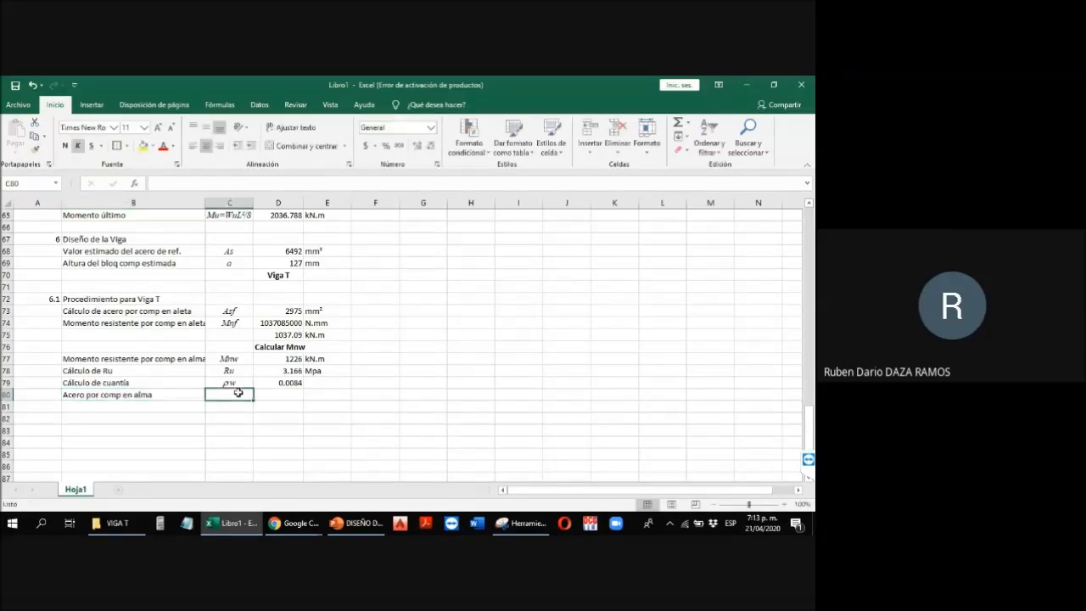
type("Asf")
key("Return")
Step: Enter the web steel formula =D79*D38*D41 in D80, following the flowchart's Asw expression
scroll(425, 328, "up", 3)
scroll(425, 328, "up", 17)
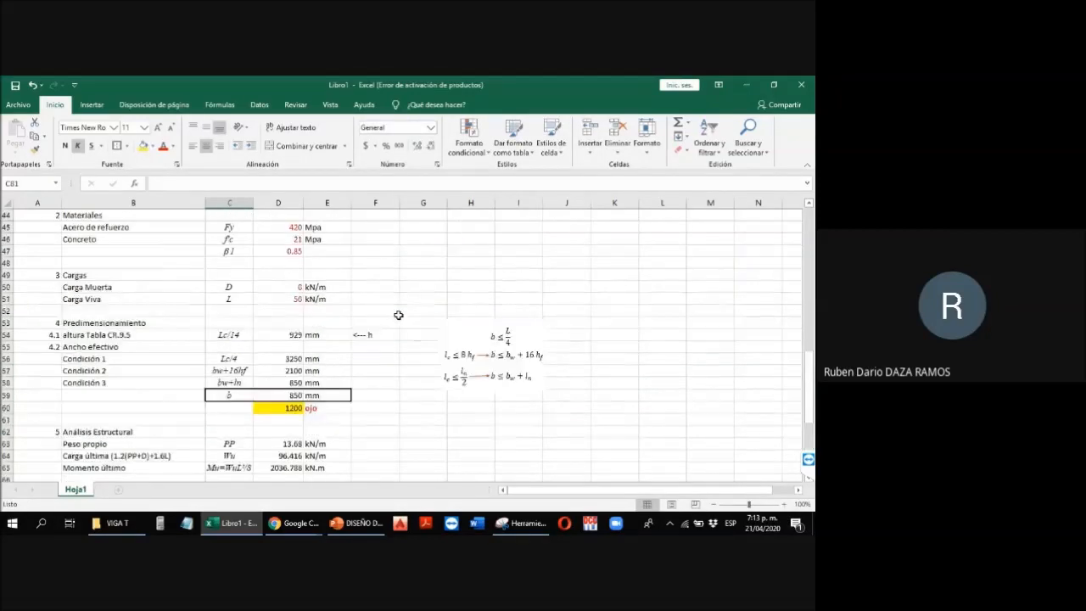
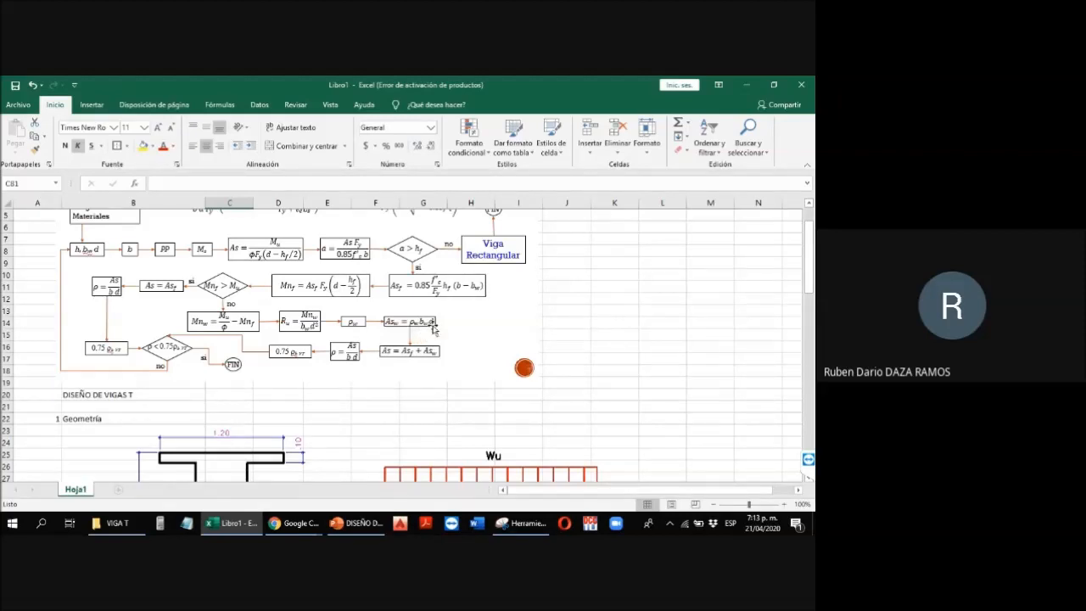
scroll(433, 327, "down", 20)
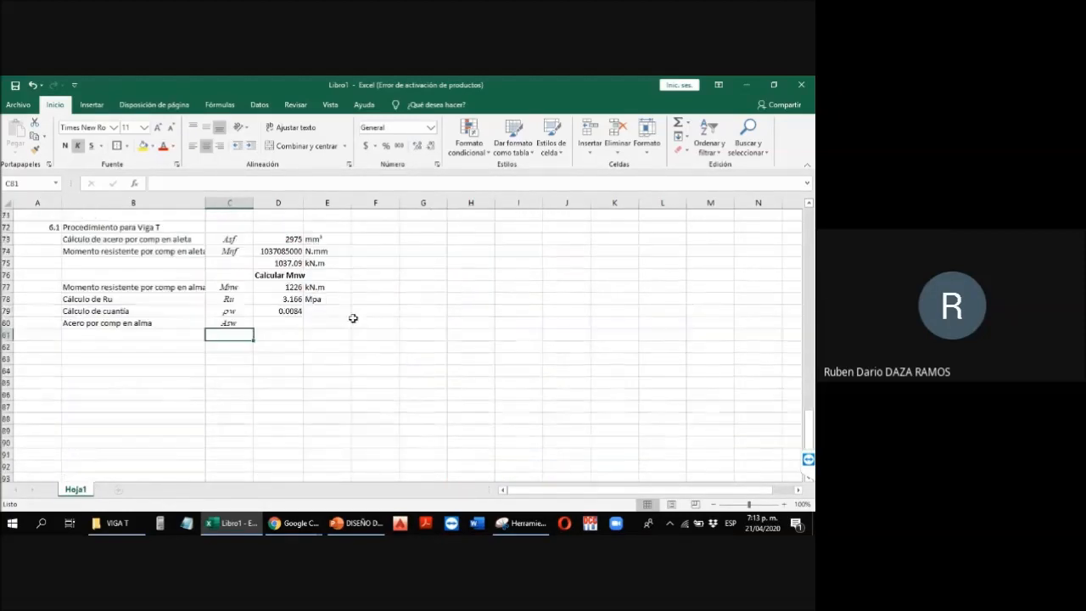
left_click(299, 324)
type("=")
left_click(291, 311)
type("*")
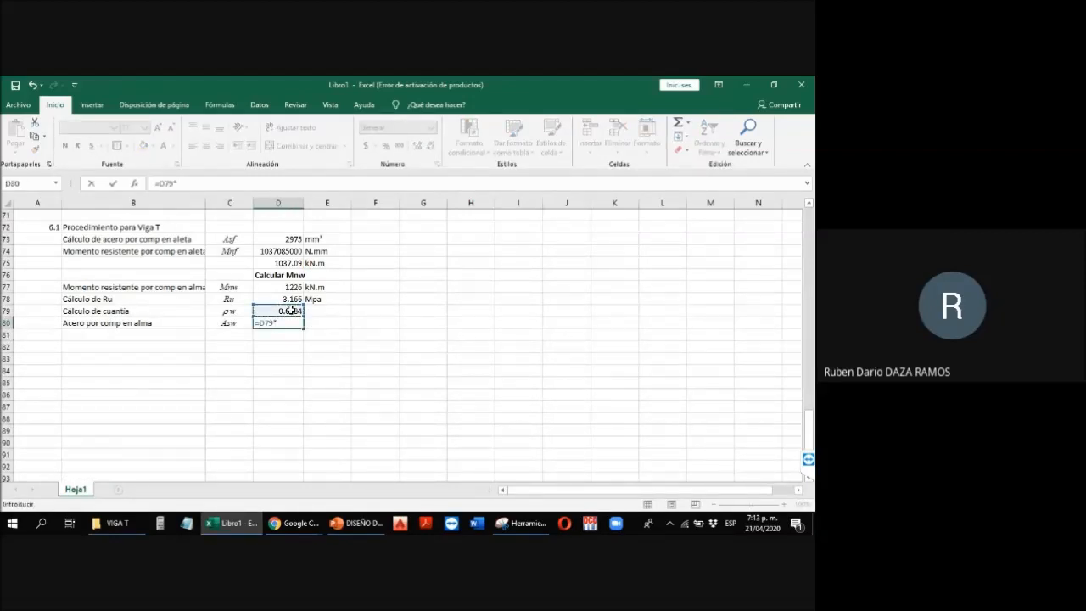
scroll(291, 310, "up", 5)
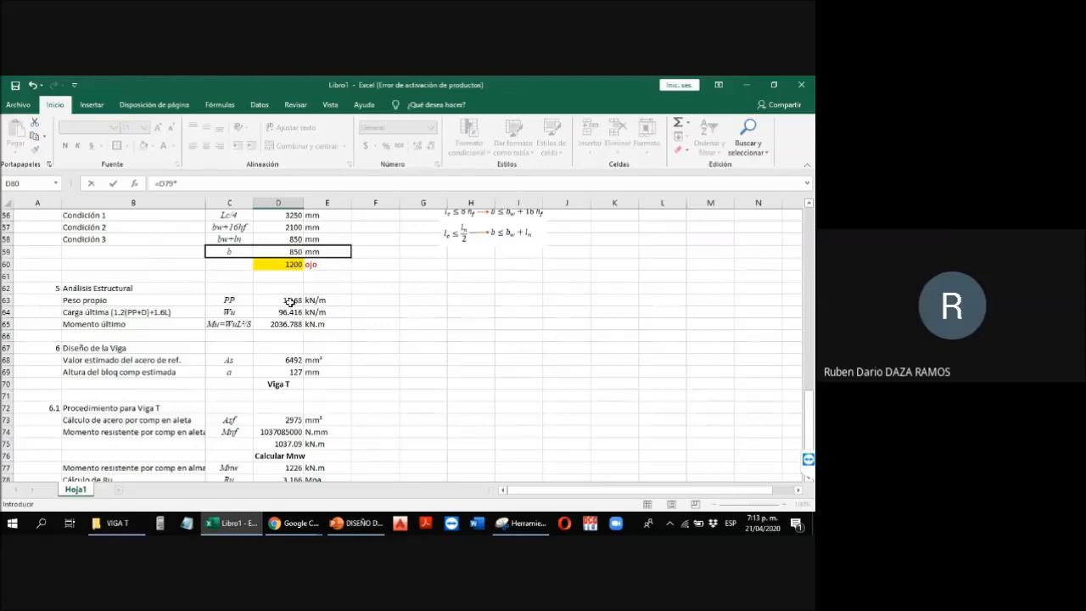
scroll(291, 302, "up", 9)
left_click(291, 322)
type("*")
left_click(287, 357)
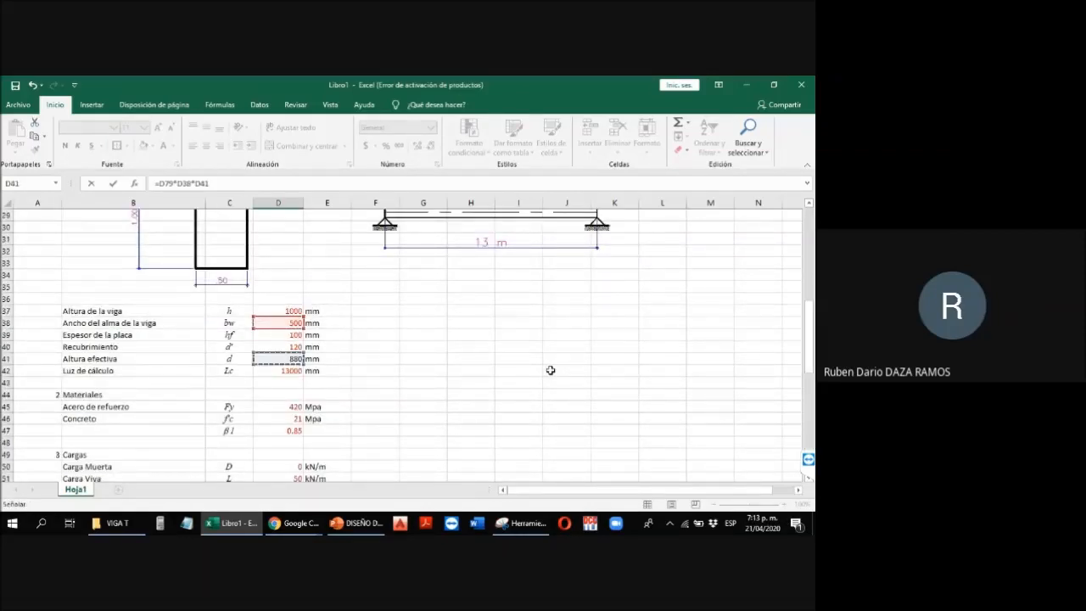
key("Return")
Step: Format D80 to show no decimals and enter the unit mm² in E80
key("Up")
left_click(430, 146)
left_click(430, 146)
left_click(430, 146)
left_click(430, 145)
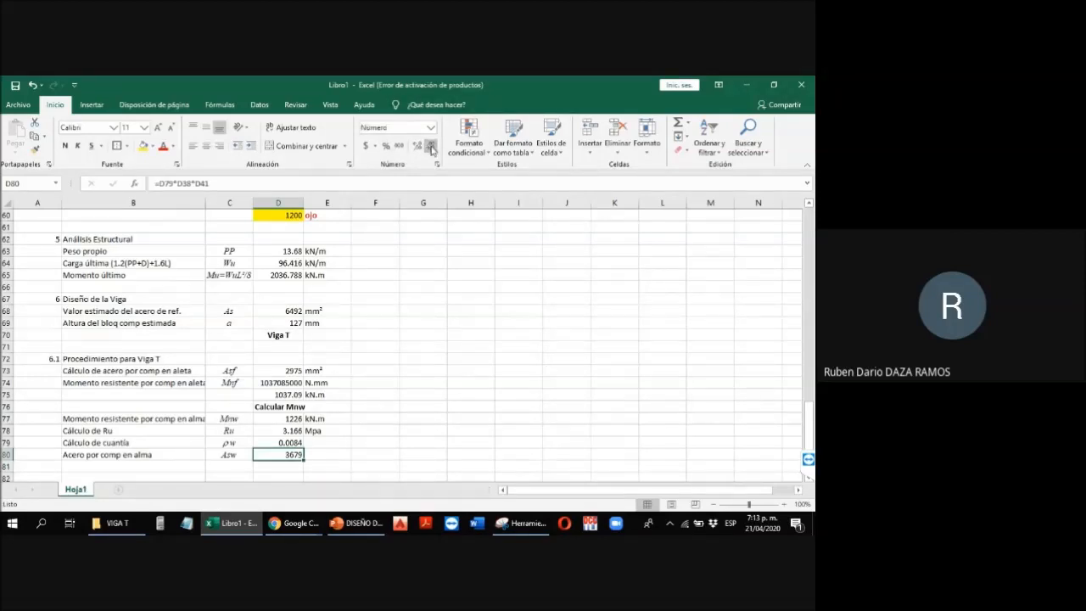
key("Right")
type("mm²")
key("Return")
Step: Enter the label "Acero de refuerzo" in B82 and the symbol As in C82, following the flowchart
key("Down")
key("Left")
key("Left")
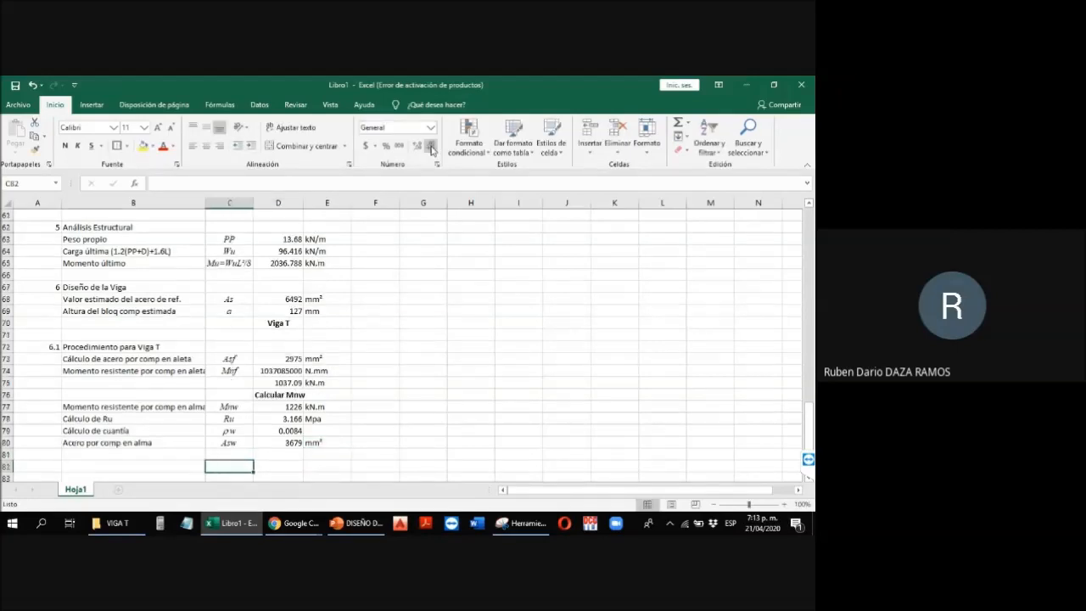
key("Left")
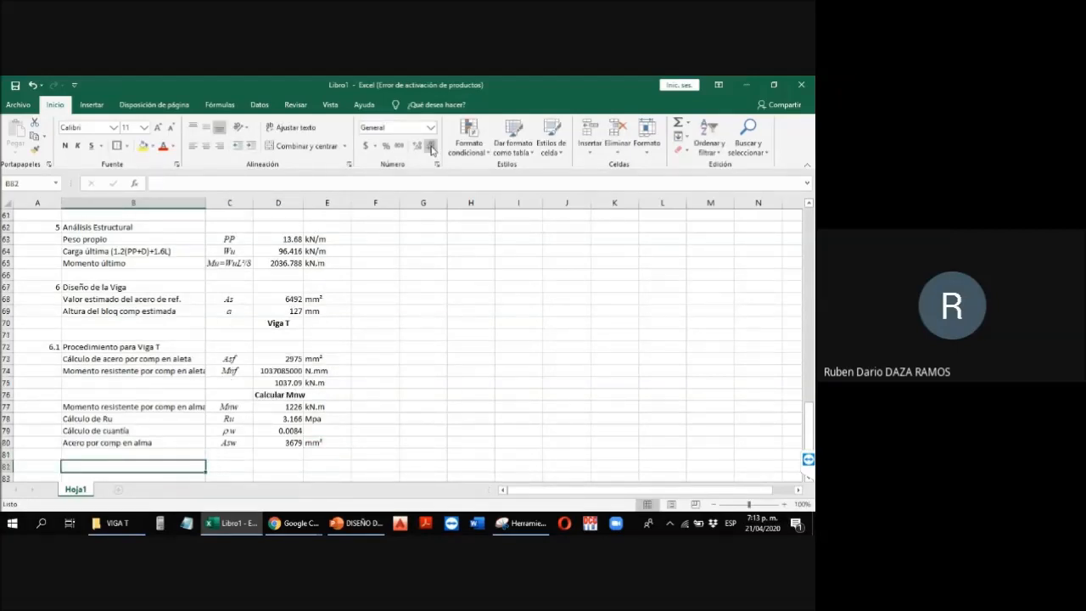
scroll(422, 377, "up", 20)
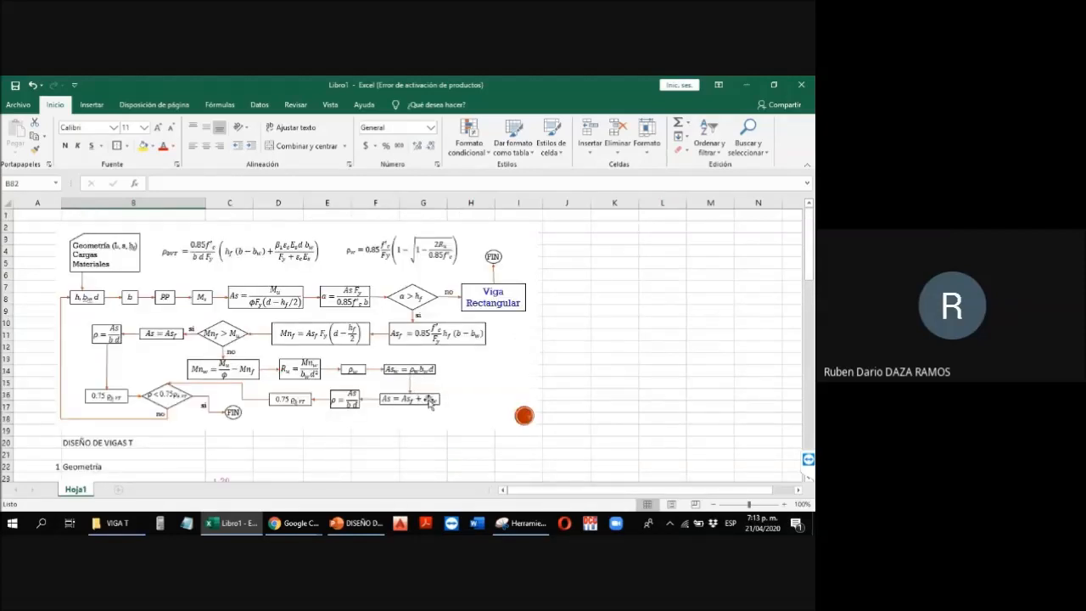
scroll(430, 394, "down", 20)
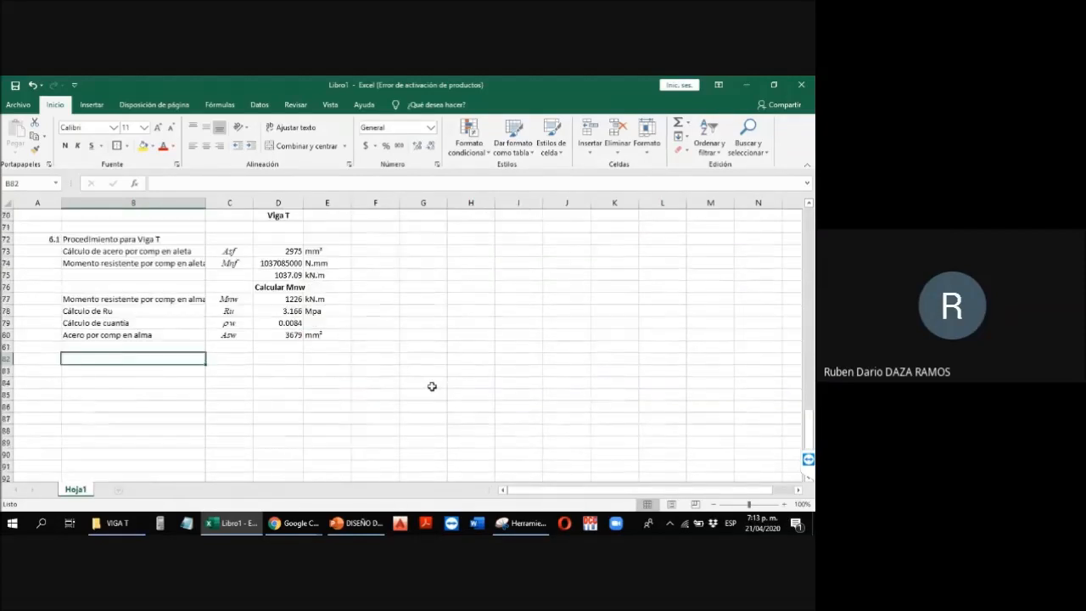
type("Acero")
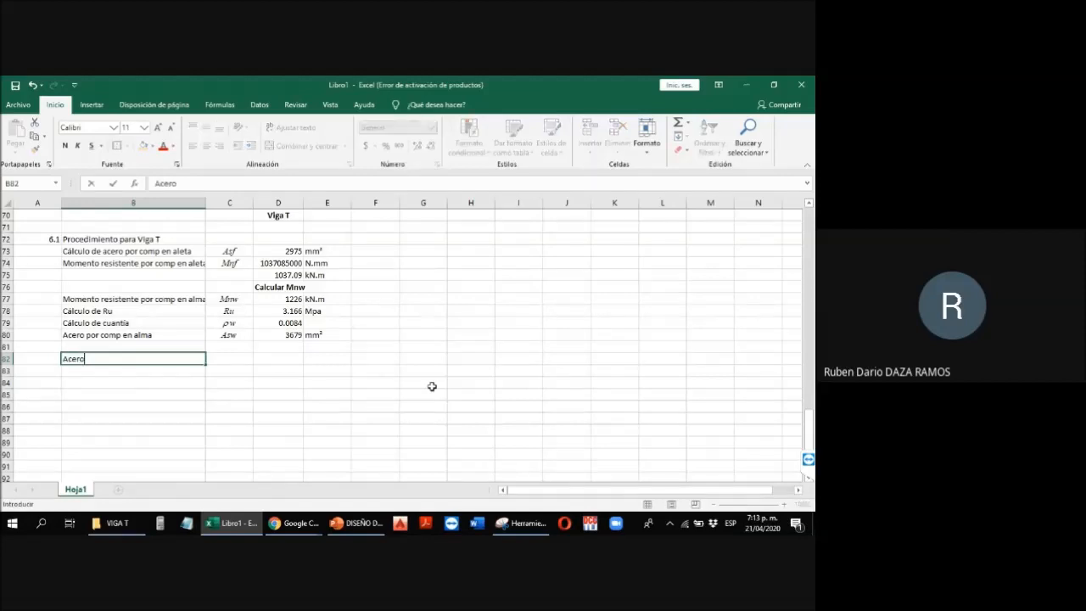
type(" de refuerzo")
key("Tab")
type("As")
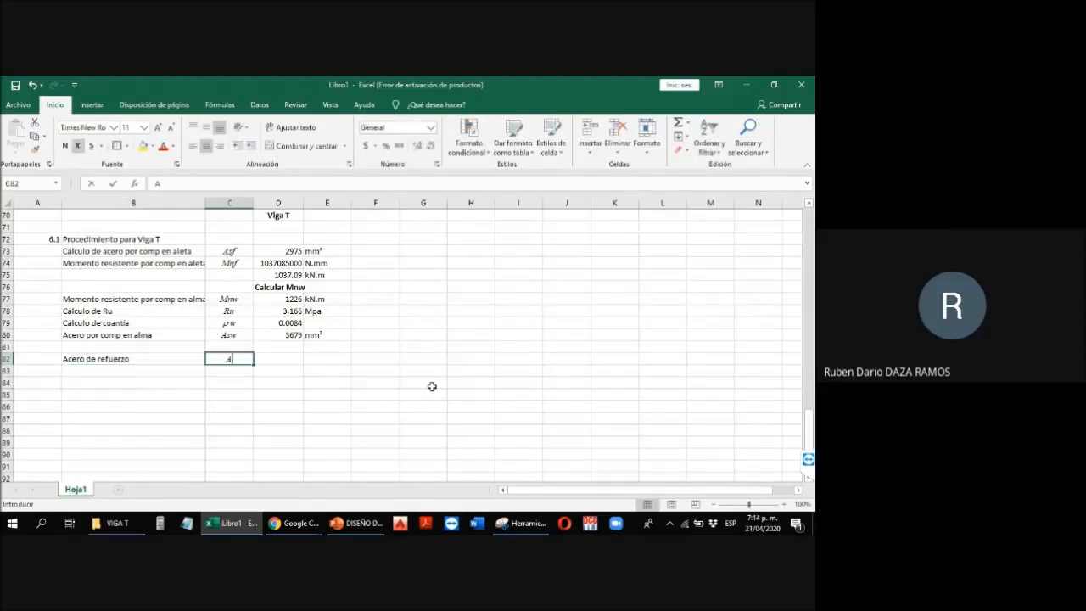
Step: Enter the total steel formula =D80+D73 in D82, adding the web and flange steel
key("Tab")
type("=")
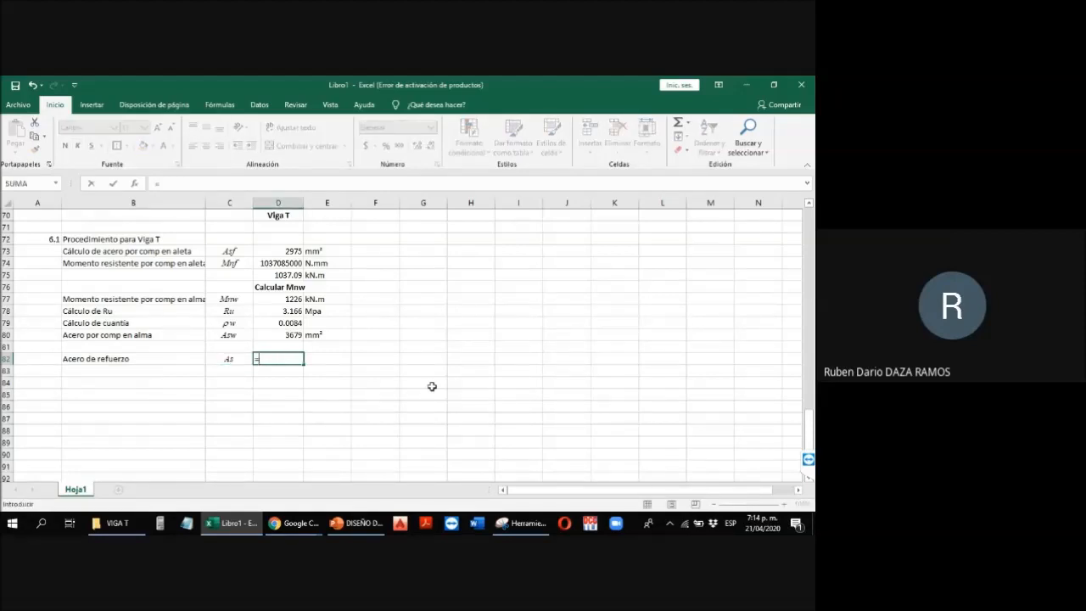
key("Up")
key("Up")
type("+")
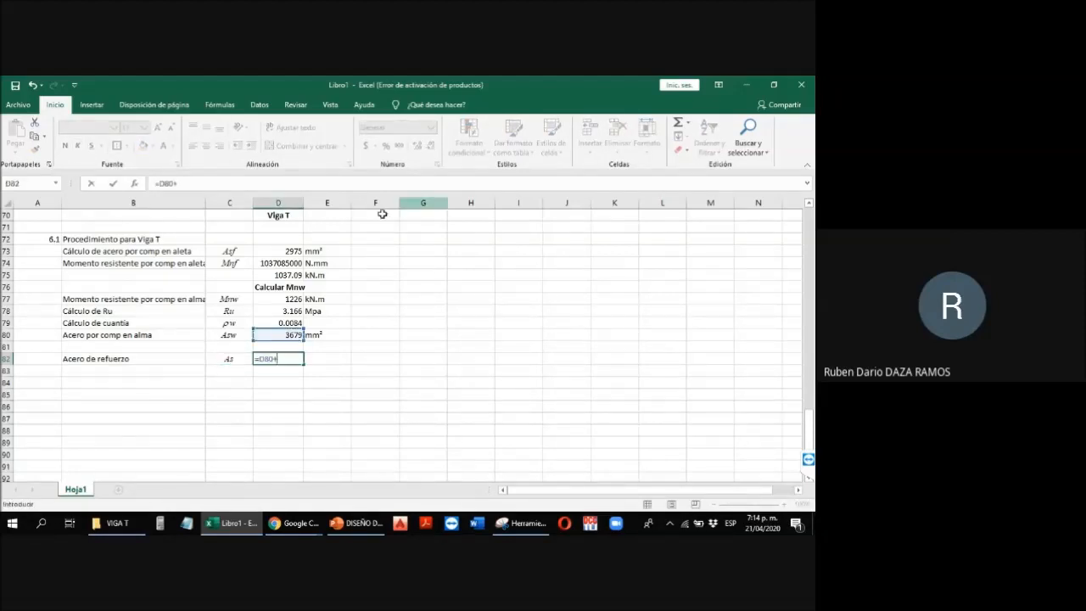
left_click(287, 246)
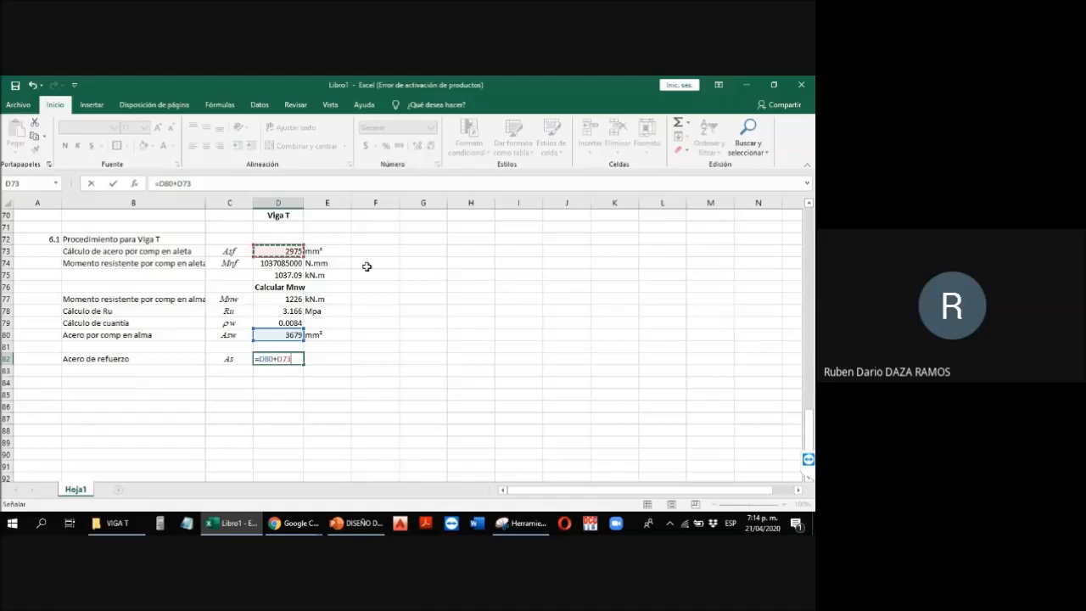
key("Return")
Step: Enter the unit mm² in E82 beside the total reinforcement steel
key("Up")
key("Right")
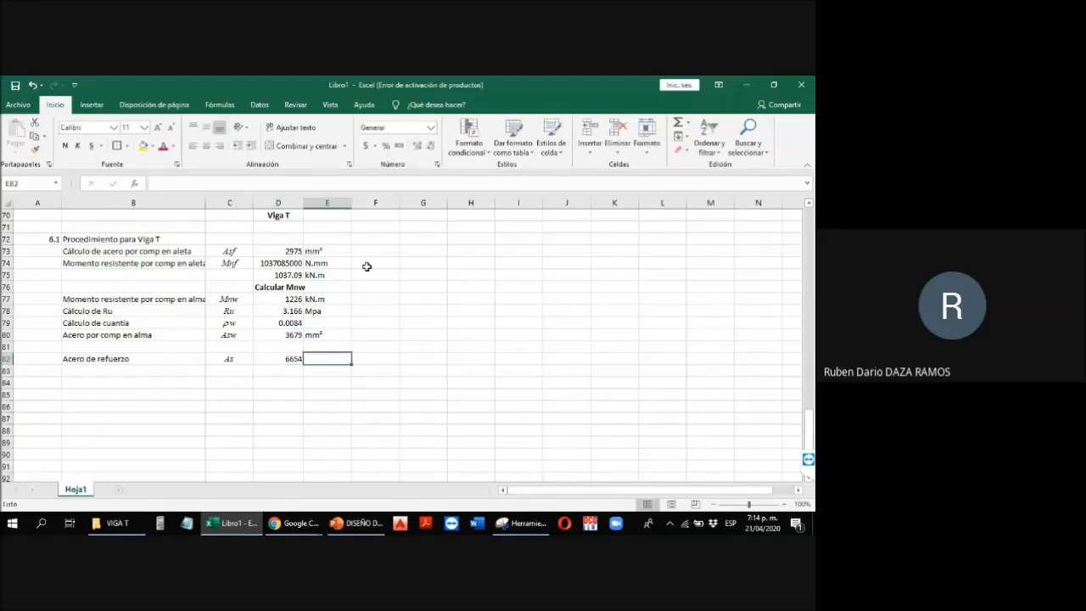
type("mm")
key("Return")
key("Return")
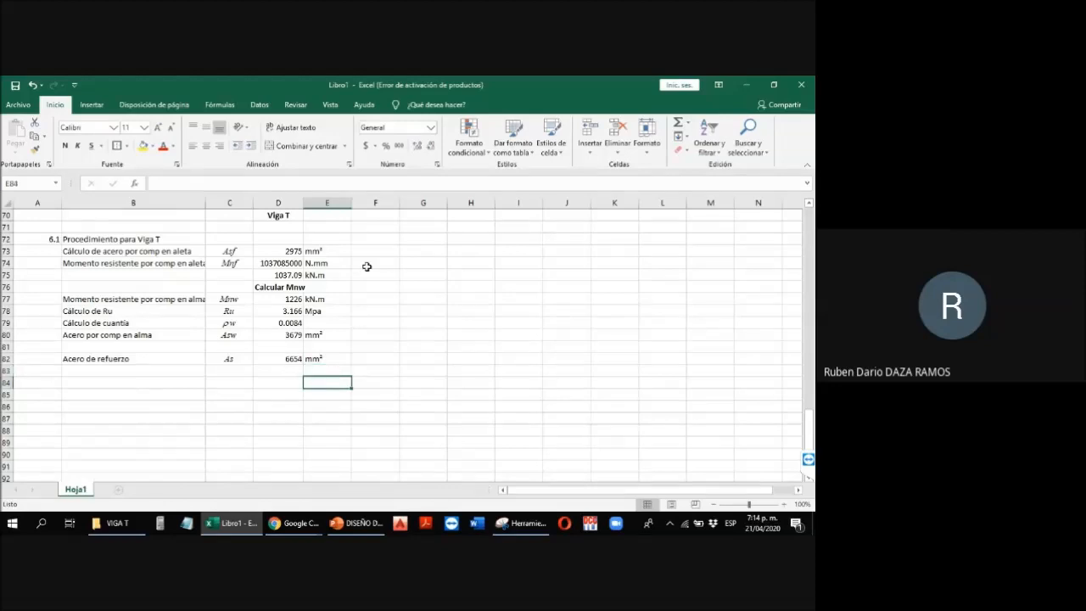
Step: Add section heading 7 in A84 with the title "Verificar la cuantía" in B84
key("Left")
key("Left")
key("Left")
key("Left")
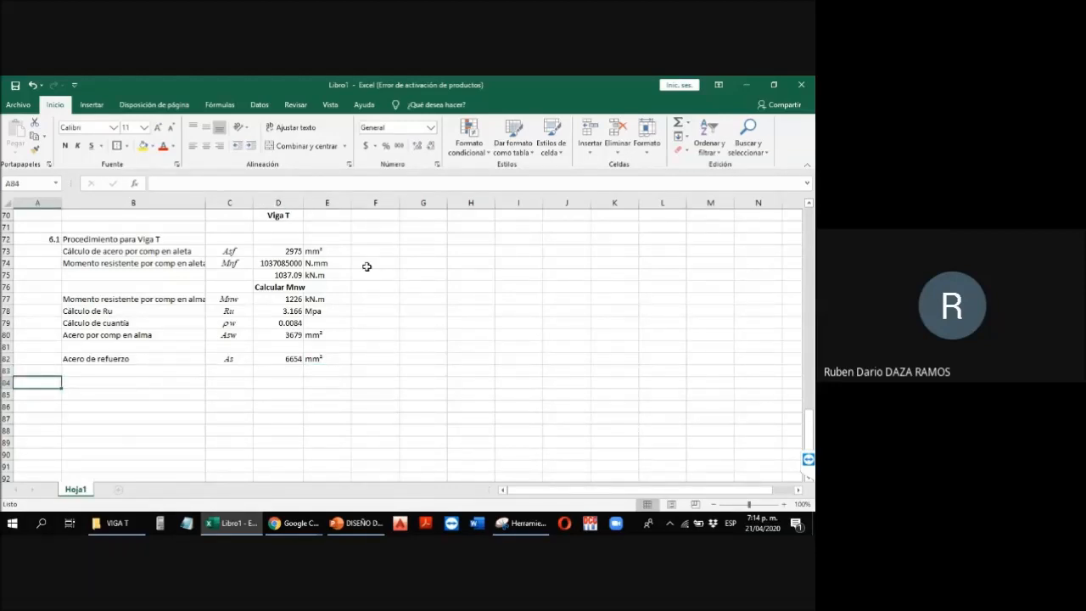
type("7")
key("Tab")
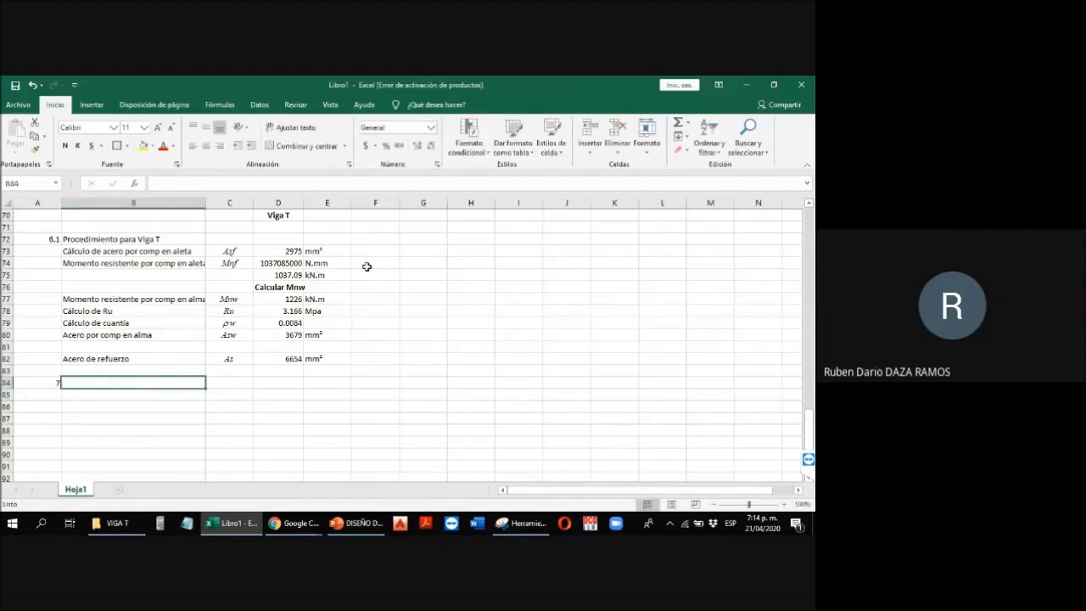
type("Verificar")
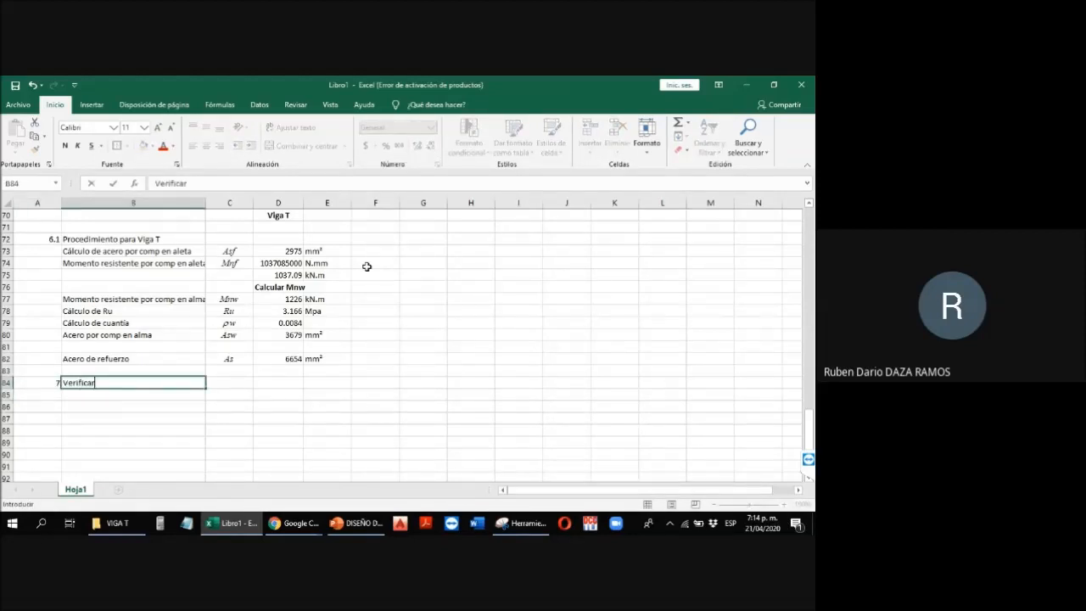
type(" la cuantia")
key("Return")
Step: Write the label "Calcular la cuantía colocada" in B85
type("C")
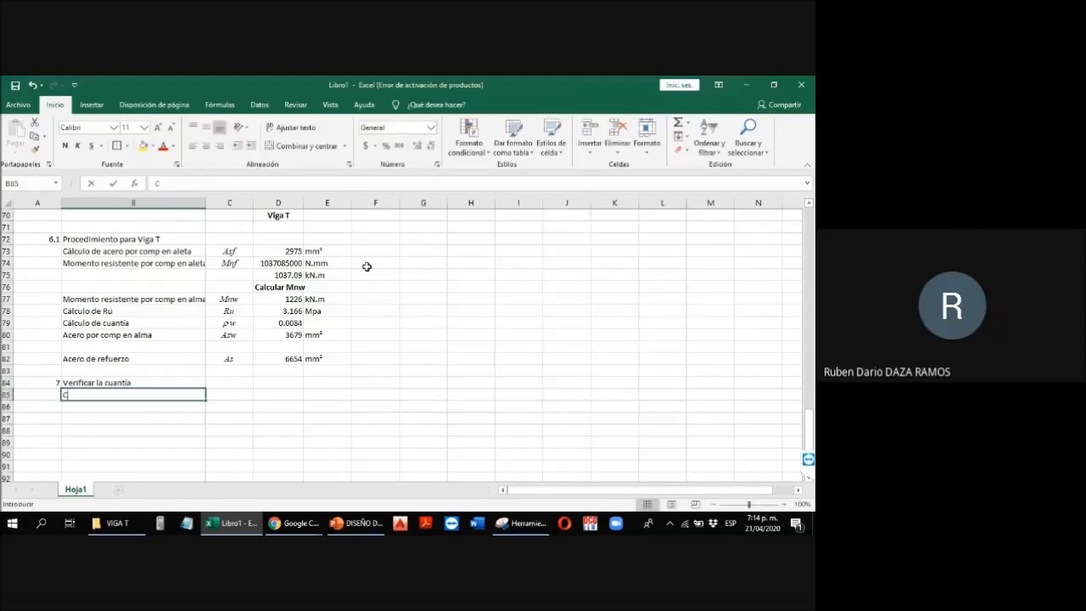
type("alcula")
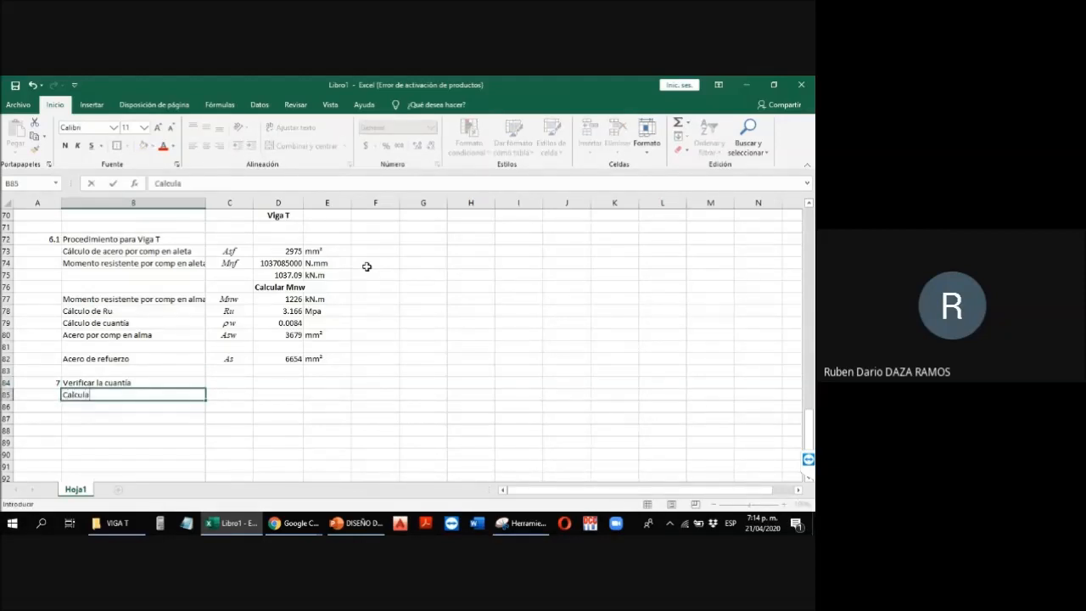
type("r la cuantía colocada")
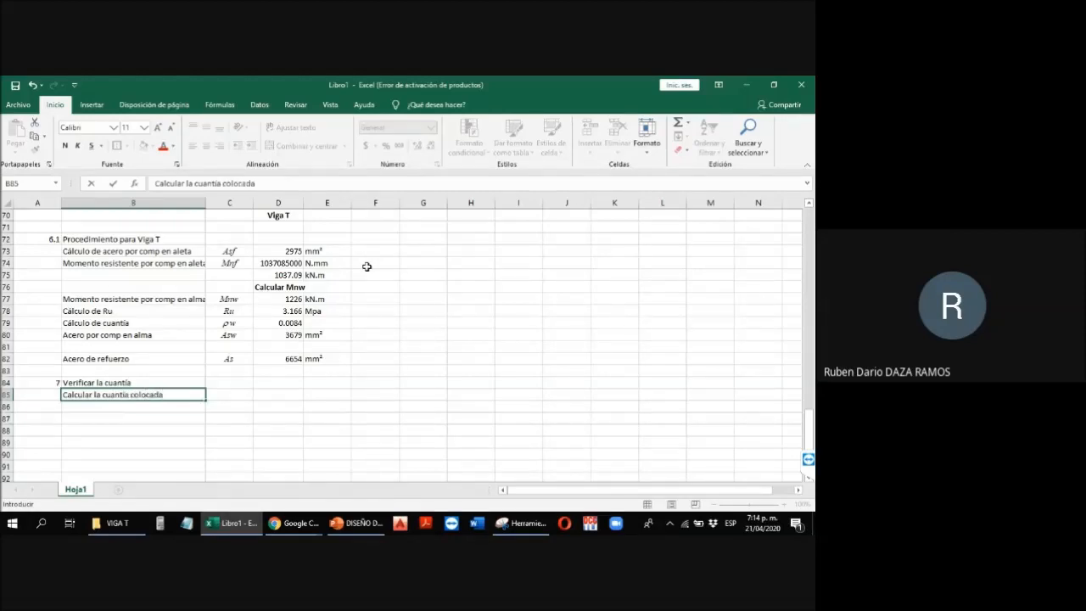
Step: Copy the web reinforcement ratio symbol from C79 into C85 and shorten it to ρ
key("Up")
key("Right")
key("Up")
key("Up")
key("Up")
key("Up")
key("Up")
key("ctrl+c")
key("Down")
key("Down")
key("Down")
key("Down")
key("Down")
key("Down")
key("Return")
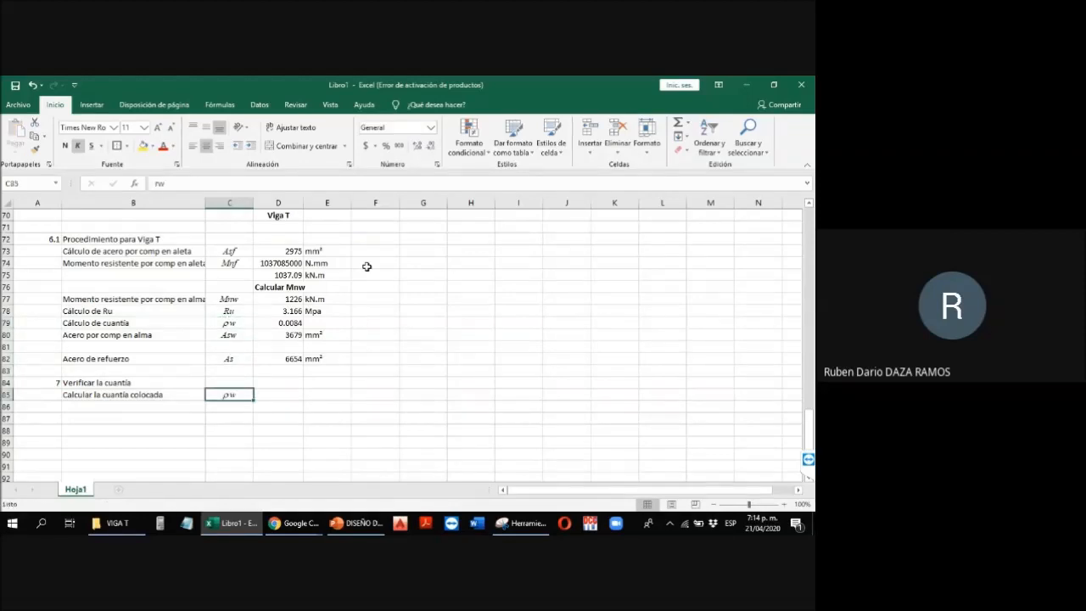
key("F2")
key("BackSpace")
key("Tab")
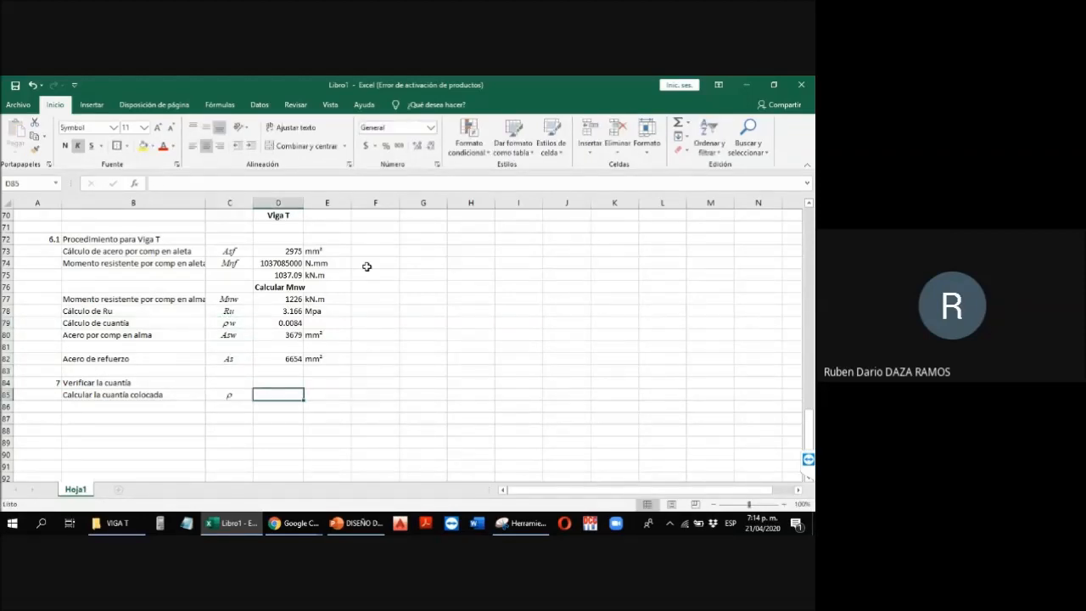
Step: Enter the placed reinforcement ratio formula =D82/(D60*D41) in D85
type("=")
key("Up")
key("Up")
key("Up")
type("/(")
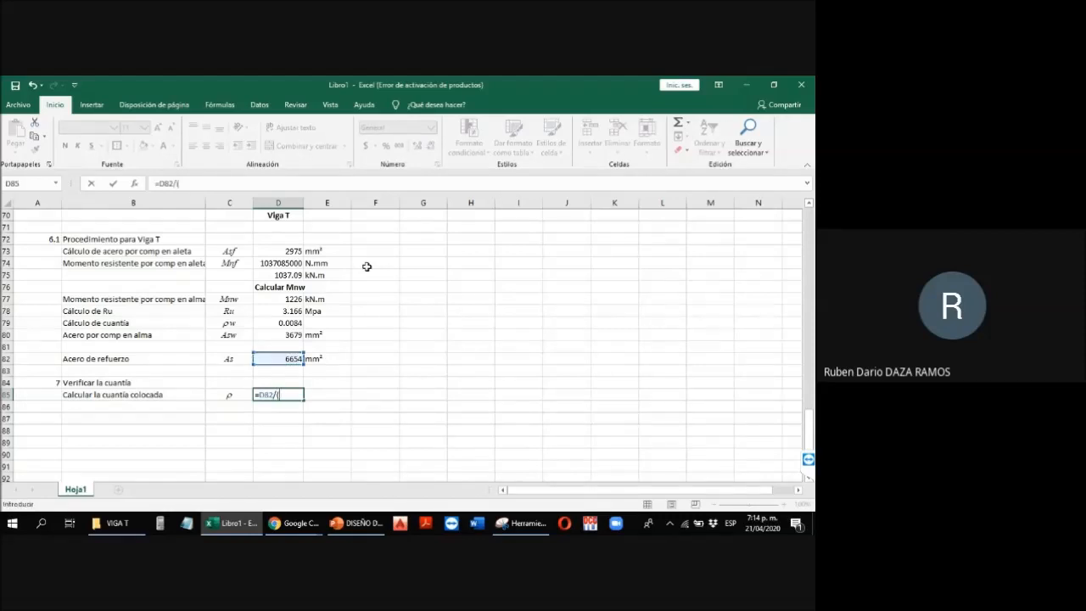
scroll(366, 266, "up", 7)
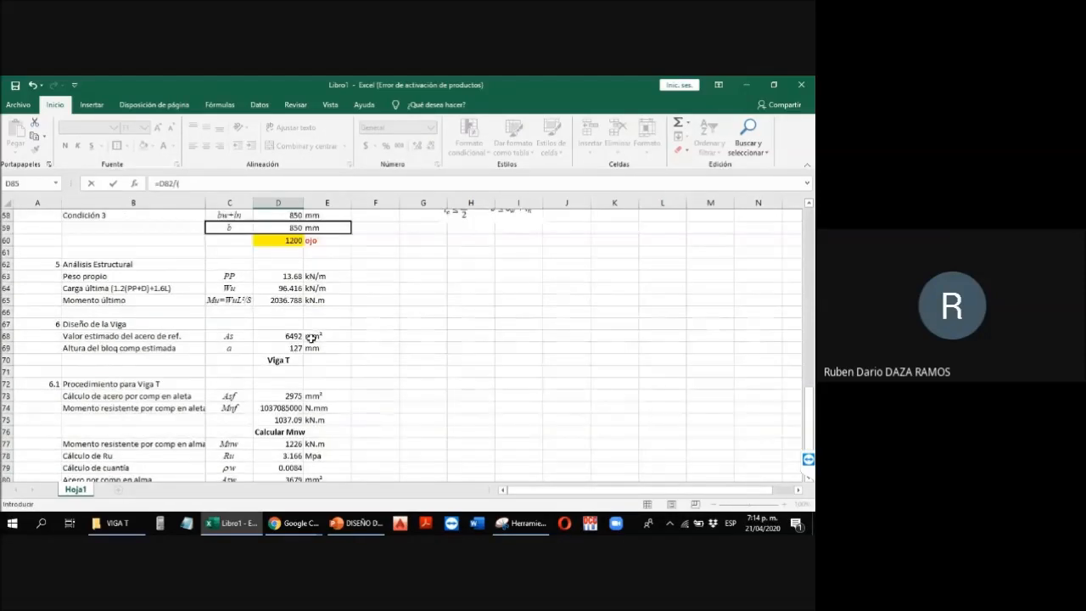
left_click(292, 349)
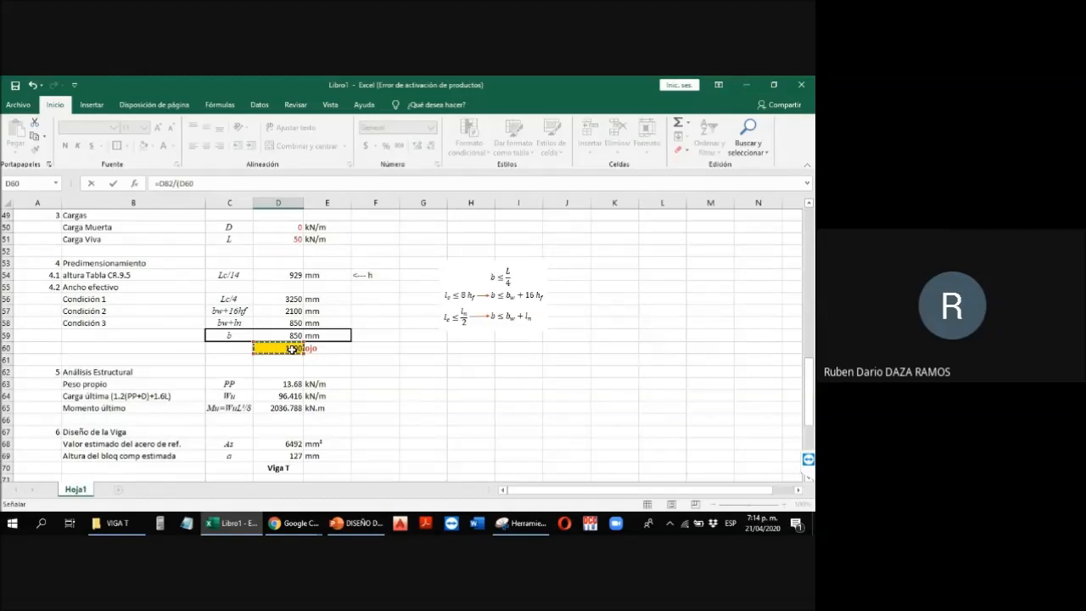
type("*")
scroll(292, 340, "up", 5)
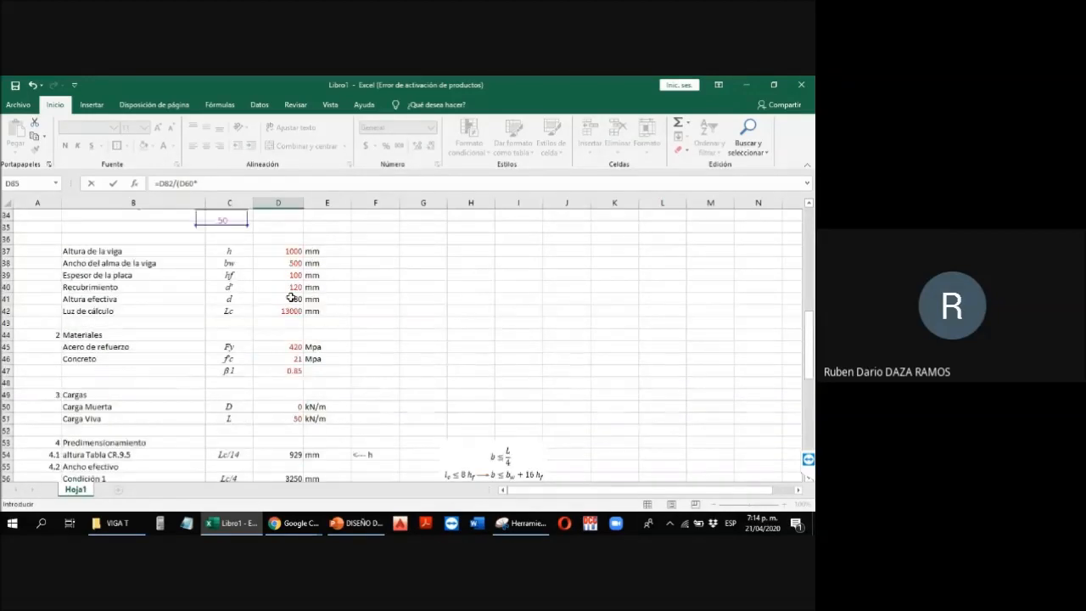
left_click(292, 299)
type(")")
key("Return")
Step: Format the placed reinforcement ratio in D85 to show four decimals
key("Up")
left_click(431, 150)
left_click(431, 149)
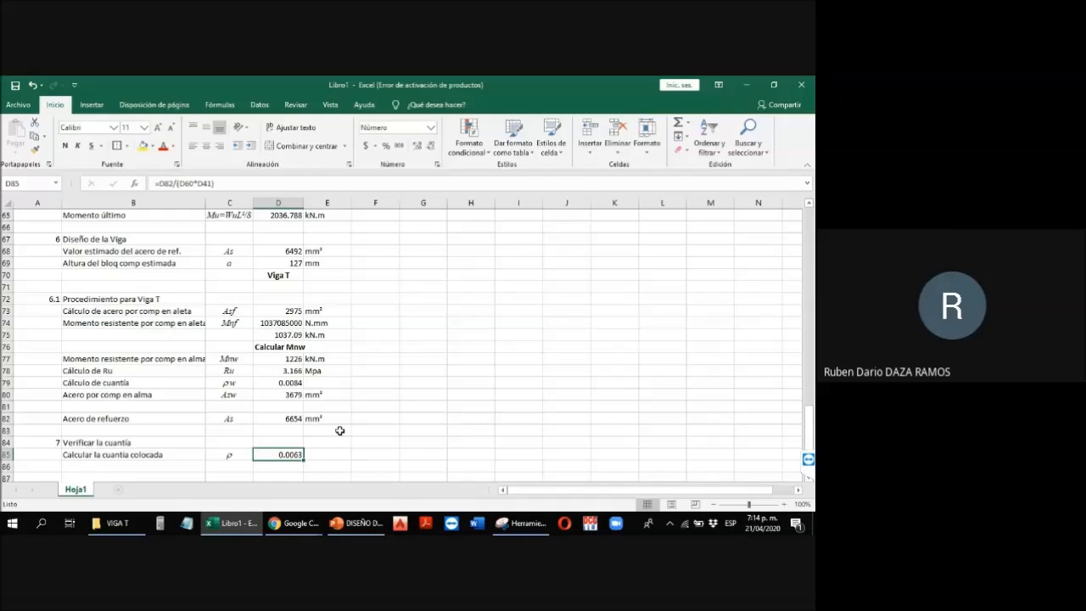
Step: Switch to the DISEÑO DE VIGAS T presentation in PowerPoint and copy the ρbVT equation from slide 23
scroll(339, 431, "down", 3)
left_click(178, 357)
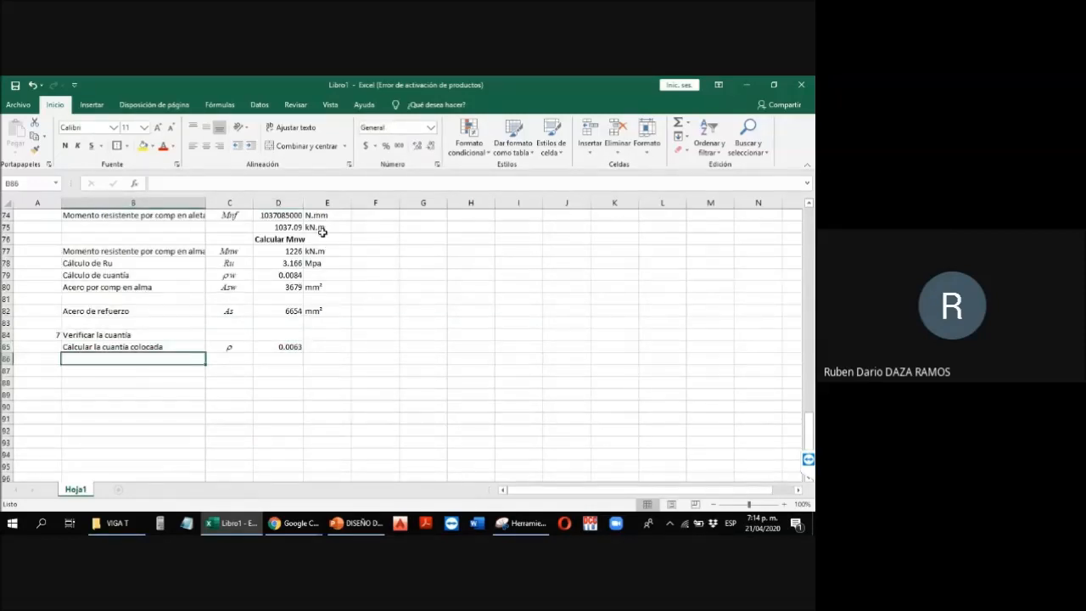
scroll(323, 231, "up", 20)
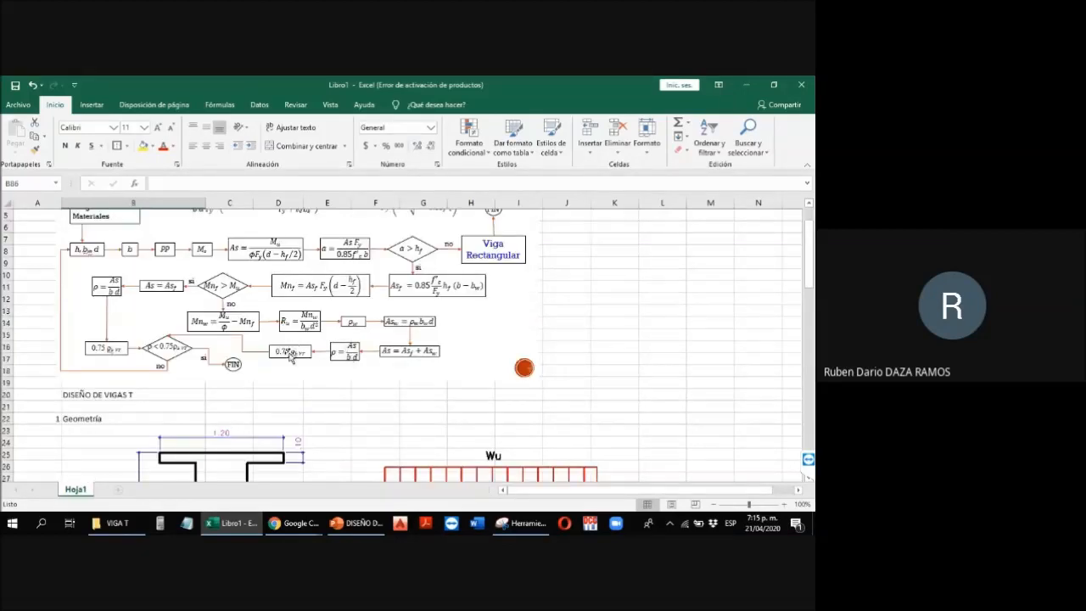
scroll(303, 343, "up", 1)
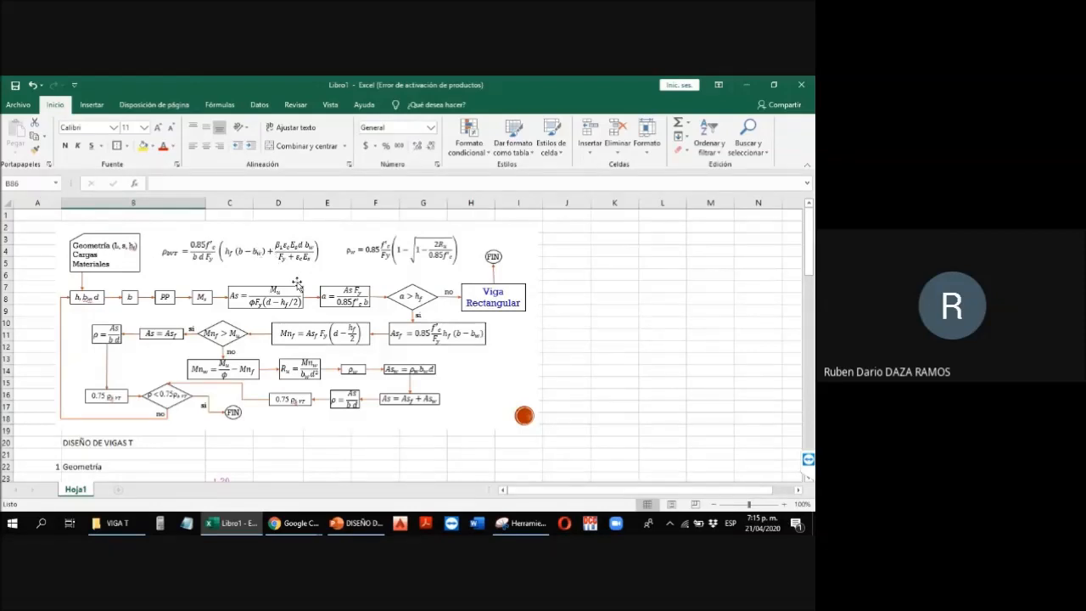
left_click(353, 523)
scroll(80, 421, "down", 15)
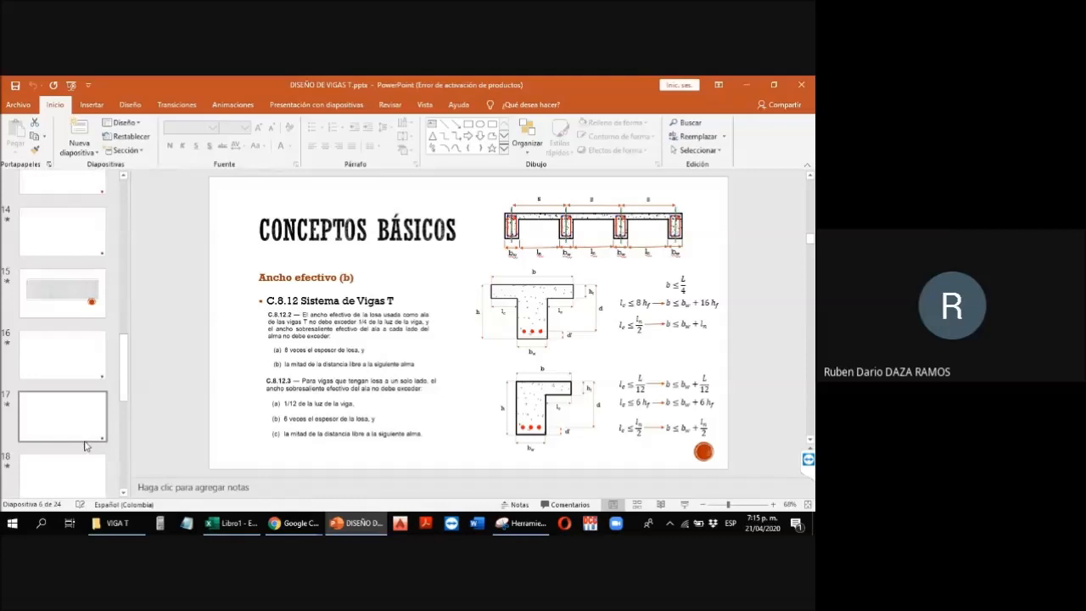
left_click(91, 461)
left_click(85, 406)
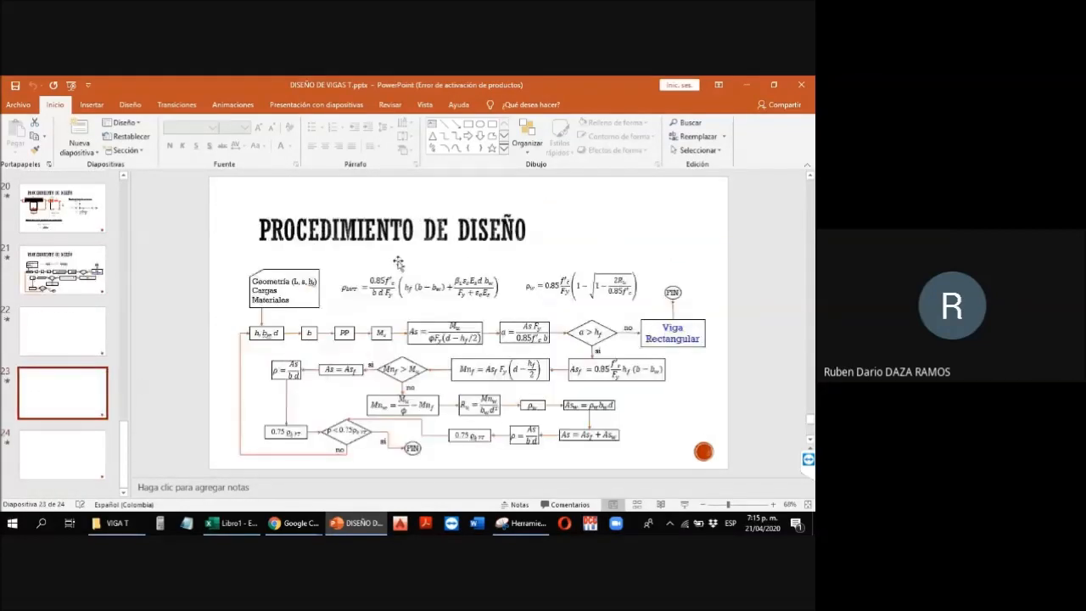
left_click(384, 301)
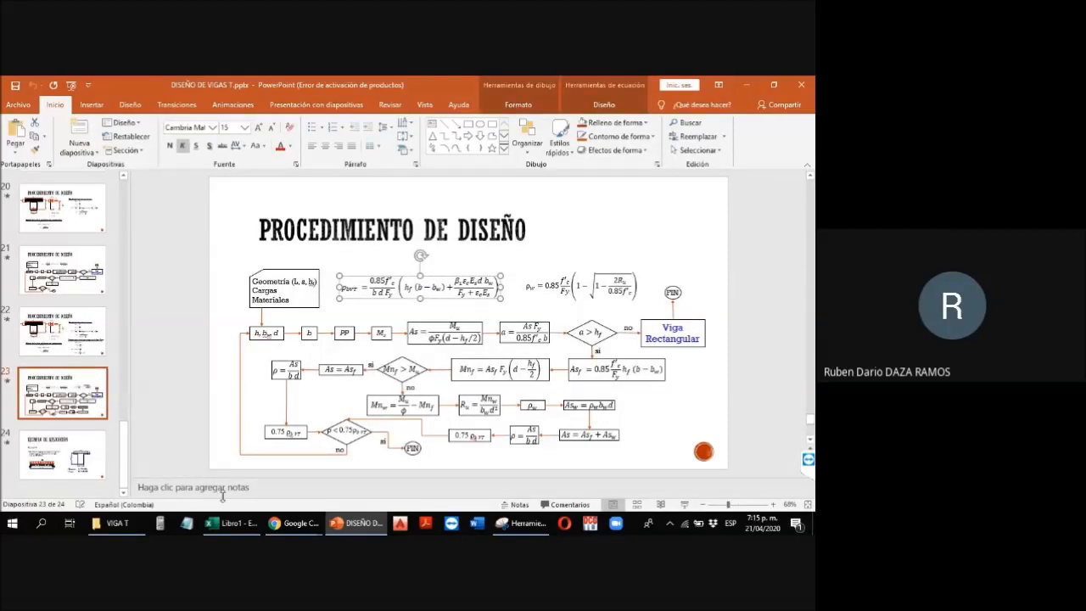
Step: Switch back to Excel, paste the ρbVT equation and place it below row 85, across columns B to D
left_click(231, 522)
scroll(377, 440, "down", 10)
scroll(377, 440, "down", 12)
left_click(366, 361)
key("ctrl+v")
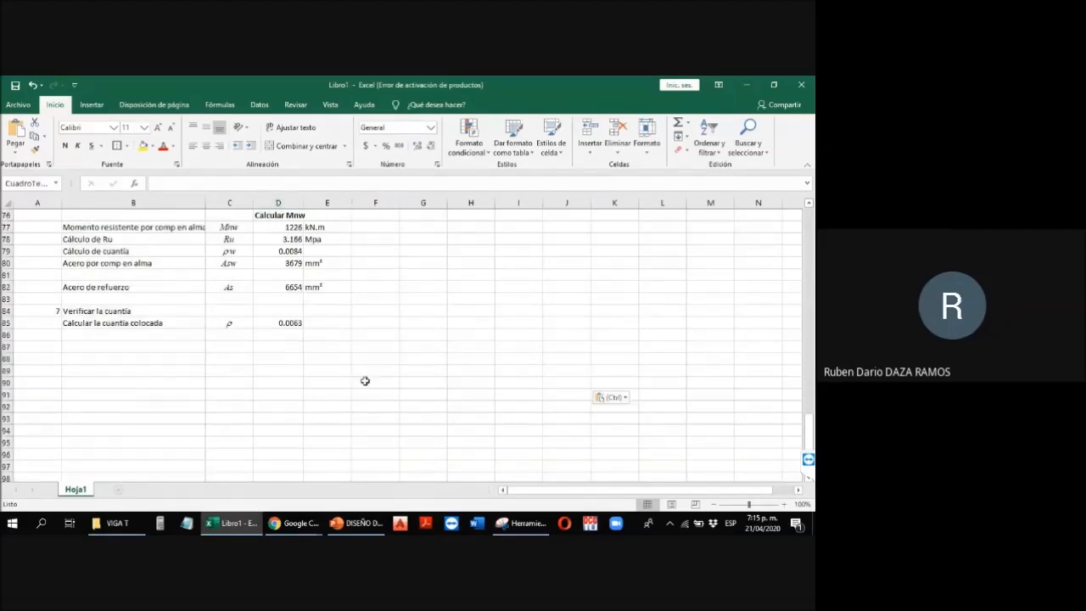
left_click_drag(480, 390, 196, 371)
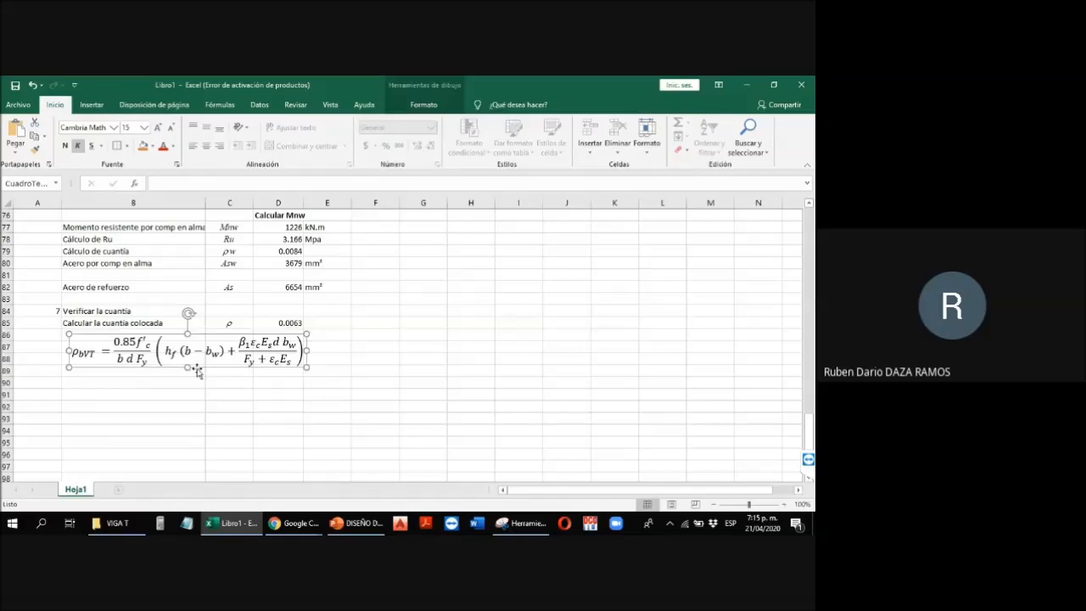
left_click(197, 371)
left_click(265, 359)
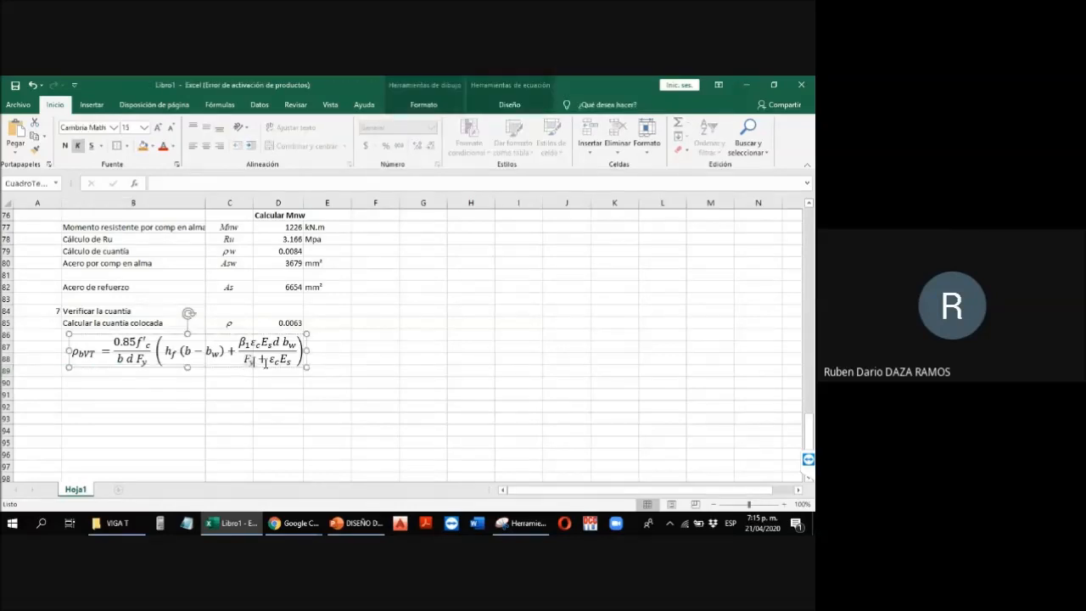
key("Escape")
Step: Write the label "Cuantía máxima" in B89
left_click(182, 374)
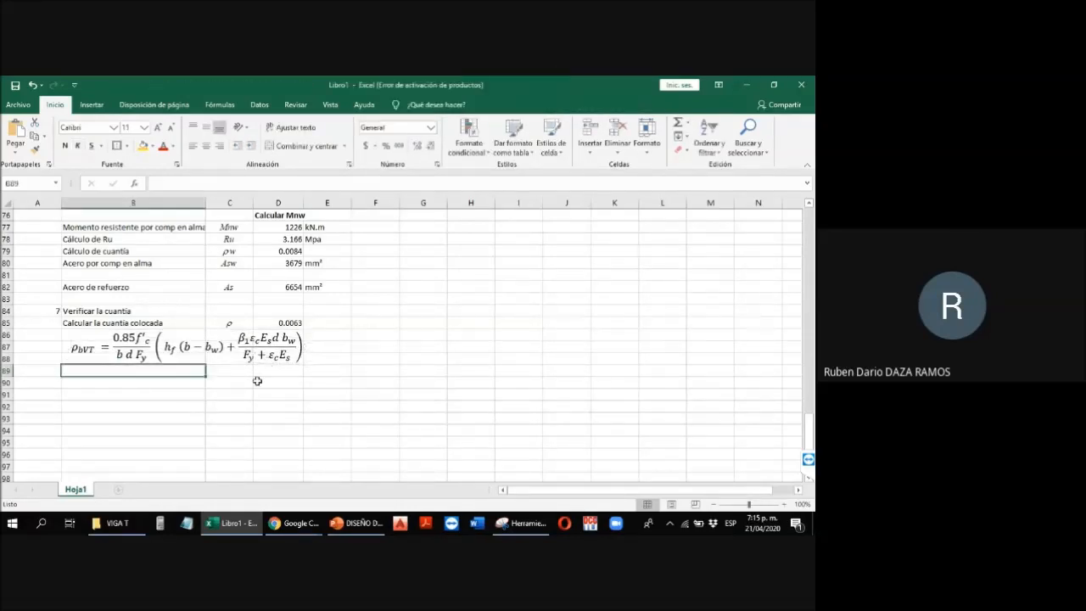
type("Cuantia máxima")
key("Up")
Step: Copy the ρ symbol from C85 into C89 beside the maximum ratio label
key("Right")
key("Up")
key("Up")
key("Up")
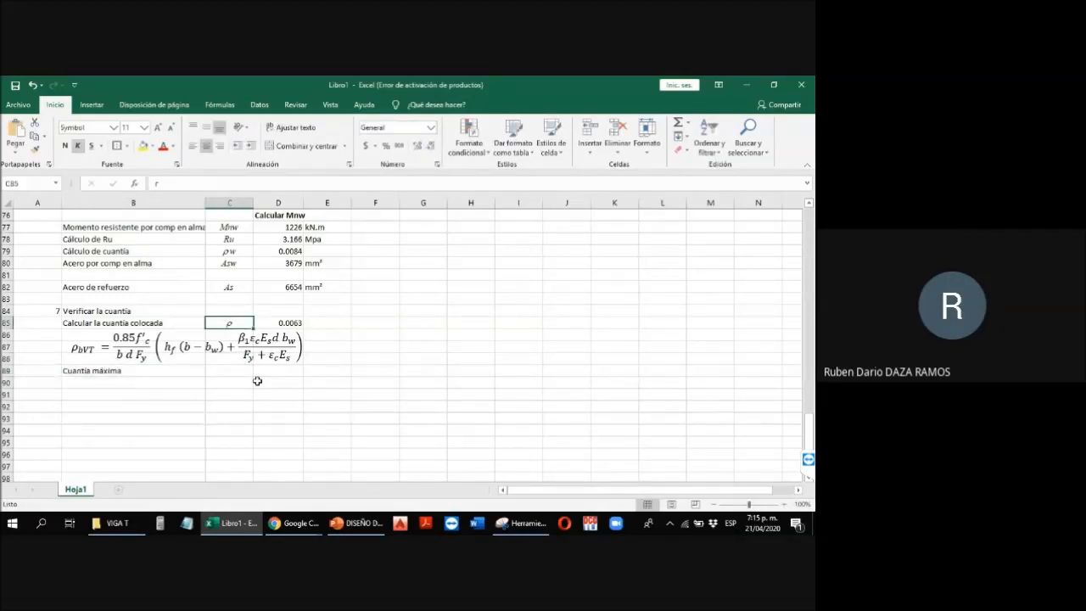
key("ctrl+c")
key("Down")
key("Down")
key("Down")
key("Down")
key("Return")
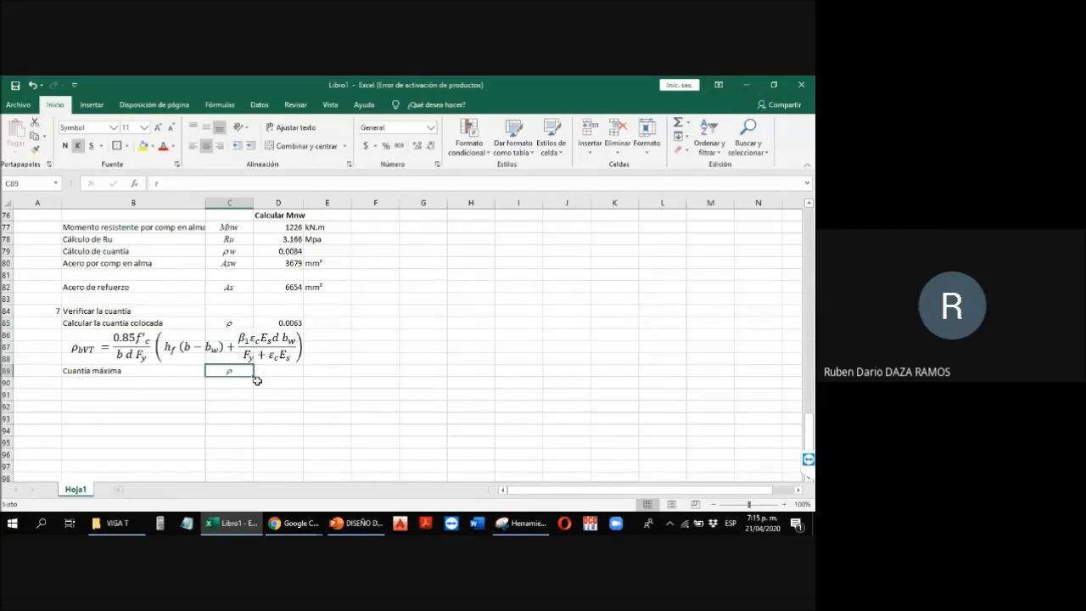
Step: Extend the symbol in C89 with bVT, setting those added letters in Times New Roman
key("F2")
type("bVT")
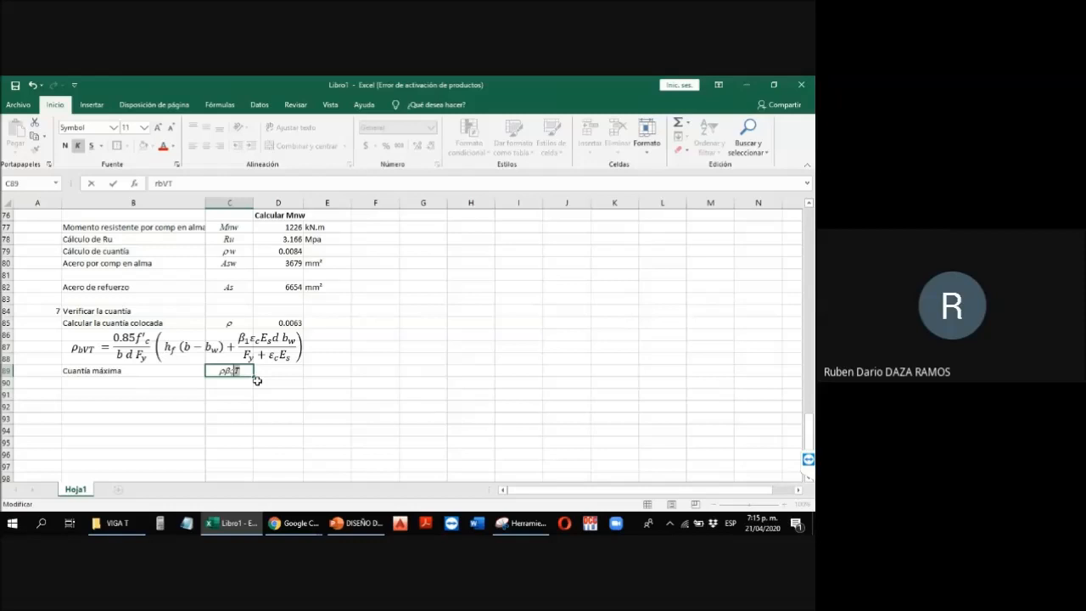
left_click(98, 128)
key("BackSpace")
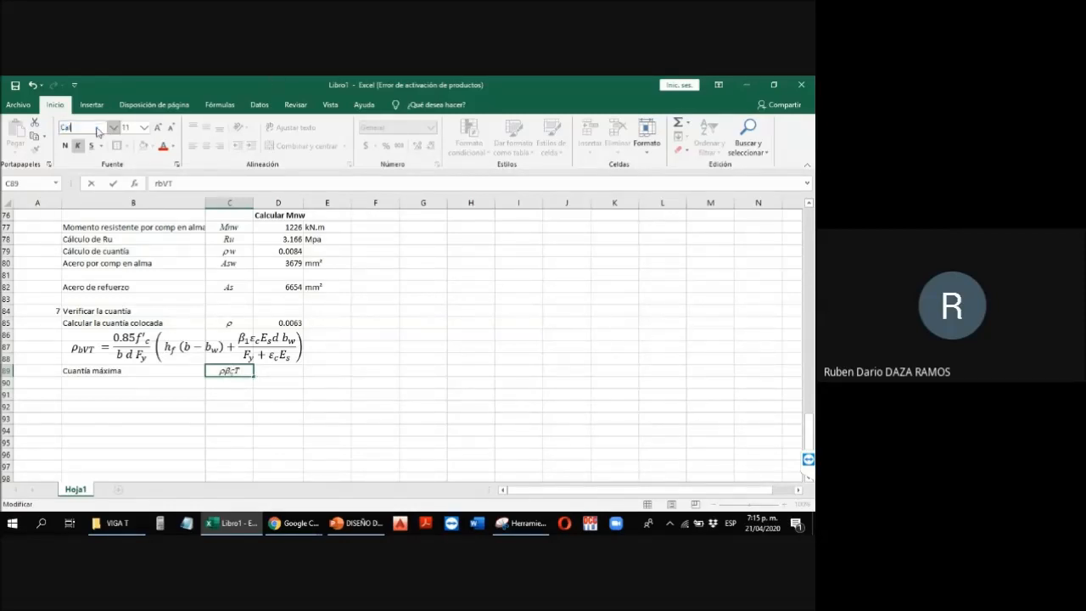
type("Times New Ro")
key("Return")
key("Tab")
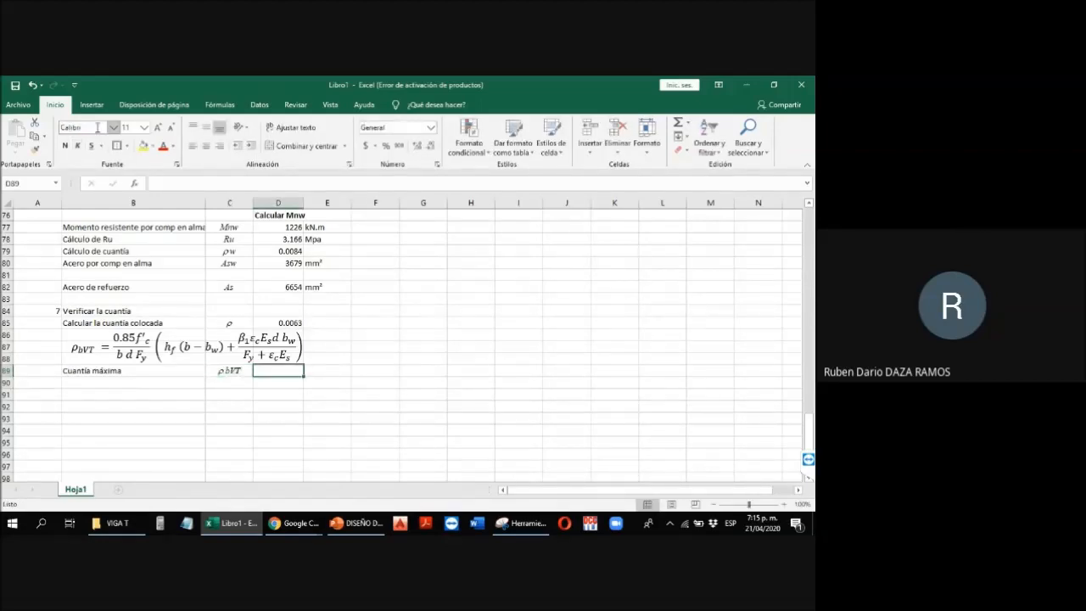
Step: Start the maximum ratio formula in D89 with =.85*D46/, using the concrete strength f'c
type("=")
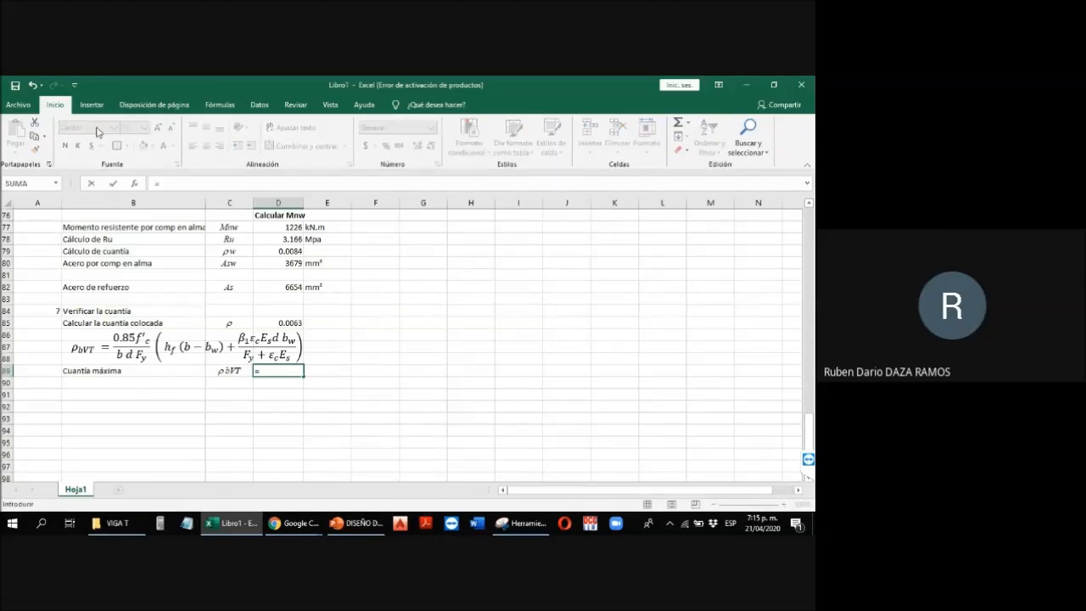
type(".85*")
scroll(185, 327, "up", 16)
scroll(296, 339, "down", 1)
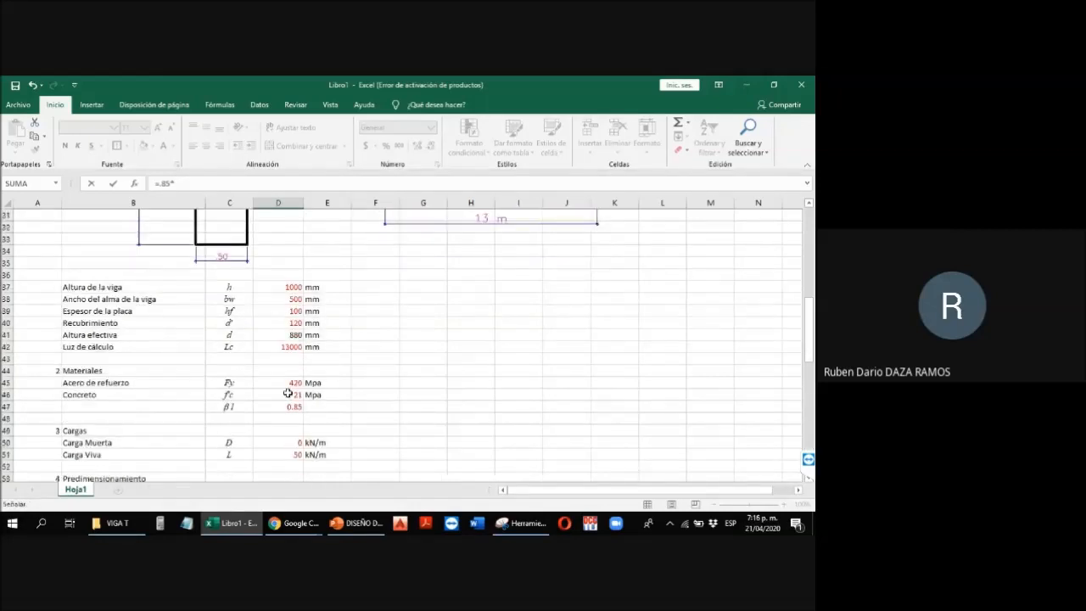
left_click(287, 392)
type("/")
Step: Open a parenthesised denominator in the D89 formula with the 1200 mm effective width in D60, followed by a multiplication sign
scroll(284, 393, "down", 3)
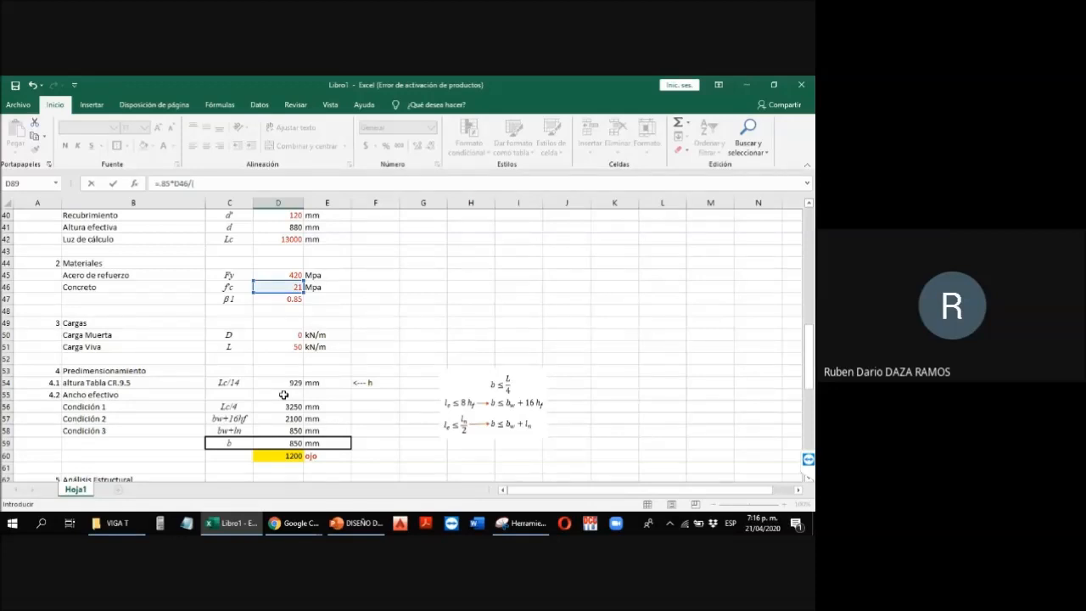
scroll(283, 394, "down", 10)
type("(")
scroll(317, 436, "up", 5)
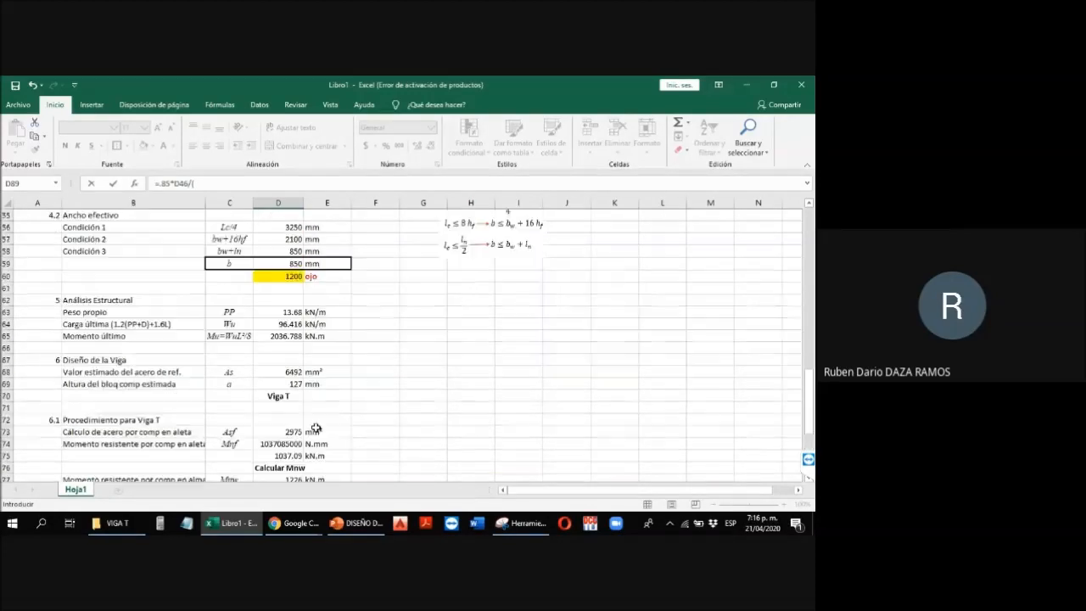
left_click(292, 278)
type("*")
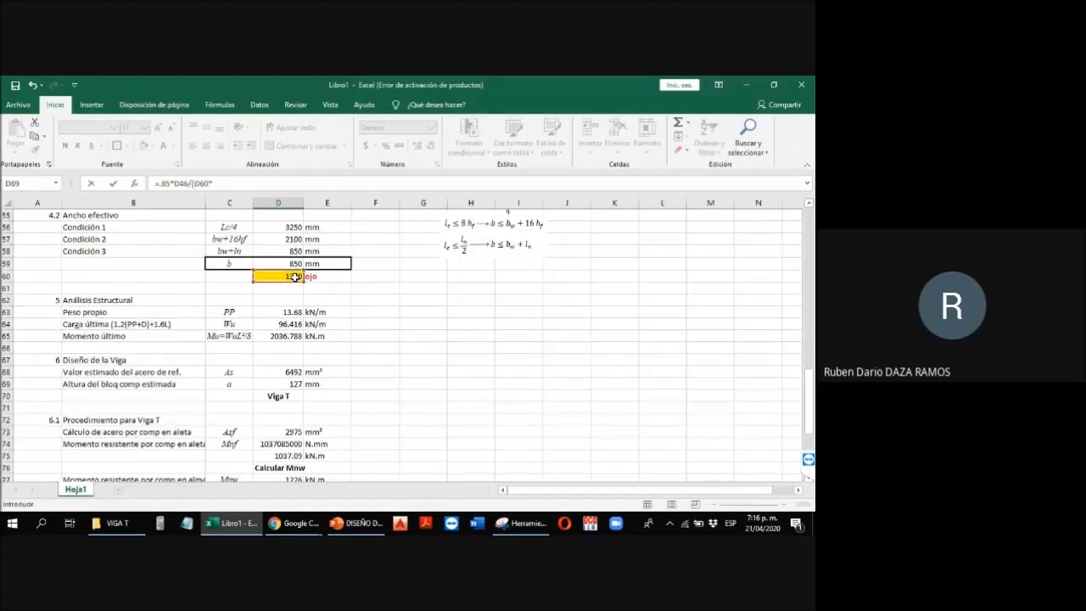
scroll(293, 278, "down", 8)
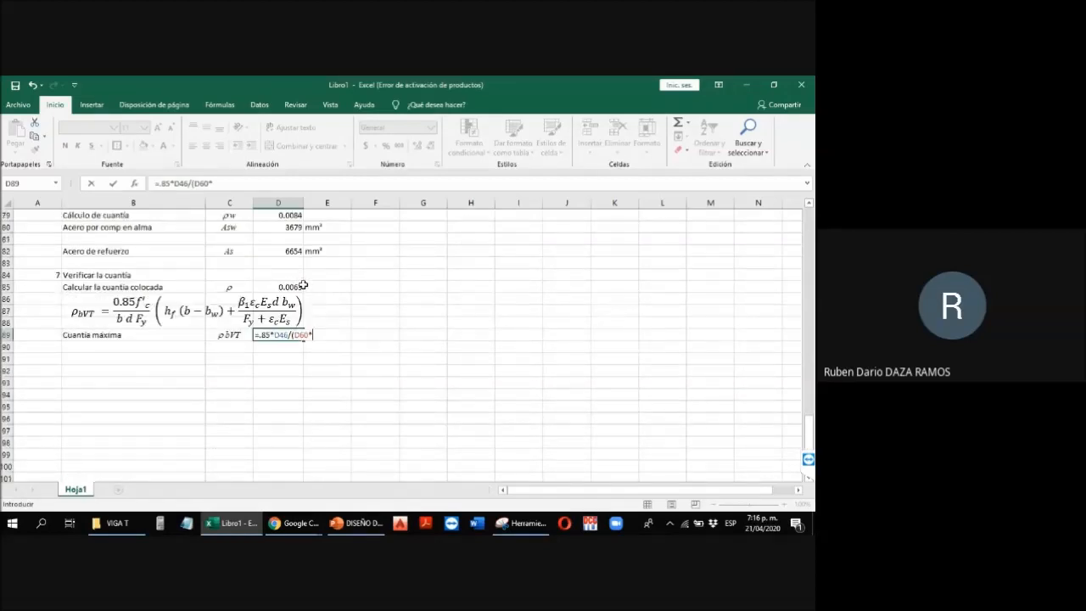
Step: Complete the denominator in the D89 formula with the effective depth D41 times the steel yield strength D45, closing the parenthesis
scroll(303, 286, "up", 14)
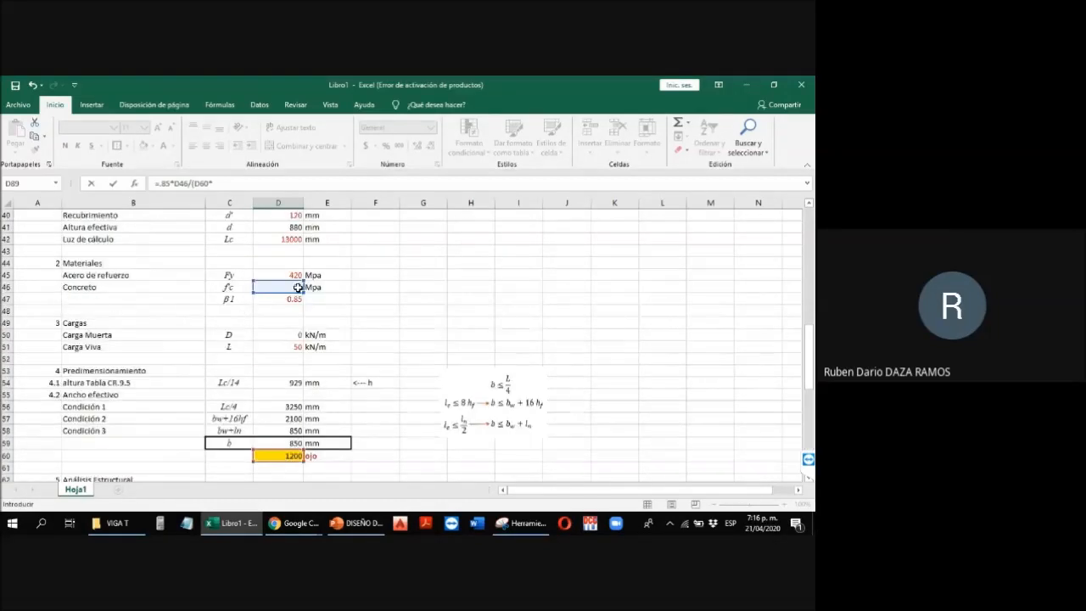
left_click(288, 262)
scroll(332, 295, "down", 5)
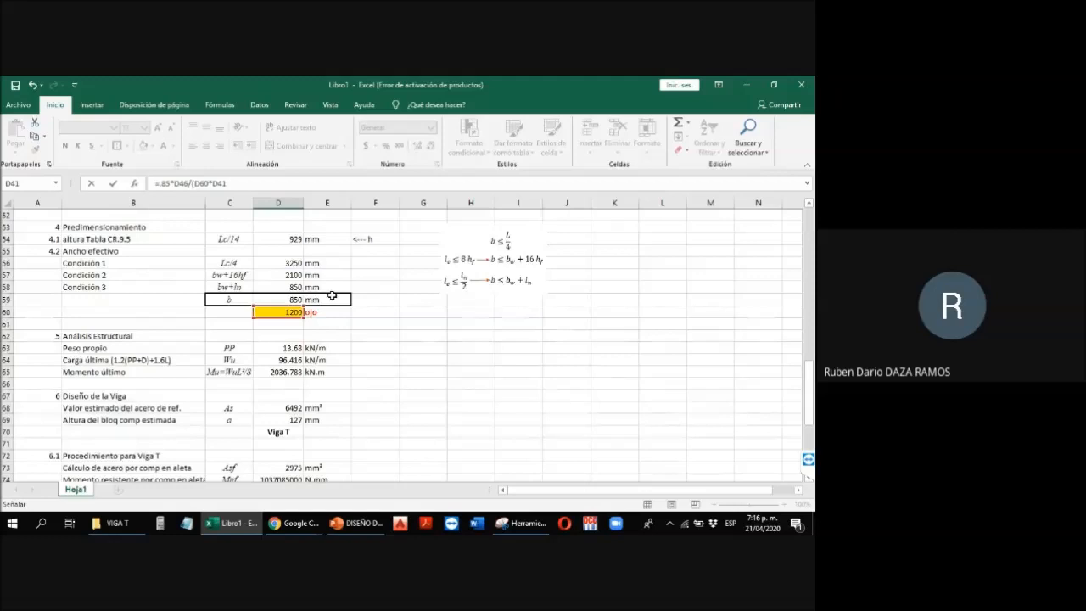
scroll(331, 295, "down", 5)
type("*")
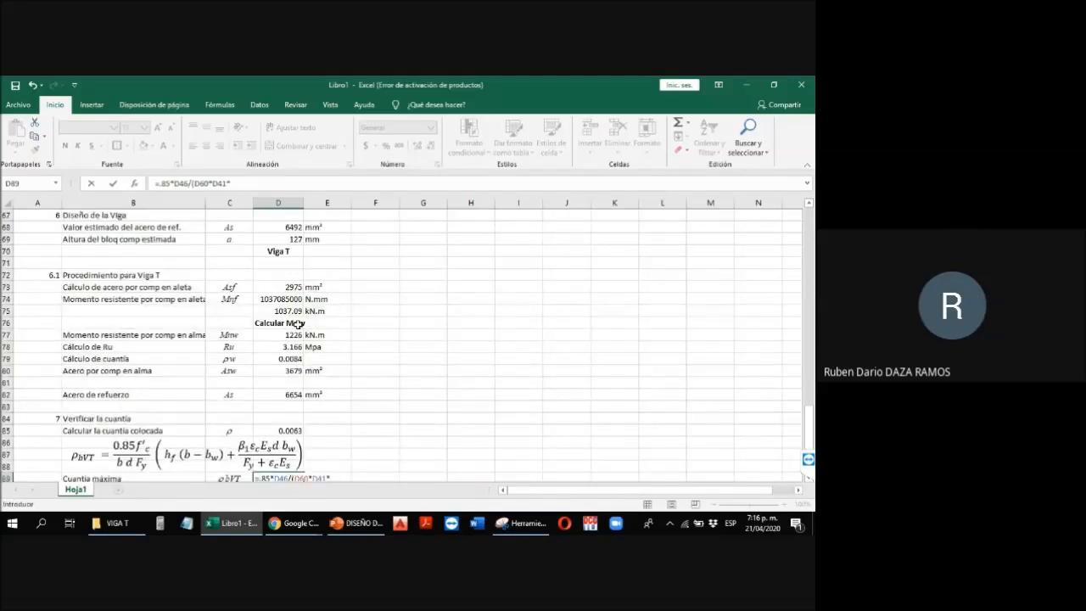
scroll(296, 323, "up", 7)
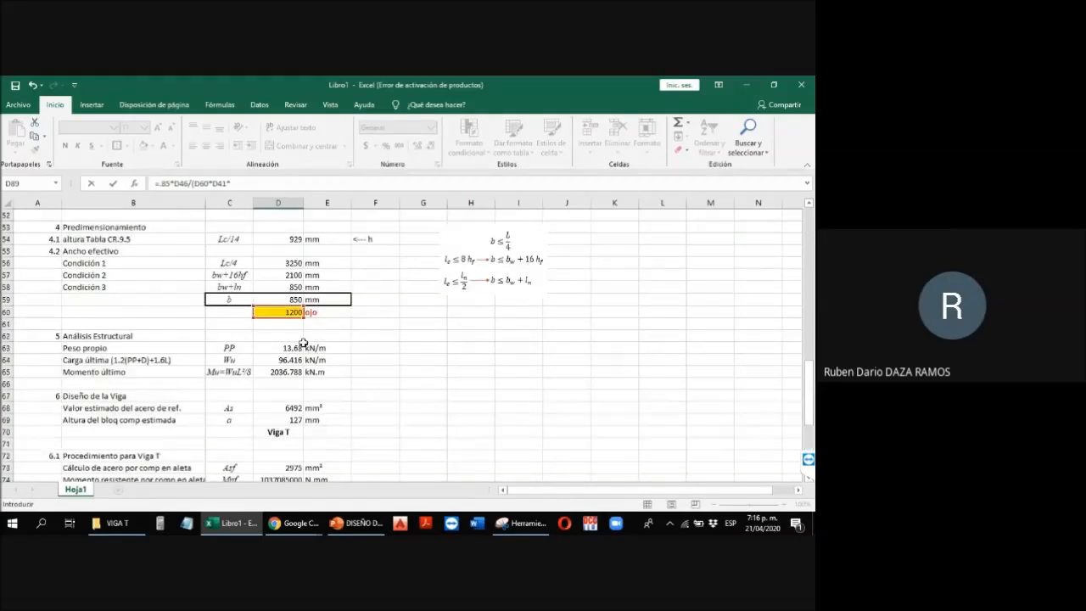
scroll(297, 322, "up", 1)
left_click(283, 238)
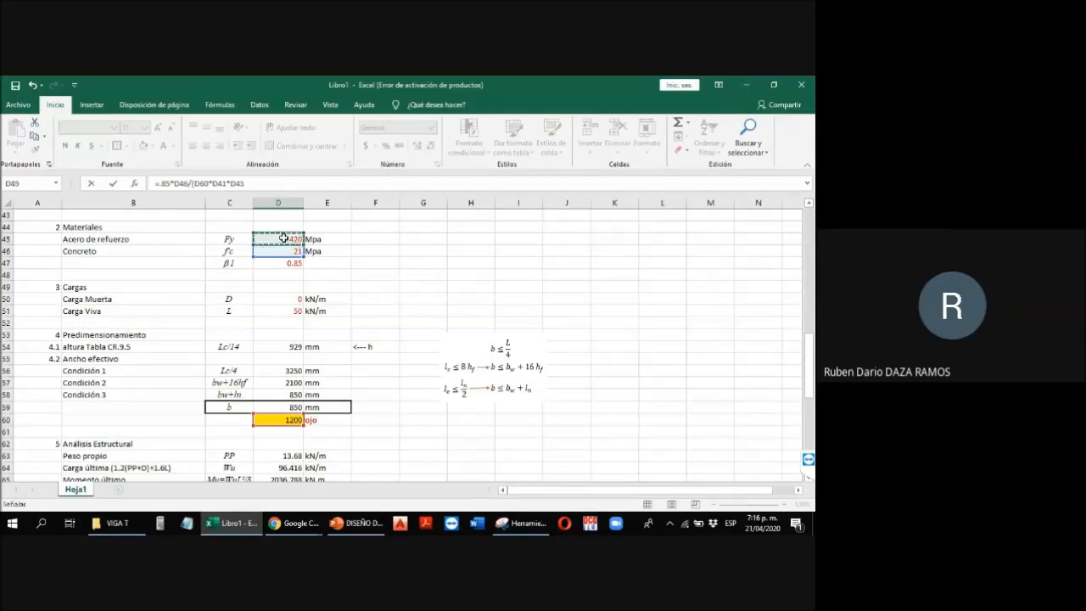
type(")")
scroll(349, 382, "down", 12)
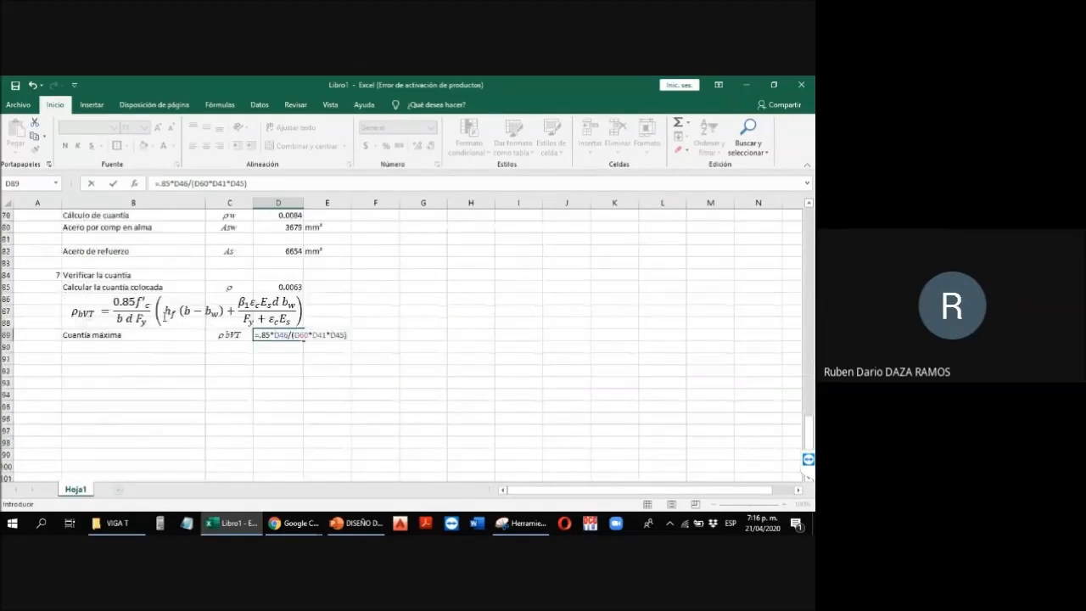
Step: Continue the D89 formula with *(D39*(, multiplying by a bracket that begins with the flange thickness hf
left_click(287, 186)
type("*(")
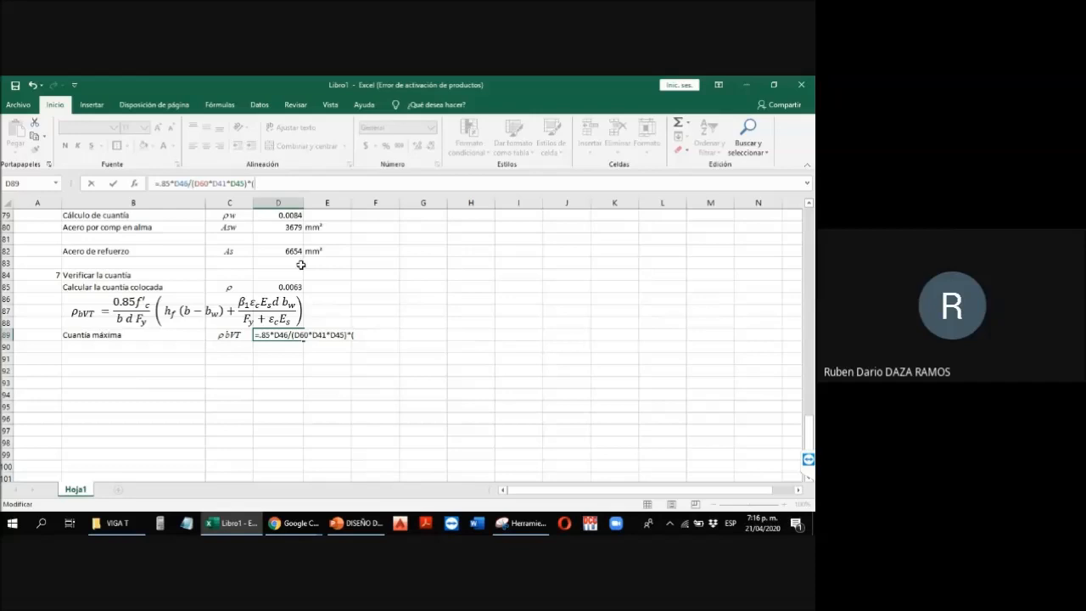
scroll(285, 346, "up", 12)
scroll(285, 346, "up", 5)
left_click(283, 346)
type("*")
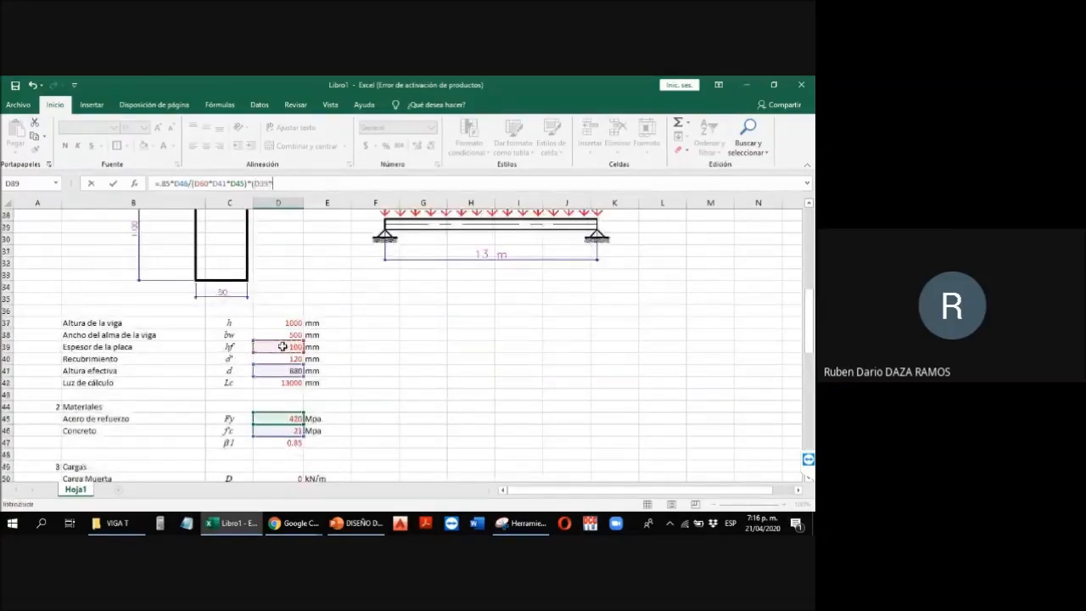
type("(")
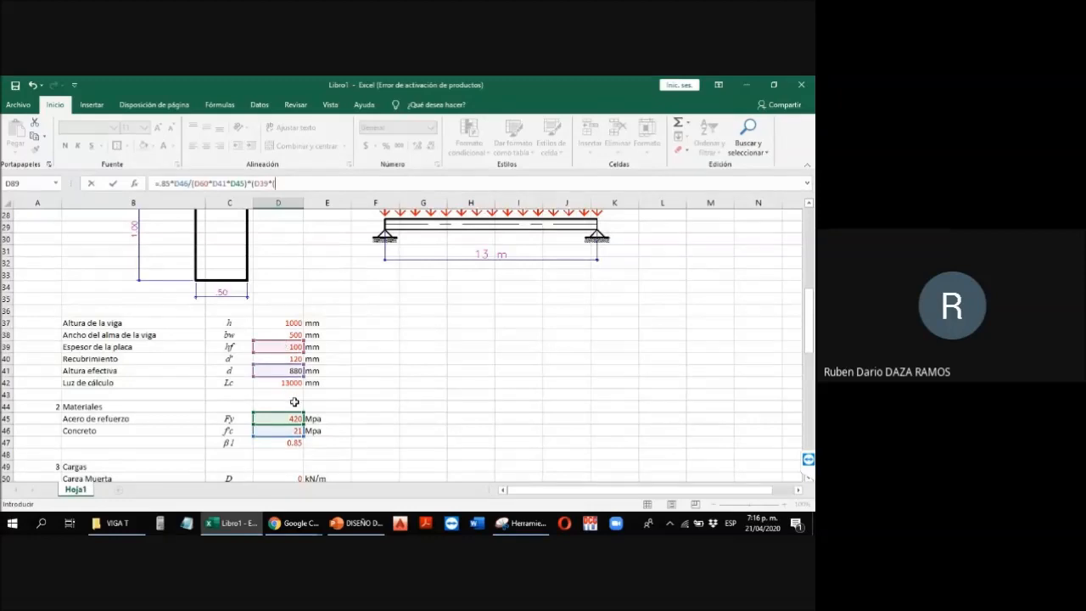
Step: Enter the width difference D60-D38 in the D89 formula's inner parenthesis and close it
scroll(293, 401, "down", 4)
left_click(294, 455)
type("-")
scroll(293, 348, "up", 5)
left_click(284, 371)
type(")")
scroll(353, 401, "down", 9)
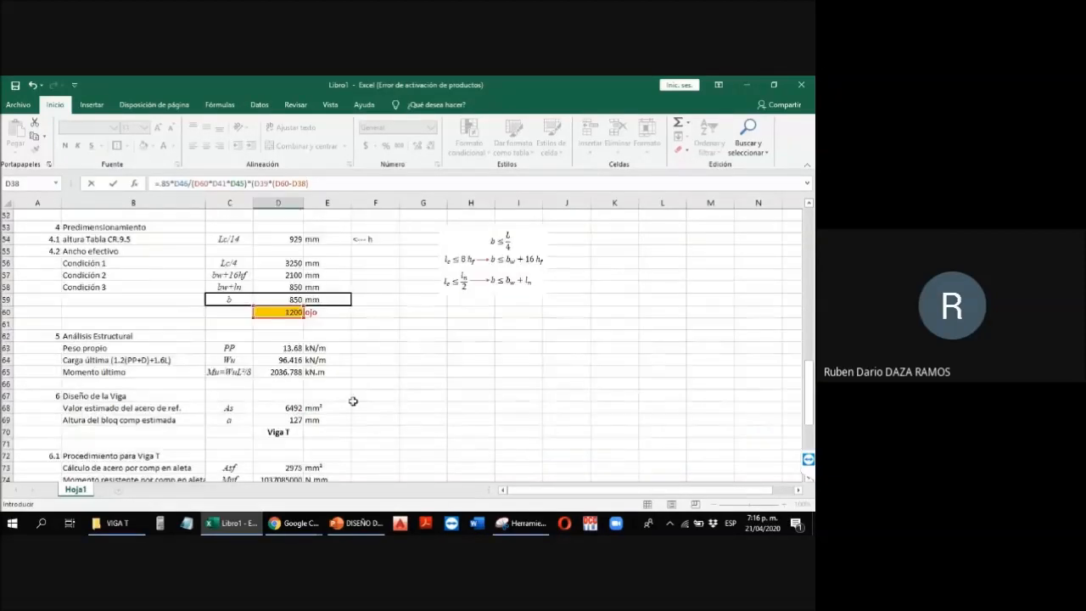
Step: Add the second term's numerator to the D89 formula, starting with β1 from D47 as +D47*.003*2e5*
scroll(356, 403, "down", 3)
scroll(365, 406, "down", 5)
type("+")
scroll(276, 359, "up", 12)
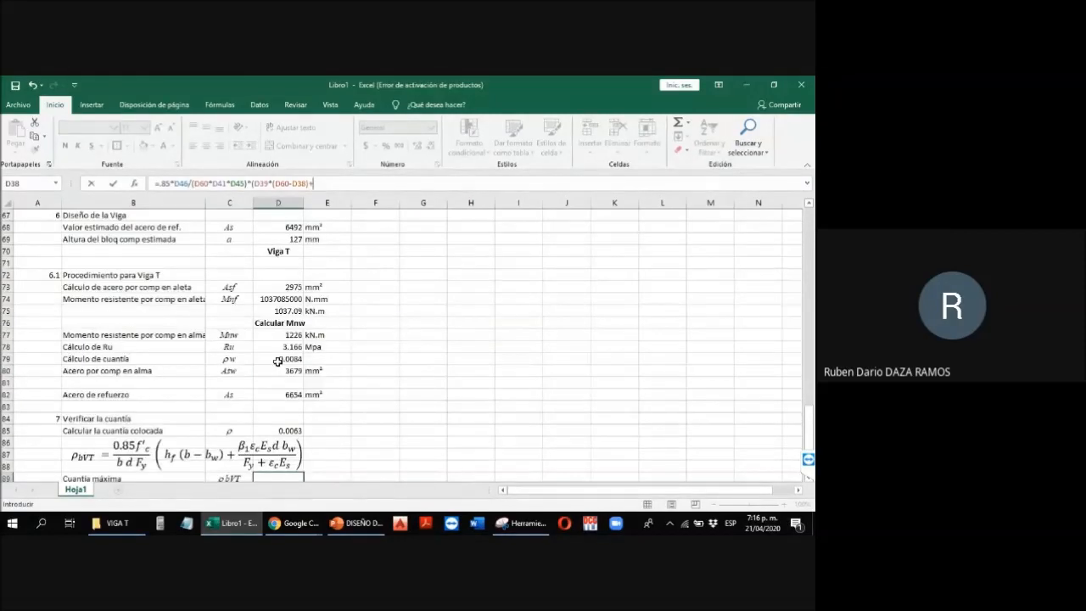
left_click(290, 300)
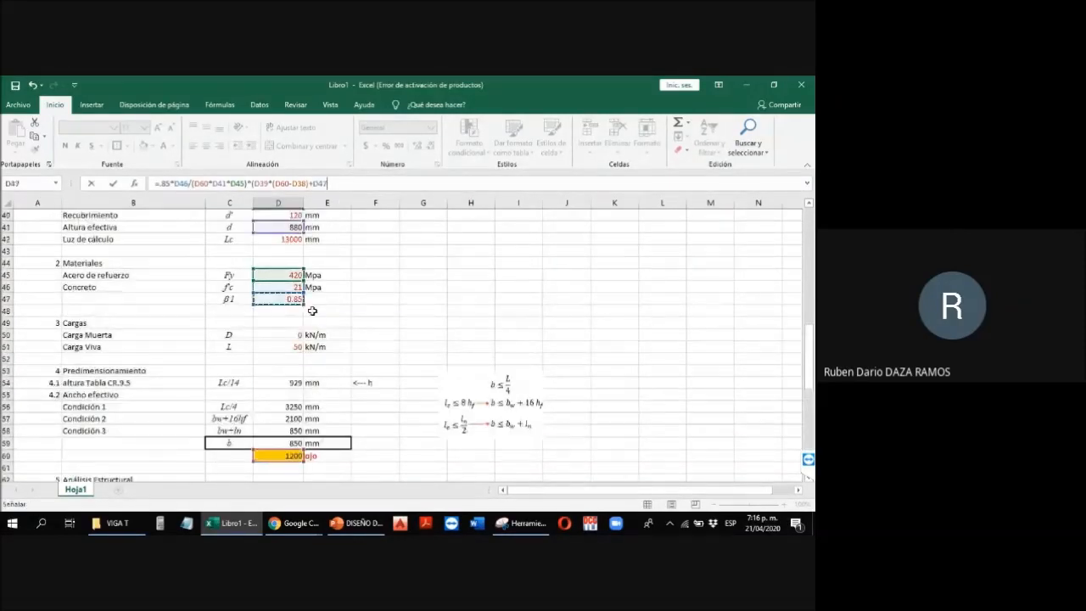
scroll(375, 346, "down", 9)
scroll(374, 350, "down", 1)
type("*")
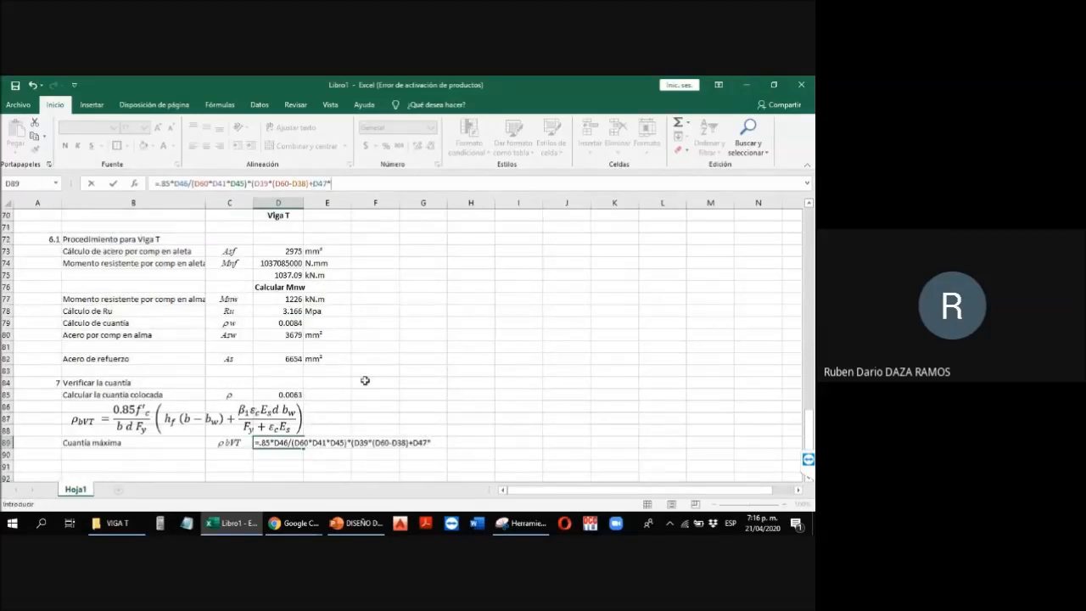
type(".003*2e5*")
Step: Finish the second term's numerator in D89 with effective depth D41 times web width D38, followed by a division sign
scroll(356, 374, "up", 9)
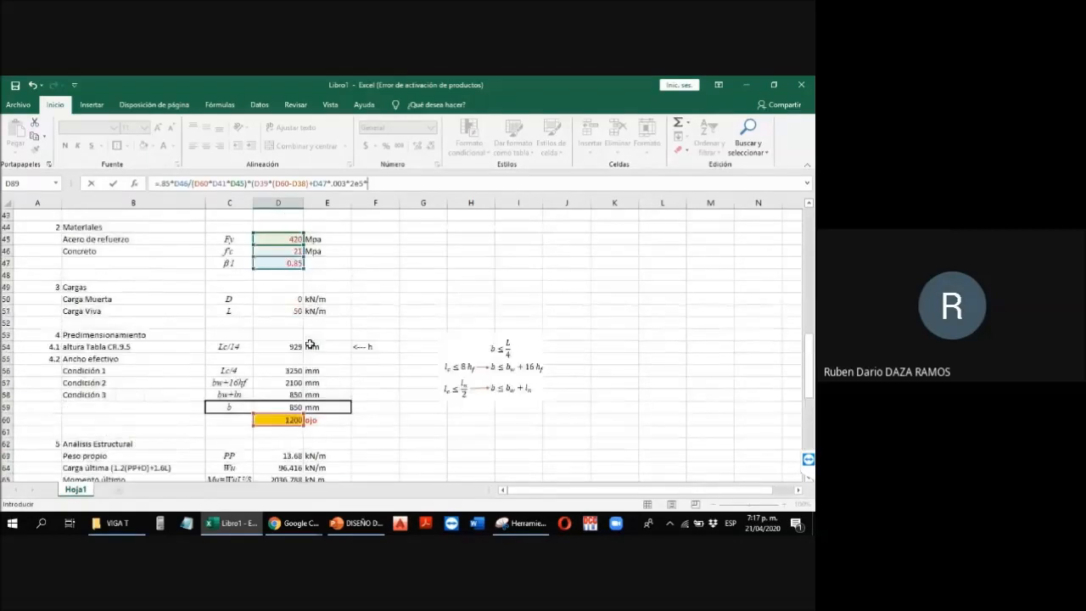
scroll(309, 344, "up", 3)
left_click(289, 299)
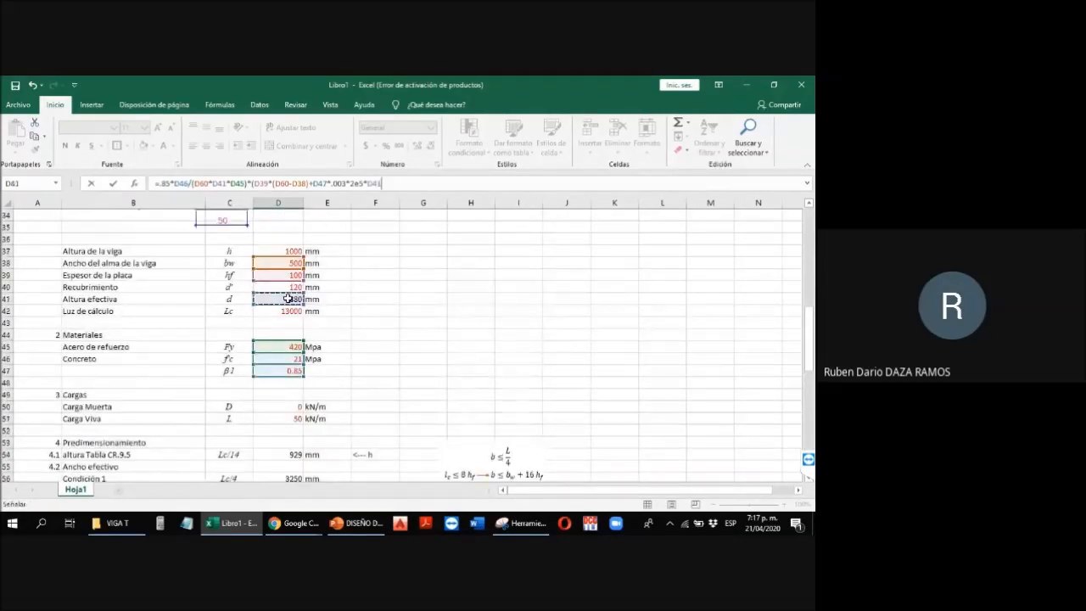
type("*")
scroll(311, 370, "down", 13)
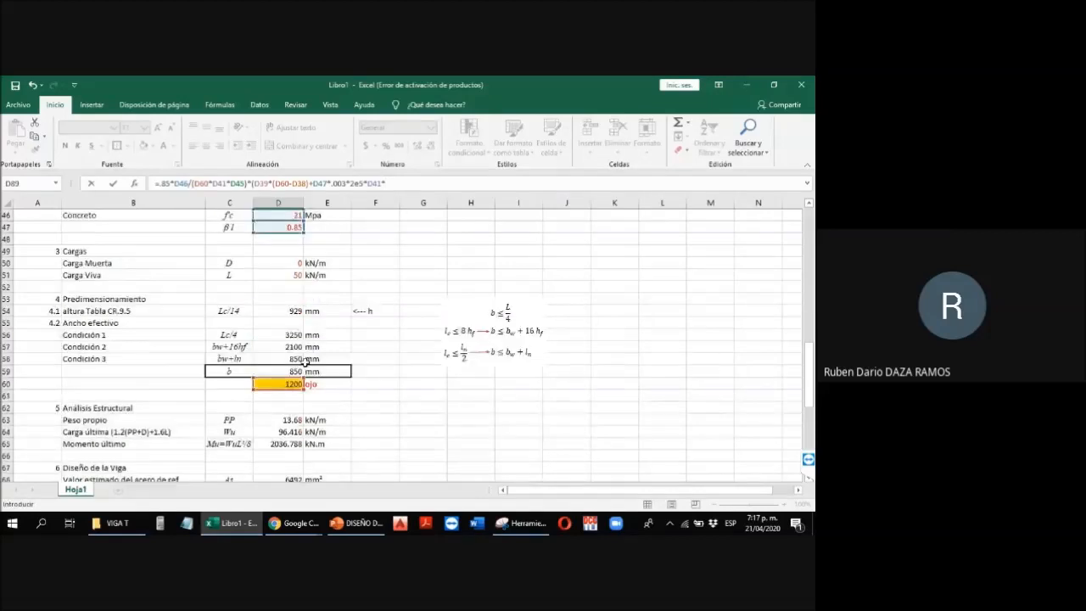
scroll(296, 371, "up", 9)
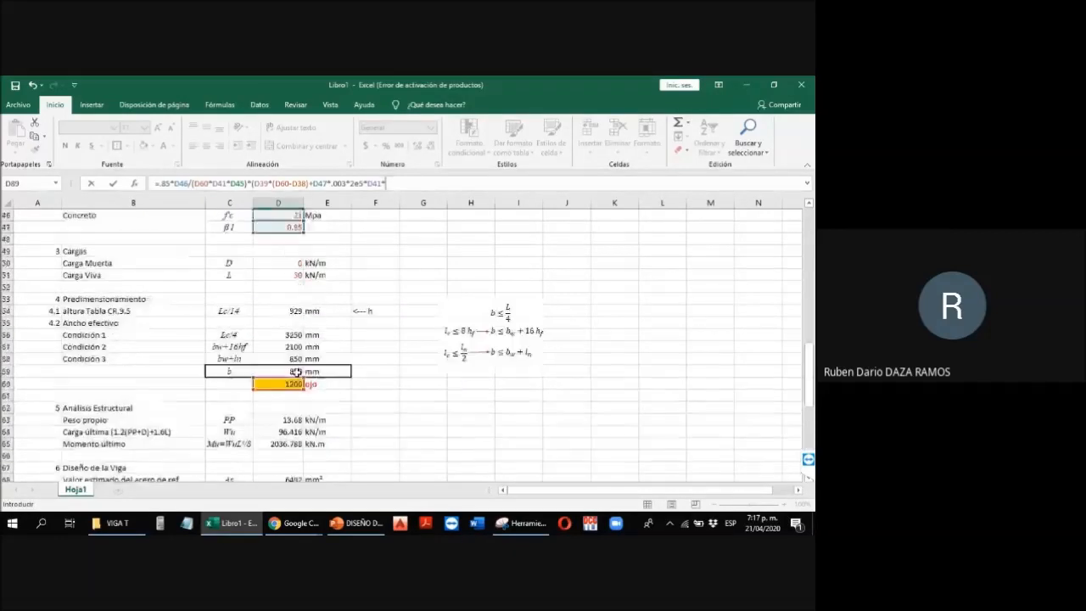
scroll(294, 372, "up", 4)
left_click(280, 263)
scroll(373, 336, "down", 2)
type("/")
scroll(375, 337, "down", 12)
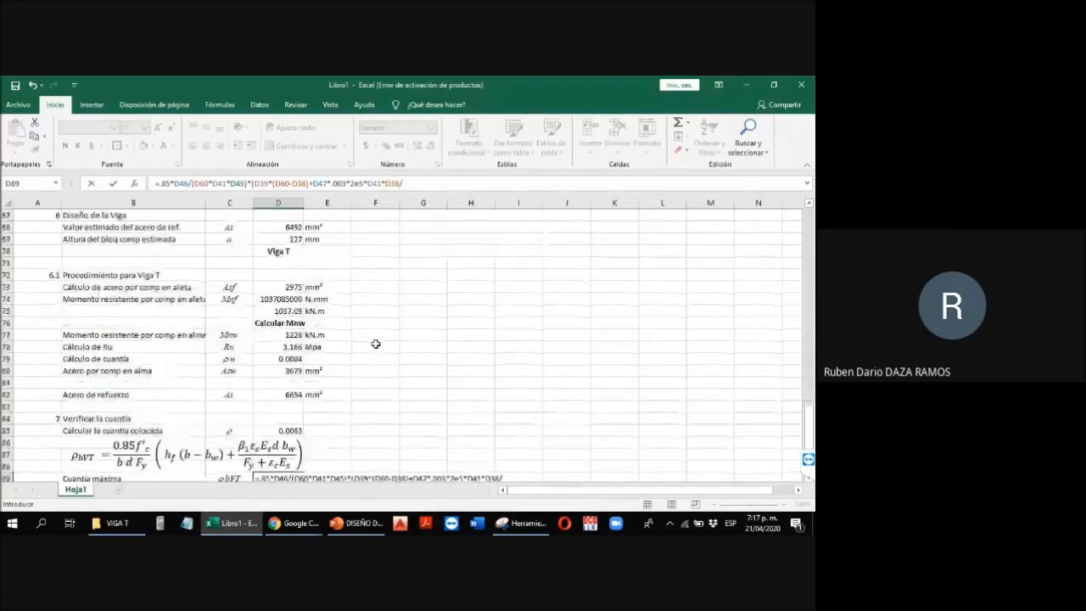
Step: Divide the second term by (D45+.003*2e5), close the outer bracket and enter the maximum ratio formula in D89
type("(")
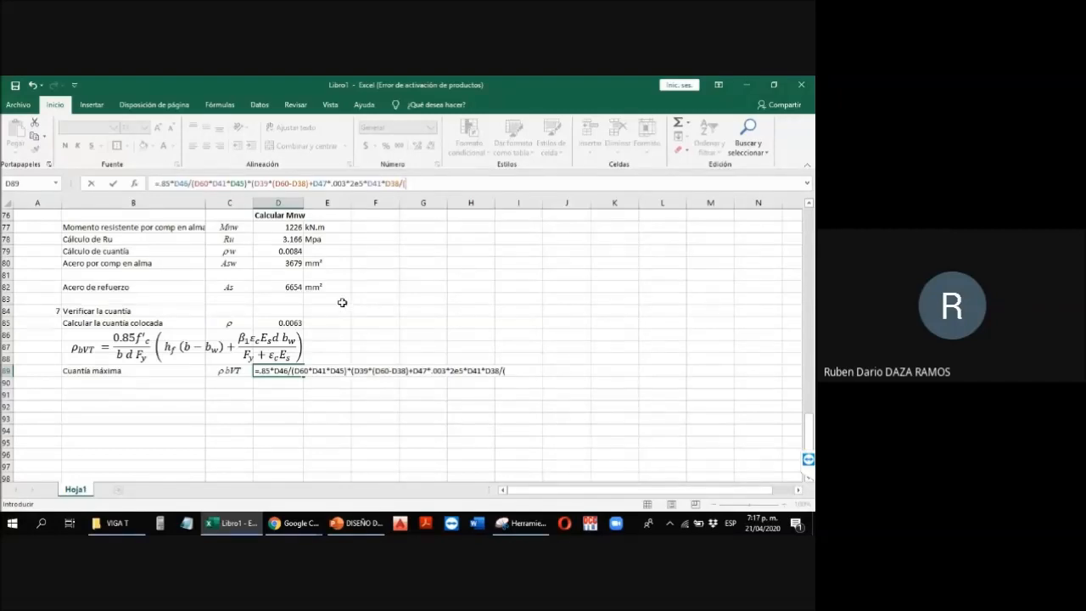
scroll(342, 303, "up", 11)
left_click(283, 239)
scroll(373, 305, "down", 8)
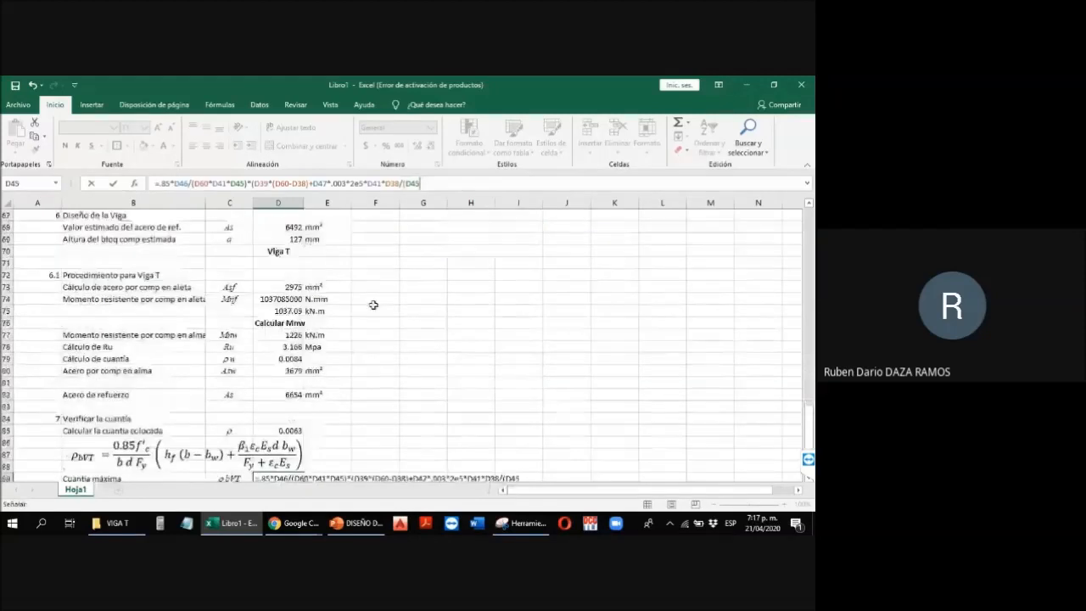
scroll(373, 304, "down", 3)
type("+.003*2e5")
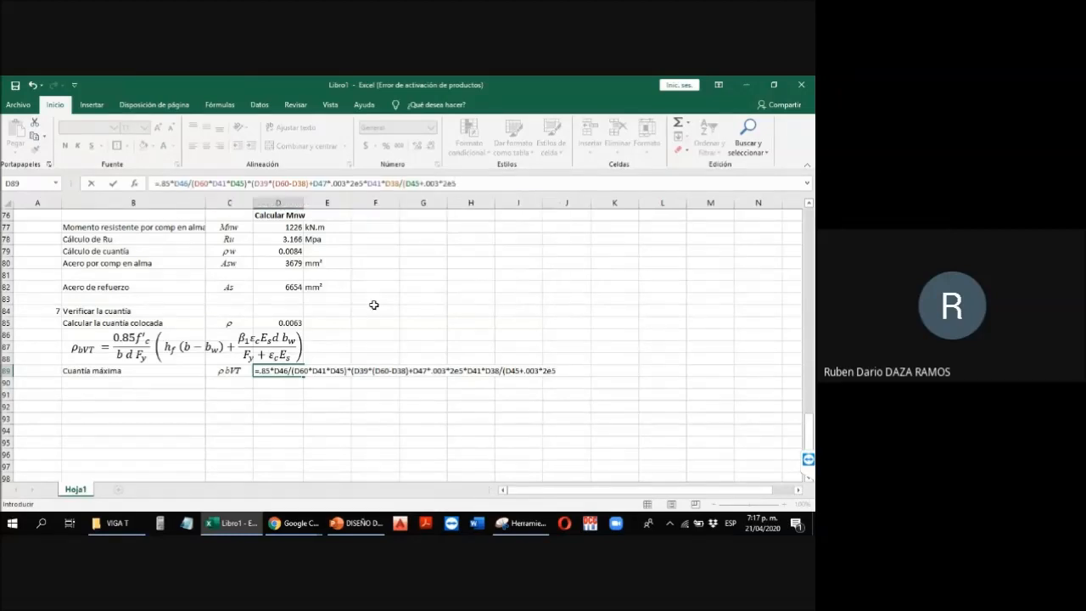
type("))")
key("Return")
key("Up")
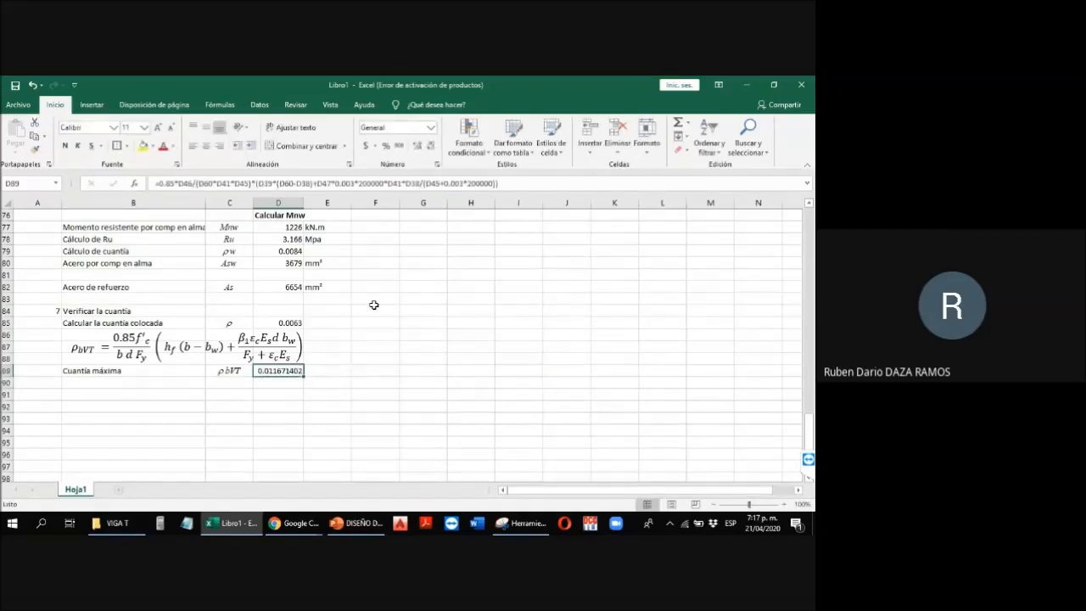
Step: Reduce the maximum ratio in D89 to four decimal places
left_click(429, 147)
left_click(429, 146)
left_click(430, 147)
left_click(429, 147)
left_click(429, 147)
Step: Copy the ρbVT symbol from C89 into C90 and prefix it with 0.75
left_click(231, 373)
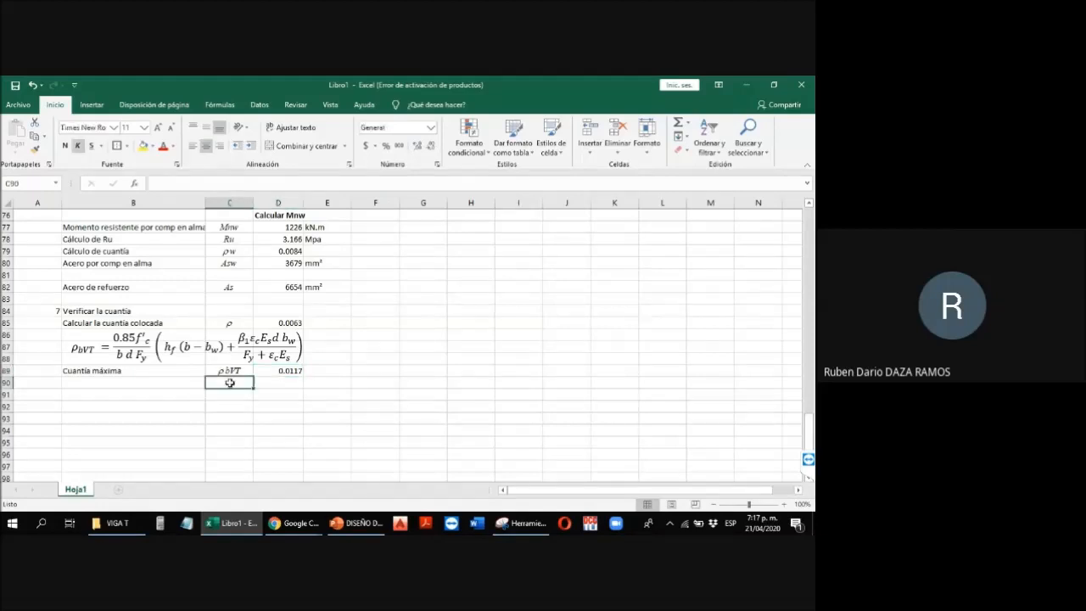
key("ctrl+c")
key("Down")
key("Return")
key("Left")
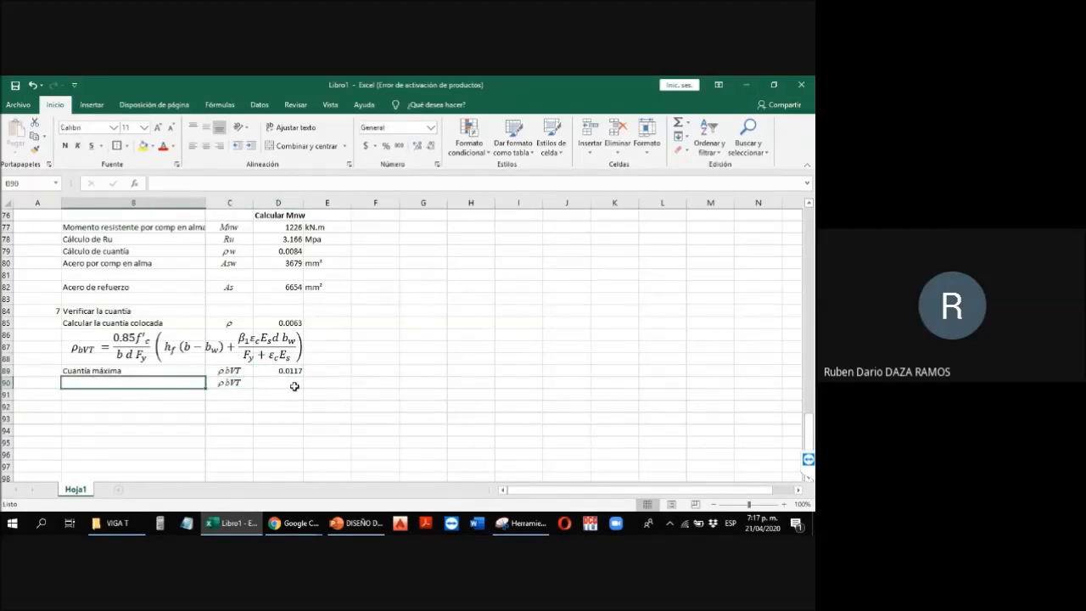
key("Right")
key("F2")
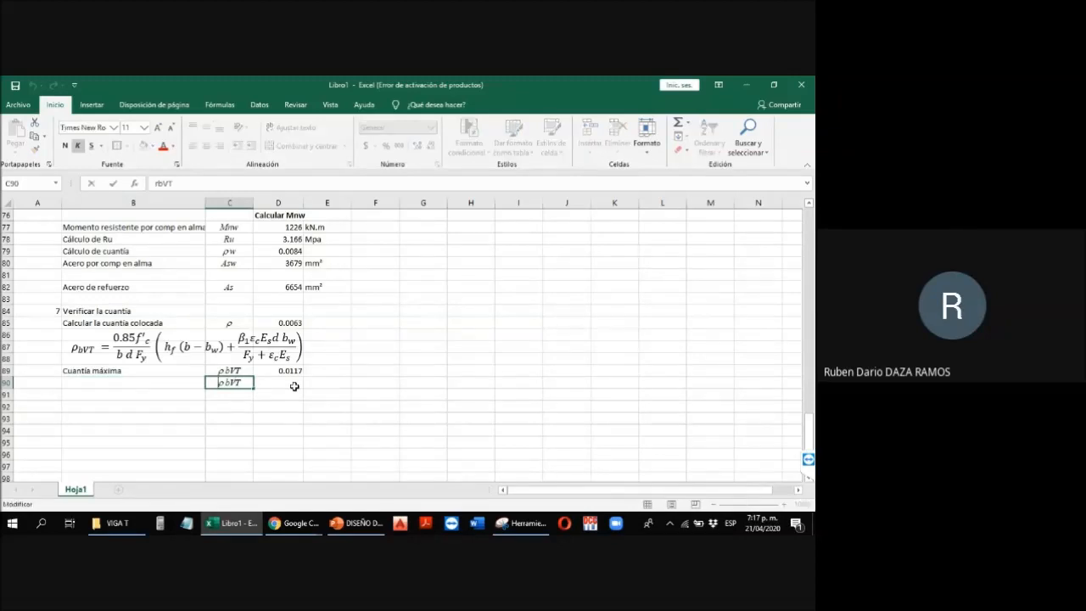
key("Home")
type("0.75")
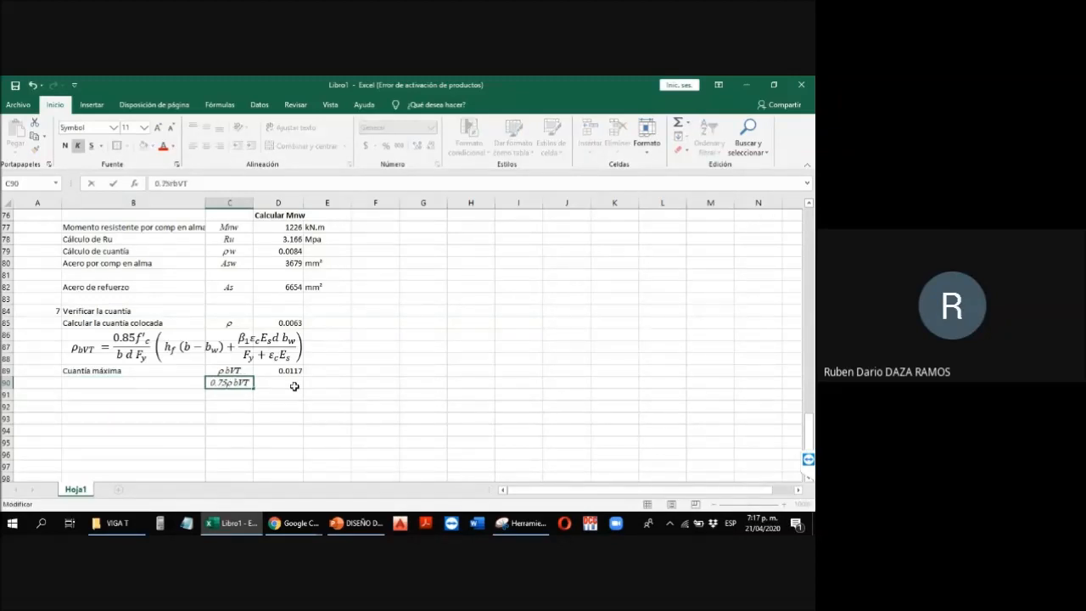
key("Return")
Step: Calculate the reduced maximum ratio in D90 with =D89*.75 and apply the number format of D89 to it
left_click(294, 384)
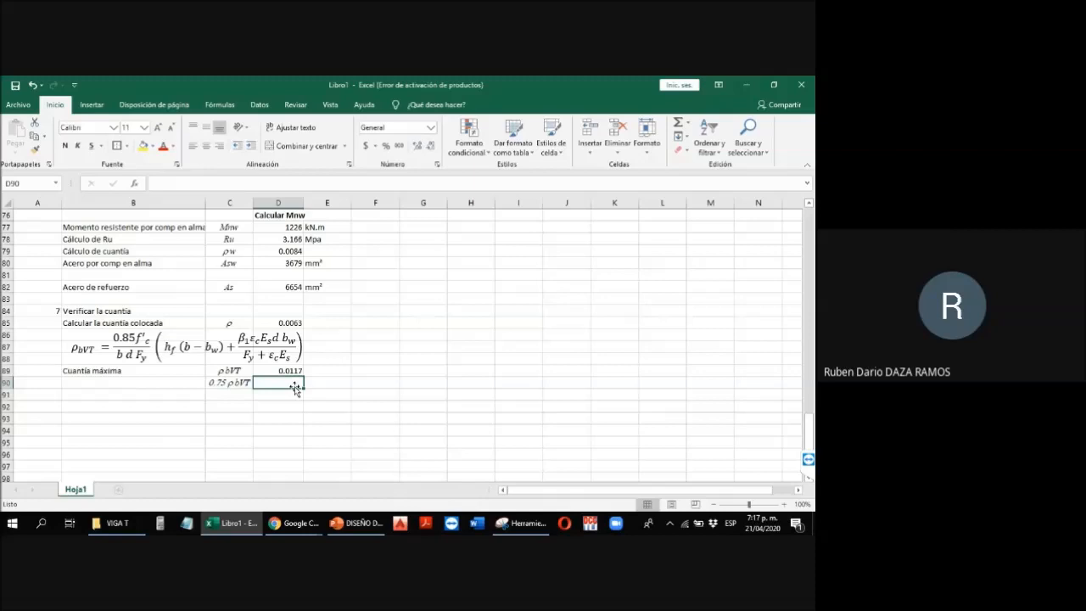
type("=D89*.75")
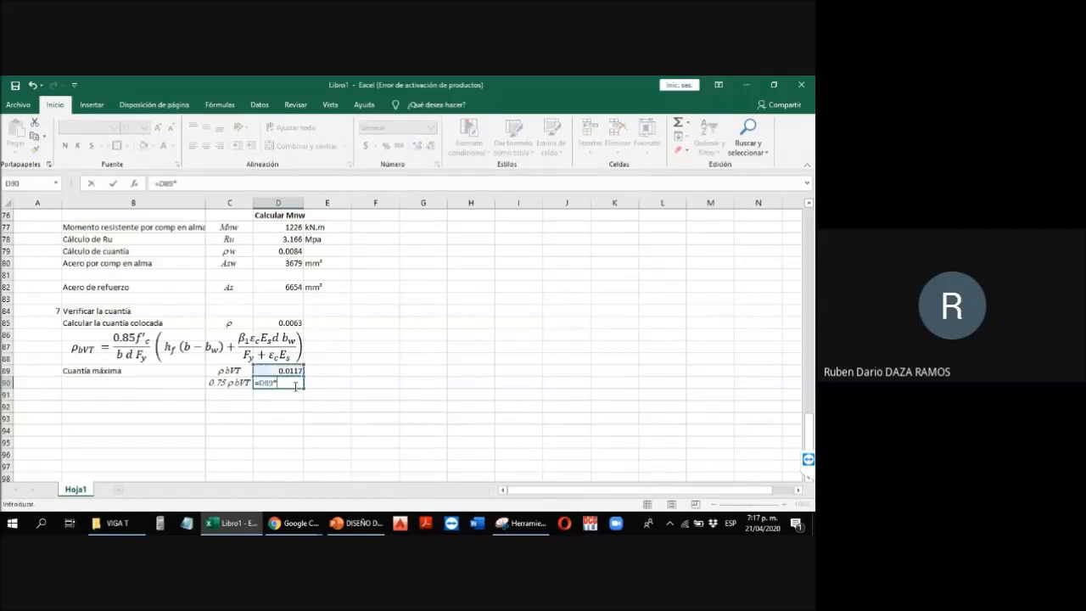
key("Return")
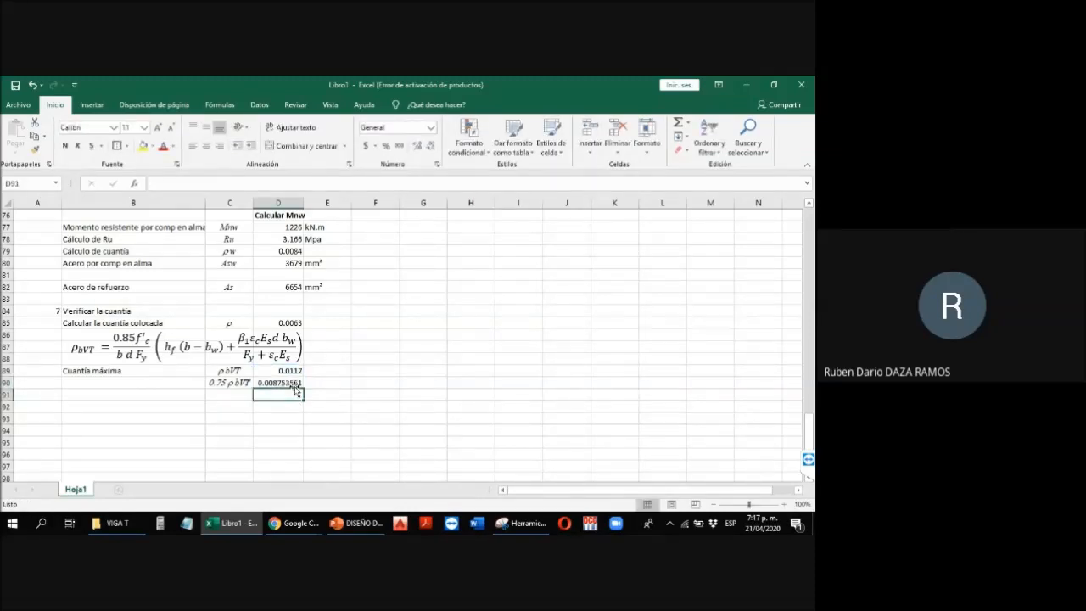
left_click(297, 372)
left_click(36, 151)
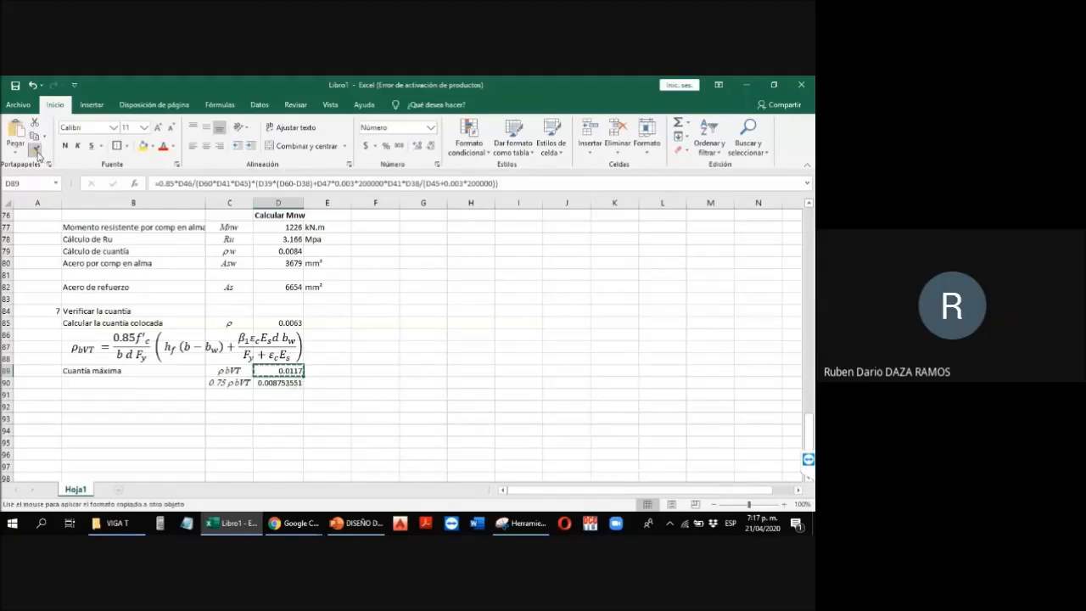
left_click(279, 382)
Step: Enter =SI(D90>D85,"ok!","Rediseñar") in D91 to check the placed ratio, and make the cell centred and bold
left_click(269, 397)
type("=si(")
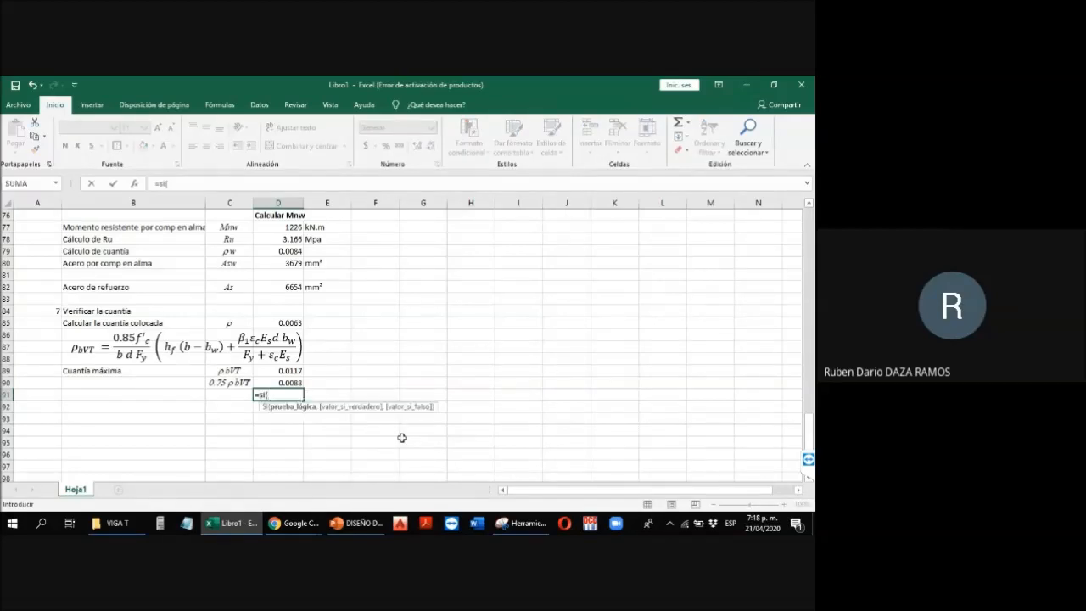
key("Up")
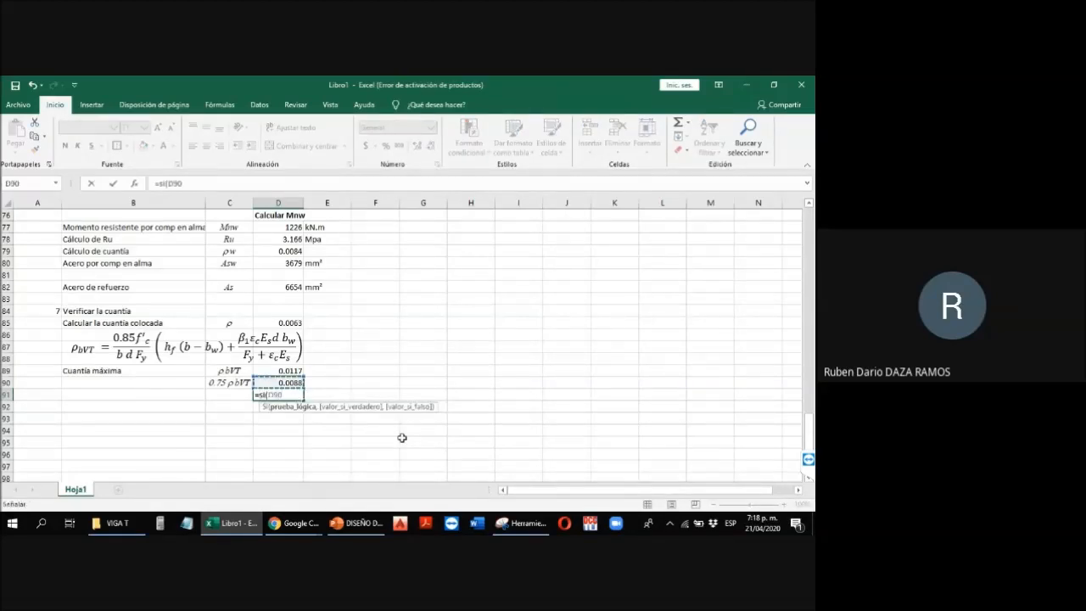
type(">")
left_click(291, 324)
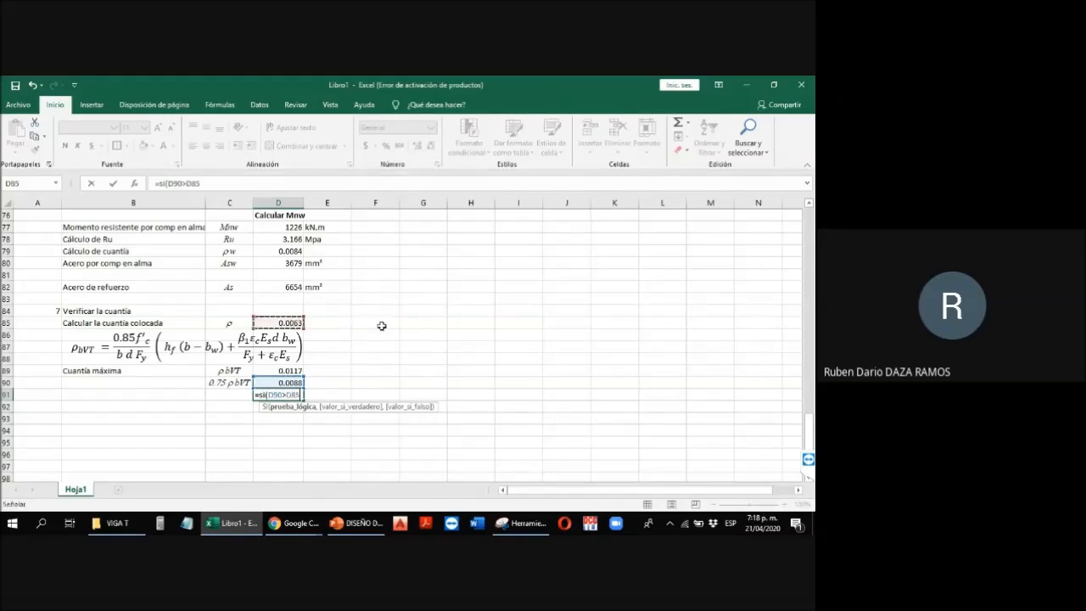
type(",\"")
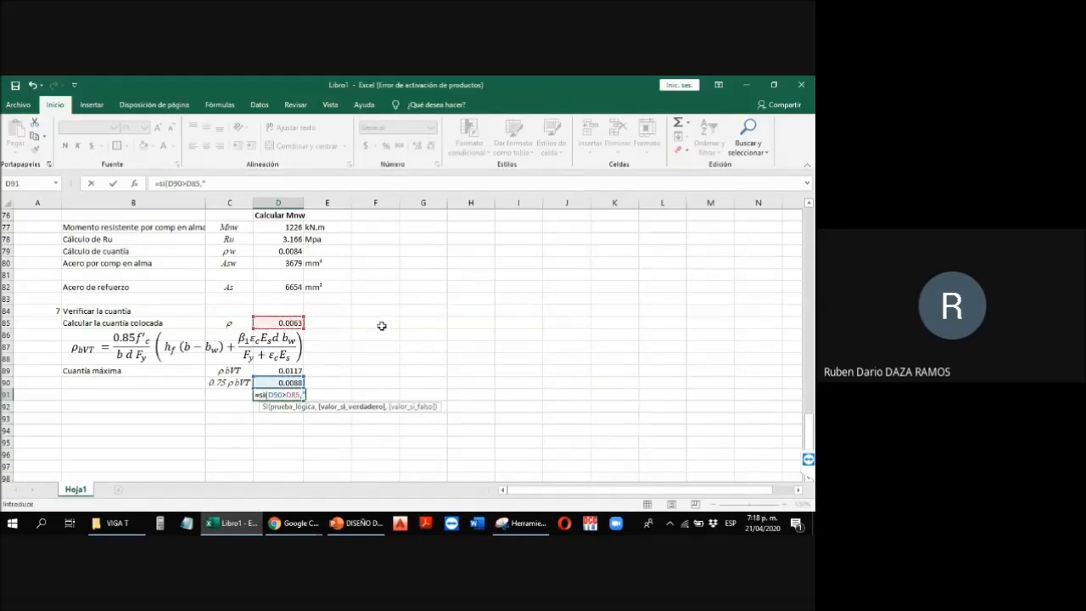
type("ok!\",")
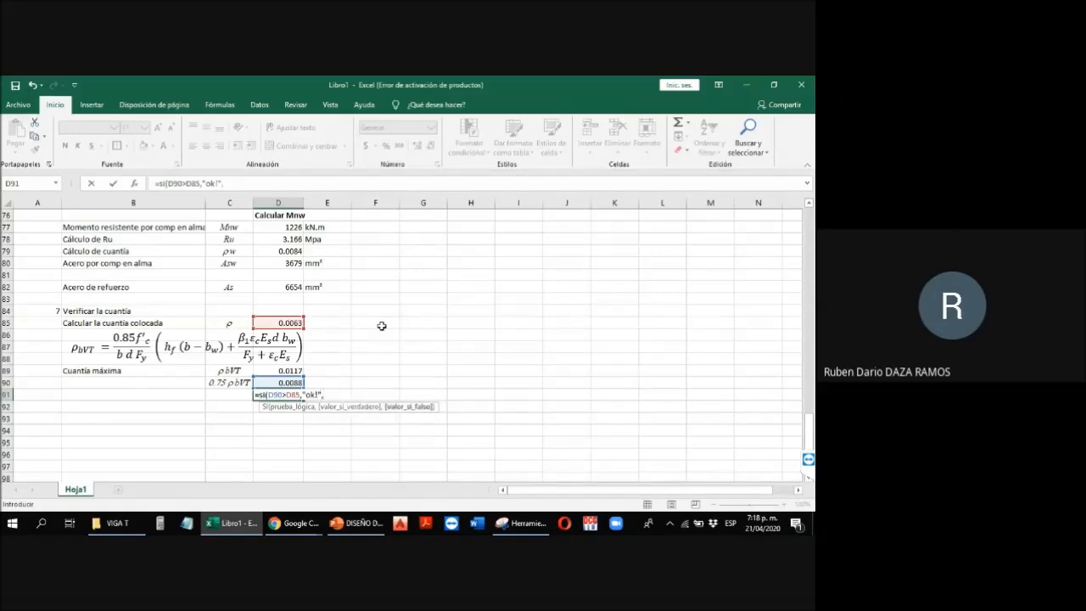
type("\"Rediseñar\")")
key("ctrl+Return")
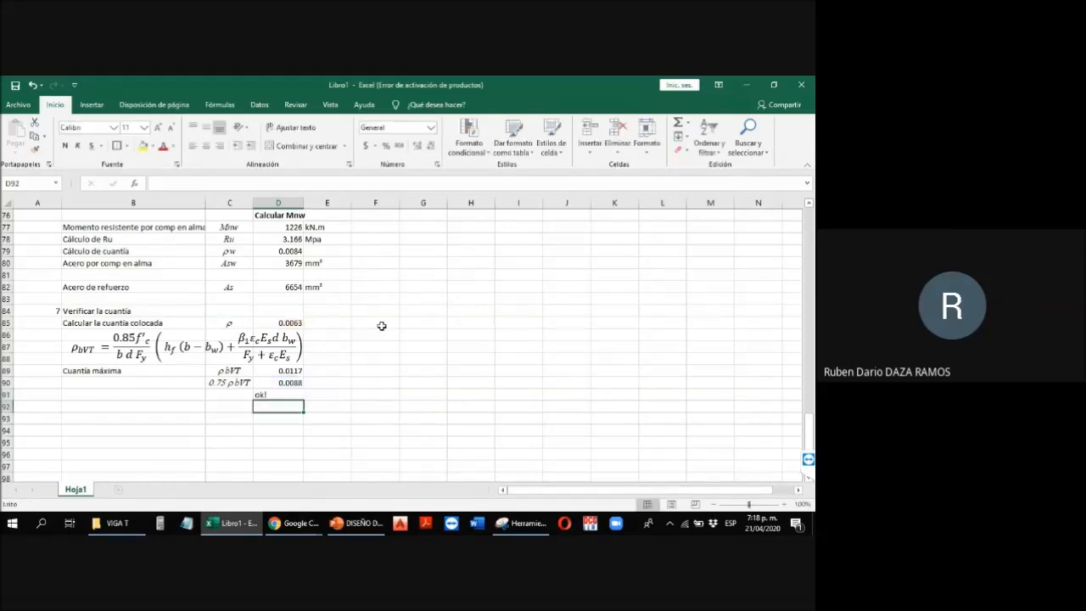
left_click(206, 145)
left_click(67, 146)
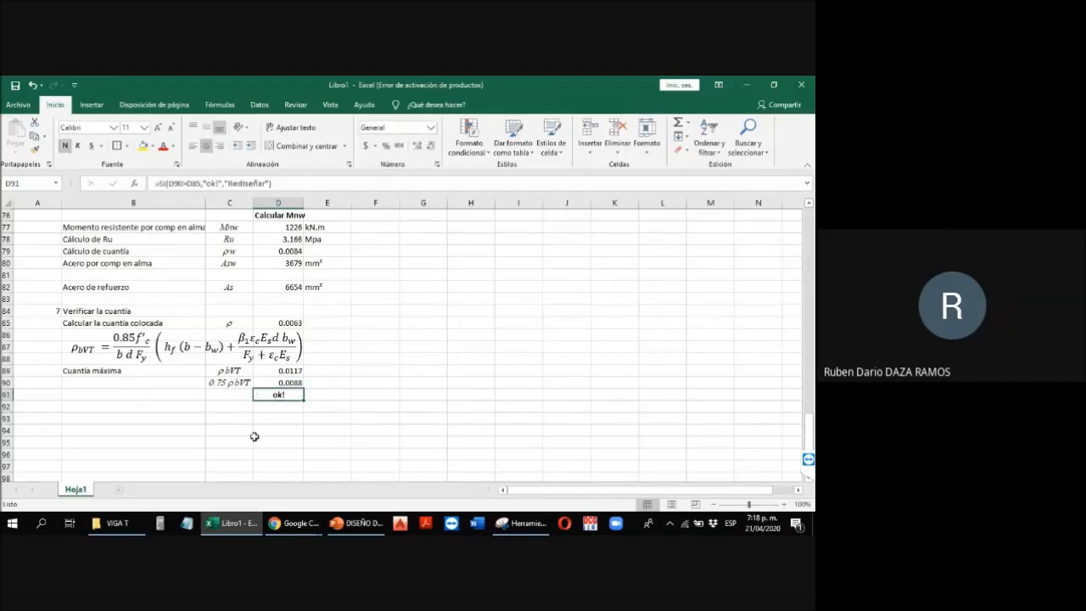
Step: Highlight the Acero de refuerzo row B82:E82 with an outside border and a yellow fill
left_click(98, 410)
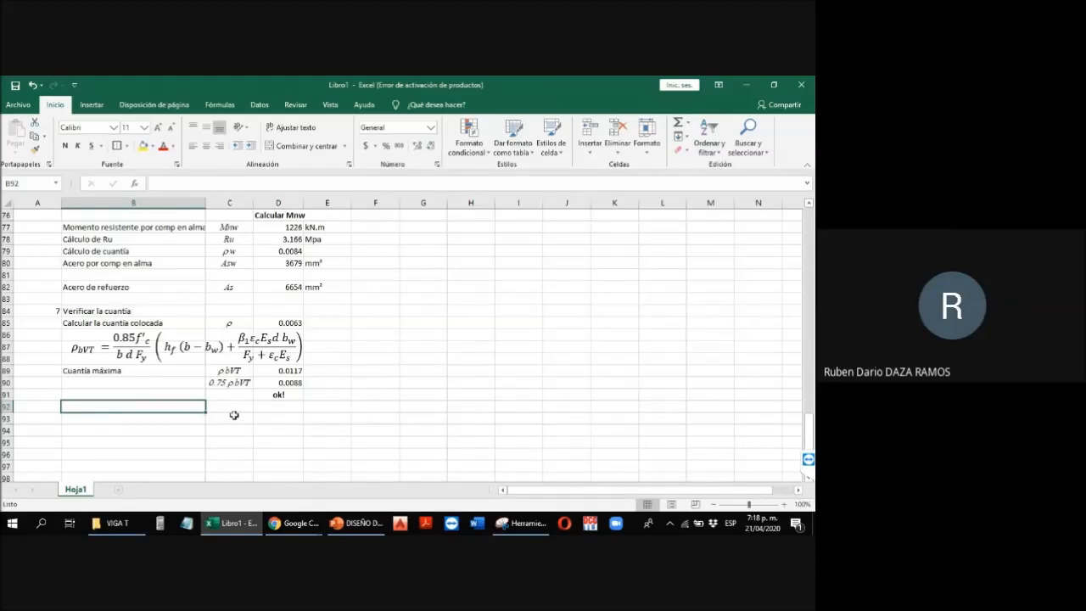
left_click_drag(85, 287, 341, 296)
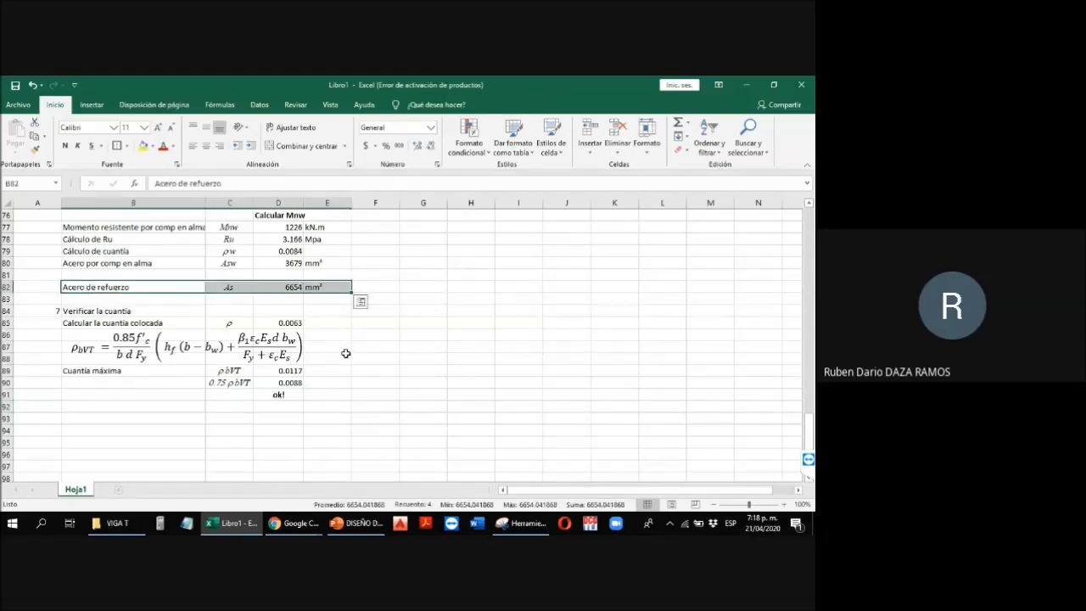
left_click(116, 145)
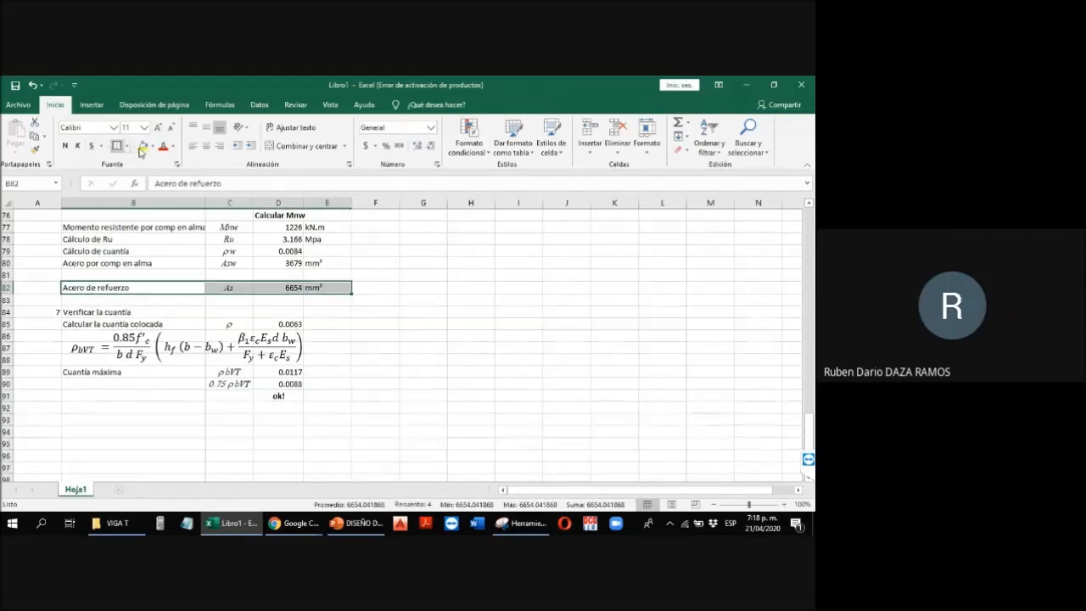
left_click(141, 147)
Step: Calculate the number of reinforcing bars in G82 with =D82/510
left_click(423, 288)
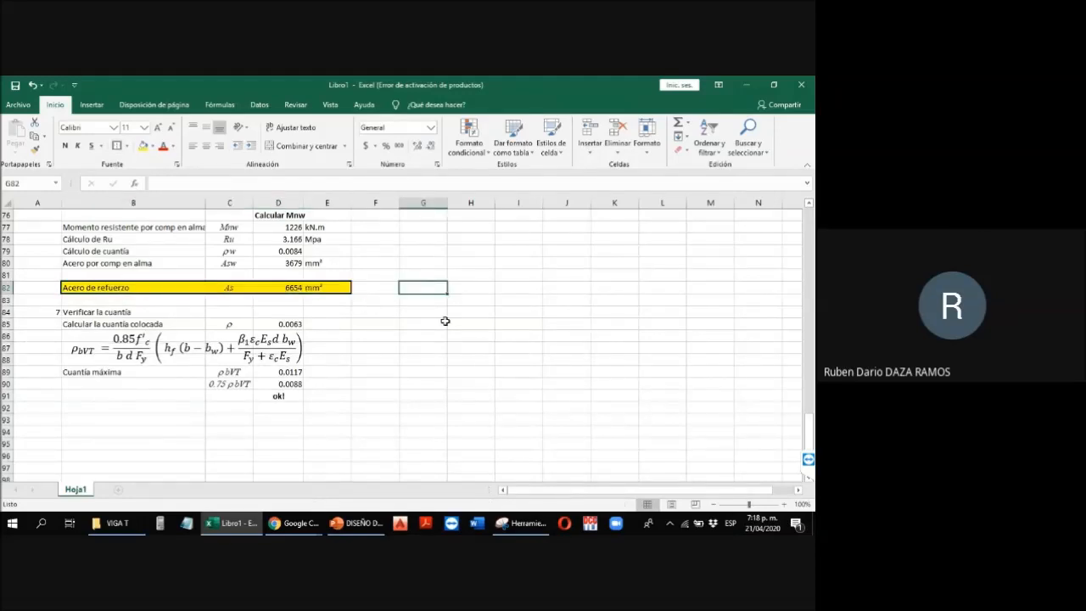
type("=")
key("Left")
key("Left")
key("Left")
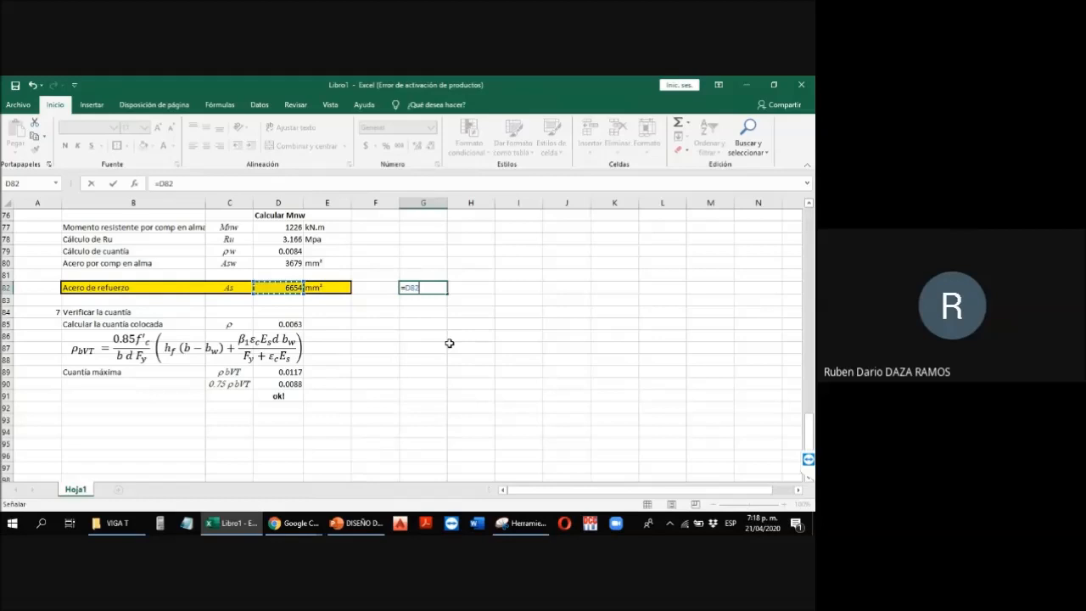
type("/510")
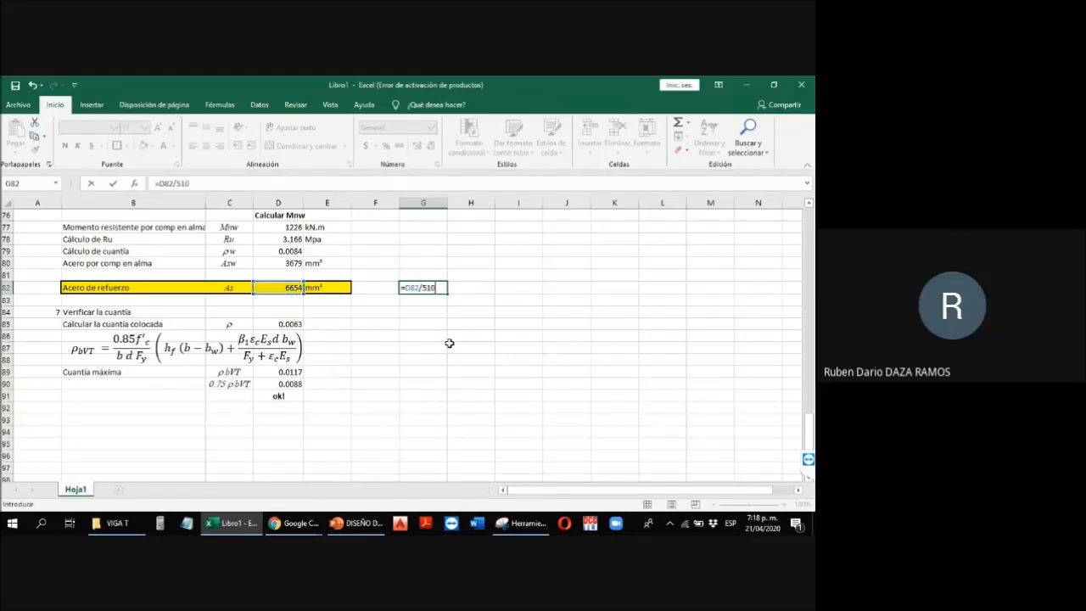
key("Return")
key("Up")
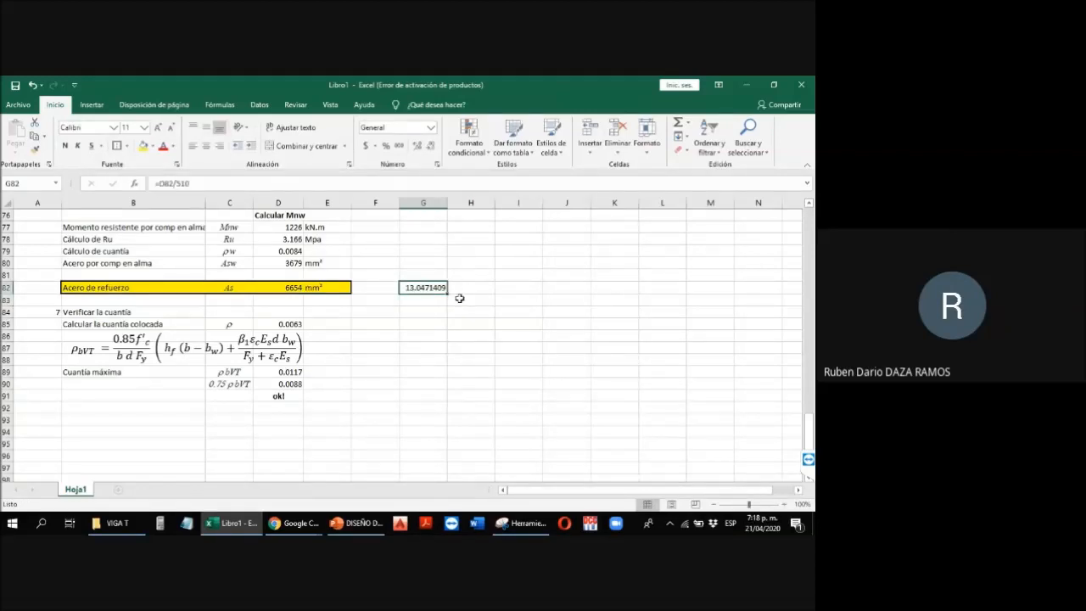
Step: Format the bar count in G82 to show two decimal places
left_click(270, 292)
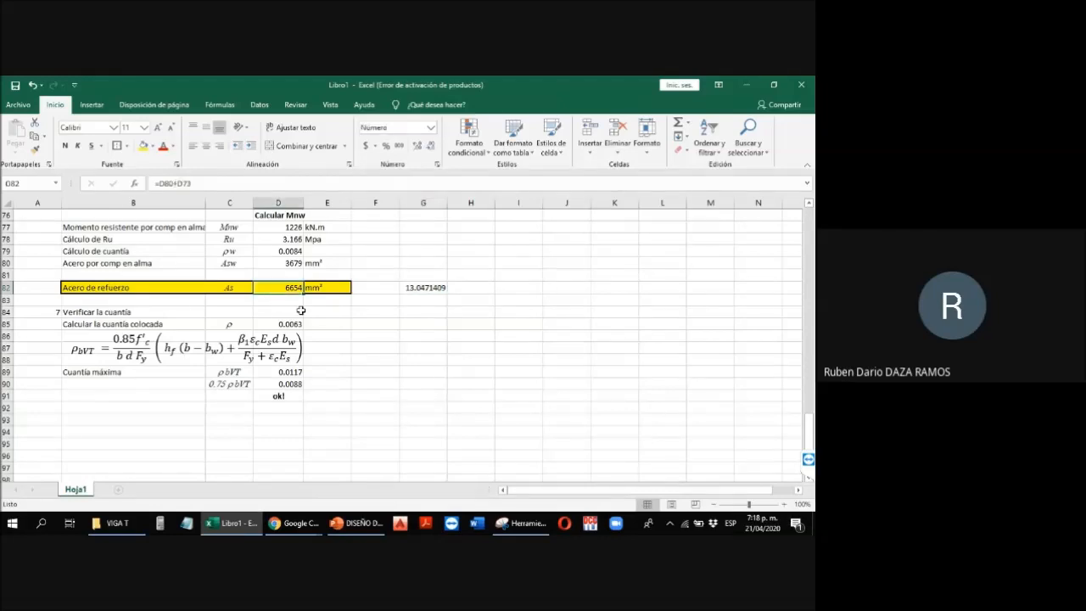
scroll(300, 311, "up", 19)
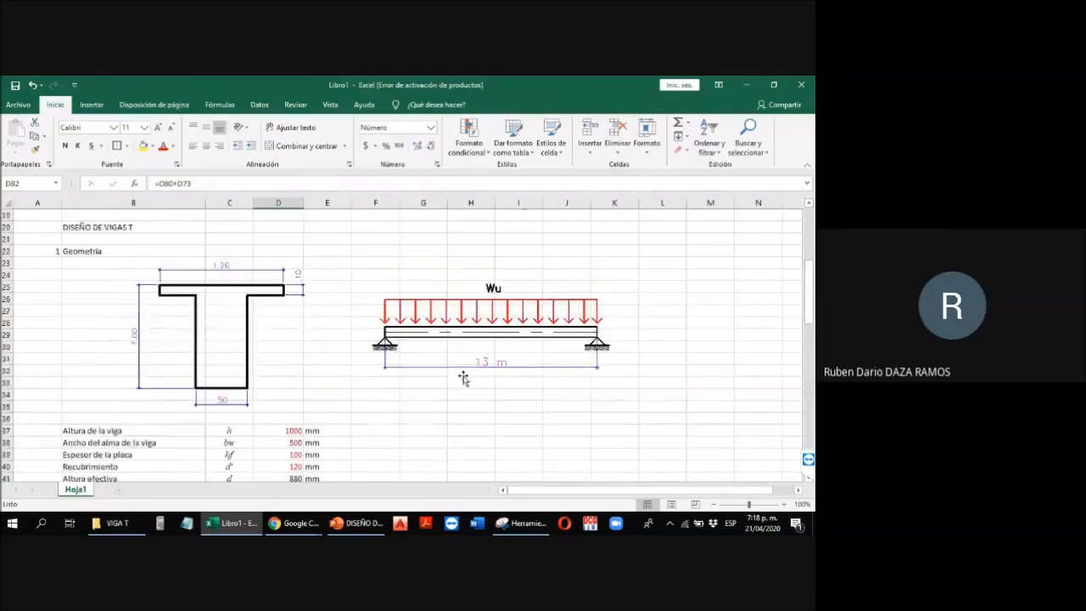
scroll(582, 369, "down", 20)
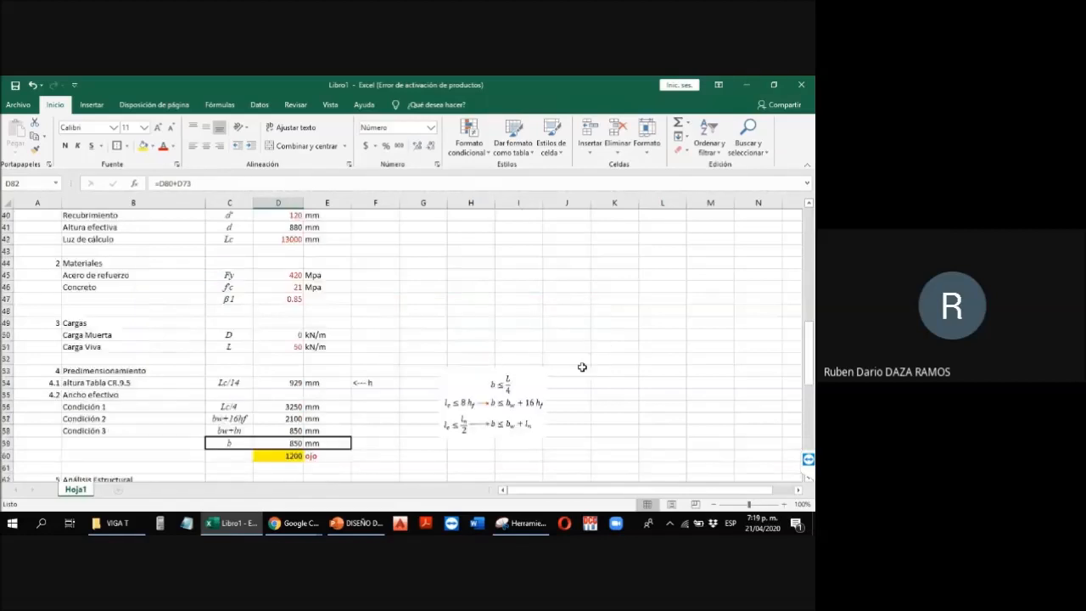
scroll(482, 329, "up", 1)
left_click(424, 287)
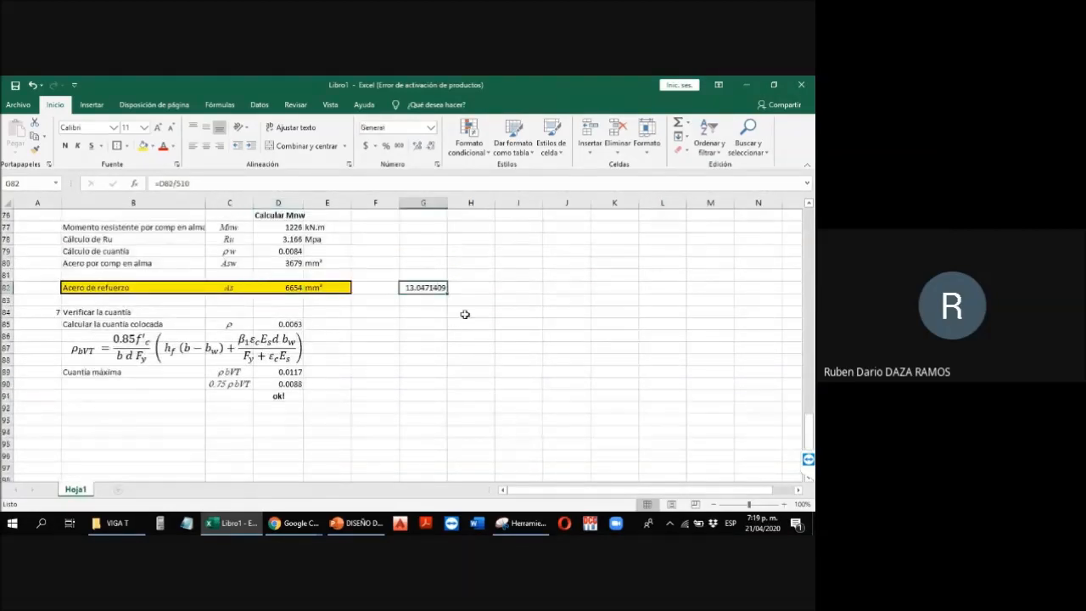
left_click(431, 147)
left_click(431, 147)
left_click(431, 147)
left_click(430, 146)
left_click(431, 147)
left_click(430, 147)
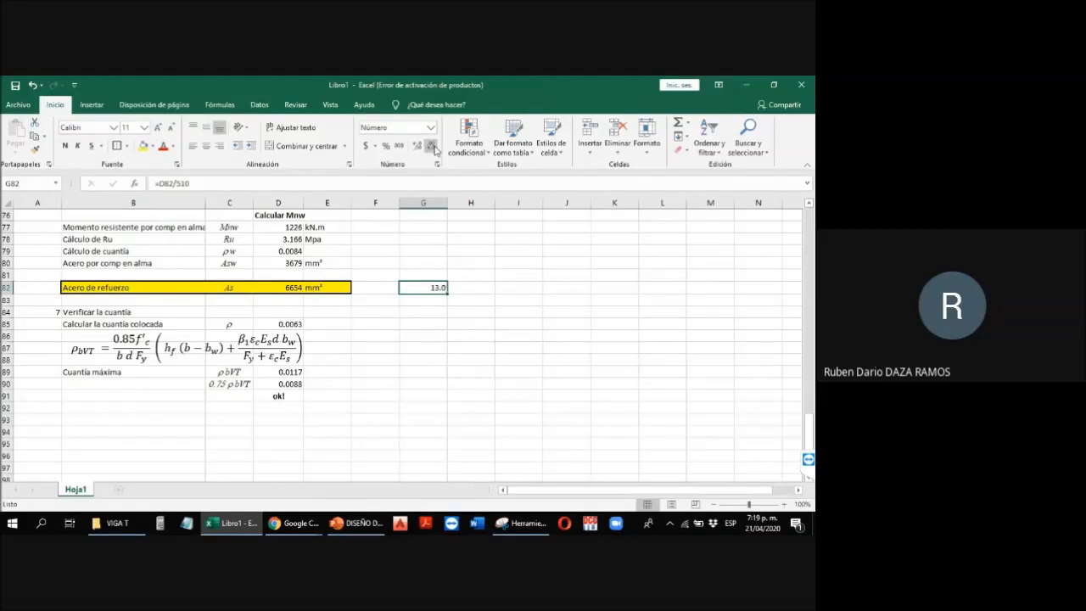
left_click(416, 148)
Step: Set the Recubrimiento d' in D40 to 60 mm
left_click(292, 286)
scroll(365, 325, "up", 13)
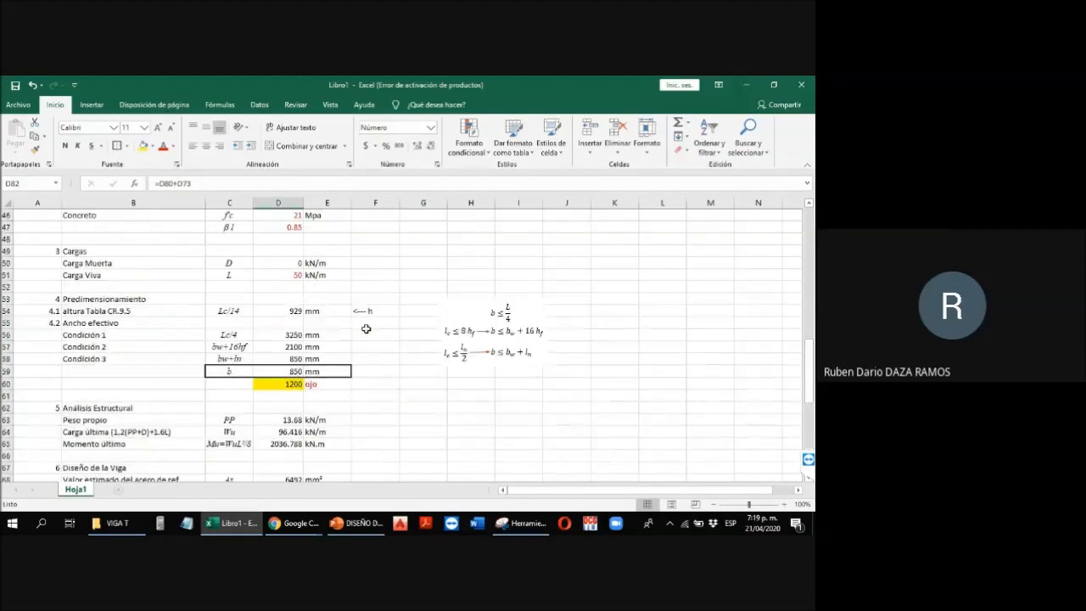
scroll(365, 329, "up", 1)
left_click(280, 289)
key("Down")
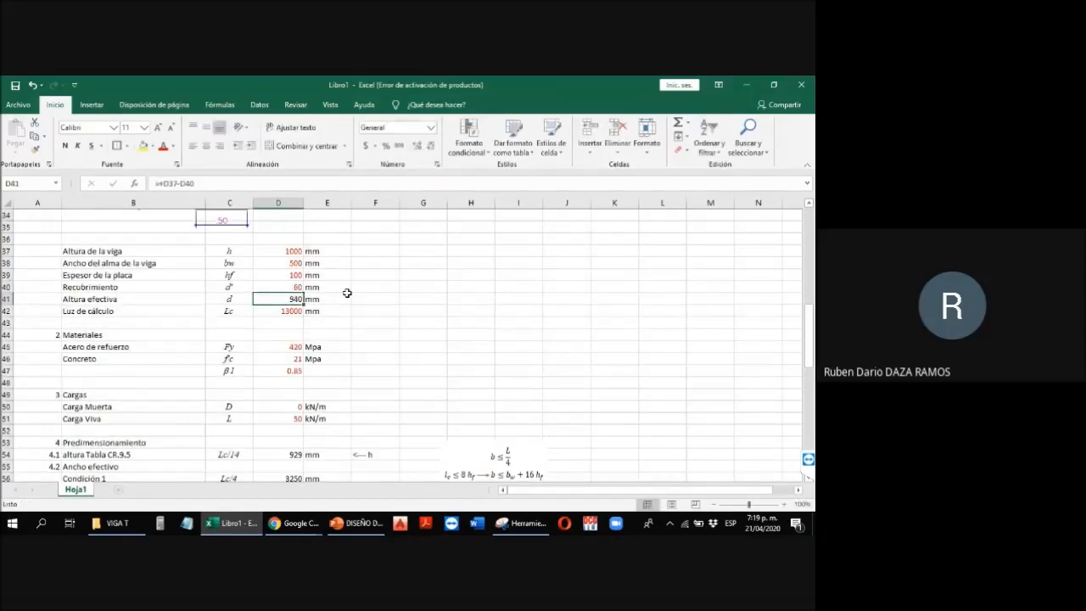
Step: Examine the recalculated reinforcement steel, the bar count in G82 and the ratio verification in section 7
scroll(433, 300, "down", 5)
scroll(433, 301, "down", 5)
scroll(356, 283, "up", 1)
scroll(339, 297, "down", 2)
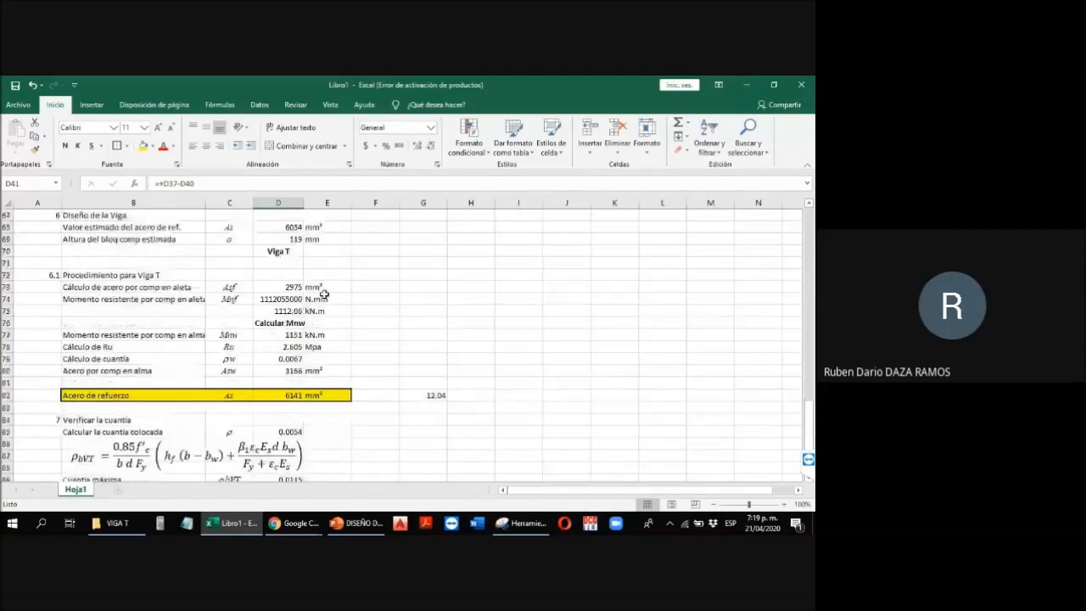
scroll(324, 294, "down", 3)
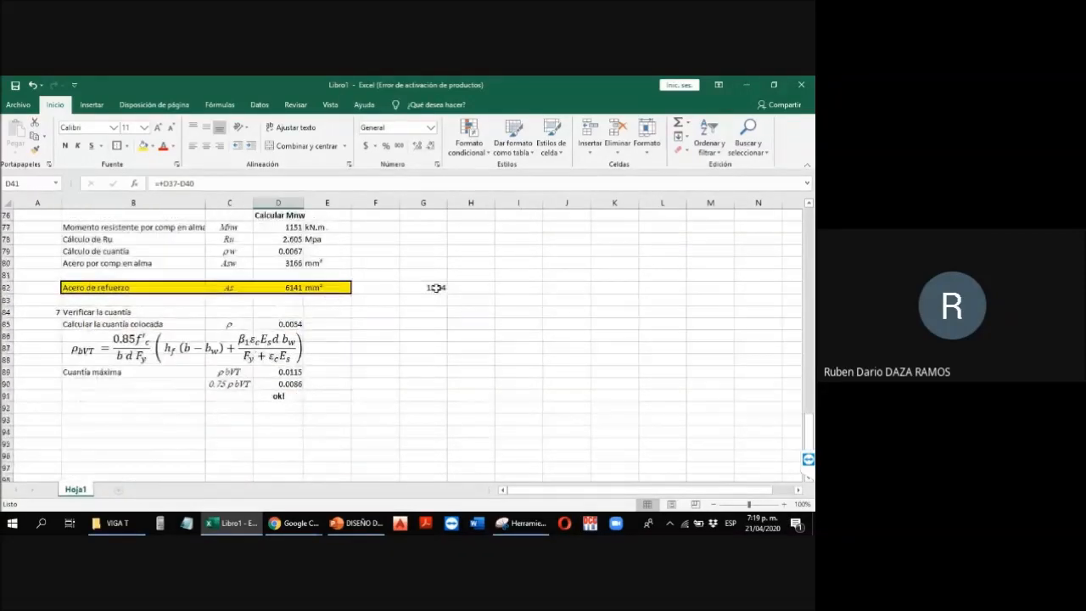
left_click(435, 287)
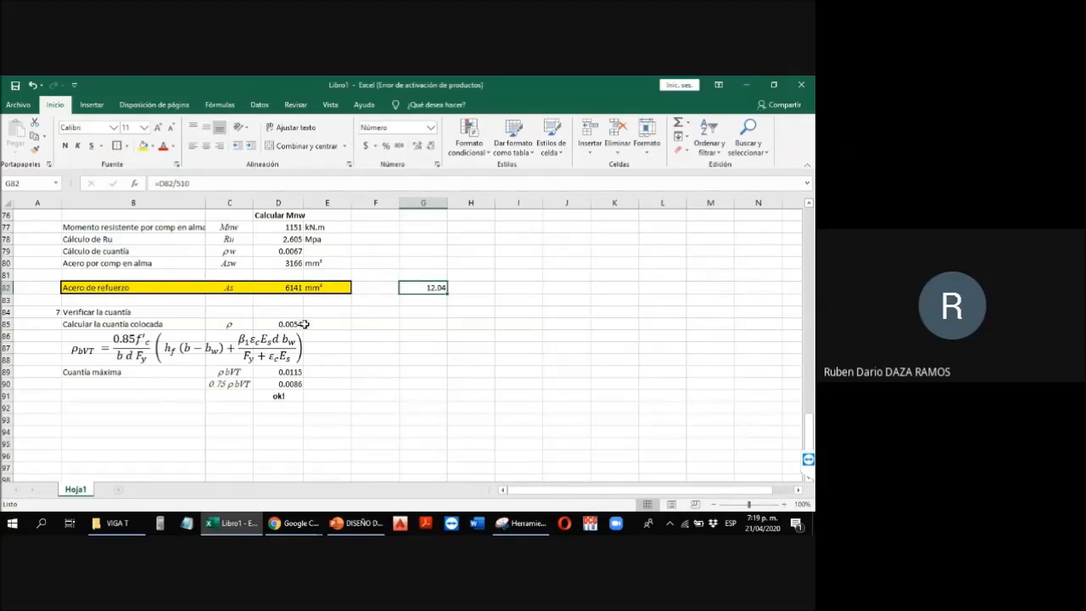
scroll(304, 324, "up", 2)
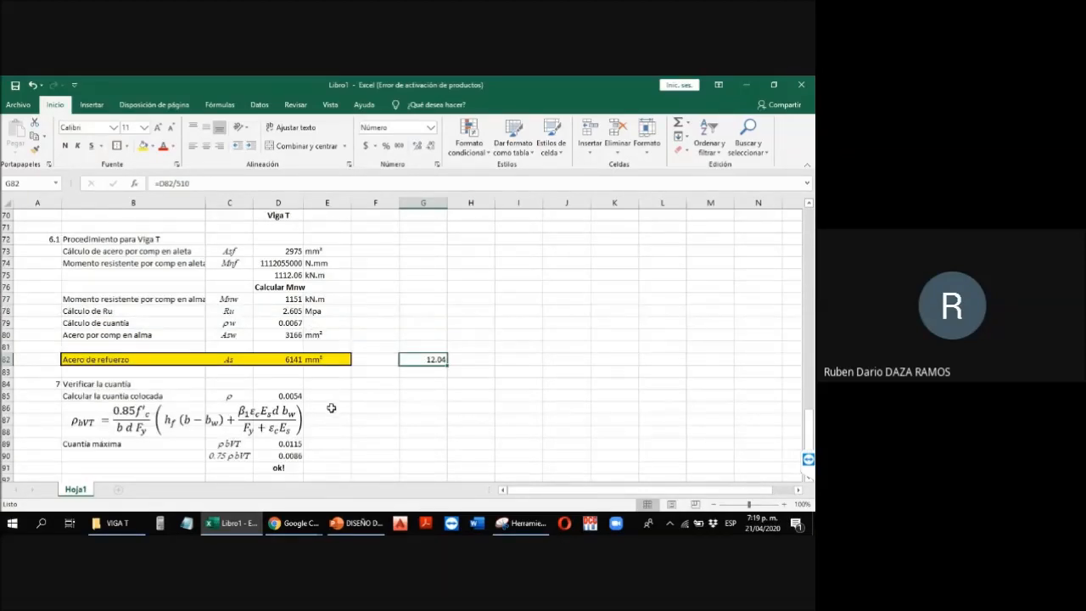
left_click(379, 363)
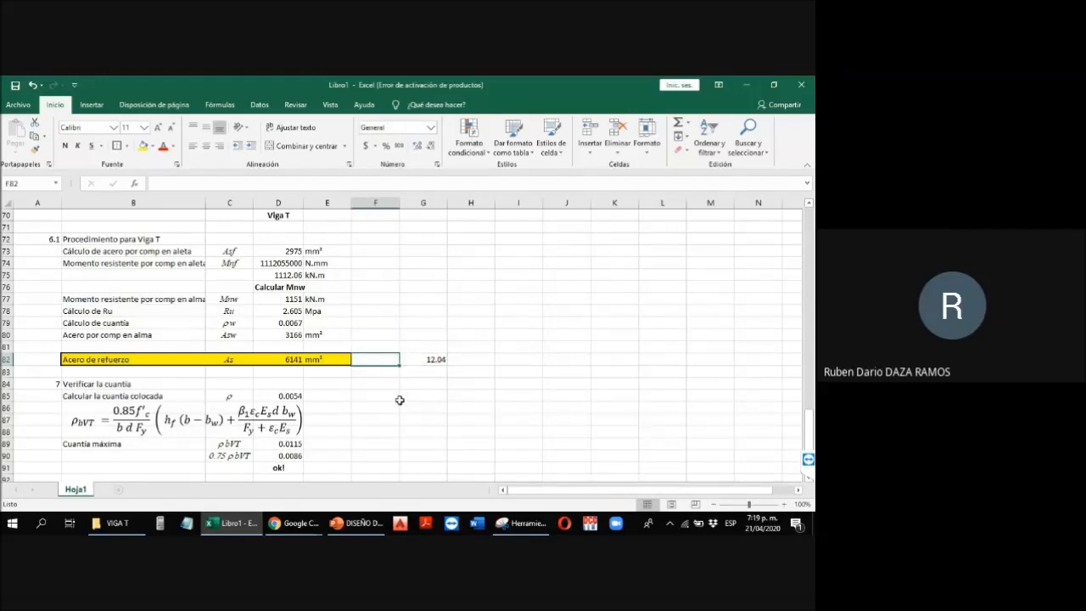
Step: Make the title DISEÑO DE VIGAS T in B20 bold and italic
scroll(400, 399, "up", 17)
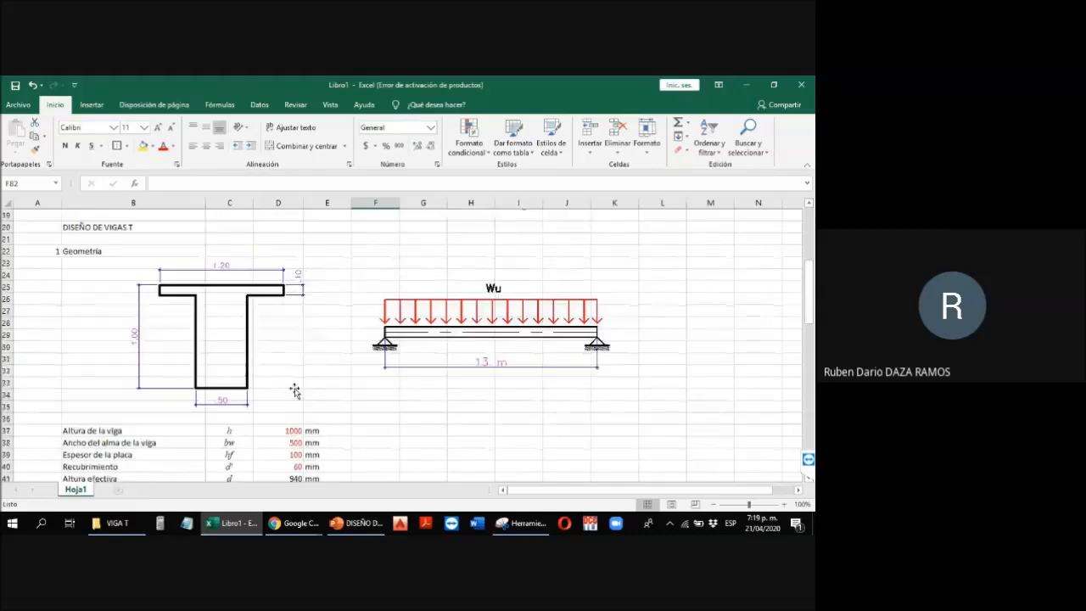
left_click(410, 416)
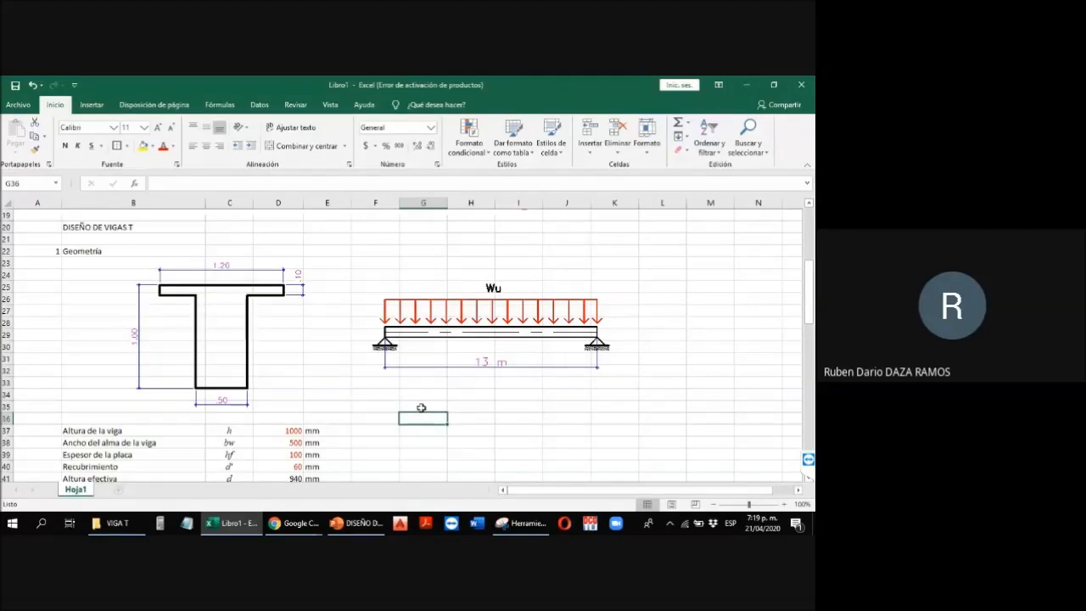
left_click(165, 229)
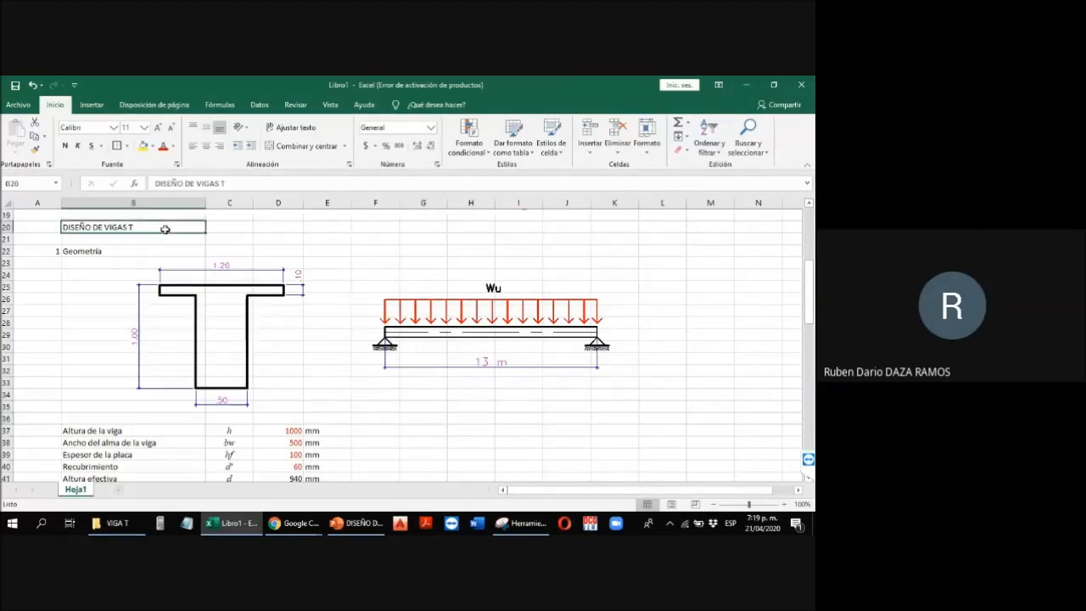
key("ctrl+n")
key("ctrl+k")
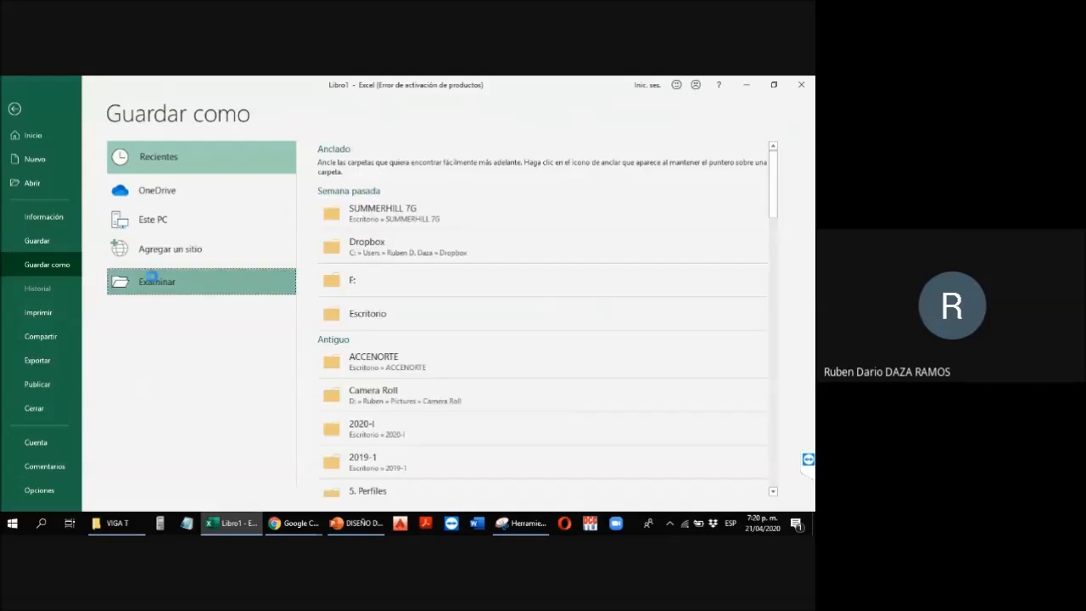
Step: Save the workbook as "viga t" in the VIGA T folder on the desktop
left_click(151, 281)
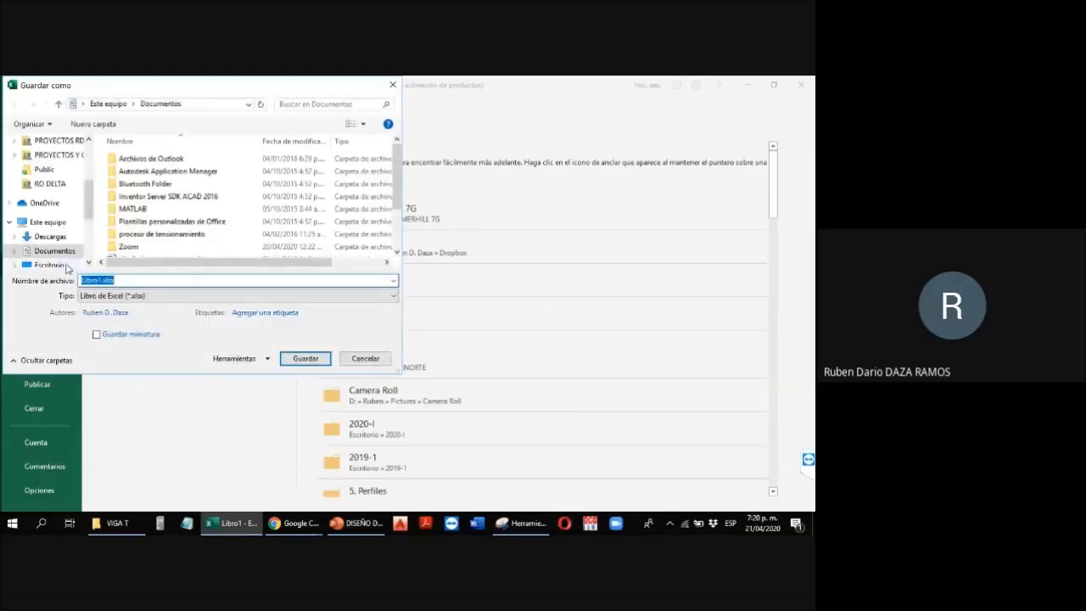
left_click(67, 266)
left_click(125, 190)
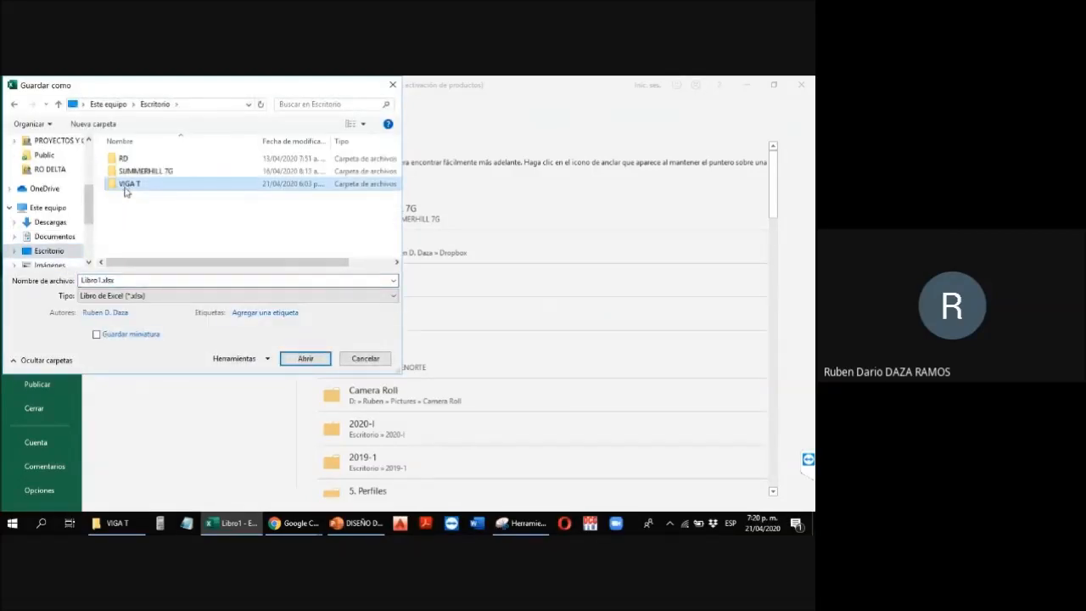
double_click(125, 190)
left_click(132, 284)
type("viga t")
key("Return")
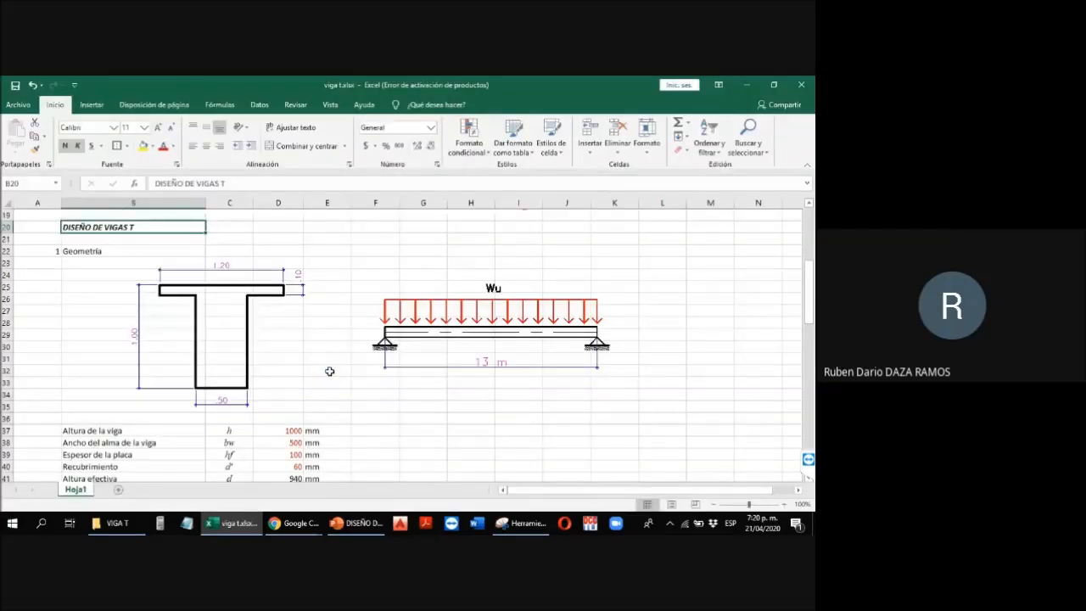
Step: Review the reinforcement and ratio results, and inspect the adopted effective width in D60
left_click(329, 370)
scroll(404, 415, "down", 19)
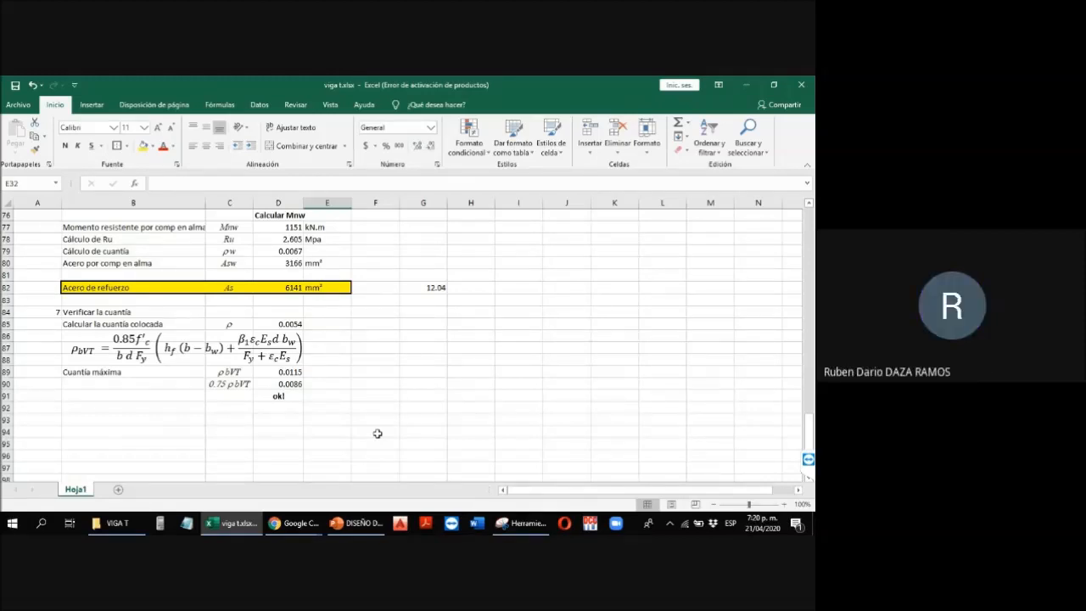
scroll(376, 432, "up", 8)
left_click(292, 312)
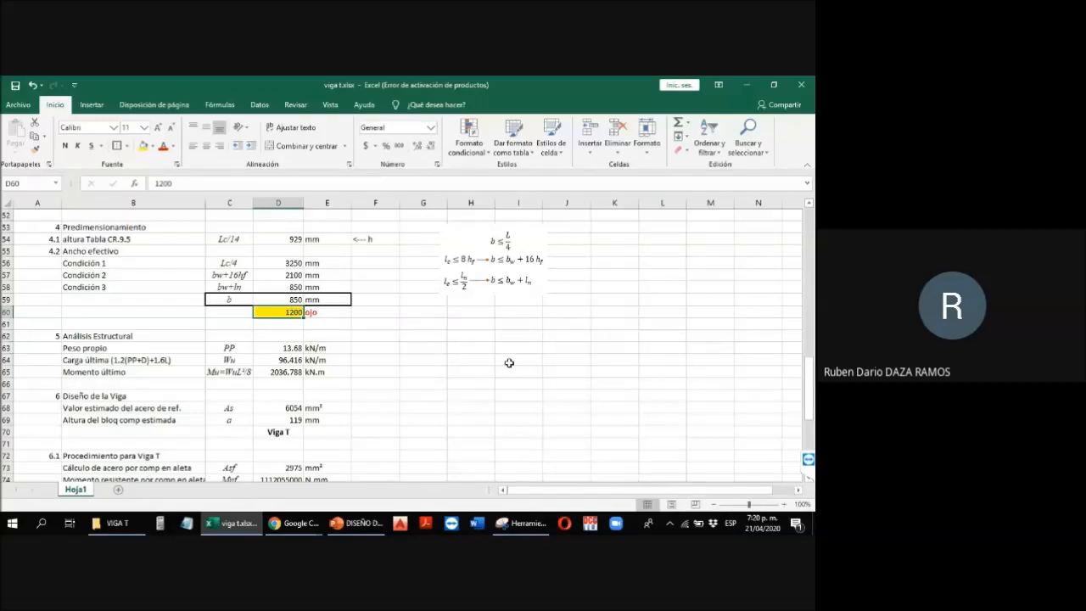
Step: Link the adopted effective width in D60 to the calculated width b with the formula =D59
type("=")
left_click(298, 297)
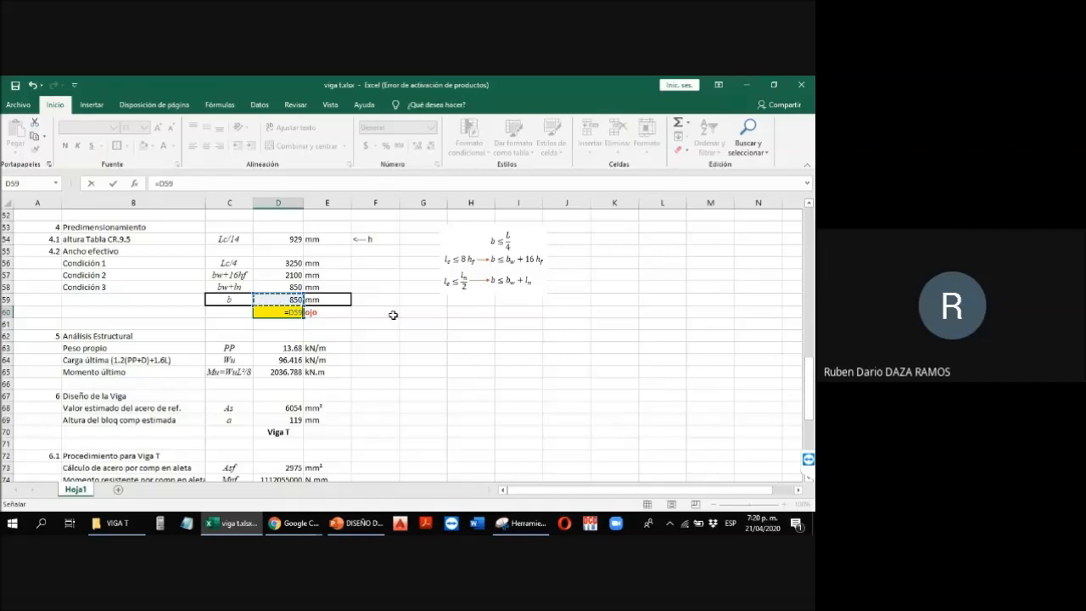
key("Return")
Step: Examine the beam type in D70, the reinforcement steel, the ratio verification and the adopted width in D60
scroll(393, 315, "down", 1)
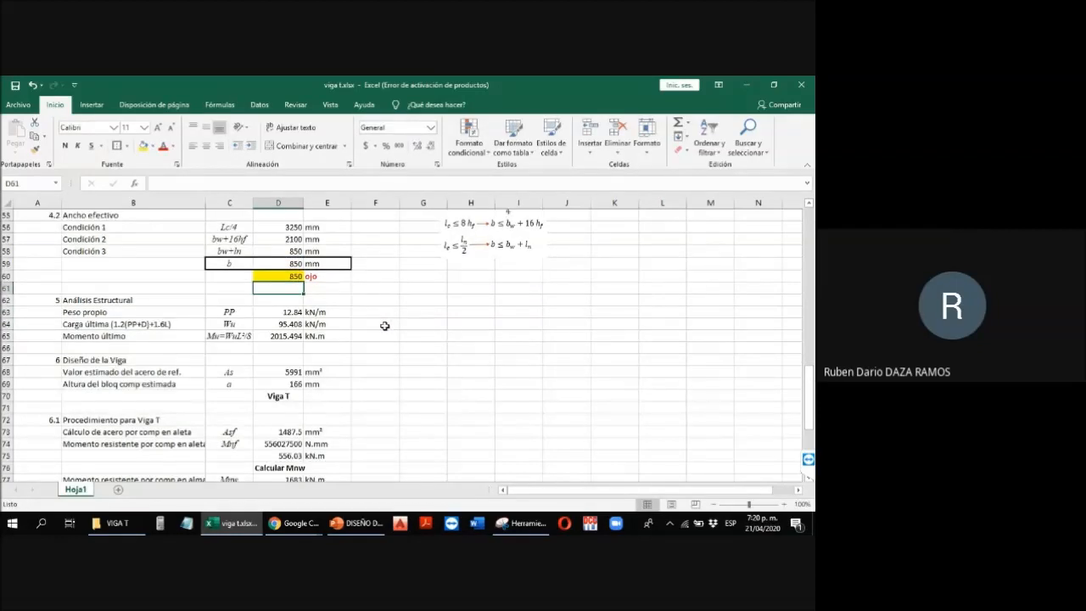
left_click(280, 396)
scroll(424, 387, "down", 1)
scroll(424, 387, "down", 2)
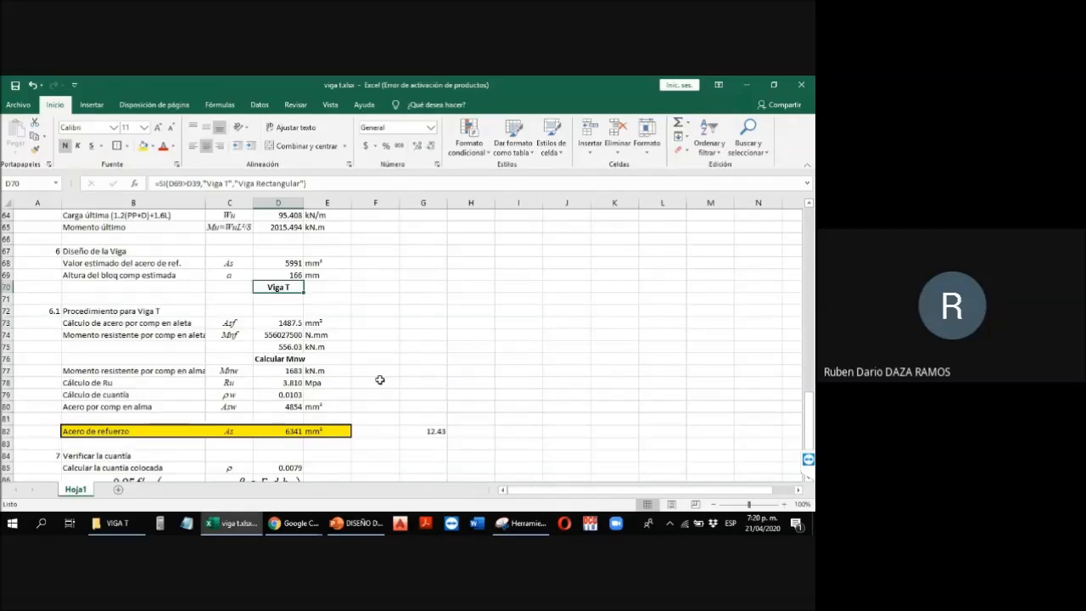
scroll(379, 380, "down", 3)
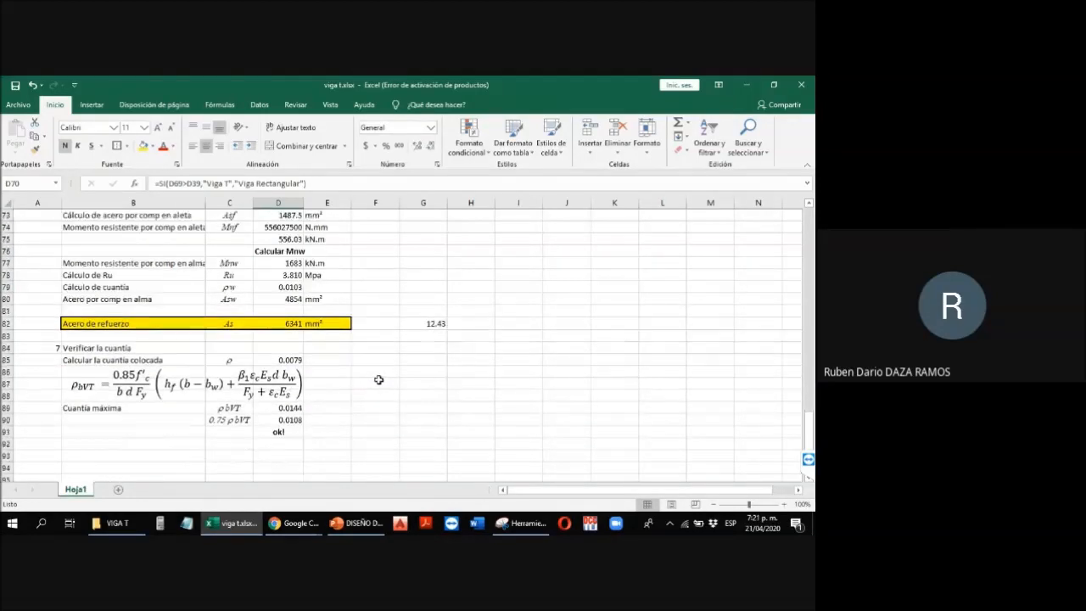
left_click(295, 420)
scroll(346, 410, "up", 1)
scroll(347, 411, "up", 6)
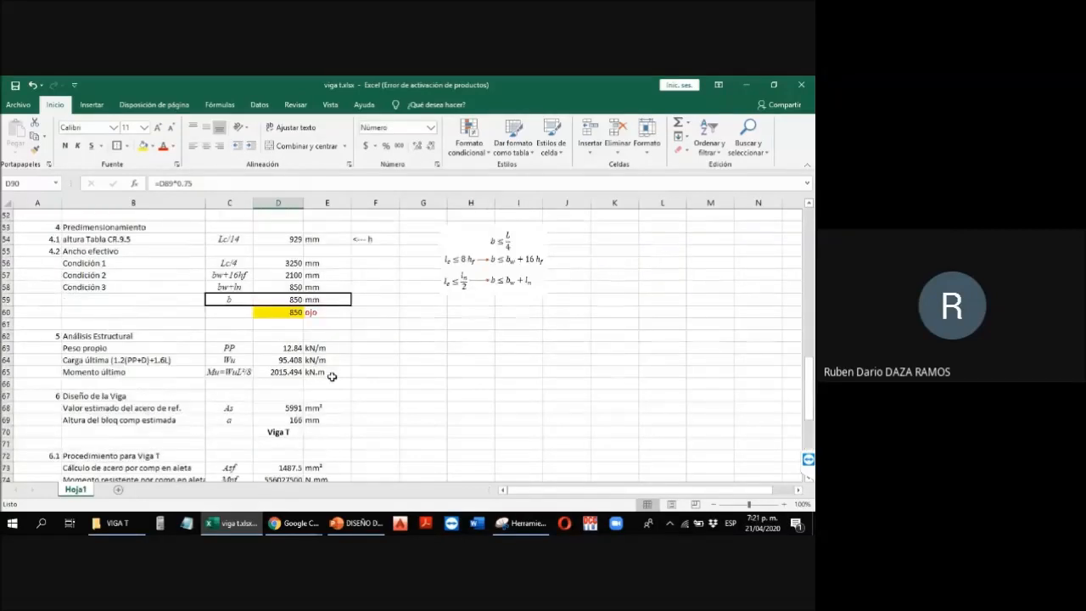
left_click(288, 312)
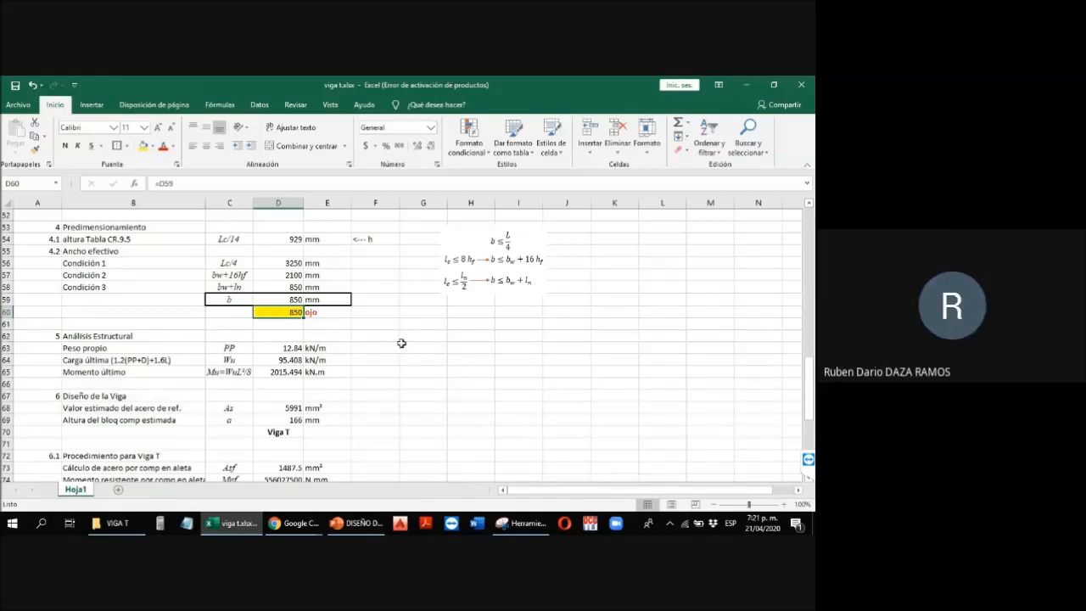
left_click(396, 311)
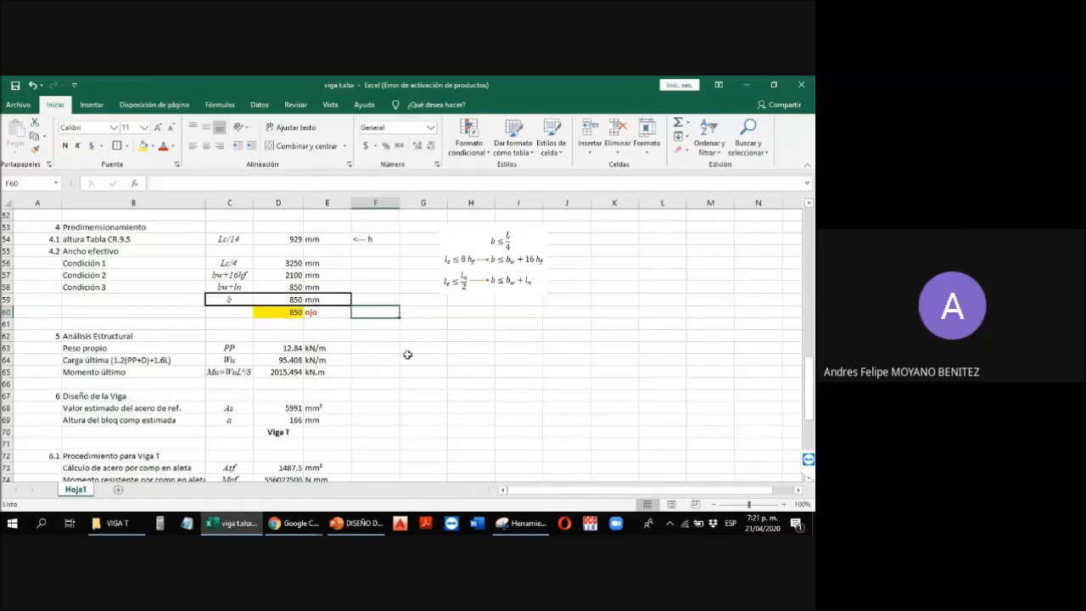
Step: Inspect the Lc/14 height in section 4.1 and its h note against the beam's input data
scroll(407, 355, "up", 3)
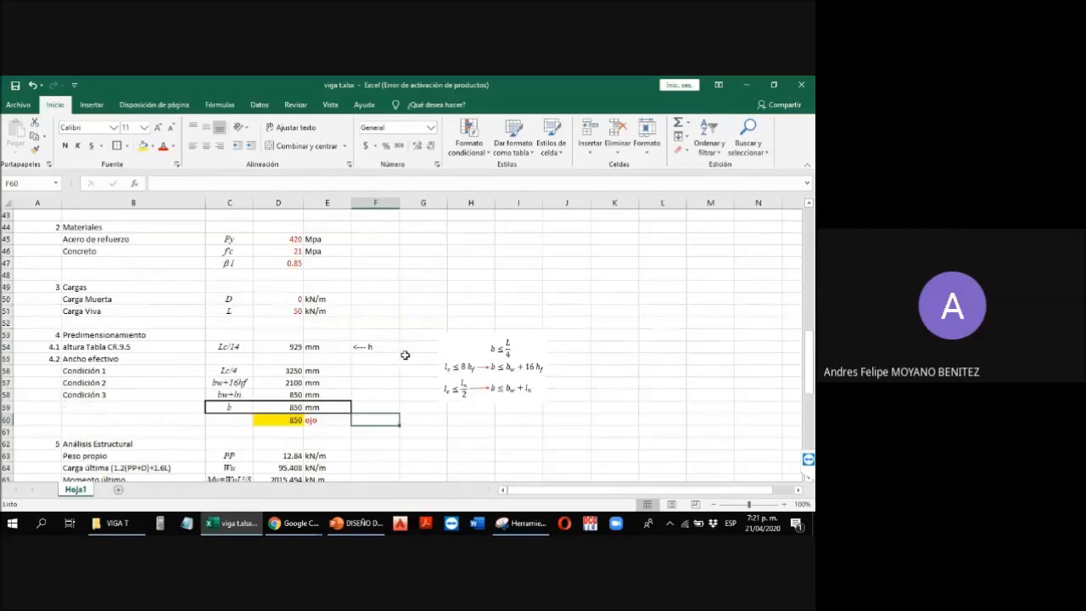
left_click(363, 346)
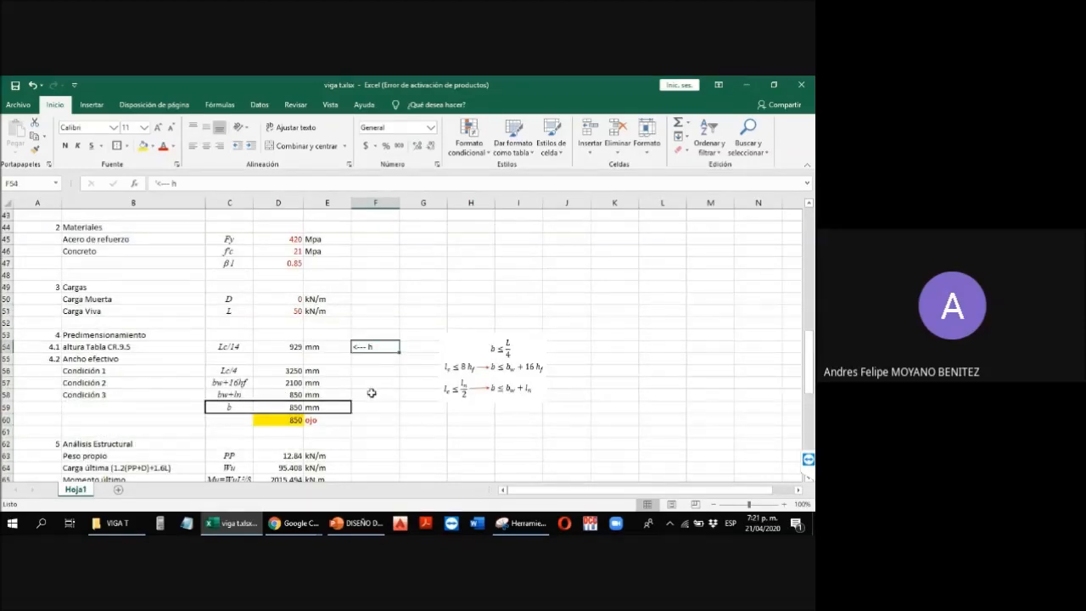
scroll(372, 393, "up", 2)
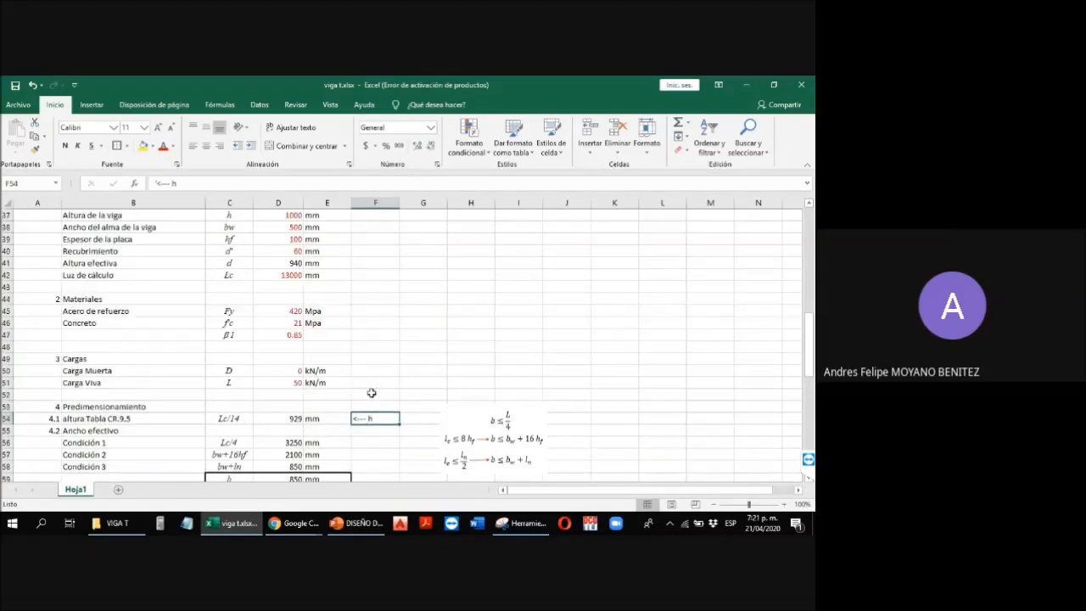
scroll(371, 393, "down", 1)
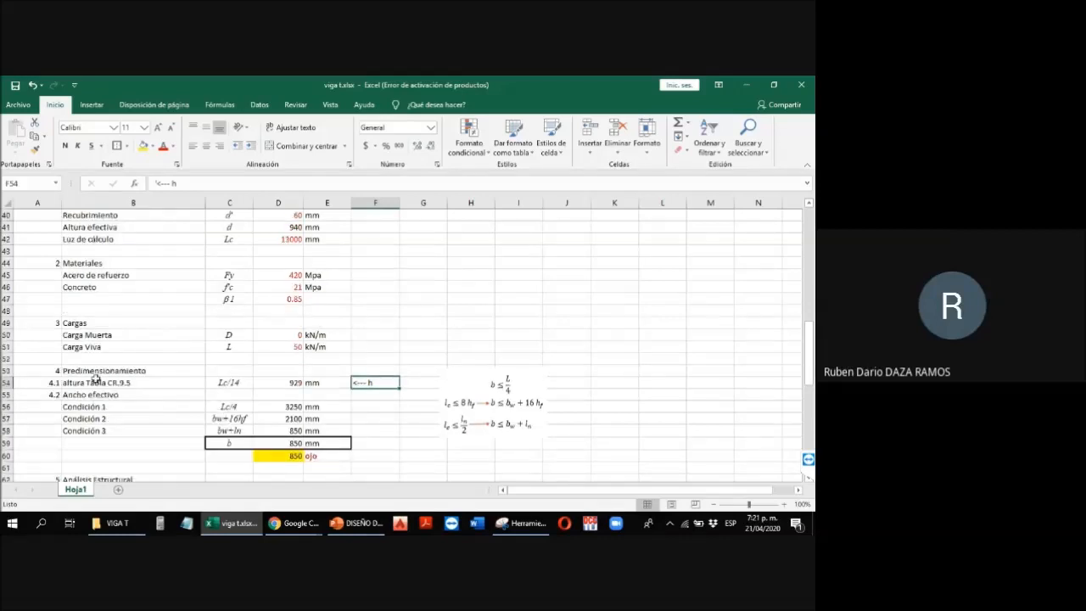
left_click(145, 381)
left_click(293, 382)
left_click(379, 384)
key("Left")
key("Left")
Step: Set the beam height h in D37 to 950 mm
scroll(285, 409, "up", 3)
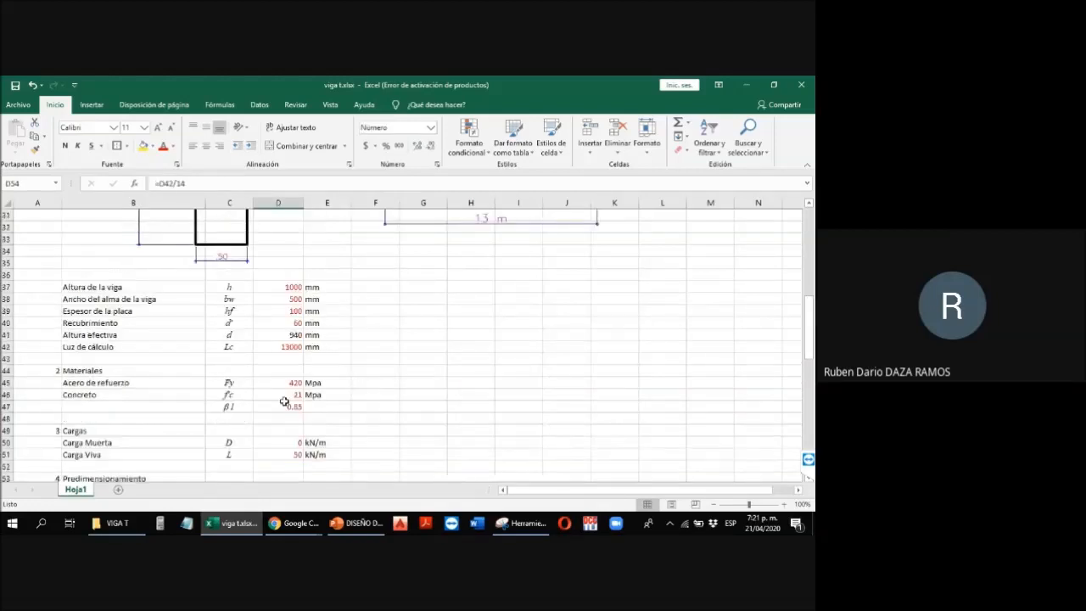
scroll(285, 401, "down", 3)
scroll(285, 401, "up", 3)
left_click(270, 287)
type("990")
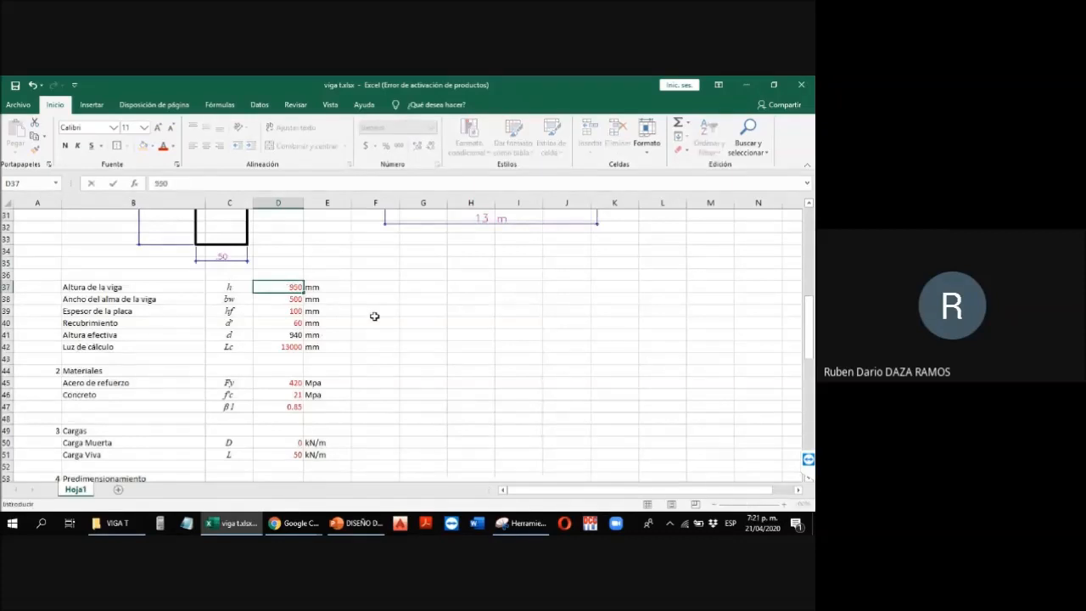
left_click(374, 315)
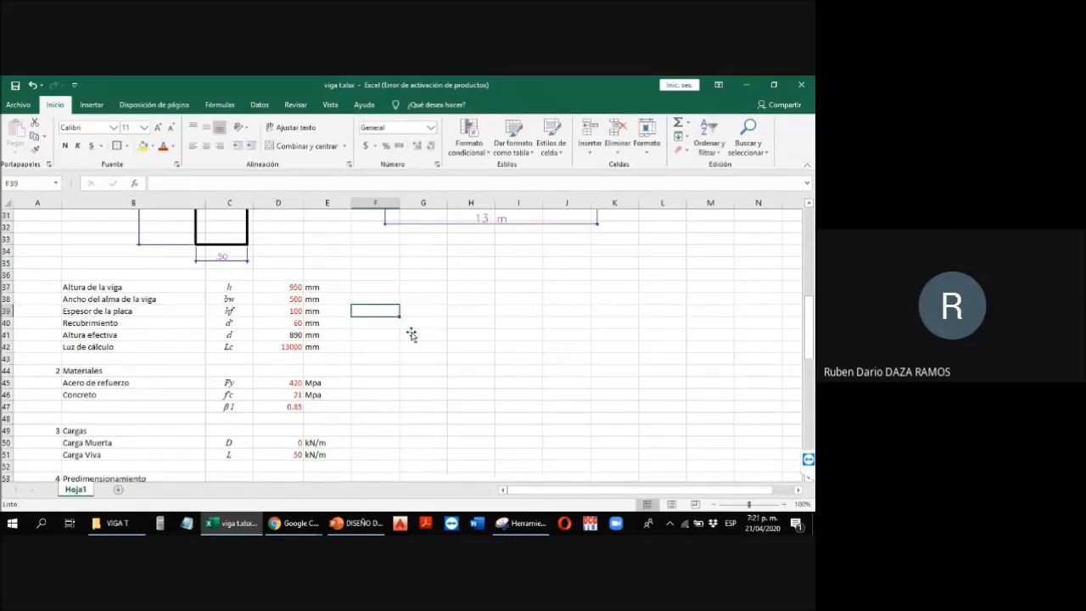
Step: Examine the recalculated beam type, flange moment check, reinforcement steel and ratio verification
scroll(397, 339, "down", 8)
left_click(278, 395)
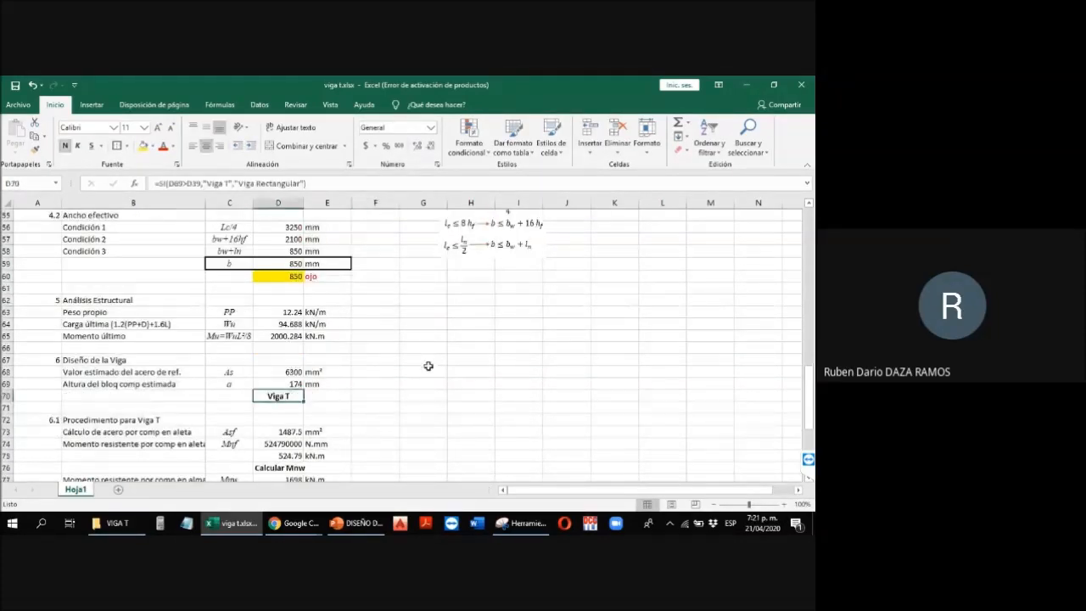
scroll(428, 365, "down", 3)
left_click(301, 356)
scroll(426, 364, "down", 3)
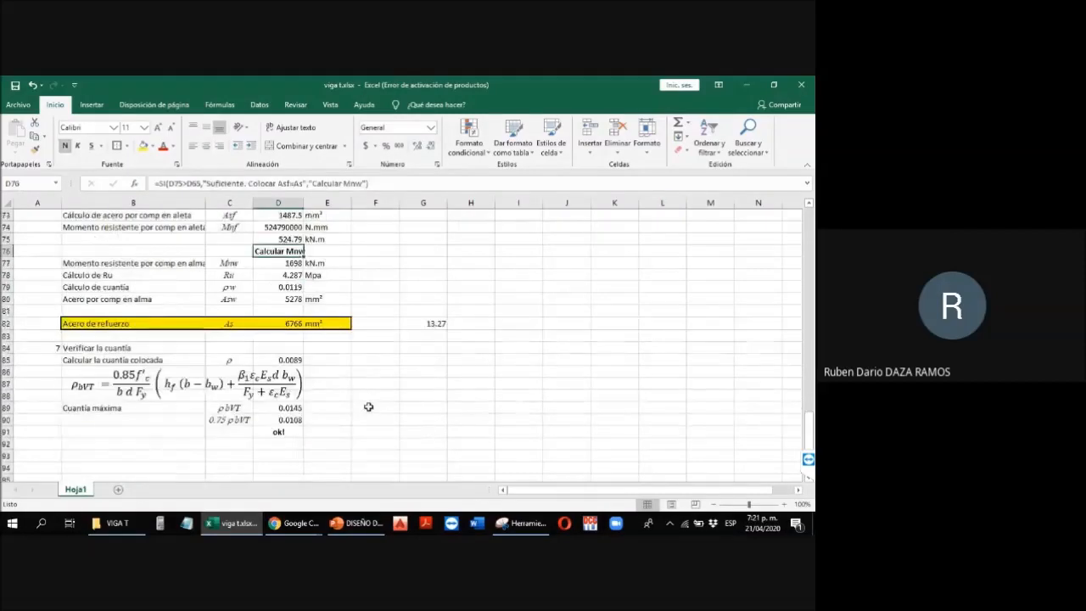
scroll(369, 406, "up", 5)
scroll(373, 403, "down", 1)
scroll(373, 397, "up", 9)
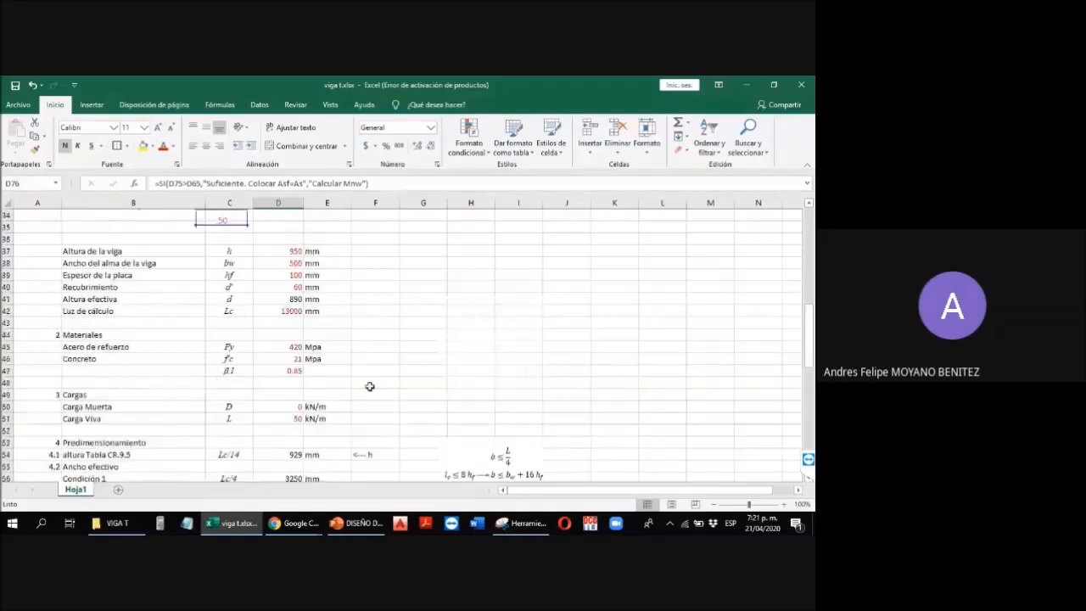
Step: Move the picture of the effective width formulas slightly down beside the conditions in section 4.2
scroll(370, 384, "down", 2)
left_click(368, 379)
scroll(373, 375, "down", 1)
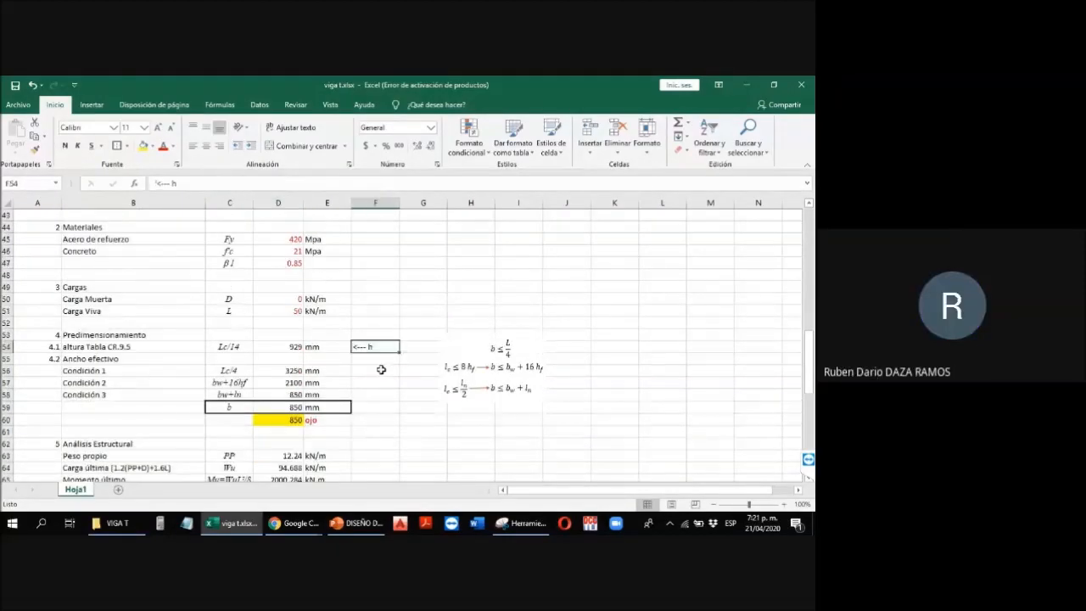
left_click(476, 387)
left_click_drag(476, 387, 474, 403)
left_click(414, 404)
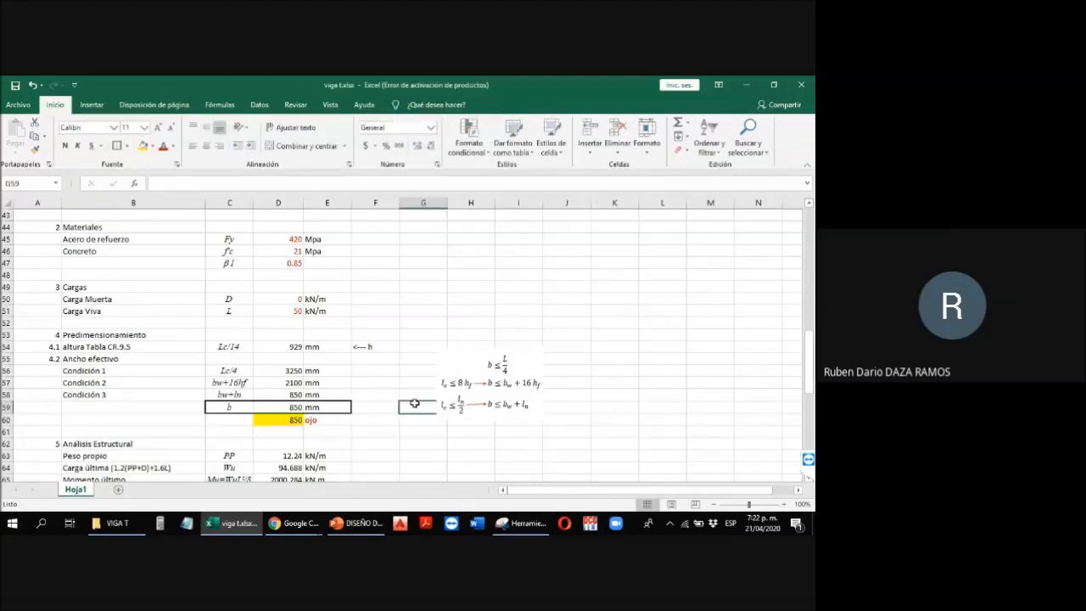
Step: Review the T-section and loaded beam drawings in section 1 together with the input data and calculation sections below
scroll(414, 404, "up", 9)
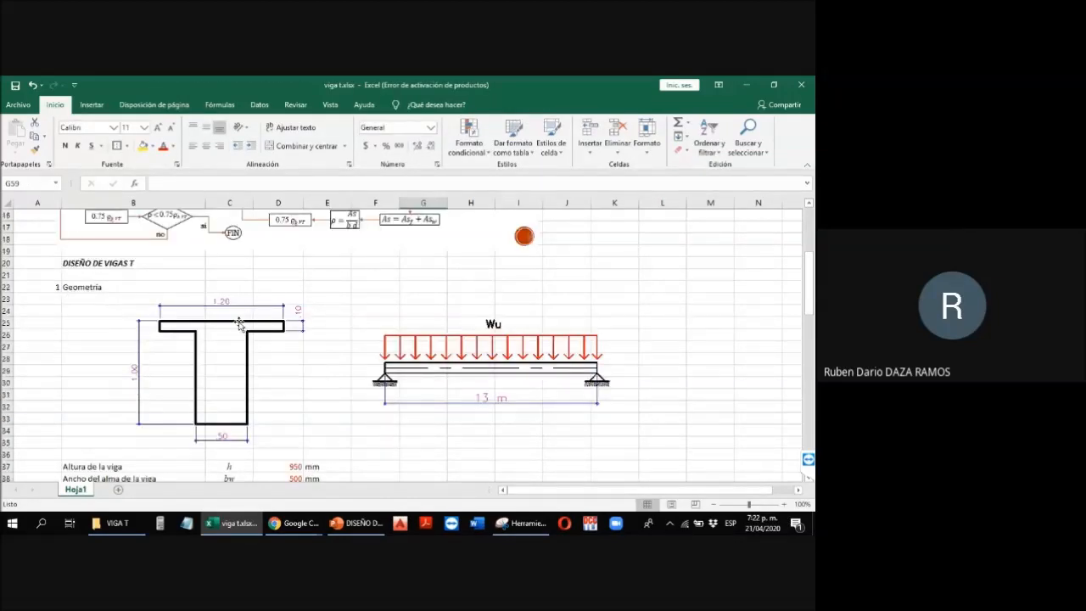
scroll(272, 370, "down", 2)
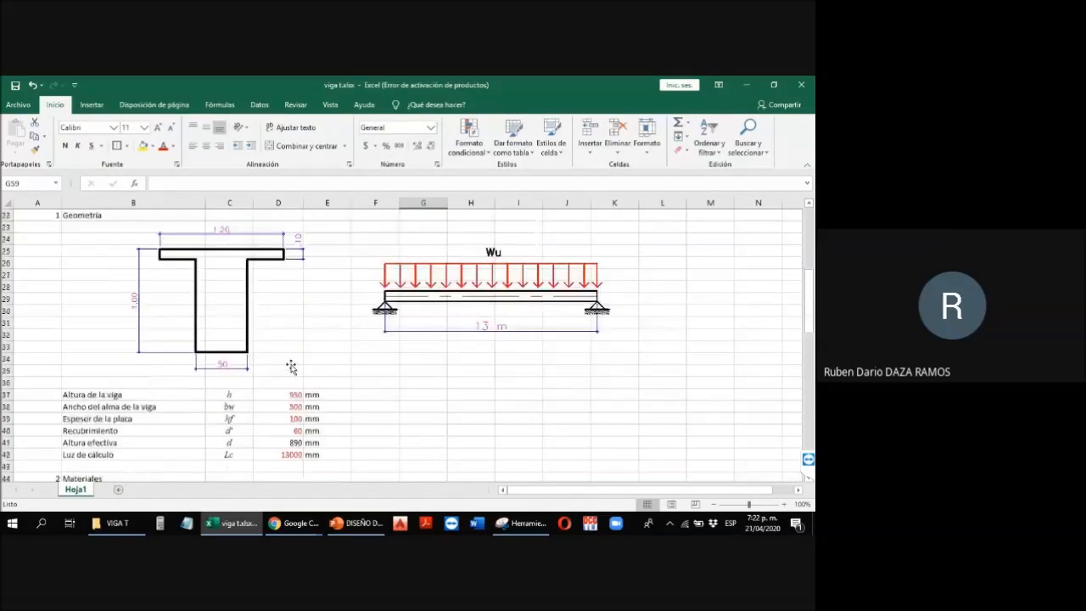
scroll(327, 348, "down", 3)
scroll(327, 349, "up", 4)
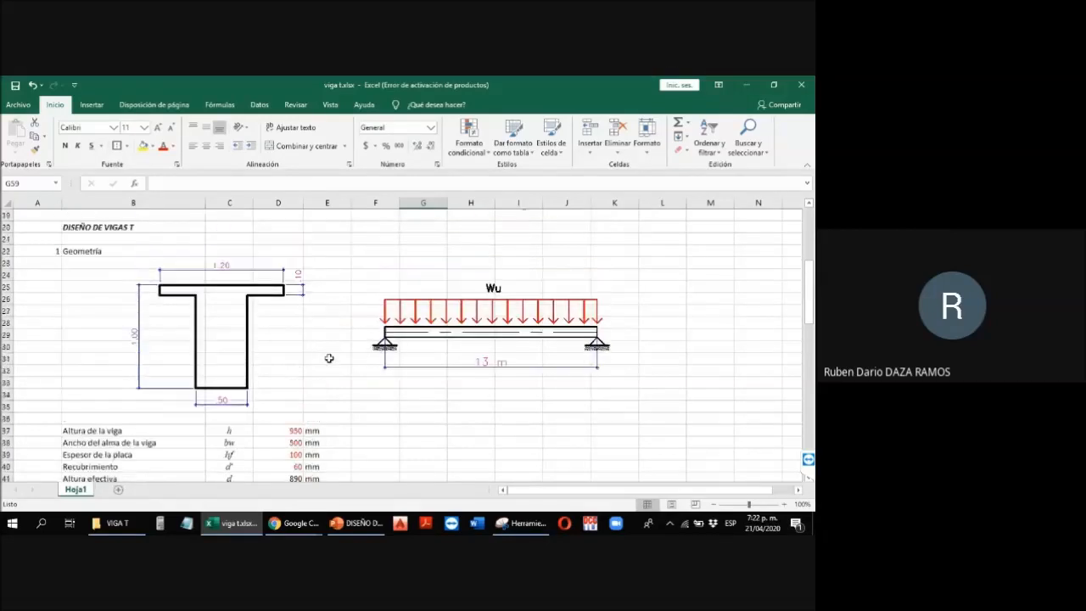
left_click(329, 358)
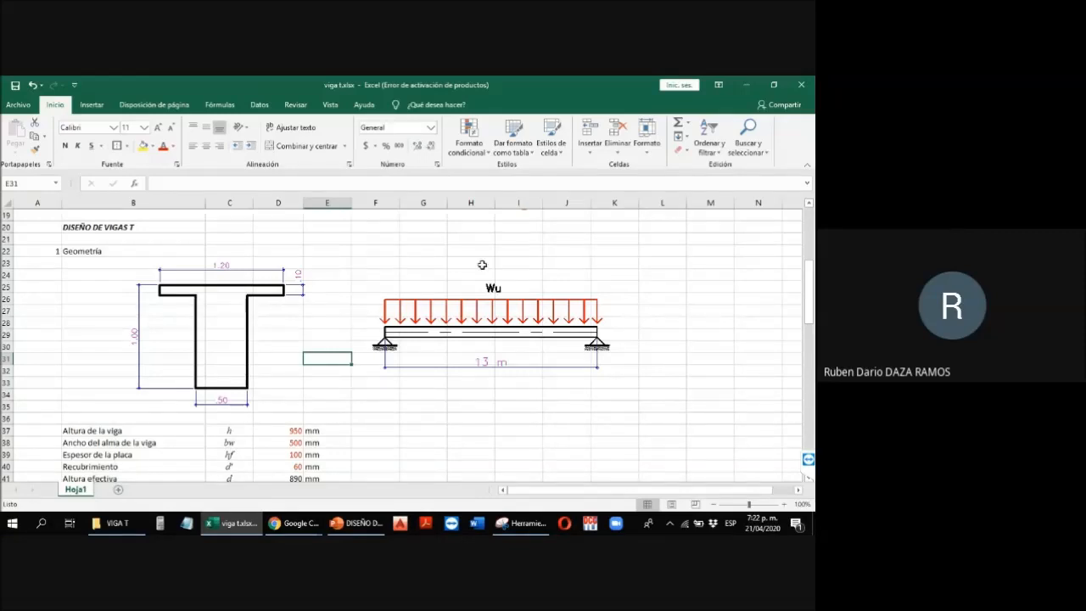
left_click(483, 263)
left_click(563, 240)
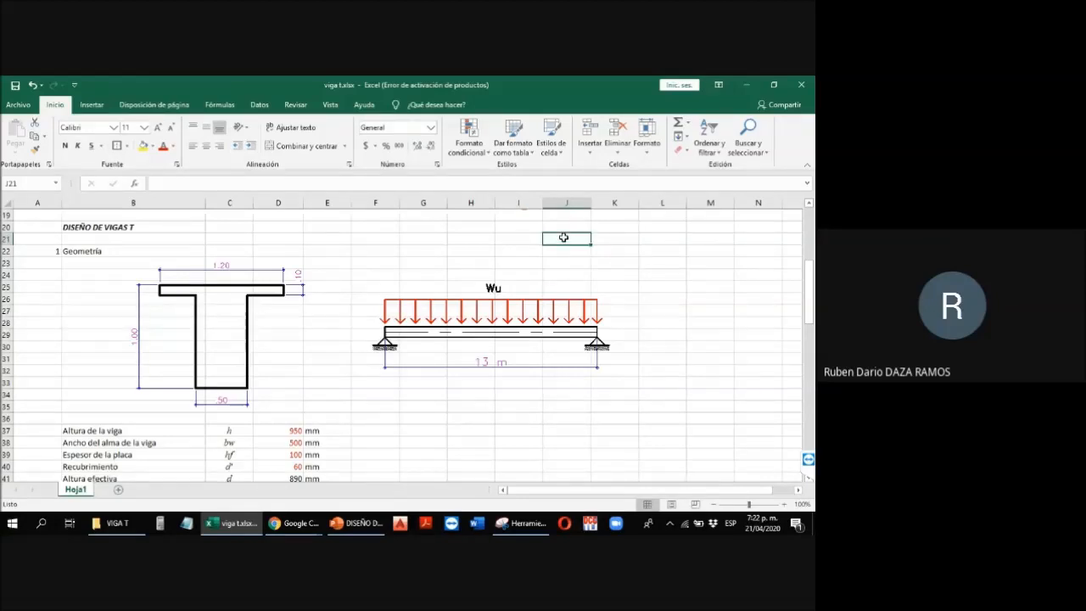
left_click(615, 393)
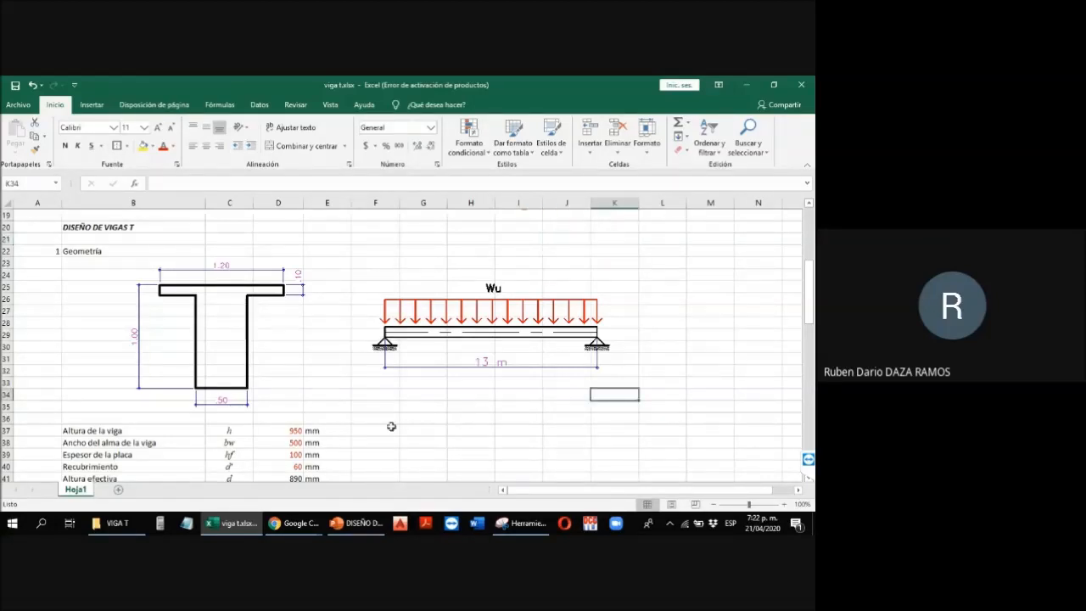
left_click(232, 304)
left_click(375, 403)
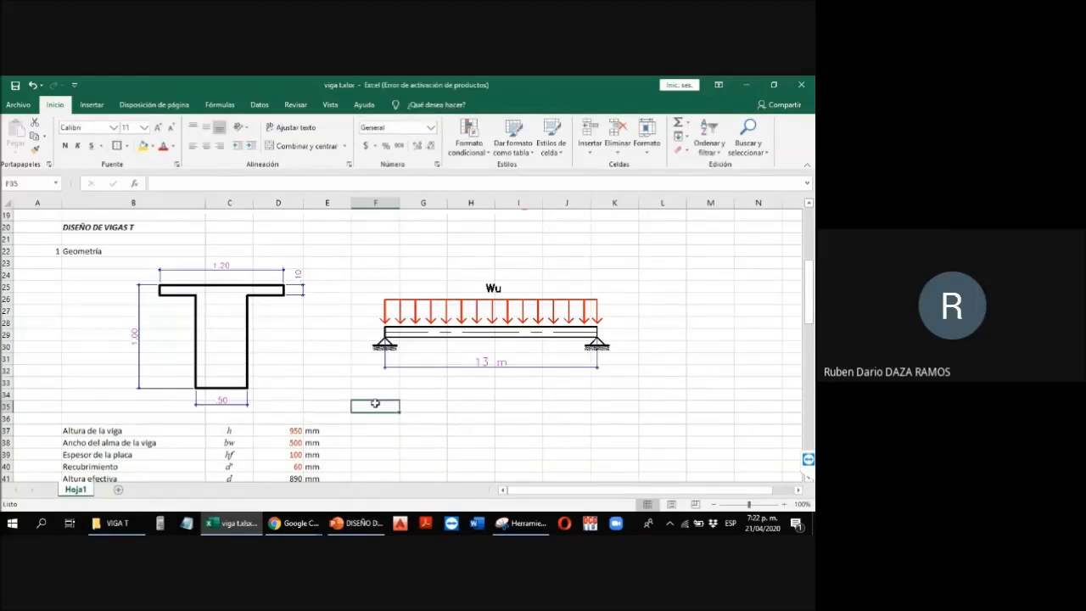
left_click(239, 266)
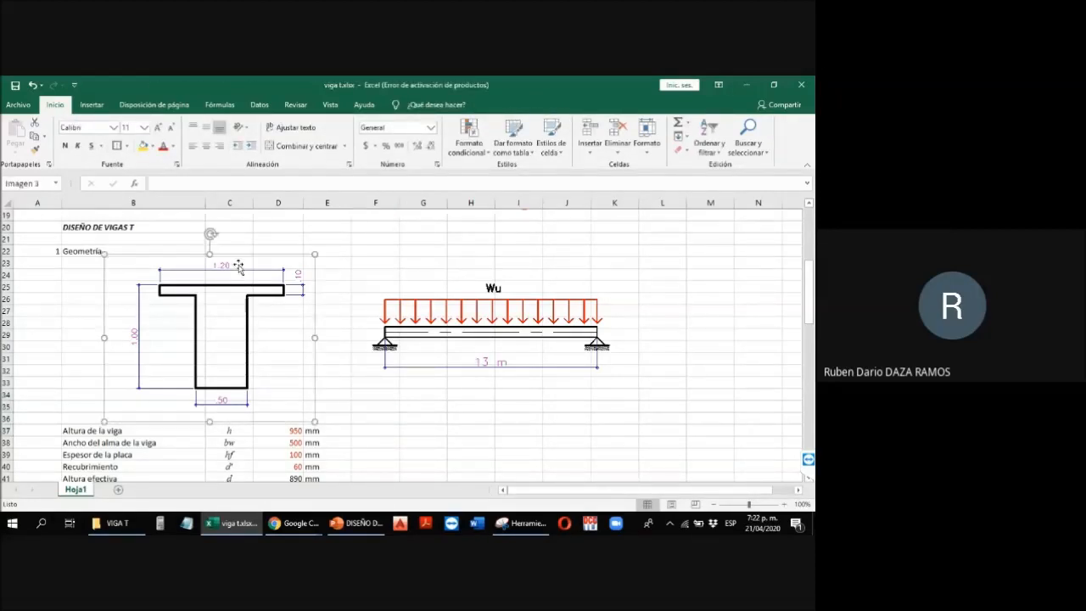
left_click(363, 366)
left_click(391, 420)
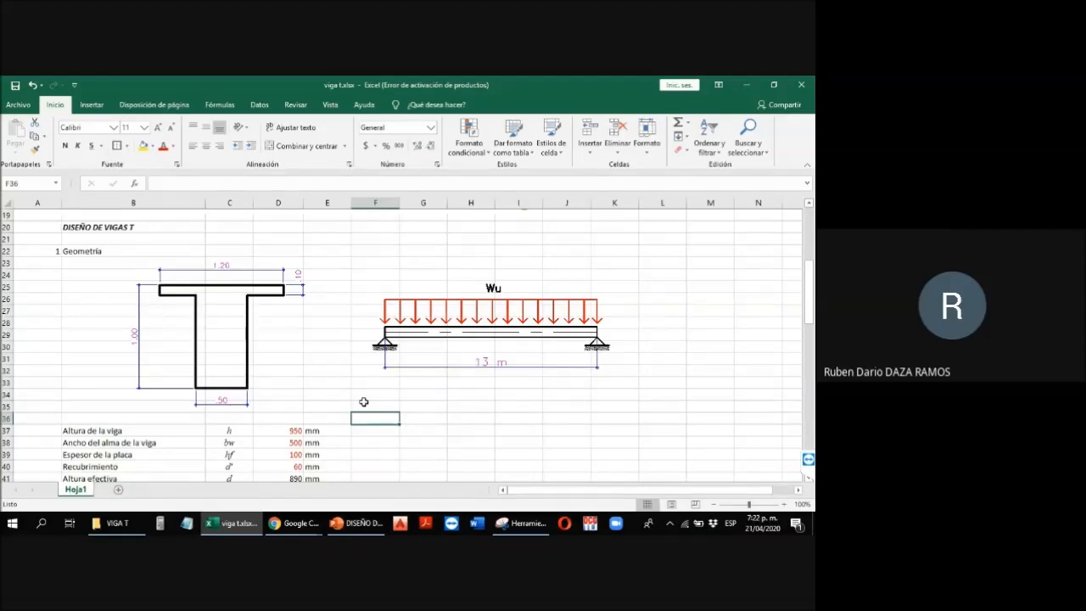
scroll(365, 398, "down", 4)
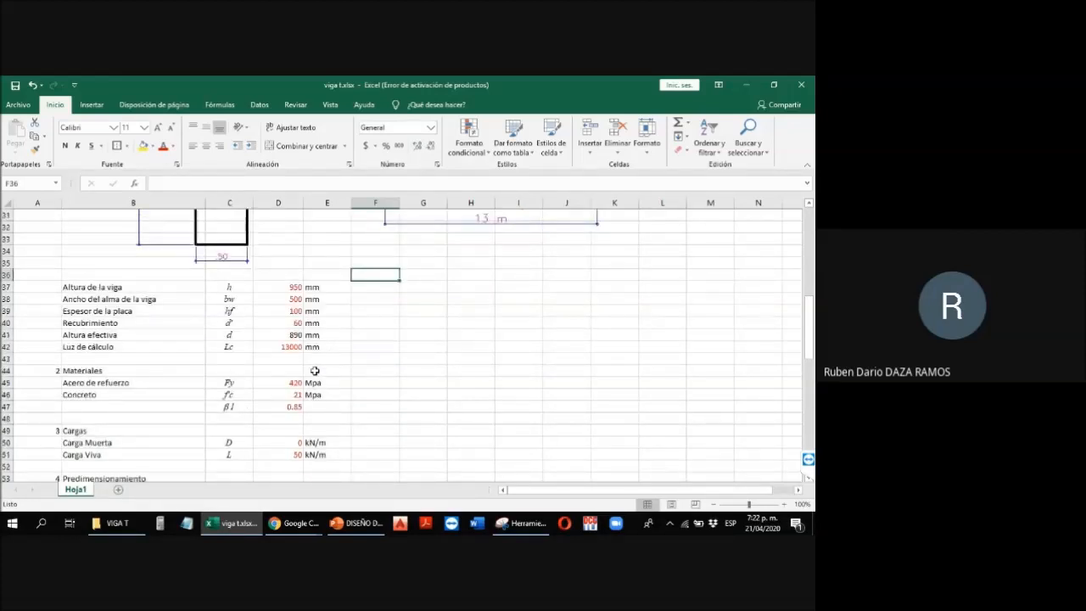
left_click(384, 371)
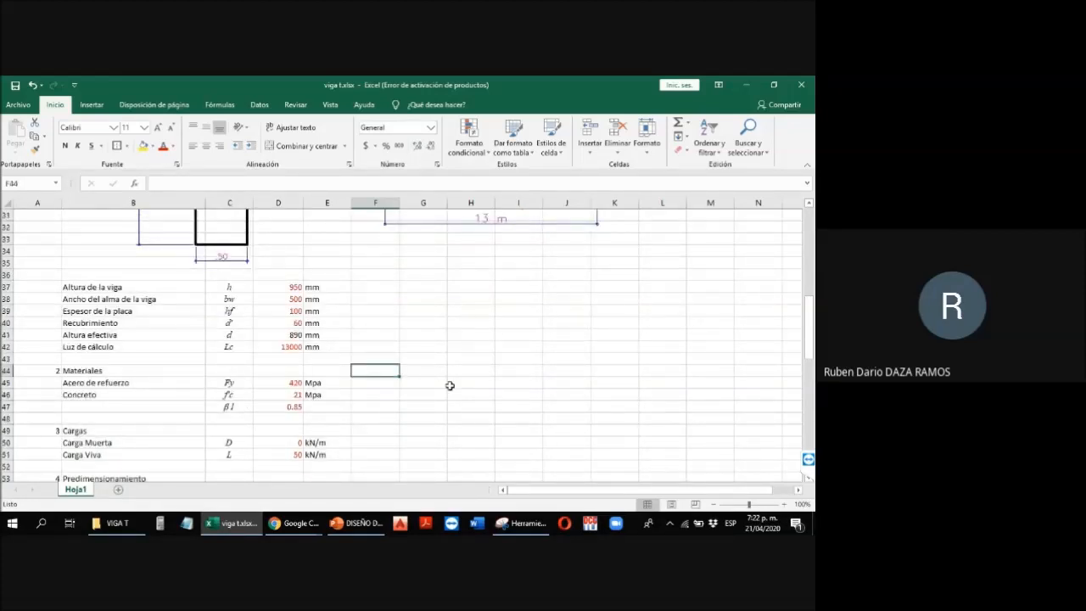
scroll(448, 385, "up", 3)
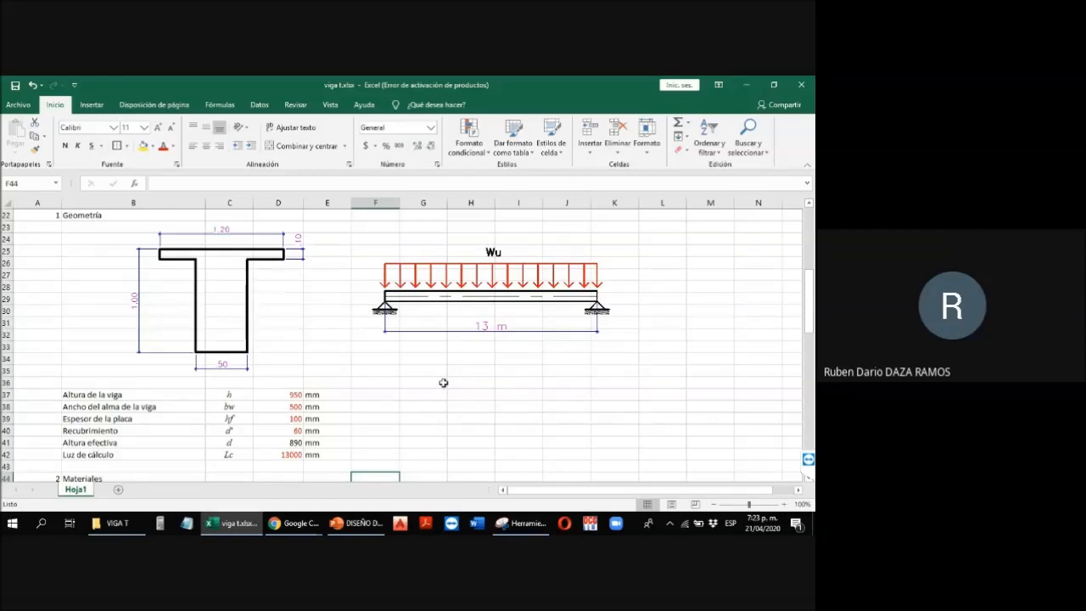
scroll(442, 383, "down", 12)
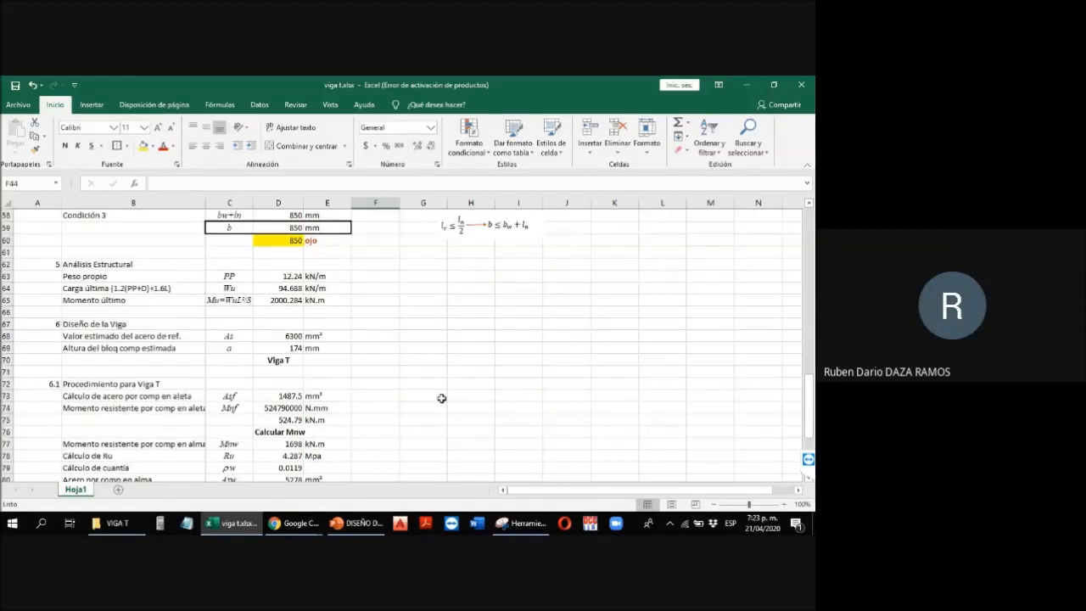
scroll(441, 398, "down", 1)
Step: Switch to the DISEÑO DE VIGAS T presentation in PowerPoint and show slide 14, the Ejemplo 1 T-beam application example
left_click(355, 524)
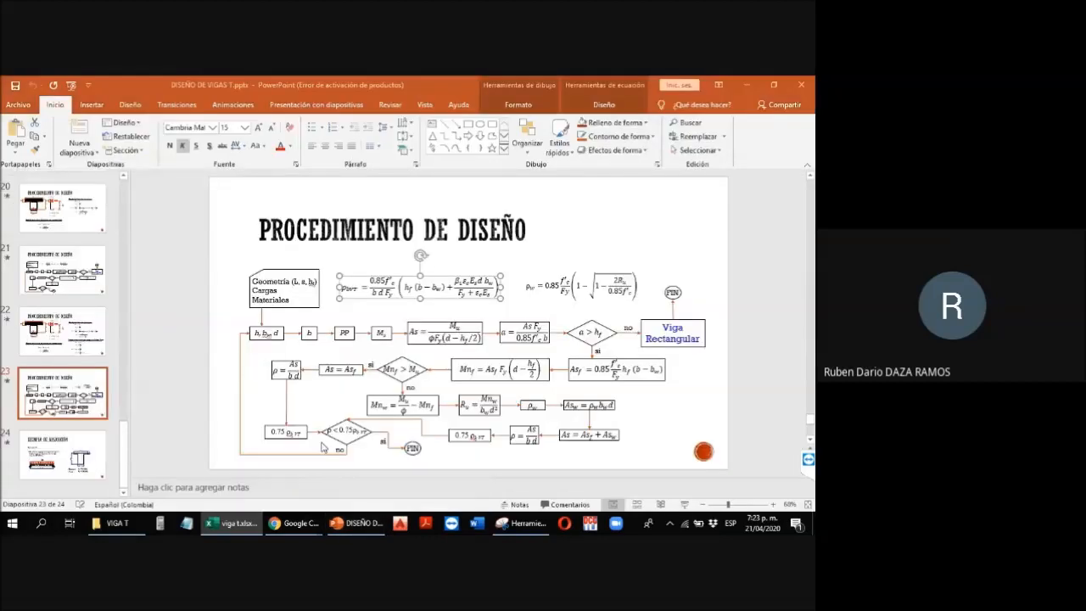
scroll(84, 237, "up", 3)
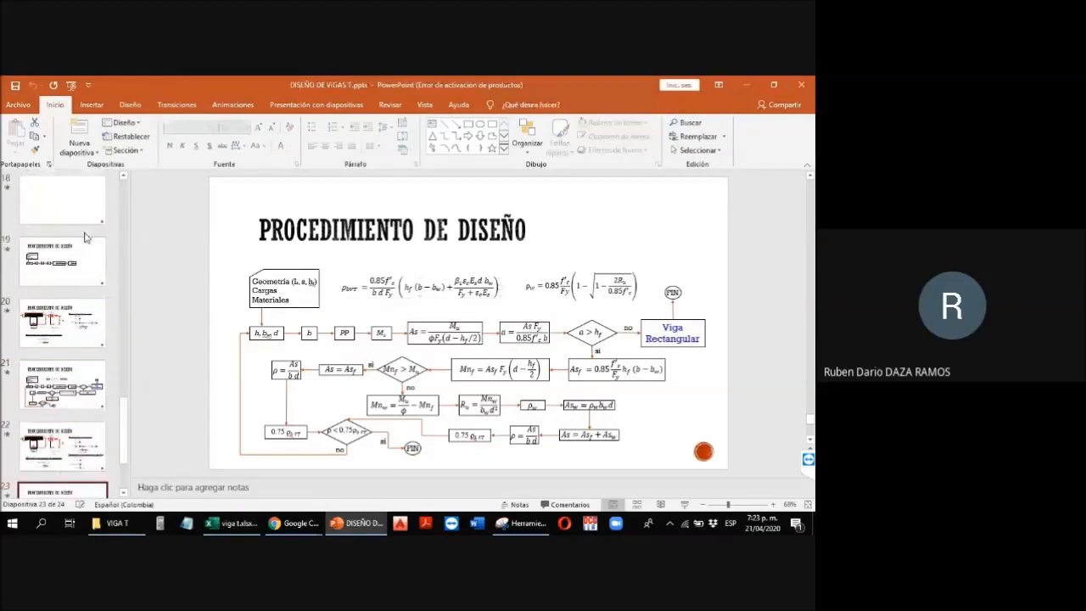
scroll(85, 242, "up", 3)
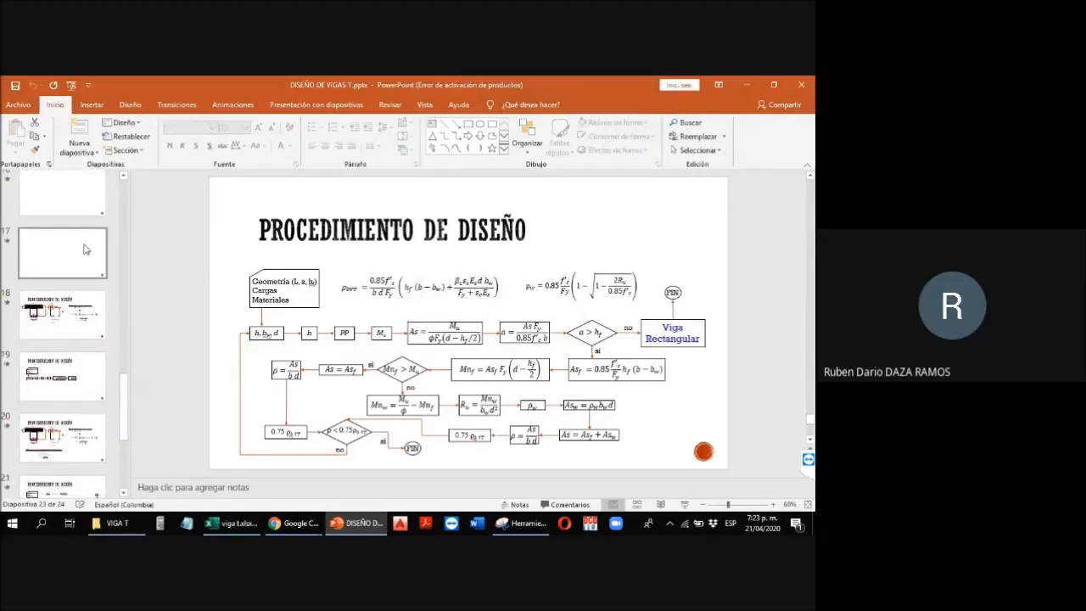
scroll(85, 241, "up", 3)
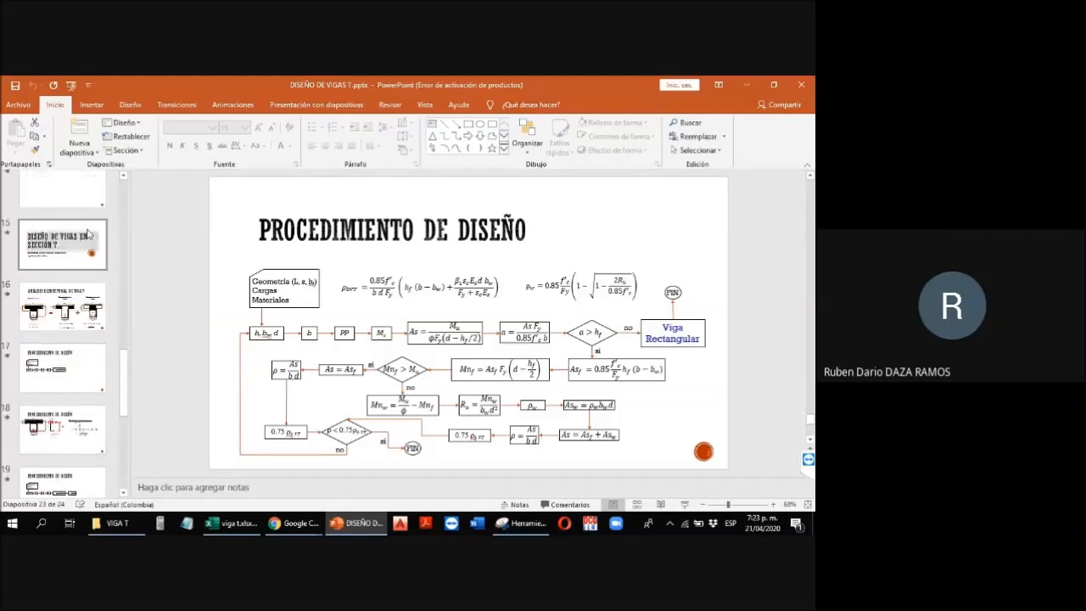
left_click(87, 197)
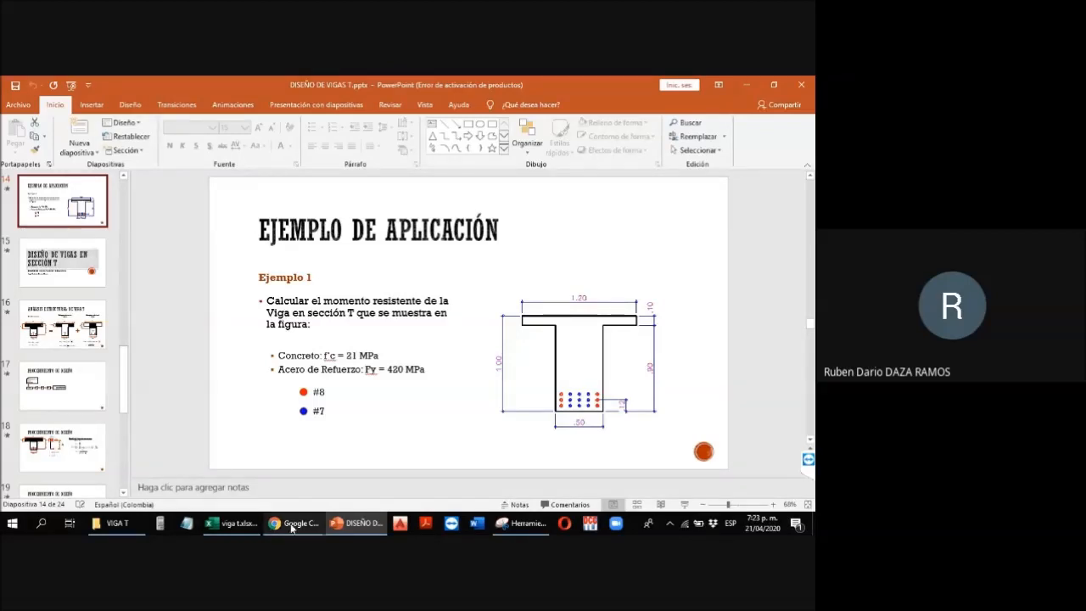
Step: Return to the Excel workbook, enter =6*510+9*388 in G83 as the example's bar area, and compare it with the reinforcement steel in D82
left_click(216, 524)
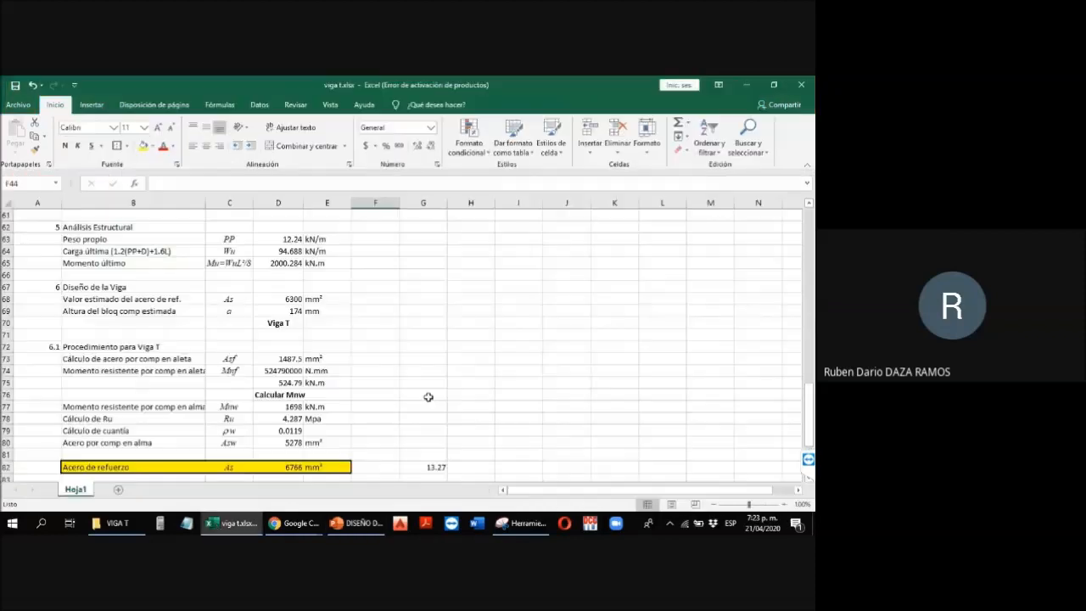
scroll(428, 396, "down", 5)
left_click(423, 299)
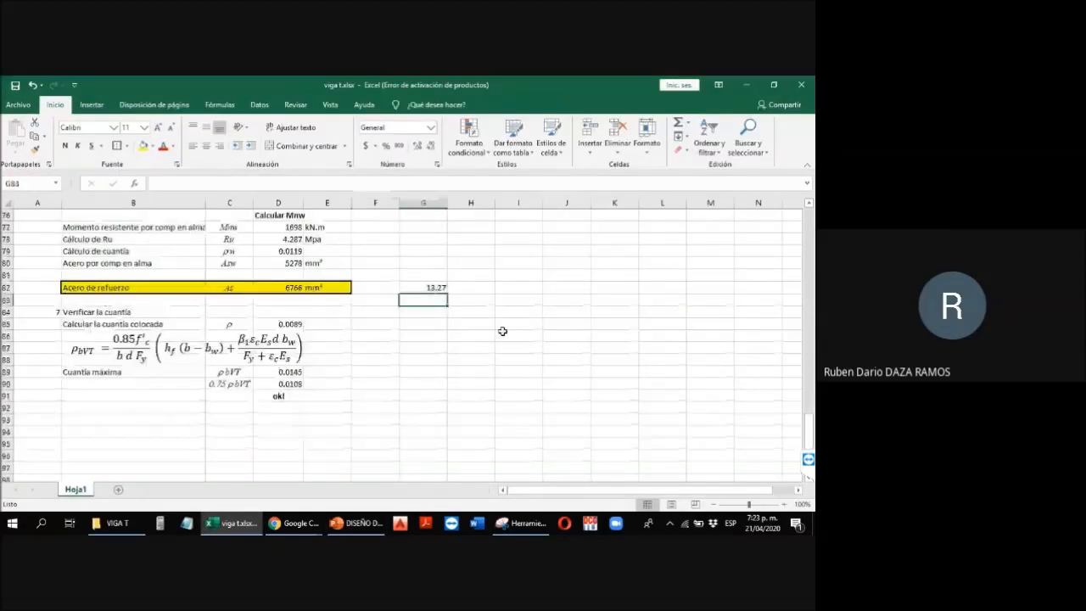
type("=6*510+9")
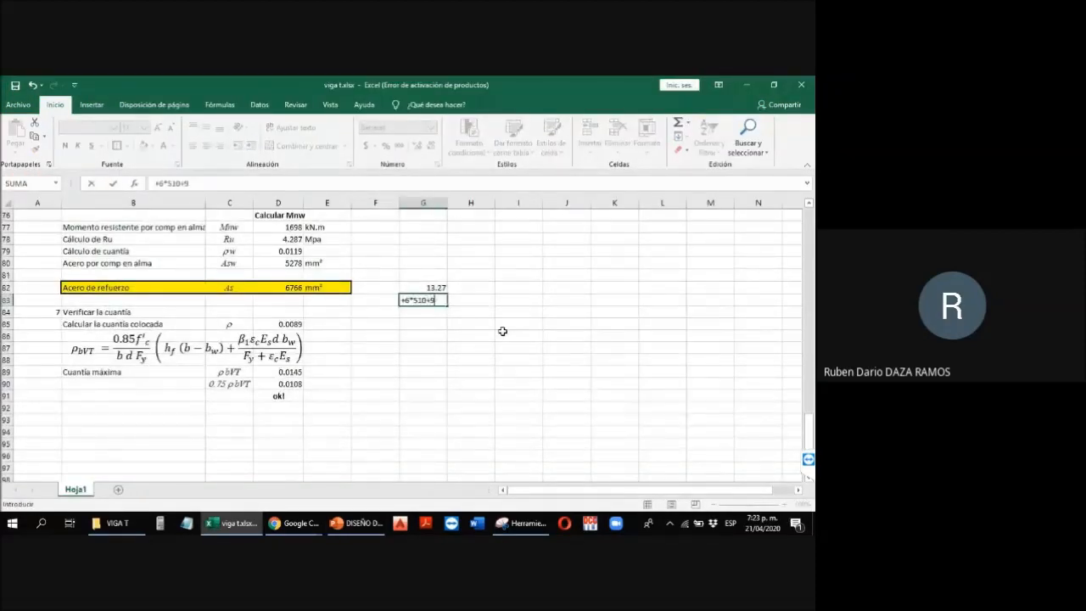
key("Return")
key("Up")
key("Left")
key("Left")
key("Left")
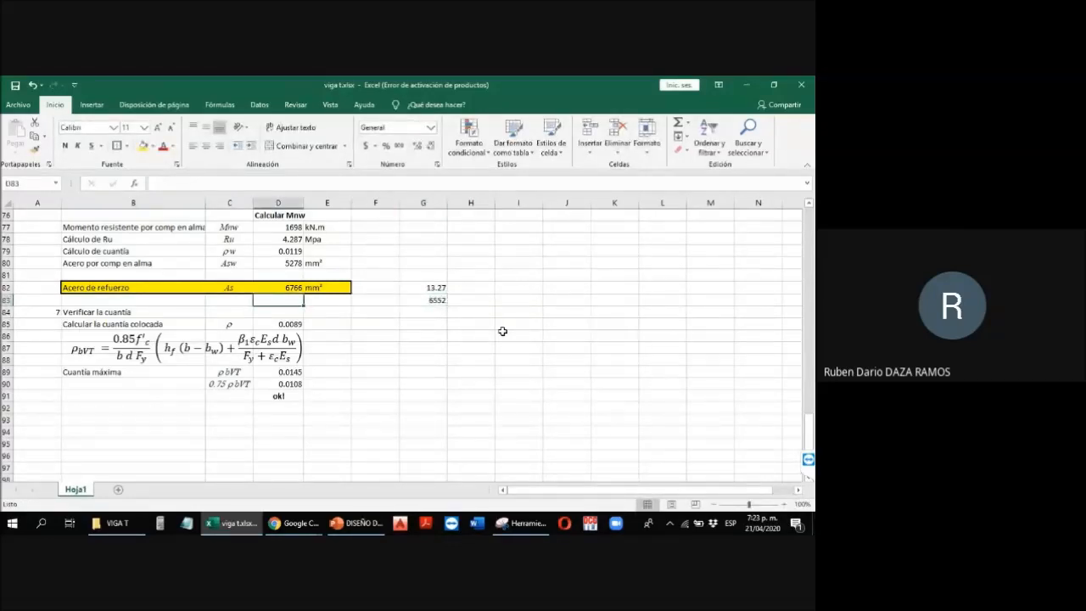
key("Up")
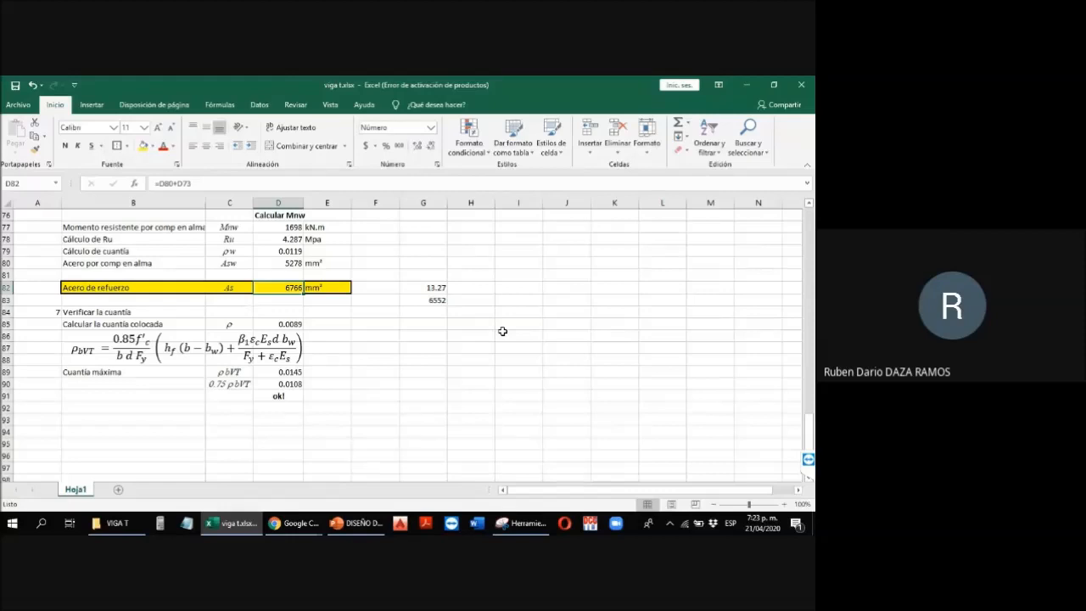
Step: Set the effective width in D60 to 1200 mm and the beam height h in D37 to 1000 mm
scroll(475, 337, "up", 8)
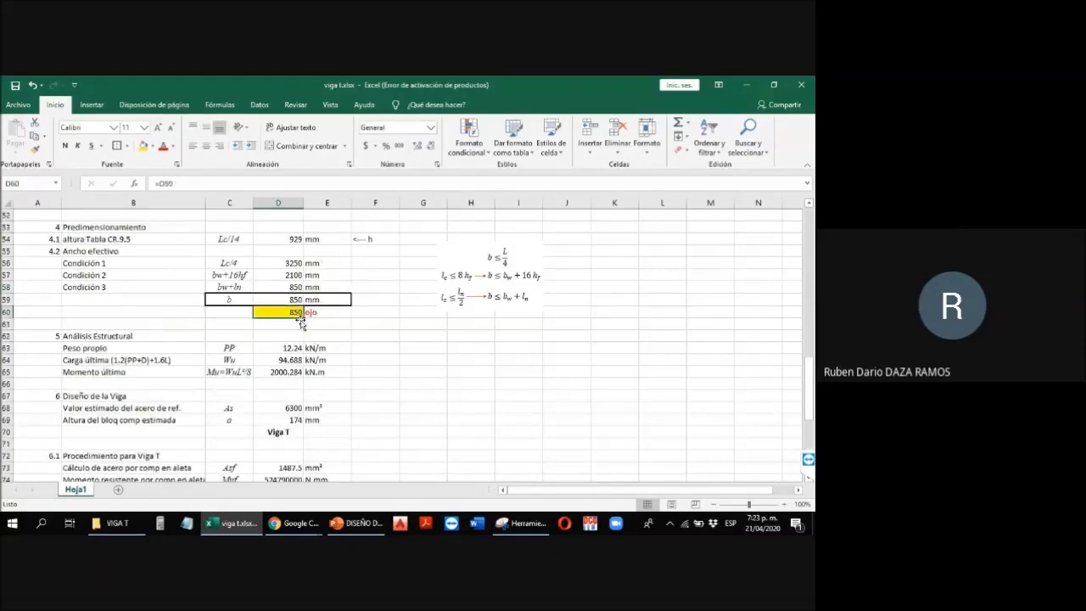
double_click(298, 314)
scroll(299, 319, "up", 7)
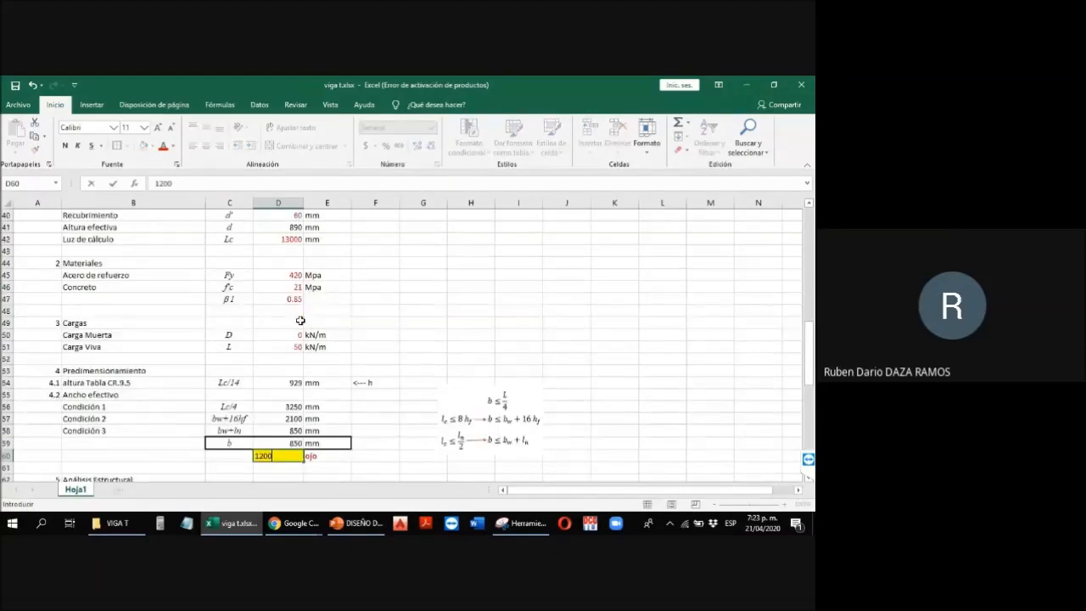
left_click(284, 288)
type("1000")
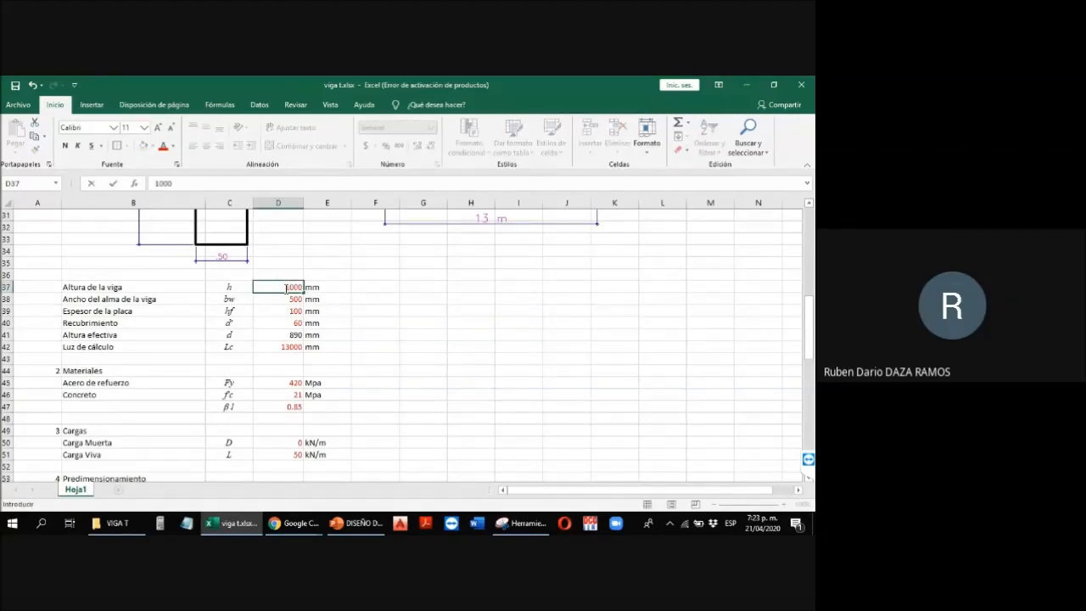
scroll(286, 288, "down", 15)
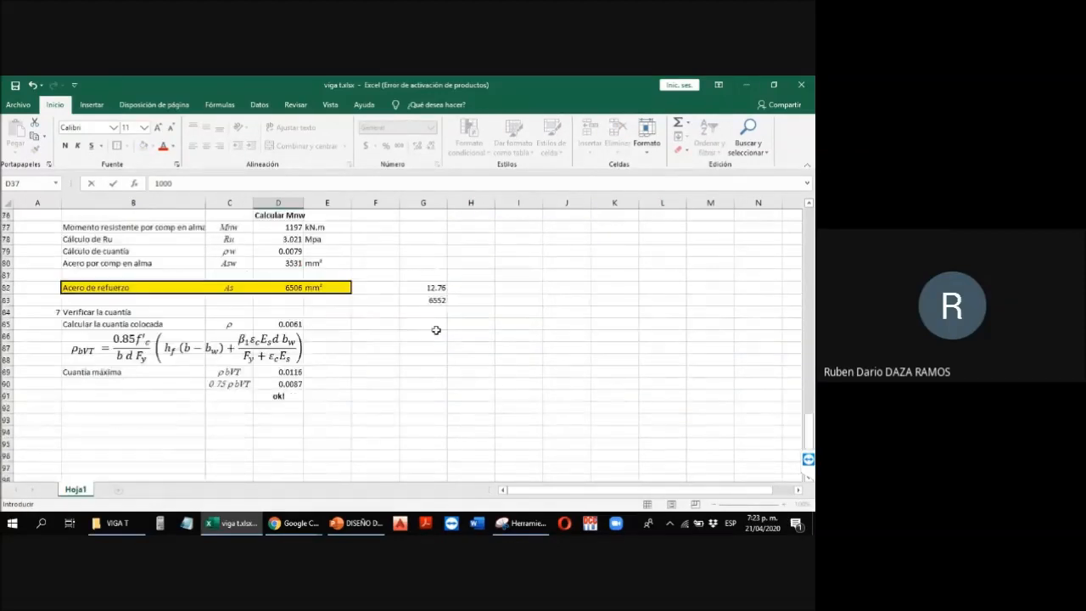
left_click(422, 335)
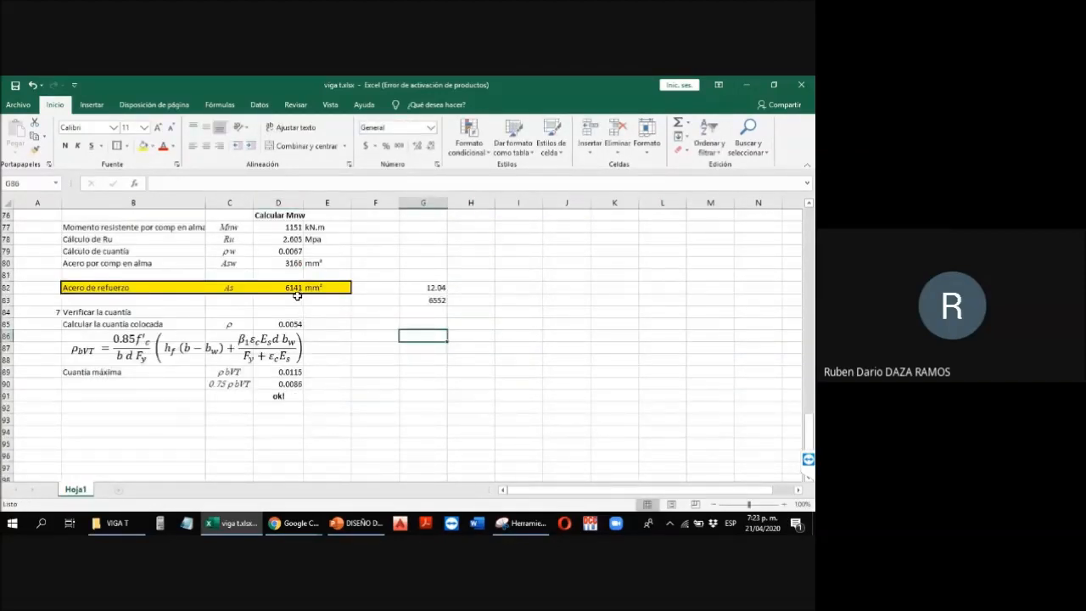
Step: Compare the required reinforcement steel with the bar area in G83, and review the input data, effective width and structural analysis sections
scroll(310, 306, "up", 15)
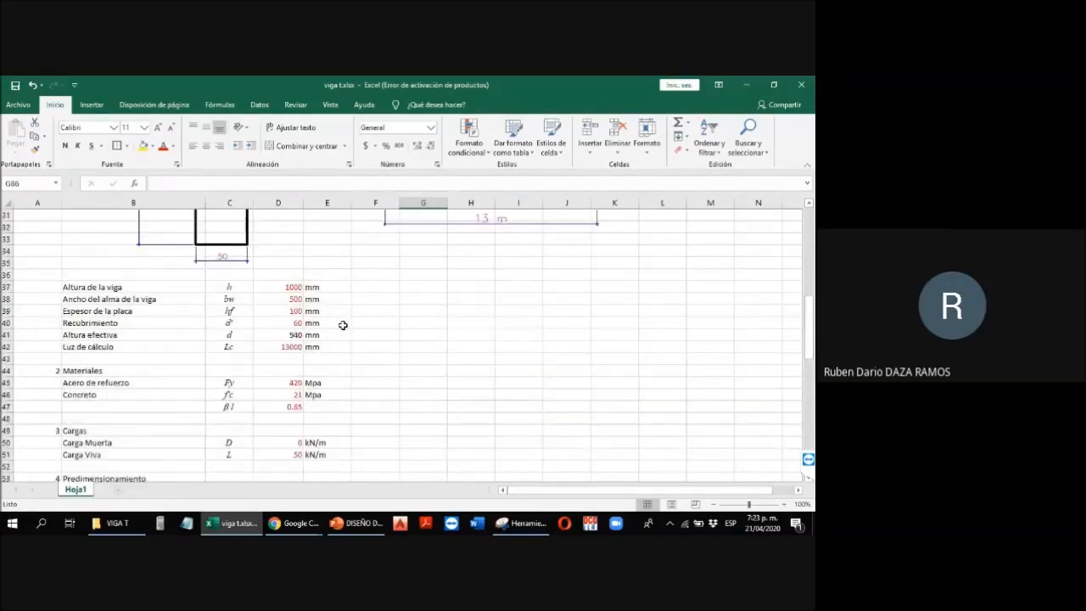
scroll(342, 325, "down", 15)
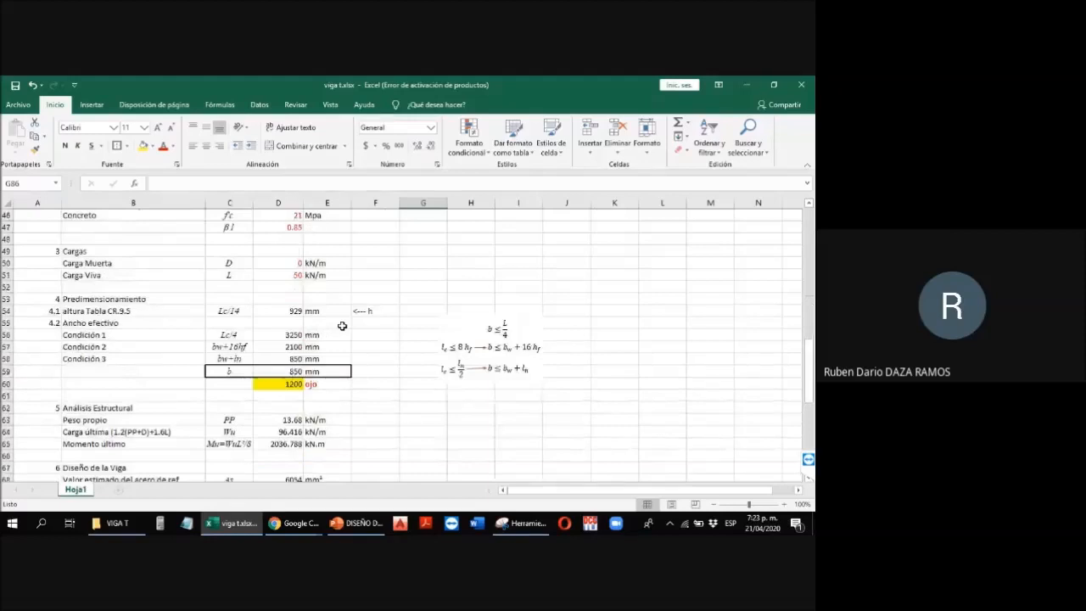
left_click(291, 288)
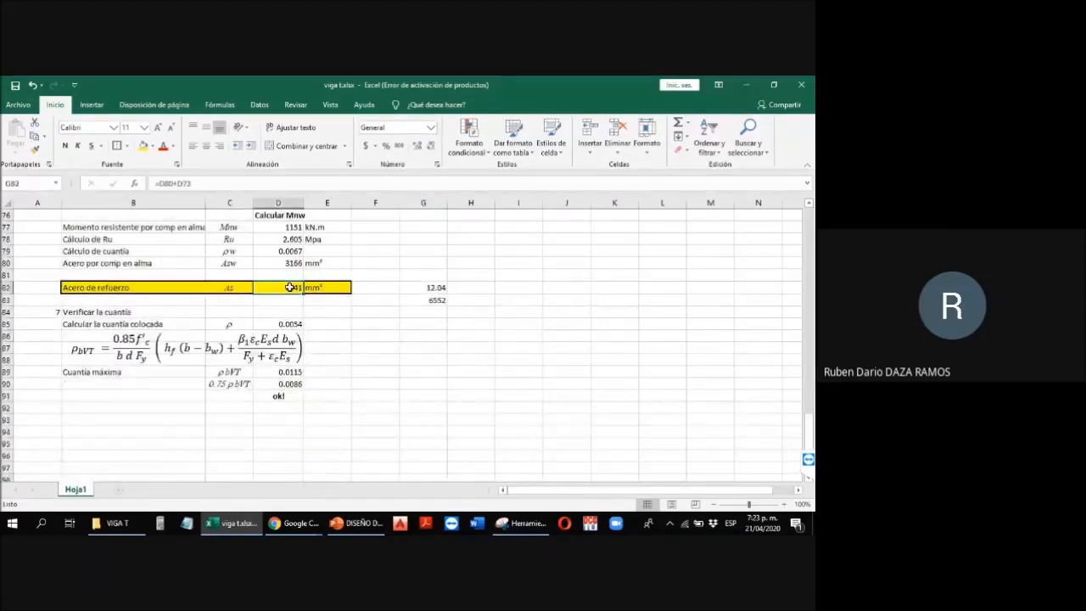
left_click(420, 300)
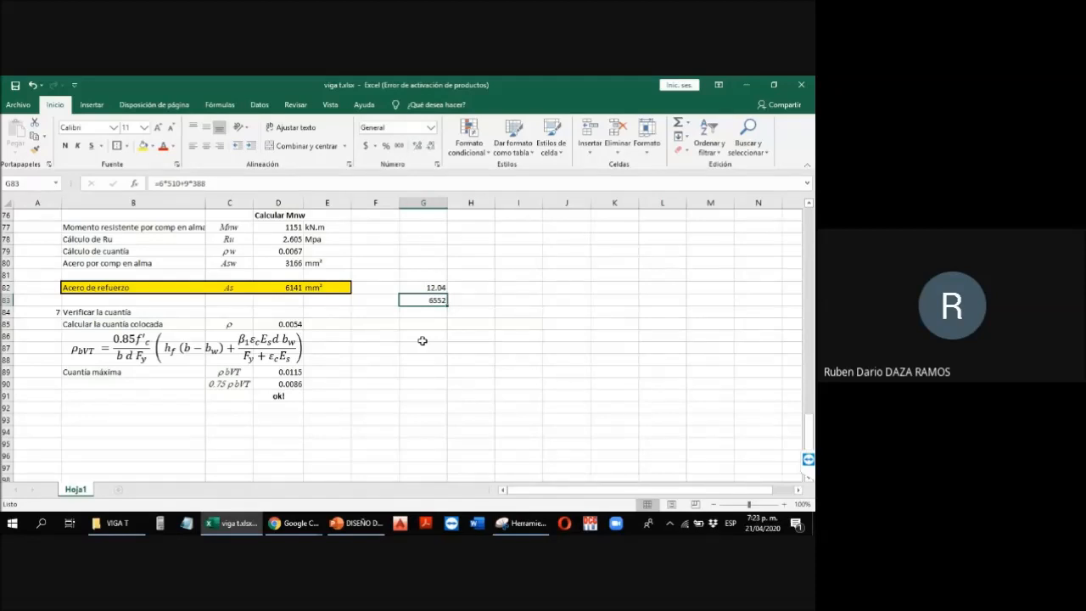
scroll(422, 340, "up", 3)
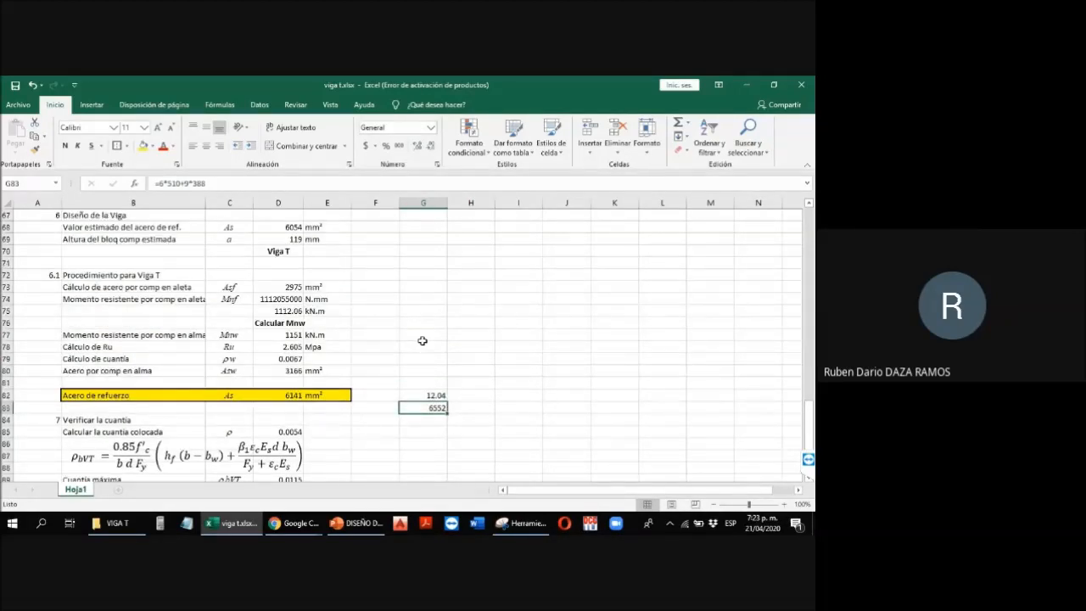
scroll(422, 340, "up", 5)
scroll(422, 341, "up", 4)
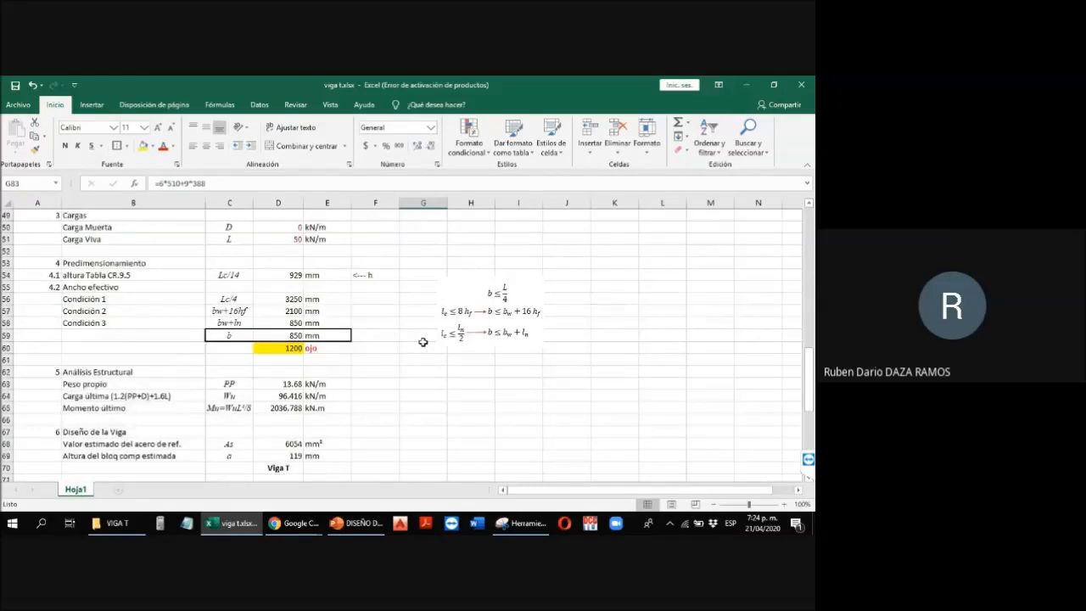
scroll(422, 342, "up", 2)
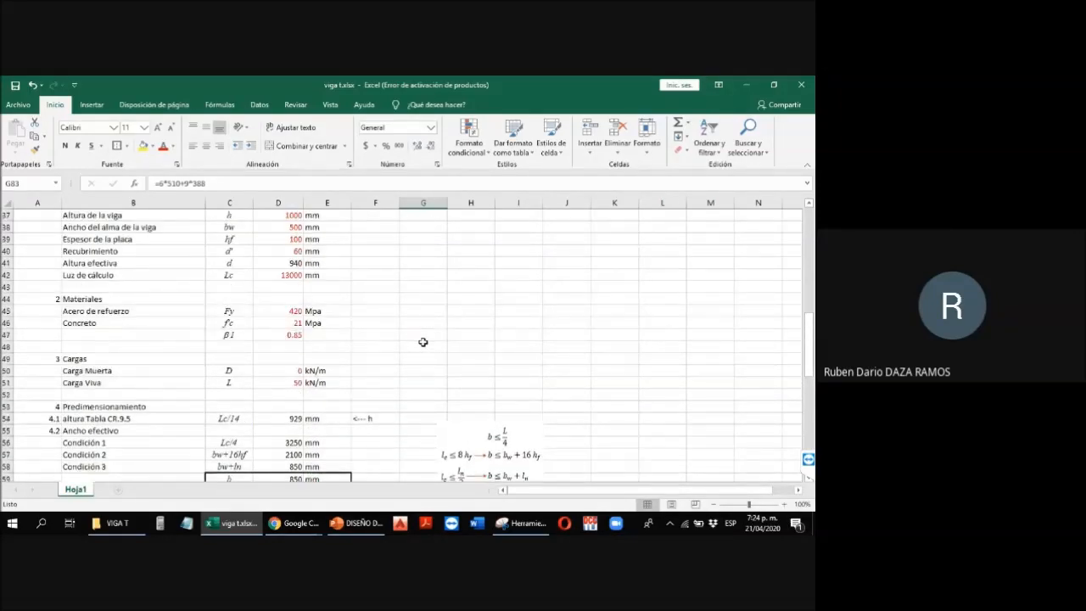